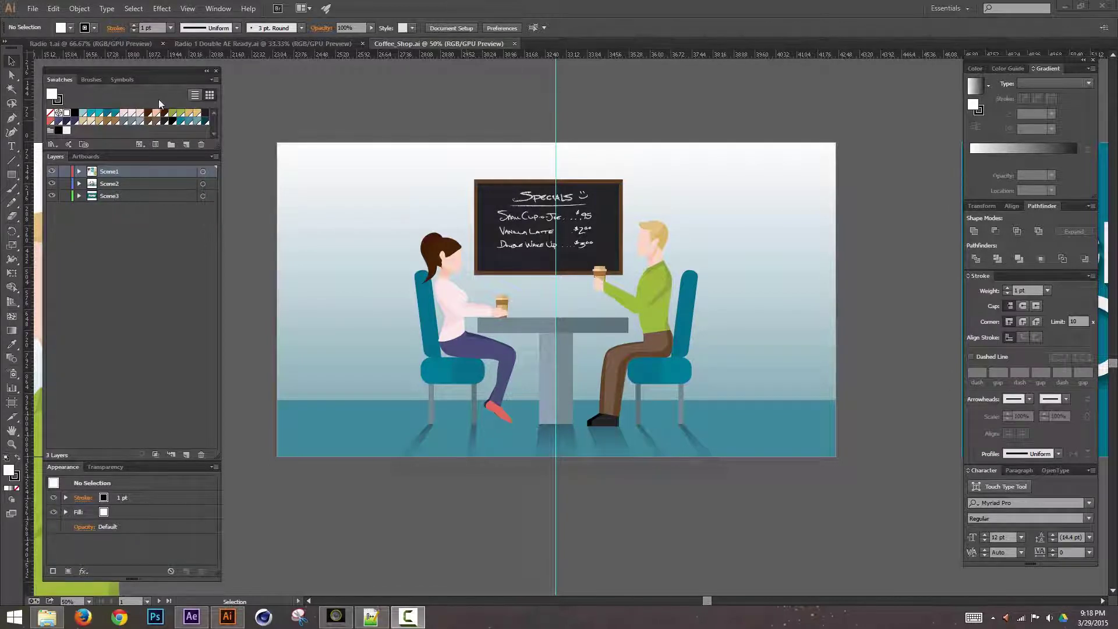
# Save the document as Coffee_Shop_Scene in the Artboards folder, with each artboard saved to a separate file
pyautogui.click(32, 9)
pyautogui.click(92, 113)
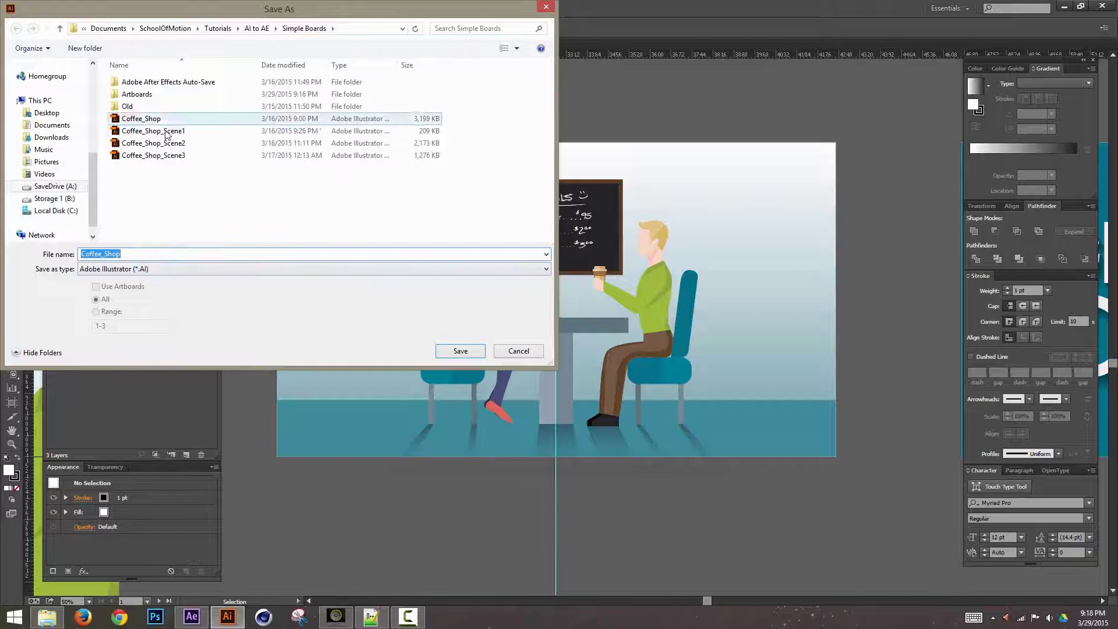
pyautogui.doubleClick(142, 94)
pyautogui.click(167, 253)
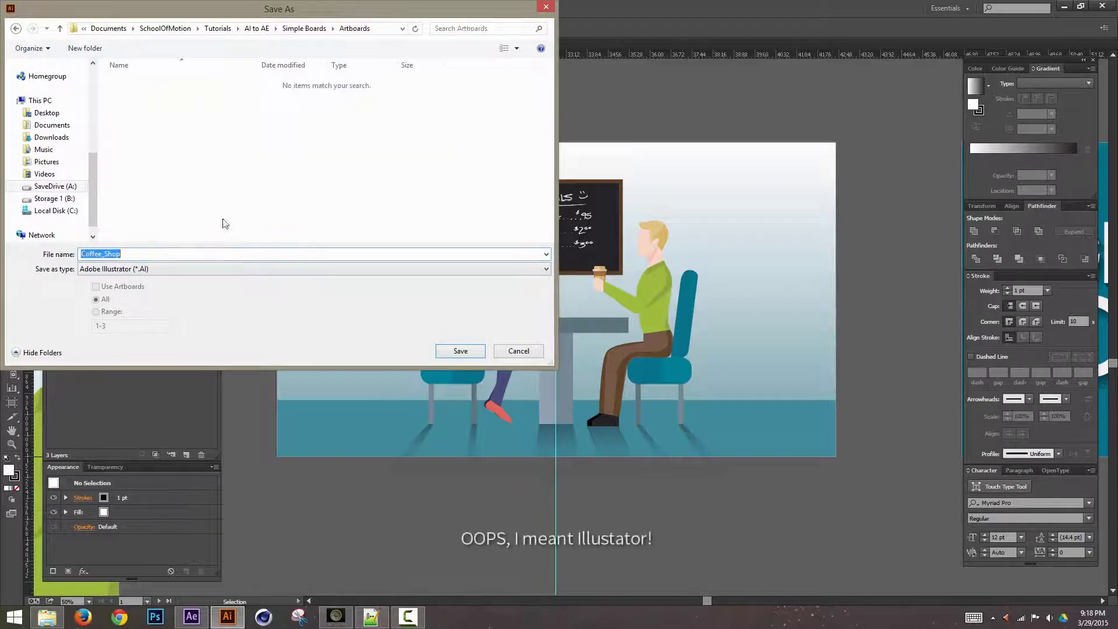
pyautogui.click(204, 252)
pyautogui.write('_Scene')
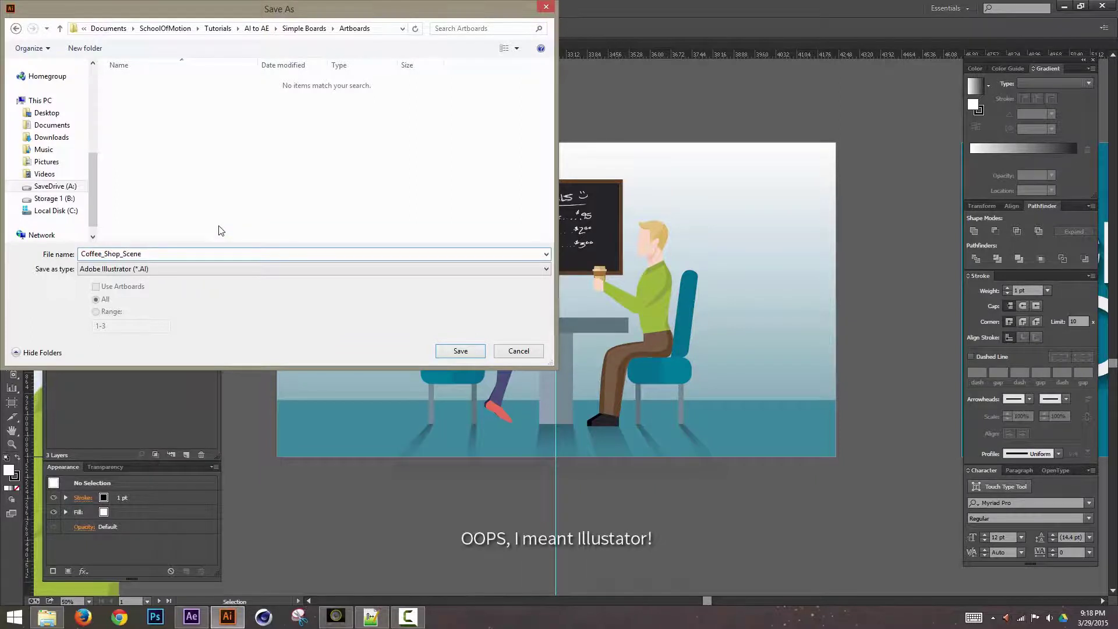
pyautogui.press('Return')
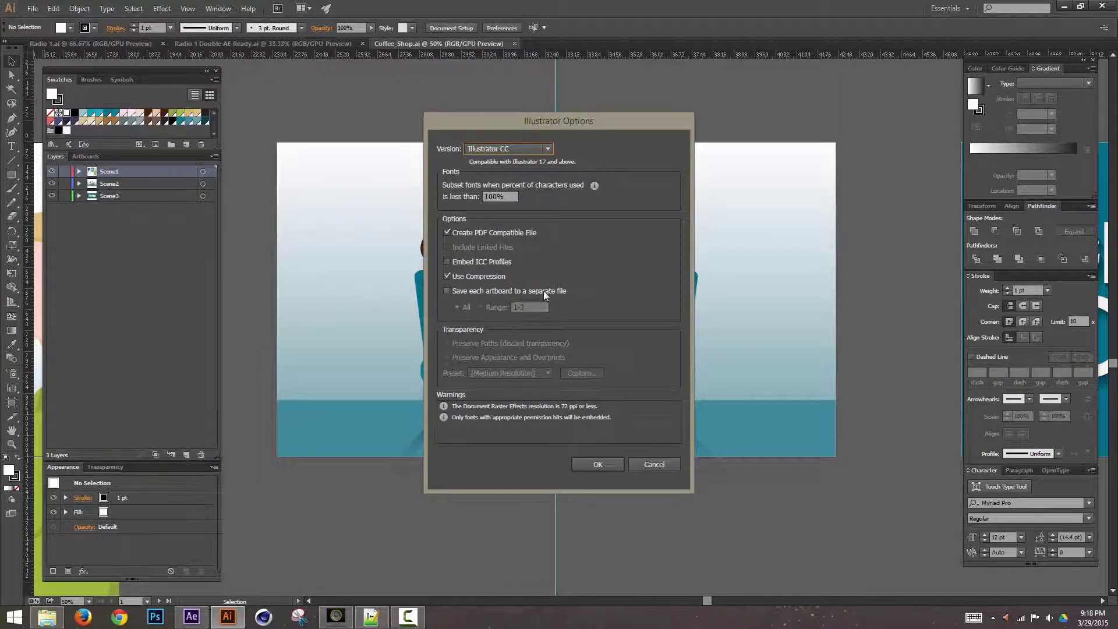
pyautogui.click(447, 291)
pyautogui.click(593, 465)
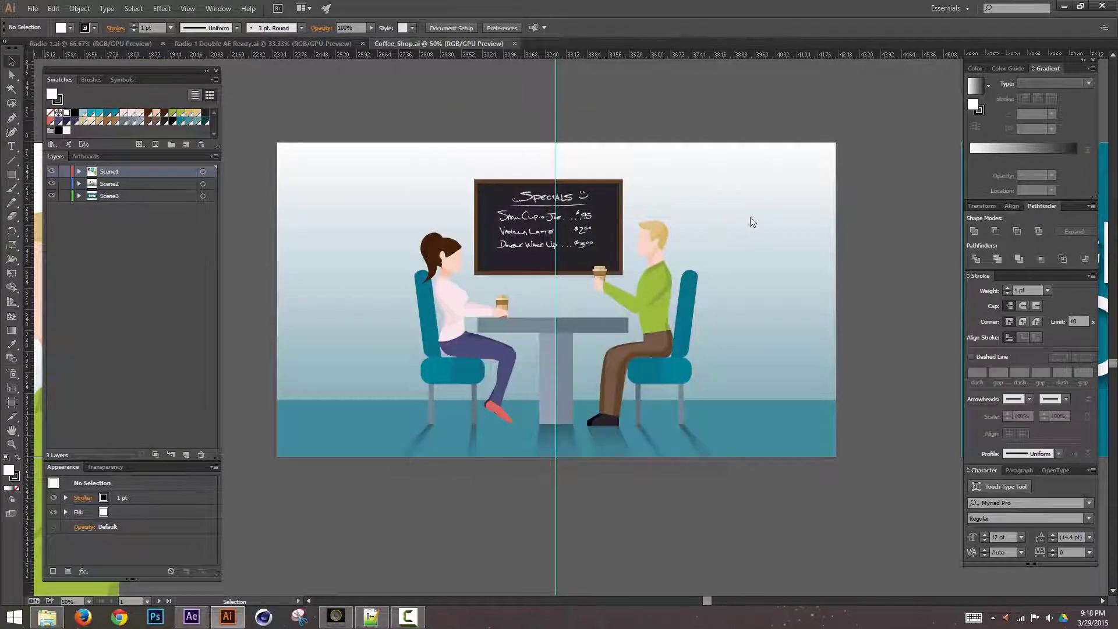
# Switch to File Explorer and open the exported Coffee_Shop_Scene-02 file in Illustrator to view its whole artboard
pyautogui.click(50, 618)
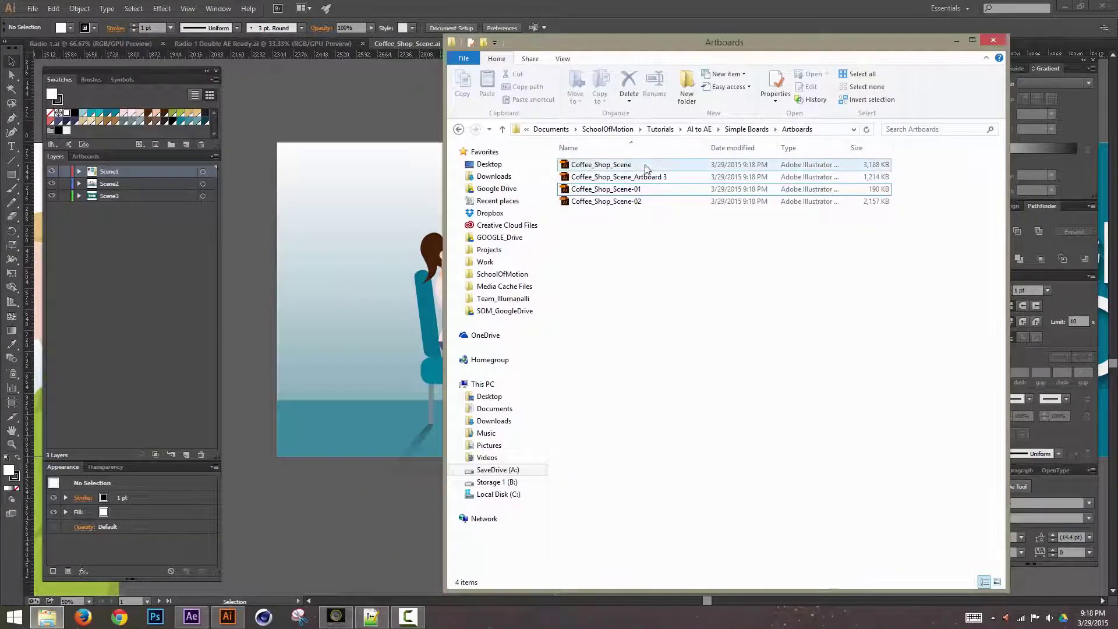
pyautogui.click(647, 165)
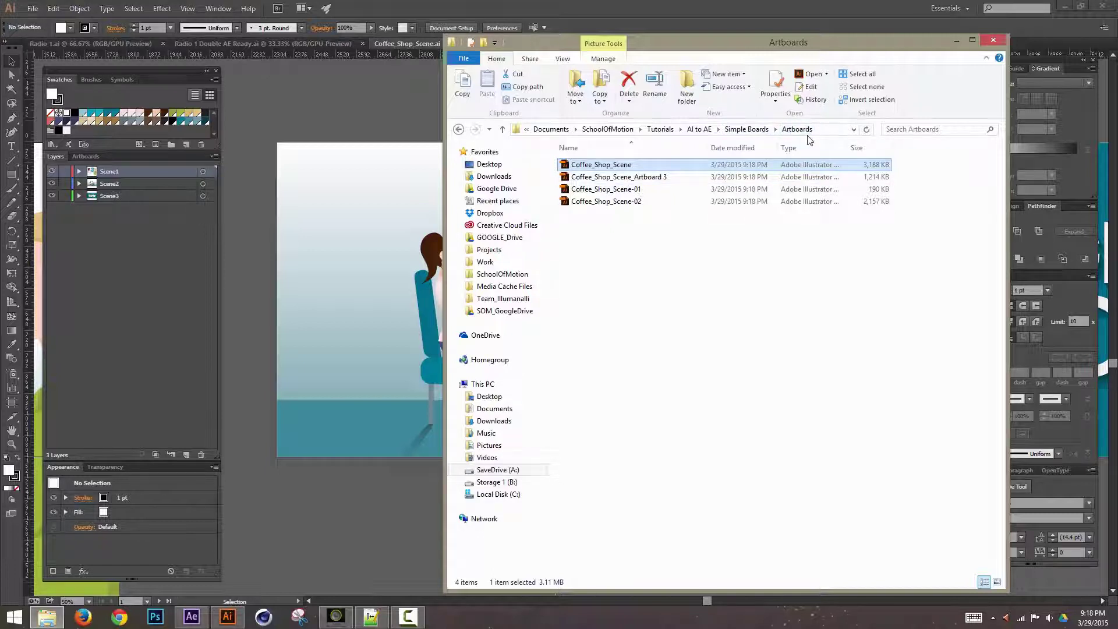
pyautogui.keyDown('shift'); pyautogui.click(635, 205); pyautogui.keyUp('shift')
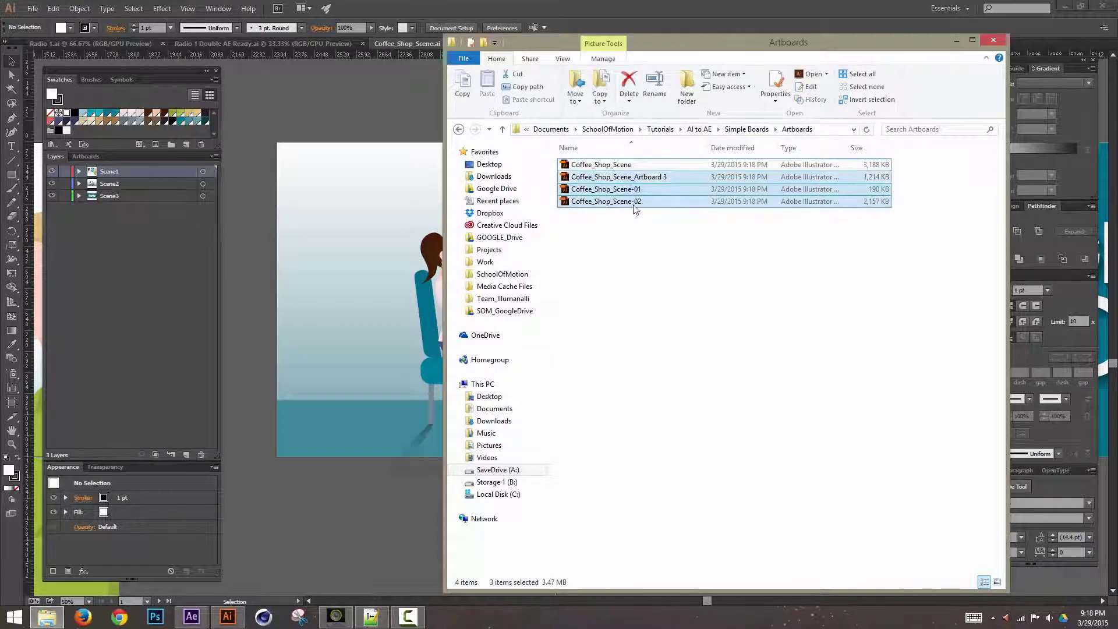
pyautogui.doubleClick(634, 205)
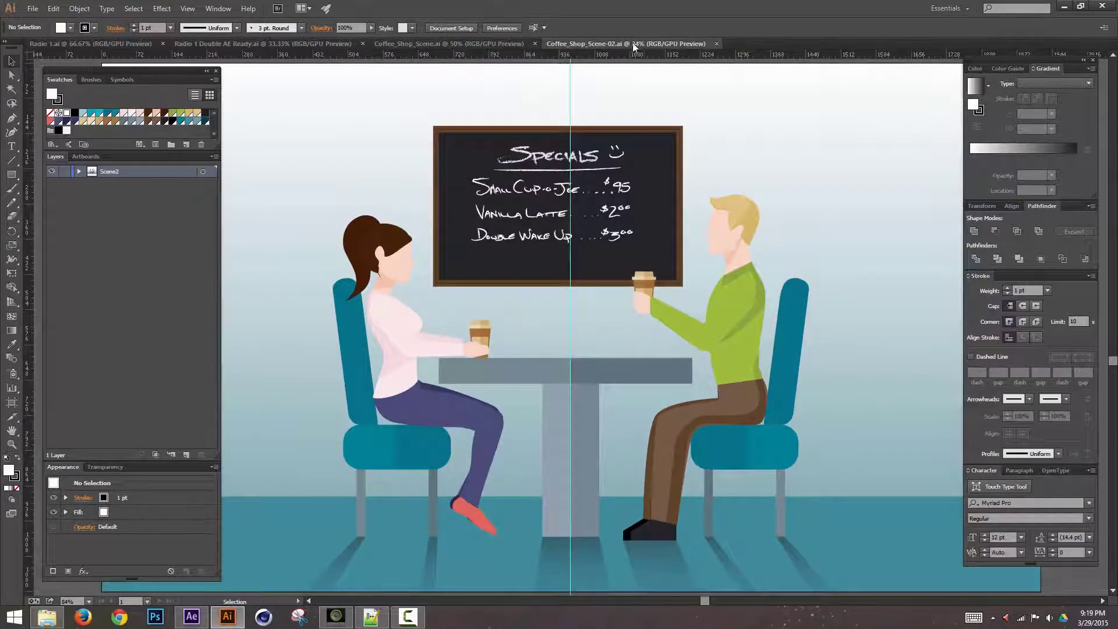
pyautogui.hotkey('ctrl', '-')
pyautogui.hotkey('ctrl', '-')
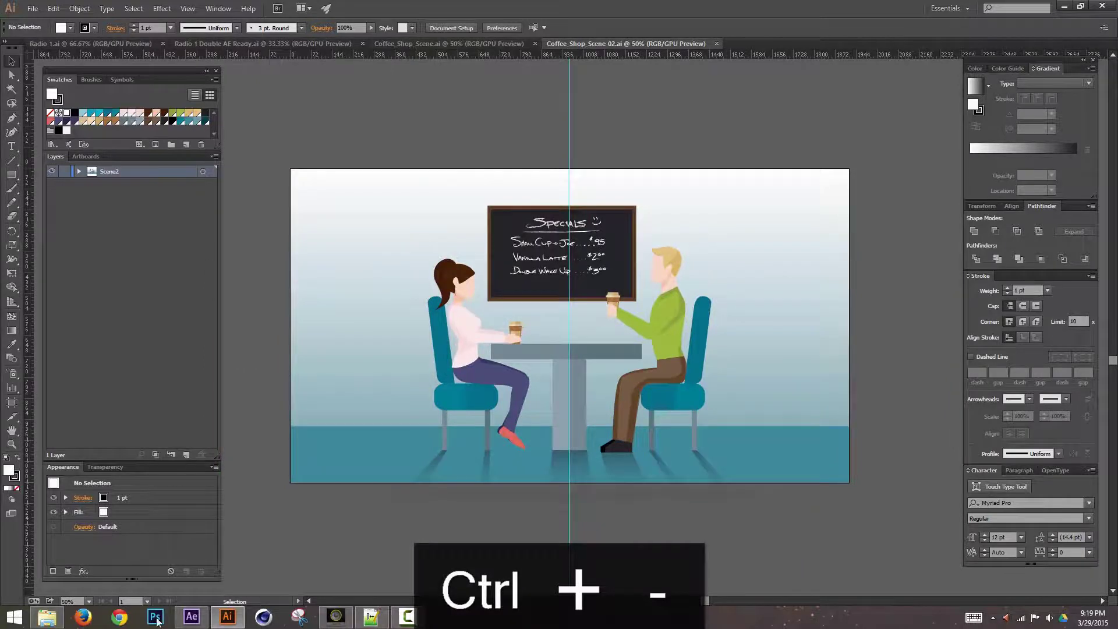
# Open the exported Coffee_Shop_Scene-01 file from File Explorer and view its entire artwork
pyautogui.click(47, 618)
pyautogui.doubleClick(627, 190)
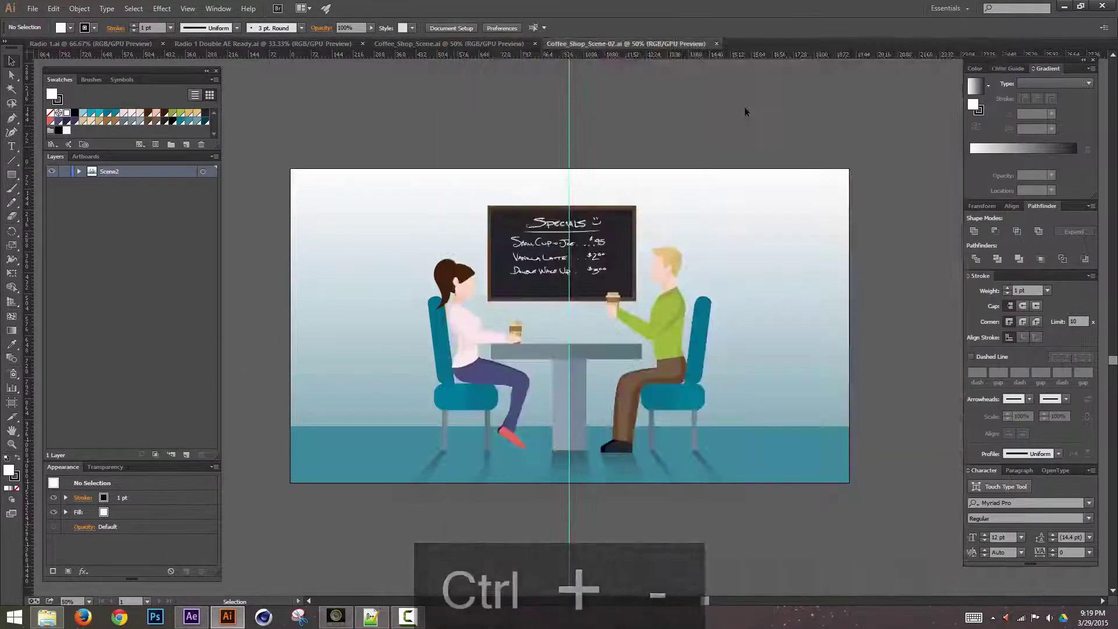
pyautogui.hotkey('ctrl', '-')
pyautogui.hotkey('ctrl', '-')
pyautogui.hotkey('ctrl', '-')
pyautogui.hotkey('ctrl', '-')
pyautogui.hotkey('ctrl', '-')
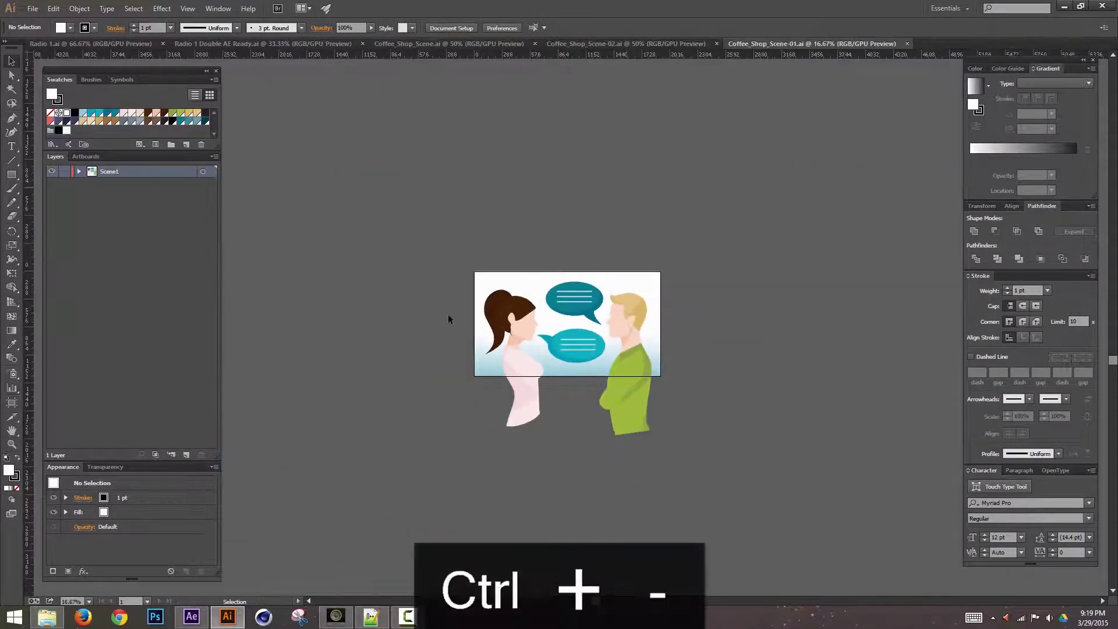
# Open the exported Coffee_Shop_Scene_Artboard 3 file from File Explorer and view its full artboard
pyautogui.click(46, 618)
pyautogui.doubleClick(652, 179)
pyautogui.hotkey('ctrl', '-')
pyautogui.hotkey('ctrl', '-')
pyautogui.hotkey('ctrl', '-')
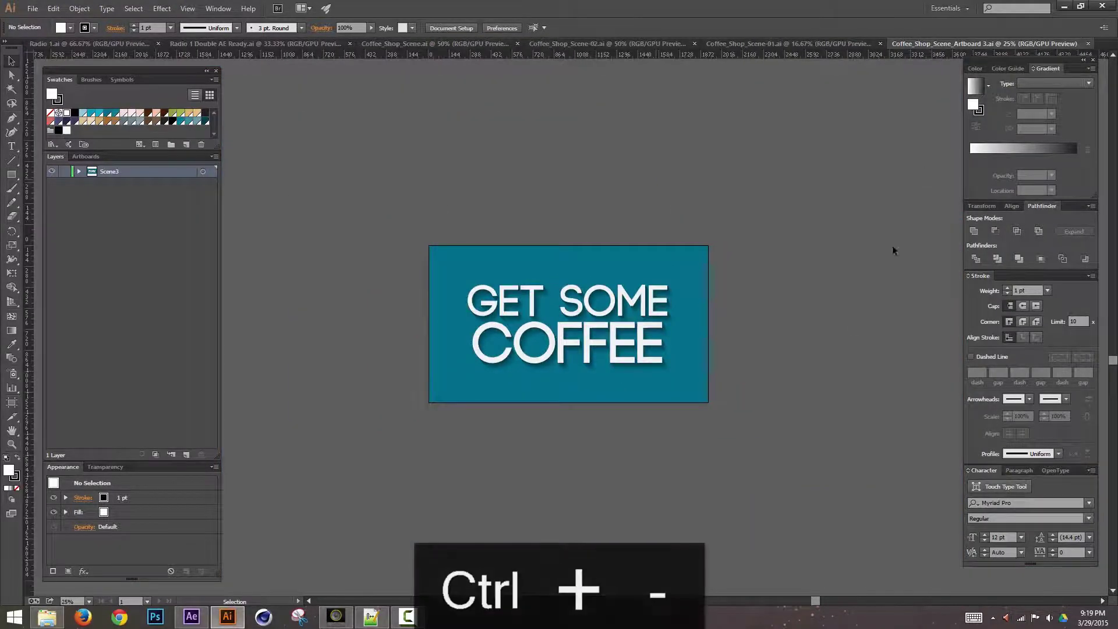
# Bring up the combined Coffee_Shop_Scene file from File Explorer, and close all the open coffee shop documents
pyautogui.click(49, 618)
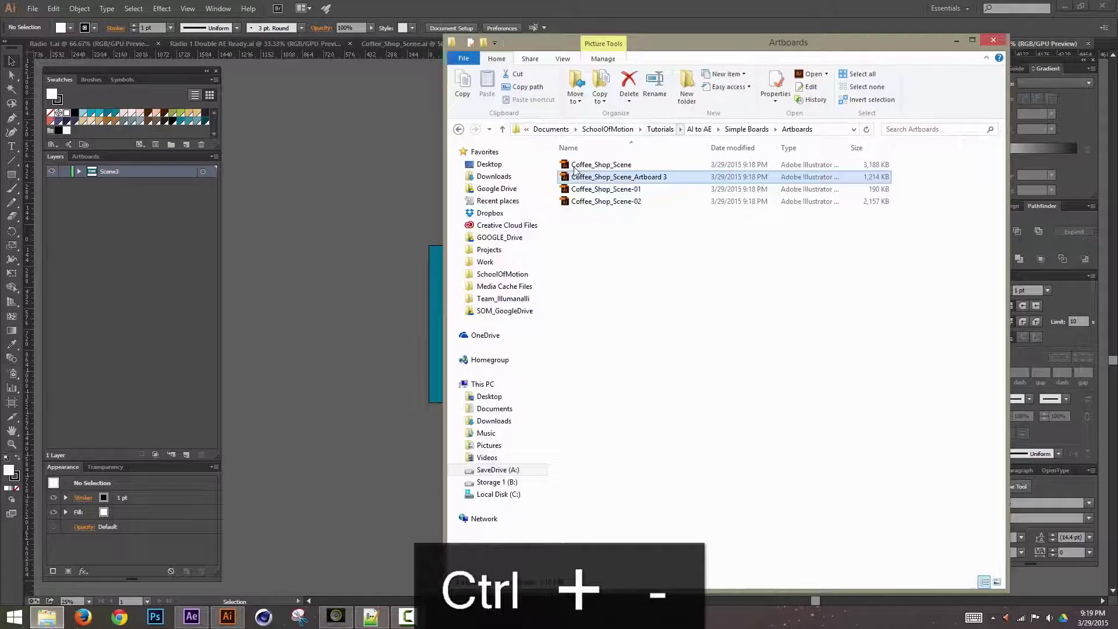
pyautogui.doubleClick(625, 164)
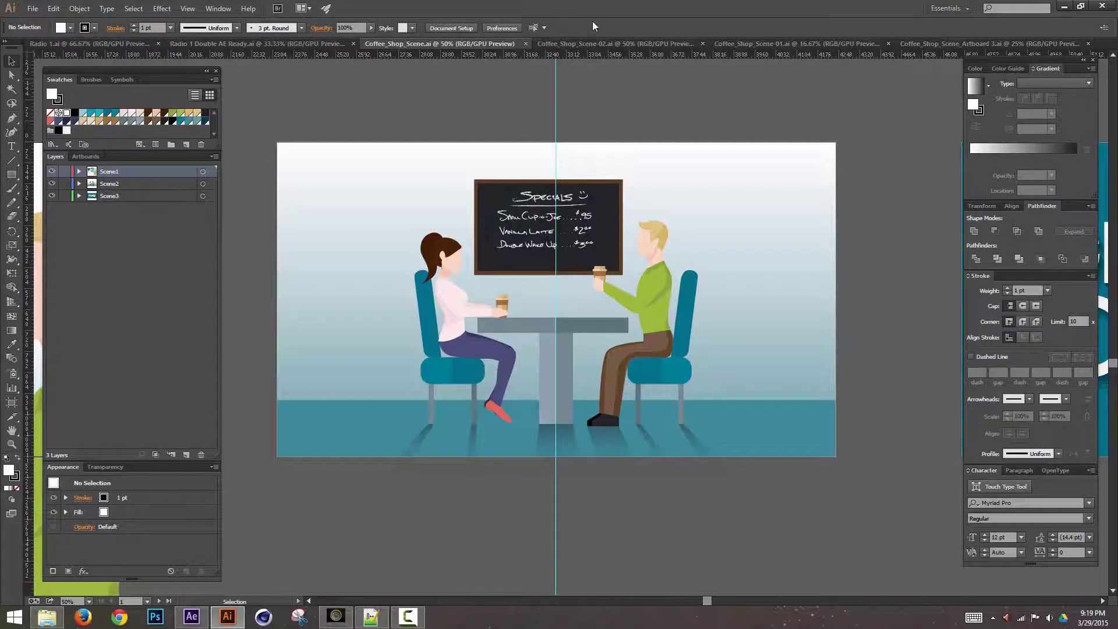
pyautogui.click(525, 43)
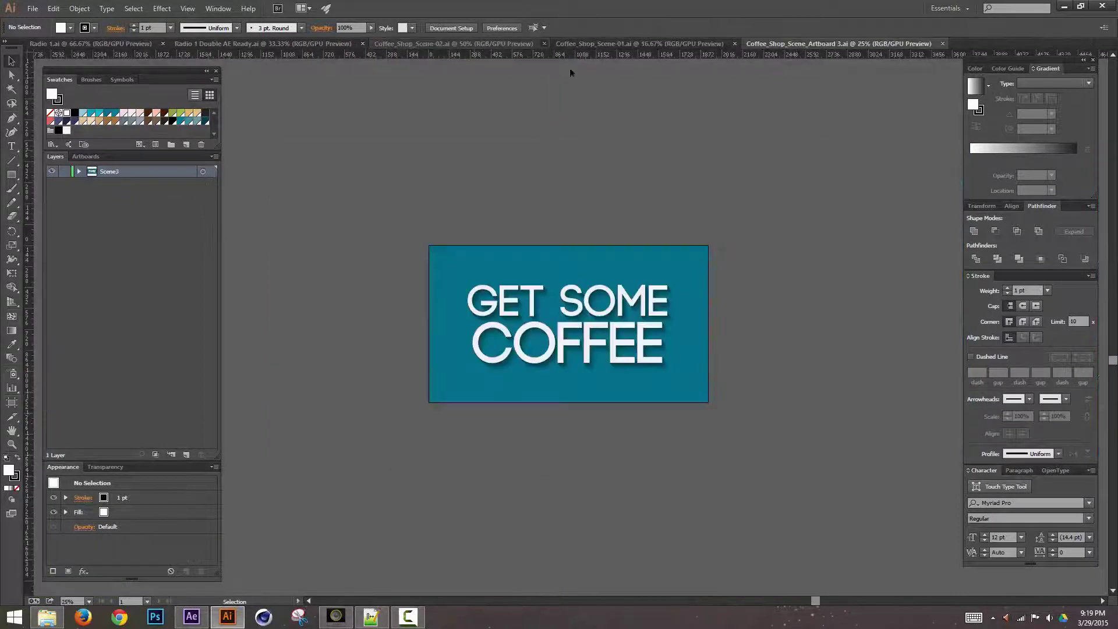
pyautogui.click(759, 46)
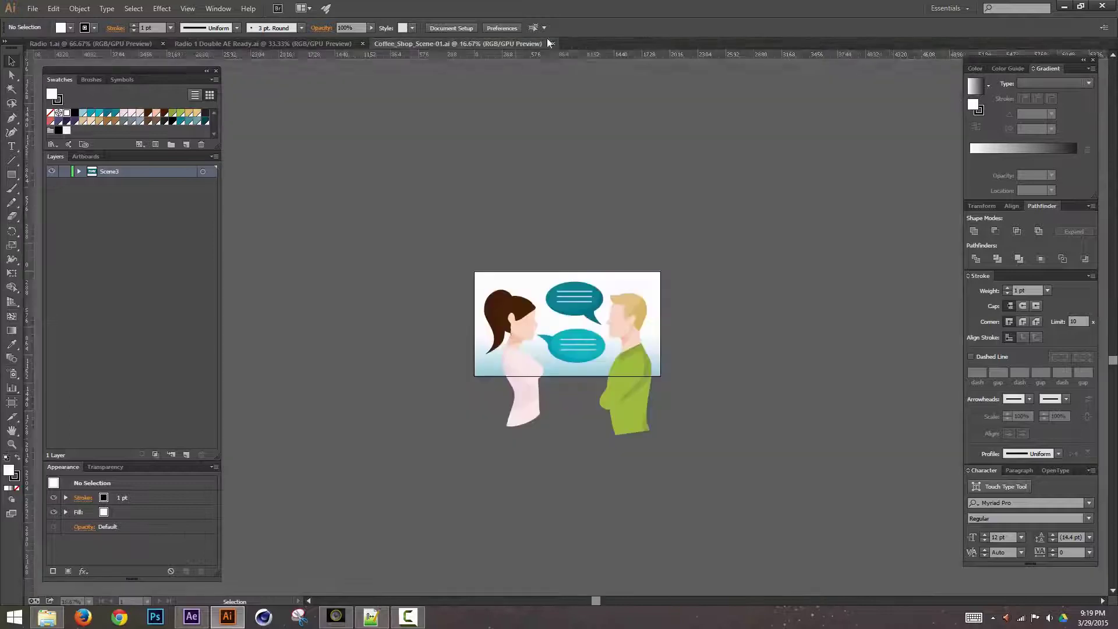
pyautogui.click(553, 44)
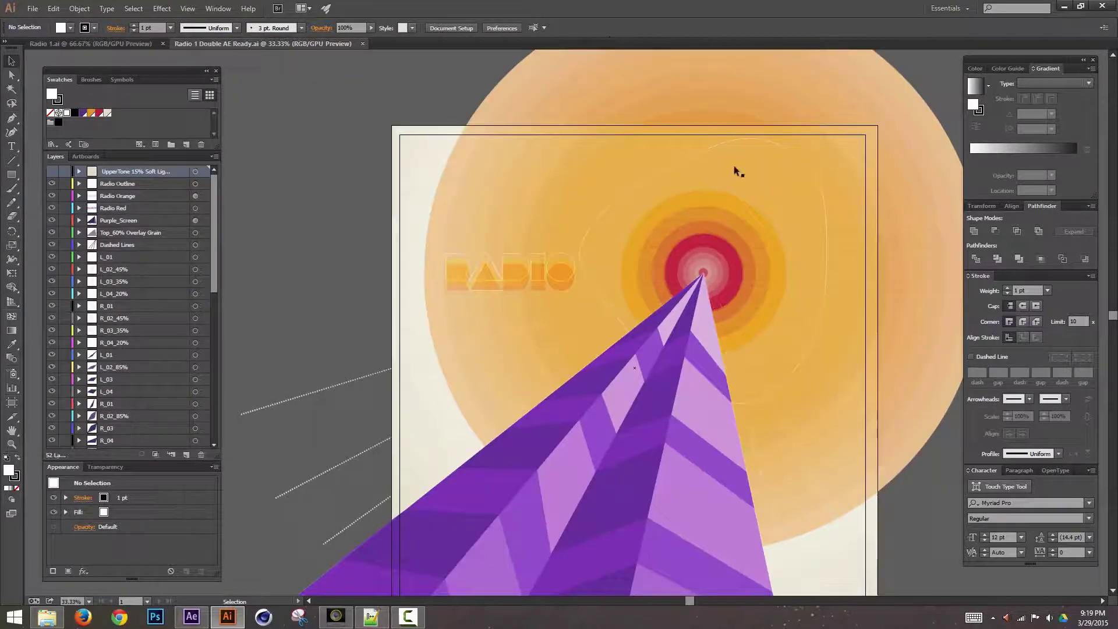
# Compare the Radio 1 and Radio 1 Double AE Ready documents, and look through the AE Ready file's complete layer list
pyautogui.moveTo(802, 376); pyautogui.dragTo(766, 323)
pyautogui.click(90, 43)
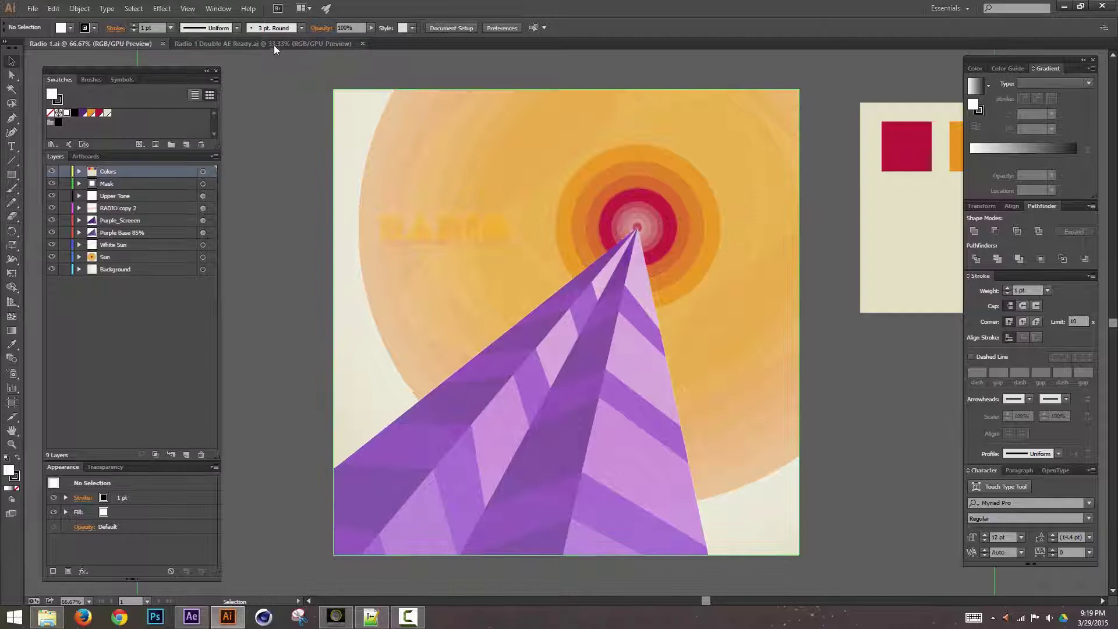
pyautogui.click(258, 44)
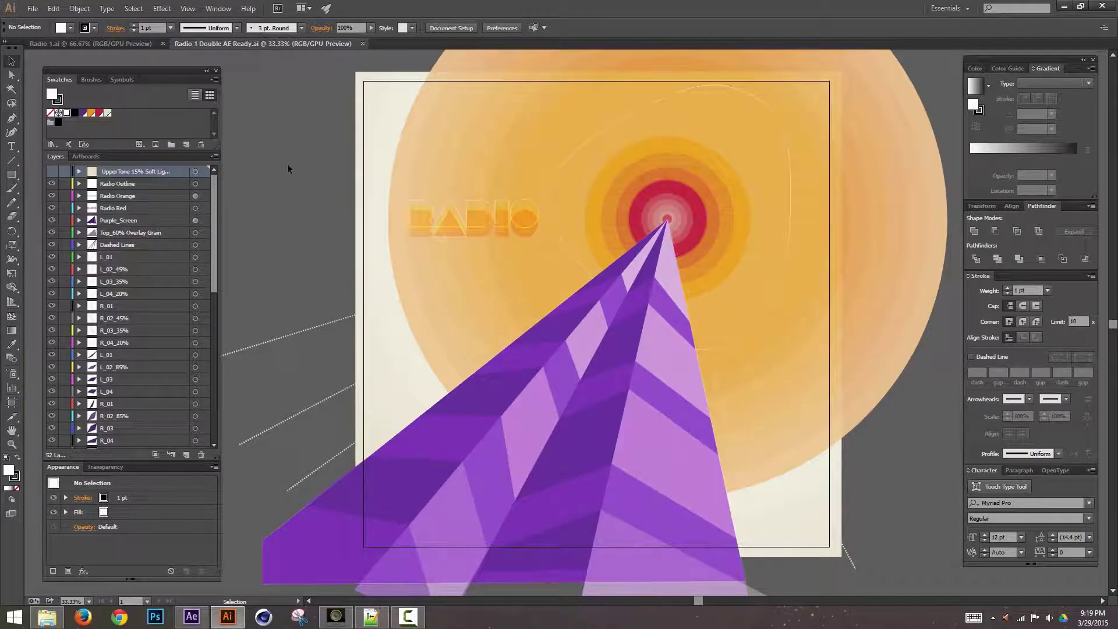
pyautogui.moveTo(211, 177); pyautogui.dragTo(188, 390)
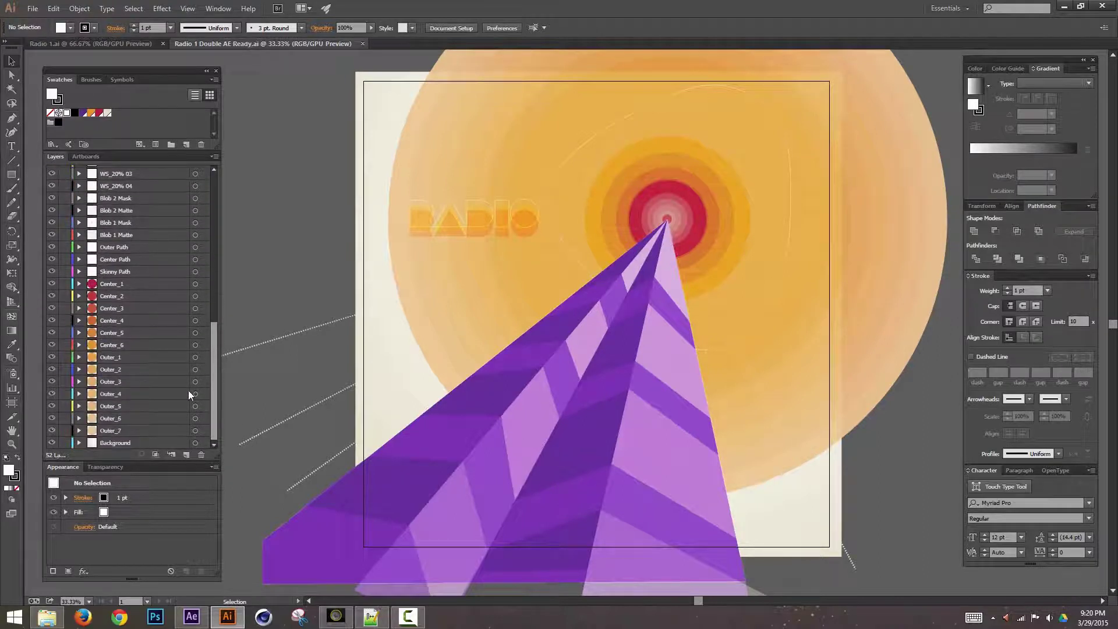
pyautogui.moveTo(209, 320); pyautogui.dragTo(208, 167)
pyautogui.moveTo(209, 211); pyautogui.dragTo(204, 130)
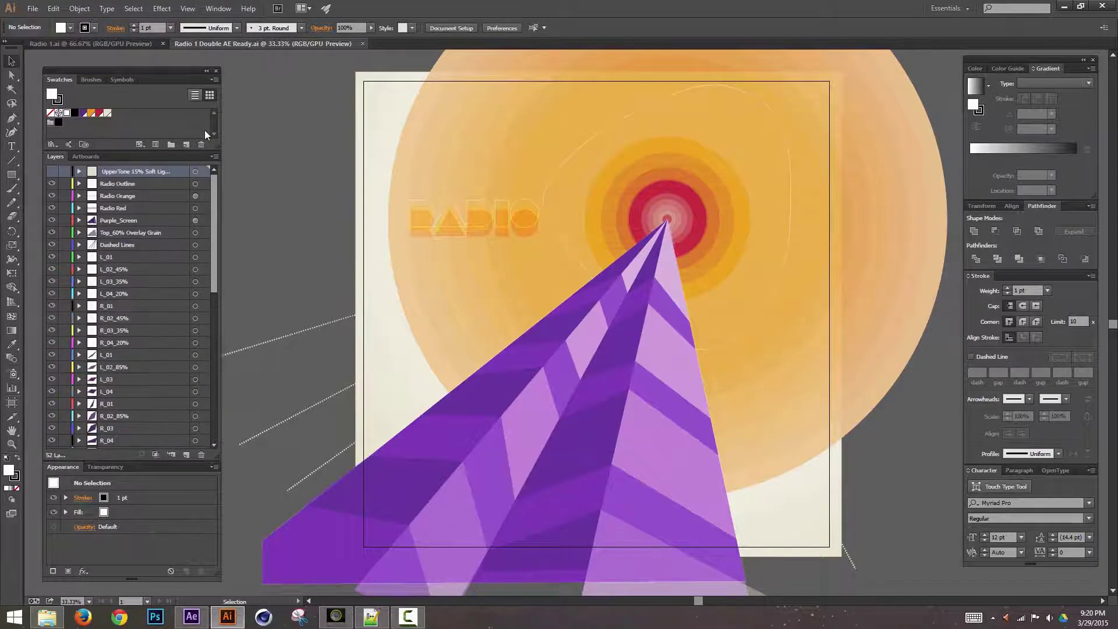
# Switch to After Effects and preview the RadioFinal composition in an enlarged viewer from the first frame
pyautogui.click(192, 616)
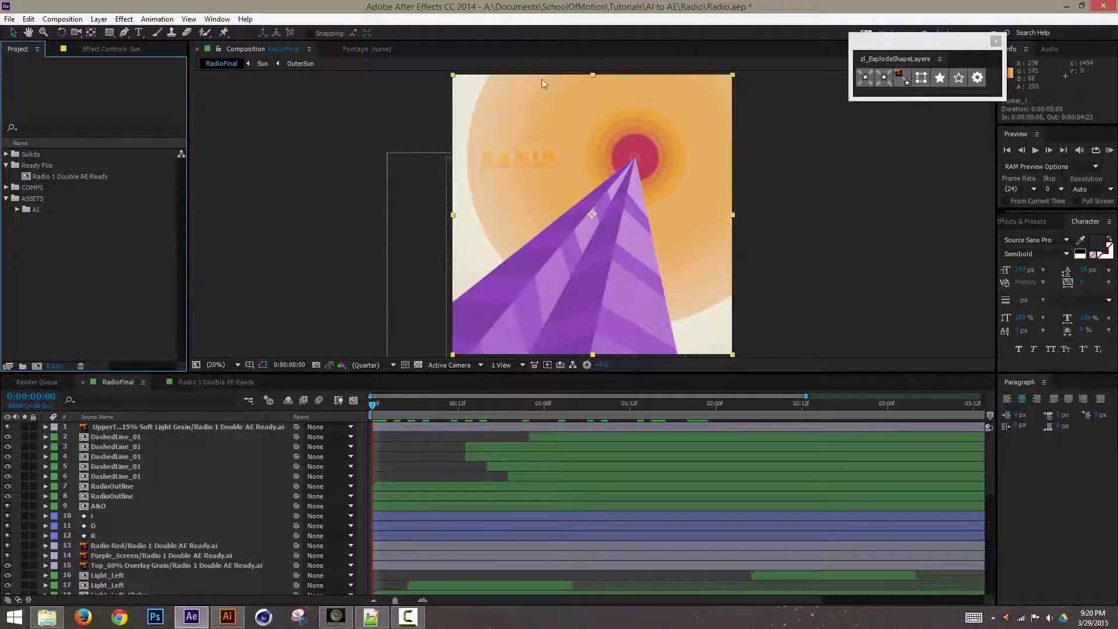
pyautogui.moveTo(374, 405); pyautogui.dragTo(224, 480)
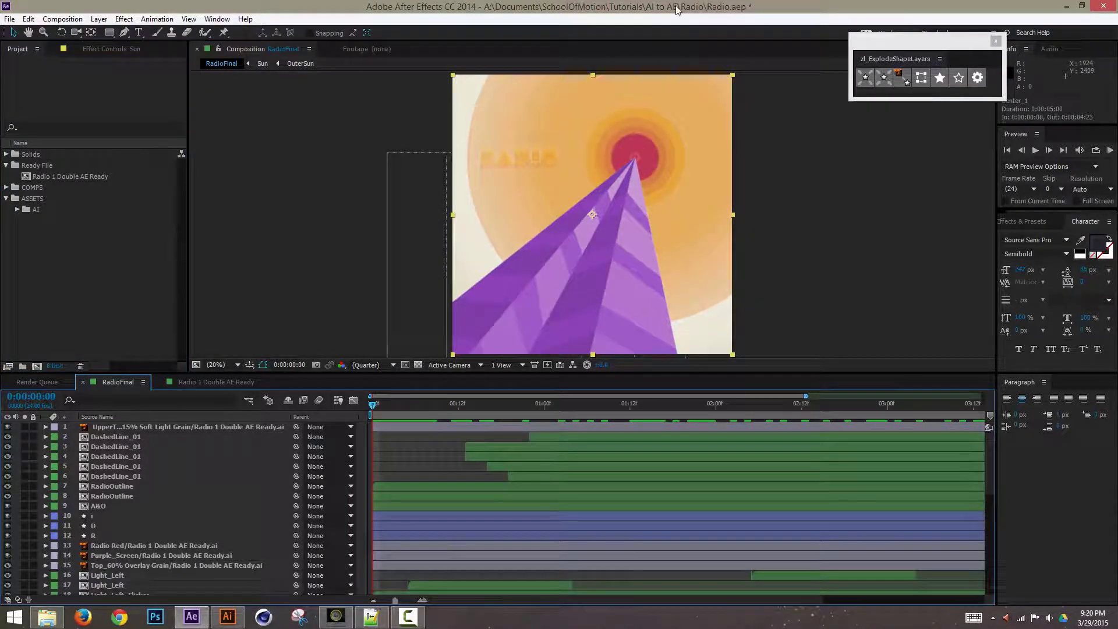
pyautogui.click(253, 167)
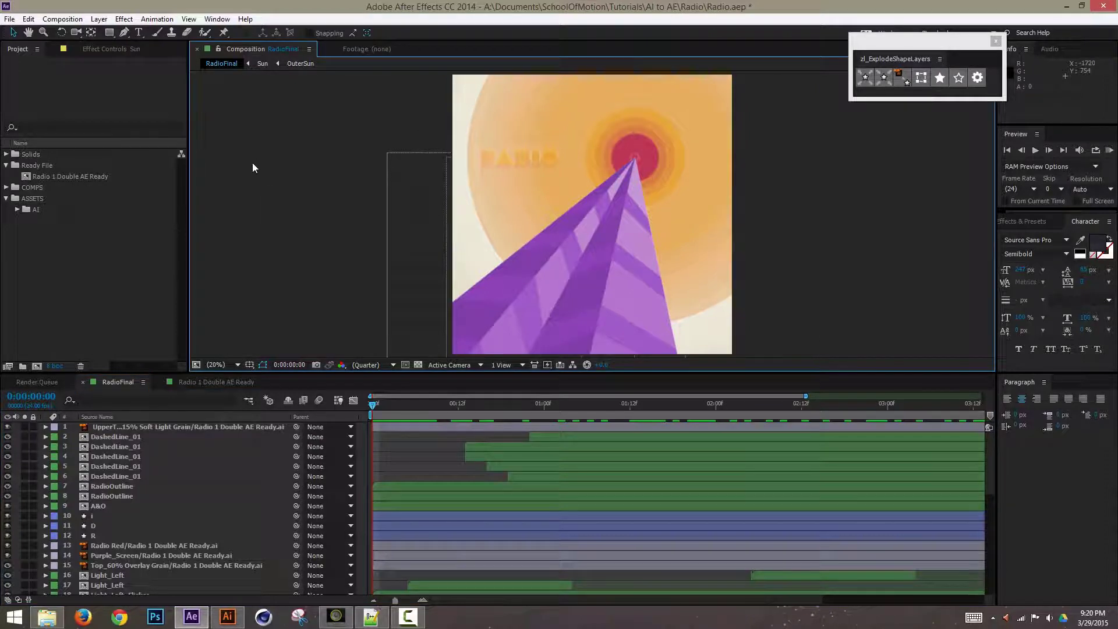
pyautogui.press('`')
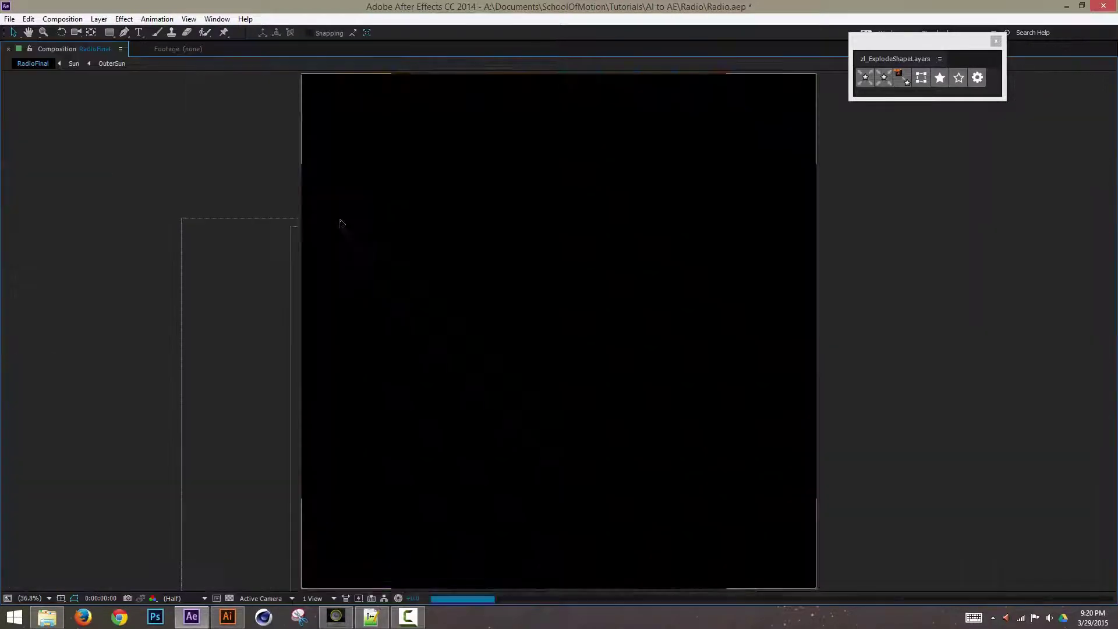
pyautogui.press('space')
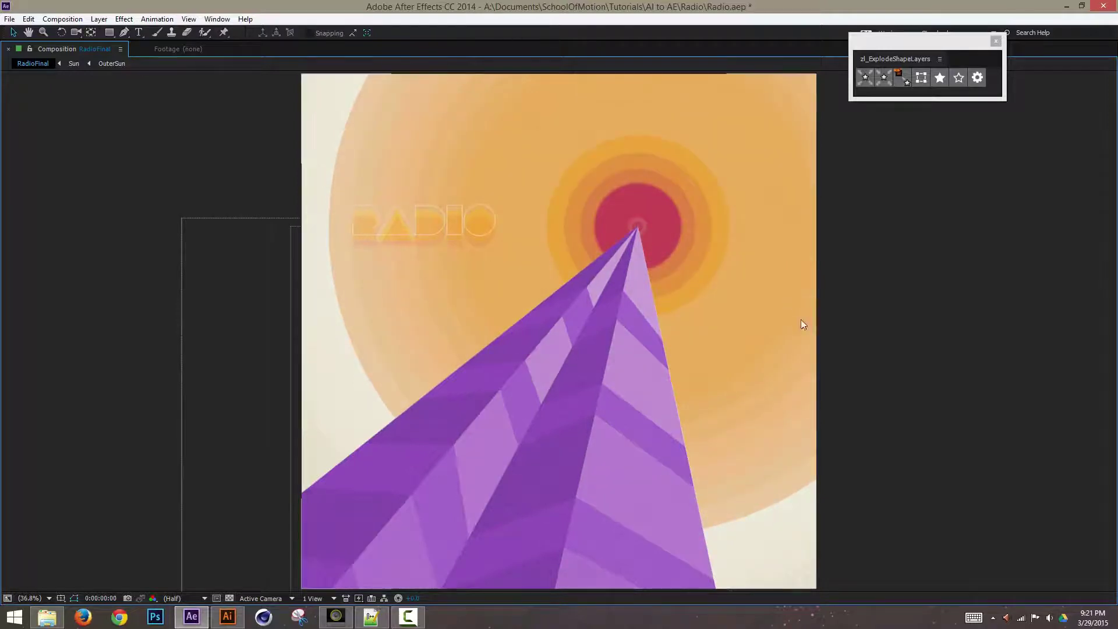
pyautogui.press('`')
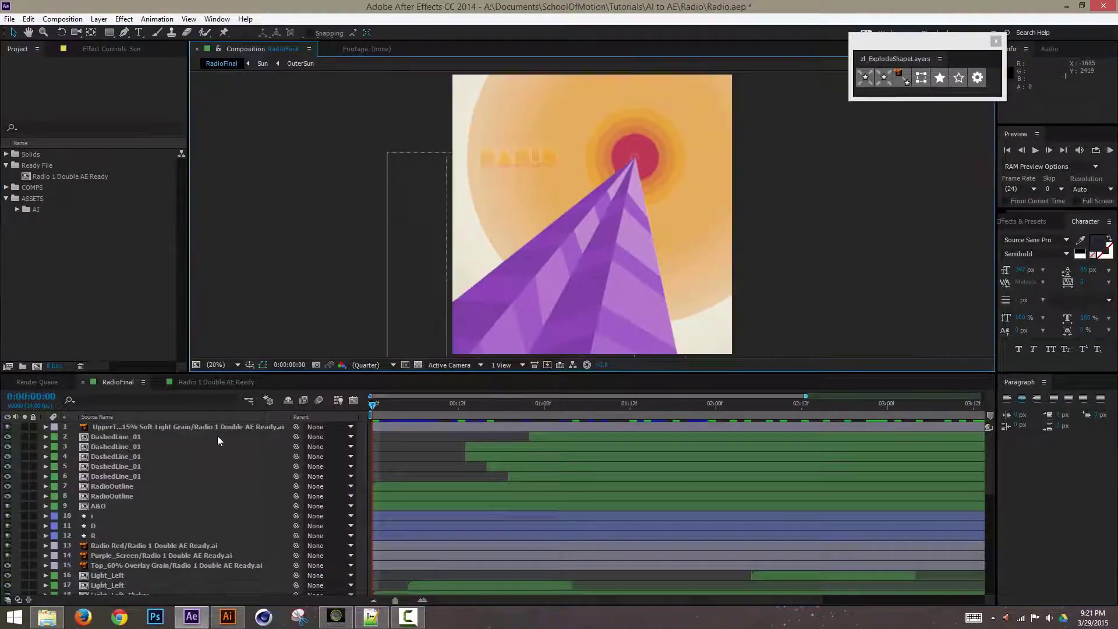
pyautogui.moveTo(372, 405); pyautogui.dragTo(260, 408)
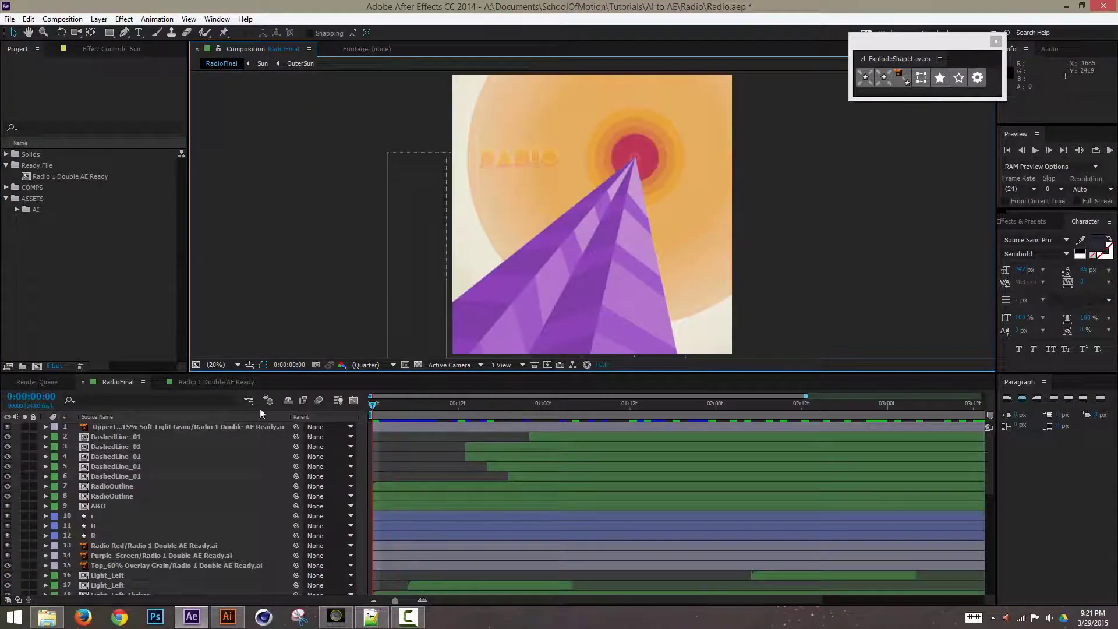
# Examine the RadioFinal layer stack in an enlarged timeline, checking the shape layers, precomps and imported Illustrator layers
pyautogui.moveTo(991, 435)
pyautogui.mouseDown()
pyautogui.moveTo(994, 568)
pyautogui.moveTo(997, 430)
pyautogui.mouseUp()
pyautogui.press('`')
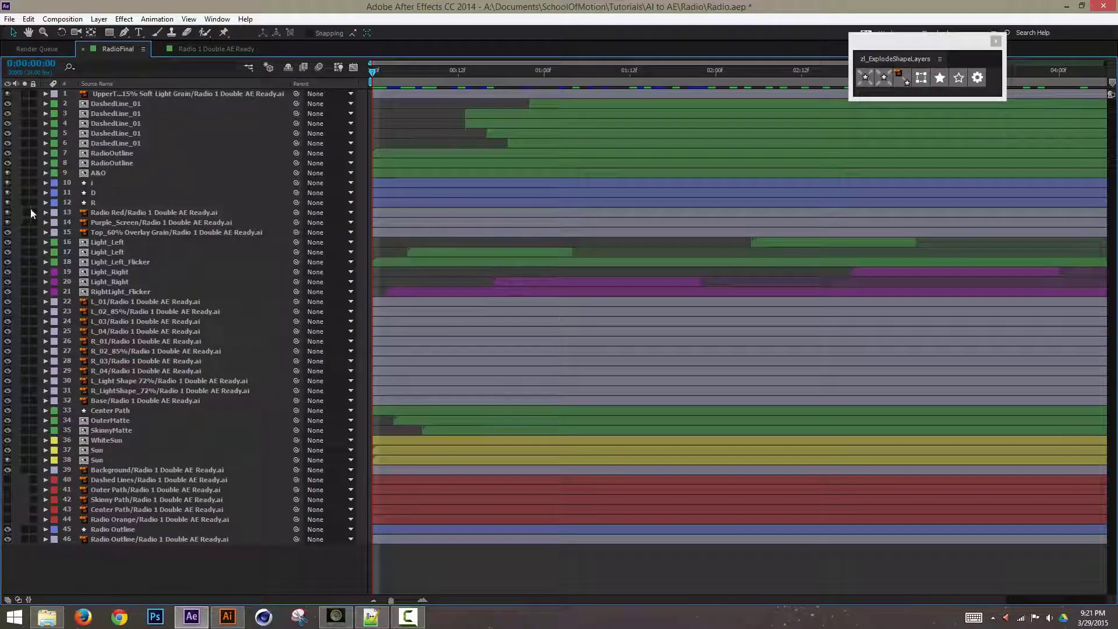
pyautogui.click(119, 183)
pyautogui.click(137, 202)
pyautogui.click(131, 193)
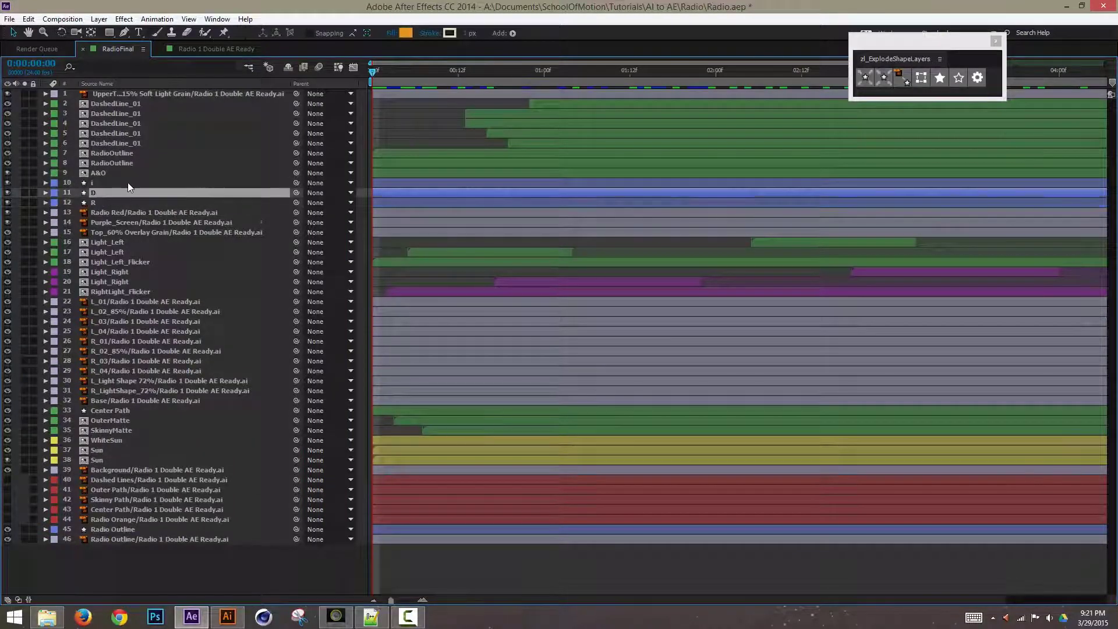
pyautogui.click(129, 183)
pyautogui.click(117, 144)
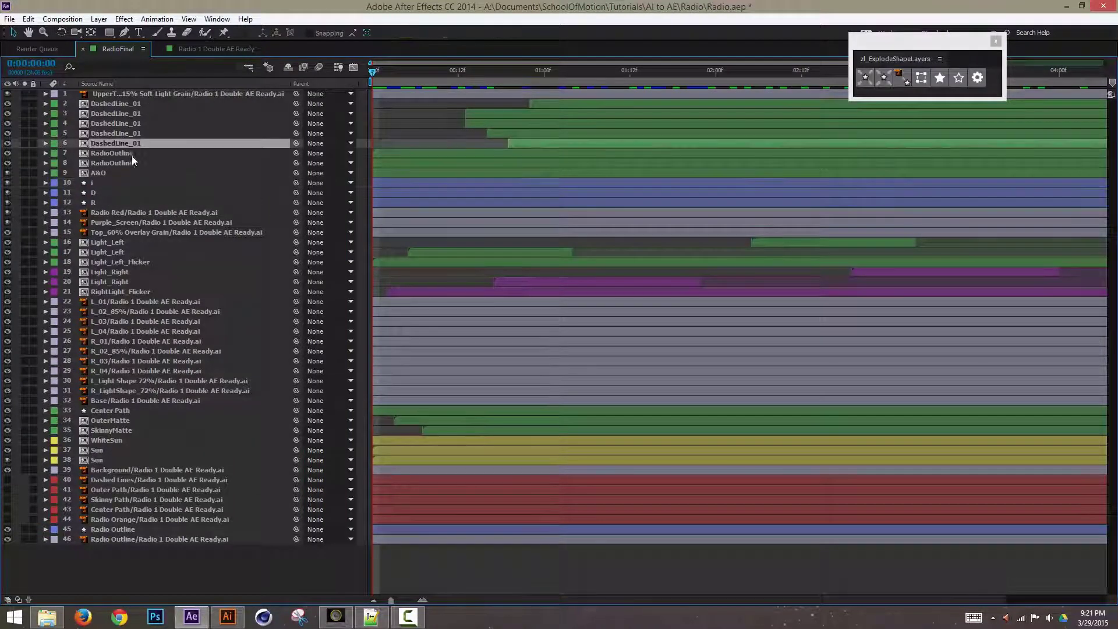
pyautogui.click(131, 152)
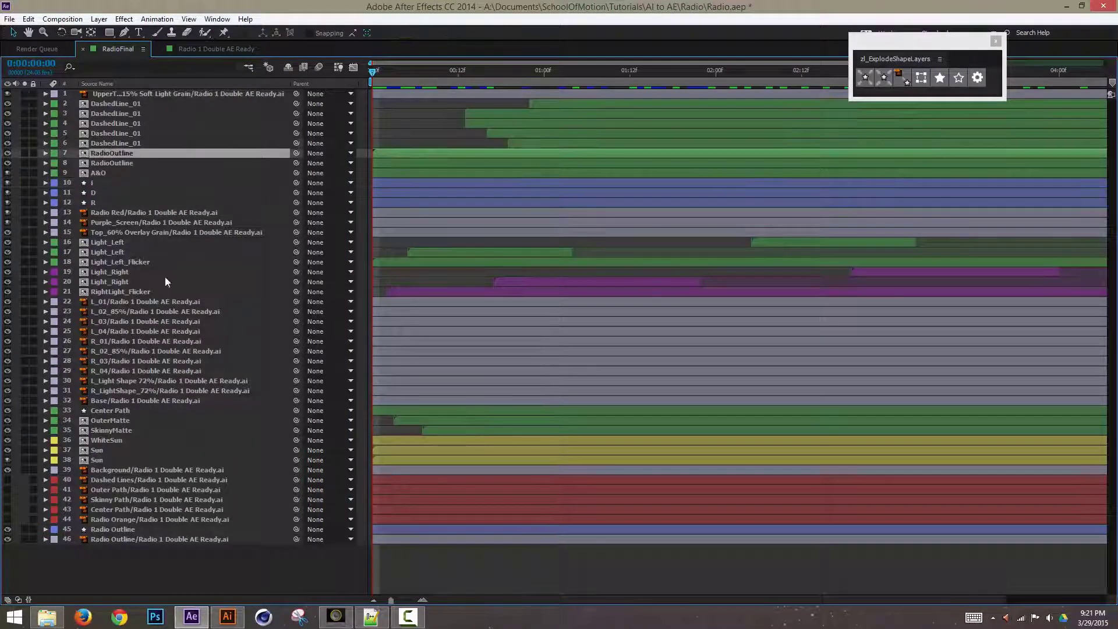
pyautogui.click(186, 301)
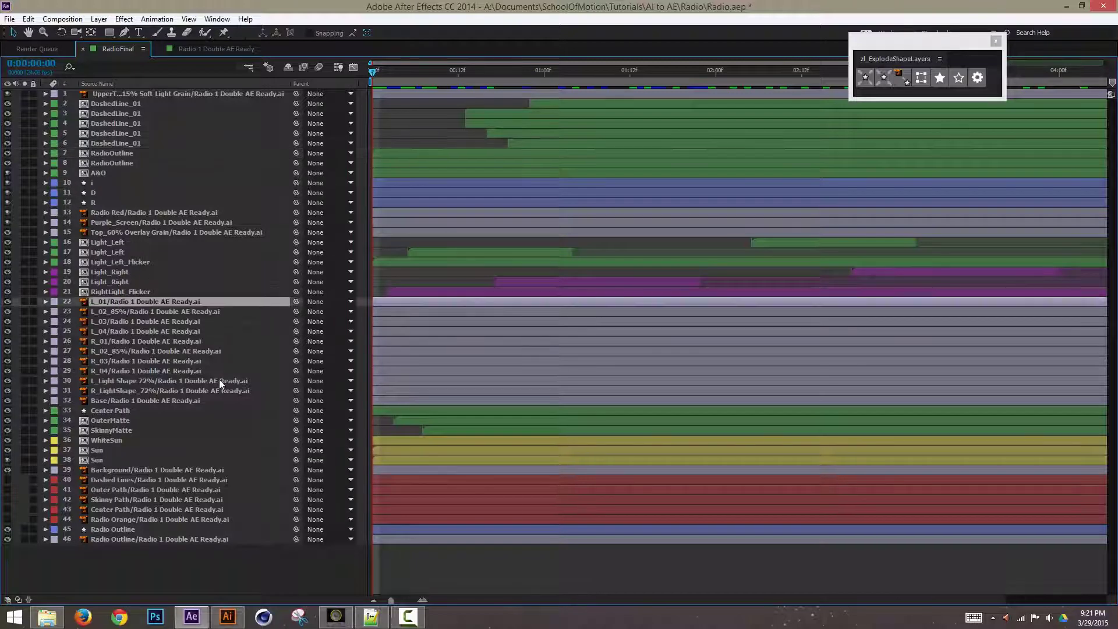
pyautogui.click(169, 402)
pyautogui.click(175, 303)
pyautogui.press('`')
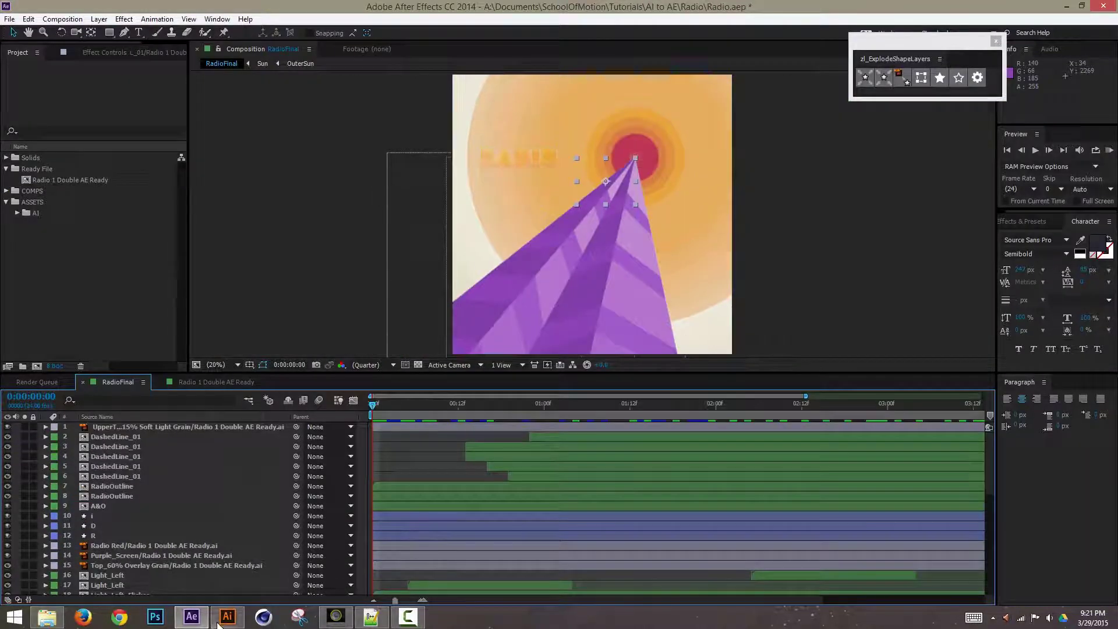
# Switch to Illustrator, bring up the Radio 1 document, and delete its Colors layer containing the swatch squares
pyautogui.click(238, 614)
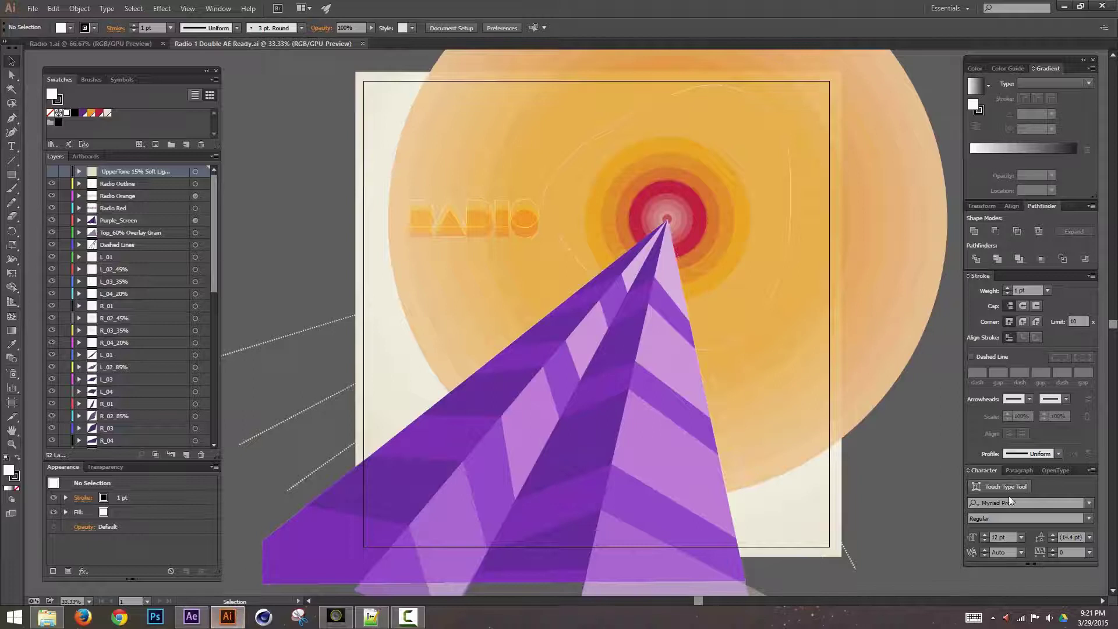
pyautogui.click(134, 45)
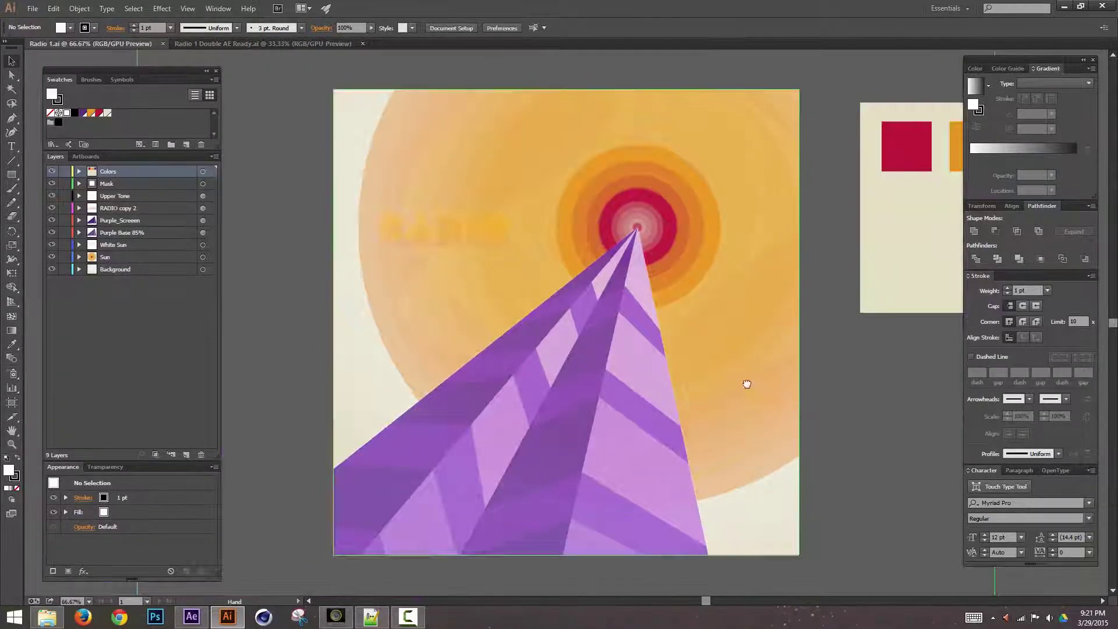
pyautogui.moveTo(923, 361); pyautogui.dragTo(865, 364)
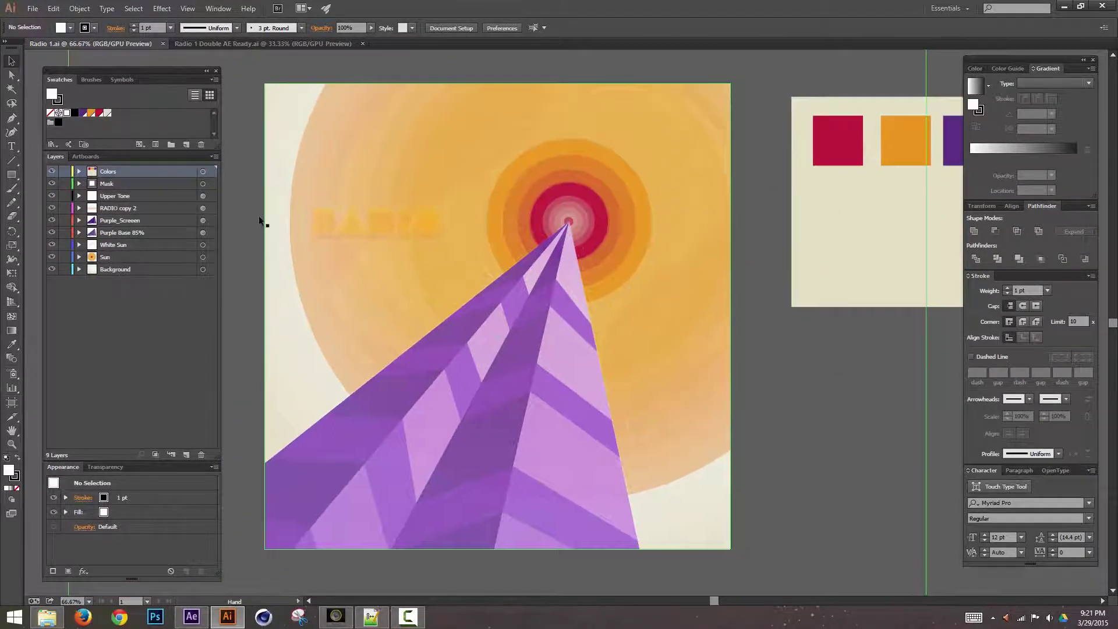
pyautogui.click(203, 171)
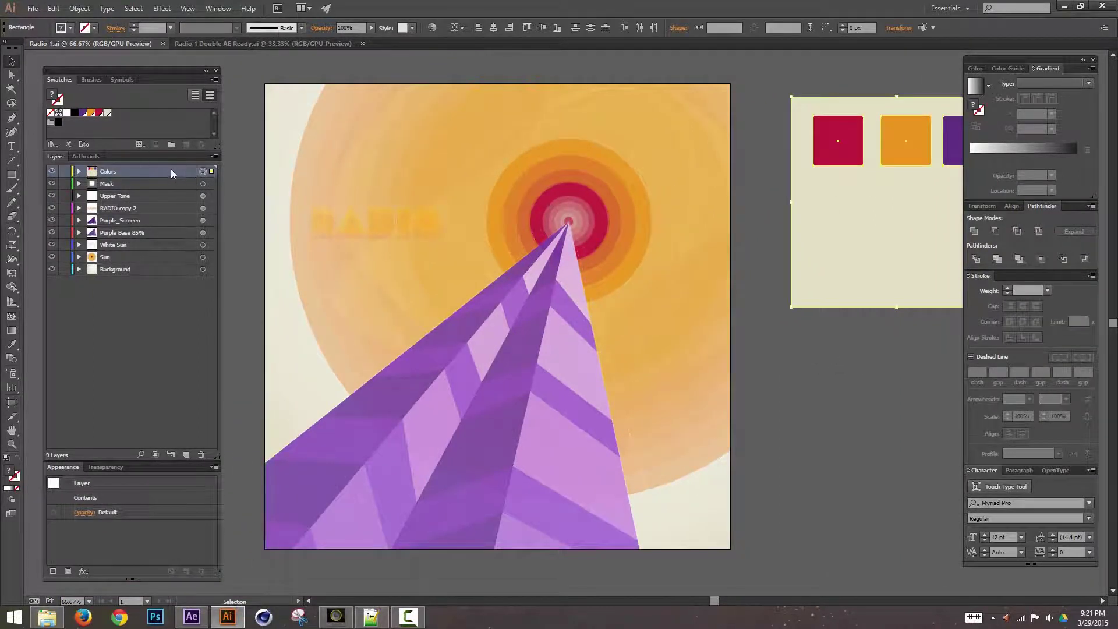
pyautogui.moveTo(171, 172); pyautogui.dragTo(201, 455)
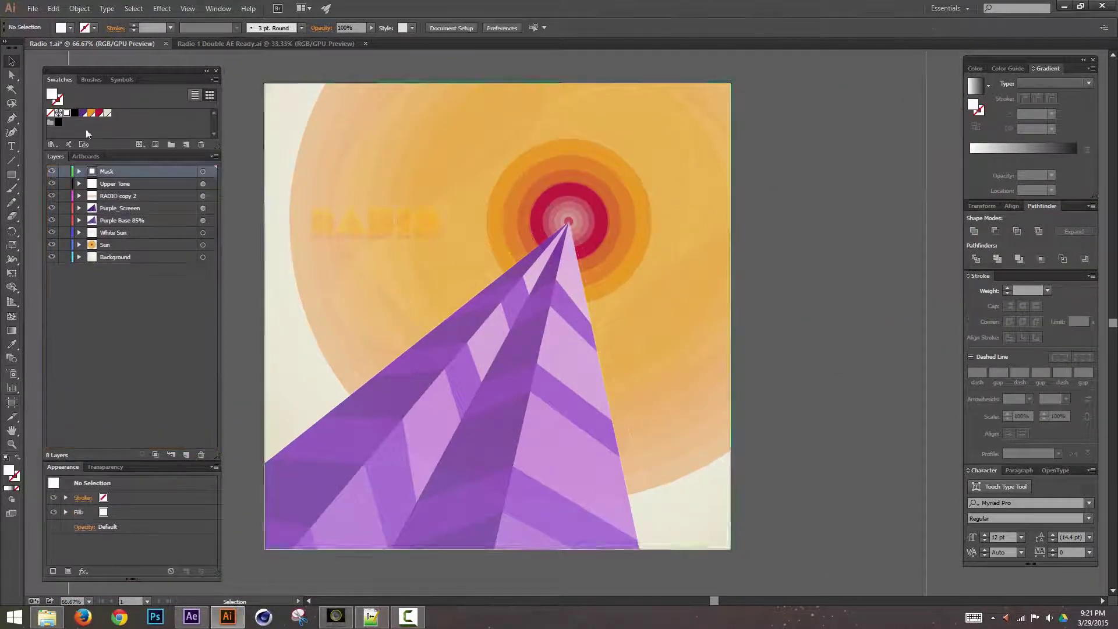
# Check what the Mask layer covers in Radio 1 by toggling its visibility, and delete that layer
pyautogui.click(202, 171)
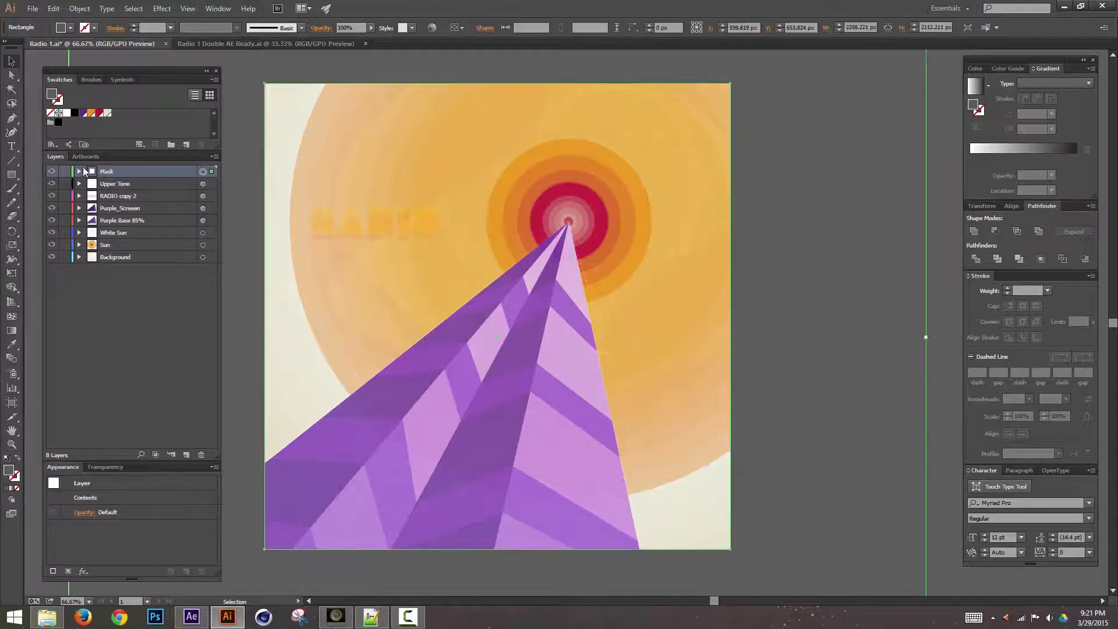
pyautogui.click(52, 171)
pyautogui.click(52, 172)
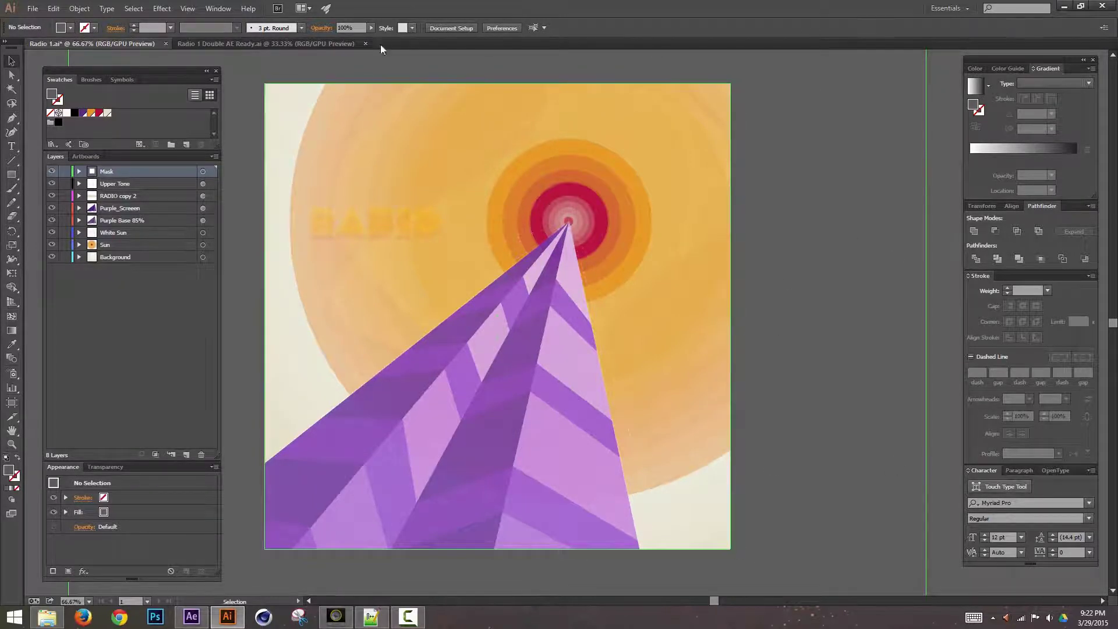
pyautogui.moveTo(145, 171); pyautogui.dragTo(201, 454)
pyautogui.press('space')
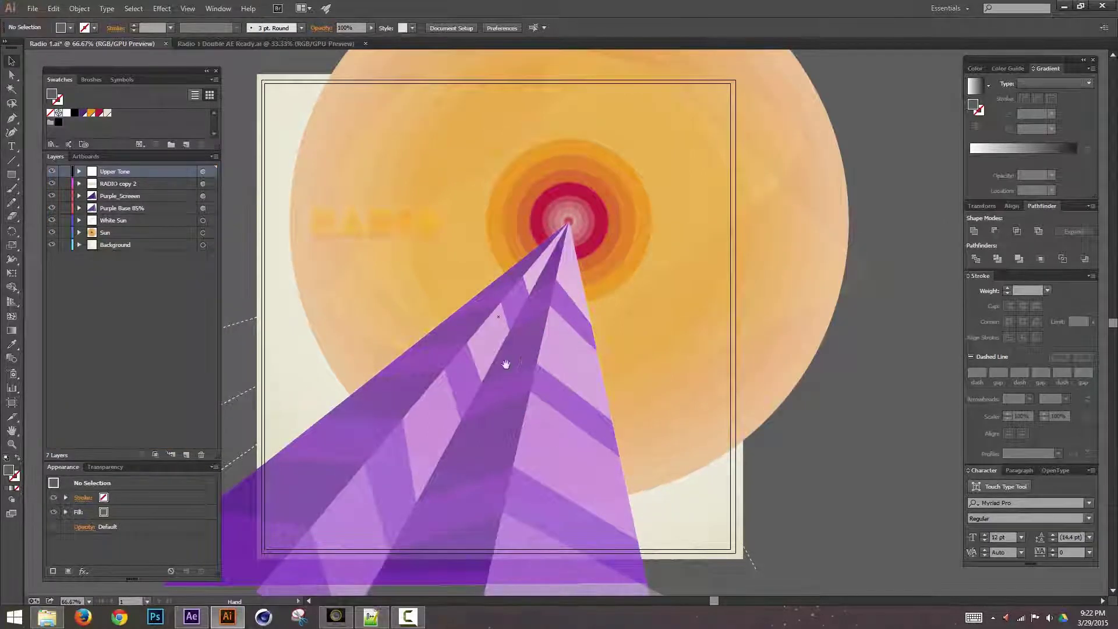
pyautogui.moveTo(505, 365); pyautogui.dragTo(532, 337)
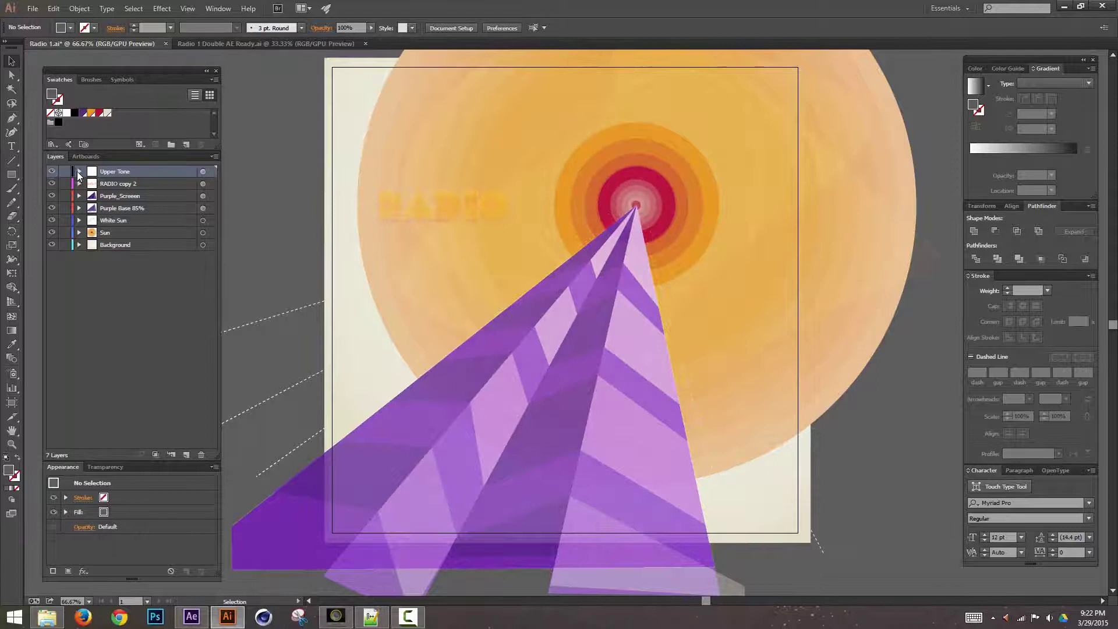
# Inspect the contents of the Upper Tone layer and its transparency and appearance attributes
pyautogui.click(78, 172)
pyautogui.click(80, 172)
pyautogui.click(113, 468)
pyautogui.click(63, 467)
pyautogui.click(204, 171)
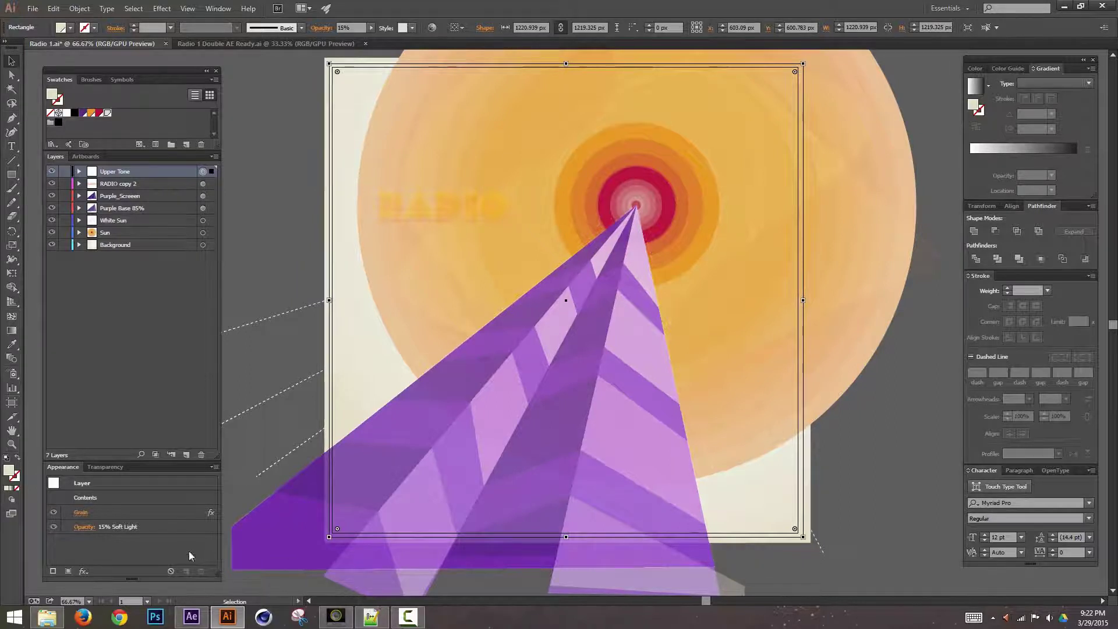
# Switch to After Effects and import the Radio Illustrator file as Composition - Retain Layer Sizes
pyautogui.hotkey('alt', 'Tab')
pyautogui.click(24, 239)
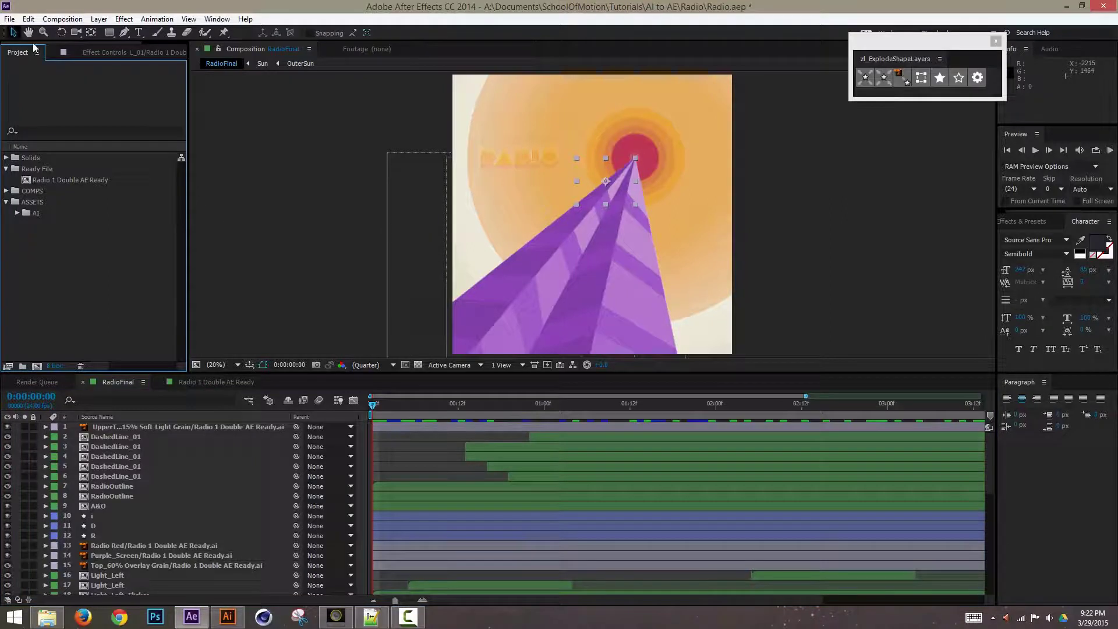
pyautogui.hotkey('ctrl', 'i')
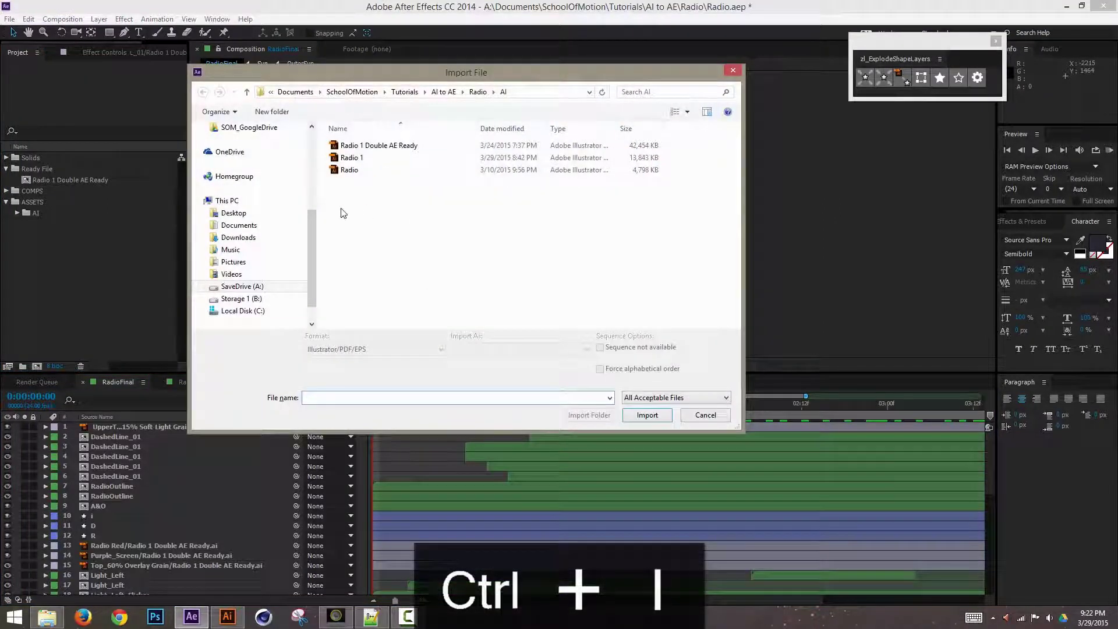
pyautogui.click(359, 171)
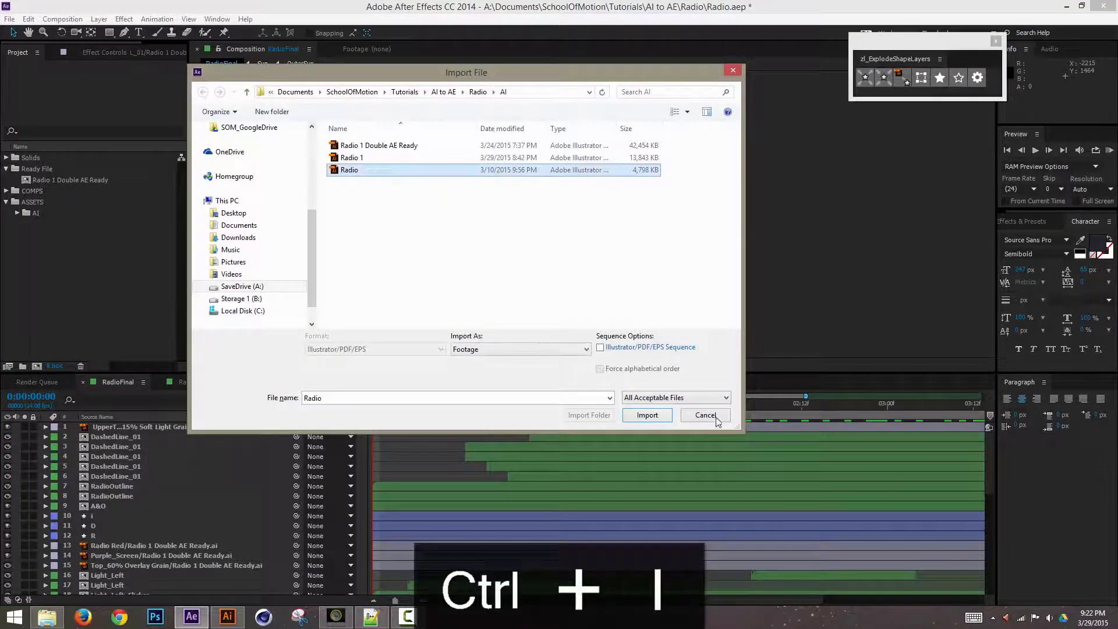
pyautogui.click(558, 347)
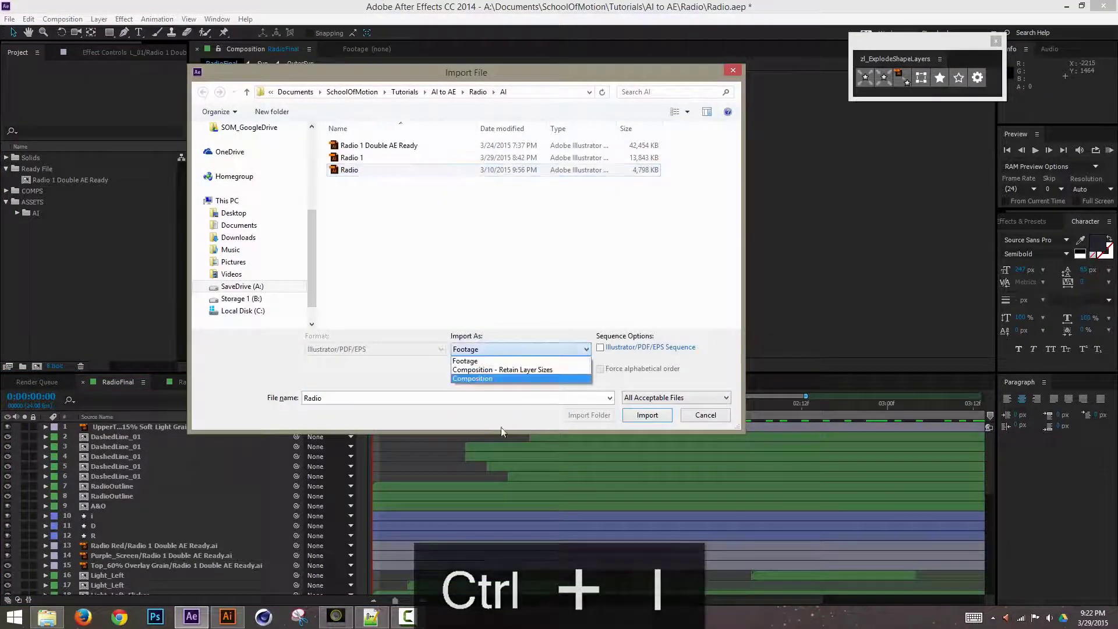
pyautogui.click(516, 370)
pyautogui.click(647, 414)
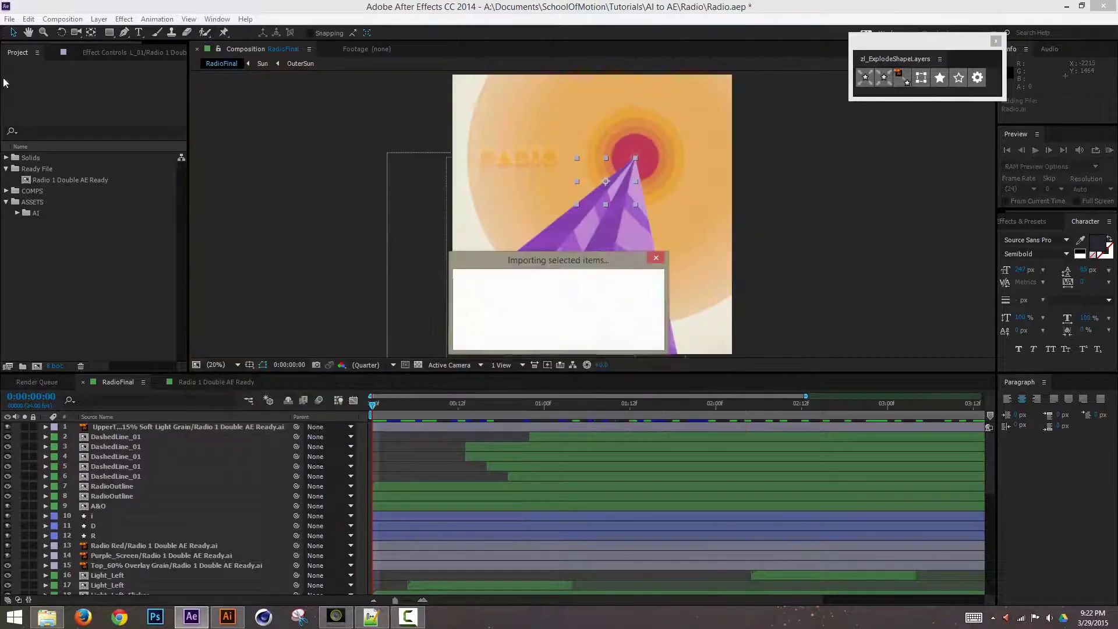
# Open the imported Radio composition, go through its upper layers, and convert the Purple layer to a shape layer with ExplodeShapeLayers
pyautogui.doubleClick(37, 201)
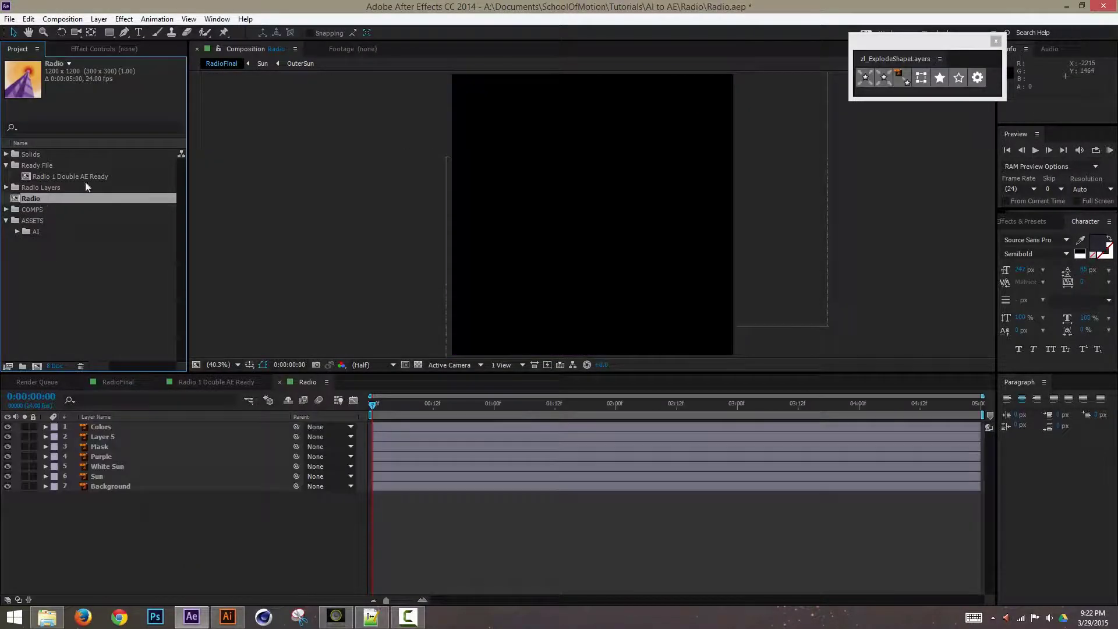
pyautogui.click(122, 428)
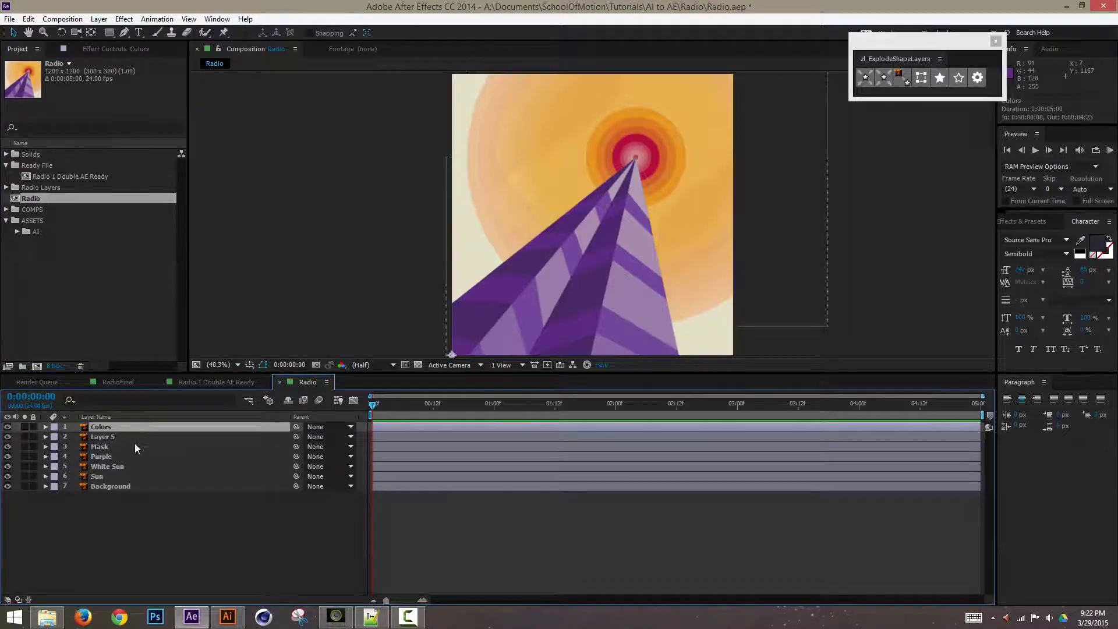
pyautogui.click(117, 437)
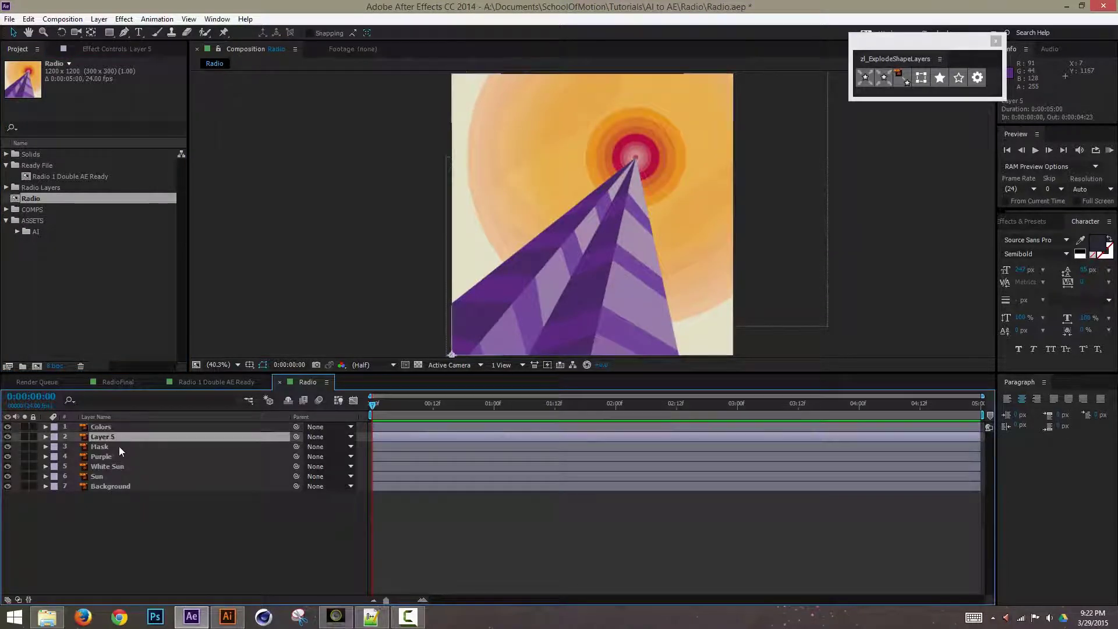
pyautogui.click(119, 446)
pyautogui.click(120, 456)
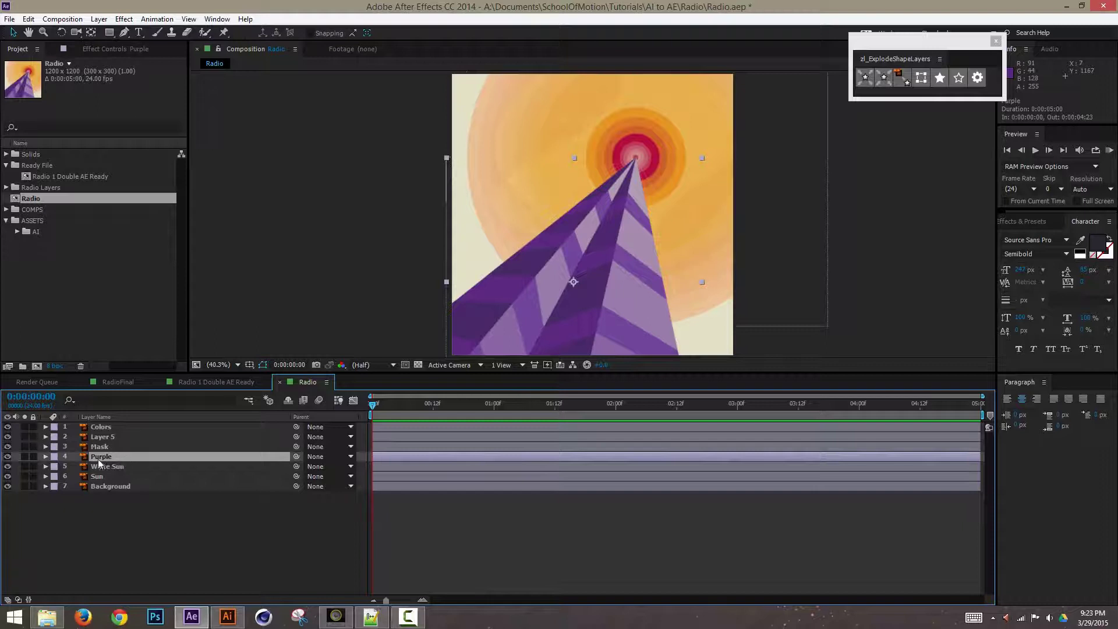
pyautogui.click(902, 77)
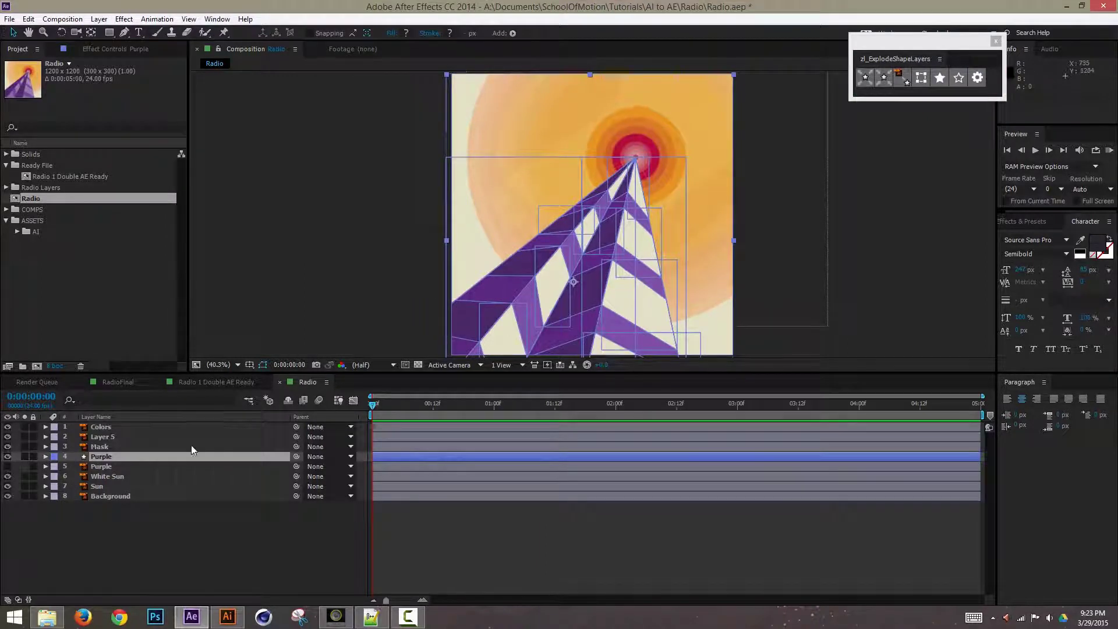
# Convert the White Sun and Sun layers to shape layers and deselect everything to check the converted artwork
pyautogui.click(101, 477)
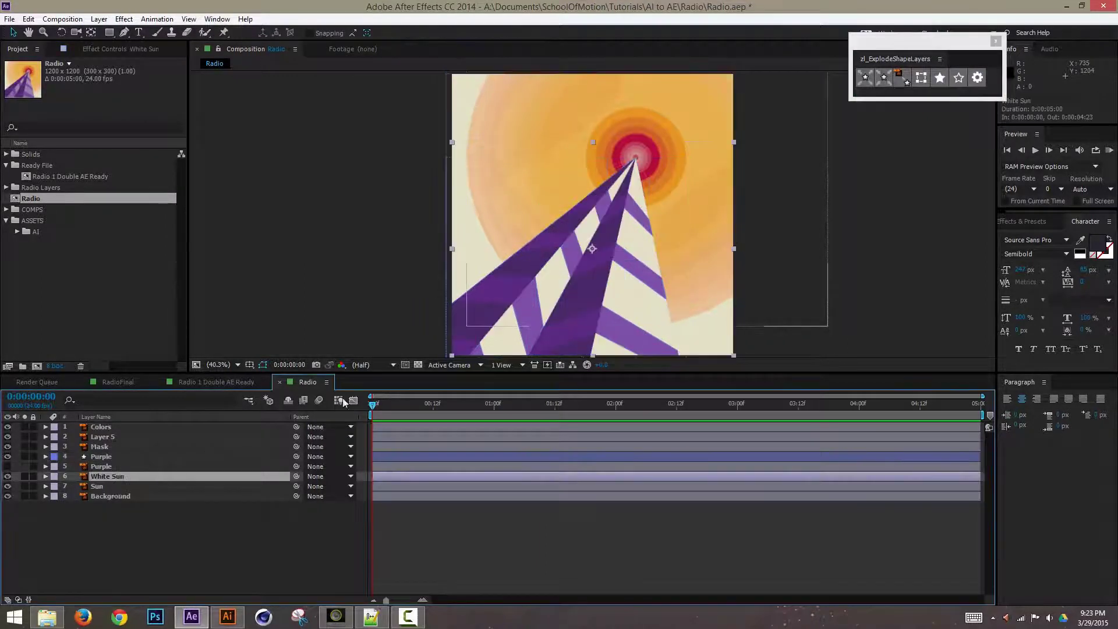
pyautogui.click(903, 78)
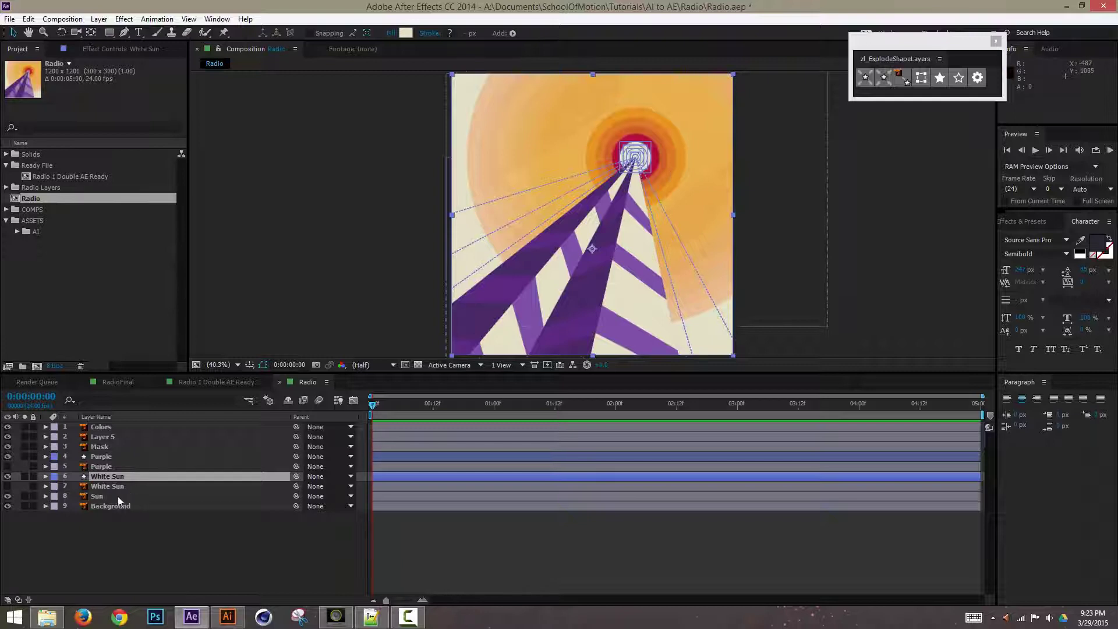
pyautogui.click(107, 498)
pyautogui.click(906, 82)
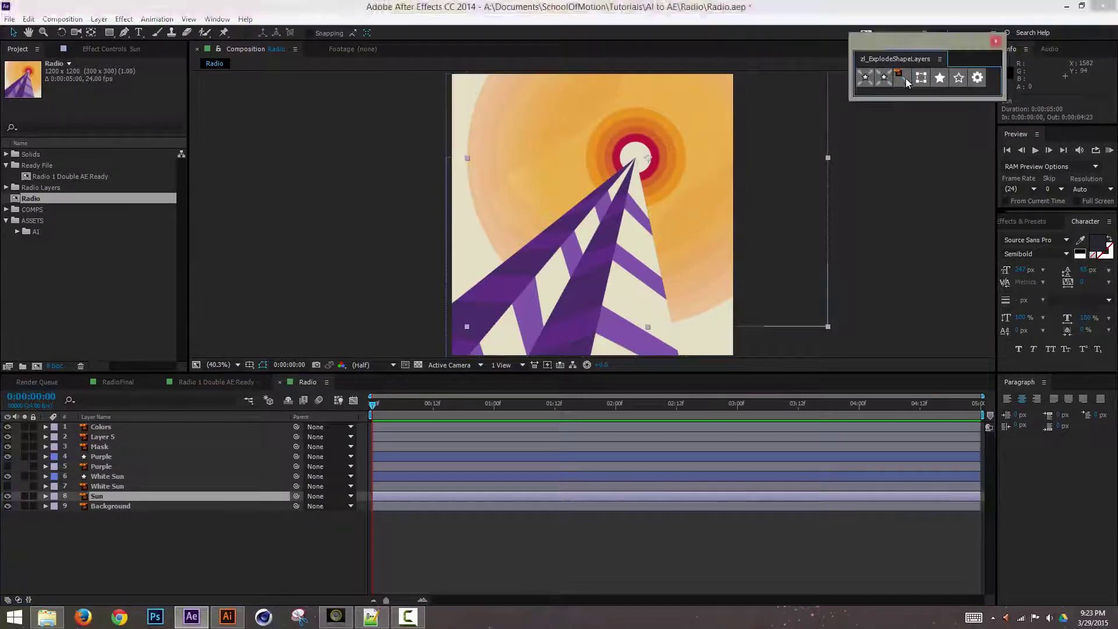
pyautogui.click(907, 82)
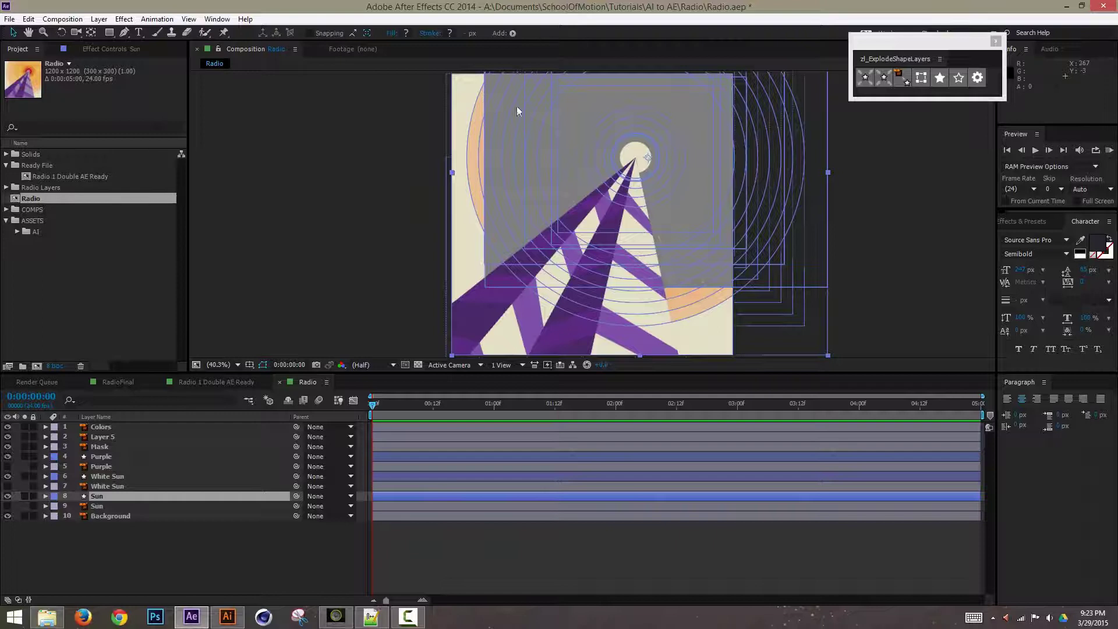
pyautogui.click(932, 242)
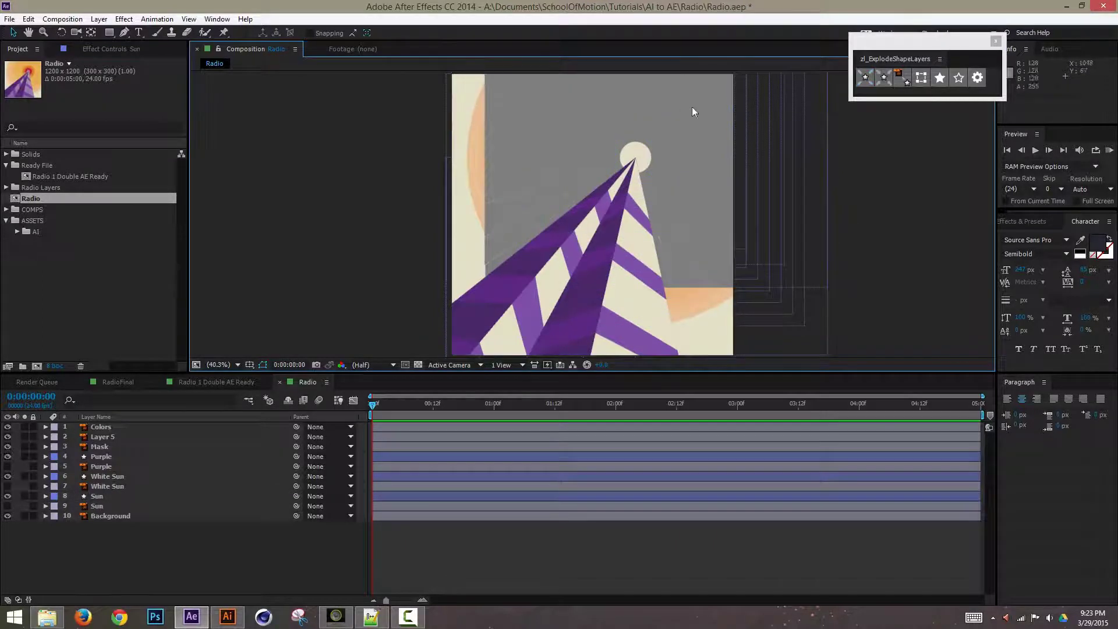
pyautogui.click(170, 550)
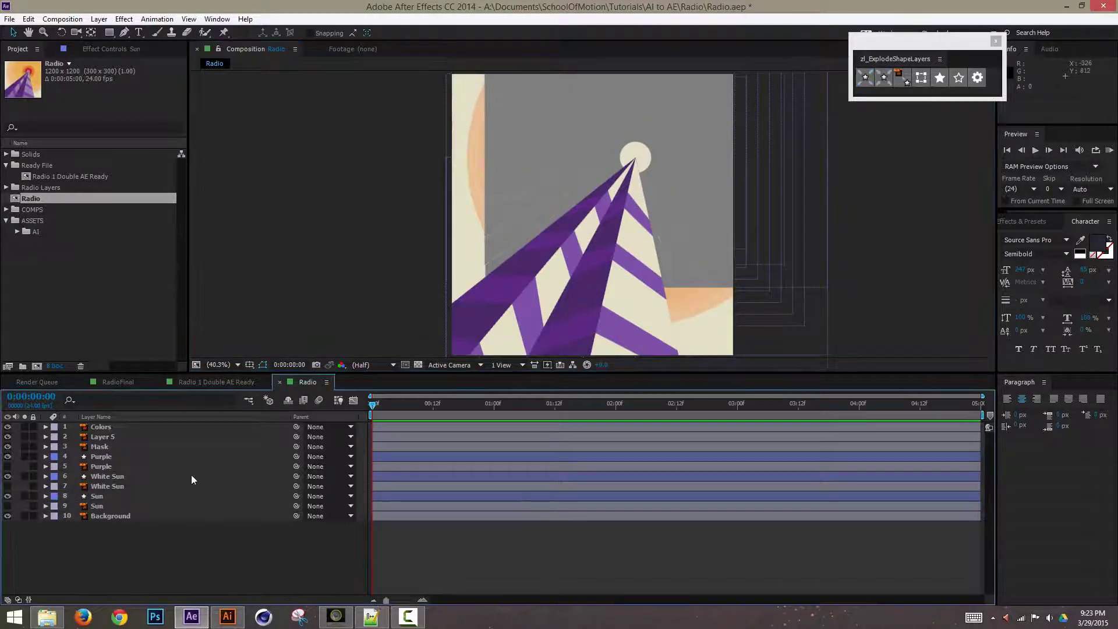
# Close the Radio composition and delete both it and the Radio Layers folder from the project
pyautogui.click(279, 382)
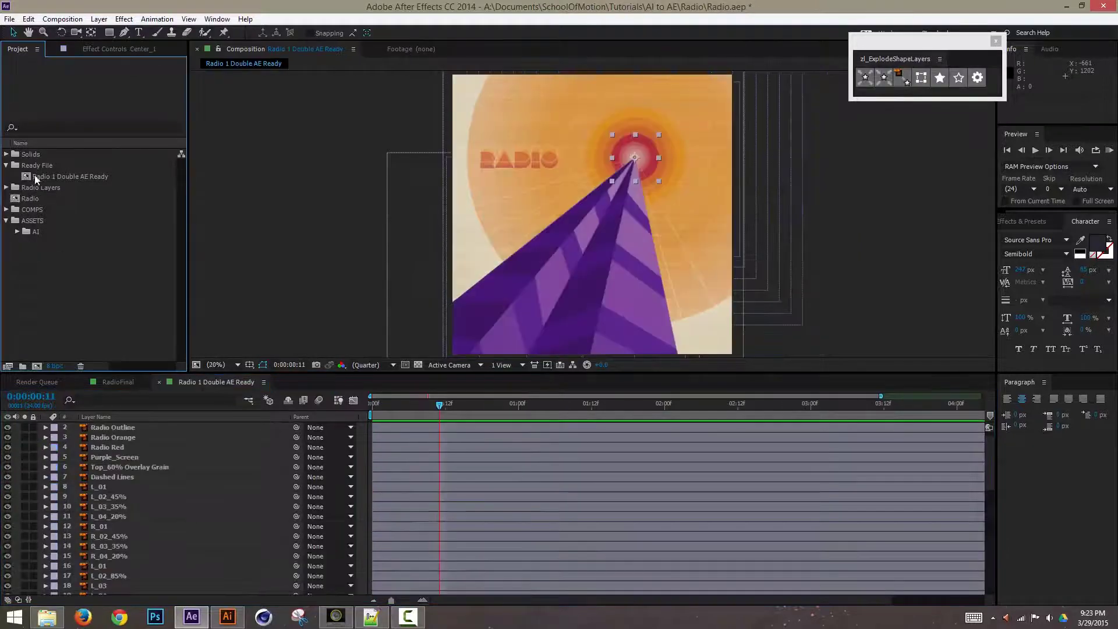
pyautogui.click(52, 205)
pyautogui.click(47, 195)
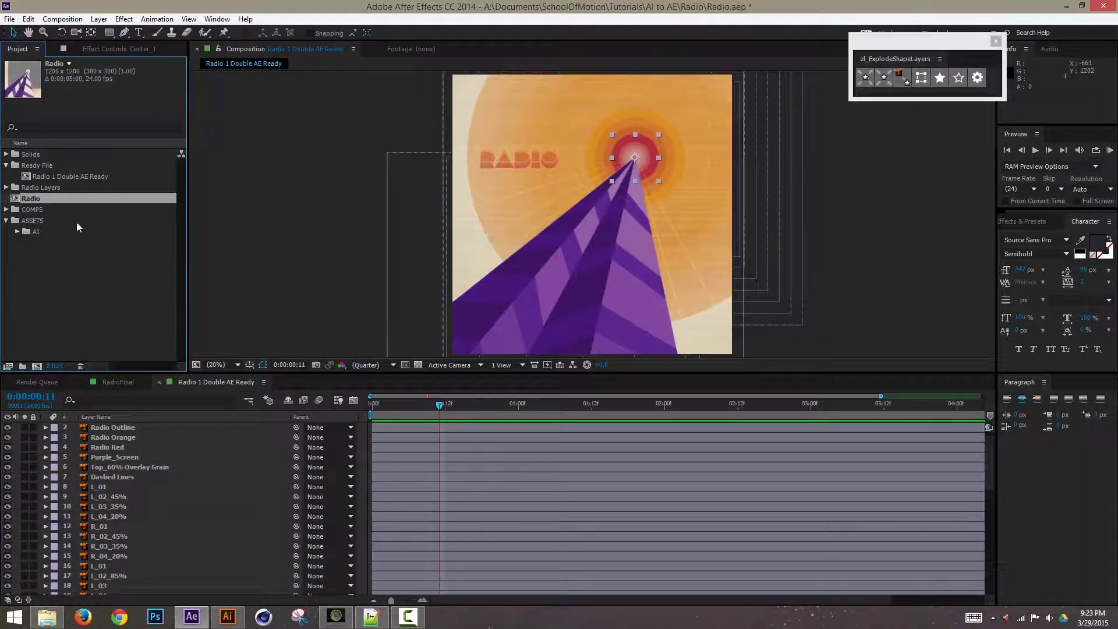
pyautogui.press('Delete')
pyautogui.press('Return')
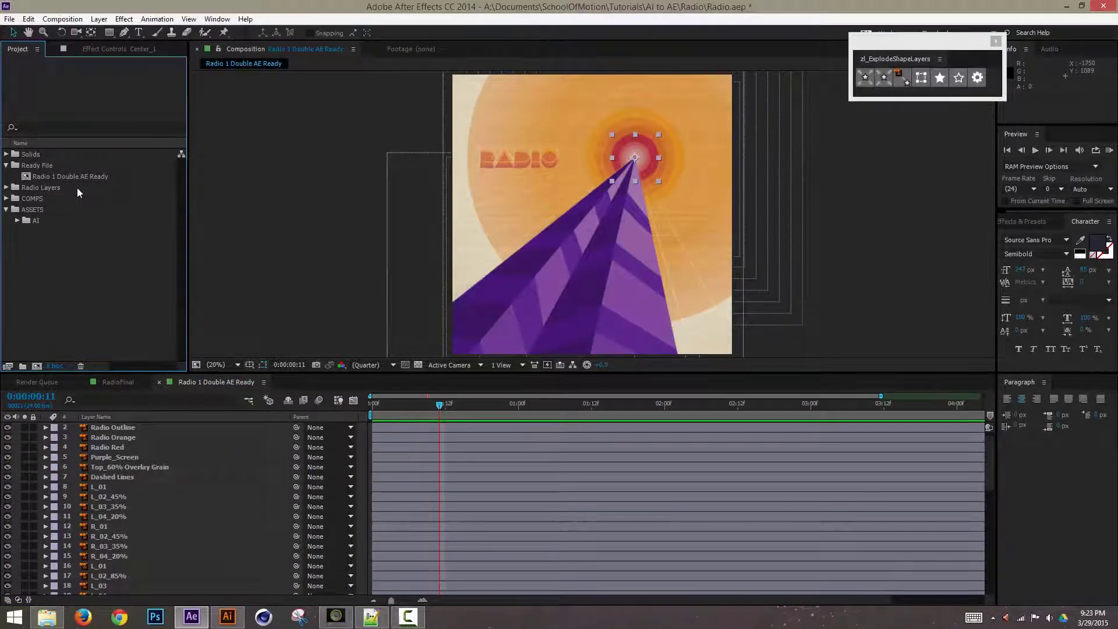
pyautogui.click(78, 189)
pyautogui.press('Delete')
pyautogui.click(617, 323)
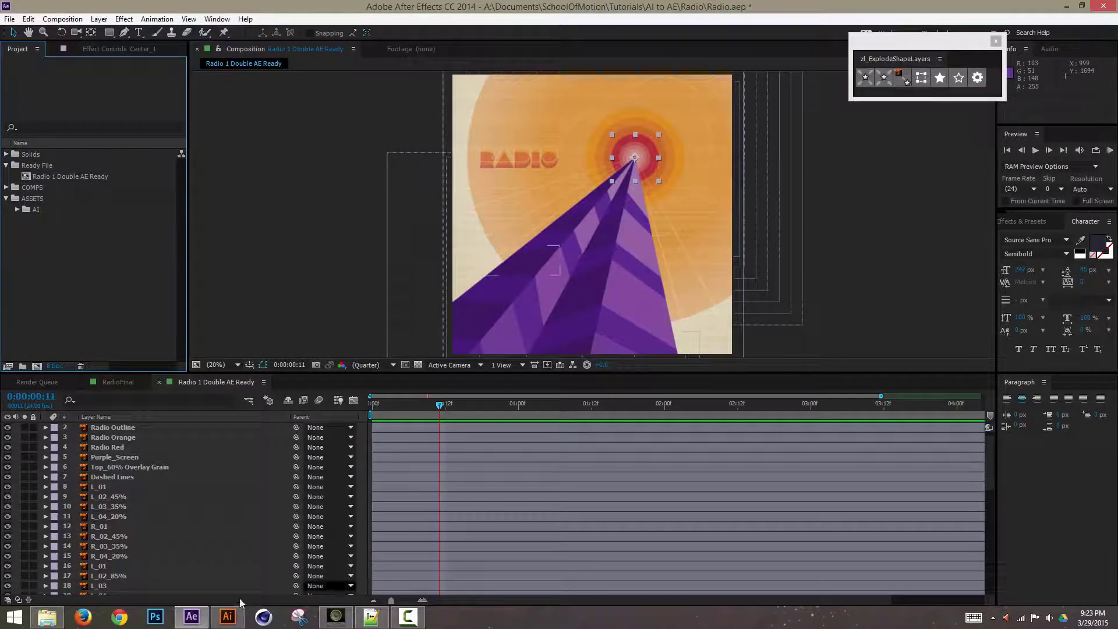
# In Illustrator, compare Radio 1's Upper Tone rectangle with the top layer of Radio 1 Double AE Ready, widening the layer list to read full names
pyautogui.click(227, 616)
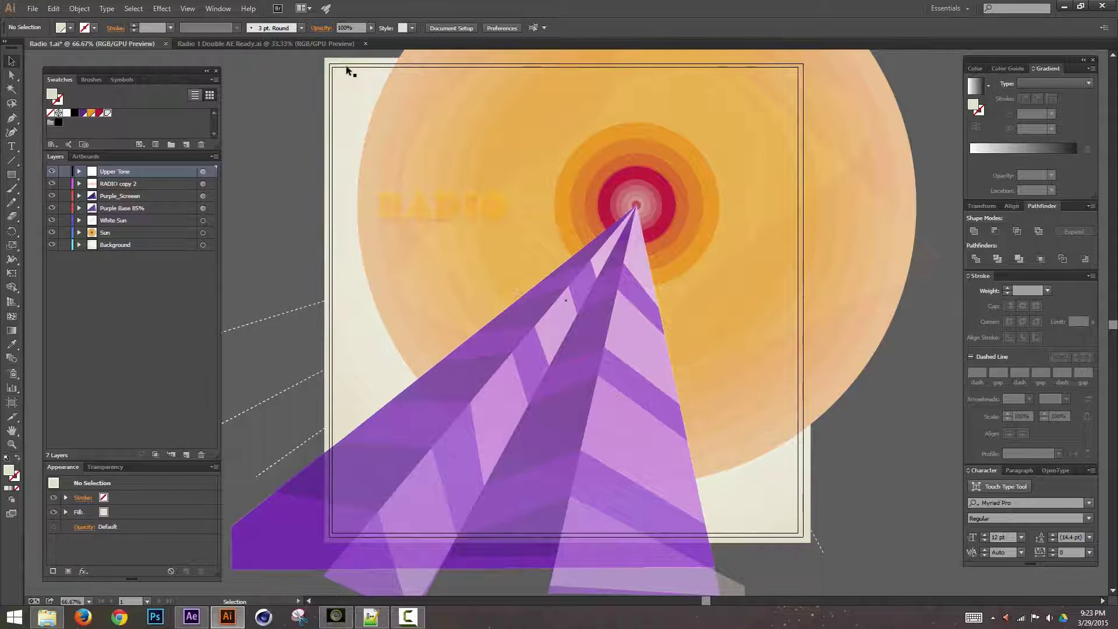
pyautogui.click(349, 70)
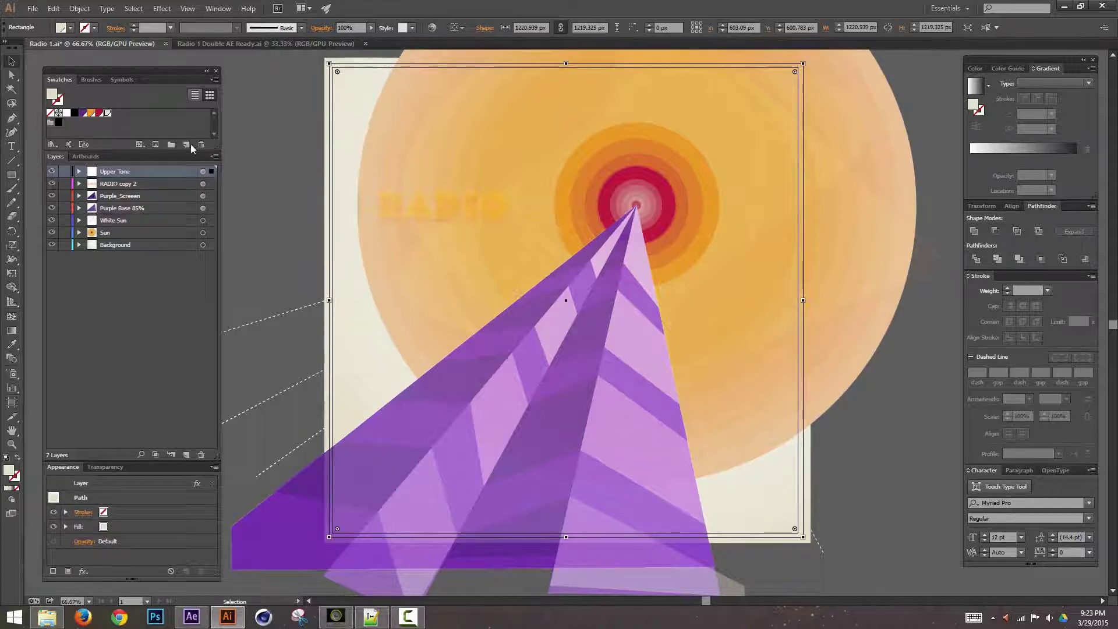
pyautogui.click(246, 44)
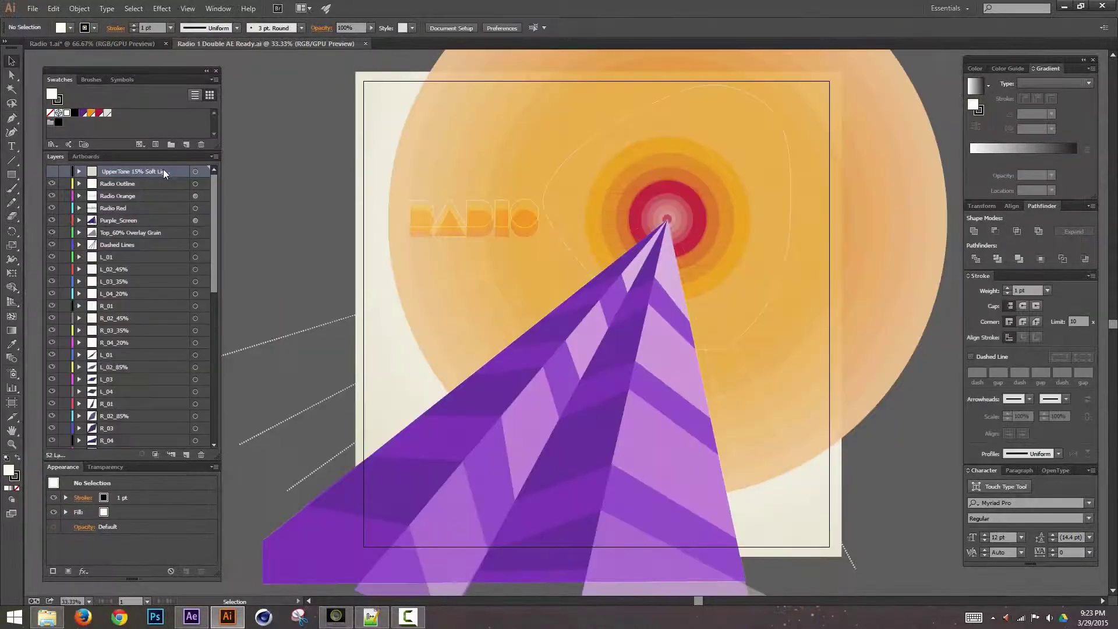
pyautogui.moveTo(221, 169); pyautogui.dragTo(255, 168)
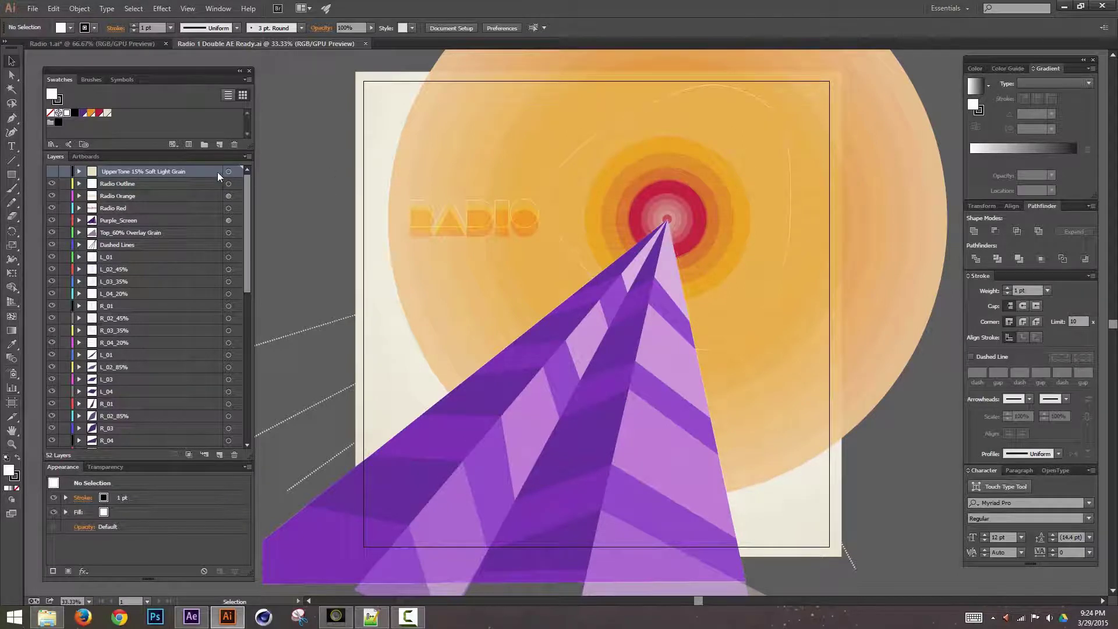
pyautogui.click(117, 42)
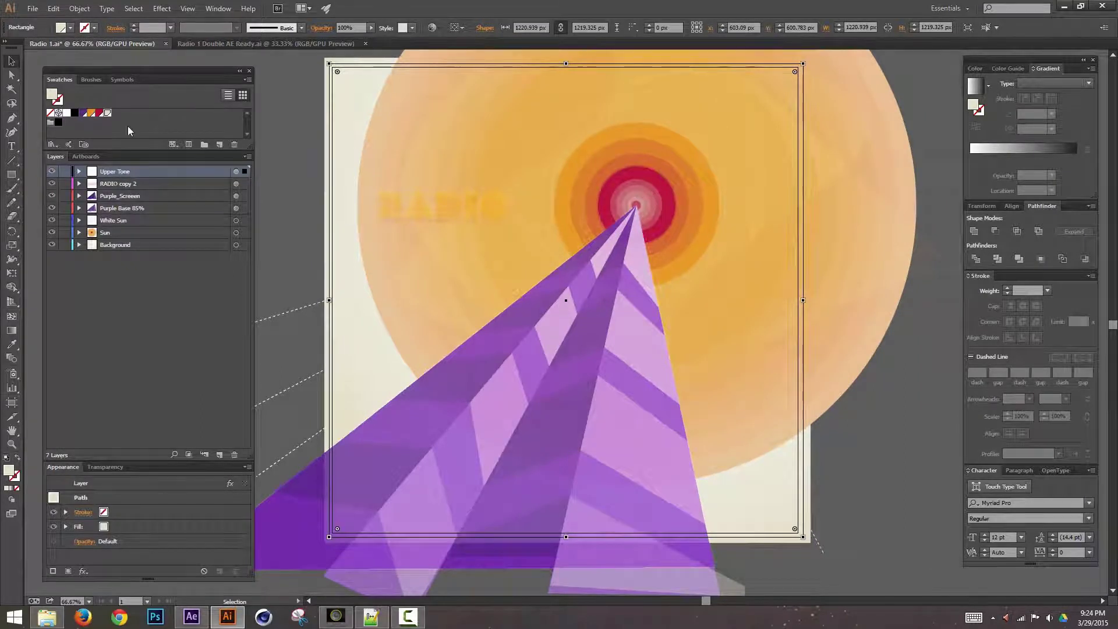
# Rename Radio 1's Upper Tone layer as UpperTone 15% Soft Light Grain, copying the name from the top layer of Radio 1 Double AE Ready
pyautogui.click(266, 44)
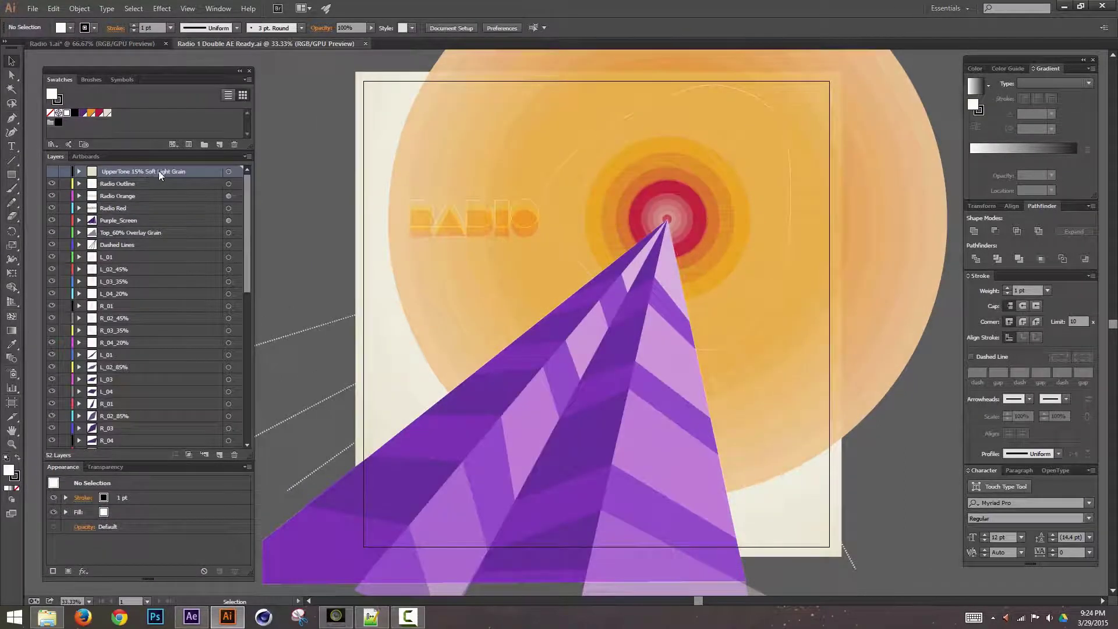
pyautogui.doubleClick(176, 172)
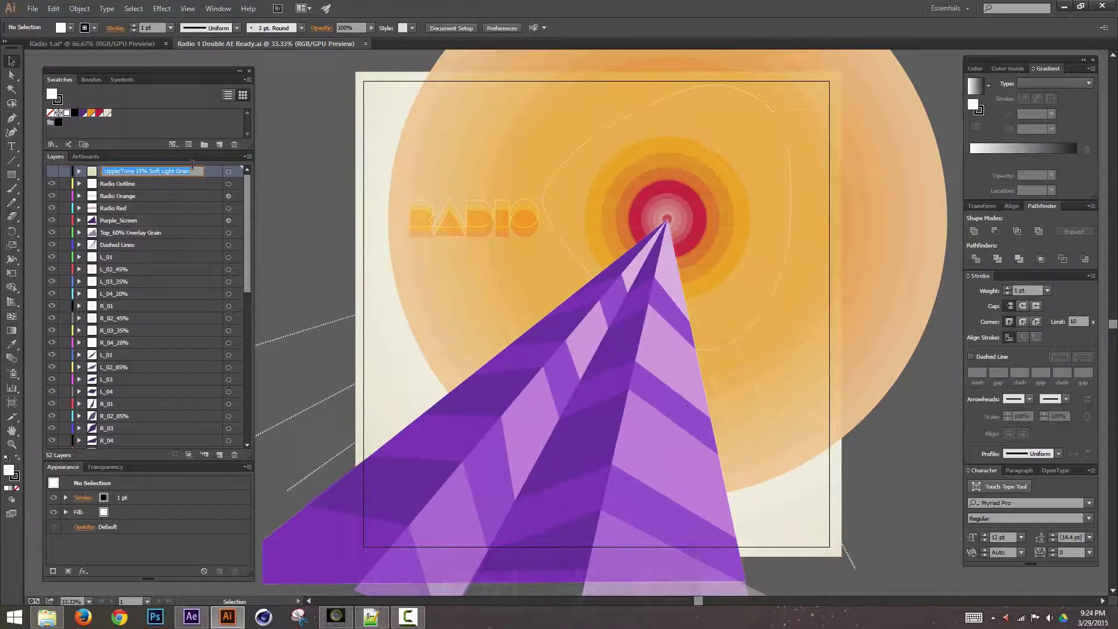
pyautogui.hotkey('ctrl', 'c')
pyautogui.click(125, 44)
pyautogui.doubleClick(140, 173)
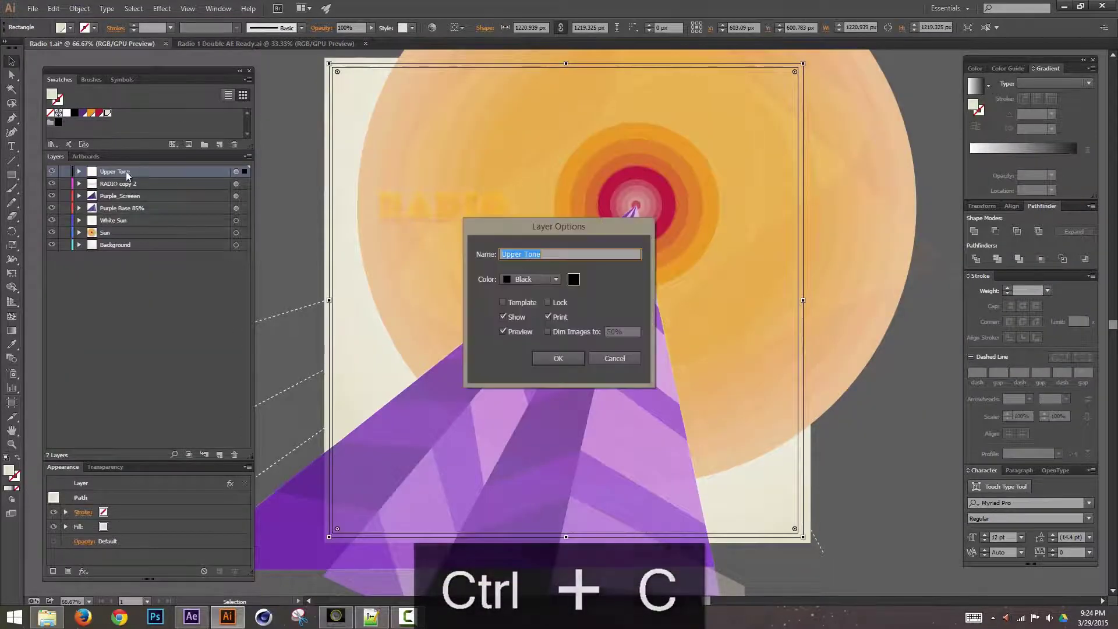
pyautogui.hotkey('ctrl', 'v')
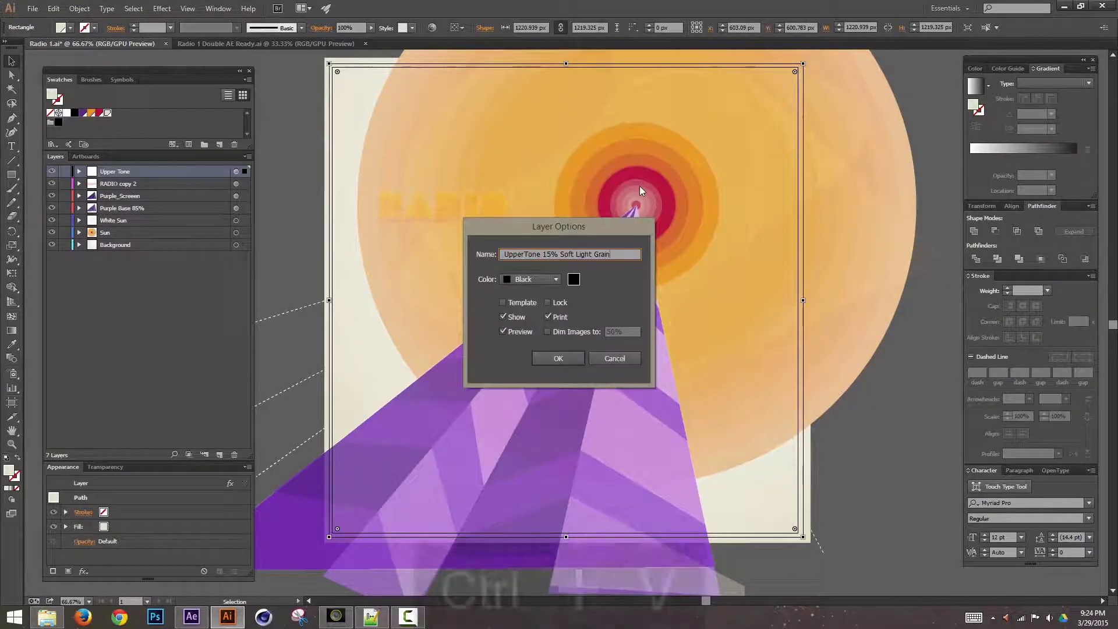
pyautogui.click(568, 359)
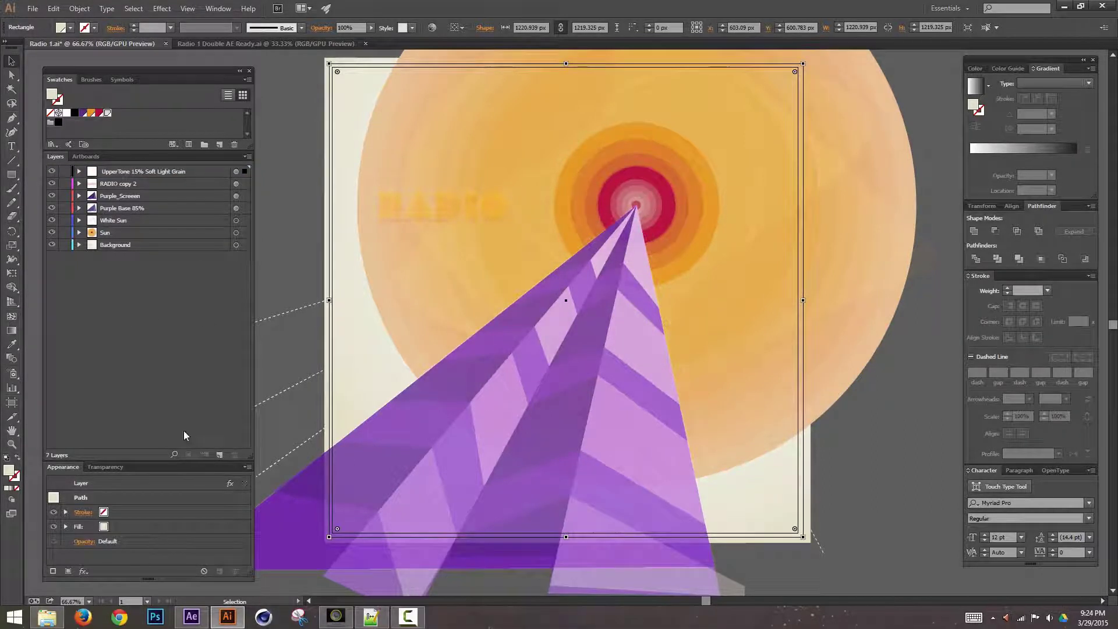
# Delete the Grain effect from the UpperTone layer's appearance
pyautogui.click(138, 512)
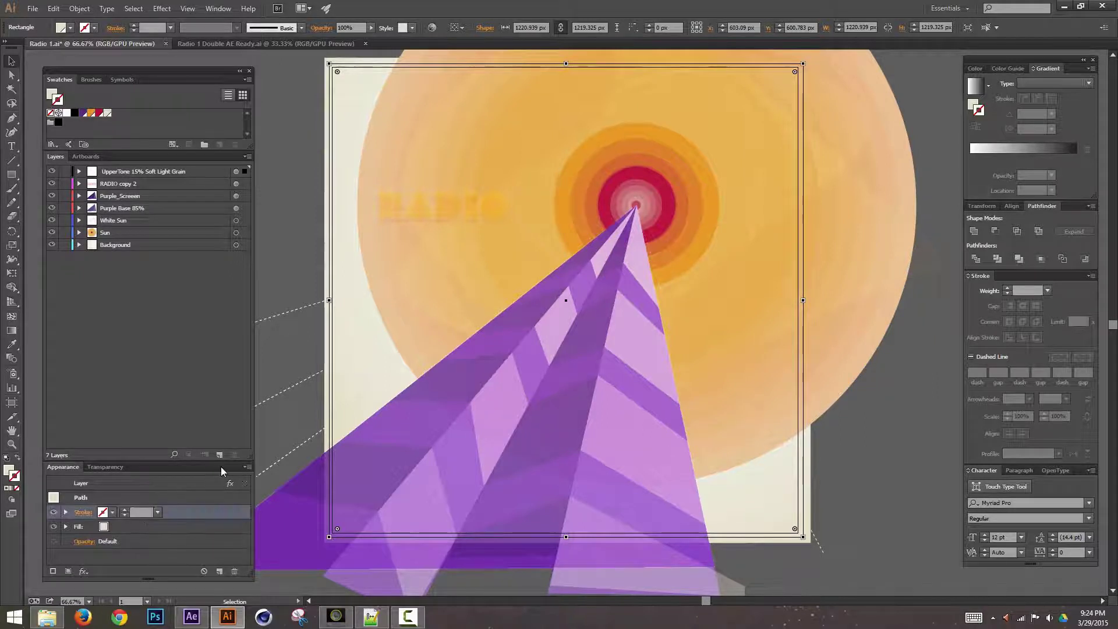
pyautogui.click(200, 487)
pyautogui.click(238, 512)
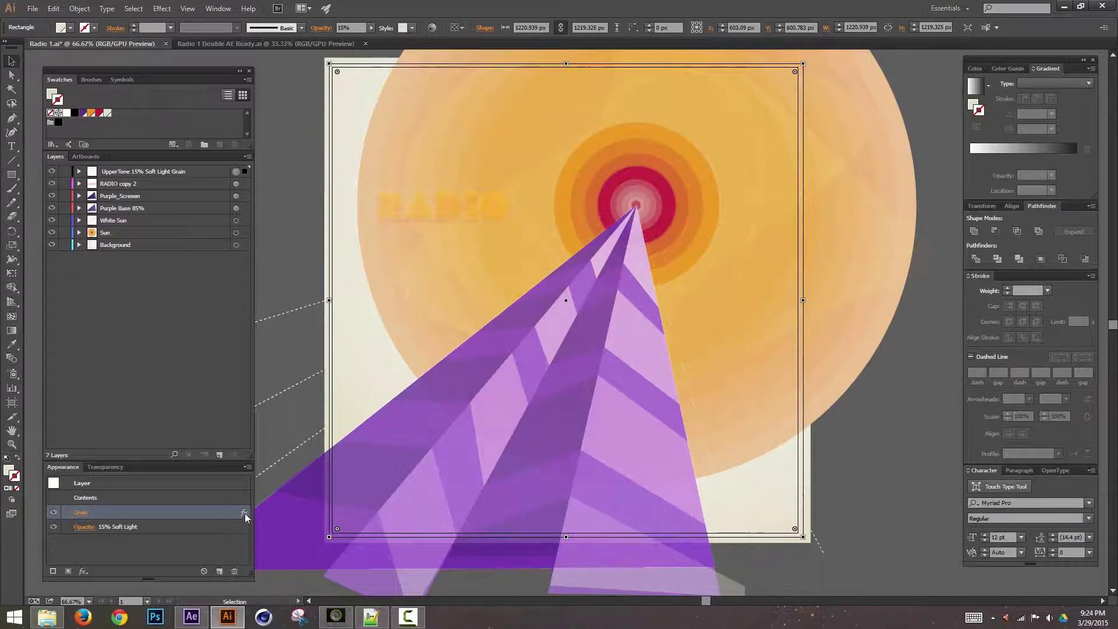
pyautogui.click(235, 572)
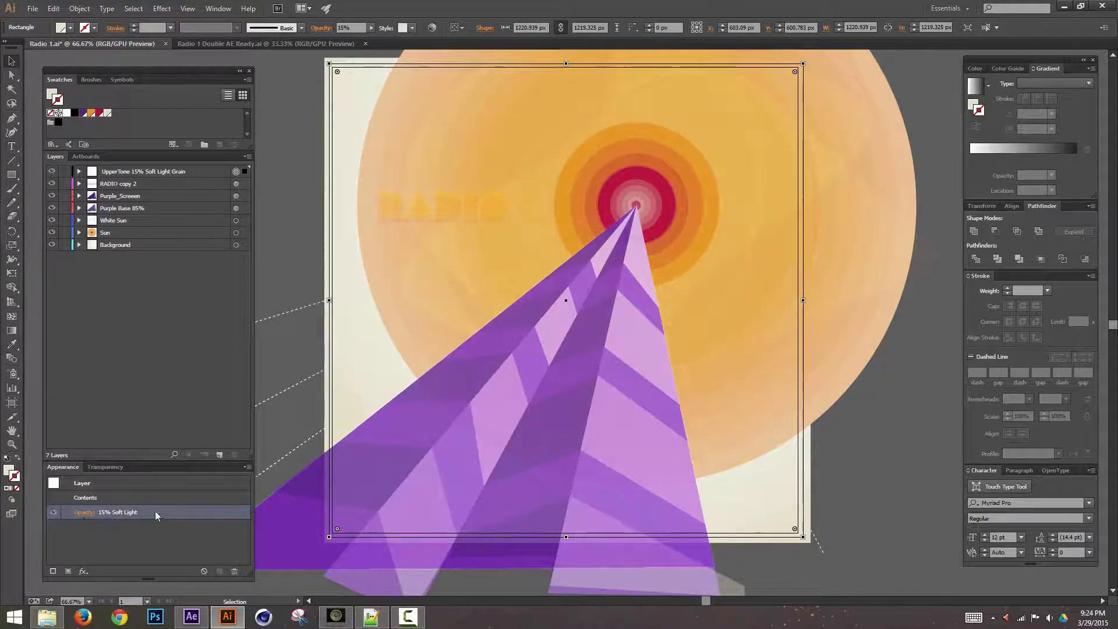
# Set the UpperTone layer's blending mode to Normal and its opacity to 100%, and hide the layer
pyautogui.click(85, 512)
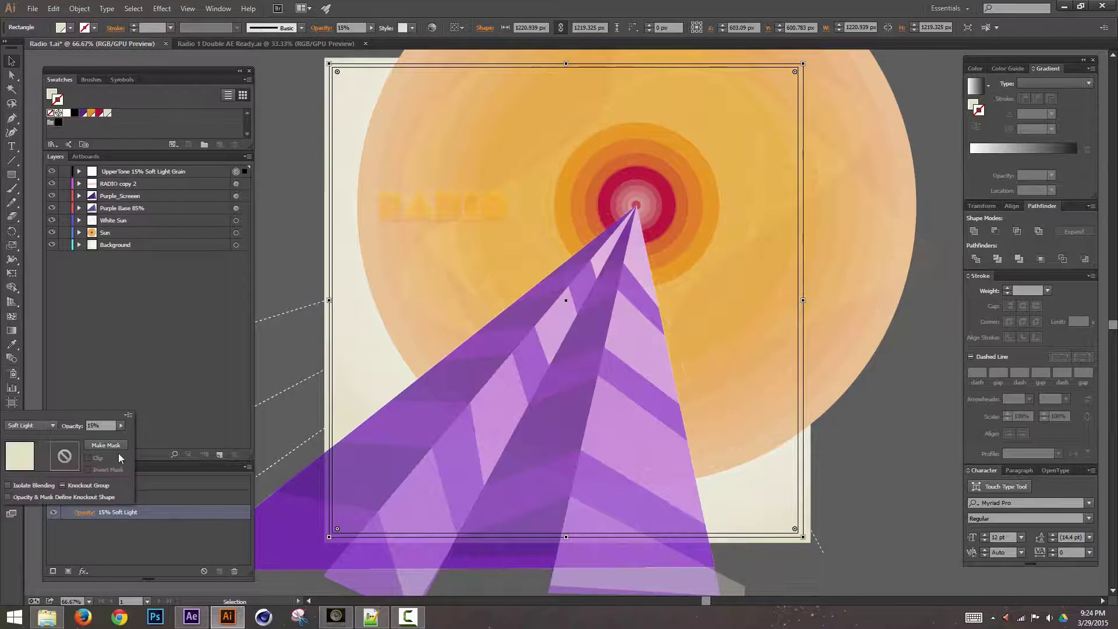
pyautogui.click(45, 424)
pyautogui.click(32, 206)
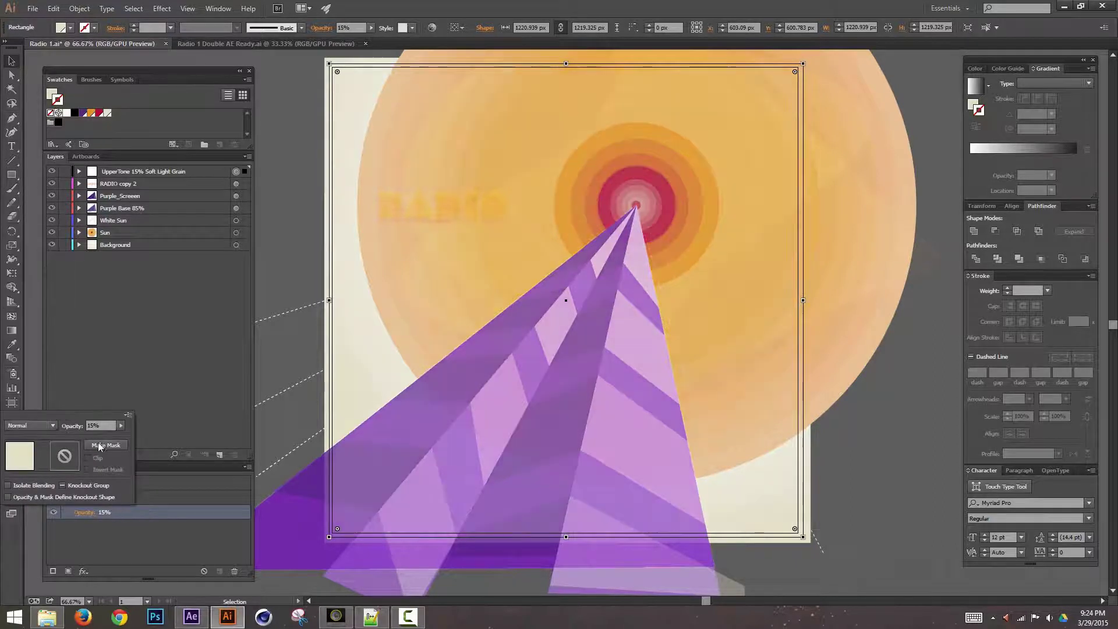
pyautogui.moveTo(109, 426); pyautogui.dragTo(83, 425)
pyautogui.write('100')
pyautogui.press('Return')
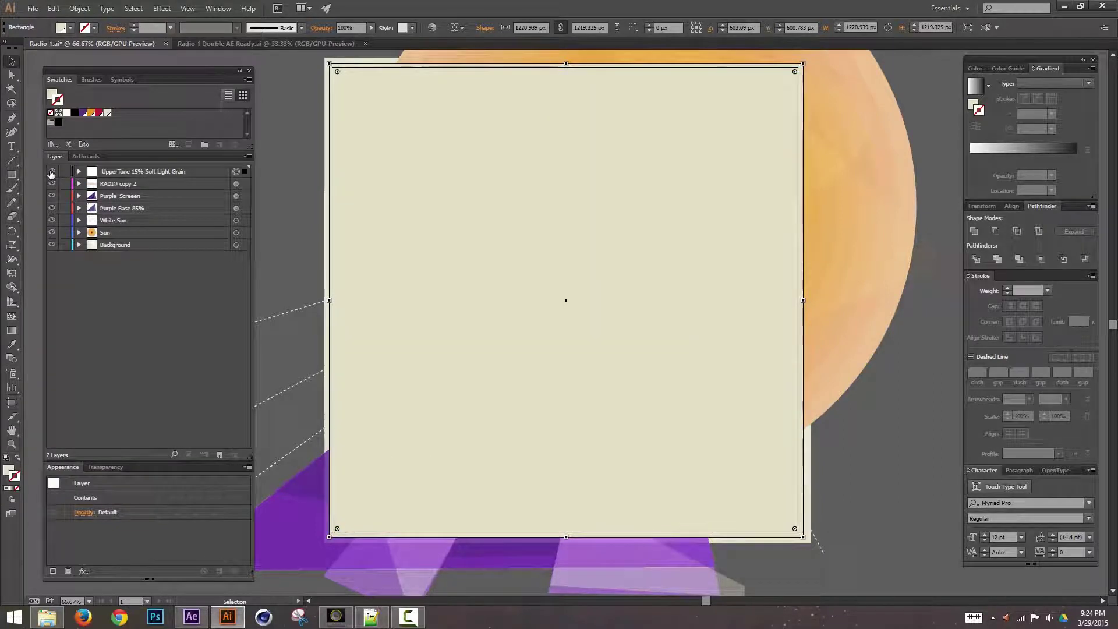
pyautogui.click(51, 172)
pyautogui.click(198, 170)
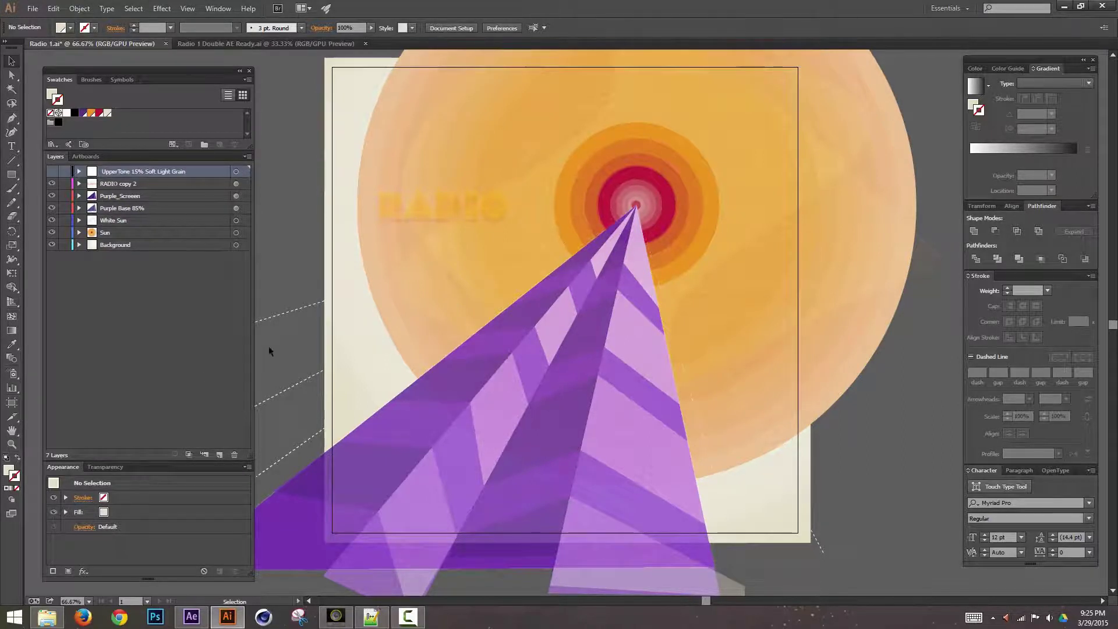
# Expand the Sun layer's contents and select its inner red-to-orange blend for editing
pyautogui.click(145, 185)
pyautogui.click(180, 238)
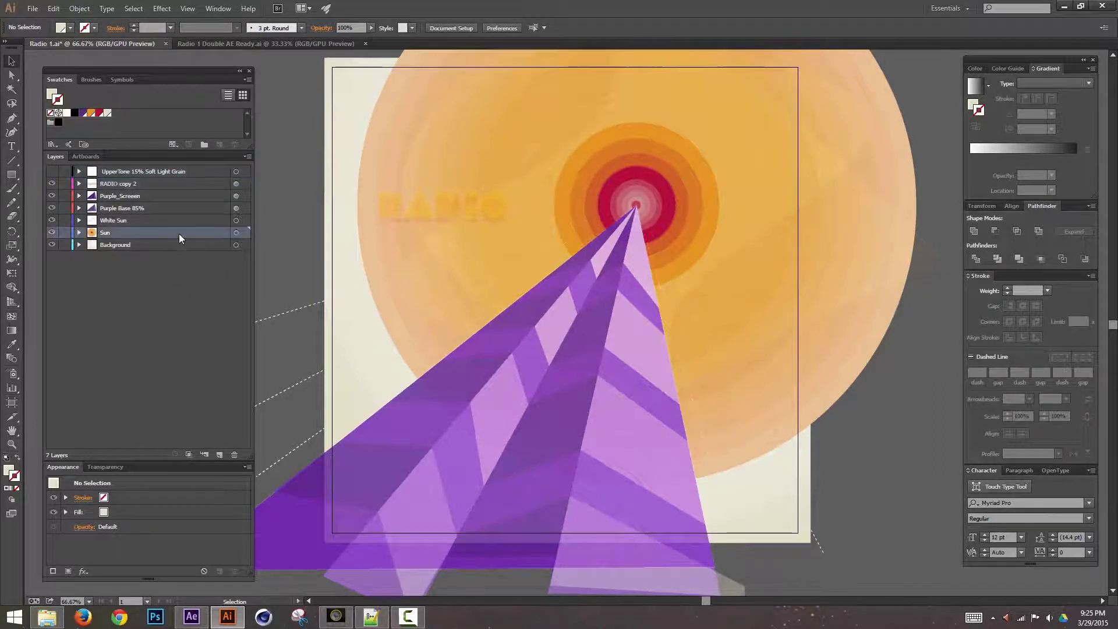
pyautogui.click(79, 233)
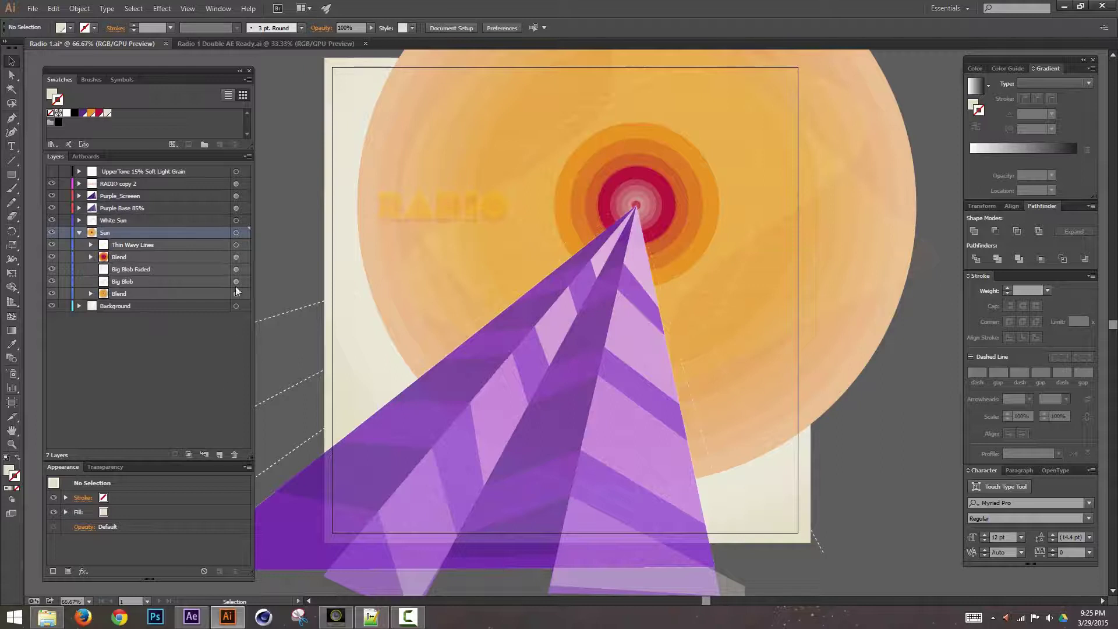
pyautogui.click(157, 258)
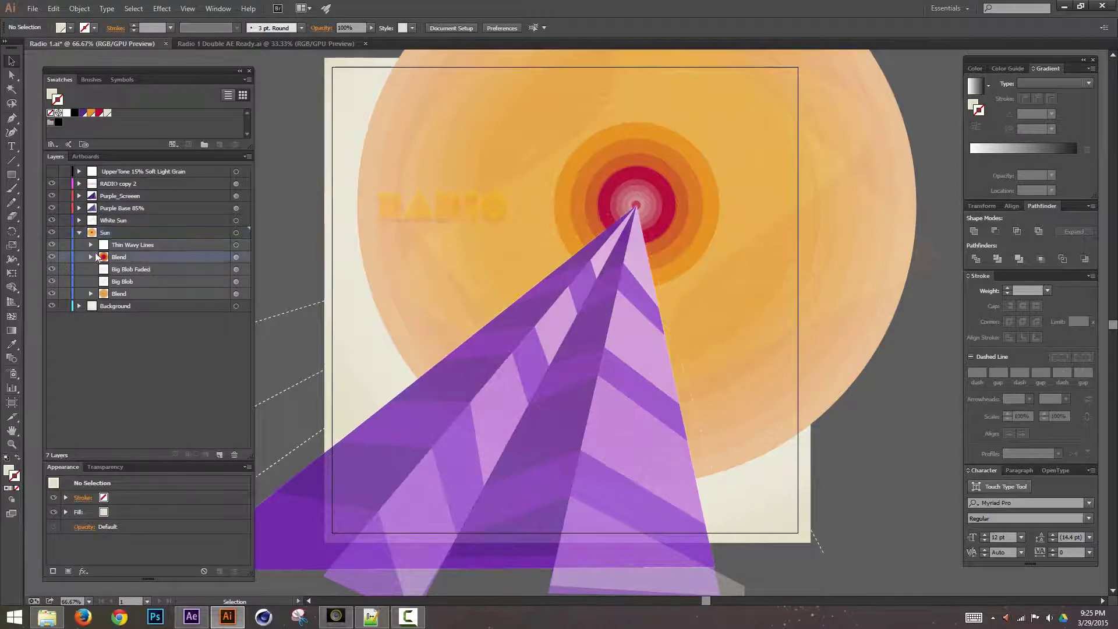
pyautogui.click(92, 257)
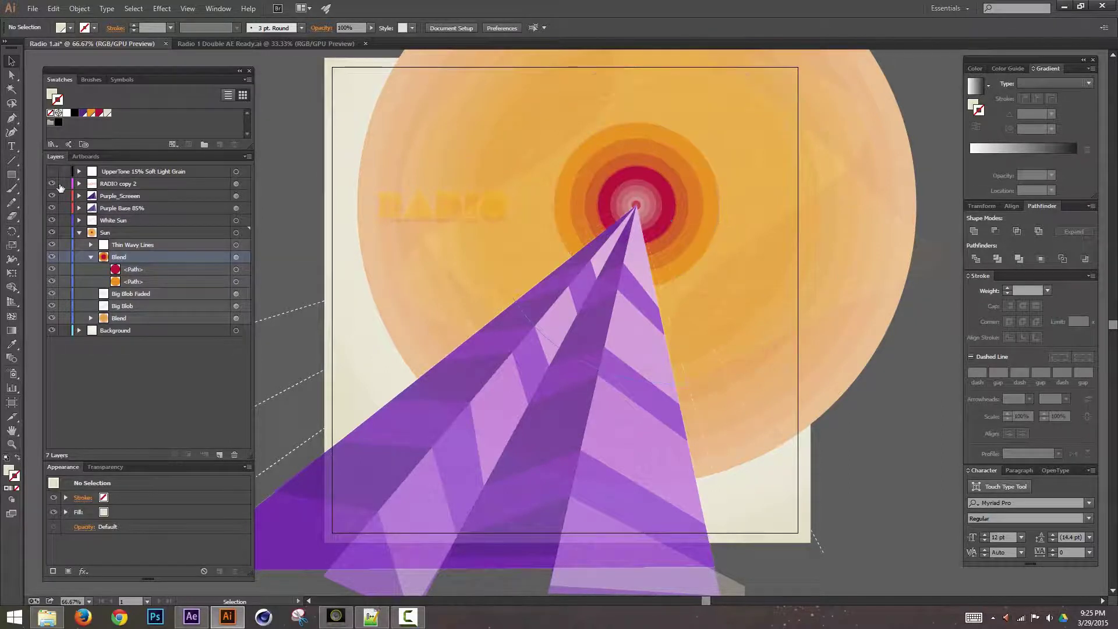
pyautogui.click(237, 258)
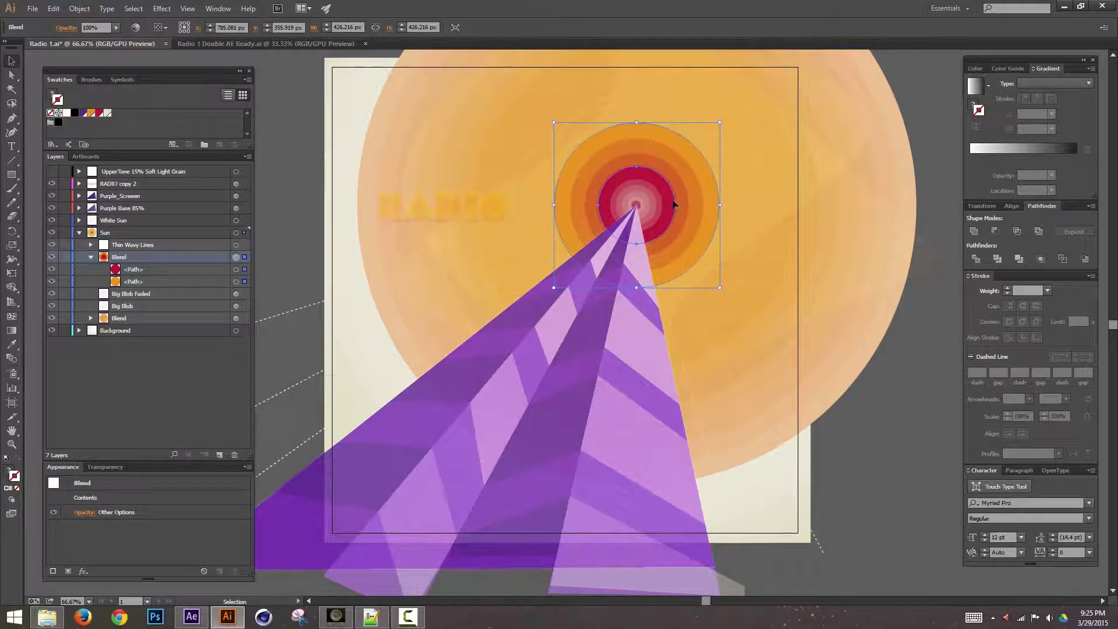
# Preview the inner sun blend with 10 specified steps, and set it back to 4 steps
pyautogui.doubleClick(12, 363)
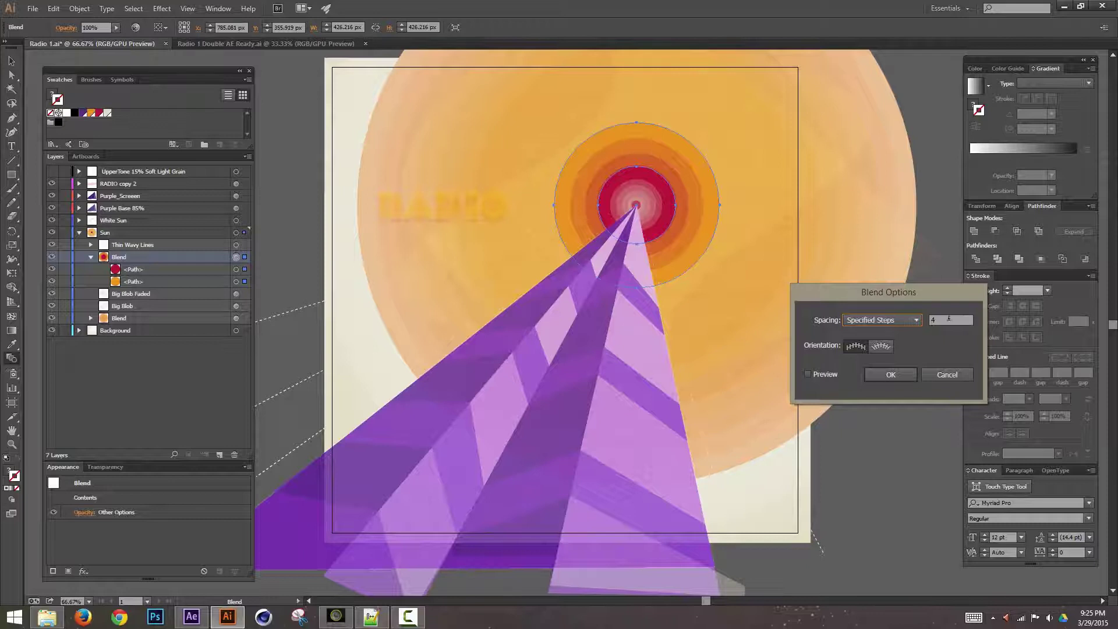
pyautogui.press('Tab')
pyautogui.write('10')
pyautogui.click(808, 374)
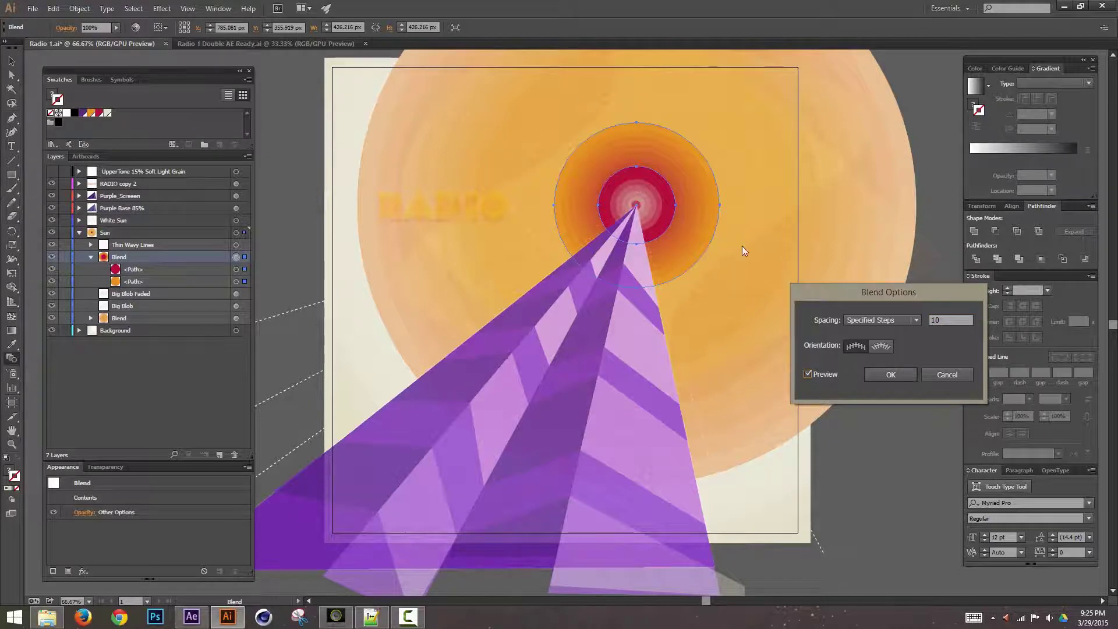
pyautogui.click(808, 374)
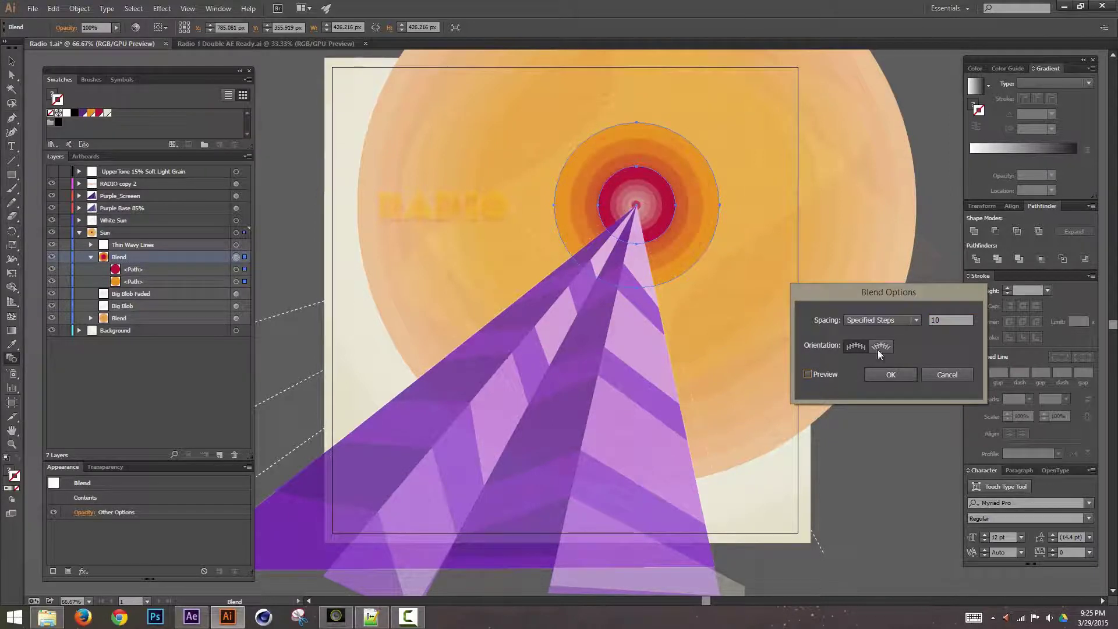
pyautogui.doubleClick(961, 319)
pyautogui.write('4')
pyautogui.click(891, 375)
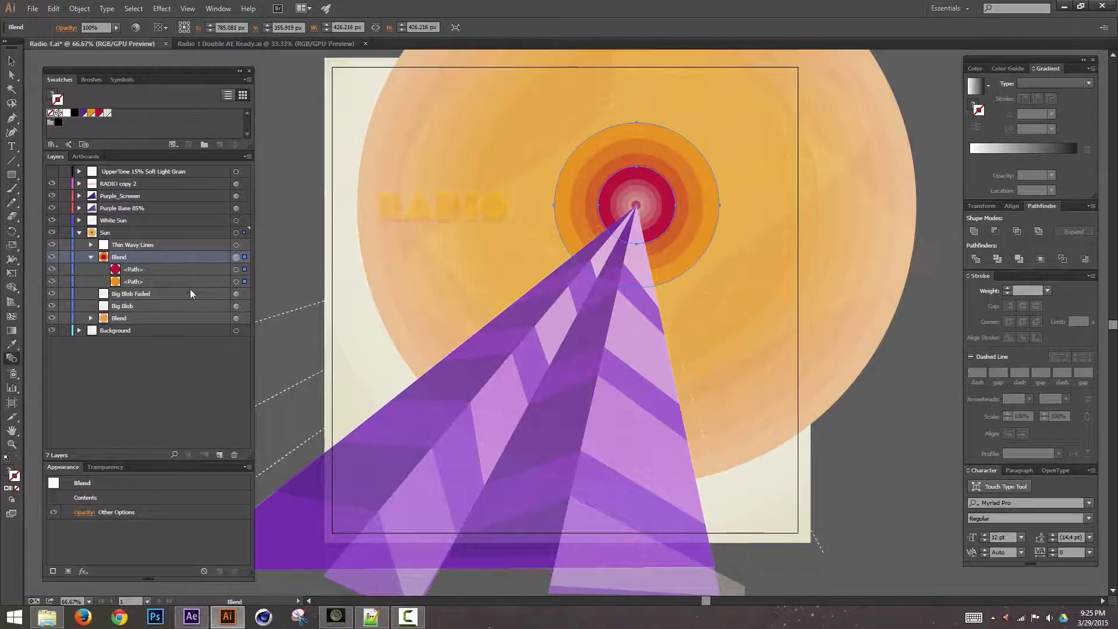
pyautogui.press('v')
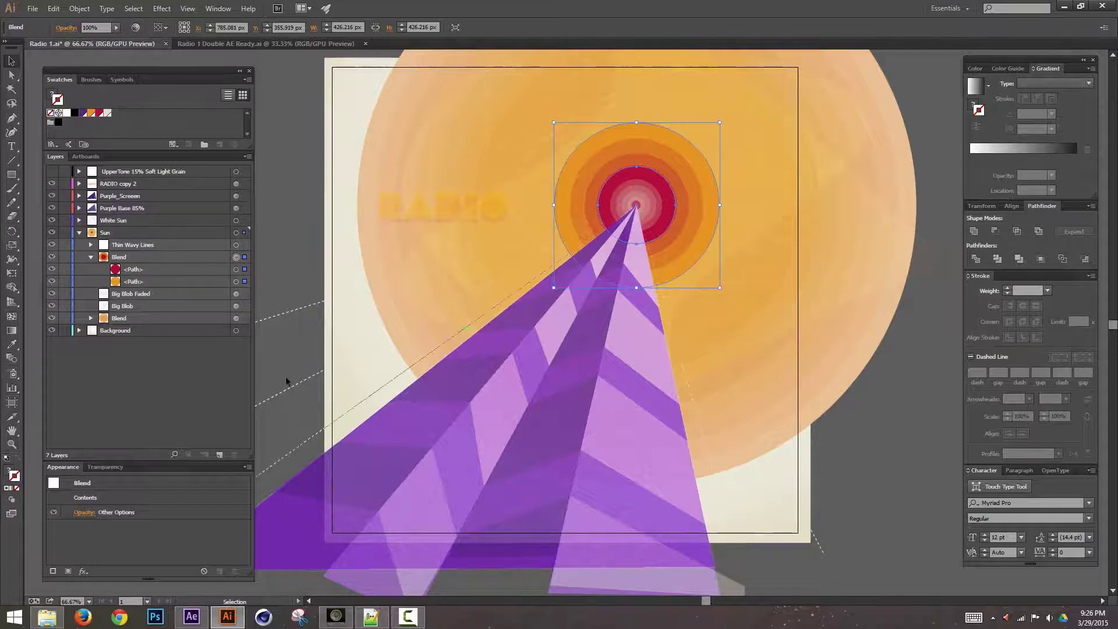
# List the outer sun blend's paths, then switch to After Effects to scrub Radio 1 Double AE Ready and view the RadioFinal composition
pyautogui.click(91, 319)
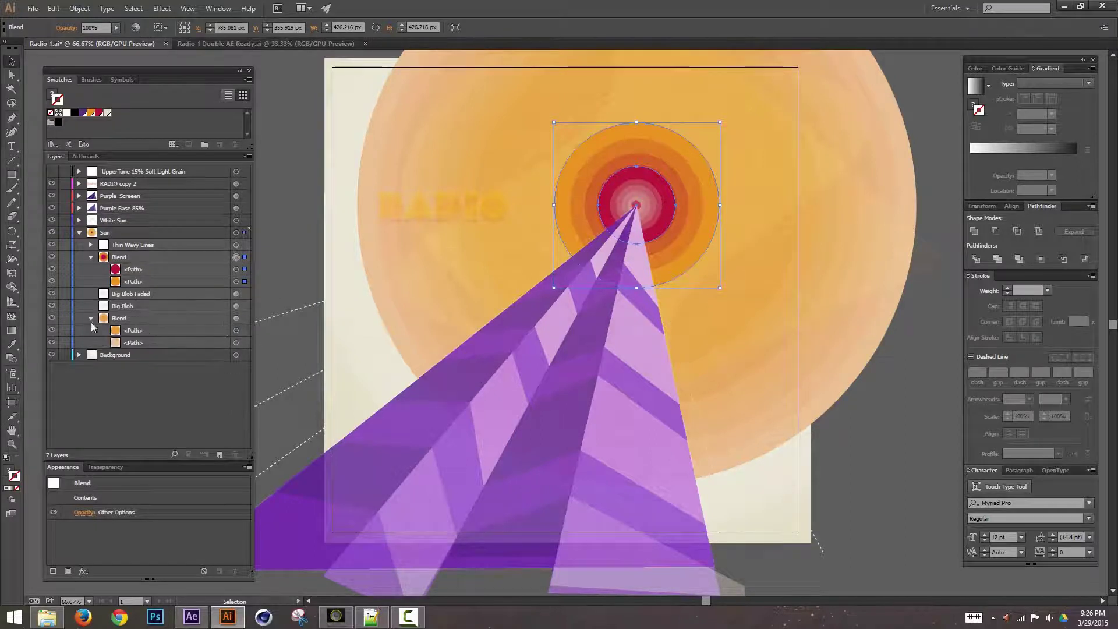
pyautogui.click(192, 616)
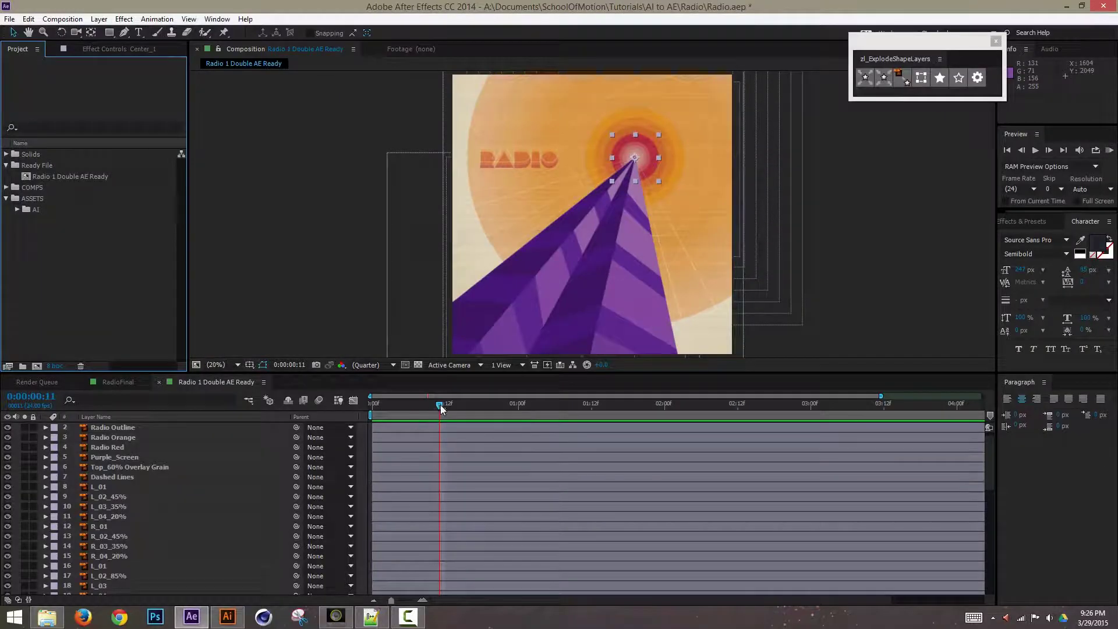
pyautogui.moveTo(440, 404); pyautogui.dragTo(687, 435)
pyautogui.click(116, 382)
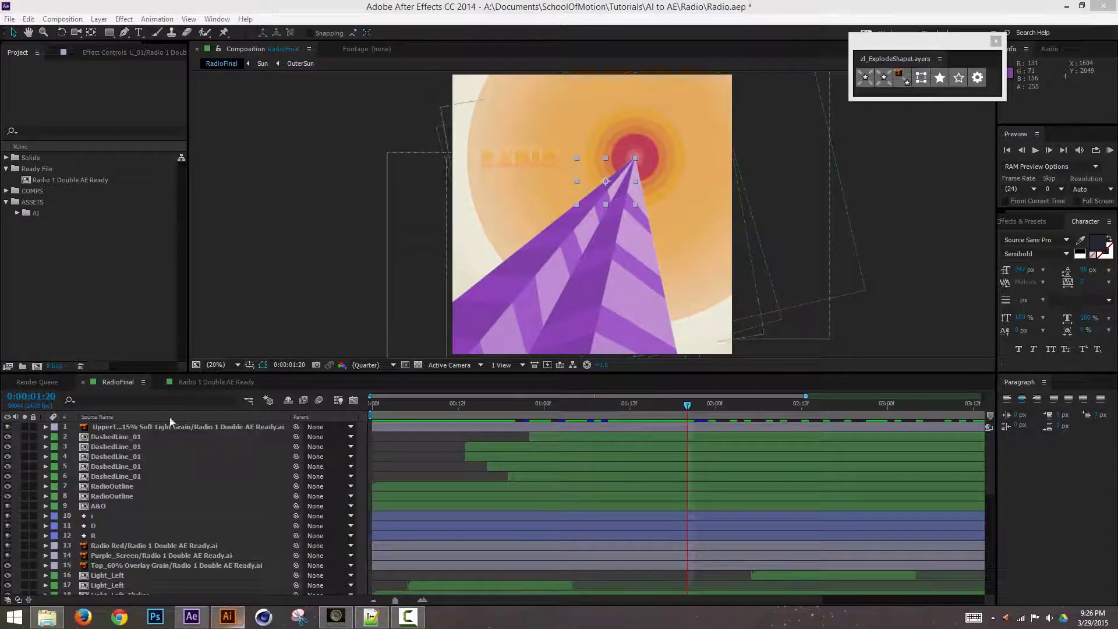
# Back in Illustrator, expand the inner red-to-orange sun blend with Object and Fill enabled, and list the group's separate ring paths
pyautogui.click(236, 621)
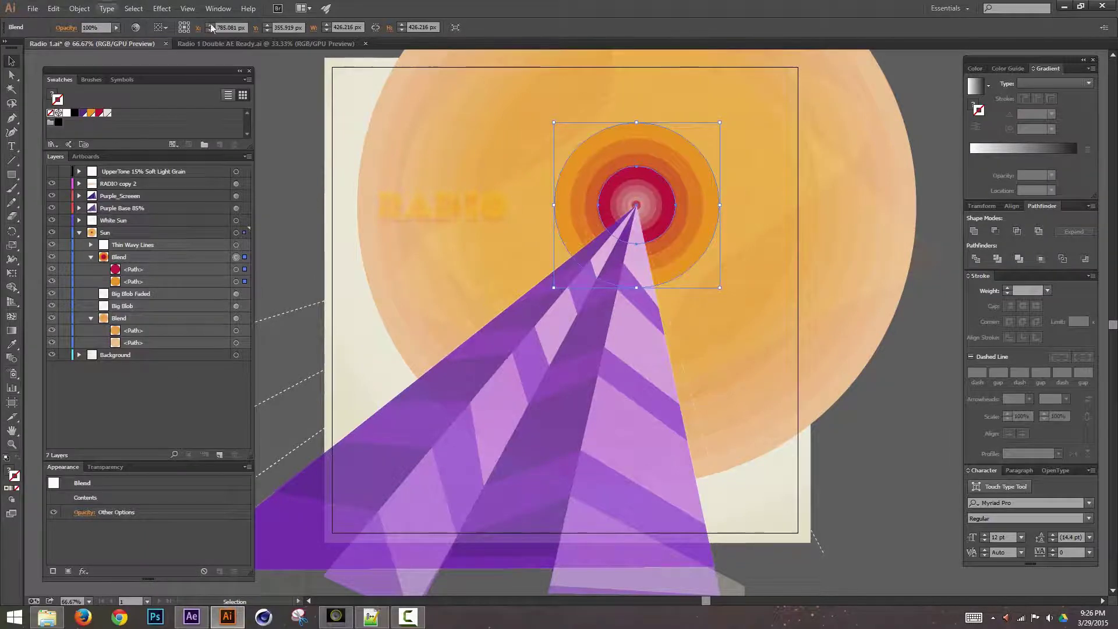
pyautogui.click(79, 8)
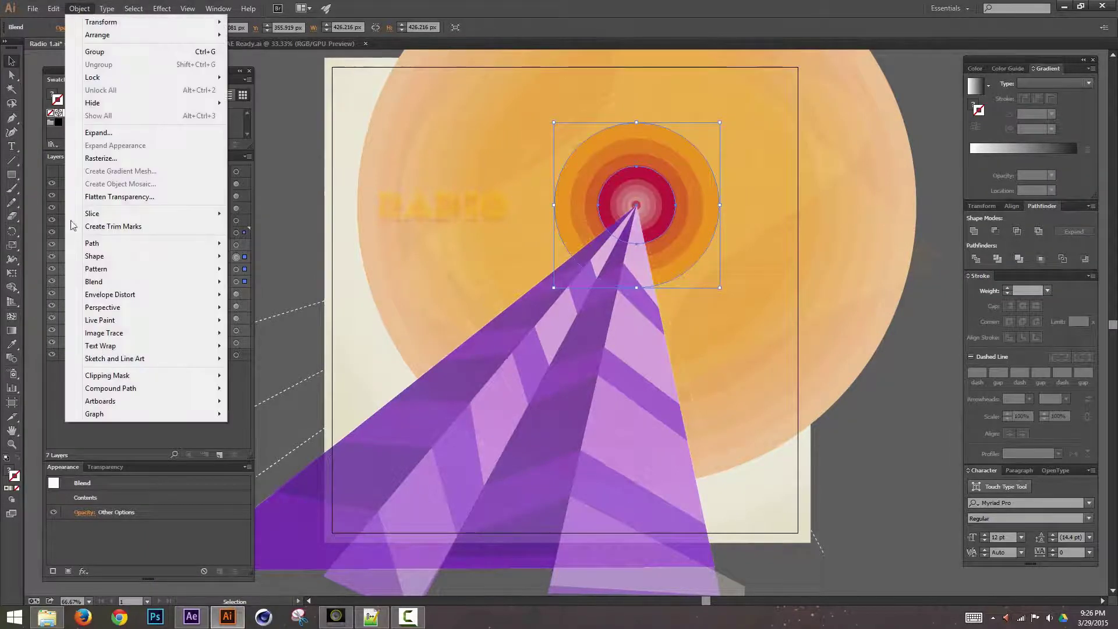
pyautogui.click(165, 134)
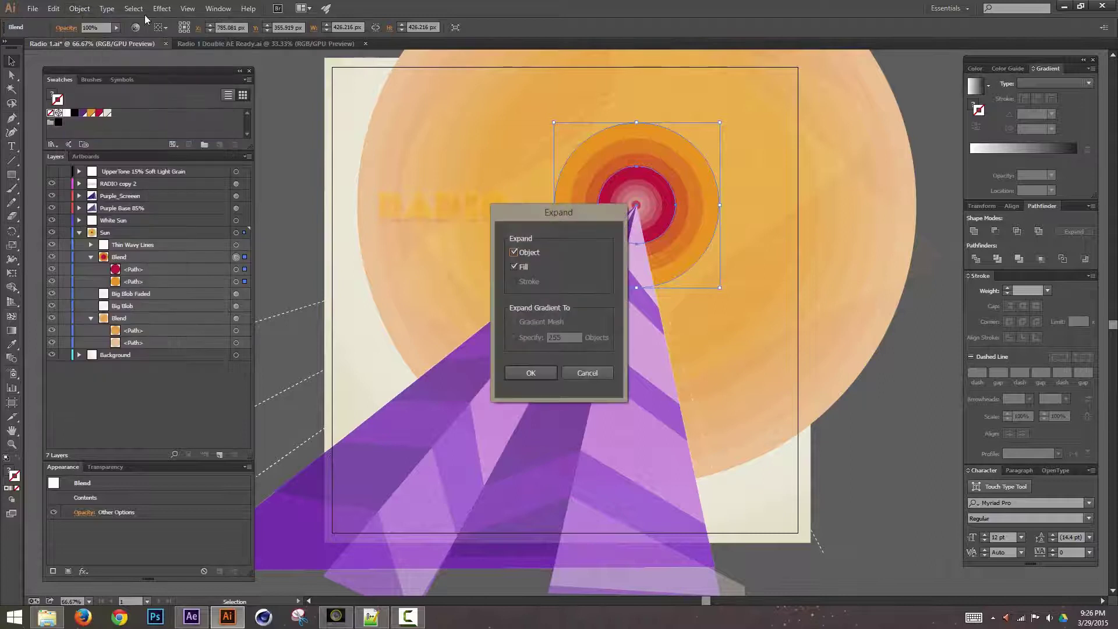
pyautogui.click(528, 374)
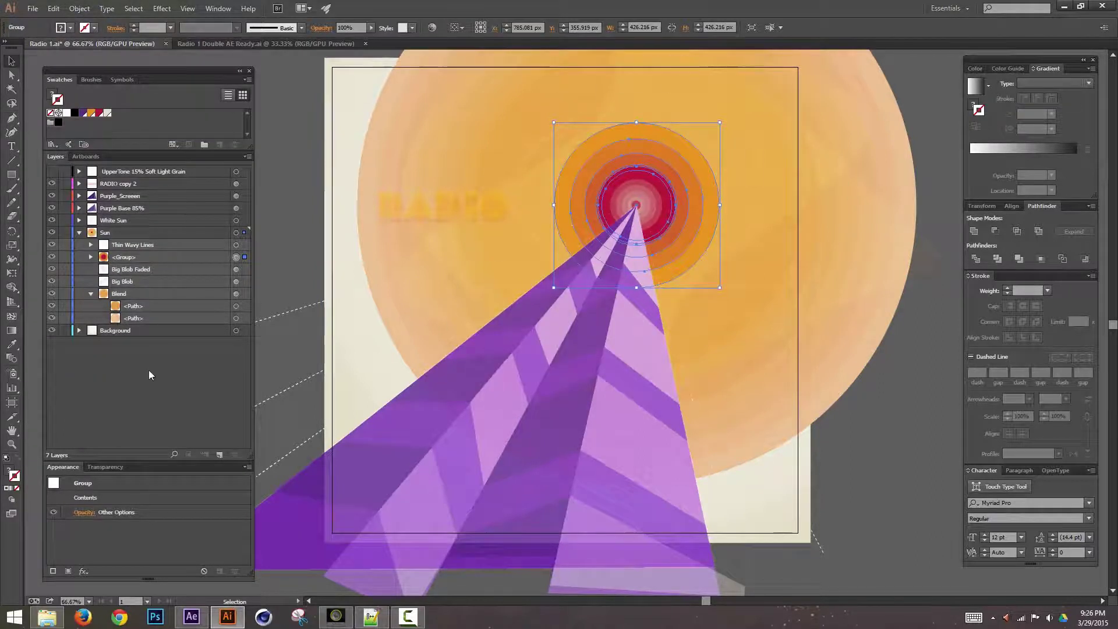
pyautogui.click(90, 257)
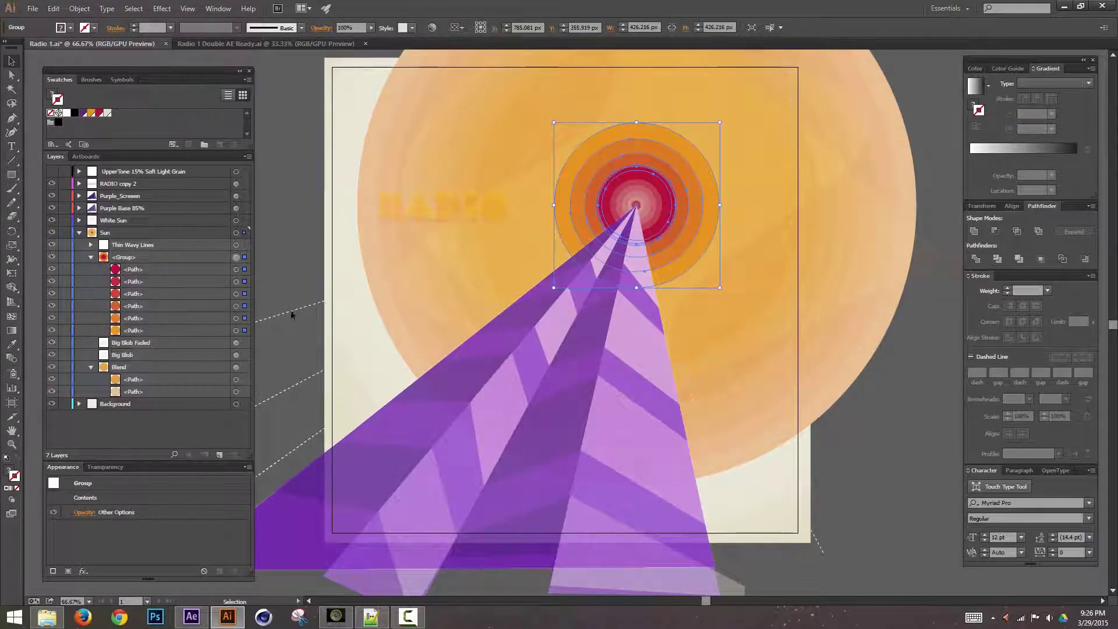
# Expand the large outer sun blend with Object and Fill enabled, and list the paths of its group
pyautogui.click(236, 367)
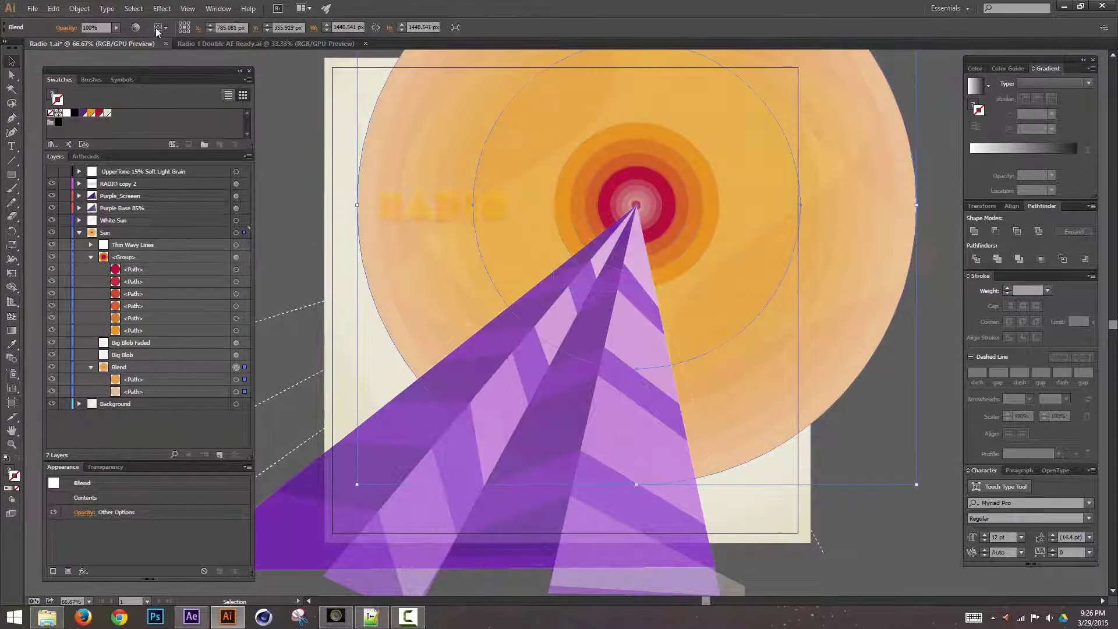
pyautogui.click(80, 9)
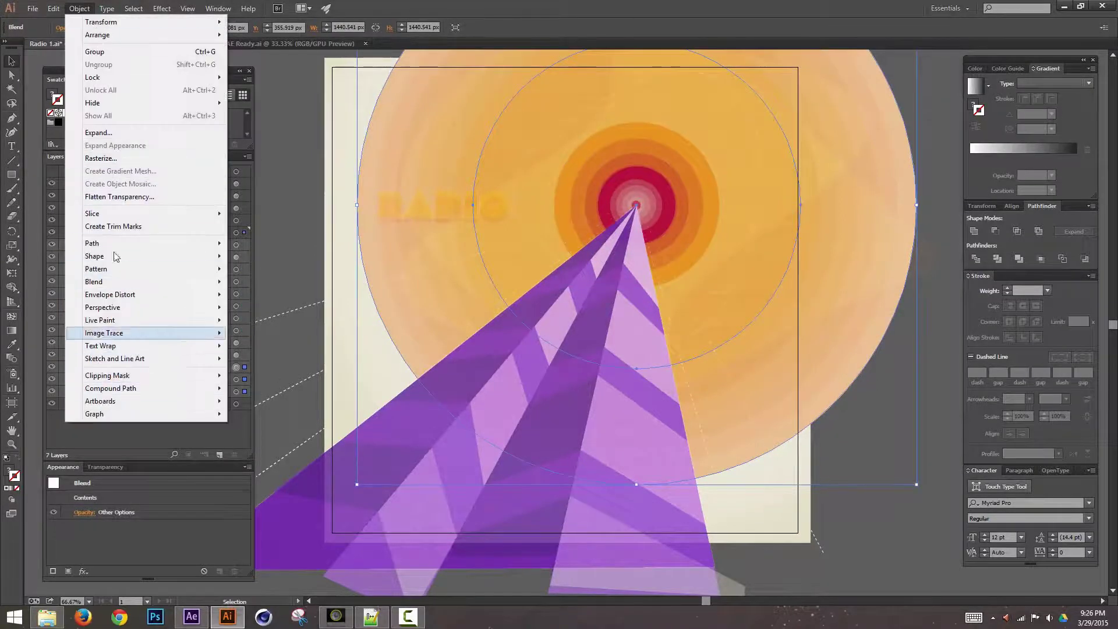
pyautogui.click(176, 138)
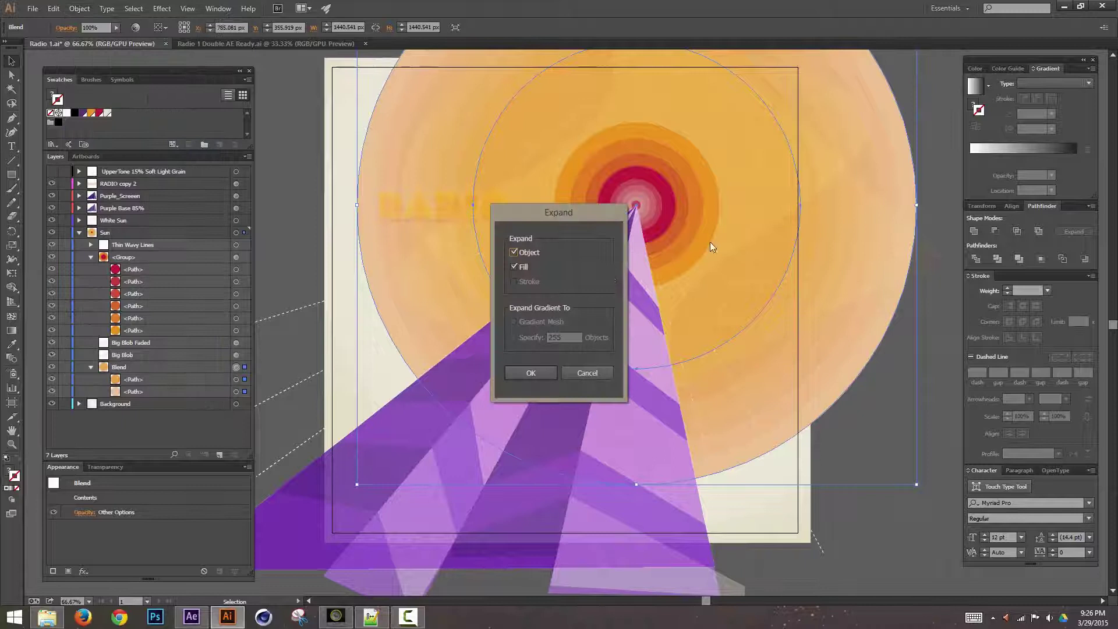
pyautogui.click(533, 375)
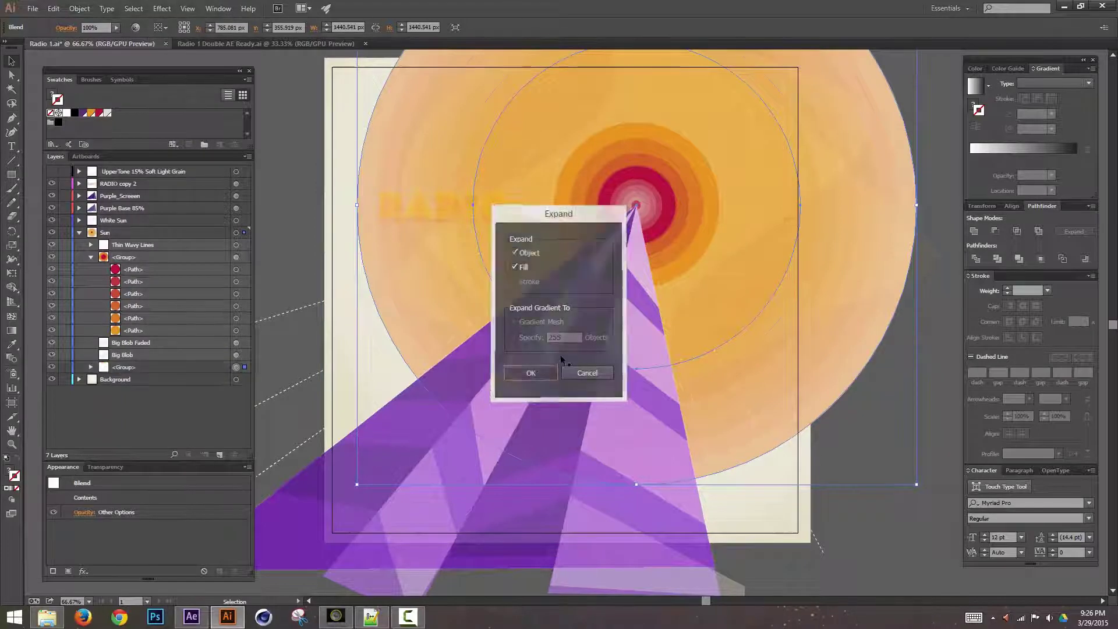
pyautogui.click(90, 367)
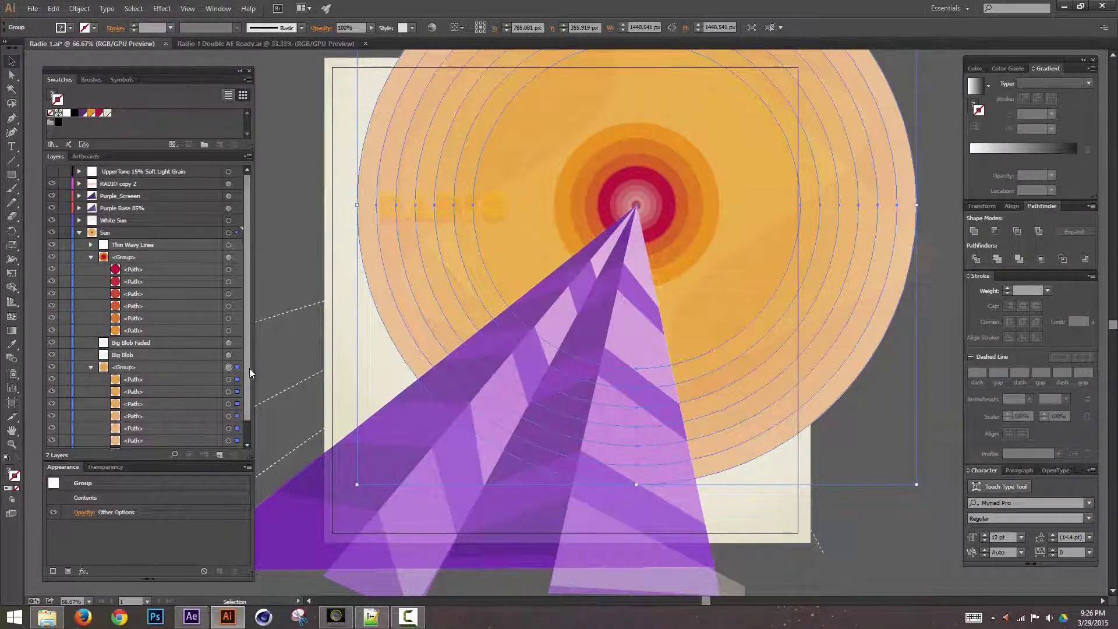
pyautogui.scroll(-1, 241, 419)
pyautogui.scroll(2, 240, 408)
pyautogui.scroll(-2, 229, 413)
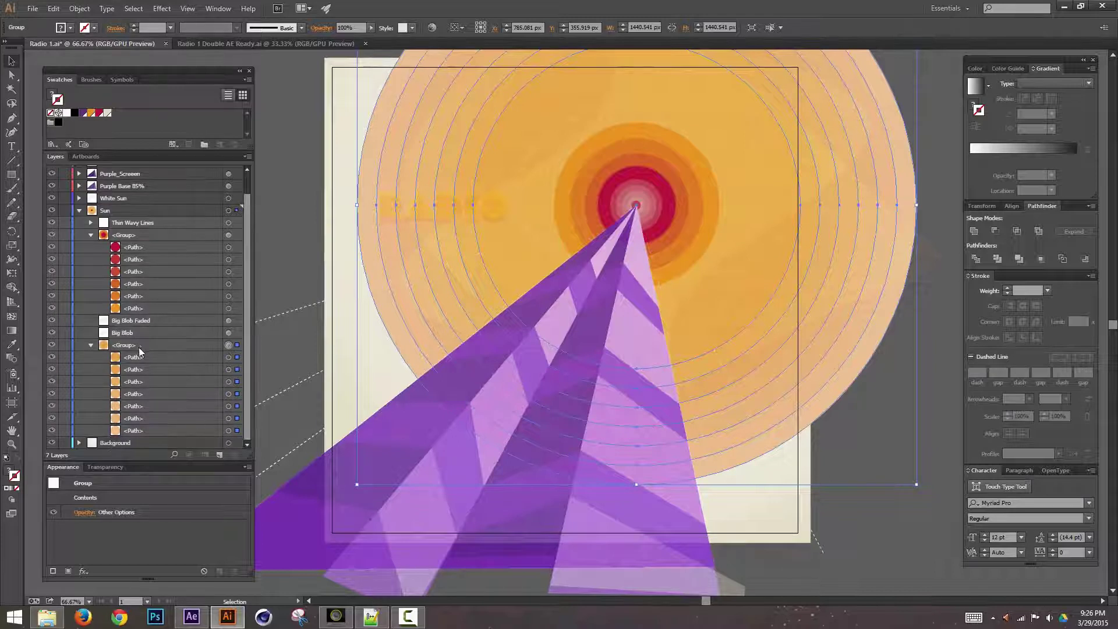
pyautogui.click(133, 346)
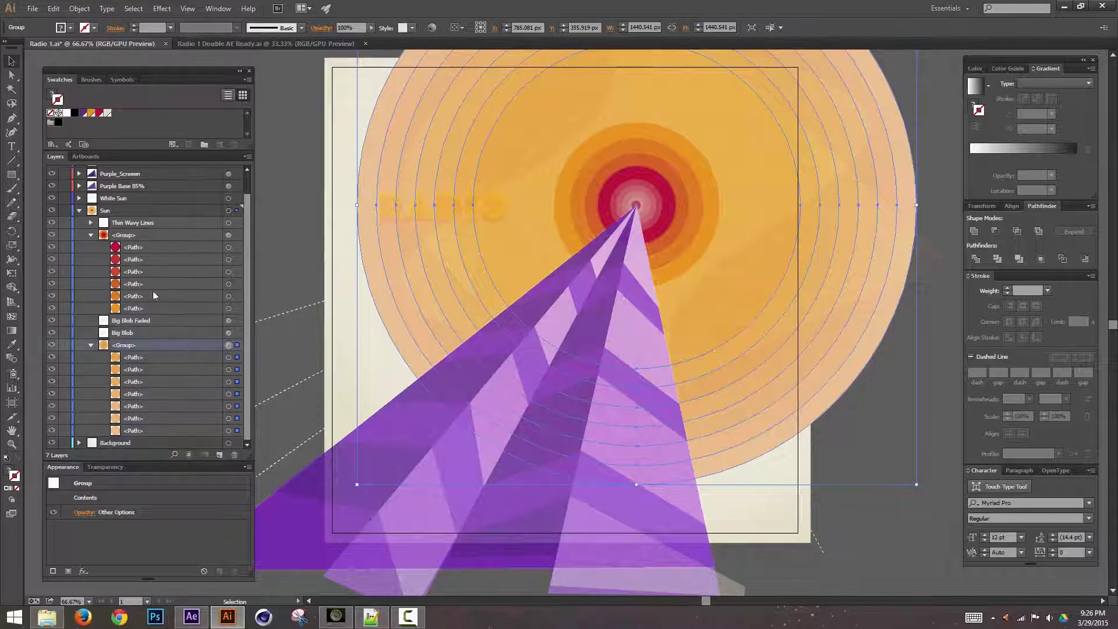
pyautogui.click(220, 455)
pyautogui.moveTo(138, 254)
pyautogui.mouseDown()
pyautogui.moveTo(122, 241)
pyautogui.moveTo(146, 233)
pyautogui.mouseUp()
pyautogui.click(166, 213)
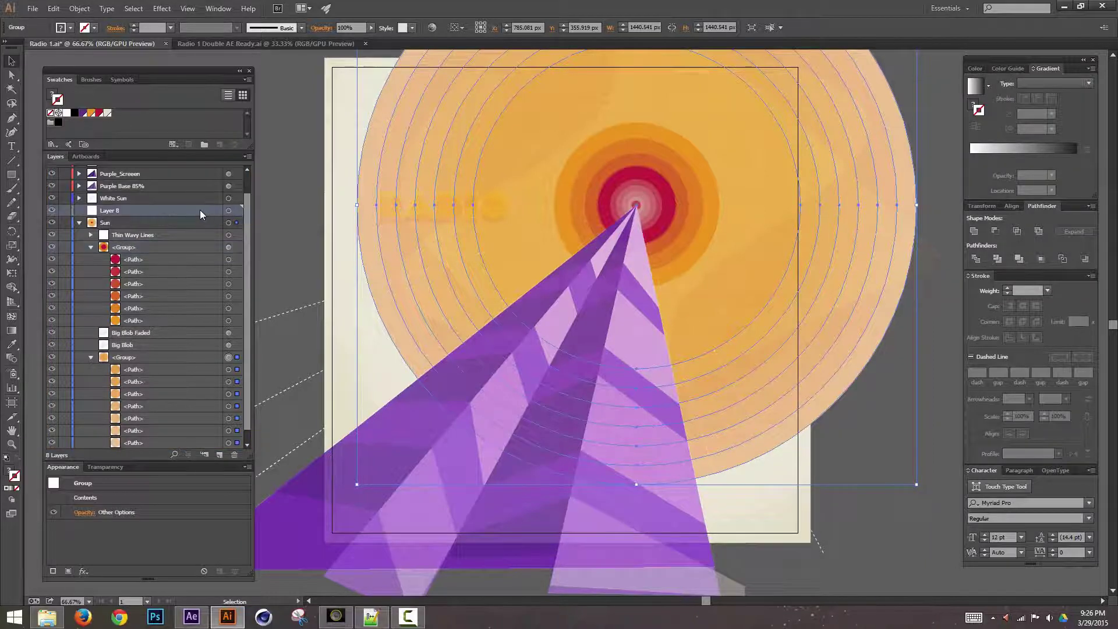
pyautogui.doubleClick(181, 210)
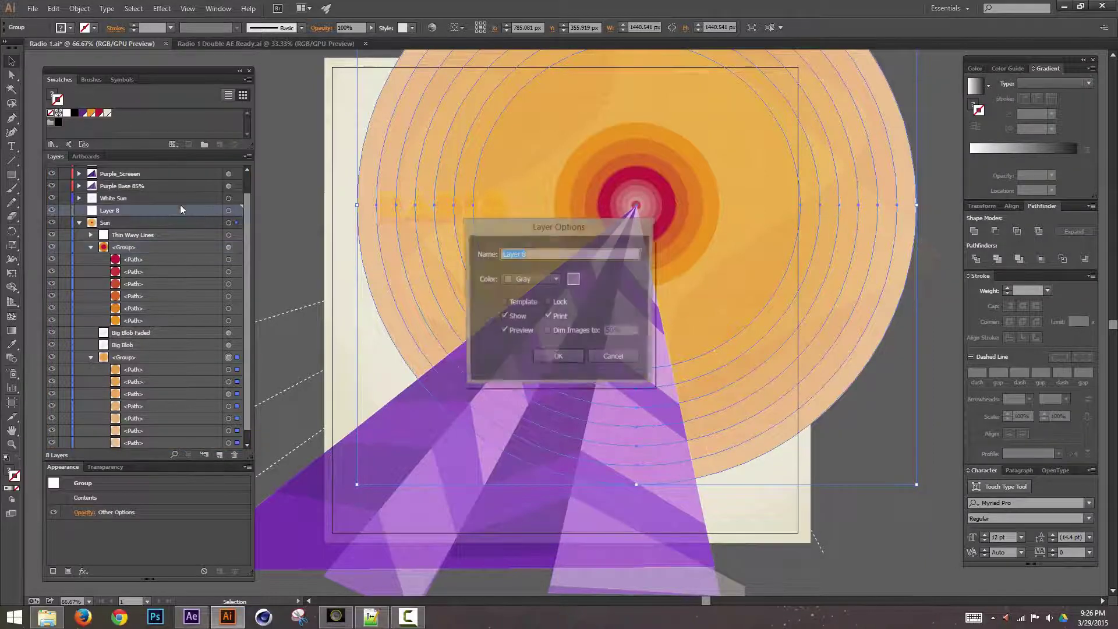
pyautogui.click(615, 358)
pyautogui.click(234, 454)
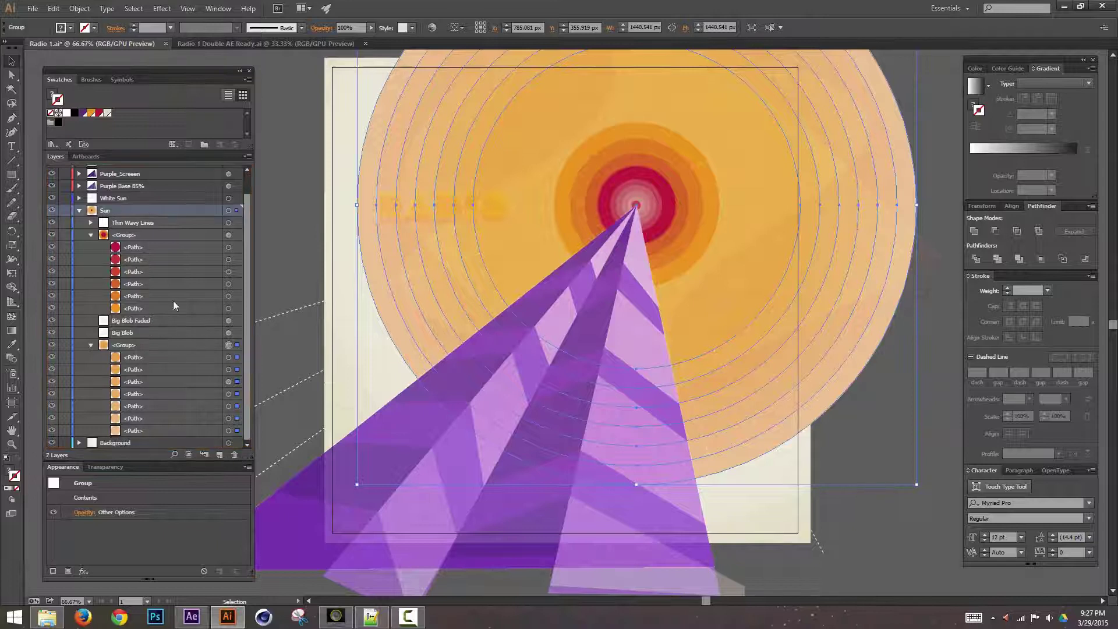
pyautogui.click(129, 236)
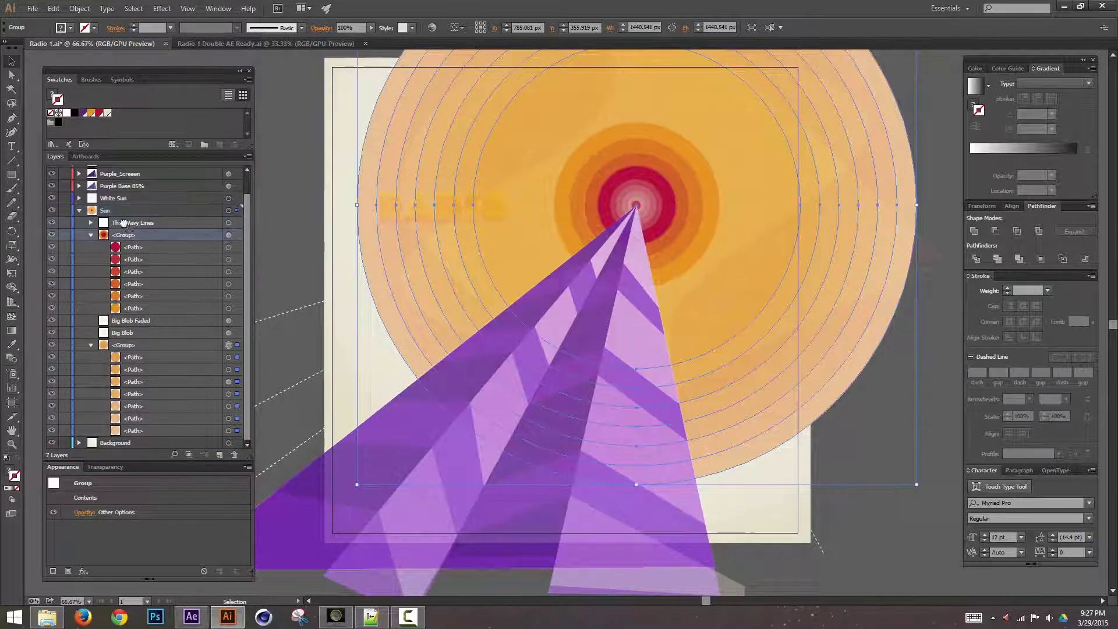
pyautogui.moveTo(123, 223); pyautogui.dragTo(119, 303)
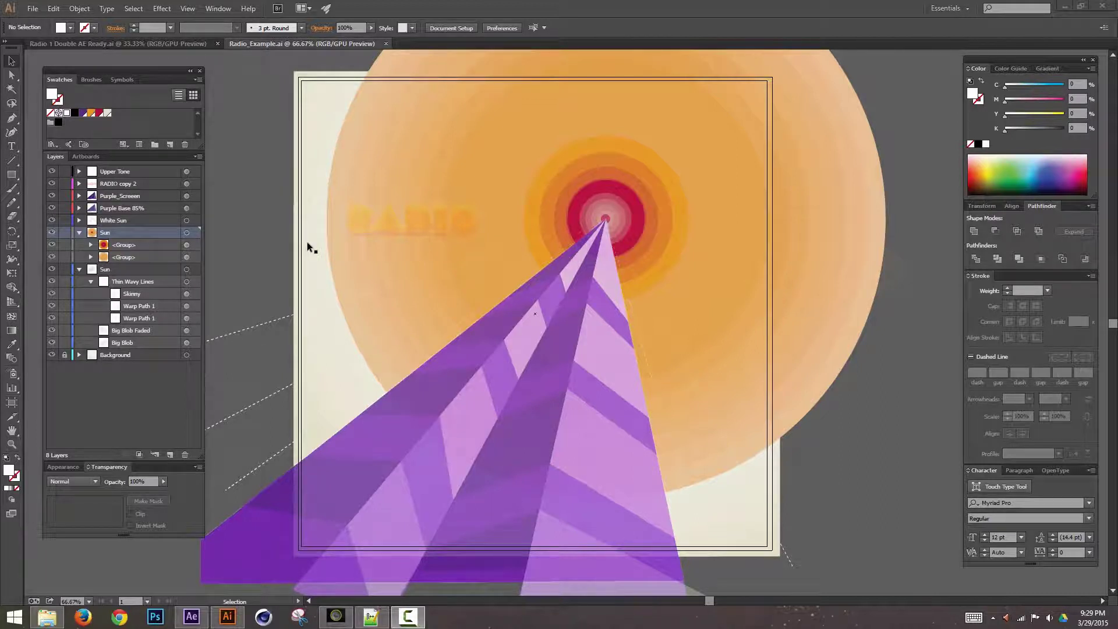
# Review the Sun layer's groups in Radio_Example.ai, and compare them with the Center and Outer layers in Radio 1 Double AE Ready.ai
pyautogui.click(112, 403)
pyautogui.click(79, 233)
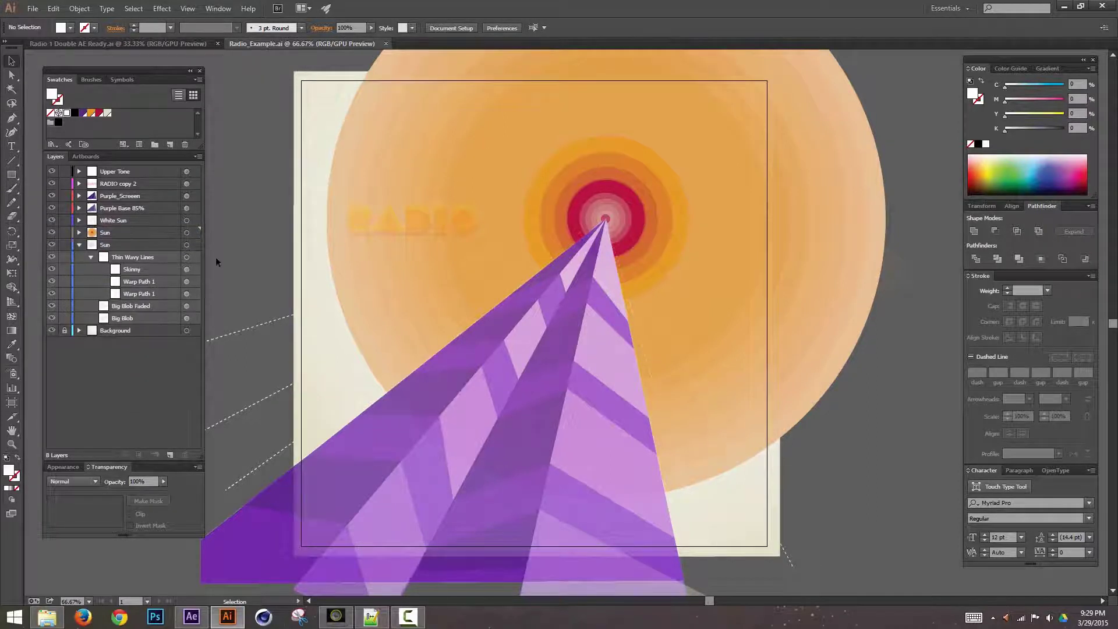
pyautogui.click(80, 232)
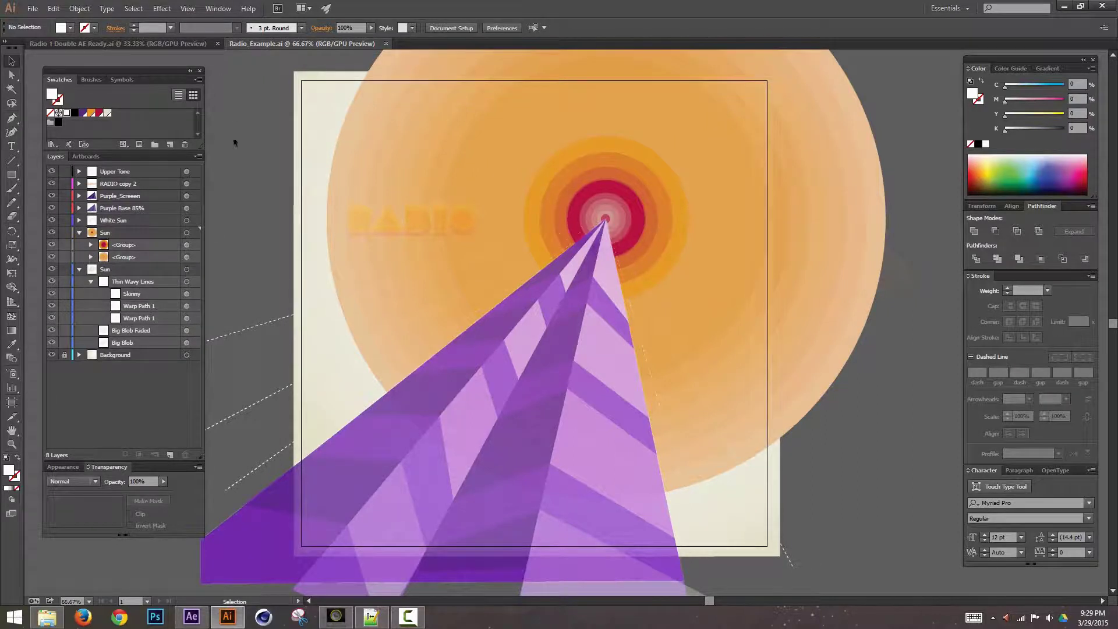
pyautogui.click(167, 44)
pyautogui.moveTo(109, 43); pyautogui.dragTo(386, 43)
pyautogui.moveTo(195, 214); pyautogui.dragTo(216, 411)
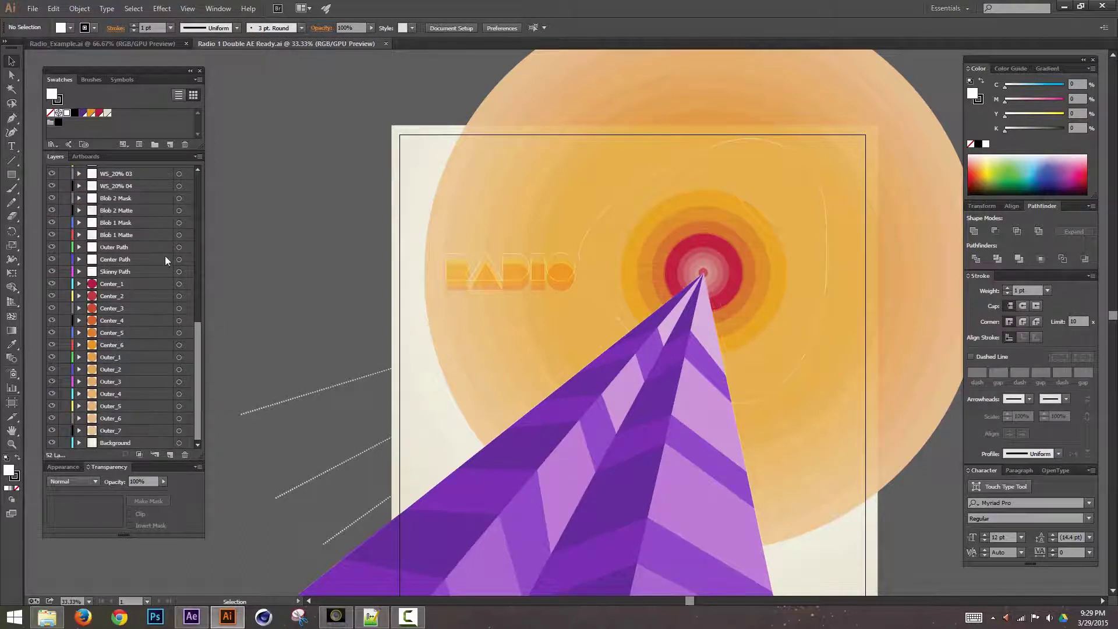
pyautogui.click(147, 41)
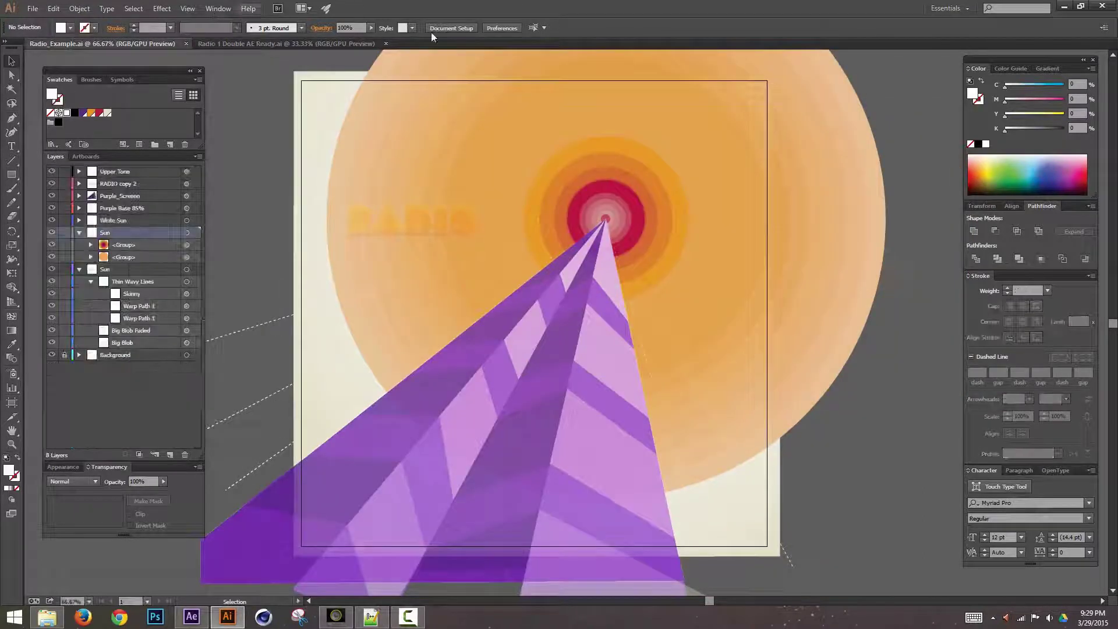
# Compare the layer commands available when the upper Sun layer's artwork is selected and when only the layer itself is highlighted
pyautogui.click(186, 232)
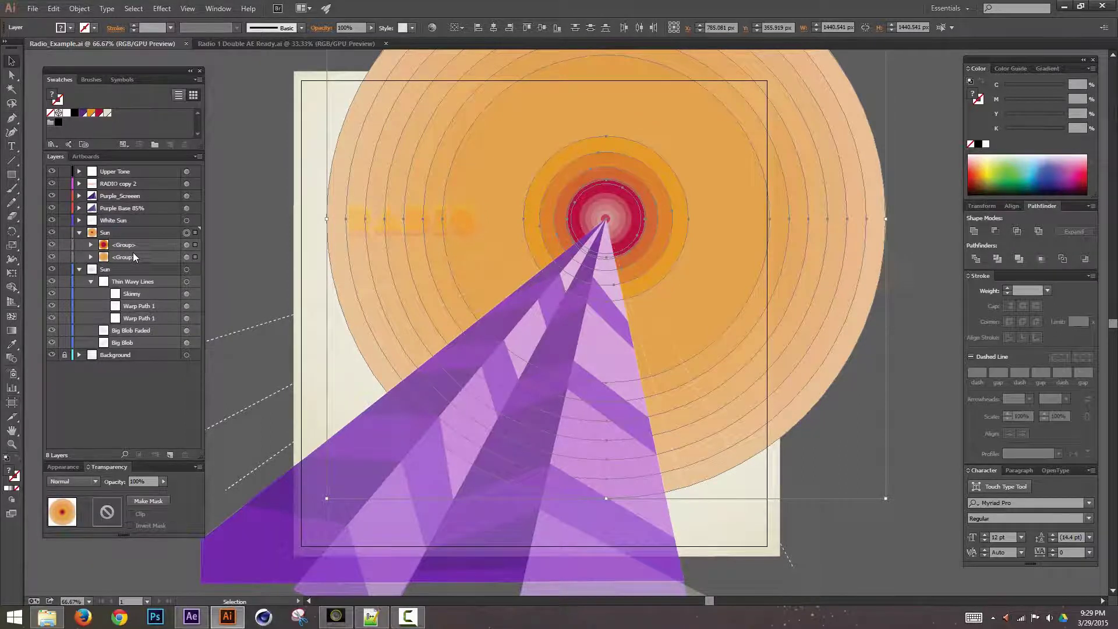
pyautogui.click(198, 156)
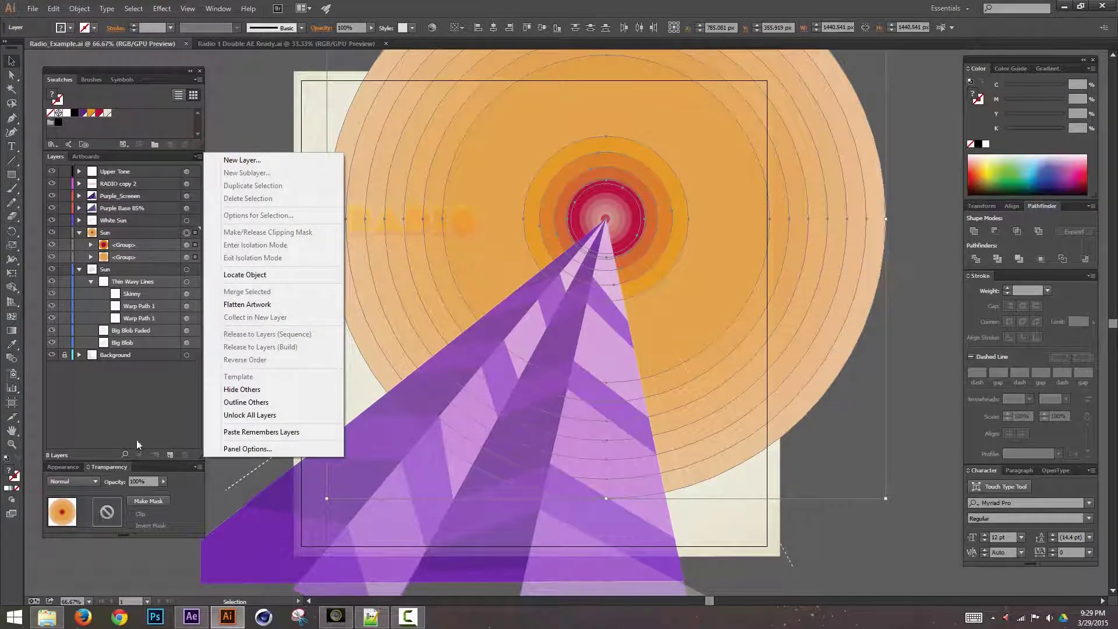
pyautogui.click(171, 398)
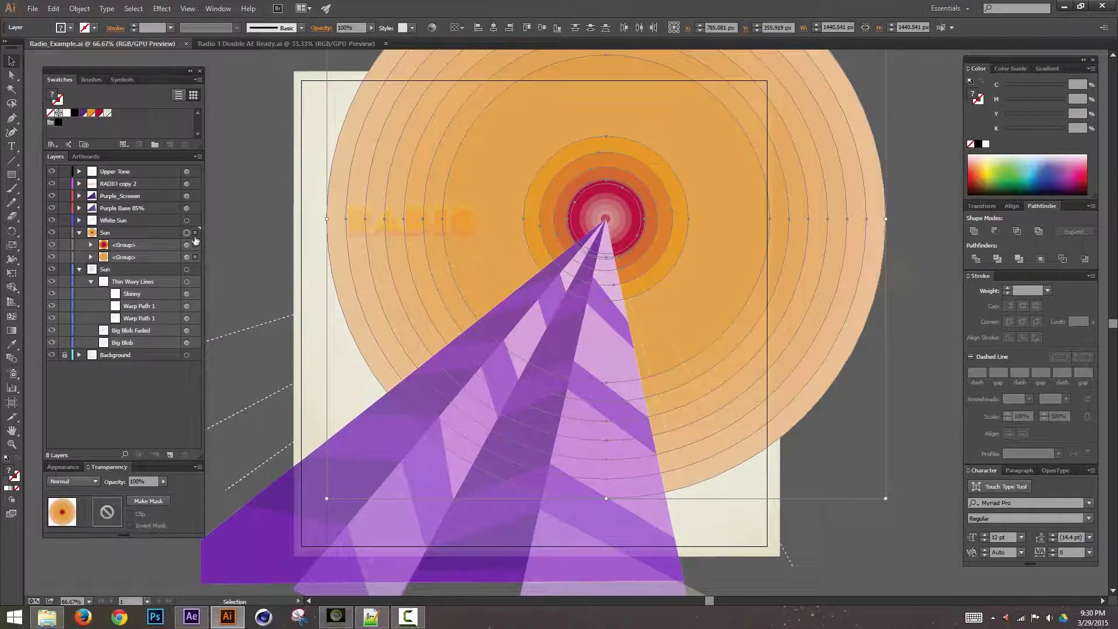
pyautogui.click(225, 239)
pyautogui.click(114, 232)
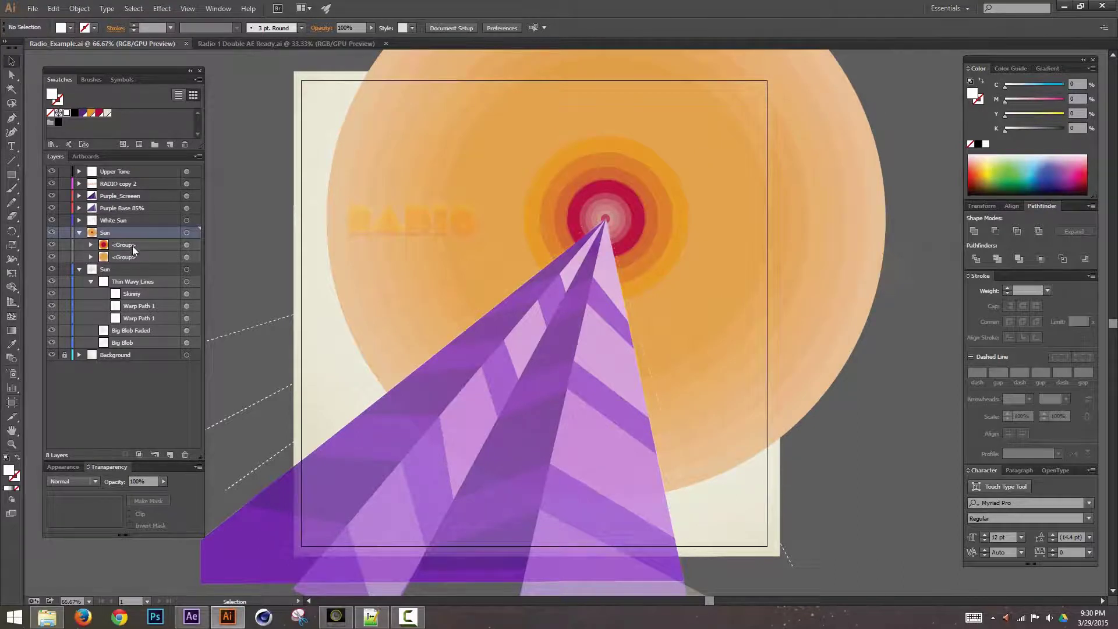
pyautogui.click(198, 157)
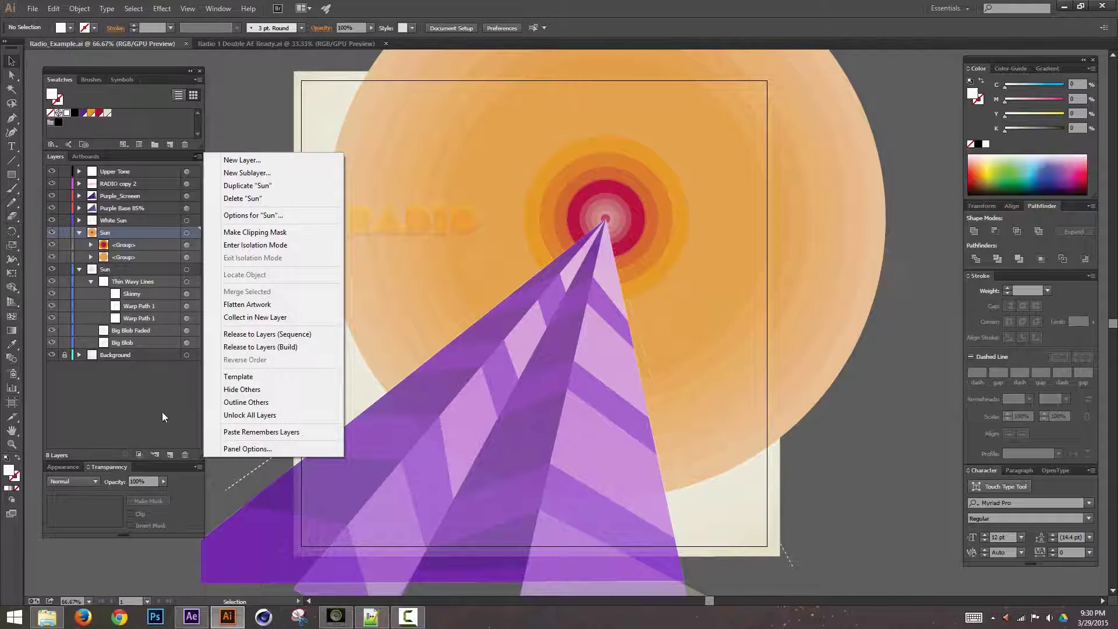
pyautogui.click(147, 398)
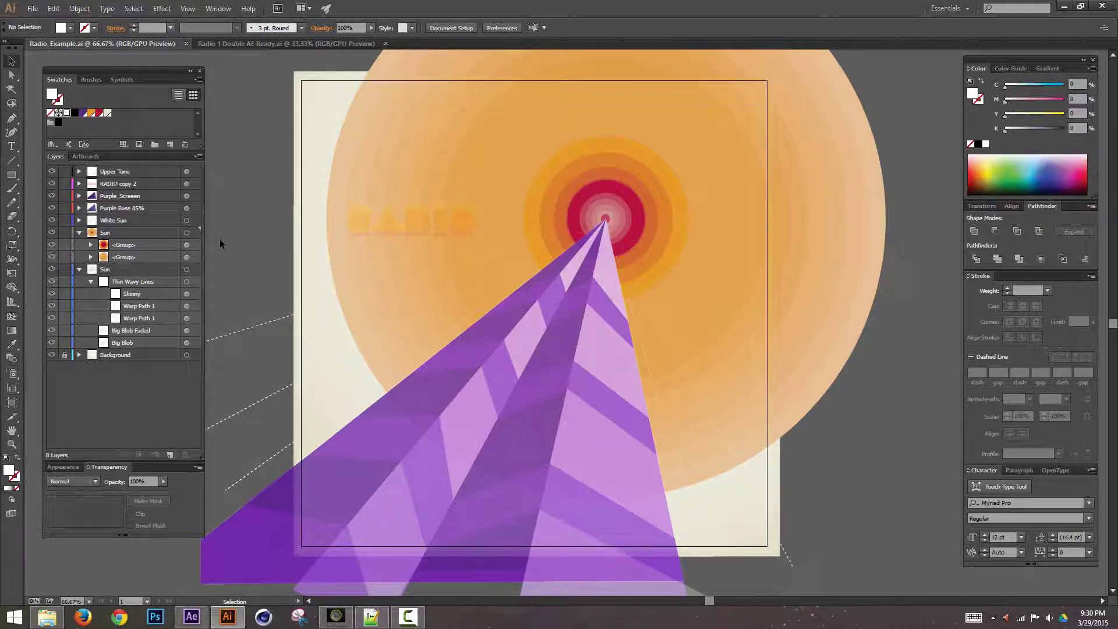
# Try Release to Layers (Sequence) on the upper Sun layer while its rings are still grouped, check the nested paths, and undo it
pyautogui.click(186, 234)
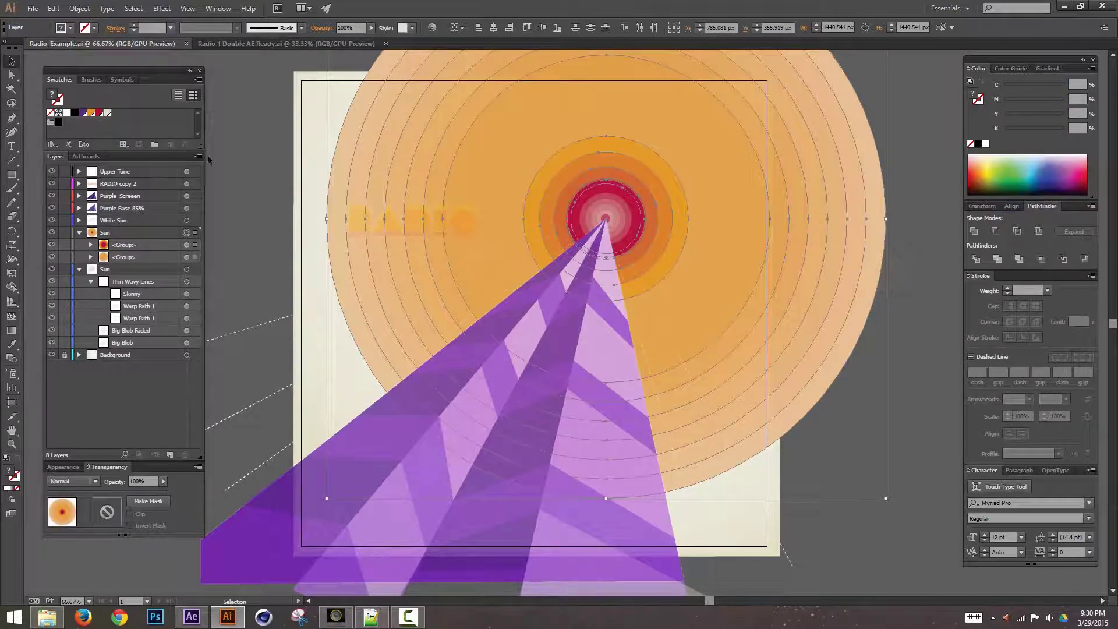
pyautogui.click(128, 233)
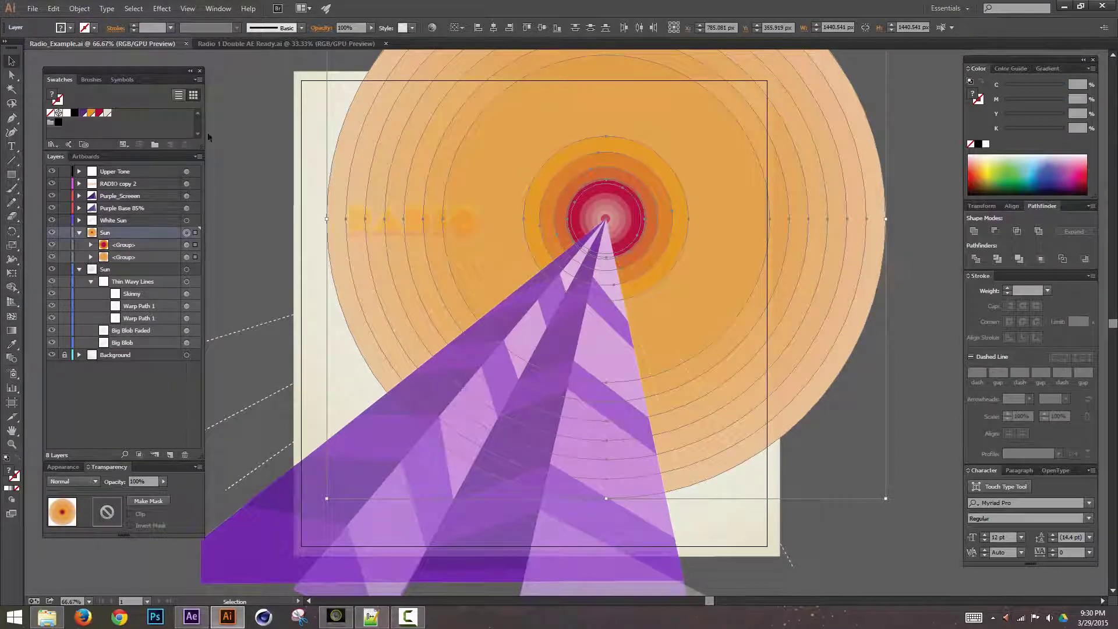
pyautogui.click(197, 157)
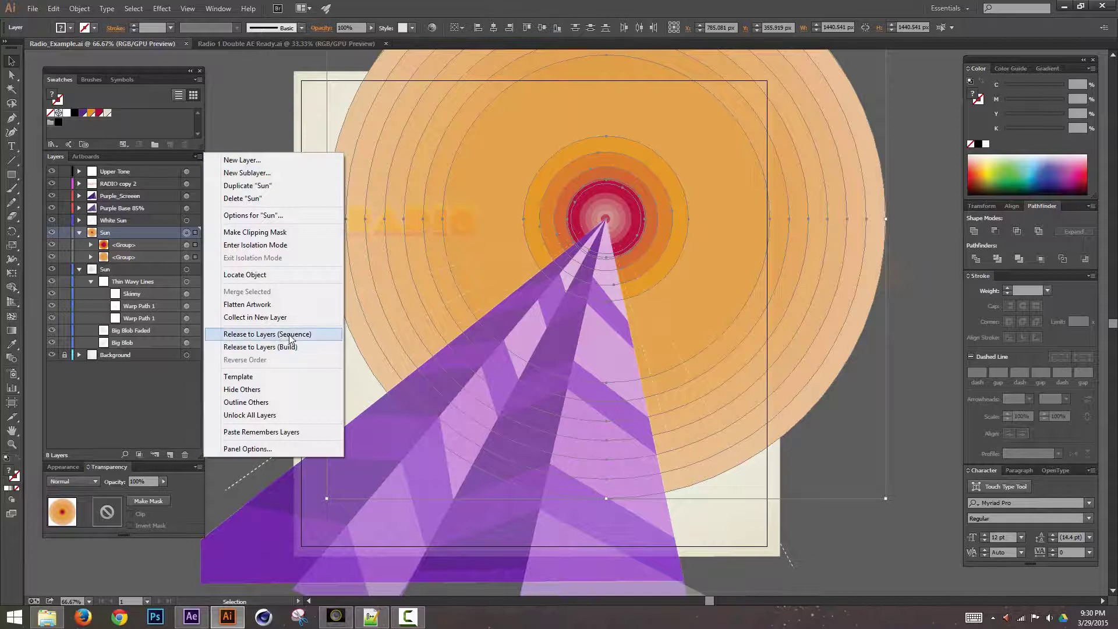
pyautogui.click(271, 334)
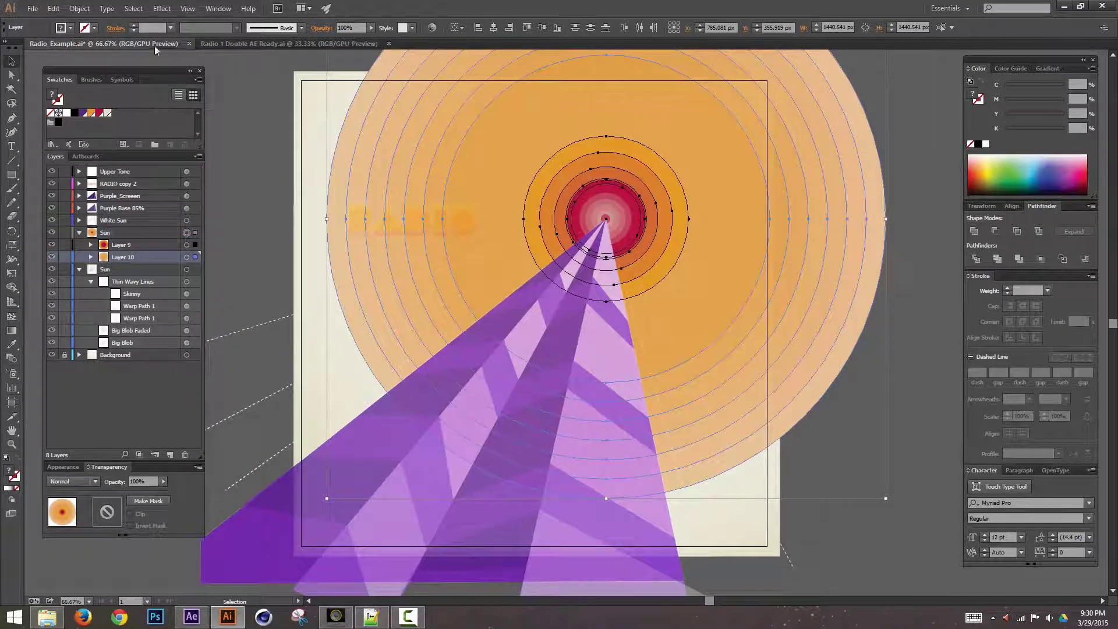
pyautogui.click(91, 244)
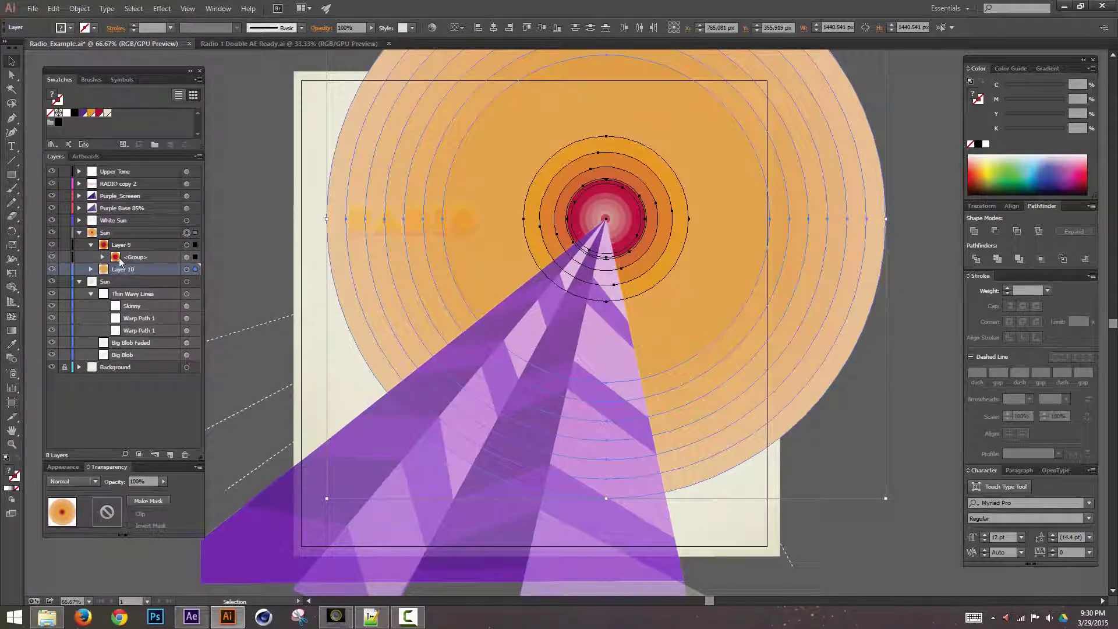
pyautogui.click(102, 256)
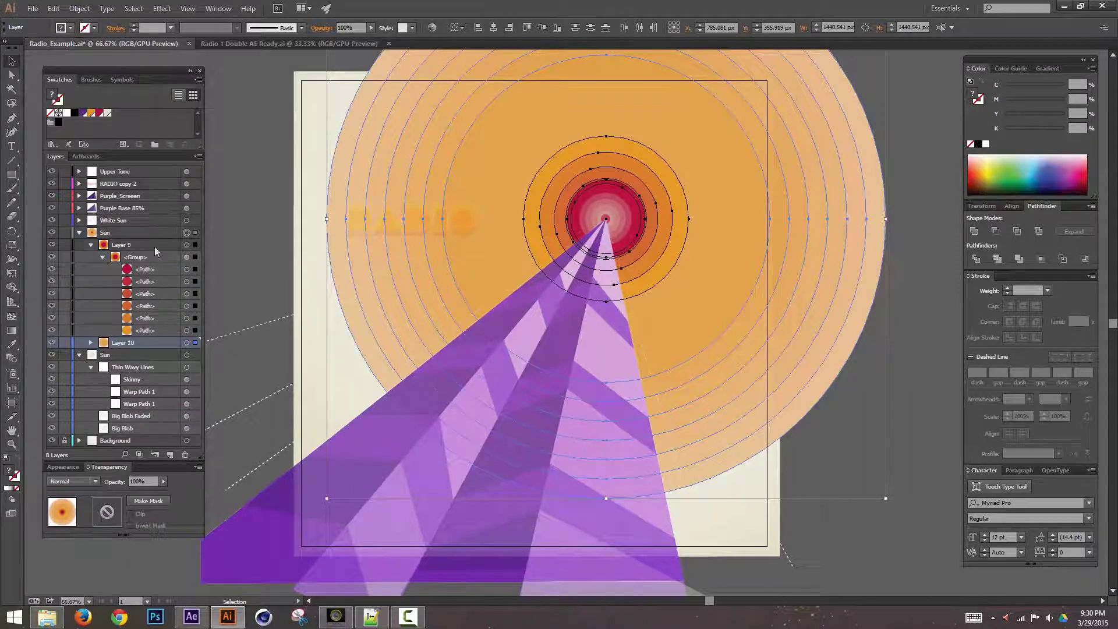
pyautogui.hotkey('ctrl', 'z')
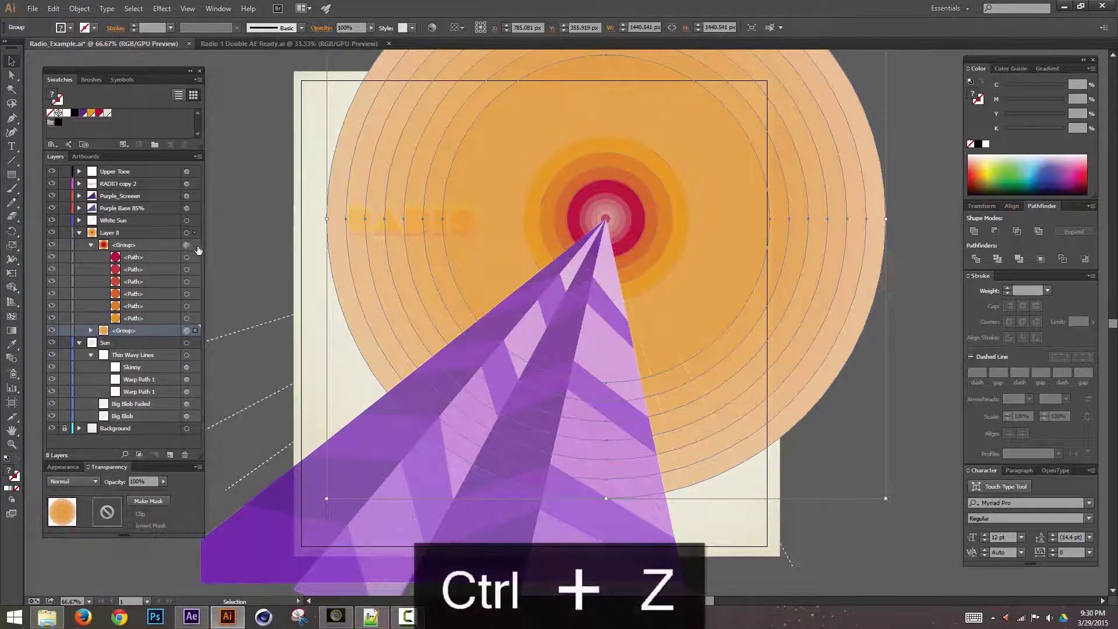
# Ungroup the inner and outer sun ring groups so their paths sit directly in Layer 8
pyautogui.click(186, 244)
pyautogui.hotkey('ctrl', 'shift', 'g')
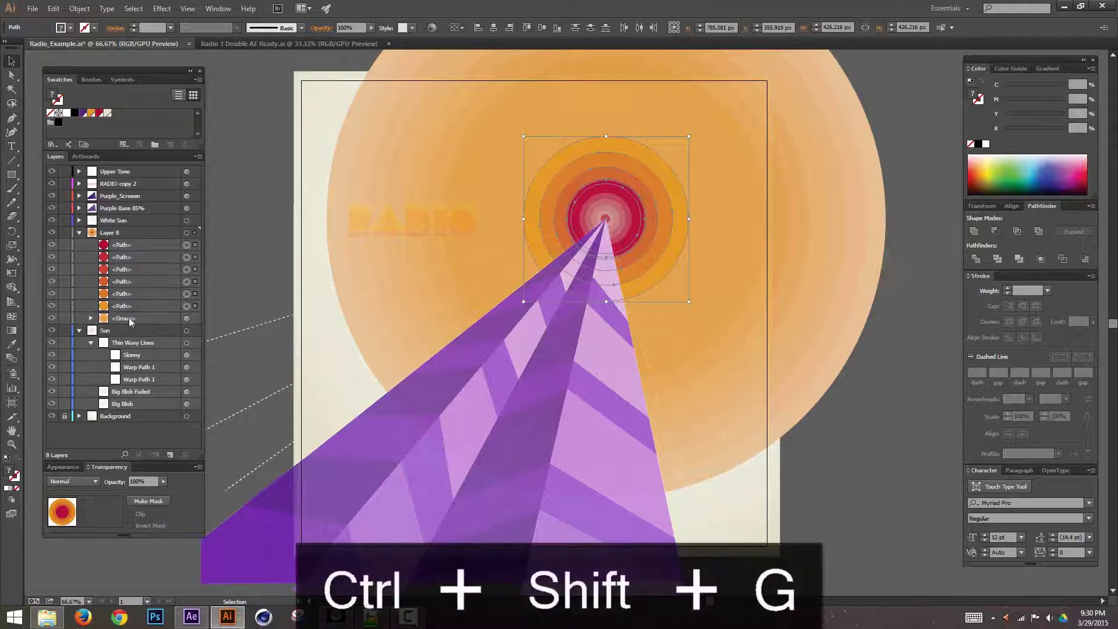
pyautogui.click(186, 318)
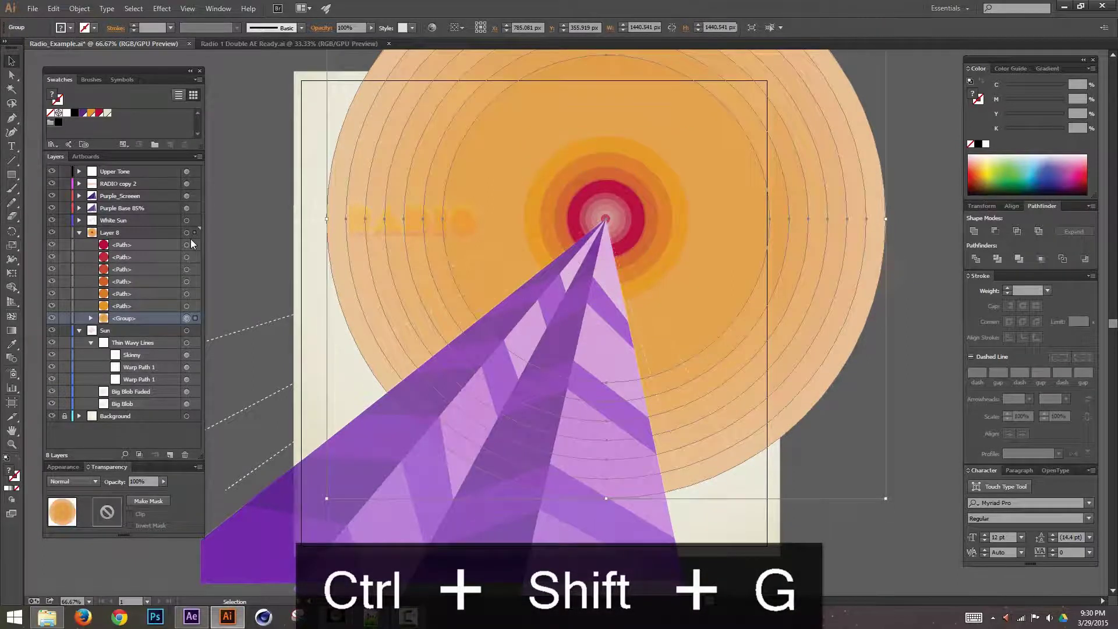
pyautogui.hotkey('ctrl', 'shift', 'g')
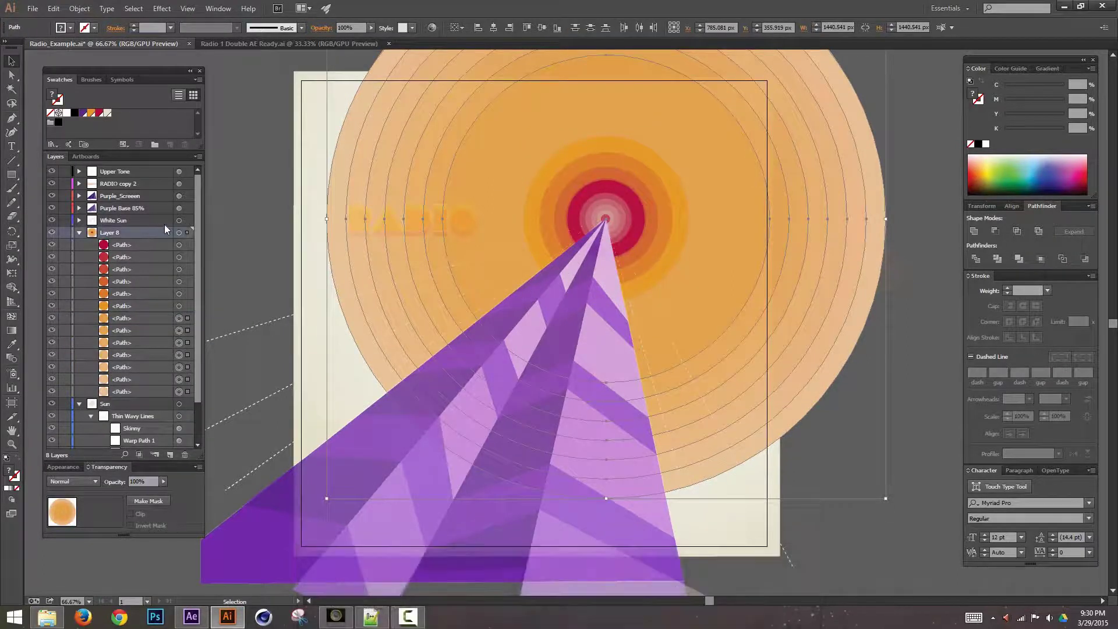
# Release all ring paths in Layer 8 to individual layers using the Sequence option
pyautogui.click(246, 222)
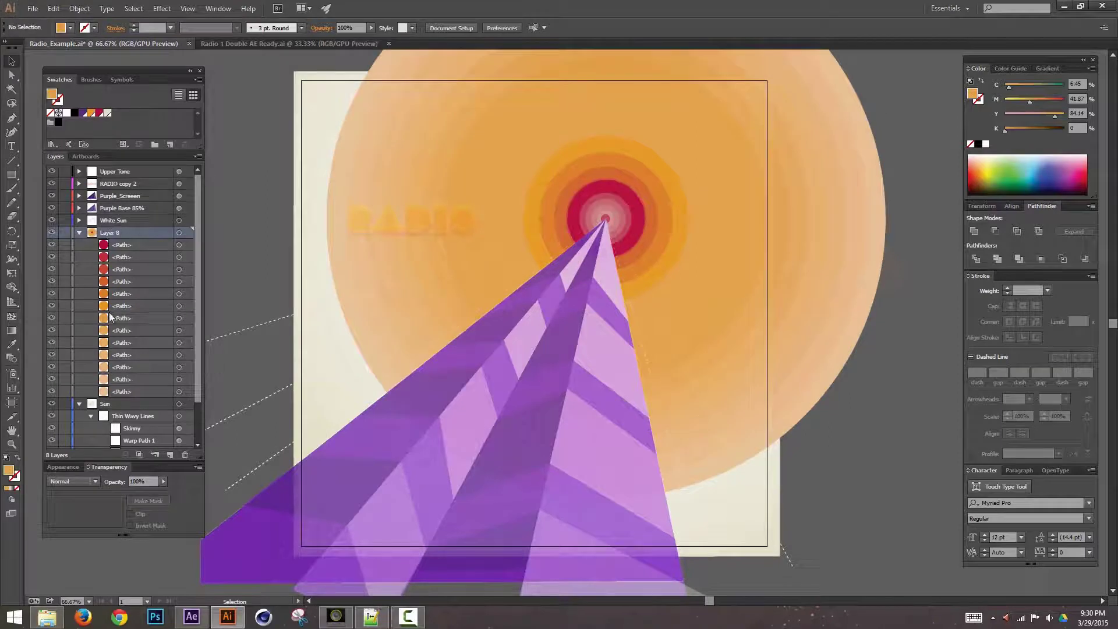
pyautogui.click(199, 156)
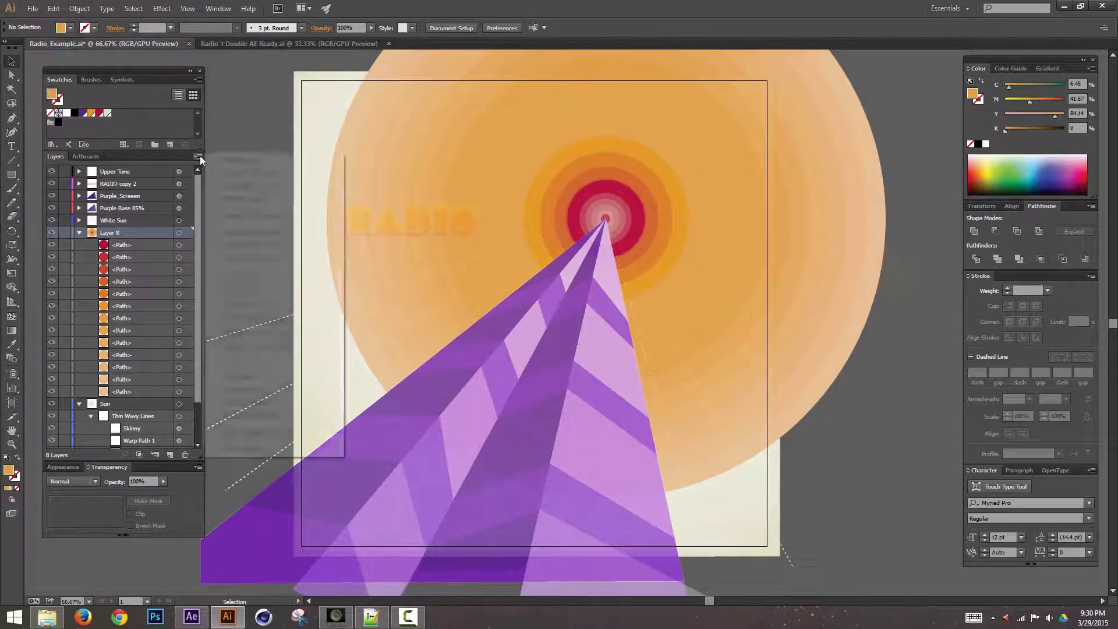
pyautogui.click(269, 335)
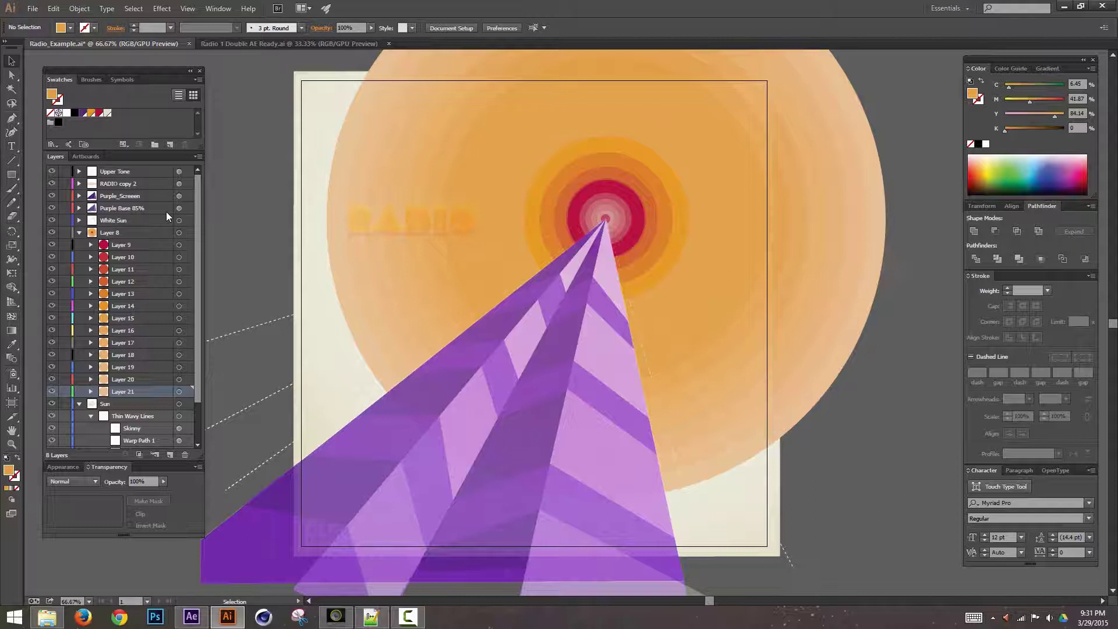
# Move sublayers Layer 9 through Layer 21 out of Layer 8 to the top level, directly below White Sun
pyautogui.click(142, 246)
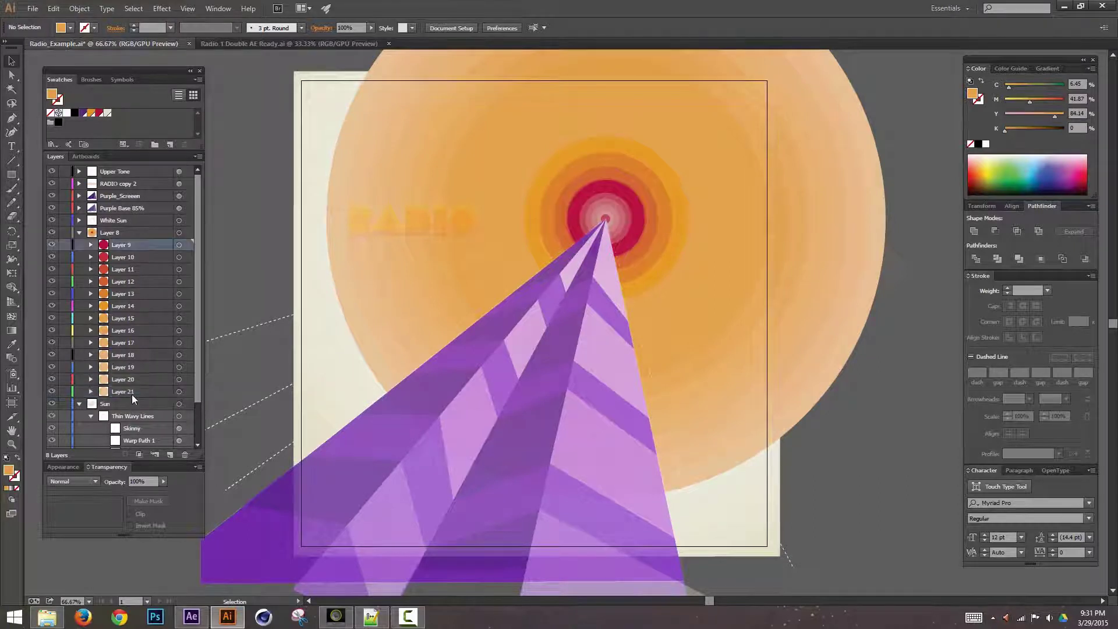
pyautogui.keyDown('shift'); pyautogui.click(131, 393); pyautogui.keyUp('shift')
pyautogui.moveTo(124, 249); pyautogui.dragTo(124, 227)
pyautogui.click(131, 399)
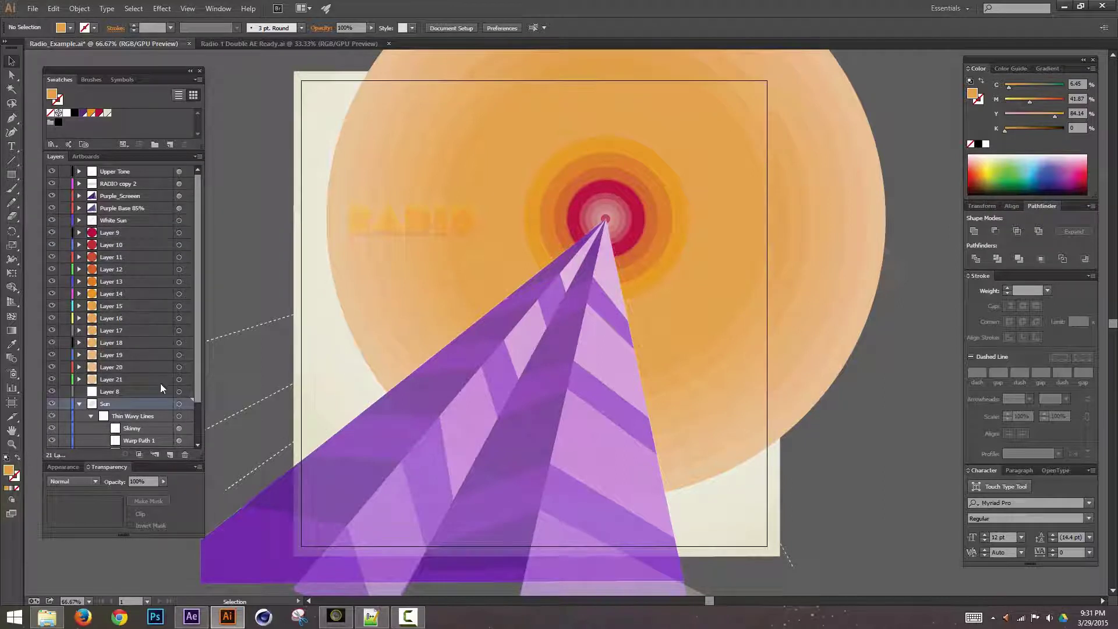
# Delete the emptied Layer 8 and select Layer 9, the innermost ring's layer
pyautogui.click(146, 391)
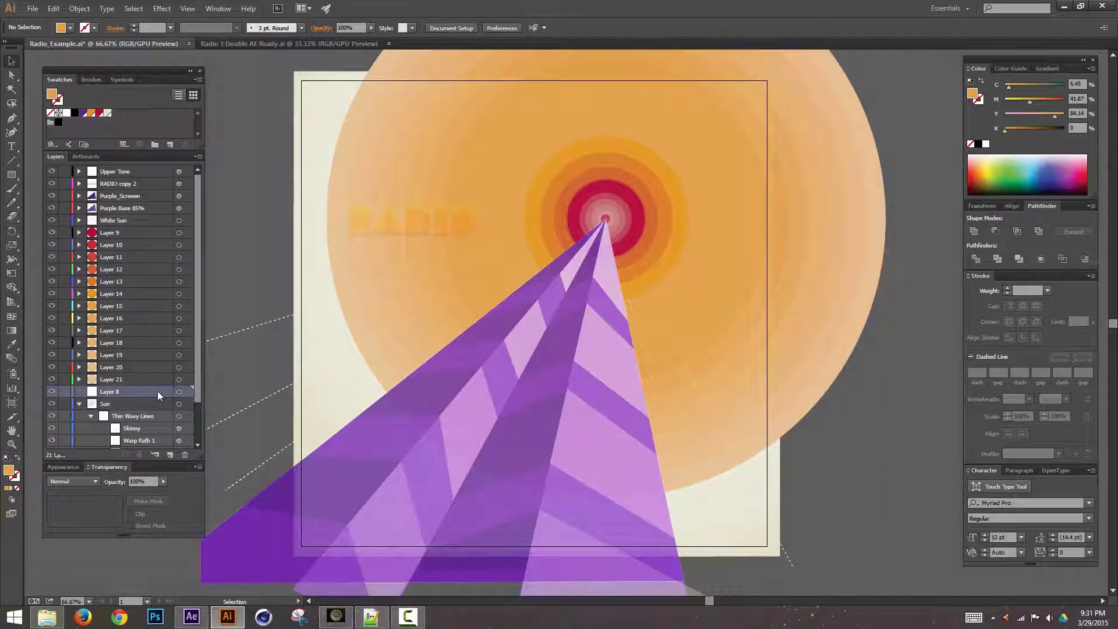
pyautogui.click(185, 454)
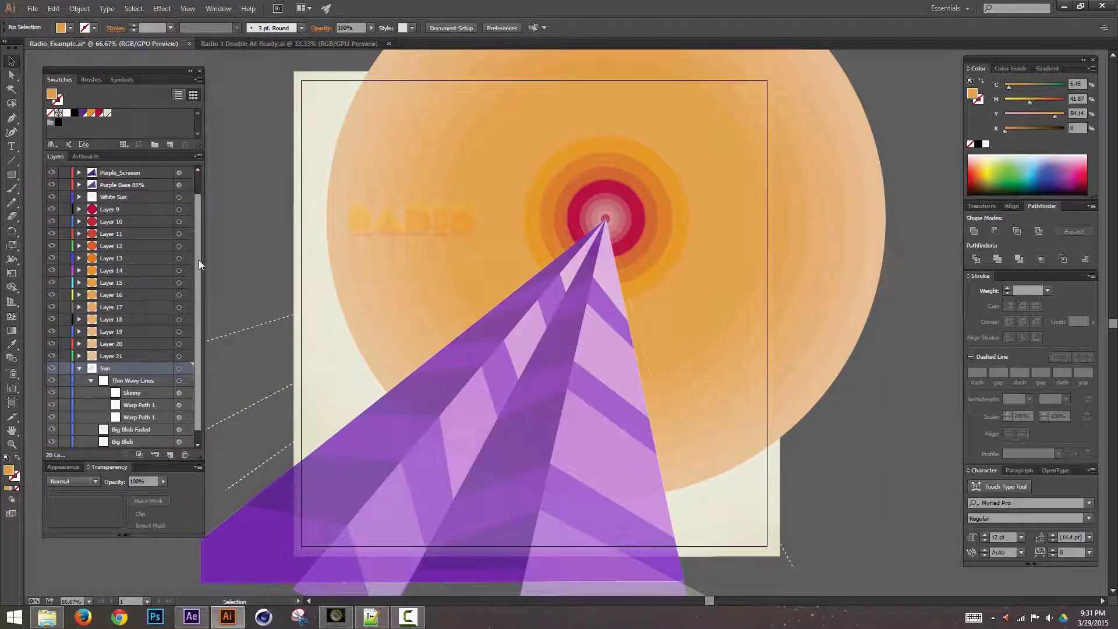
pyautogui.scroll(1, 192, 233)
pyautogui.click(125, 232)
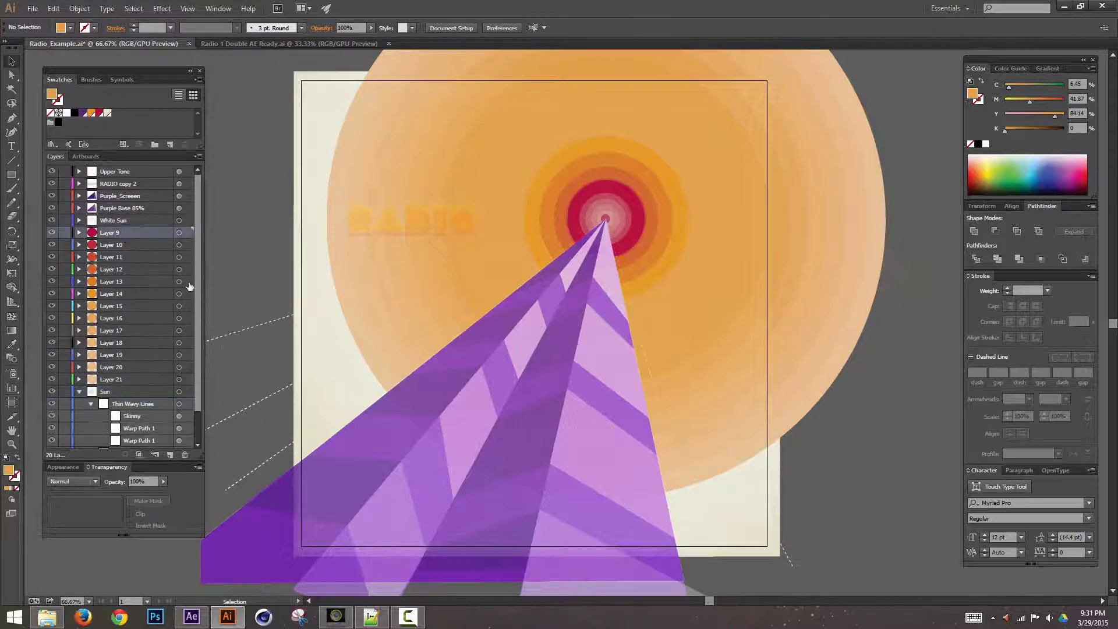
# Rename the innermost ring layer as Center_1 and the next five ring layers below it as Center_02 through Center_06
pyautogui.press('e')
pyautogui.click(112, 245)
pyautogui.doubleClick(109, 233)
pyautogui.write('Center_1')
pyautogui.press('Return')
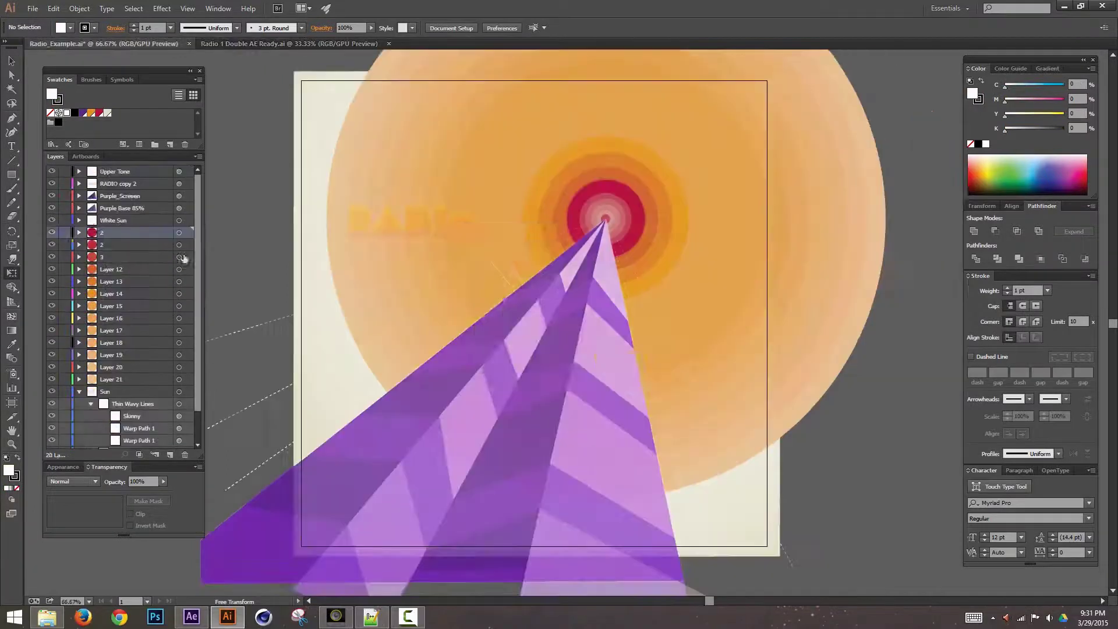
pyautogui.doubleClick(111, 244)
pyautogui.write('Center_02')
pyautogui.press('Return')
pyautogui.doubleClick(111, 282)
pyautogui.doubleClick(111, 294)
pyautogui.write('Center_0')
pyautogui.write('6')
pyautogui.press('Return')
# Rename the remaining ring layers, Layer 15 through Layer 21, as Outer_01 through Outer_07
pyautogui.doubleClick(111, 306)
pyautogui.write('Outer_01')
pyautogui.press('Return')
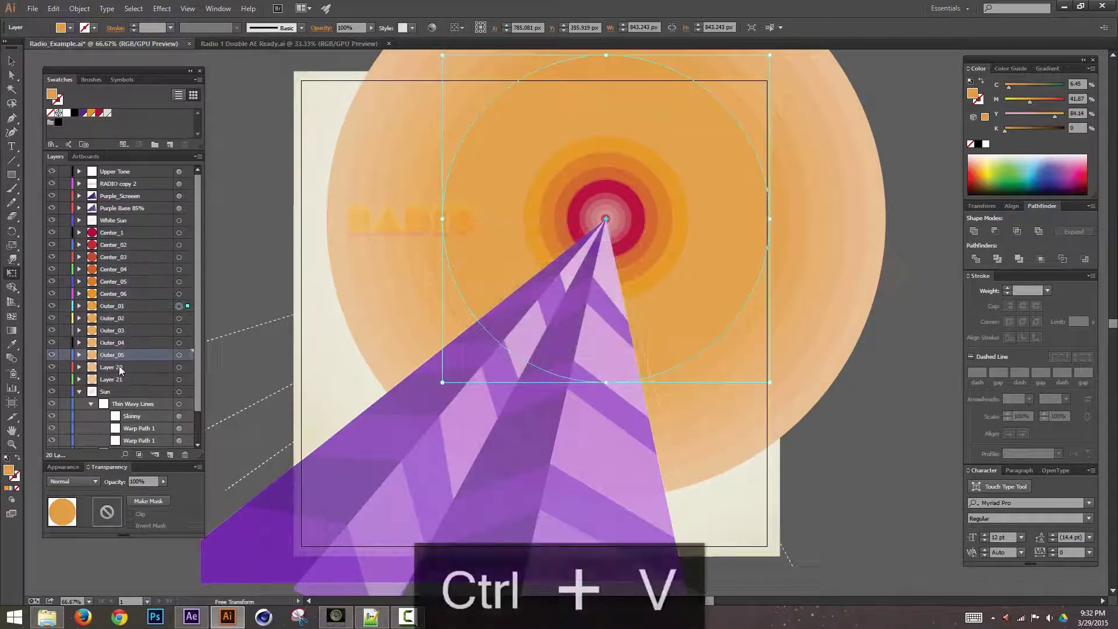
pyautogui.doubleClick(112, 379)
pyautogui.scroll(-3, 199, 257)
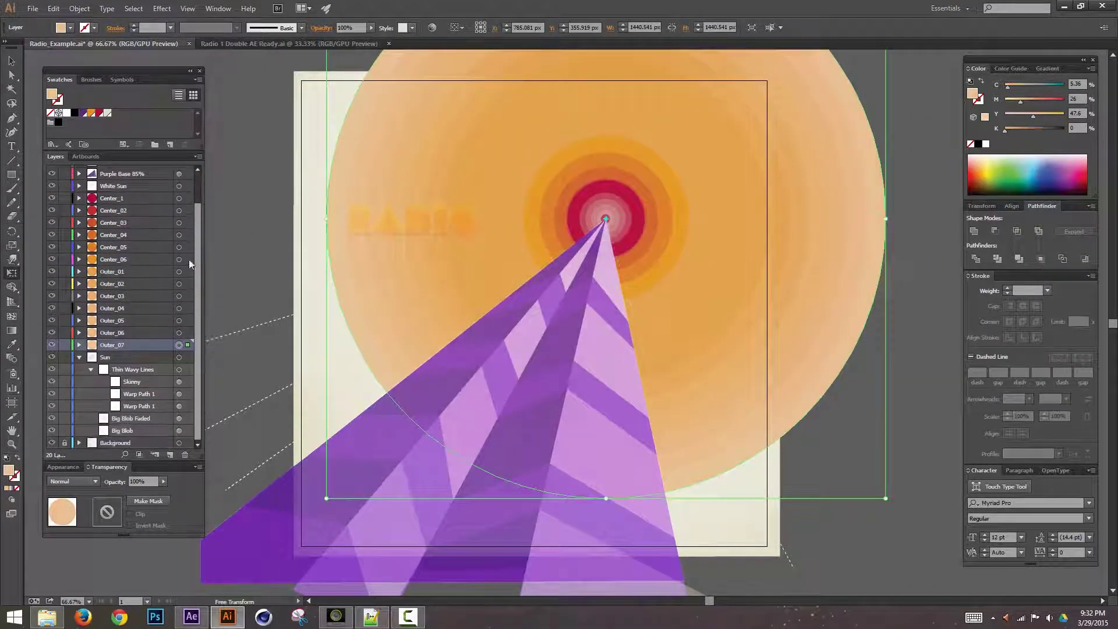
# Collapse the Thin Wavy Lines group inside the Sun layer and select its artwork
pyautogui.scroll(3, 190, 260)
pyautogui.click(80, 393)
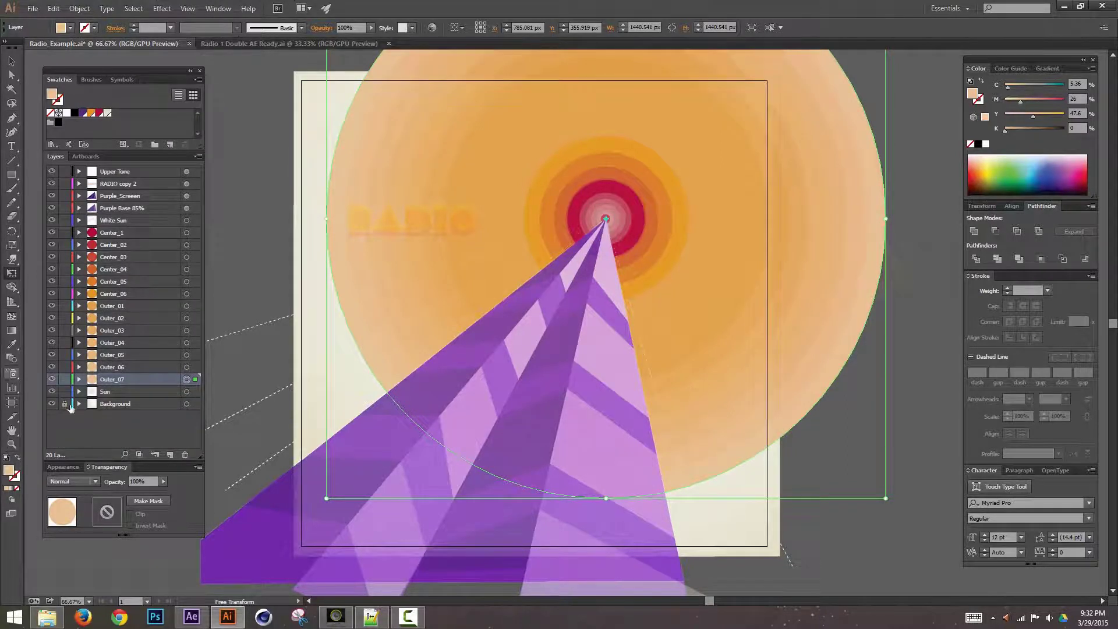
pyautogui.click(114, 392)
pyautogui.click(79, 392)
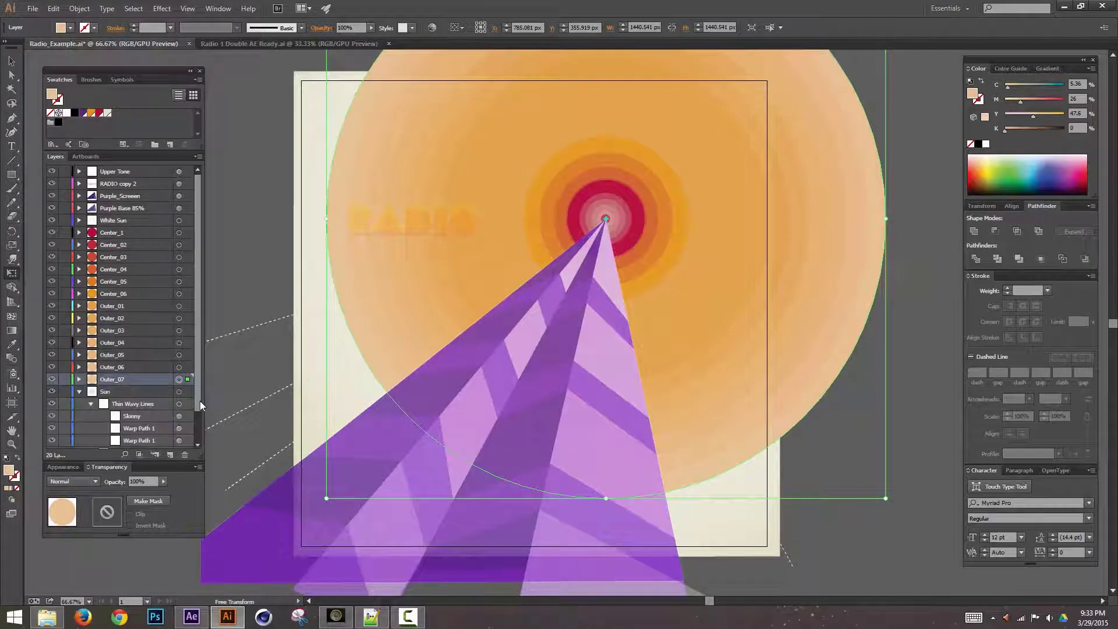
pyautogui.scroll(-1, 91, 372)
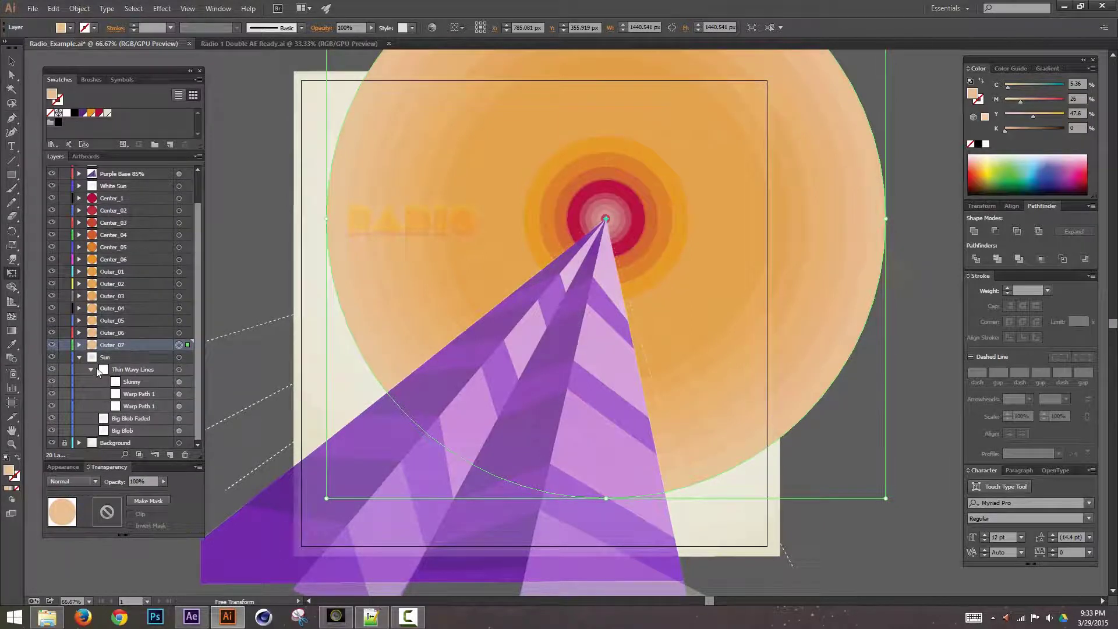
pyautogui.click(91, 369)
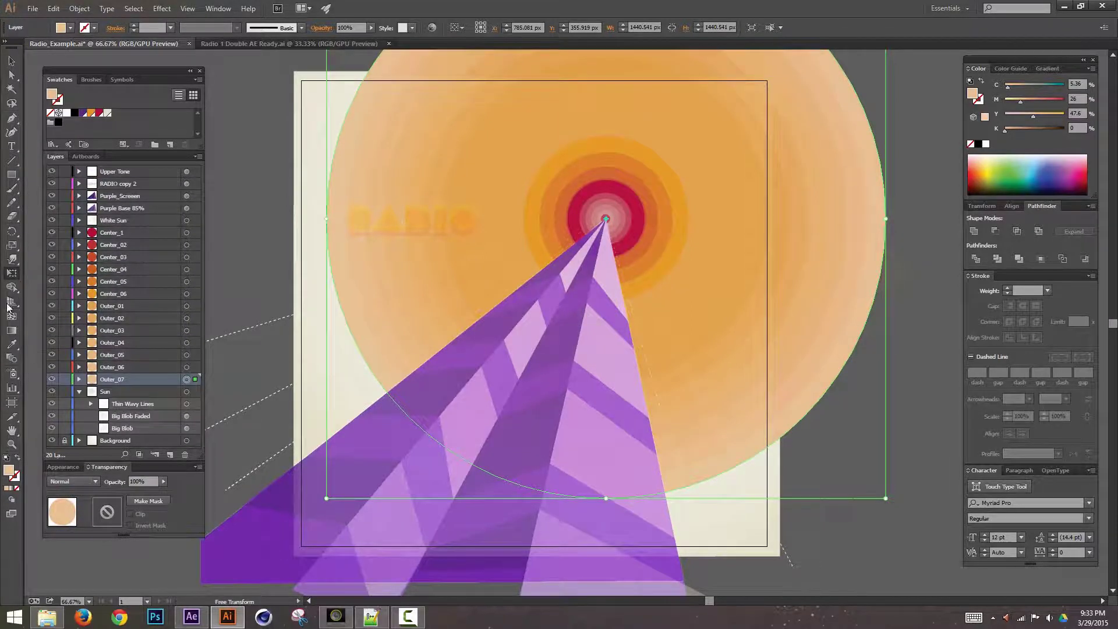
pyautogui.click(186, 403)
# Move the Sun layer above Center_1, directly below White Sun
pyautogui.moveTo(726, 202)
pyautogui.mouseDown()
pyautogui.moveTo(682, 300)
pyautogui.moveTo(713, 249)
pyautogui.mouseUp()
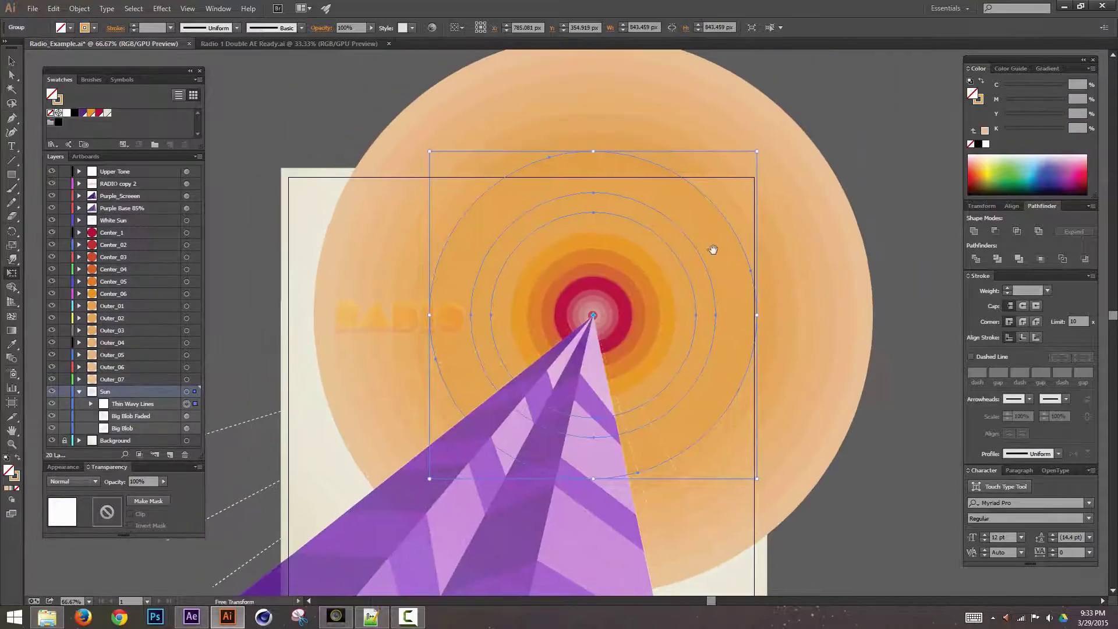
pyautogui.hotkey('ctrl', '=')
pyautogui.hotkey('ctrl', '=')
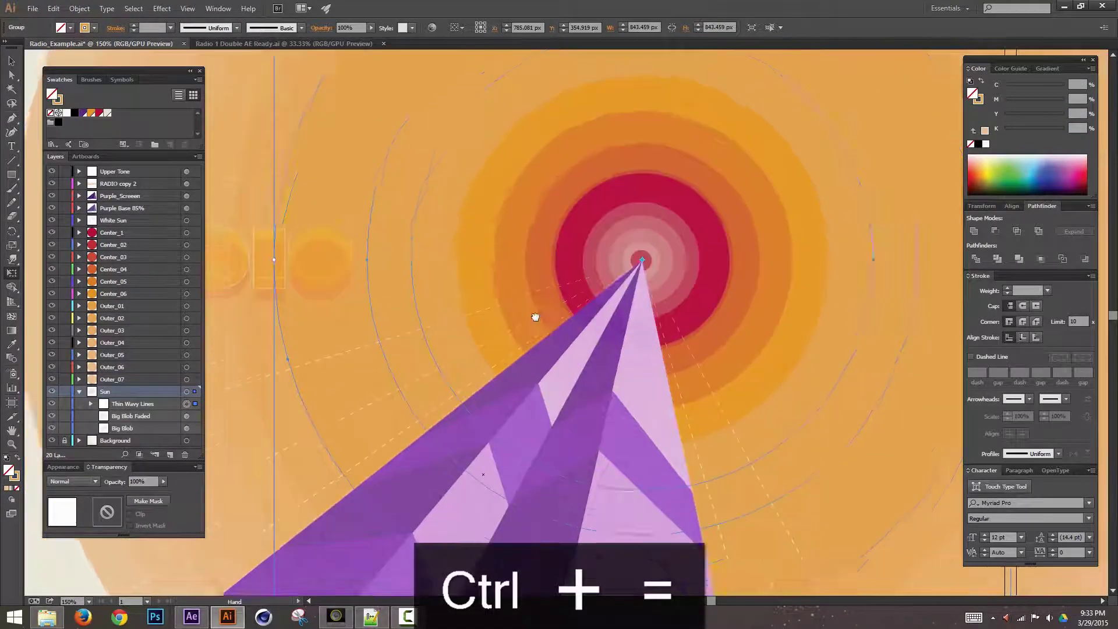
pyautogui.moveTo(535, 317); pyautogui.dragTo(541, 273)
pyautogui.moveTo(113, 398); pyautogui.dragTo(114, 227)
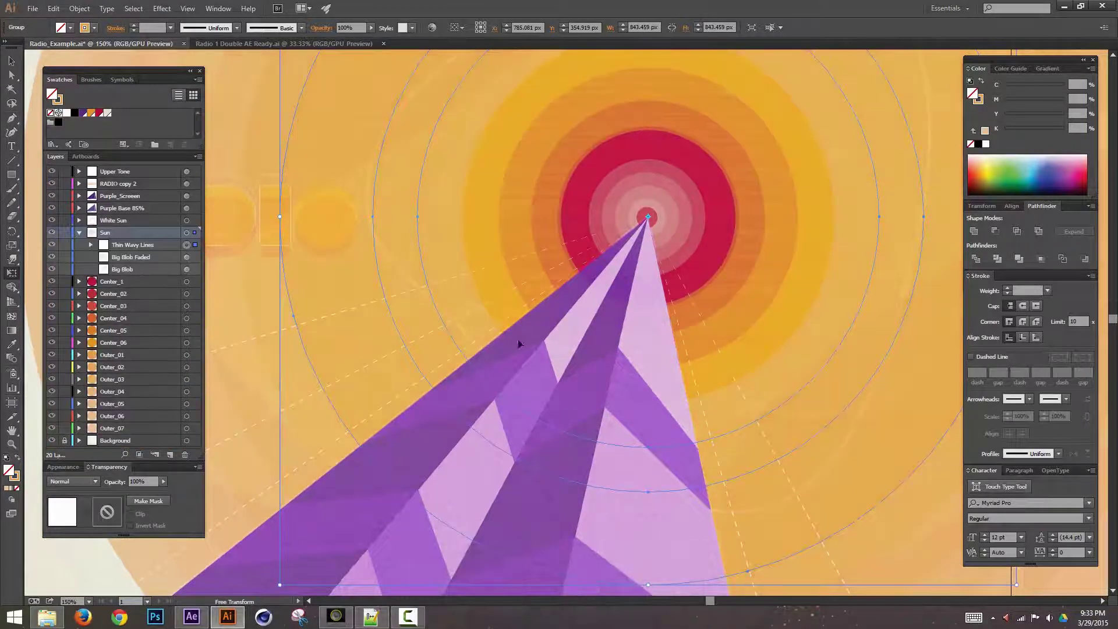
# Examine the Sun layer's wavy lines and blobs around the rings, toggling the layer's visibility and selecting all its artwork
pyautogui.moveTo(524, 219); pyautogui.dragTo(443, 119)
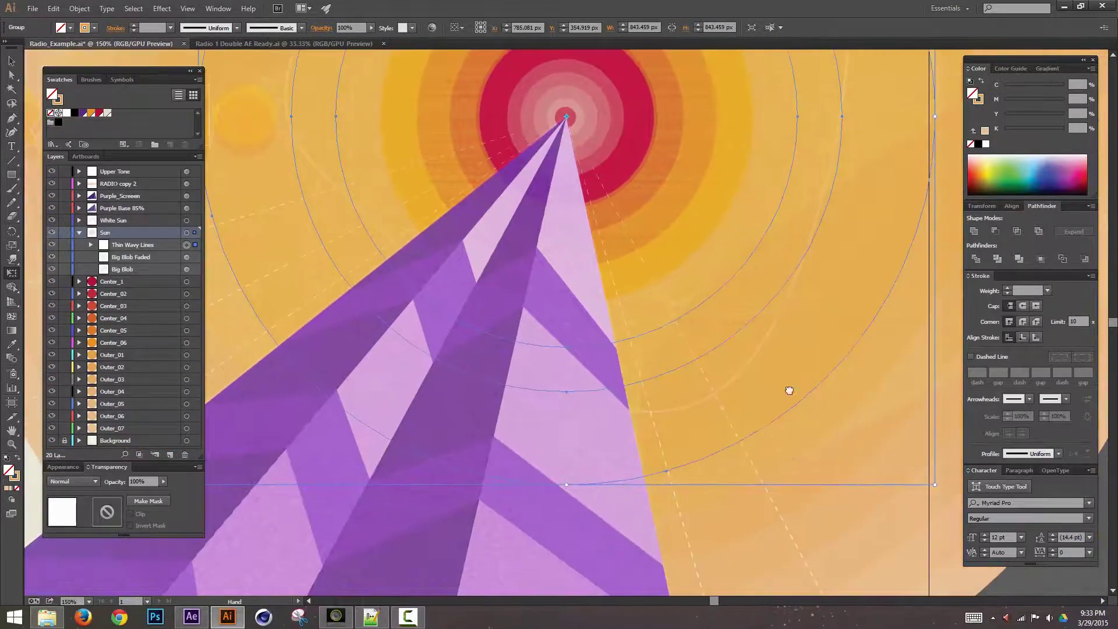
pyautogui.moveTo(789, 390); pyautogui.dragTo(627, 510)
pyautogui.moveTo(706, 172); pyautogui.dragTo(978, 259)
pyautogui.moveTo(711, 359); pyautogui.dragTo(682, 327)
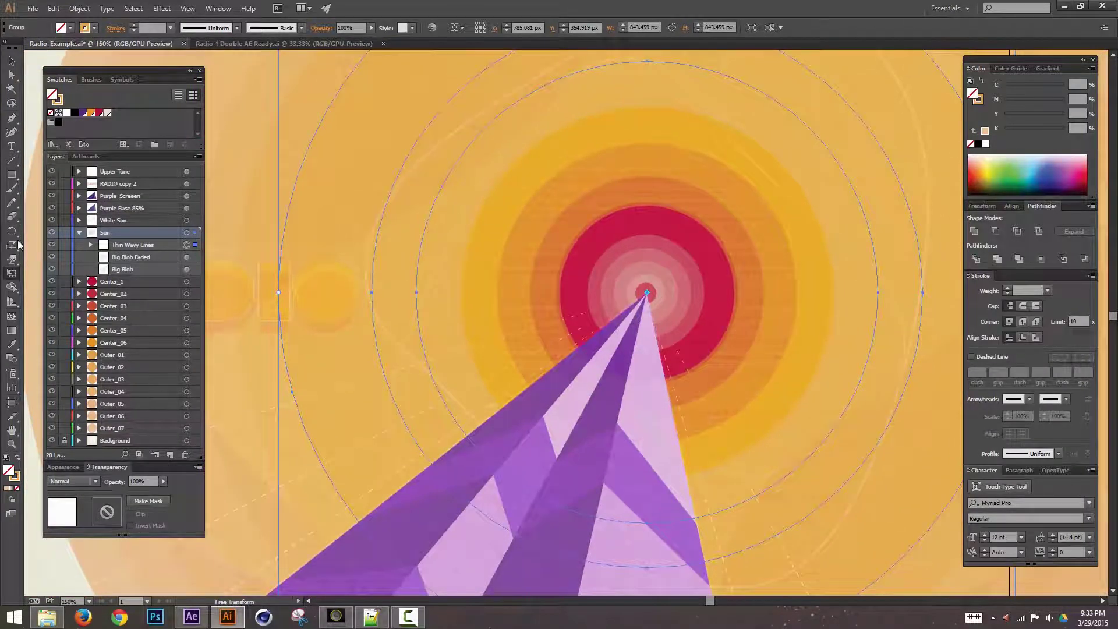
pyautogui.click(52, 232)
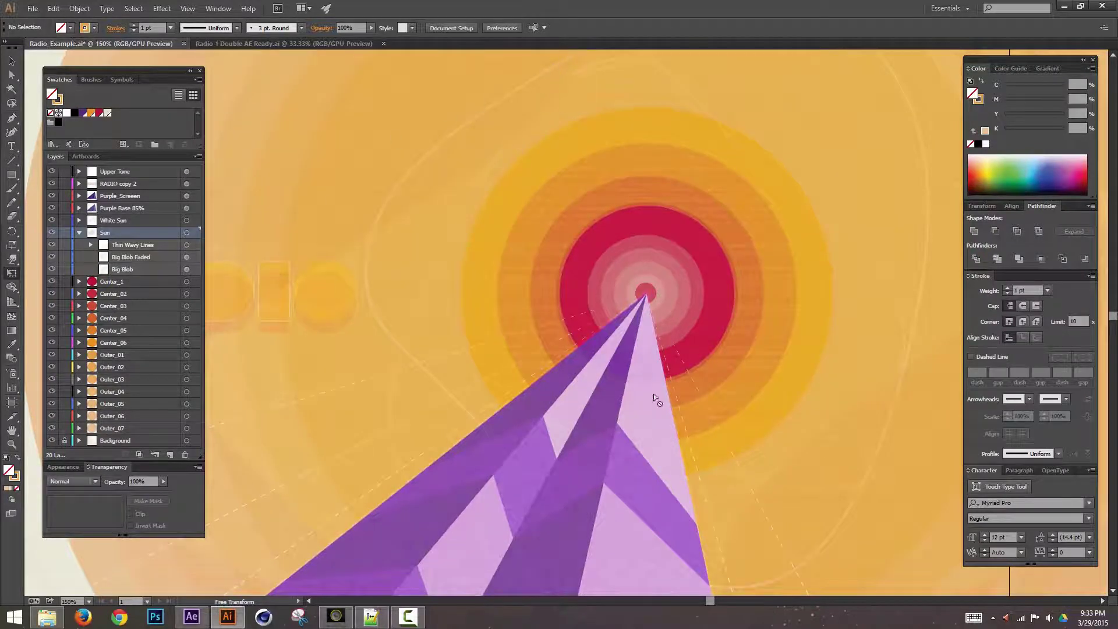
pyautogui.click(187, 233)
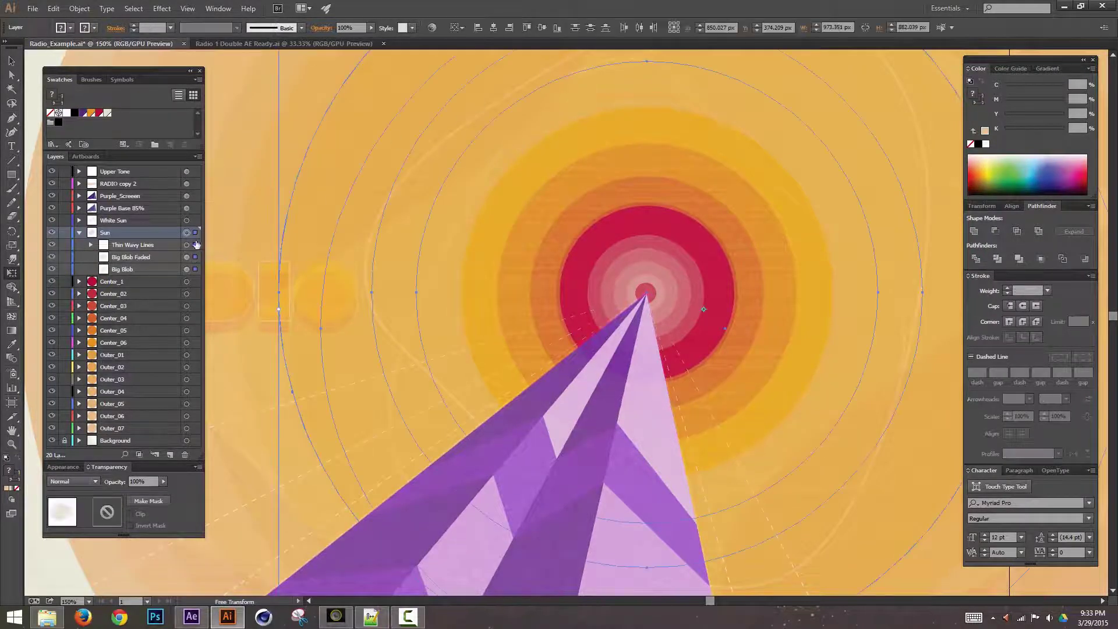
pyautogui.press('space')
pyautogui.moveTo(880, 202); pyautogui.dragTo(831, 142)
pyautogui.moveTo(770, 512); pyautogui.dragTo(561, 319)
pyautogui.moveTo(391, 117); pyautogui.dragTo(652, 279)
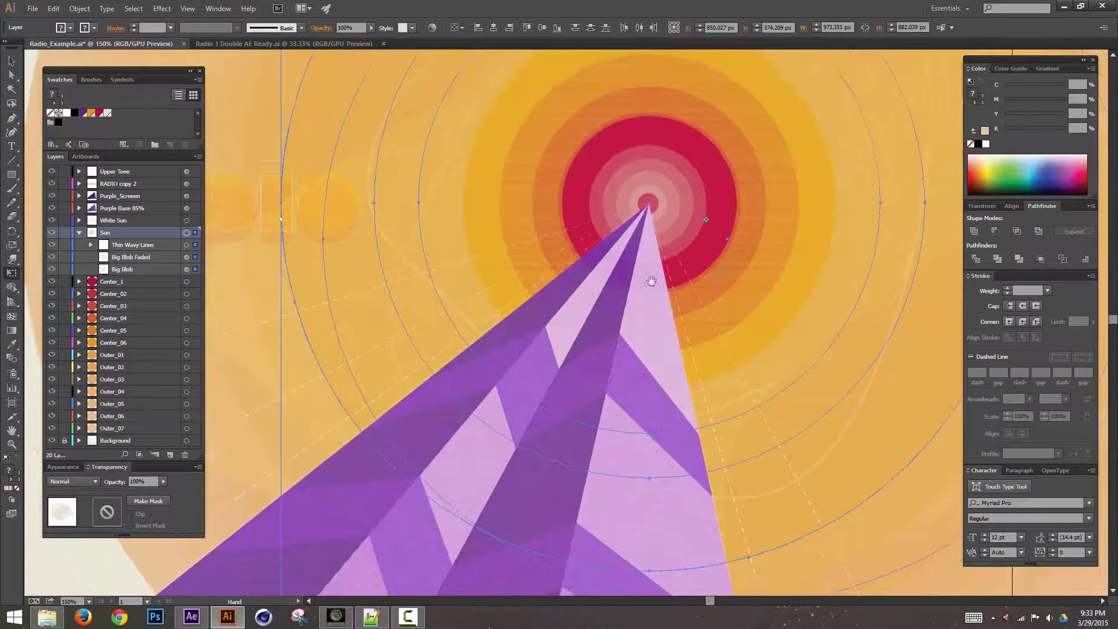
pyautogui.moveTo(573, 232); pyautogui.dragTo(552, 414)
pyautogui.moveTo(595, 259); pyautogui.dragTo(557, 341)
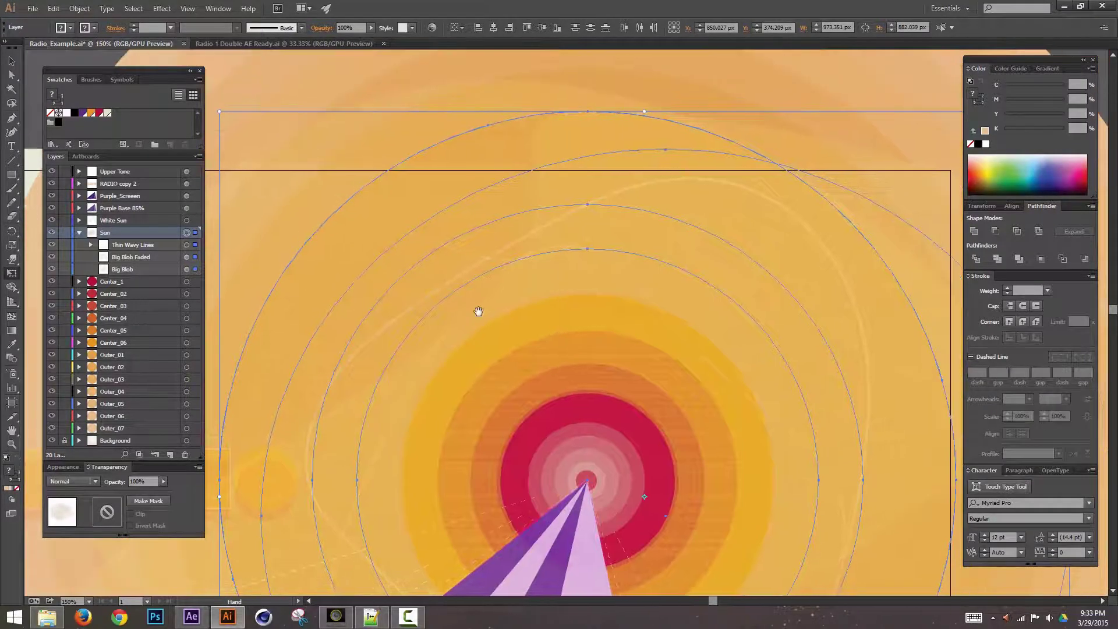
pyautogui.moveTo(697, 392); pyautogui.dragTo(729, 211)
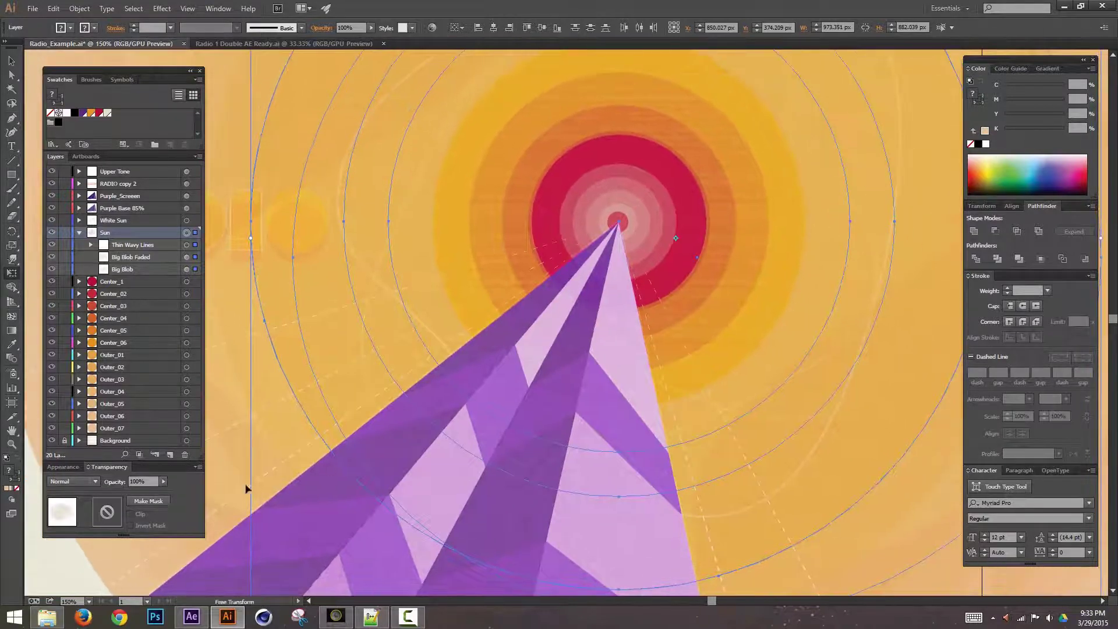
# Display the full appearance attributes of the Skinny path in Thin Wavy Lines and toggle its Warp: Fish effect
pyautogui.click(63, 467)
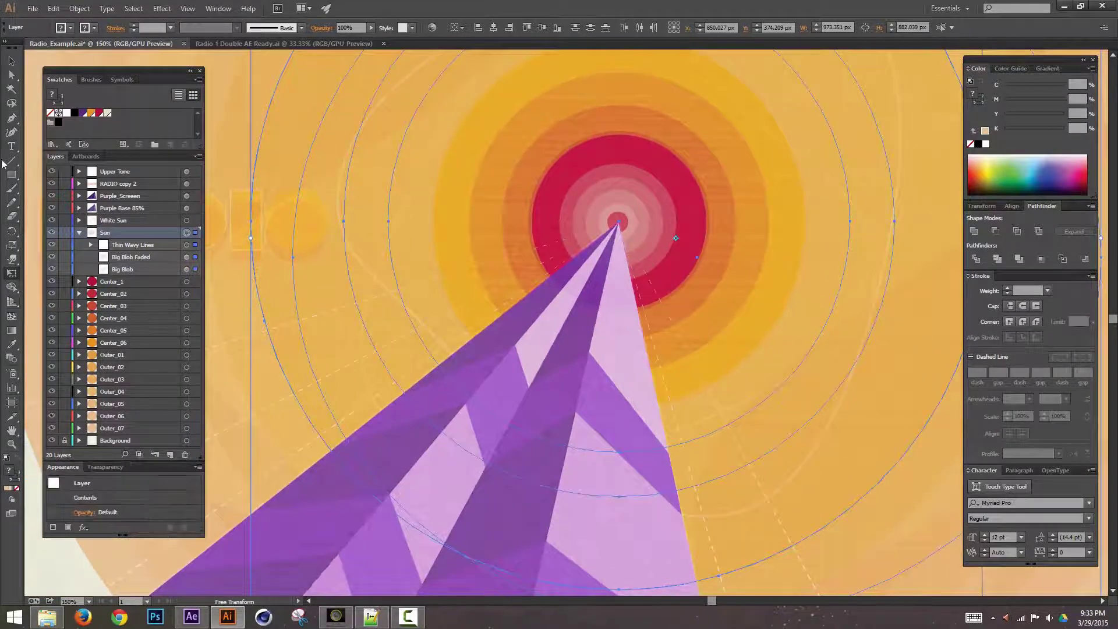
pyautogui.moveTo(195, 535); pyautogui.dragTo(195, 579)
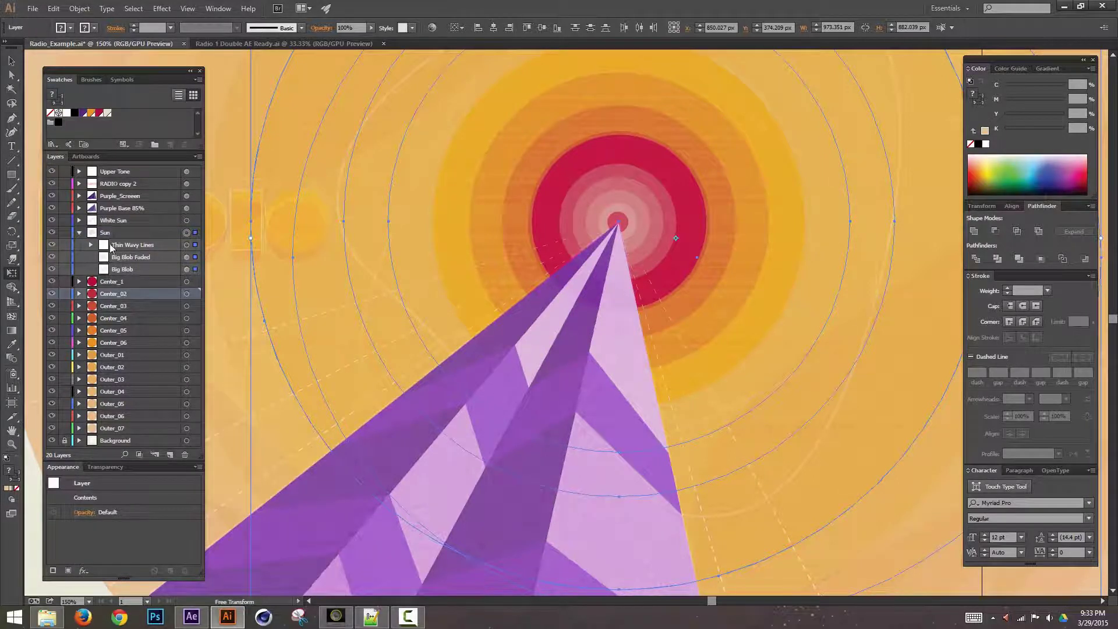
pyautogui.click(91, 244)
pyautogui.click(179, 256)
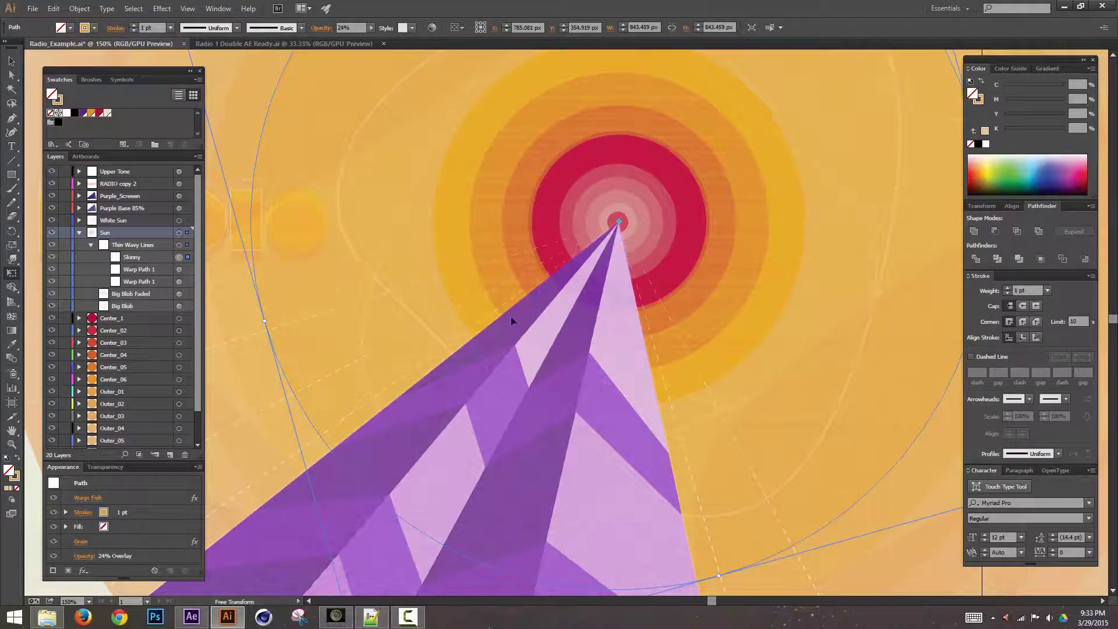
pyautogui.moveTo(524, 376); pyautogui.dragTo(526, 423)
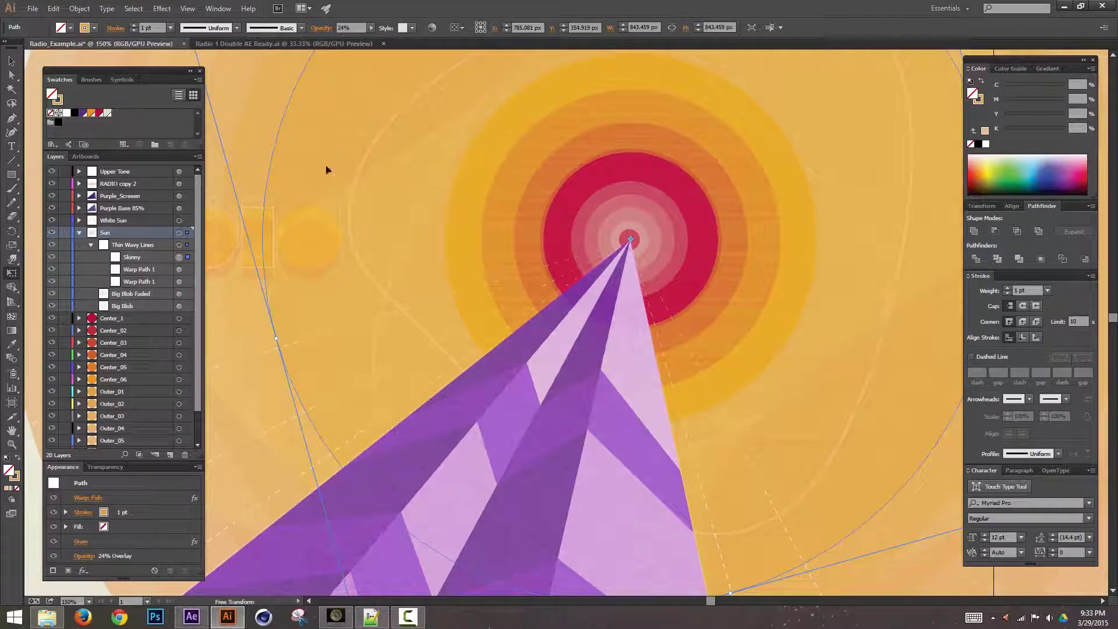
pyautogui.click(53, 499)
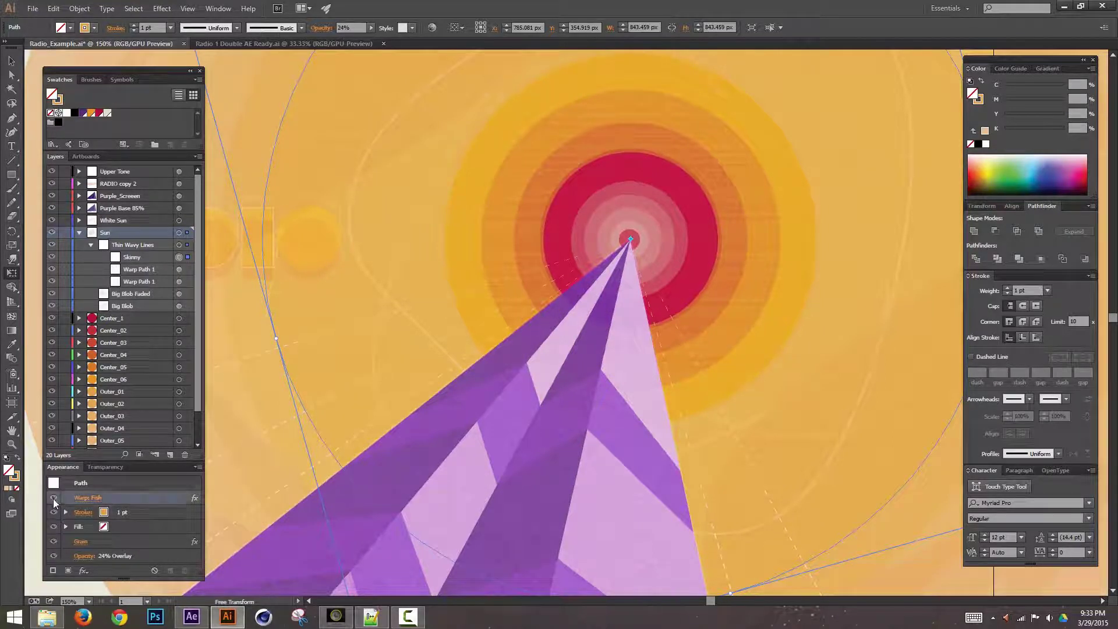
# Inspect both Warp Path 1 items, turn off the lower one's Warp effect, and hide the selection edges to compare its shape
pyautogui.click(178, 269)
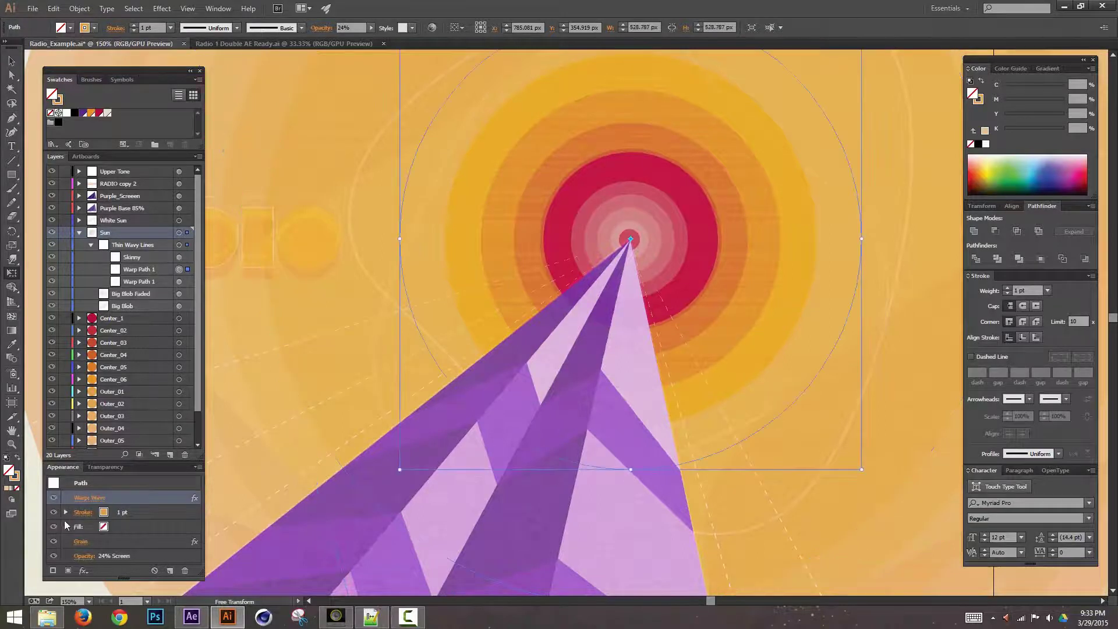
pyautogui.click(178, 281)
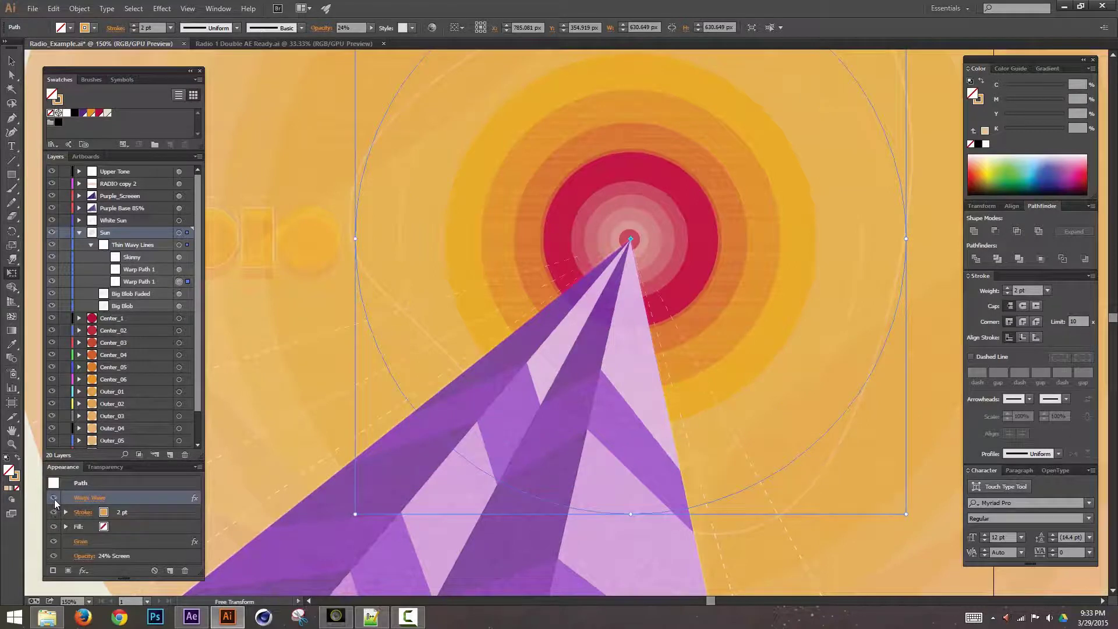
pyautogui.click(53, 498)
pyautogui.hotkey('ctrl', 'h')
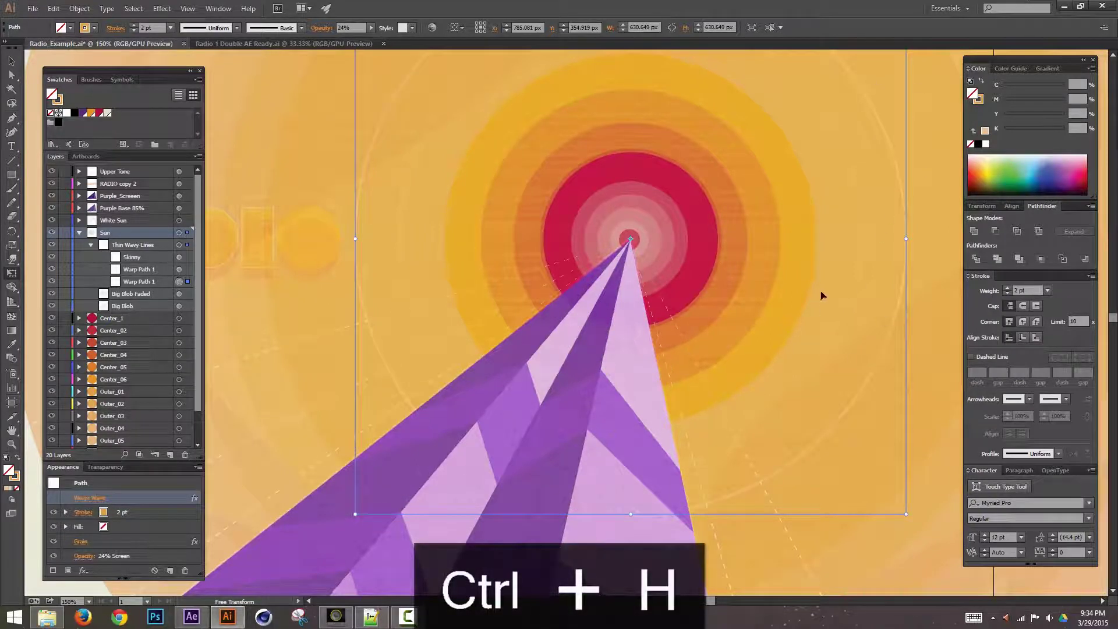
pyautogui.moveTo(798, 175); pyautogui.dragTo(666, 355)
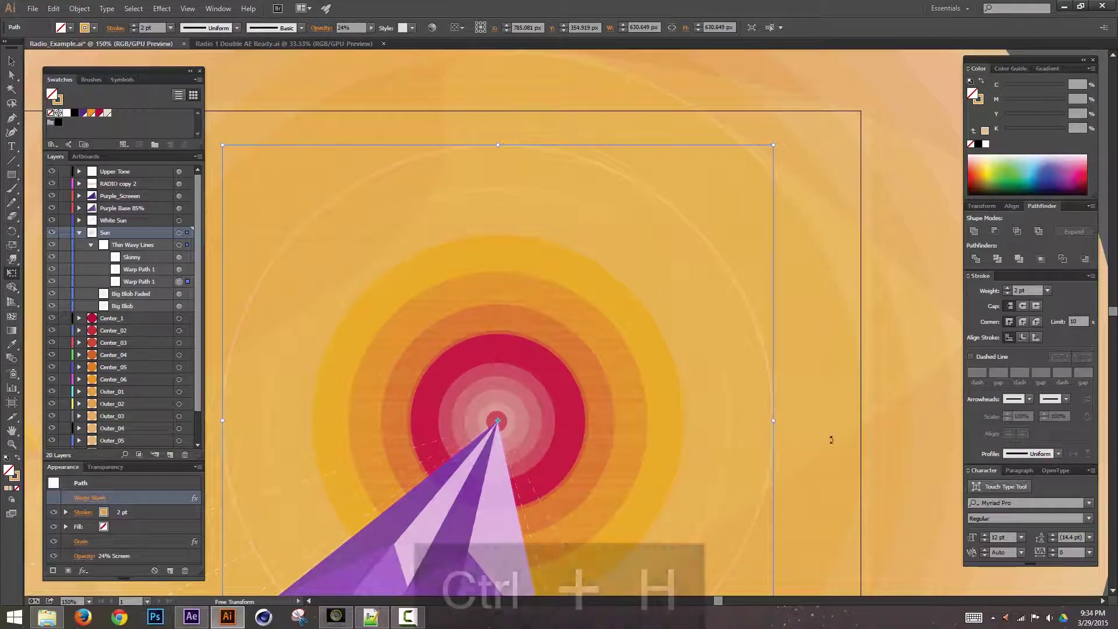
pyautogui.moveTo(621, 402); pyautogui.dragTo(848, 395)
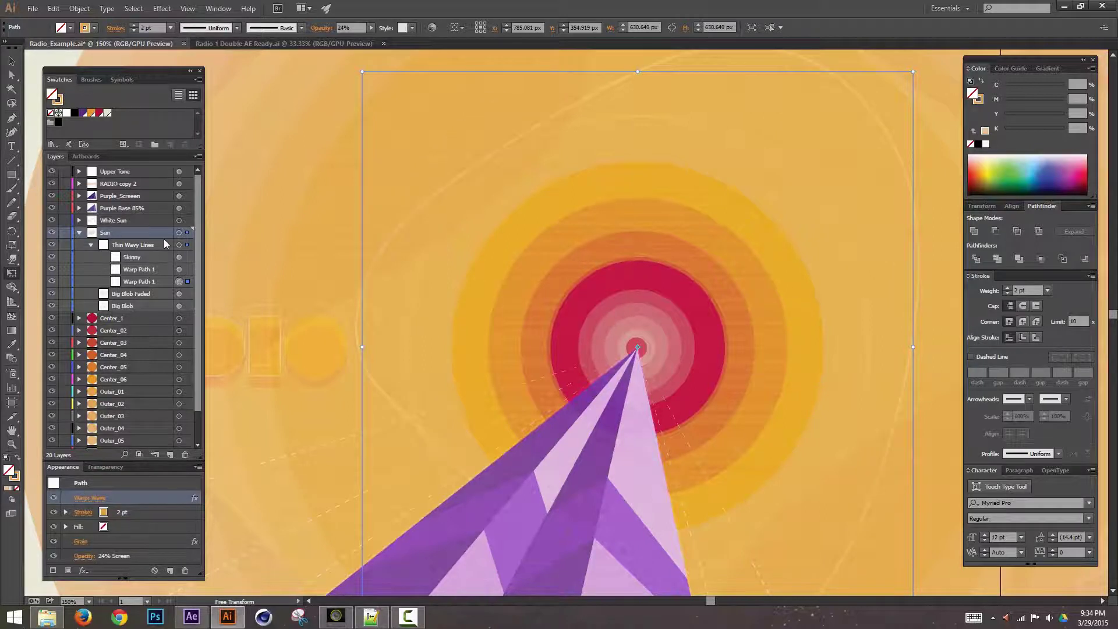
# Toggle the Warp effects on the upper Warp Path 1 and the Skinny path to compare their shapes
pyautogui.click(179, 269)
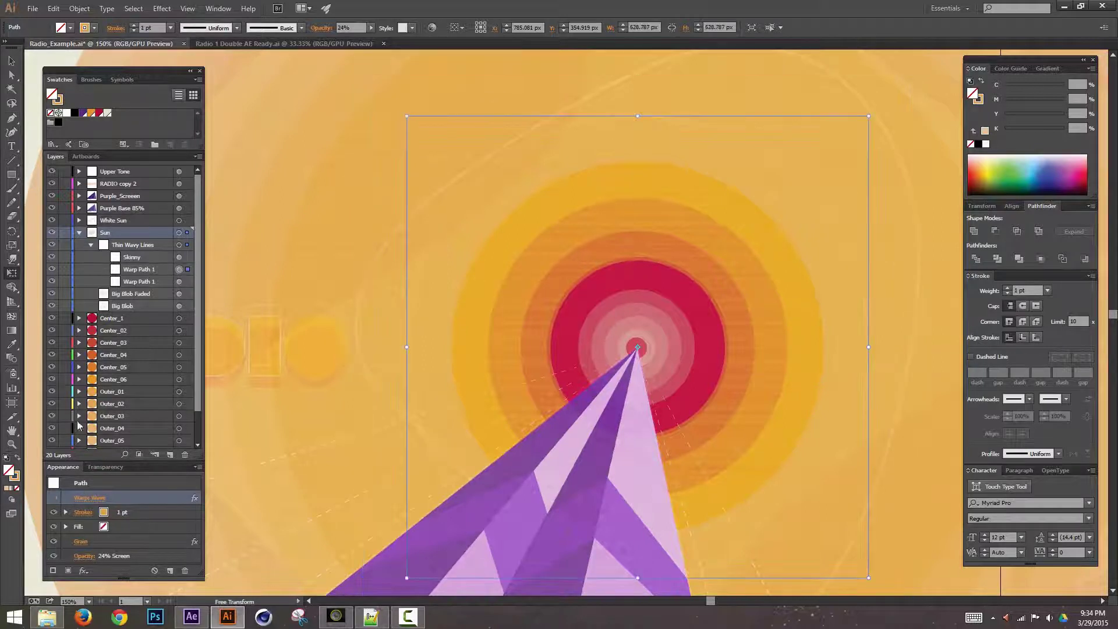
pyautogui.click(53, 497)
pyautogui.click(178, 257)
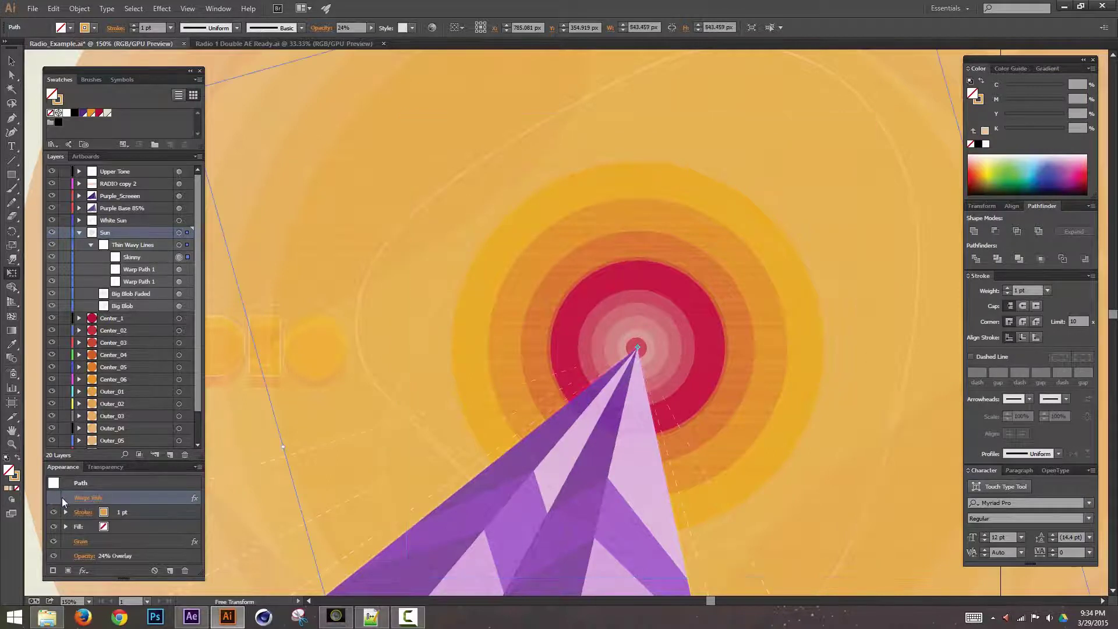
pyautogui.click(53, 498)
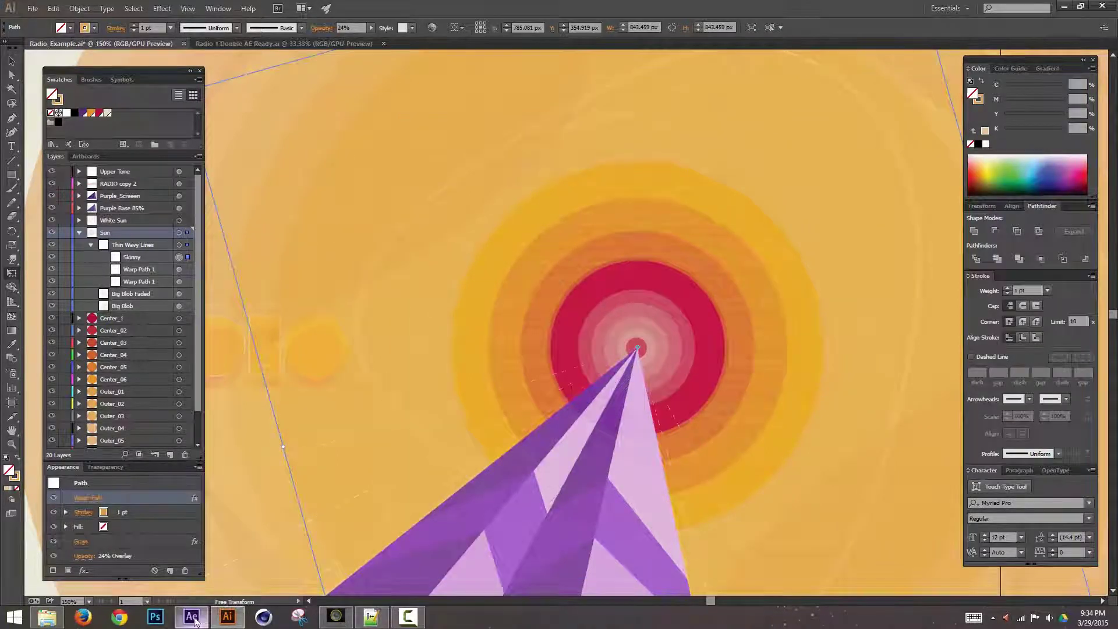
# Switch to After Effects and view the sun's center in the RadioFinal composition at 100% magnification
pyautogui.click(191, 616)
pyautogui.hotkey('ctrl', '=')
pyautogui.hotkey('ctrl', '=')
pyautogui.hotkey('ctrl', '=')
pyautogui.hotkey('ctrl', '=')
pyautogui.hotkey('ctrl', '=')
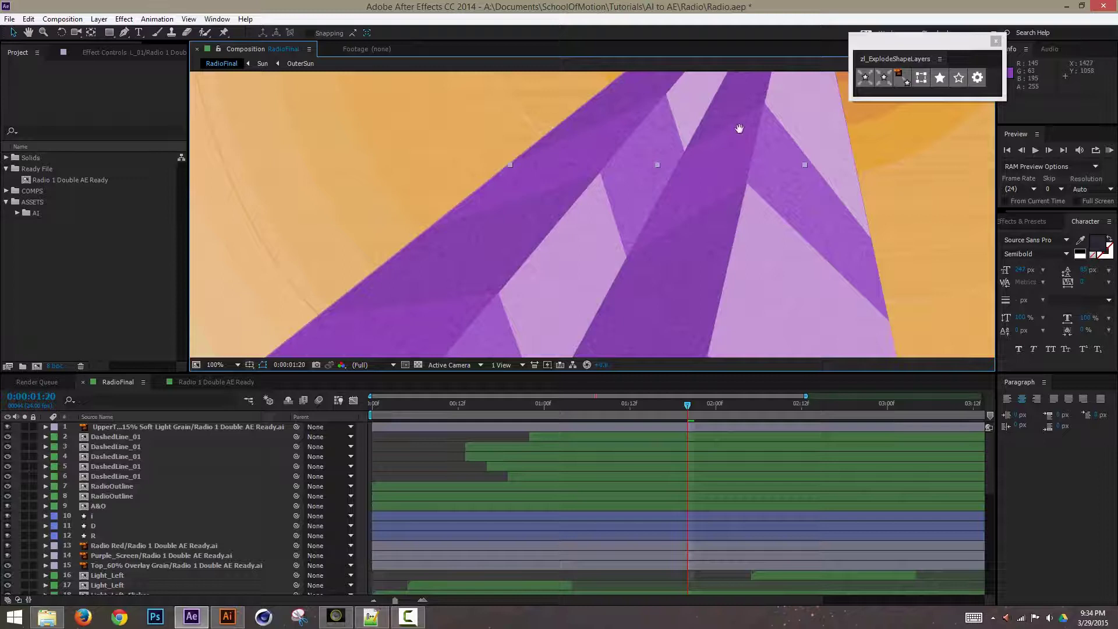
pyautogui.moveTo(740, 129); pyautogui.dragTo(639, 291)
pyautogui.moveTo(667, 204); pyautogui.dragTo(693, 197)
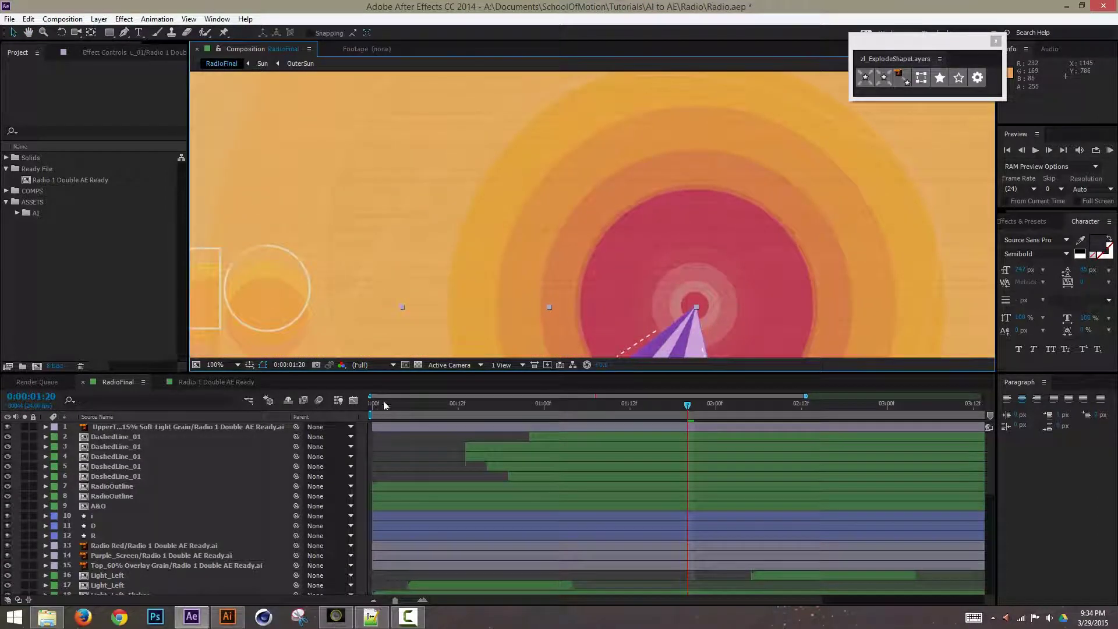
# Set the RadioFinal preview resolution to Quarter and scrub to 0:00:01:06 to review the sun animation
pyautogui.moveTo(645, 412); pyautogui.dragTo(487, 415)
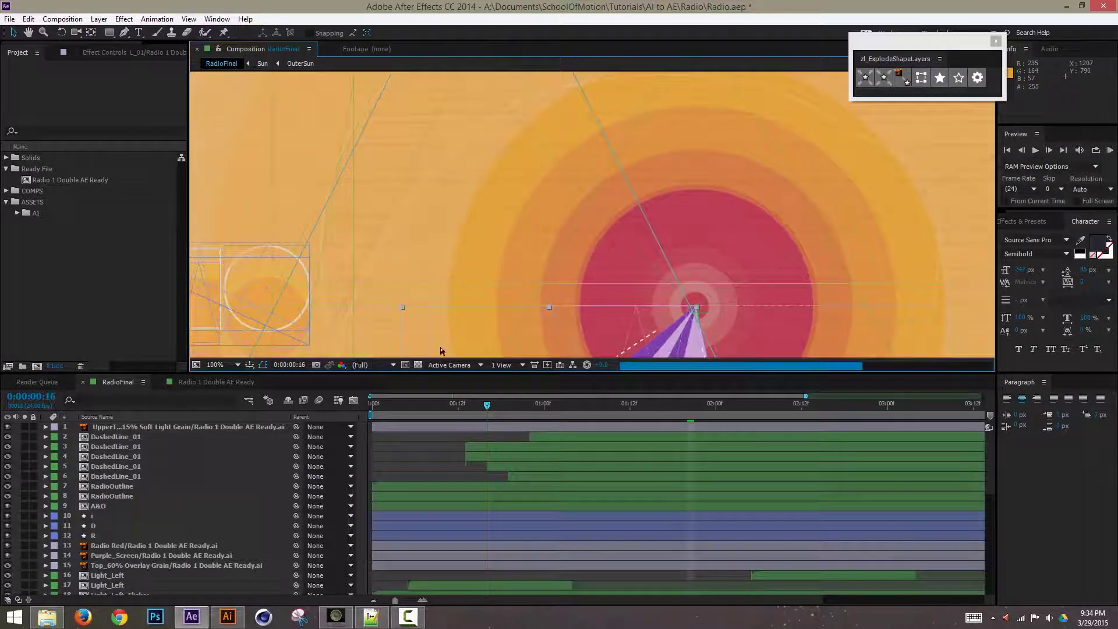
pyautogui.click(391, 365)
pyautogui.click(390, 434)
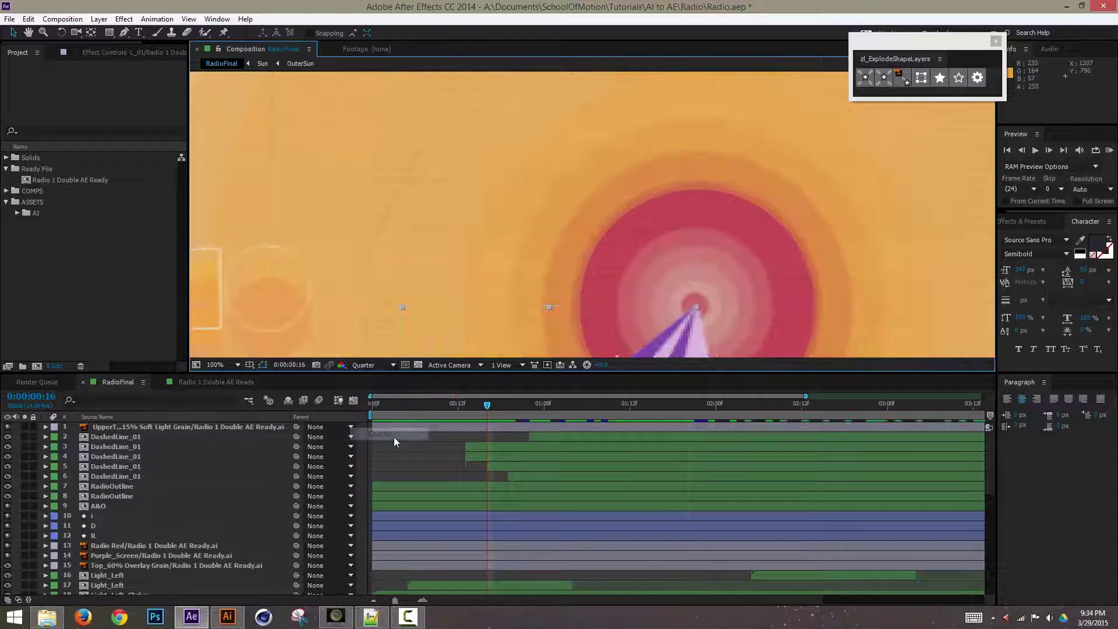
pyautogui.moveTo(477, 408); pyautogui.dragTo(585, 470)
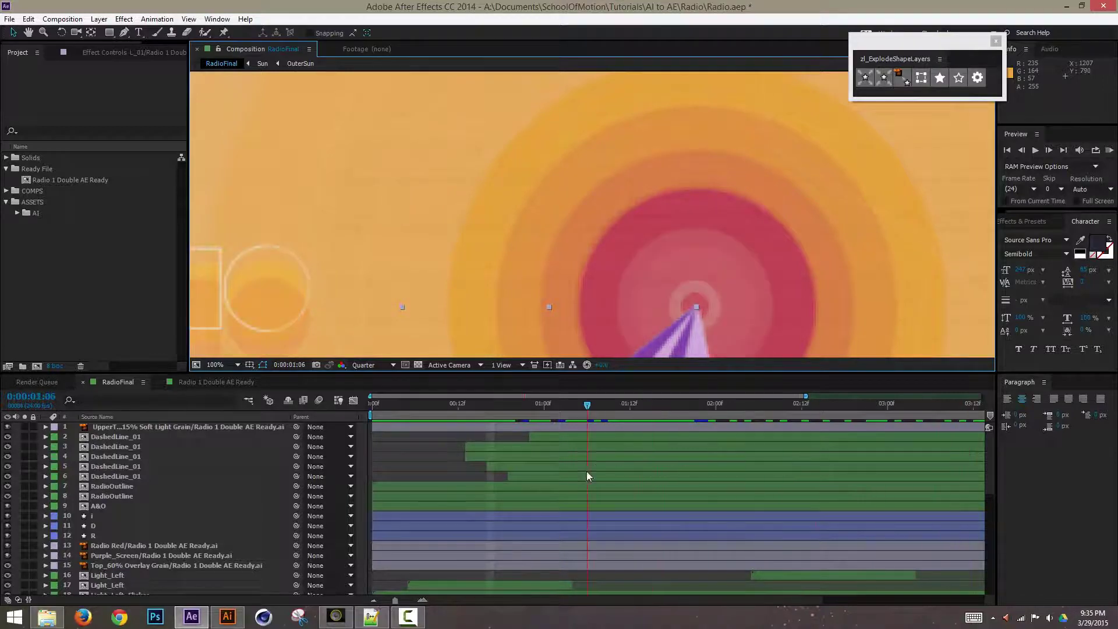
# Scrub the RadioFinal composition to 0:00:01:02 to review the sun's rings above its center
pyautogui.moveTo(955, 245); pyautogui.dragTo(810, 292)
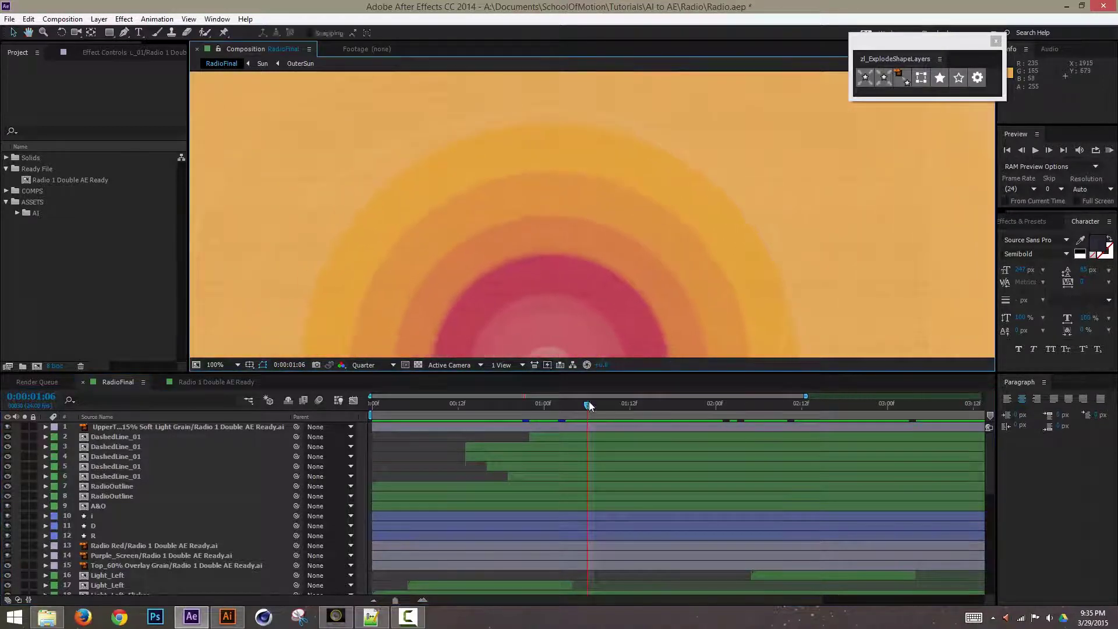
pyautogui.moveTo(589, 406); pyautogui.dragTo(564, 442)
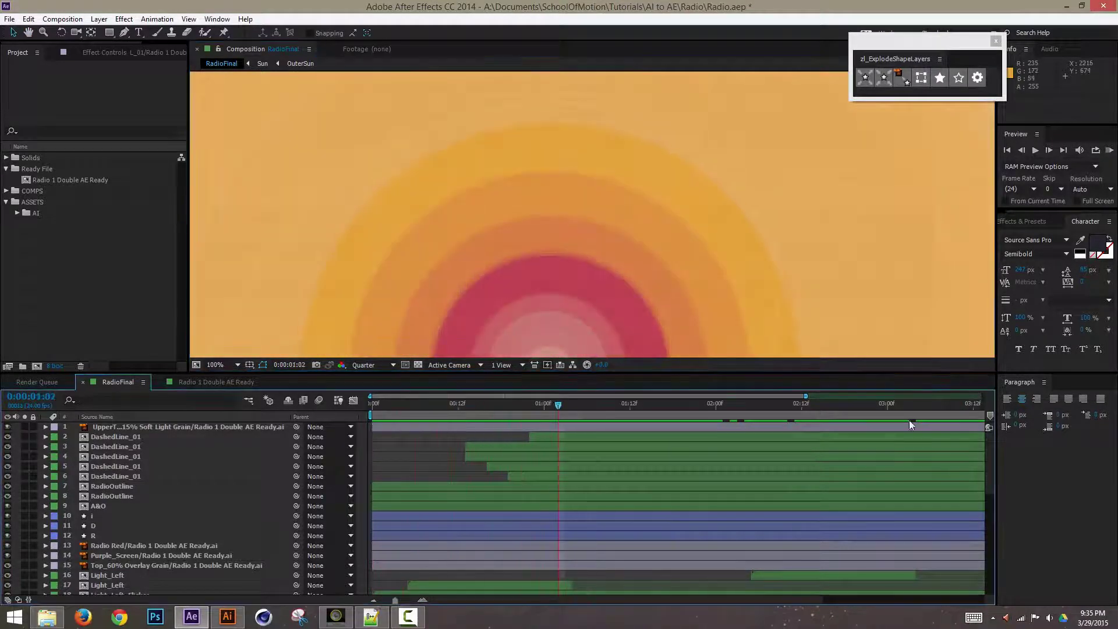
# Open the SkinnyMatte precomposition from RadioFinal and scrub to 0:00:00:00 to review its path shape
pyautogui.moveTo(988, 442); pyautogui.dragTo(1009, 477)
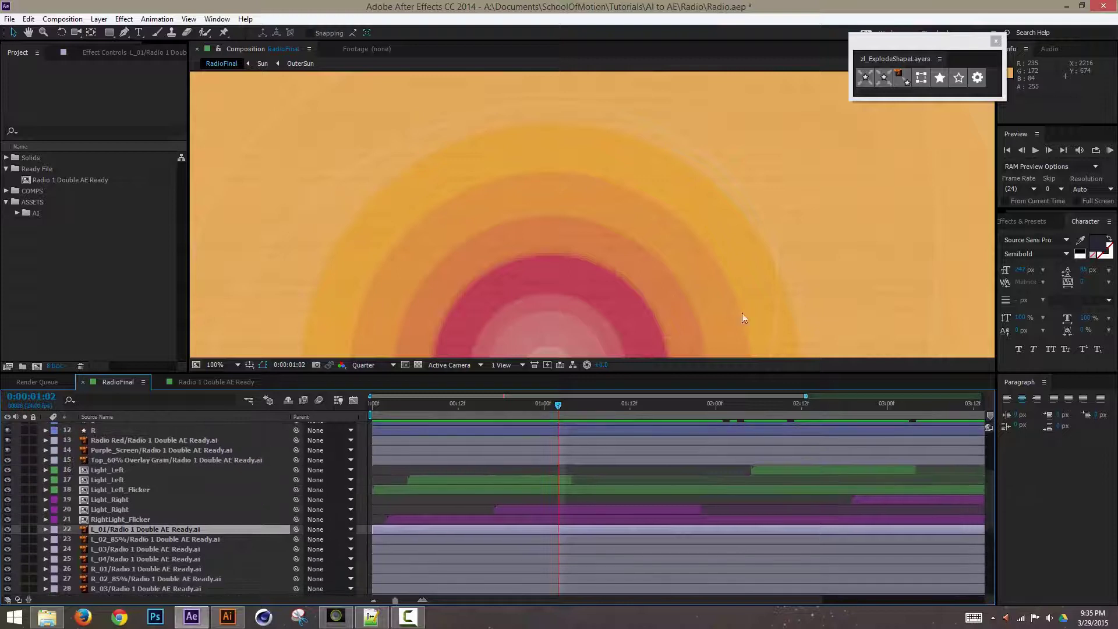
pyautogui.scroll(-6, 990, 478)
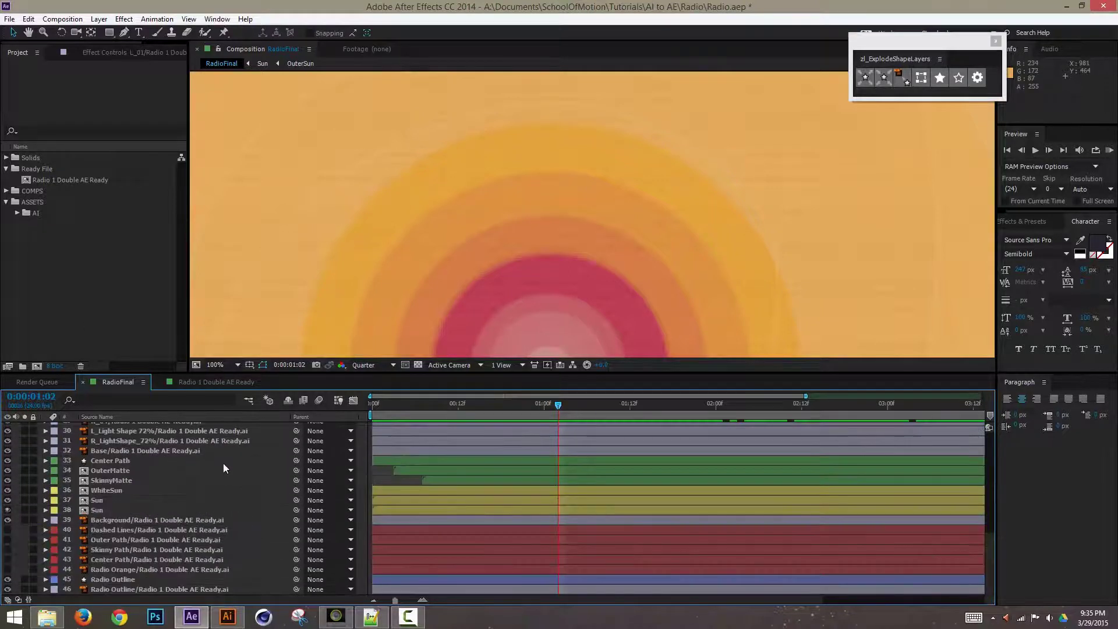
pyautogui.click(125, 479)
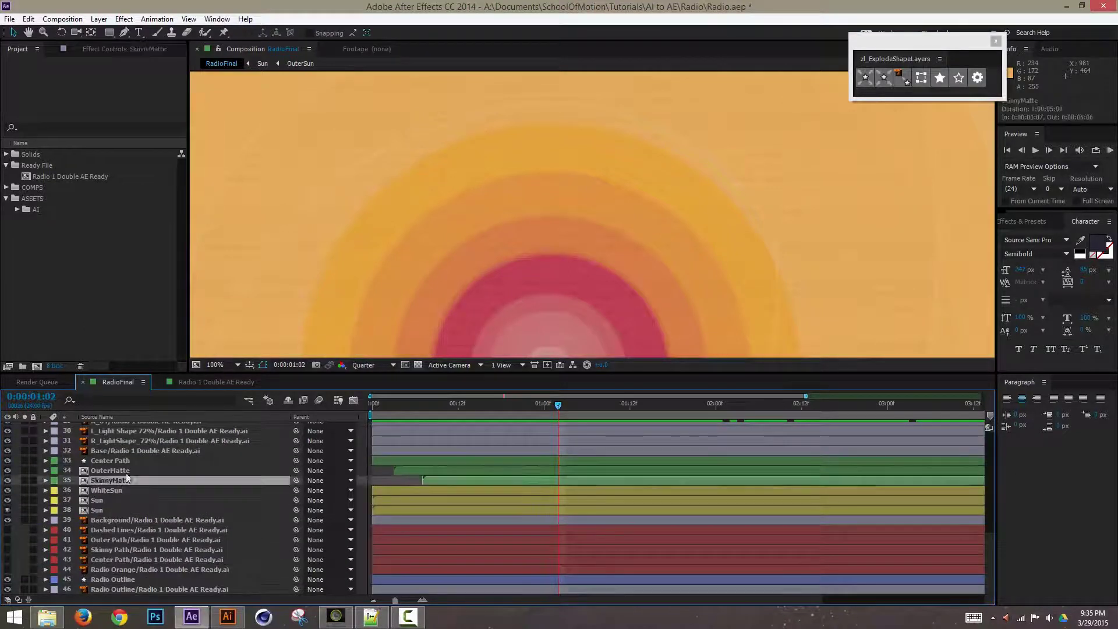
pyautogui.doubleClick(114, 481)
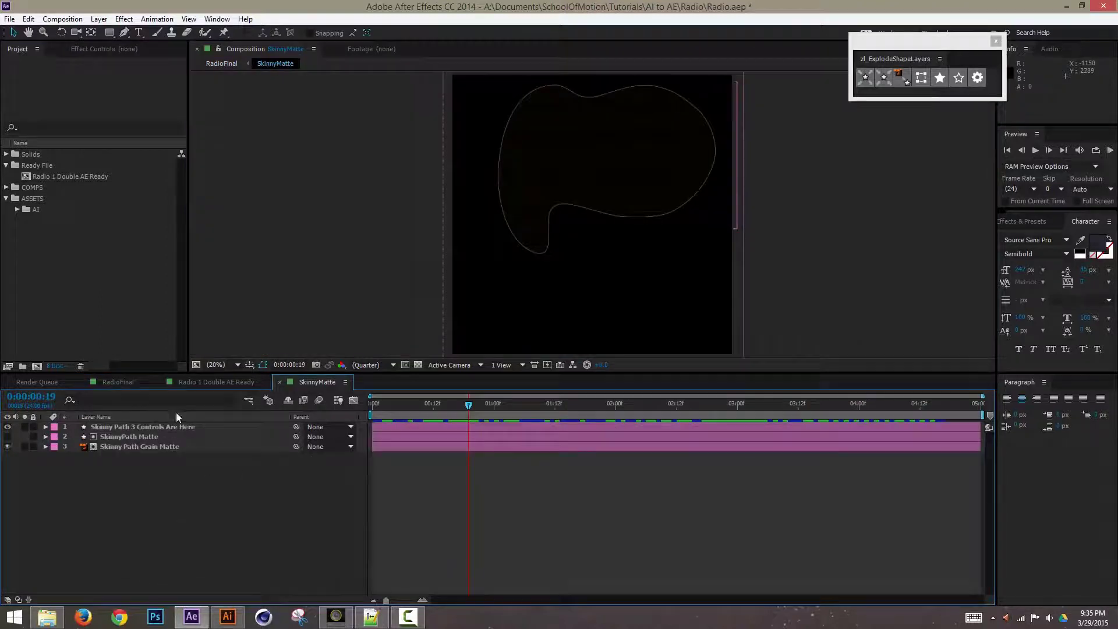
pyautogui.moveTo(462, 406); pyautogui.dragTo(373, 443)
pyautogui.moveTo(472, 446); pyautogui.dragTo(280, 451)
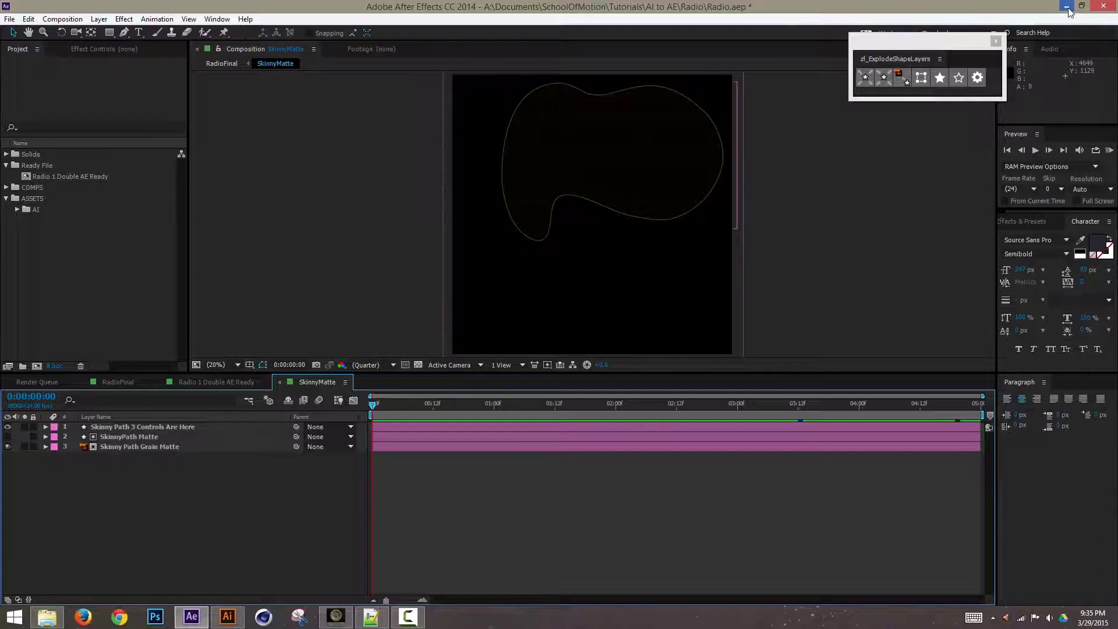
# Switch to Illustrator, show the whole sun in Radio_Example.ai, and collapse the Sun layer
pyautogui.click(227, 616)
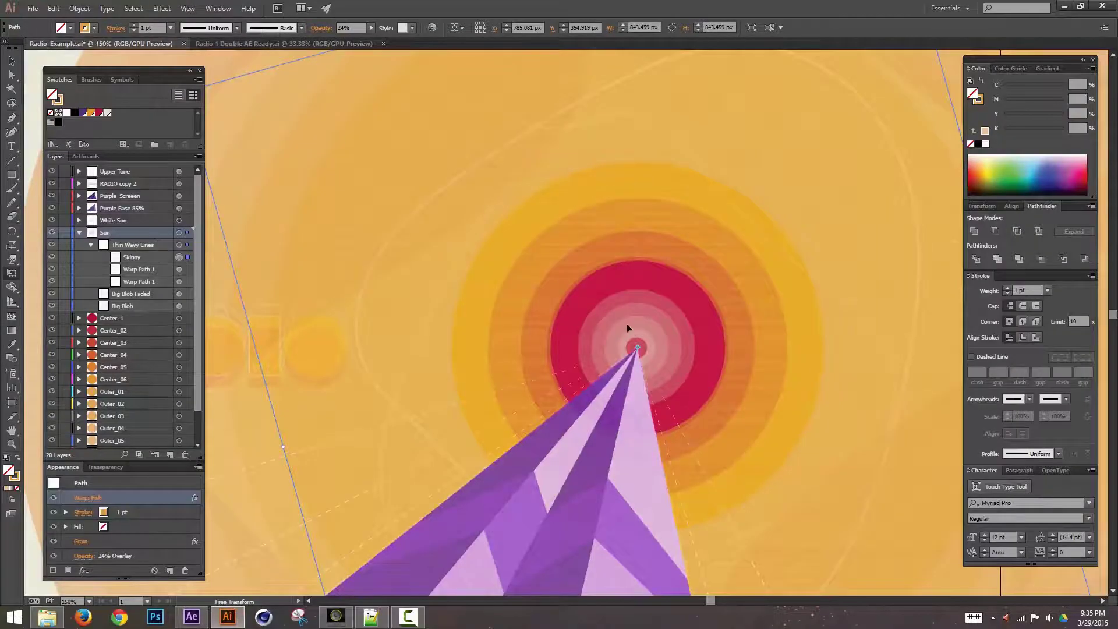
pyautogui.hotkey('ctrl', '-')
pyautogui.hotkey('ctrl', '-')
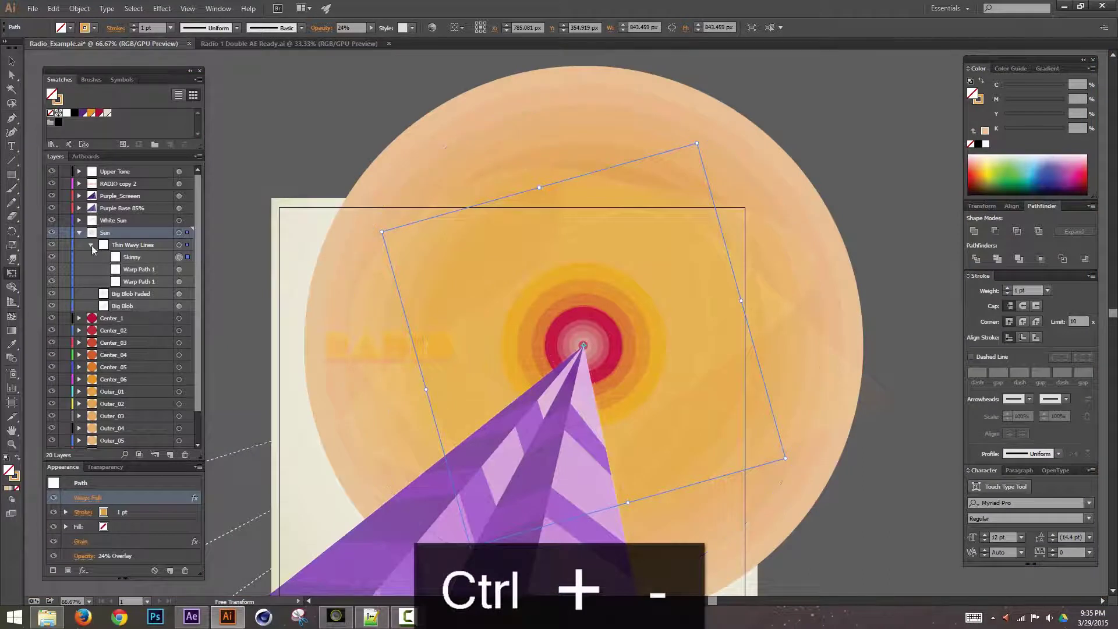
pyautogui.click(80, 233)
# Trace the middle wavy line around the sun with the Pen tool, about 633 px wide and 682 px high
pyautogui.press('p')
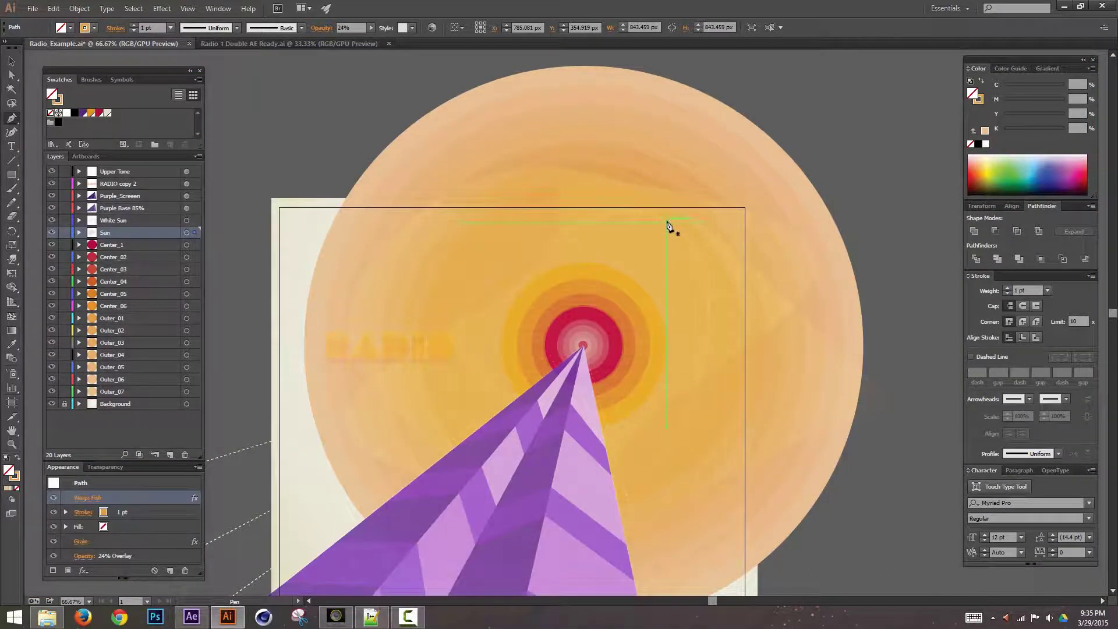
pyautogui.click(531, 250)
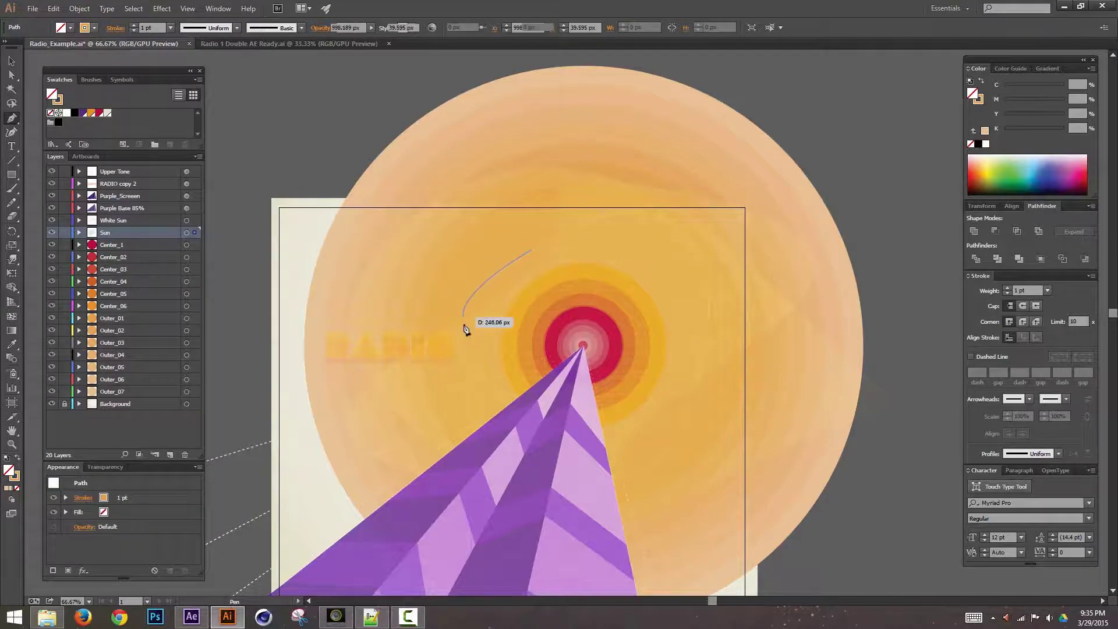
pyautogui.click(462, 325)
pyautogui.moveTo(452, 338); pyautogui.dragTo(462, 348)
pyautogui.press('Escape')
pyautogui.moveTo(638, 473); pyautogui.dragTo(685, 462)
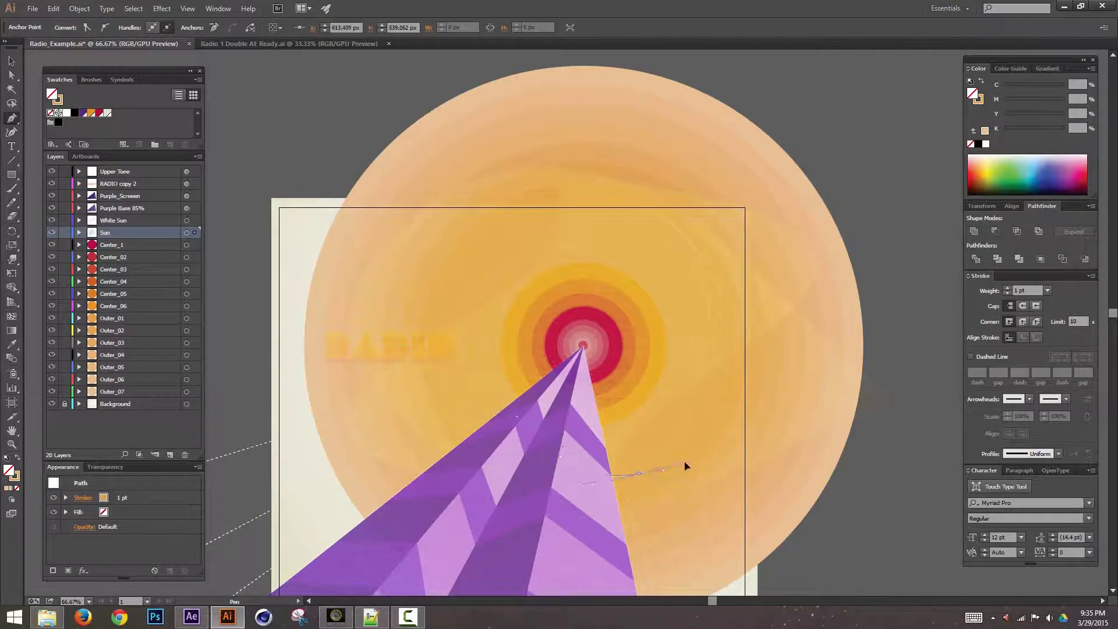
pyautogui.moveTo(706, 325); pyautogui.dragTo(710, 292)
pyautogui.moveTo(668, 229); pyautogui.dragTo(646, 211)
pyautogui.press('v')
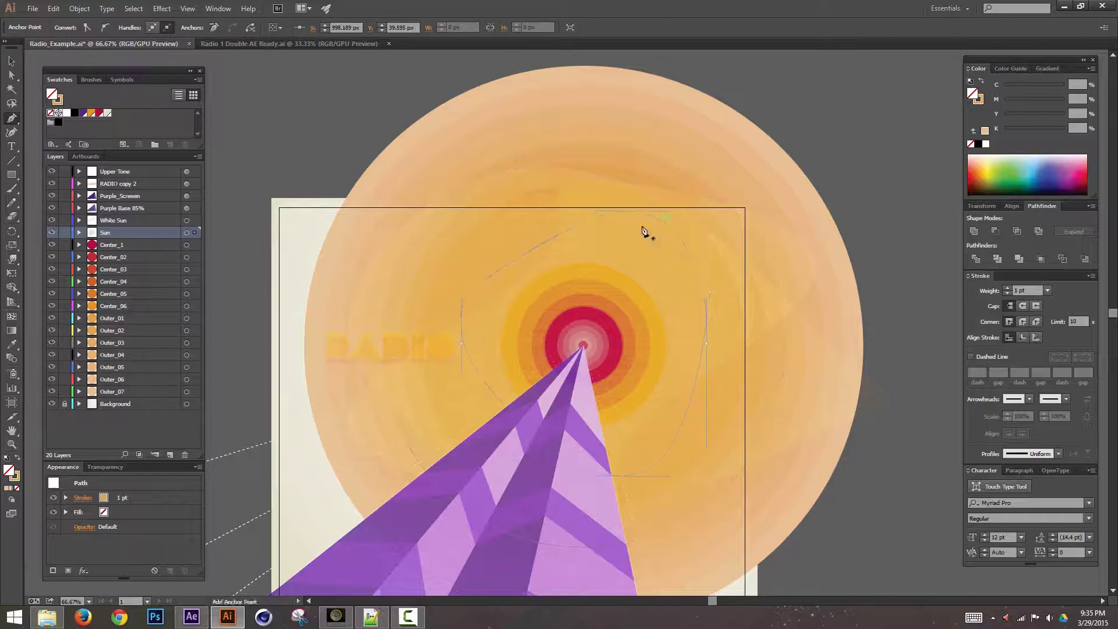
pyautogui.hotkey('ctrl', '=')
pyautogui.hotkey('ctrl', '=')
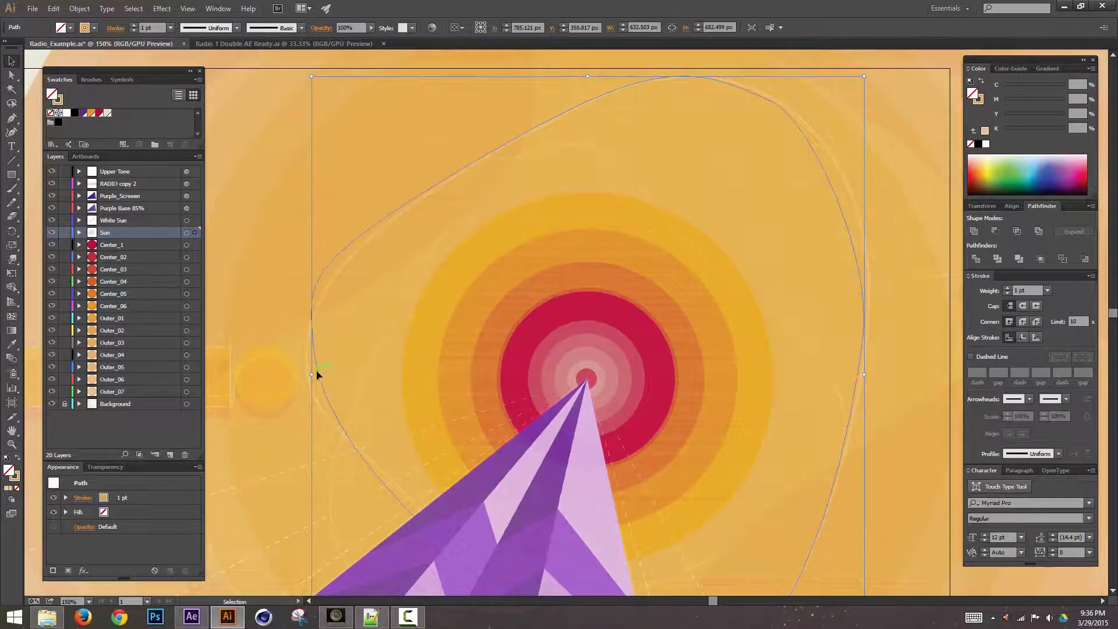
# Lock the Upper Tone layer so its rectangle cannot be selected
pyautogui.click(319, 376)
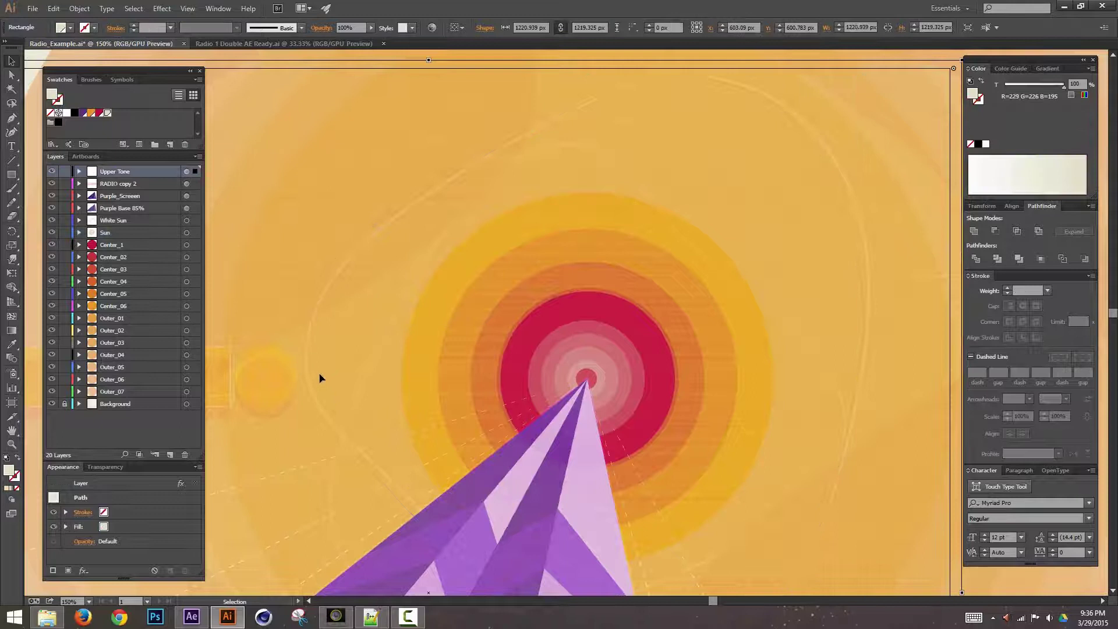
pyautogui.click(79, 172)
pyautogui.click(79, 172)
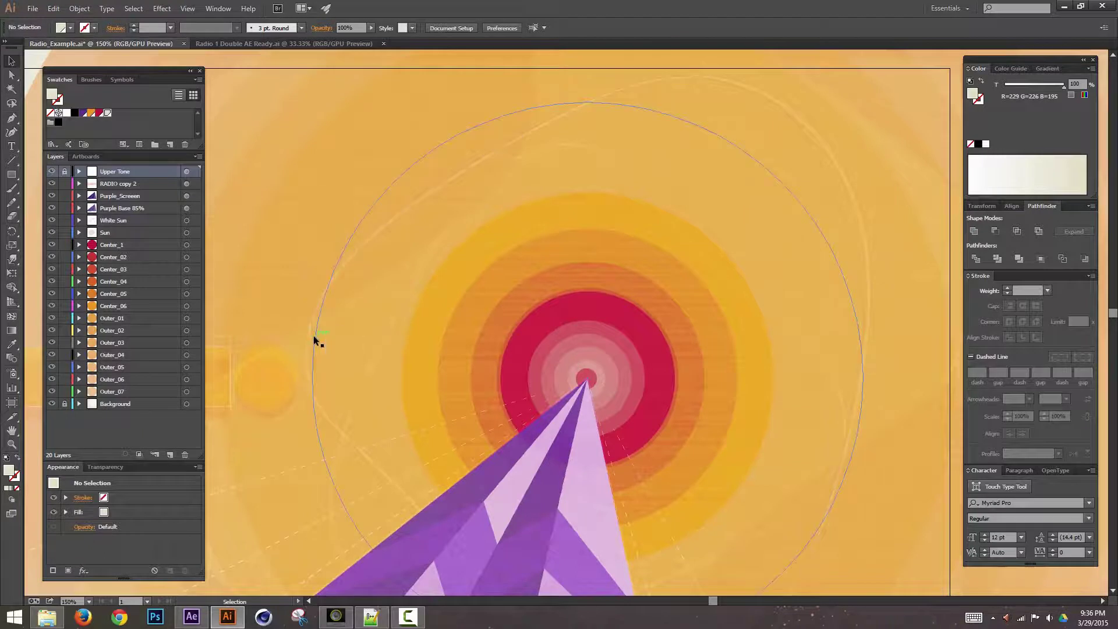
# Select the newly traced path inside the Sun layer and set its stroke weight to 5 pt
pyautogui.click(313, 336)
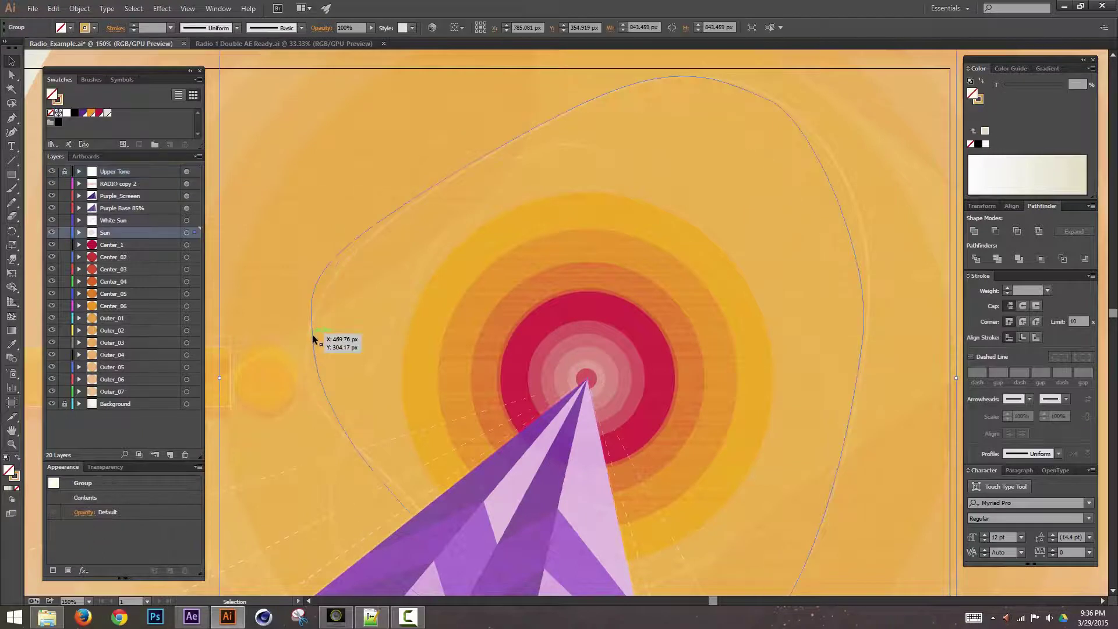
pyautogui.click(79, 232)
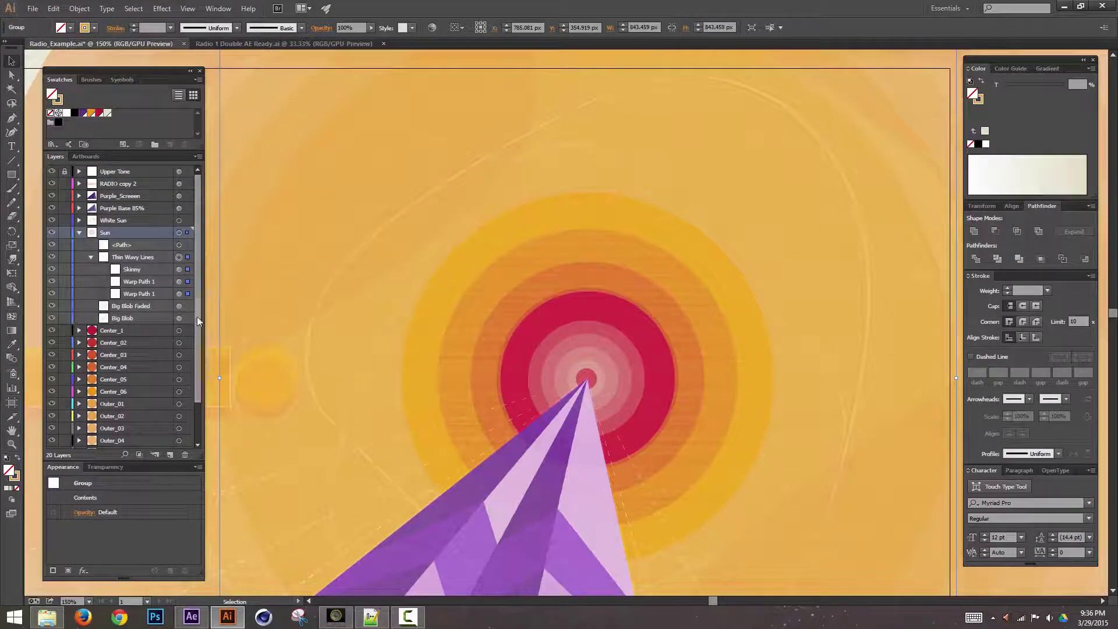
pyautogui.click(185, 244)
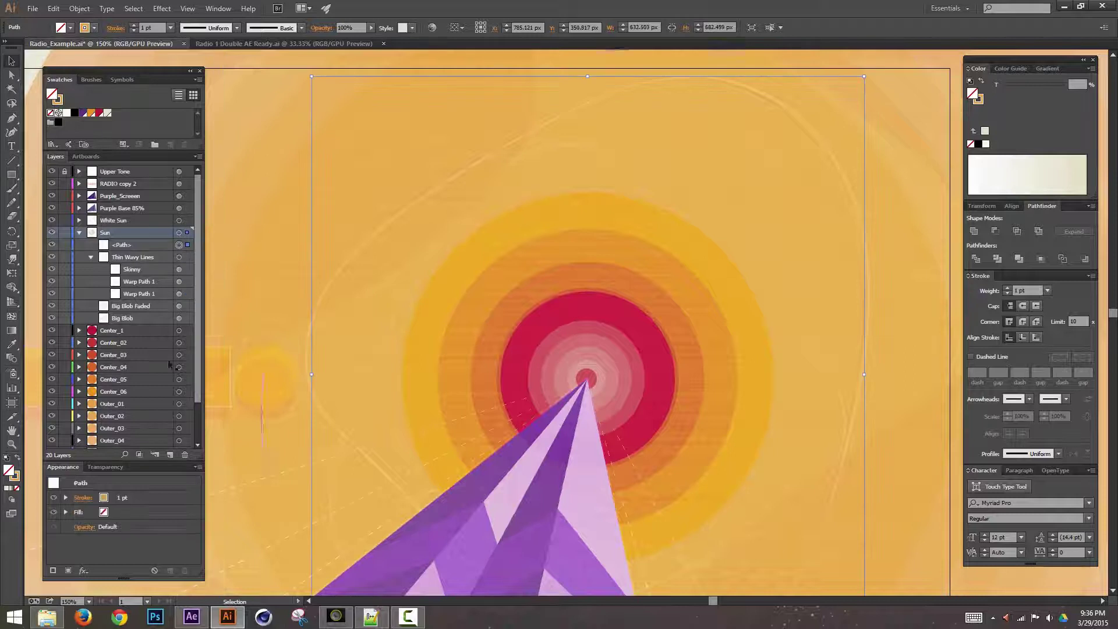
pyautogui.click(17, 476)
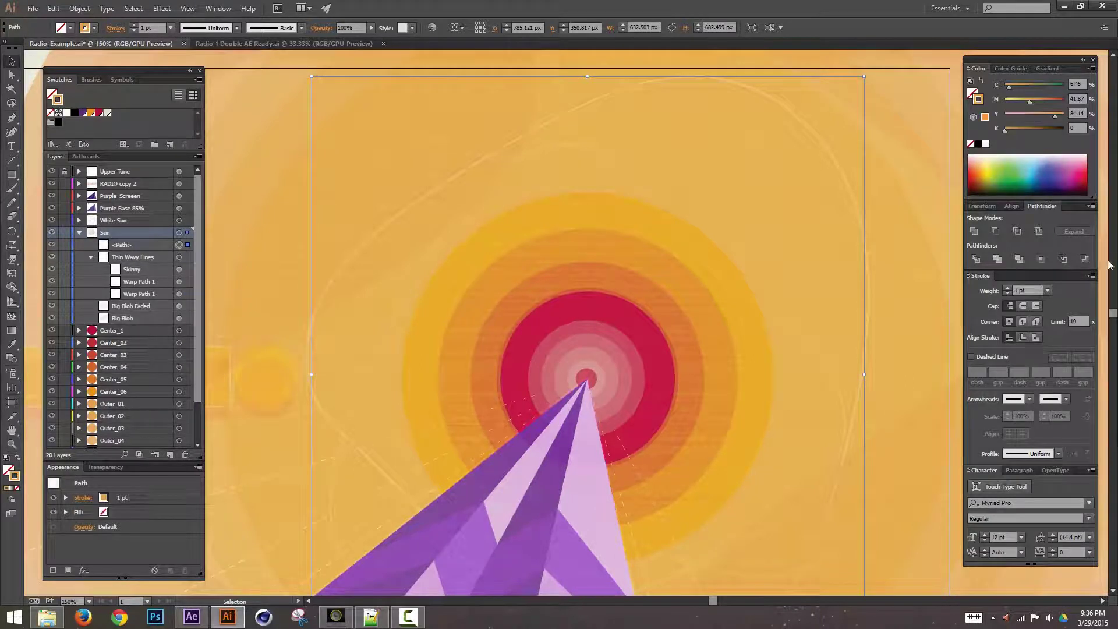
pyautogui.click(1008, 287)
pyautogui.click(1008, 287)
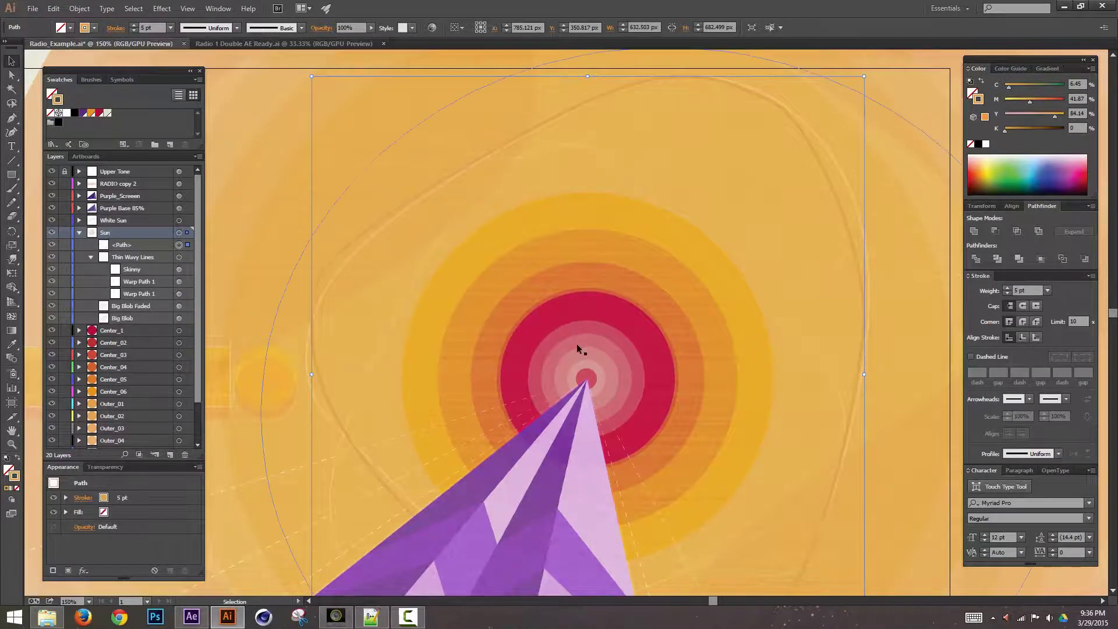
# Lock the Thin Wavy Lines, Big Blob Faded and Big Blob items and show the traced path's selection edges
pyautogui.press('space')
pyautogui.moveTo(473, 440)
pyautogui.mouseDown()
pyautogui.moveTo(452, 392)
pyautogui.moveTo(471, 406)
pyautogui.mouseUp()
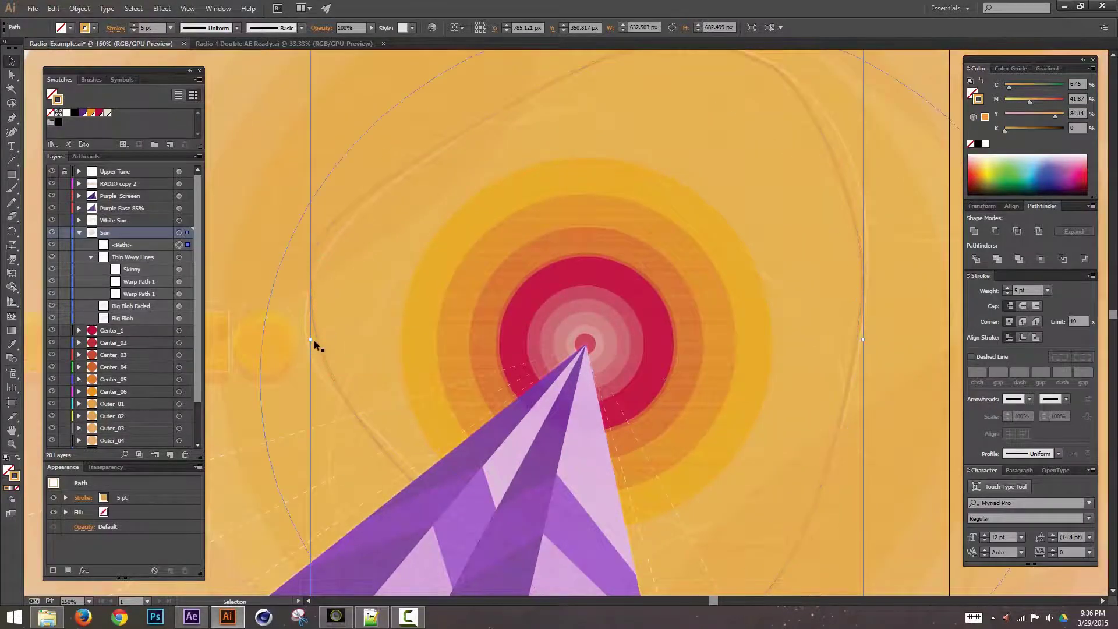
pyautogui.press('a')
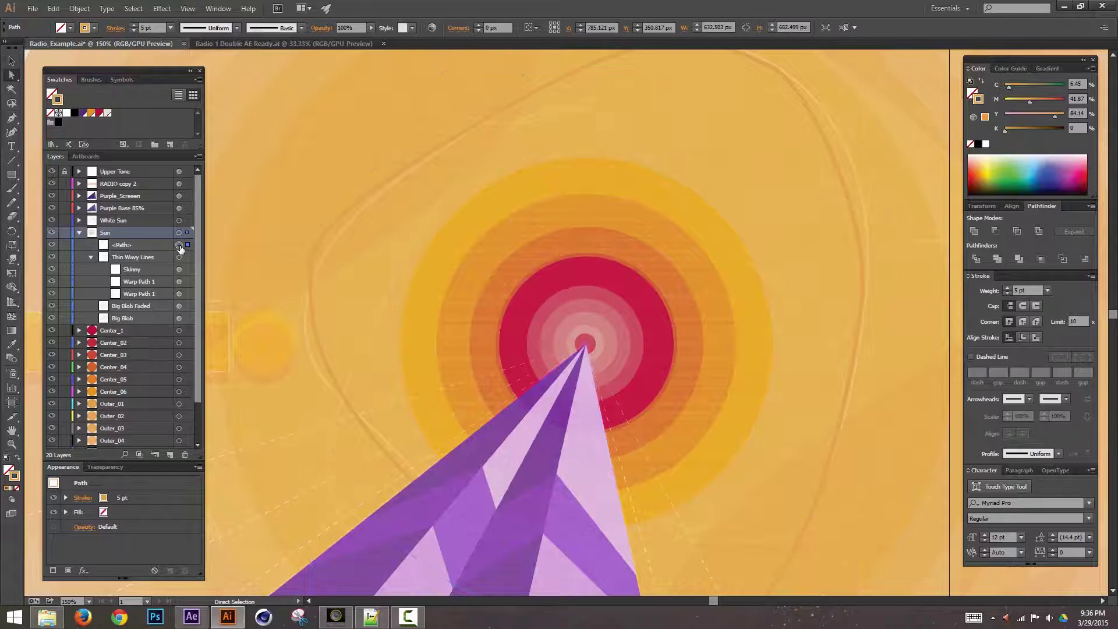
pyautogui.moveTo(718, 576); pyautogui.dragTo(722, 362)
pyautogui.hotkey('ctrl', 'h')
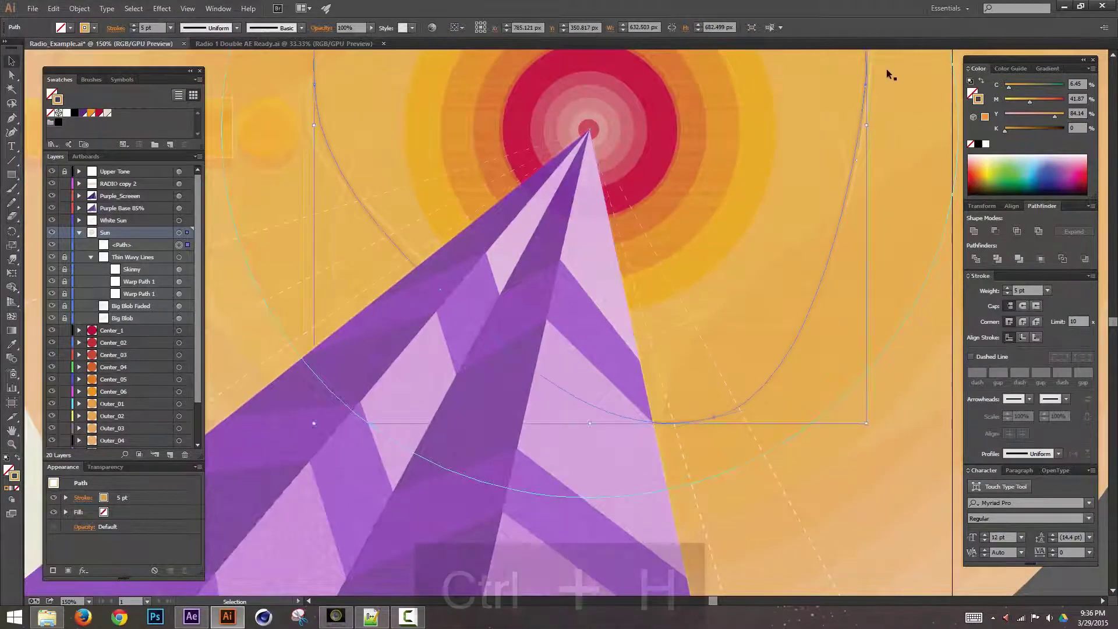
# Reshape the traced path's anchors and handles to follow the warped middle wavy line
pyautogui.moveTo(524, 129); pyautogui.dragTo(627, 332)
pyautogui.moveTo(417, 272); pyautogui.dragTo(418, 310)
pyautogui.moveTo(659, 201); pyautogui.dragTo(730, 224)
pyautogui.press('p')
pyautogui.press('a')
pyautogui.moveTo(646, 494)
pyautogui.mouseDown()
pyautogui.moveTo(837, 454)
pyautogui.moveTo(849, 368)
pyautogui.mouseUp()
pyautogui.click(388, 307)
pyautogui.scroll(-3, 69, 438)
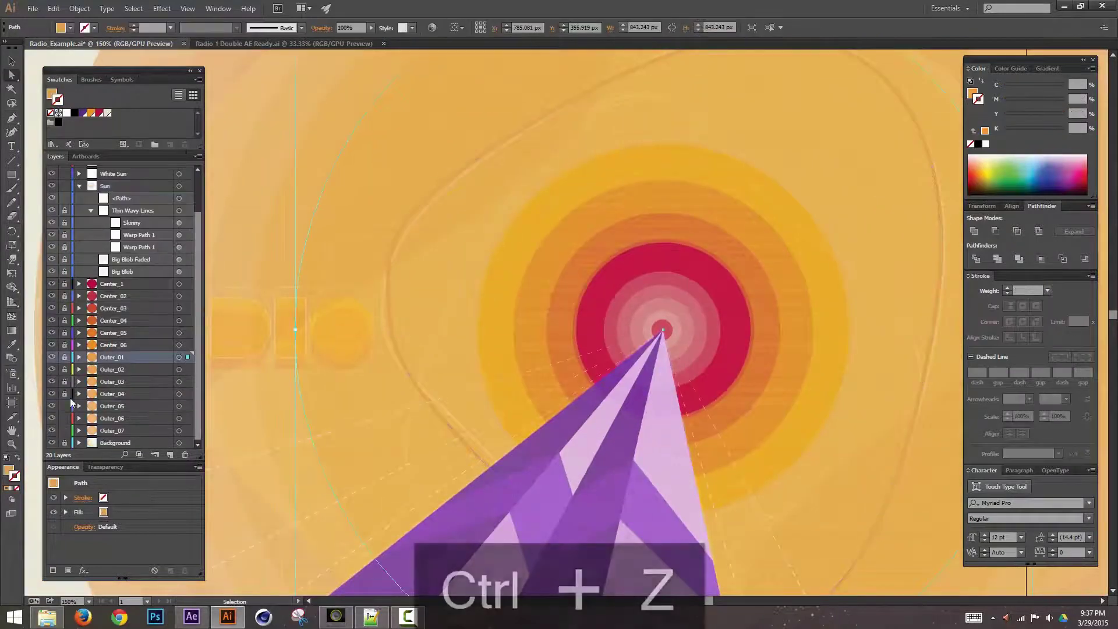
pyautogui.hotkey('ctrl', 'z')
pyautogui.moveTo(388, 296); pyautogui.dragTo(344, 358)
pyautogui.click(346, 368)
pyautogui.moveTo(713, 253); pyautogui.dragTo(719, 163)
pyautogui.moveTo(563, 158); pyautogui.dragTo(592, 245)
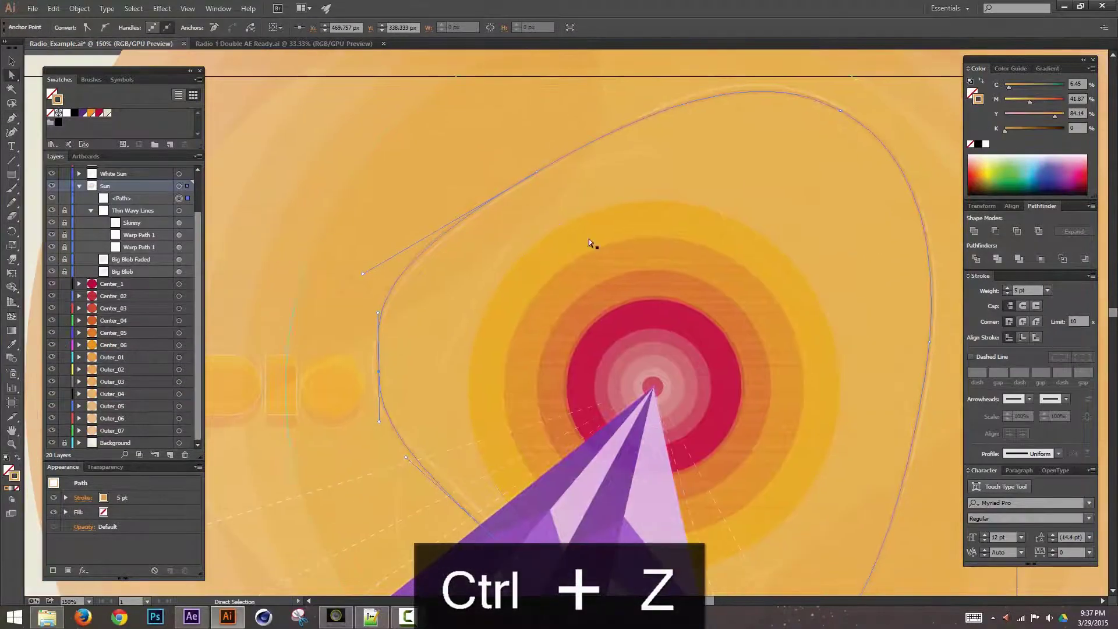
pyautogui.moveTo(707, 175); pyautogui.dragTo(664, 244)
# Trace the outer wavy line around the sun with the Pen tool, placing curved anchors along it
pyautogui.press('p')
pyautogui.moveTo(644, 199); pyautogui.dragTo(524, 238)
pyautogui.moveTo(429, 203); pyautogui.dragTo(332, 202)
pyautogui.moveTo(280, 370); pyautogui.dragTo(261, 449)
pyautogui.moveTo(286, 473); pyautogui.dragTo(347, 571)
pyautogui.moveTo(687, 361); pyautogui.dragTo(554, 431)
pyautogui.moveTo(722, 395); pyautogui.dragTo(815, 323)
pyautogui.moveTo(650, 158); pyautogui.dragTo(794, 294)
pyautogui.moveTo(897, 311); pyautogui.dragTo(716, 34)
pyautogui.moveTo(726, 77); pyautogui.dragTo(701, 35)
pyautogui.moveTo(699, 56); pyautogui.dragTo(747, 188)
# Undo the last three edits, finish the outer path at about 878 by 654 px, and lock the traced paths
pyautogui.hotkey('ctrl', 'z')
pyautogui.hotkey('ctrl', 'z')
pyautogui.hotkey('ctrl', 'z')
pyautogui.moveTo(659, 205); pyautogui.dragTo(719, 205)
pyautogui.moveTo(908, 280); pyautogui.dragTo(739, 396)
pyautogui.moveTo(683, 386); pyautogui.dragTo(757, 304)
pyautogui.moveTo(832, 91); pyautogui.dragTo(824, 262)
pyautogui.moveTo(651, 125); pyautogui.dragTo(557, 135)
pyautogui.moveTo(614, 467); pyautogui.dragTo(705, 342)
pyautogui.hotkey('ctrl', 'a')
pyautogui.hotkey('ctrl', '2')
# Trace the innermost wavy line with the Pen tool as a third path, about 594 by 541 px
pyautogui.moveTo(546, 154); pyautogui.dragTo(423, 259)
pyautogui.moveTo(482, 138); pyautogui.dragTo(449, 142)
pyautogui.moveTo(262, 430); pyautogui.dragTo(289, 488)
pyautogui.moveTo(288, 489); pyautogui.dragTo(304, 256)
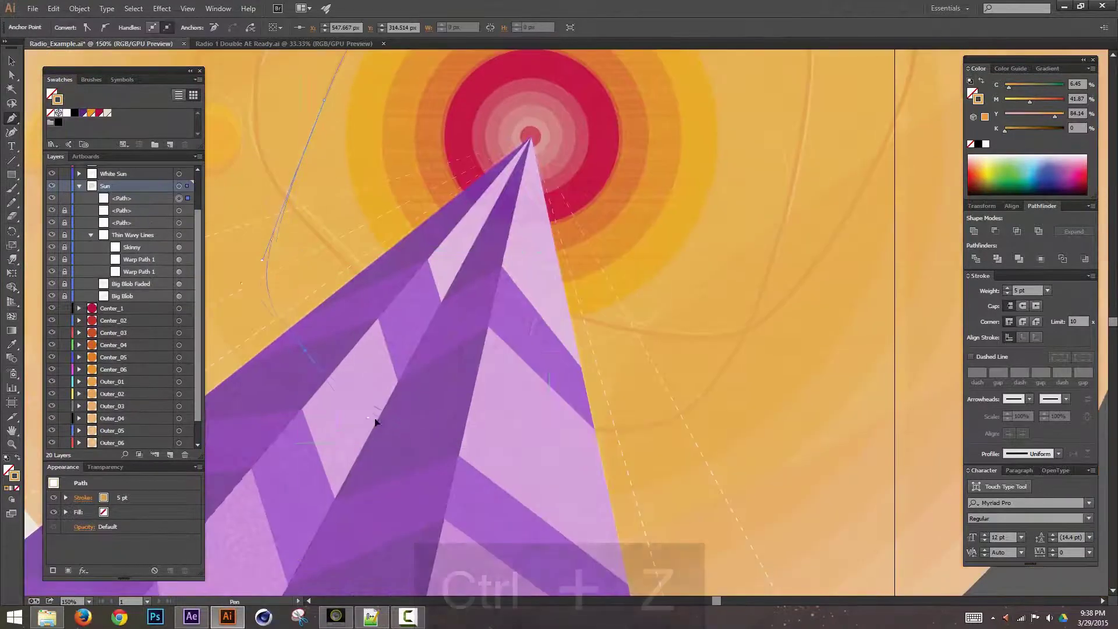
pyautogui.moveTo(607, 337); pyautogui.dragTo(676, 306)
pyautogui.moveTo(773, 267); pyautogui.dragTo(684, 417)
pyautogui.moveTo(698, 353); pyautogui.dragTo(711, 292)
pyautogui.moveTo(568, 178)
pyautogui.mouseDown()
pyautogui.moveTo(454, 111)
pyautogui.moveTo(658, 286)
pyautogui.mouseUp()
pyautogui.moveTo(639, 232); pyautogui.dragTo(584, 221)
pyautogui.moveTo(584, 408); pyautogui.dragTo(567, 220)
# Unlock the traced paths and rename the three paths Center Path, OuterPath and Middle Path
pyautogui.moveTo(64, 222); pyautogui.dragTo(65, 210)
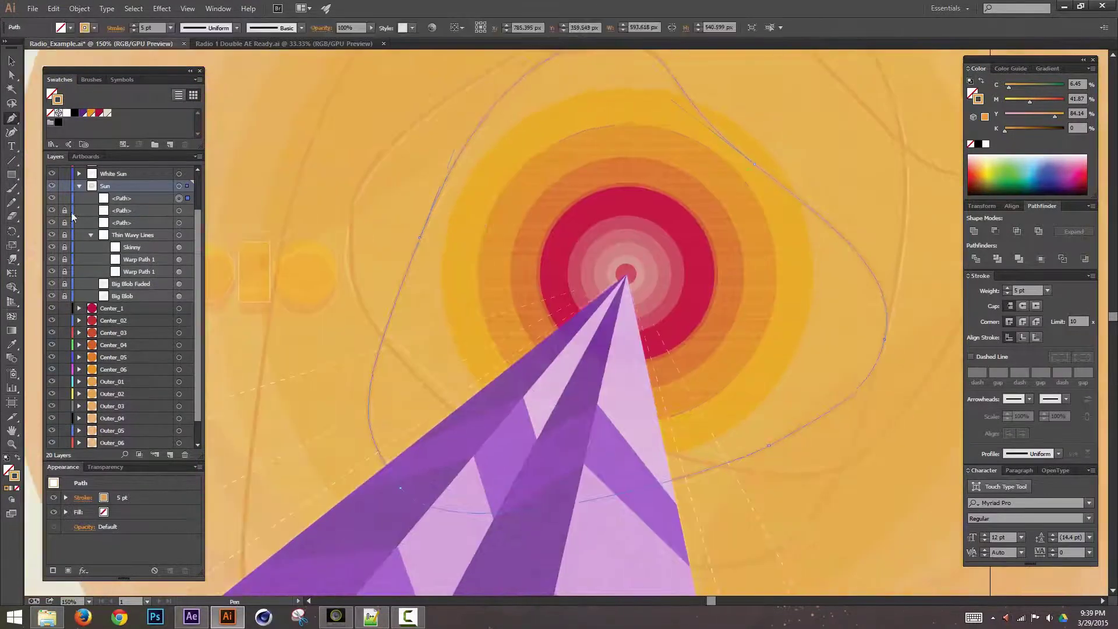
pyautogui.click(52, 198)
pyautogui.click(52, 198)
pyautogui.doubleClick(121, 198)
pyautogui.write('Center Path')
pyautogui.press('Tab')
pyautogui.write('OuterPath')
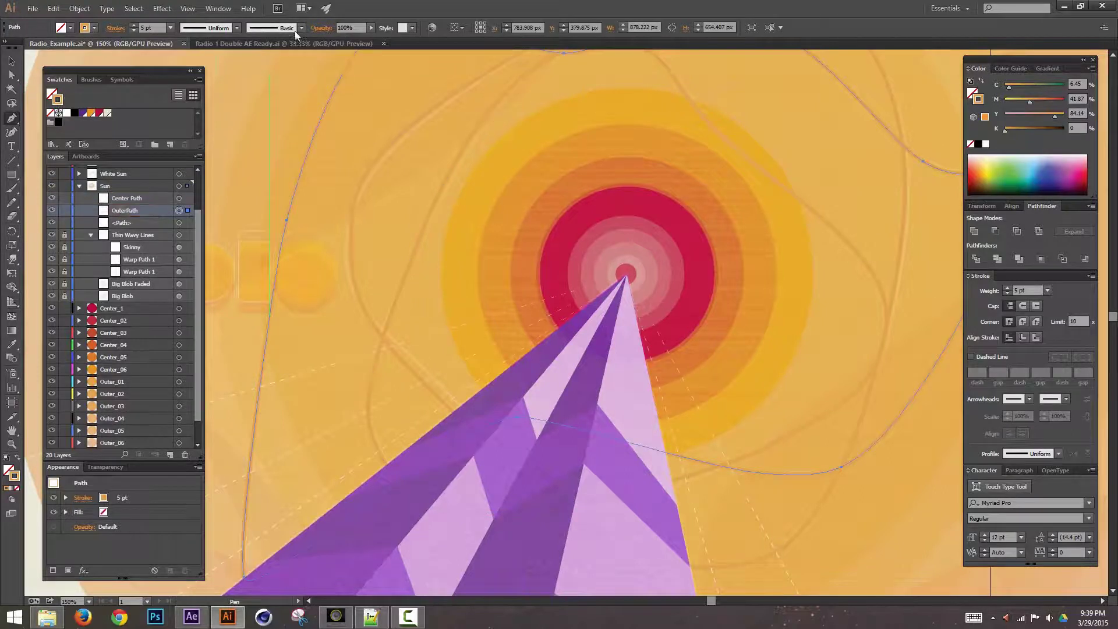
pyautogui.press('Tab')
pyautogui.write('Middle Pa')
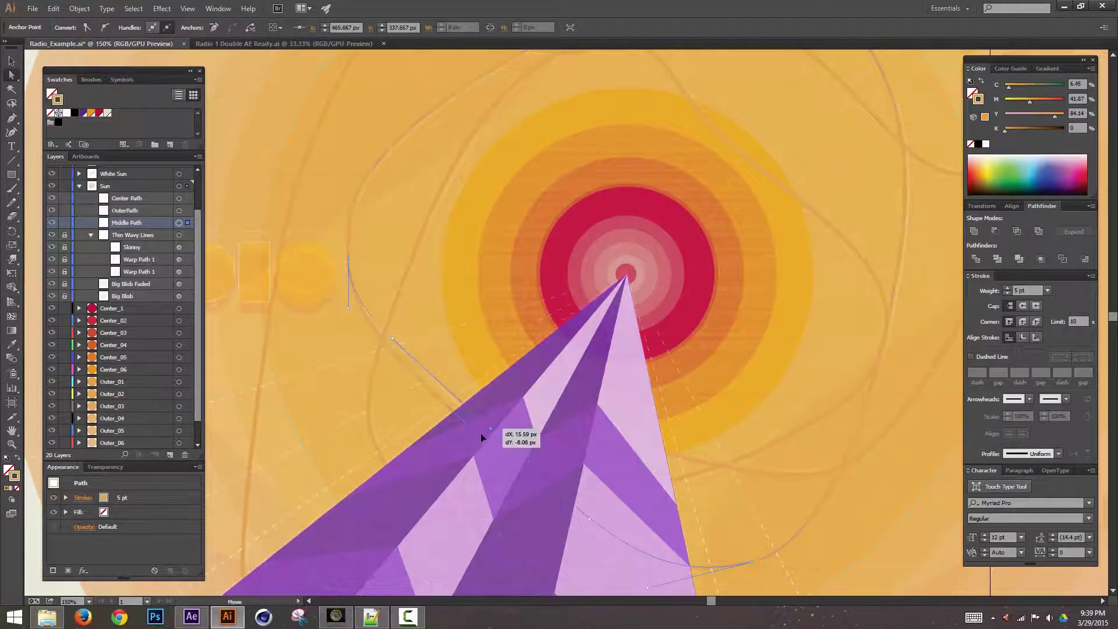
# Adjust the lower curve of Middle Path to fit the wavy line more closely
pyautogui.moveTo(797, 510); pyautogui.dragTo(685, 545)
pyautogui.moveTo(646, 190); pyautogui.dragTo(791, 422)
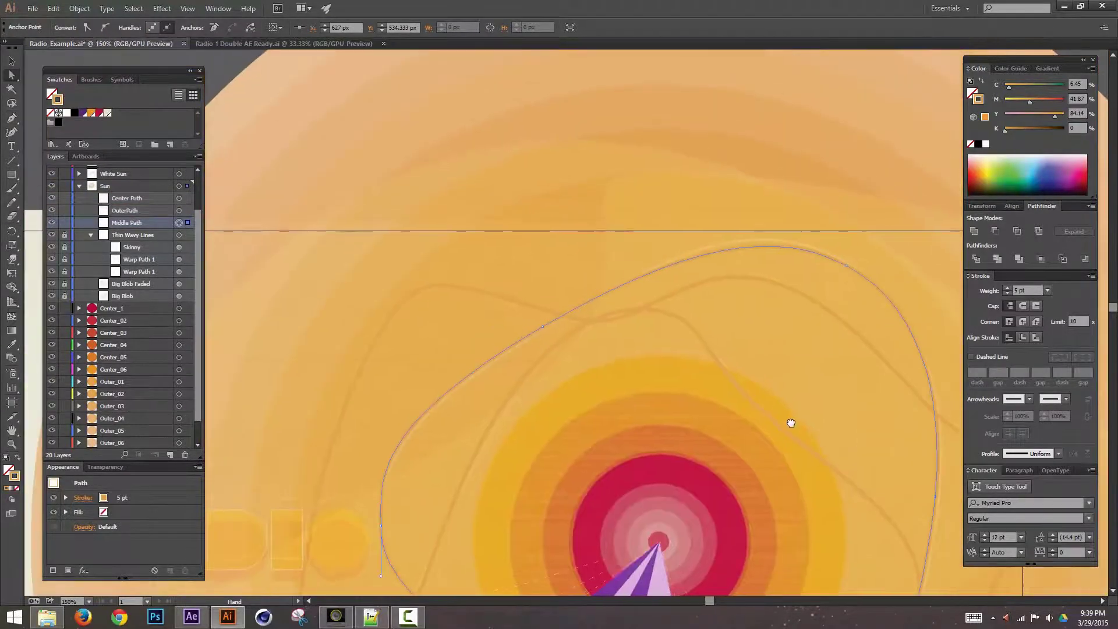
pyautogui.moveTo(811, 582); pyautogui.dragTo(815, 345)
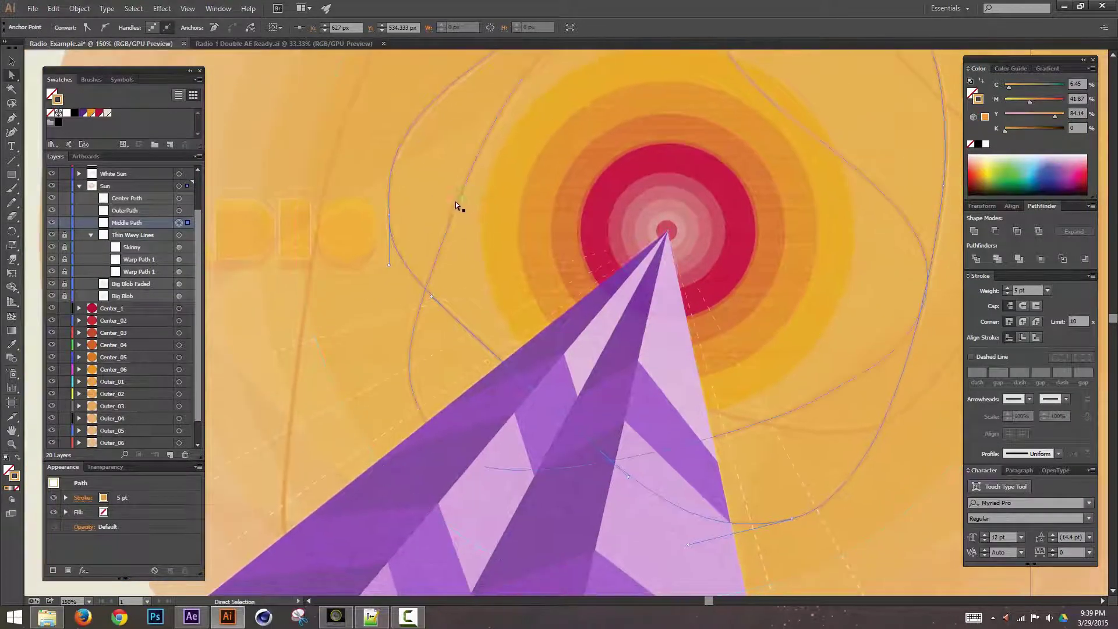
# Set the stroke weight of Center Path, OuterPath and Middle Path to 2 pt and check the thinner lines against the artwork
pyautogui.click(459, 201)
pyautogui.keyDown('shift'); pyautogui.click(389, 186); pyautogui.keyUp('shift')
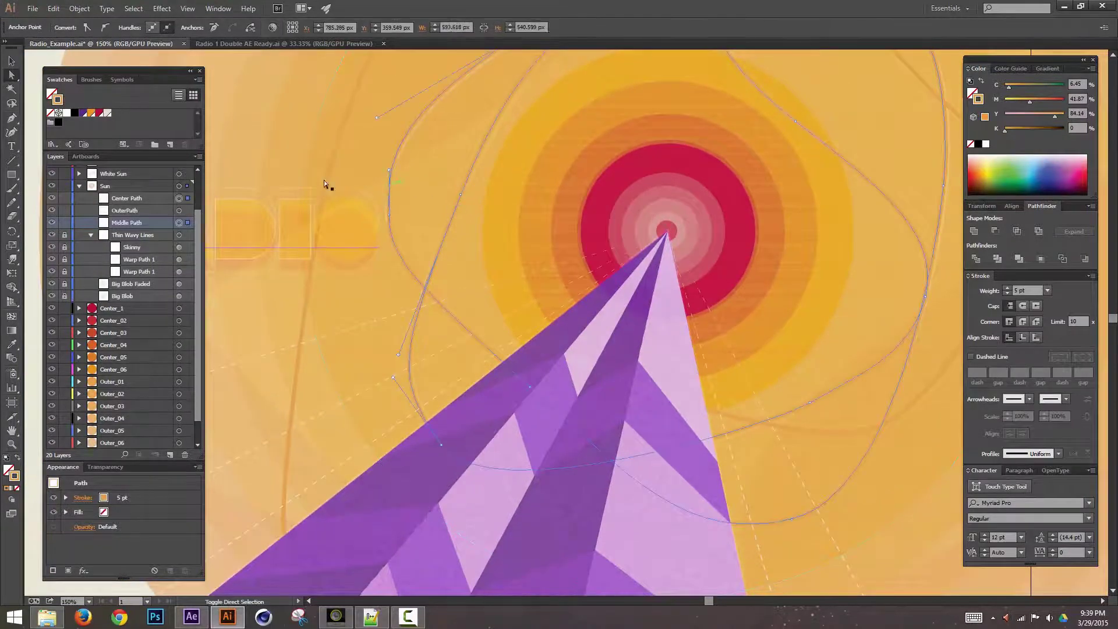
pyautogui.keyDown('shift'); pyautogui.click(334, 161); pyautogui.keyUp('shift')
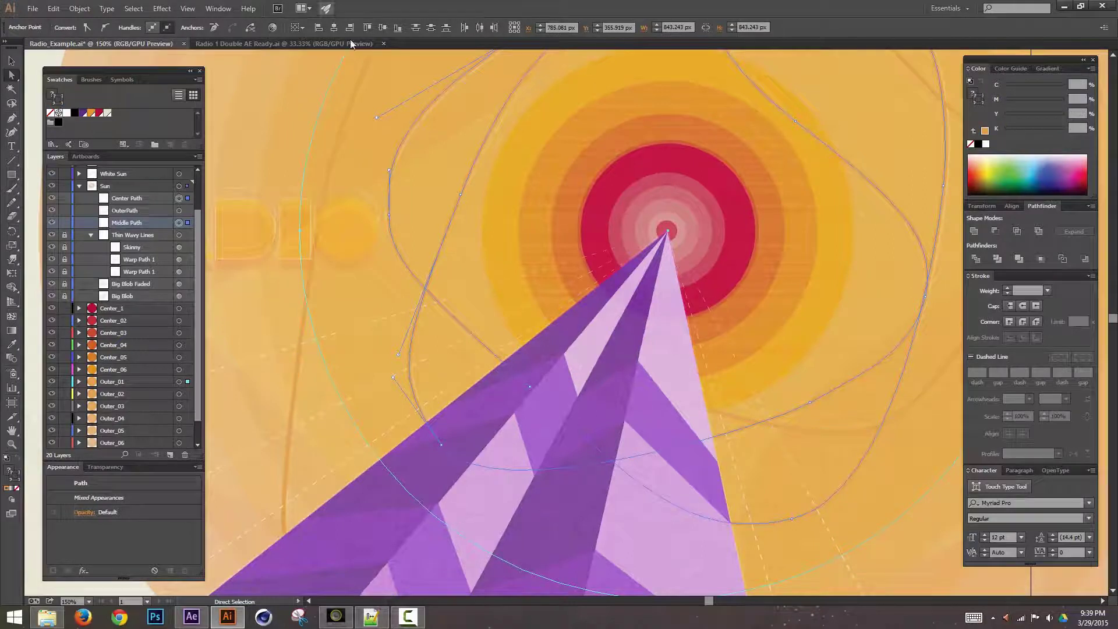
pyautogui.keyDown('shift'); pyautogui.click(342, 141); pyautogui.keyUp('shift')
pyautogui.click(491, 415)
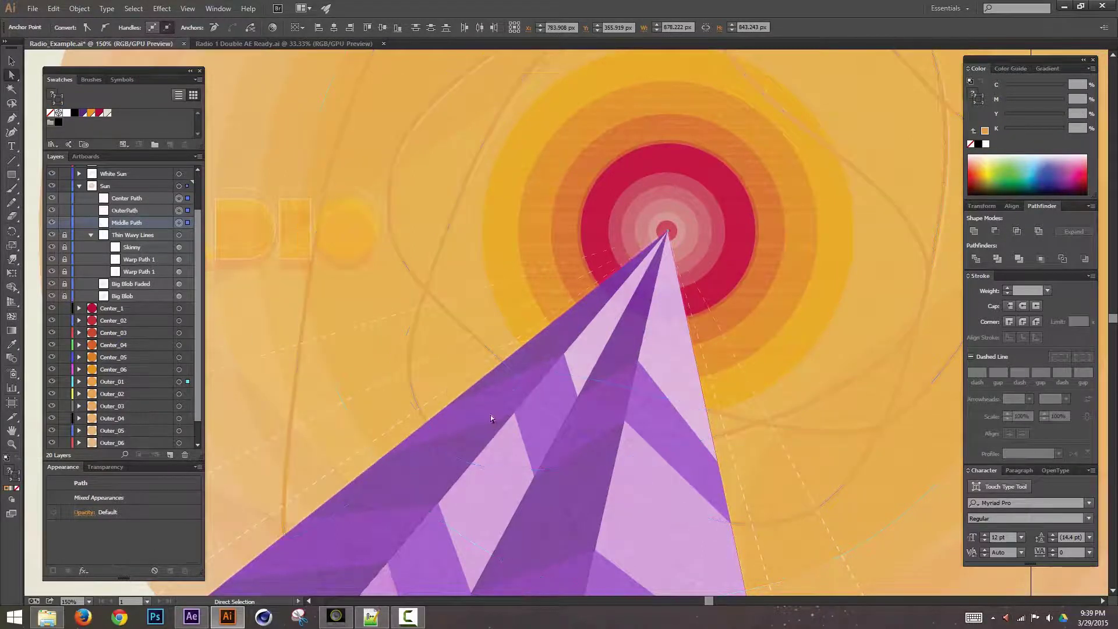
pyautogui.click(178, 223)
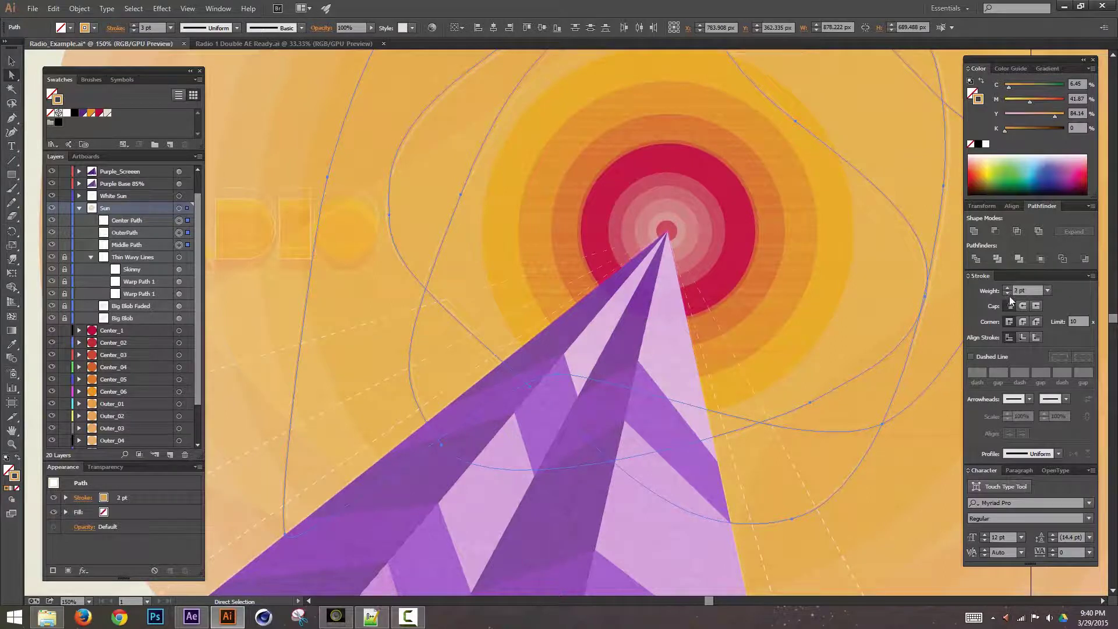
pyautogui.hotkey('ctrl', 'h')
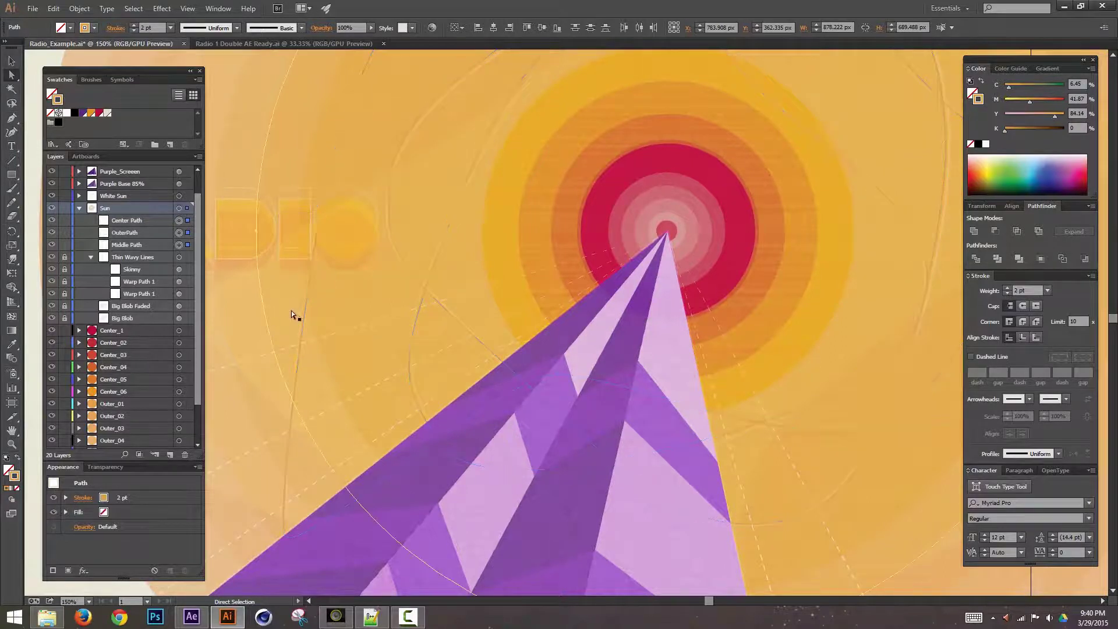
pyautogui.click(292, 310)
pyautogui.moveTo(631, 250); pyautogui.dragTo(373, 192)
pyautogui.moveTo(555, 311); pyautogui.dragTo(790, 307)
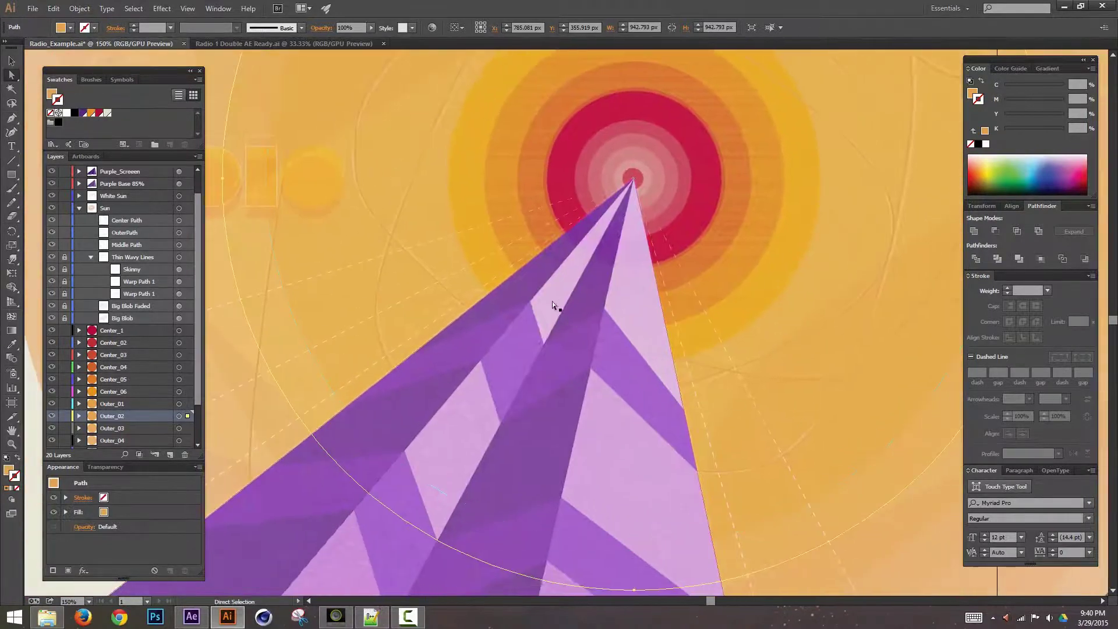
pyautogui.moveTo(733, 263); pyautogui.dragTo(695, 412)
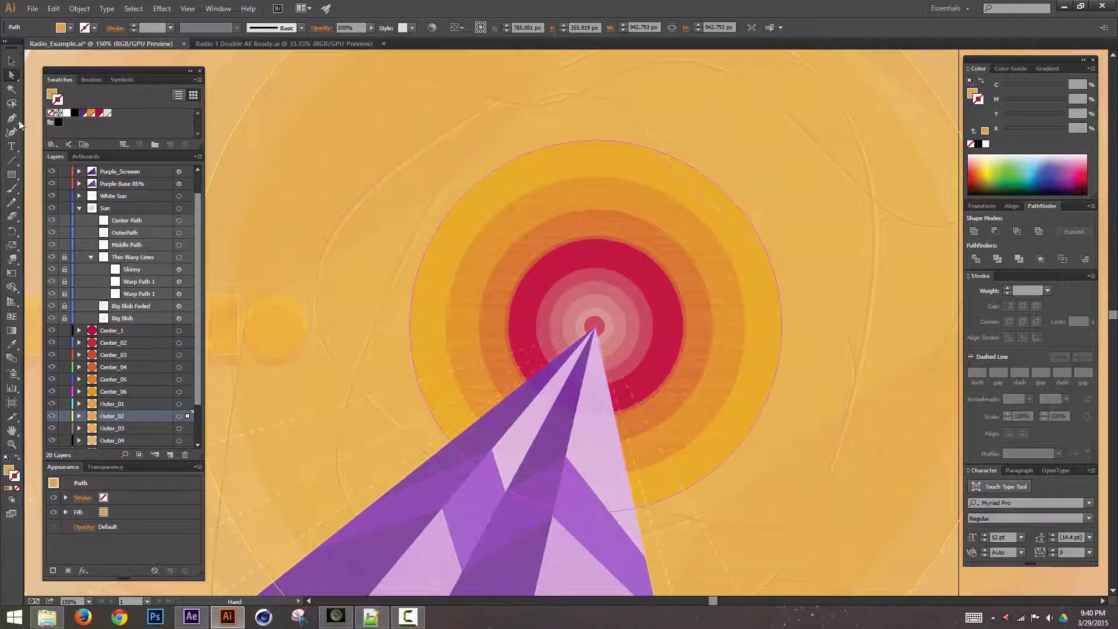
# Select the three traced paths and add two new layers above the Sun layer
pyautogui.click(178, 222)
pyautogui.keyDown('shift'); pyautogui.click(179, 232); pyautogui.keyUp('shift')
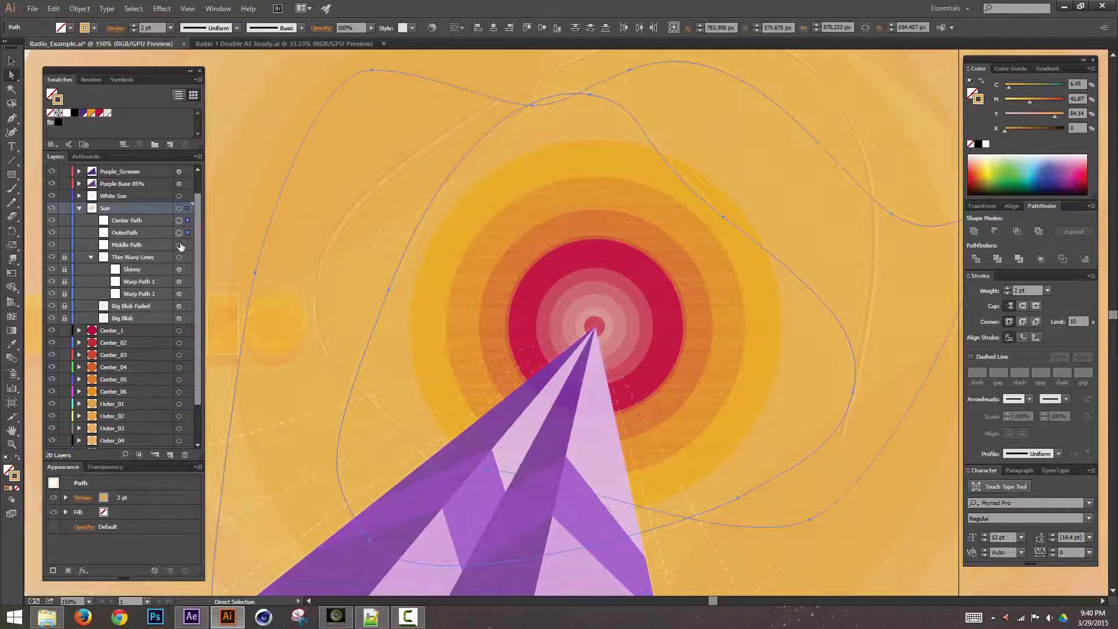
pyautogui.keyDown('shift'); pyautogui.click(178, 245); pyautogui.keyUp('shift')
pyautogui.click(170, 456)
pyautogui.click(170, 456)
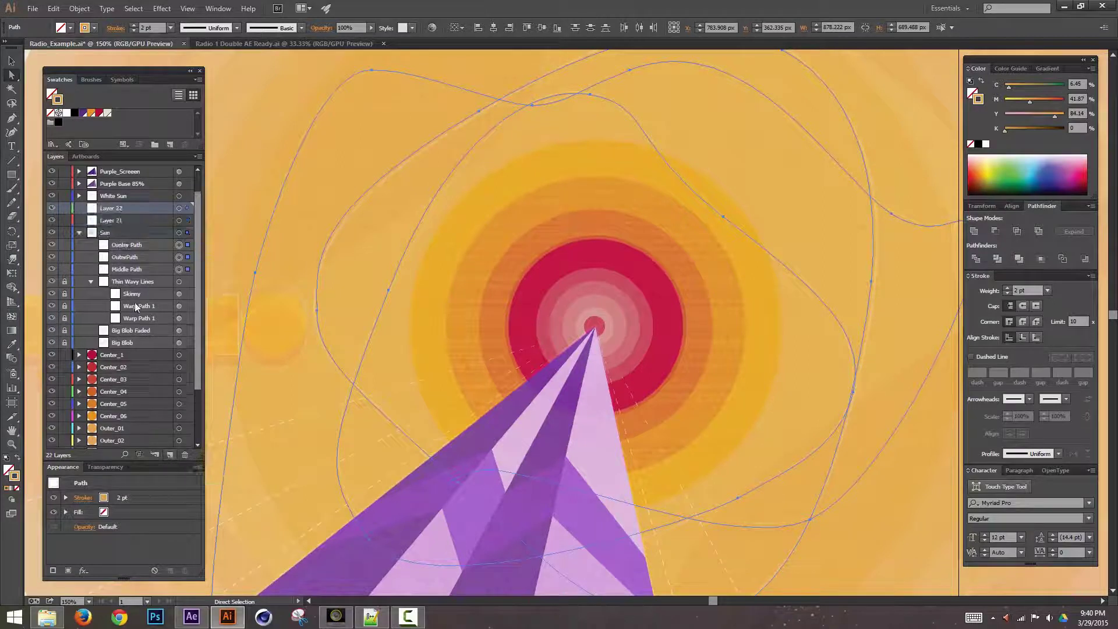
# Move the center path out of the Sun layer onto the upper new layer and rename that layer Center Path
pyautogui.click(135, 307)
pyautogui.click(179, 246)
pyautogui.moveTo(136, 248); pyautogui.dragTo(125, 208)
pyautogui.doubleClick(124, 207)
pyautogui.write('Center')
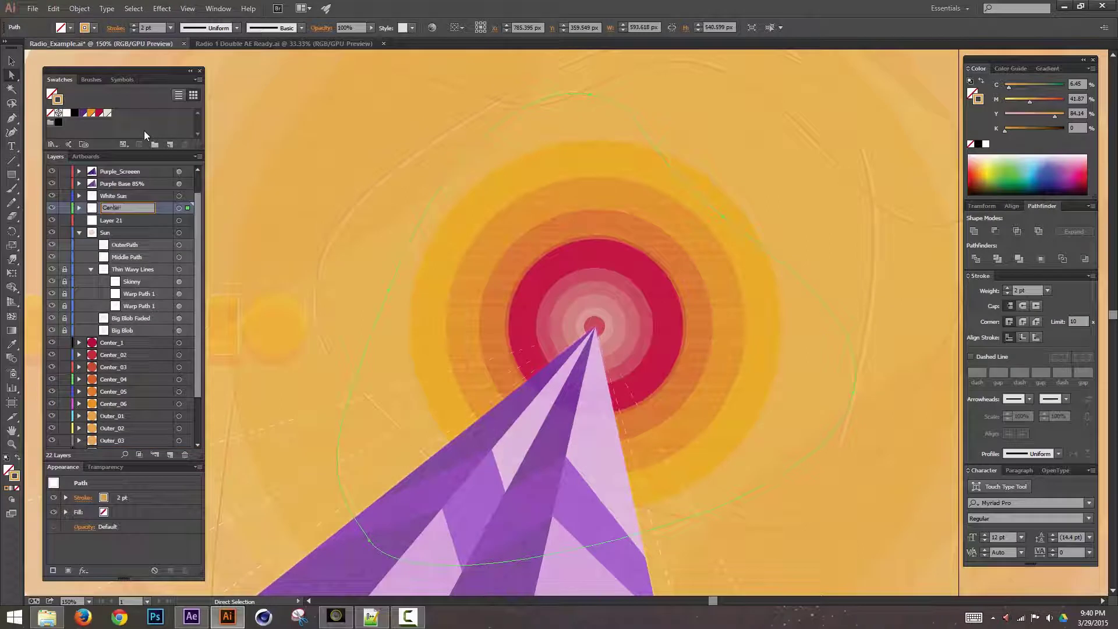
pyautogui.write(' Path')
pyautogui.press('Return')
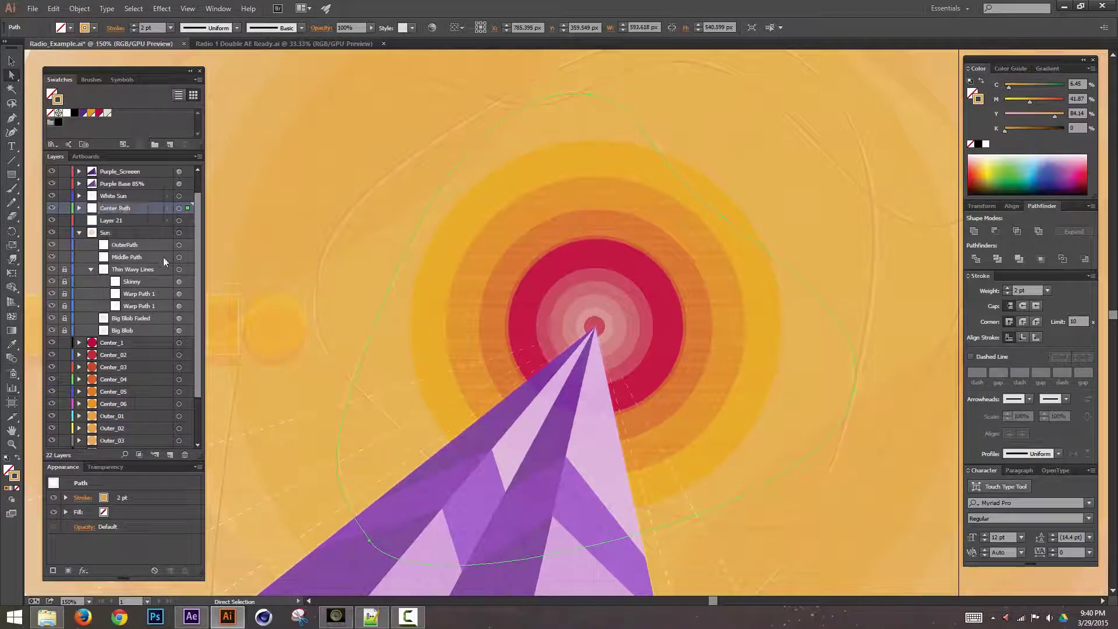
# Move OuterPath out of the Sun layer onto the other new layer and rename that layer Outer Path
pyautogui.click(180, 246)
pyautogui.moveTo(112, 249); pyautogui.dragTo(124, 220)
pyautogui.doubleClick(122, 220)
pyautogui.write('Outer P')
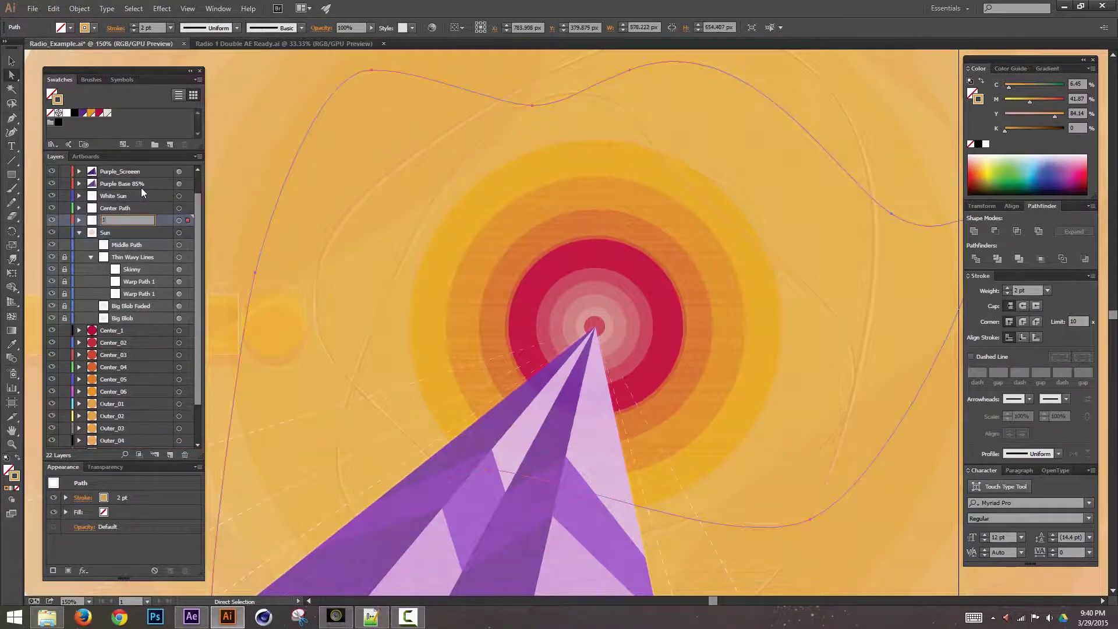
pyautogui.write('ath')
pyautogui.press('Return')
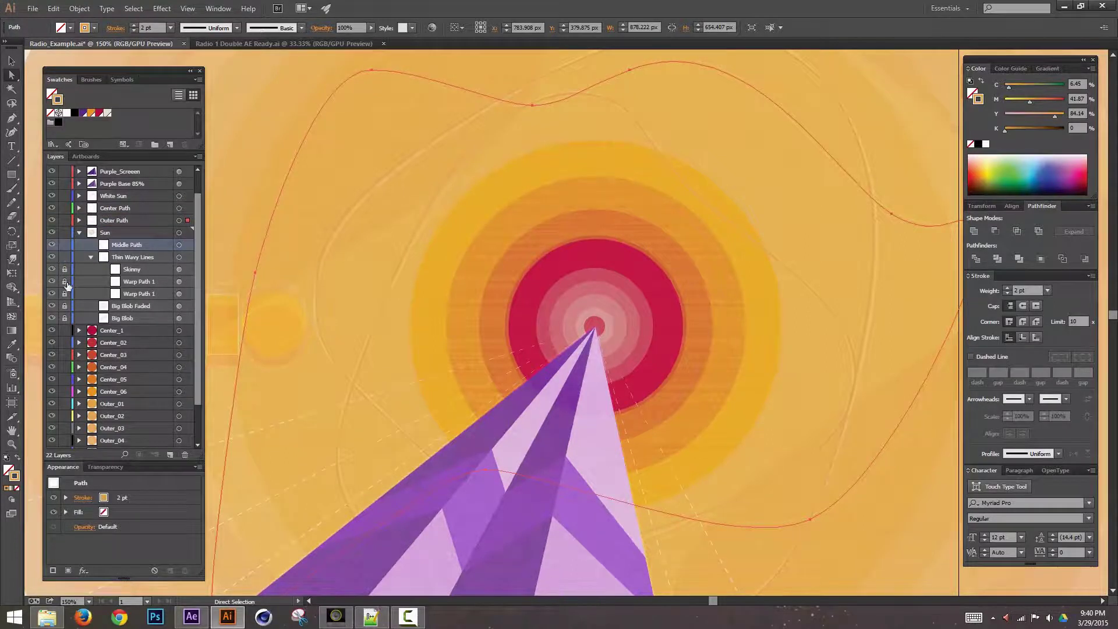
# Unlock the thin wavy lines and both big blobs in the Sun layer and inspect the artwork up close and as a whole
pyautogui.hotkey('ctrl', '-')
pyautogui.hotkey('ctrl', '-')
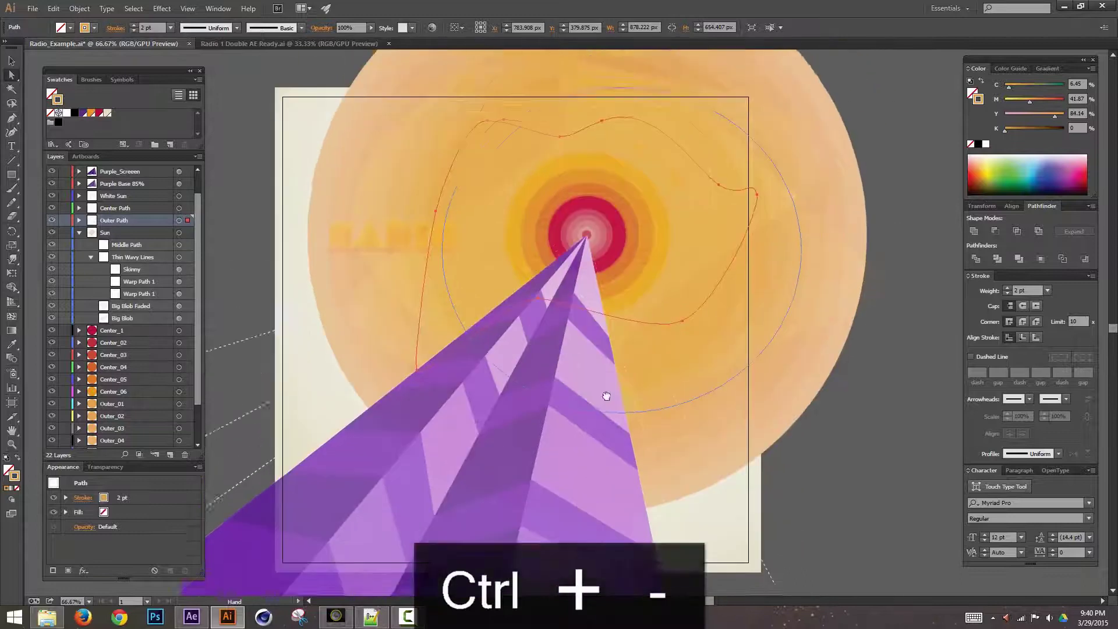
pyautogui.moveTo(607, 396); pyautogui.dragTo(600, 435)
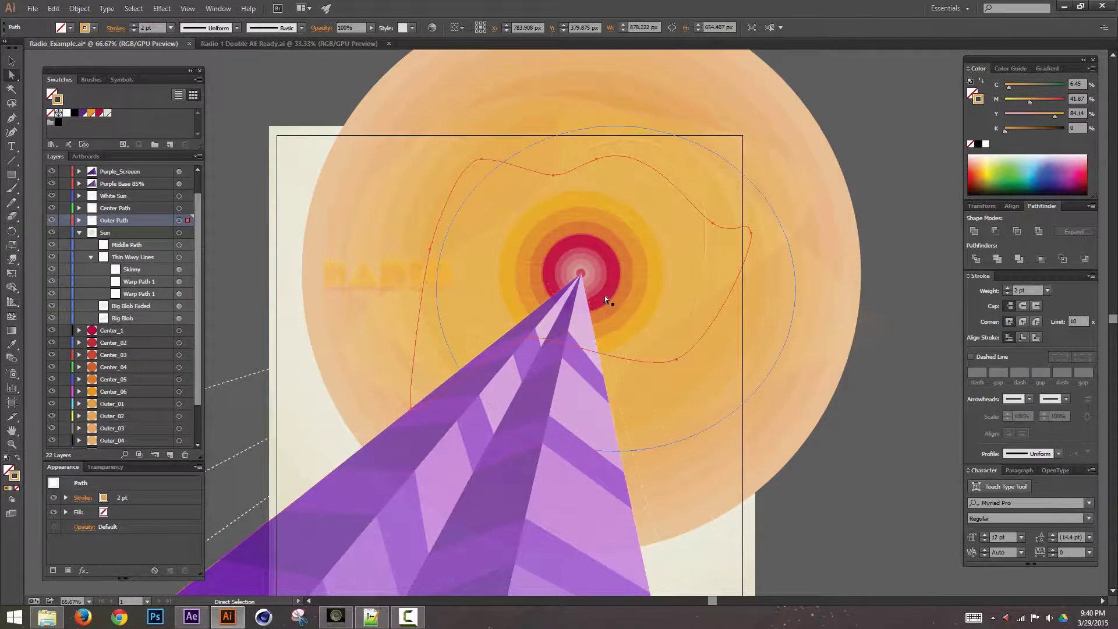
pyautogui.hotkey('ctrl', '=')
pyautogui.hotkey('ctrl', '=')
pyautogui.moveTo(406, 103); pyautogui.dragTo(571, 339)
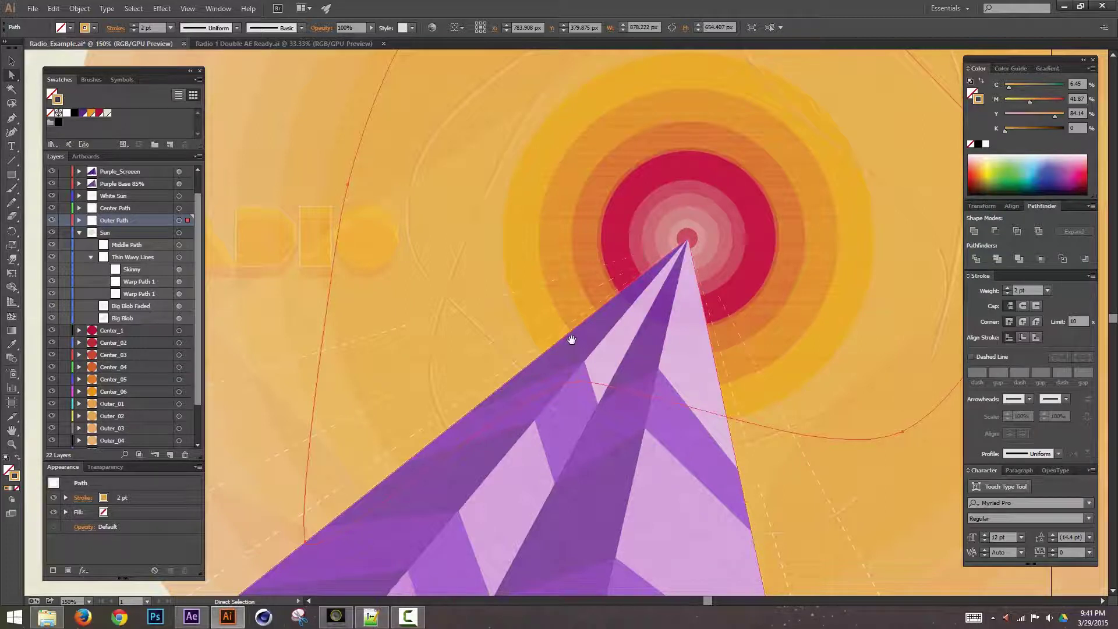
pyautogui.moveTo(594, 212); pyautogui.dragTo(498, 243)
pyautogui.moveTo(689, 385); pyautogui.dragTo(679, 315)
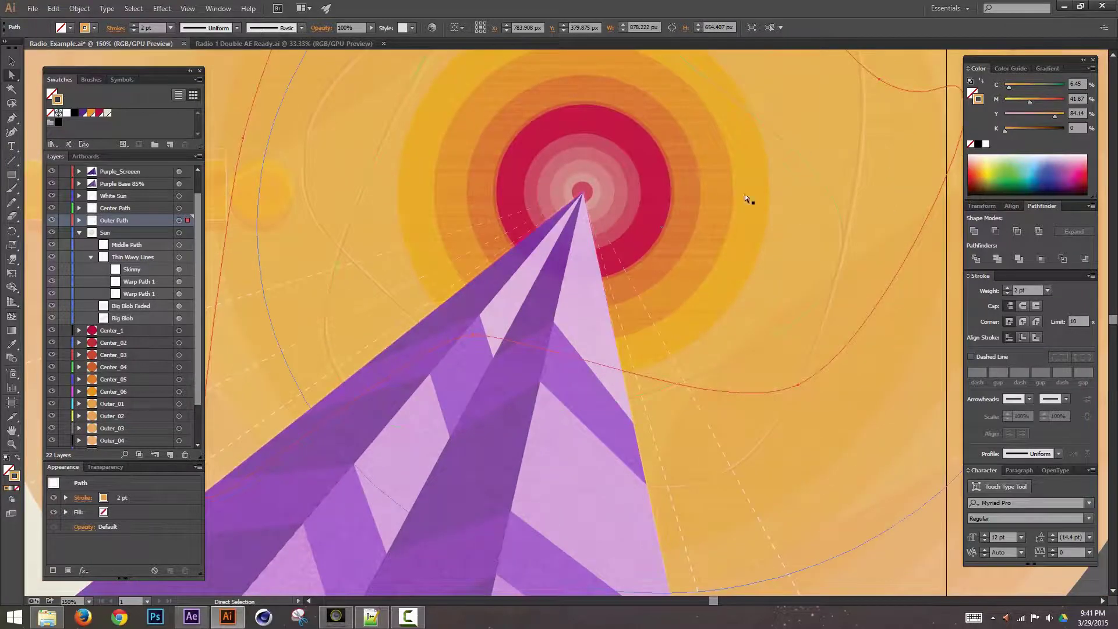
pyautogui.moveTo(749, 150); pyautogui.dragTo(778, 134)
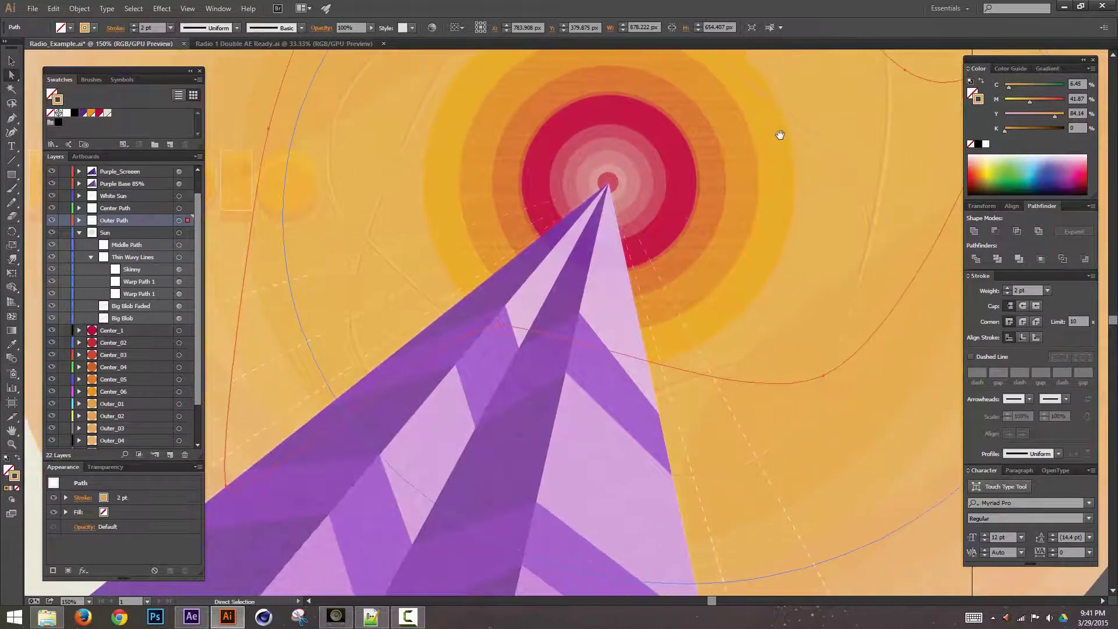
pyautogui.hotkey('ctrl', '-')
pyautogui.hotkey('ctrl', '-')
pyautogui.hotkey('ctrl', '-')
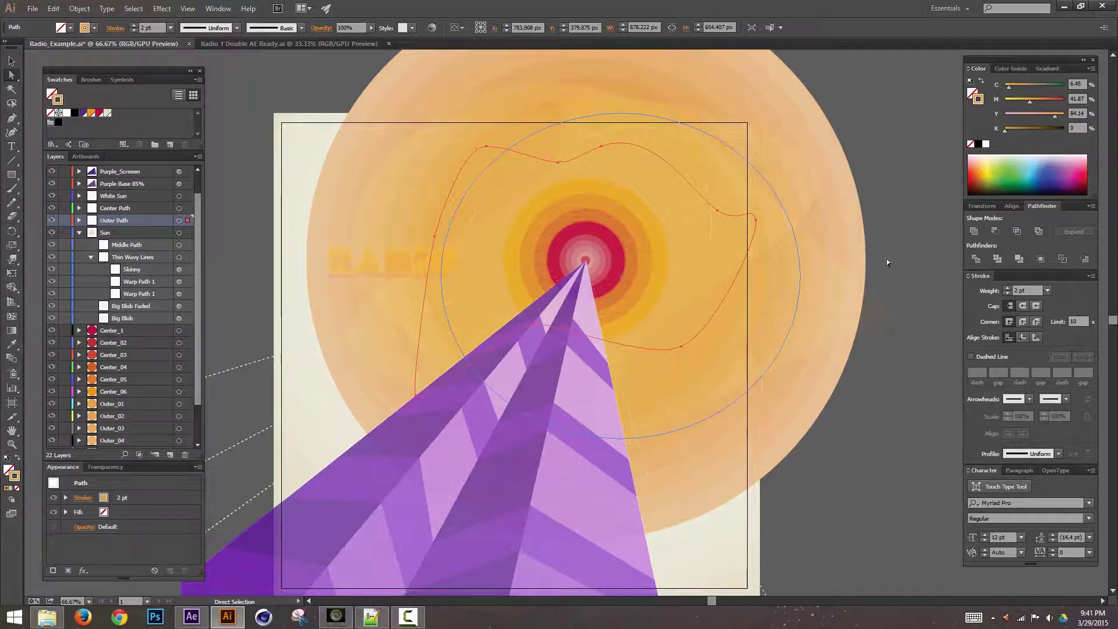
# Remove the Shell Upper warp effect from Big Blob Faded in the Sun layer
pyautogui.moveTo(200, 263); pyautogui.dragTo(201, 369)
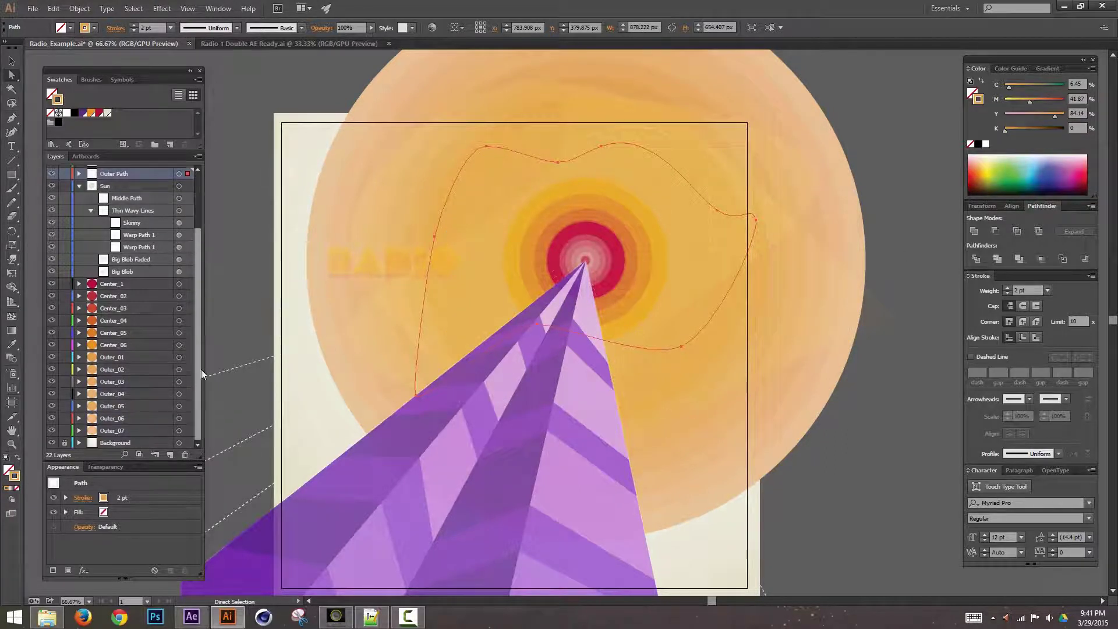
pyautogui.click(156, 284)
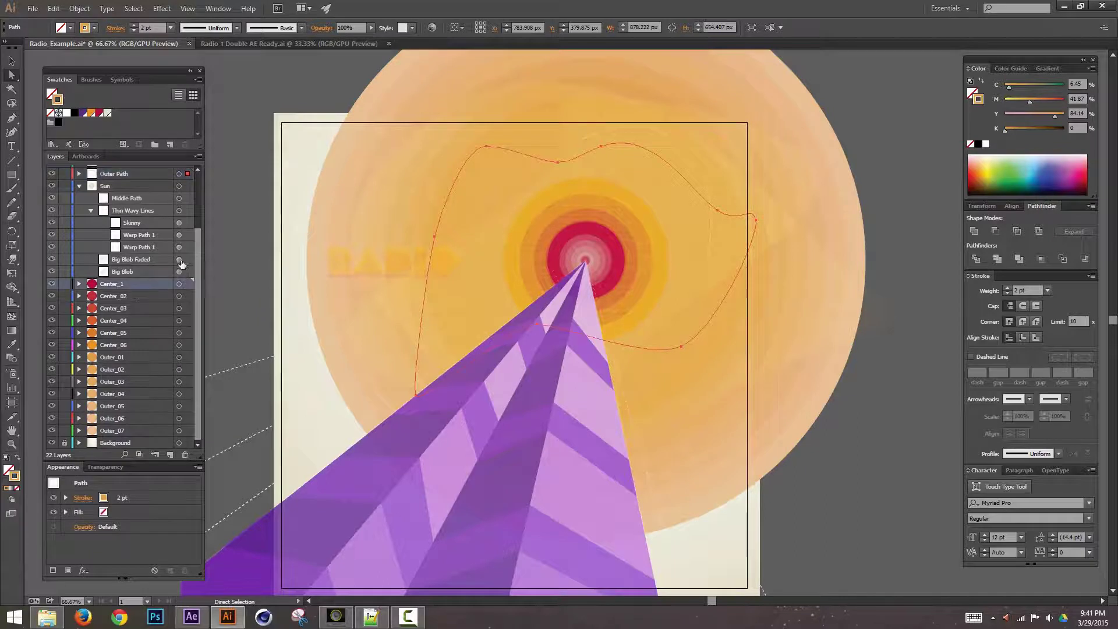
pyautogui.click(179, 260)
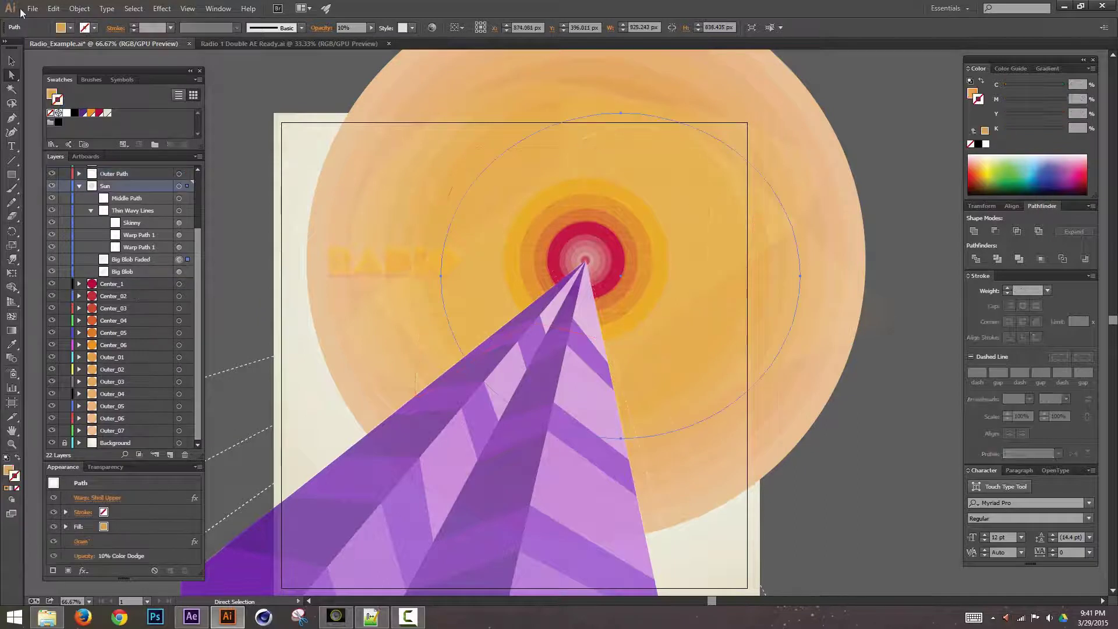
pyautogui.click(146, 502)
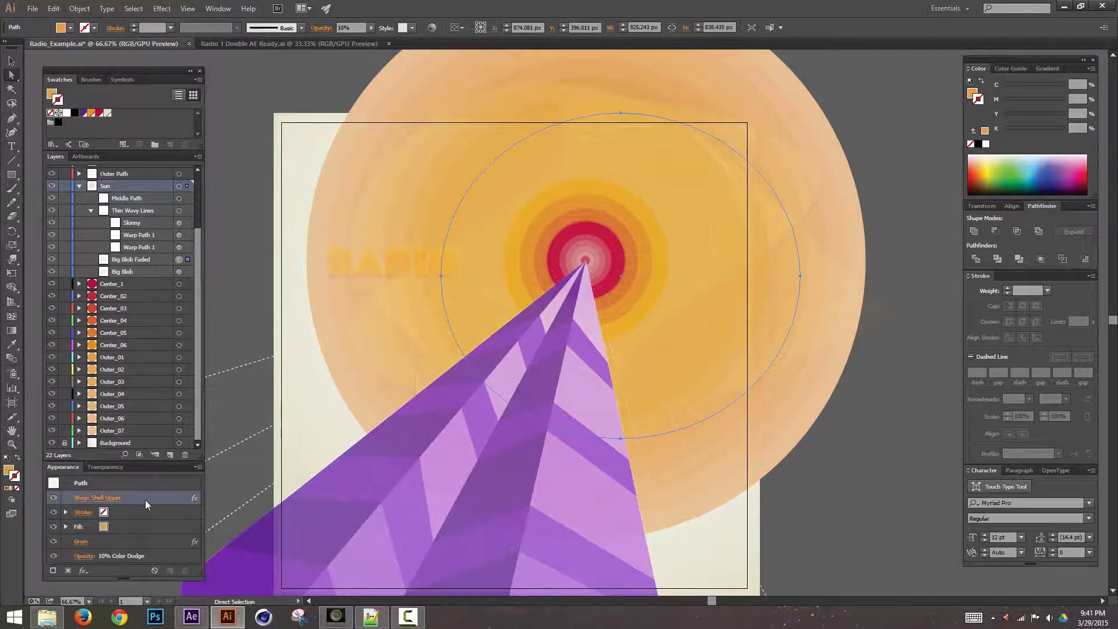
pyautogui.click(187, 572)
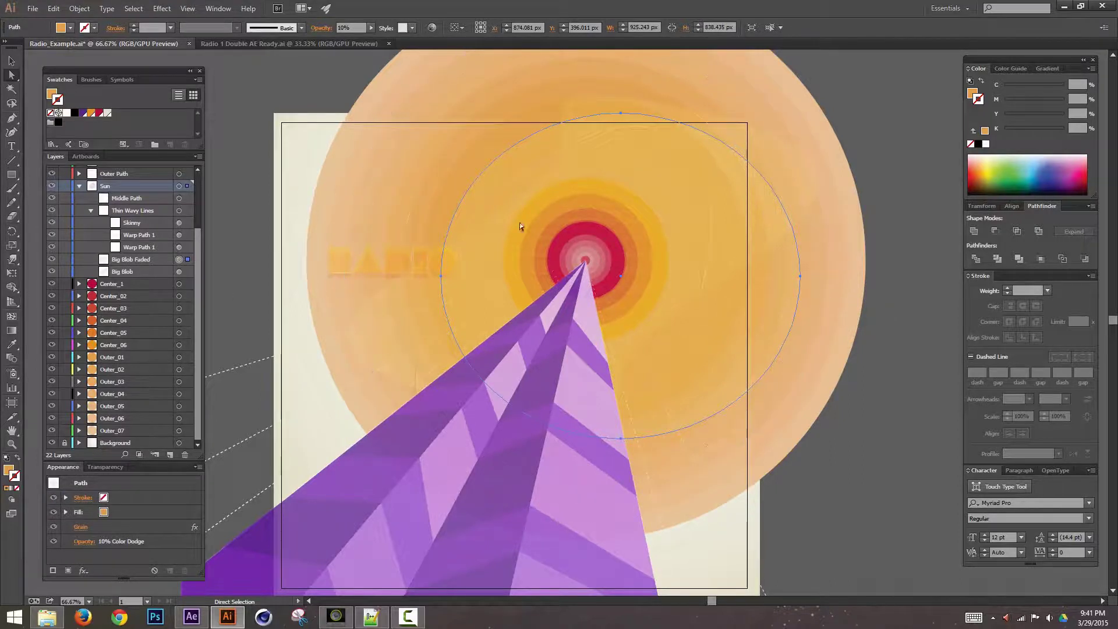
# Examine the faded blob and the wavy lines around the sun up close and across the whole artboard
pyautogui.hotkey('ctrl', '=')
pyautogui.hotkey('ctrl', '=')
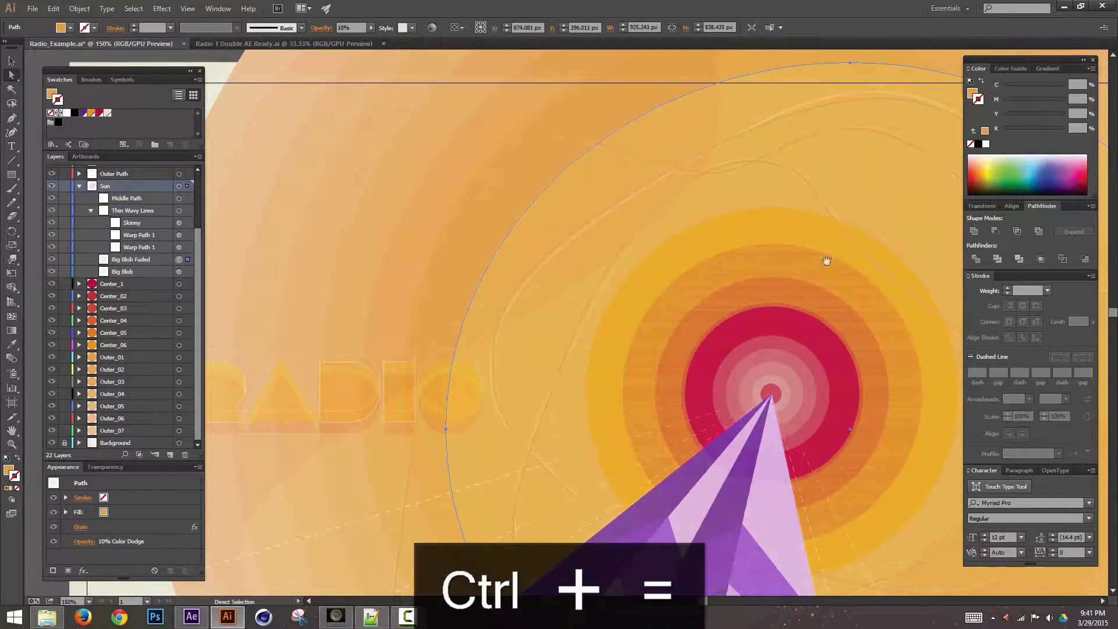
pyautogui.moveTo(800, 334); pyautogui.dragTo(554, 362)
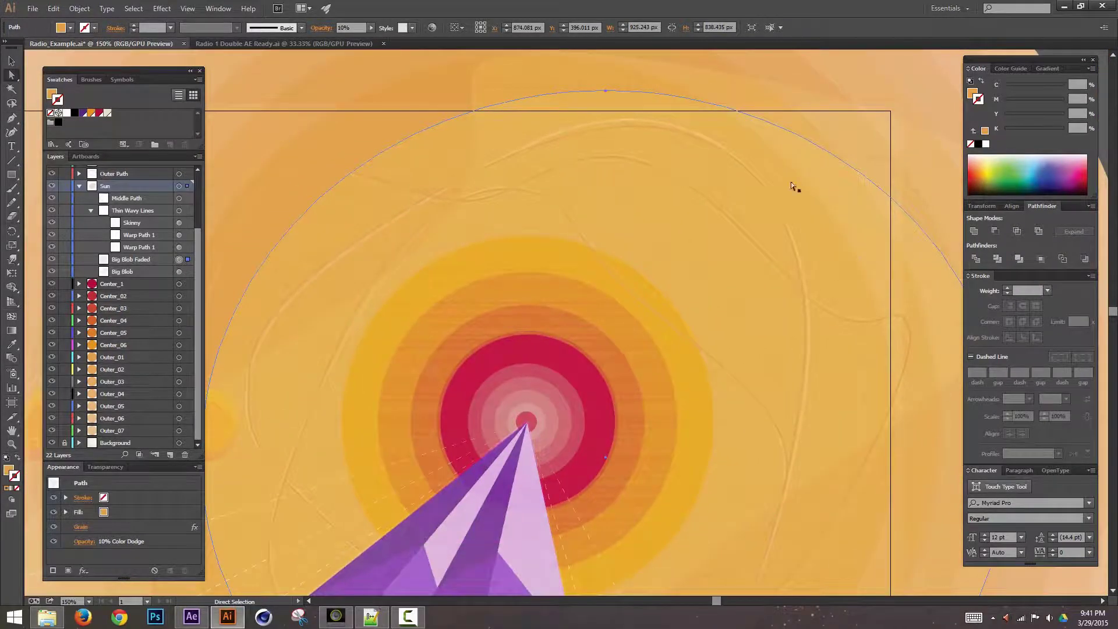
pyautogui.moveTo(661, 350); pyautogui.dragTo(709, 59)
pyautogui.moveTo(730, 514)
pyautogui.mouseDown()
pyautogui.moveTo(606, 367)
pyautogui.moveTo(682, 466)
pyautogui.mouseUp()
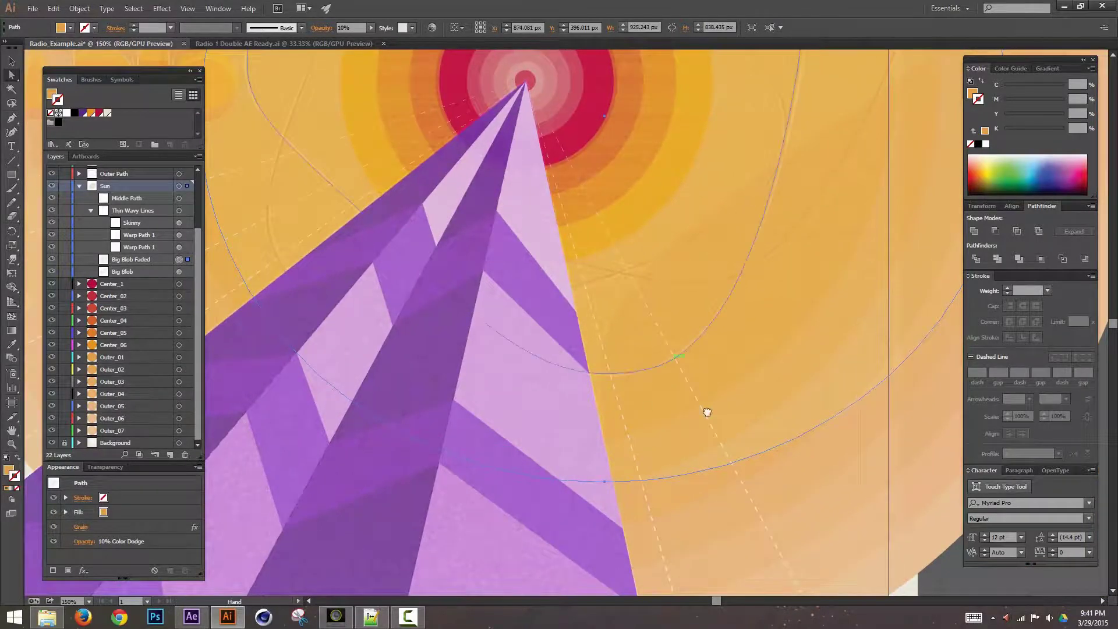
pyautogui.hotkey('ctrl', '-')
pyautogui.hotkey('ctrl', '-')
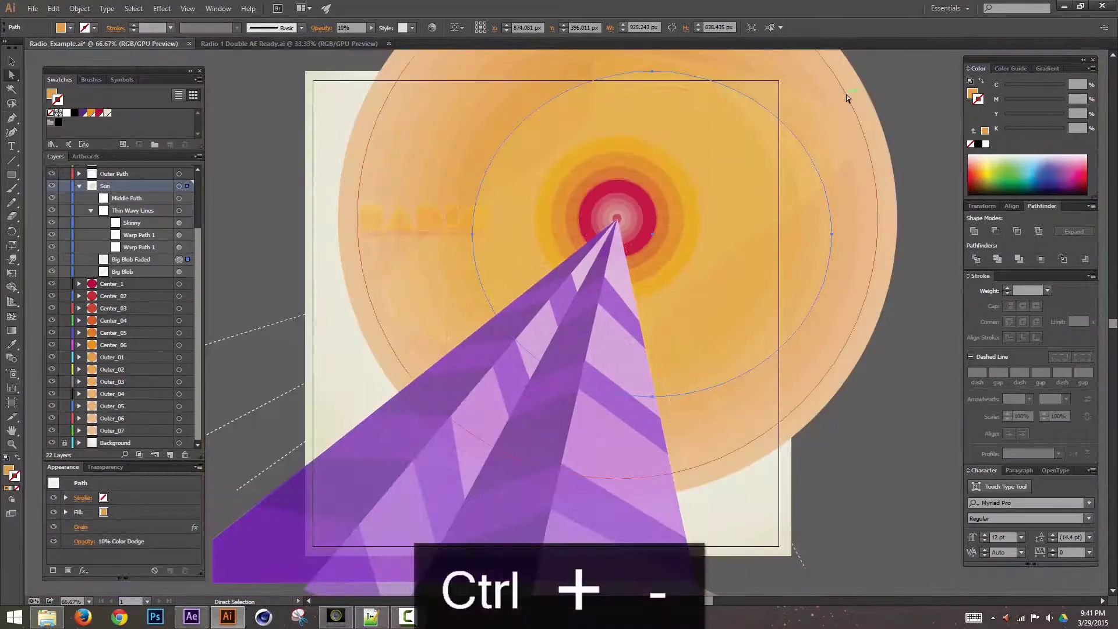
pyautogui.hotkey('ctrl', '-')
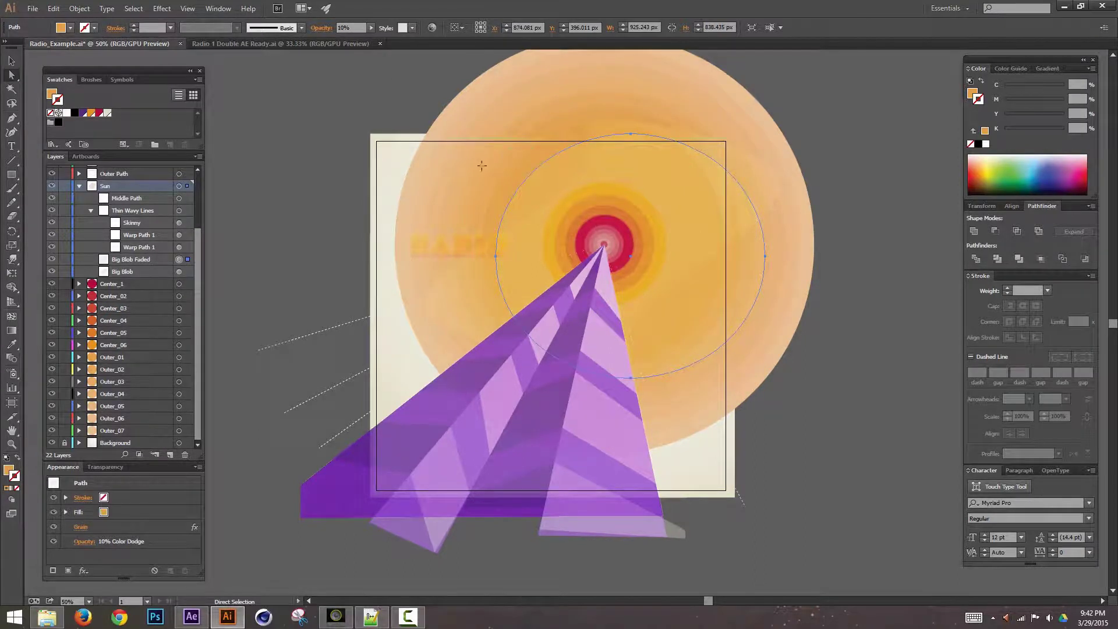
# Draw a rectangle covering the artboard, about 1252 by 1261 px, and give it no fill and no stroke
pyautogui.press('m')
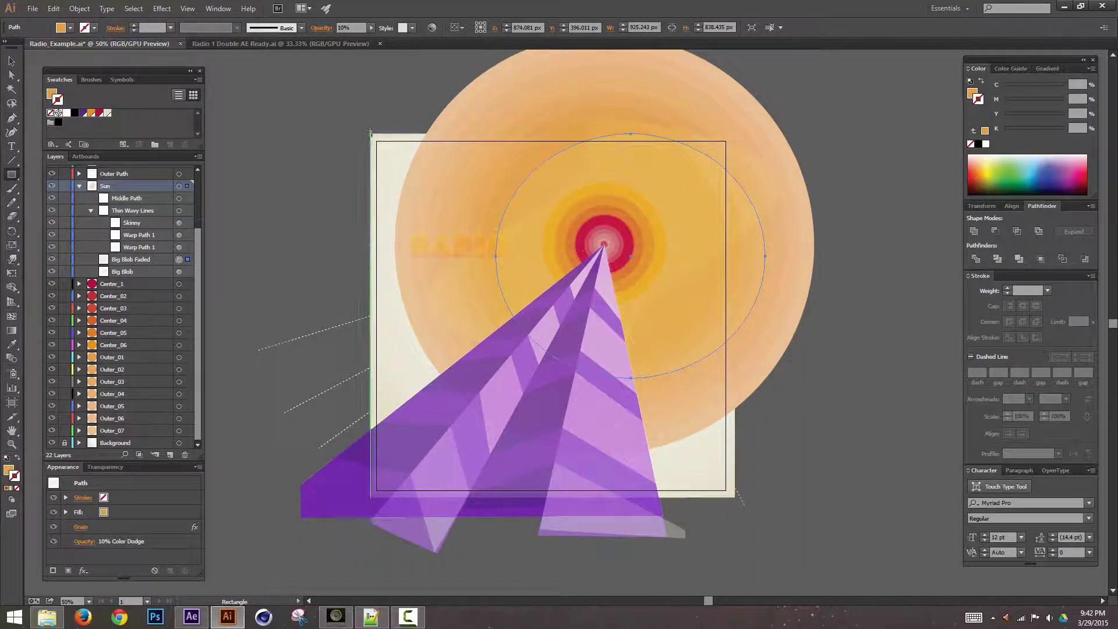
pyautogui.moveTo(370, 132)
pyautogui.mouseDown()
pyautogui.moveTo(728, 443)
pyautogui.moveTo(734, 497)
pyautogui.mouseUp()
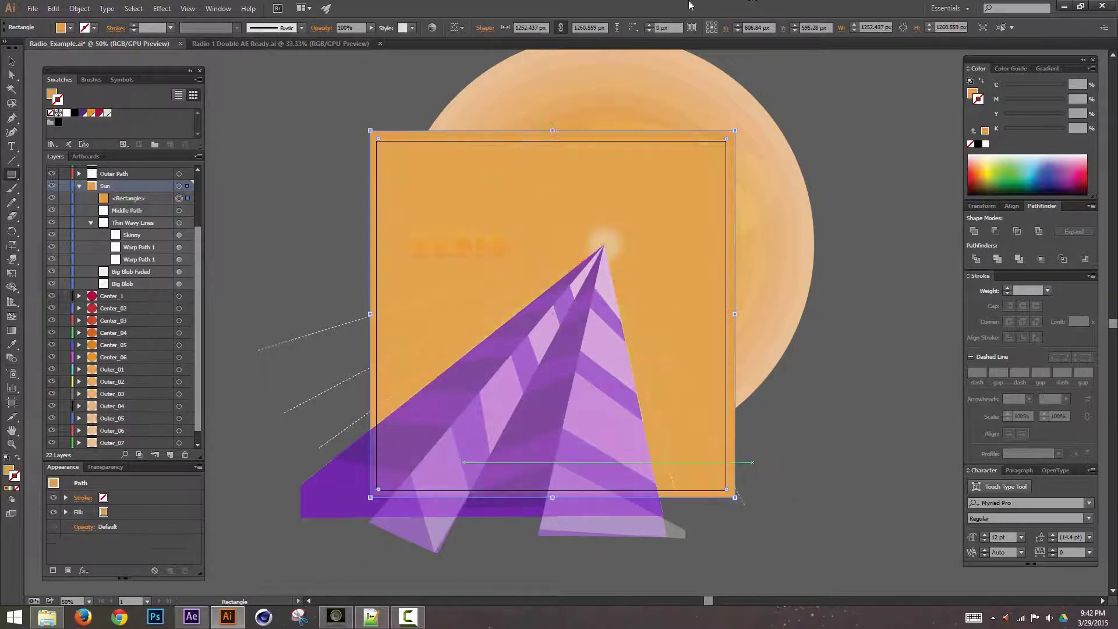
pyautogui.click(133, 198)
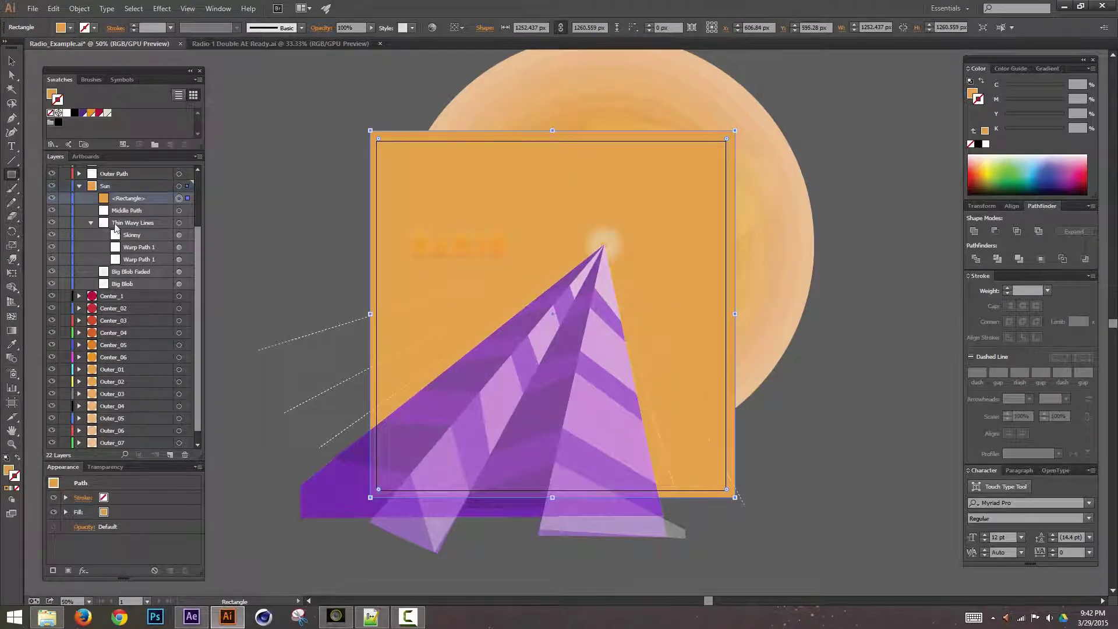
pyautogui.click(18, 459)
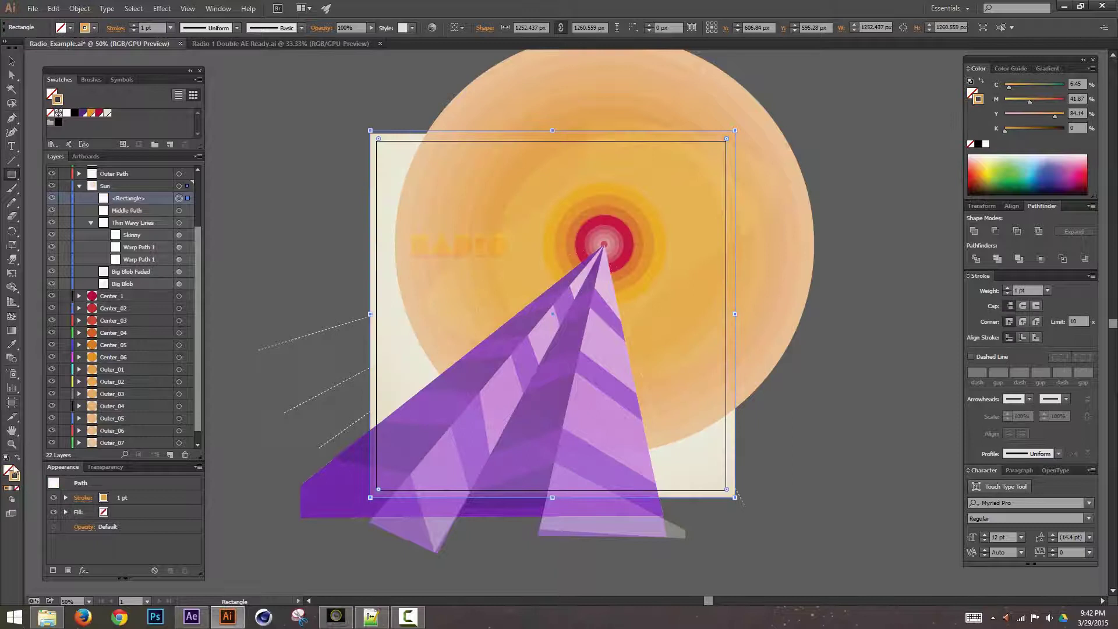
pyautogui.click(18, 459)
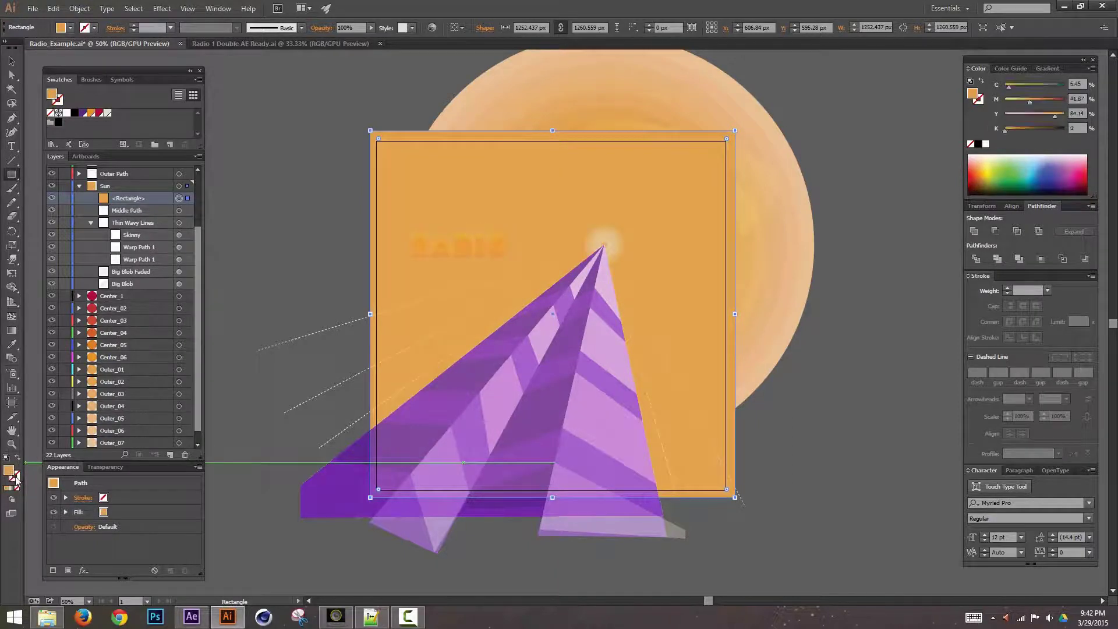
pyautogui.click(16, 490)
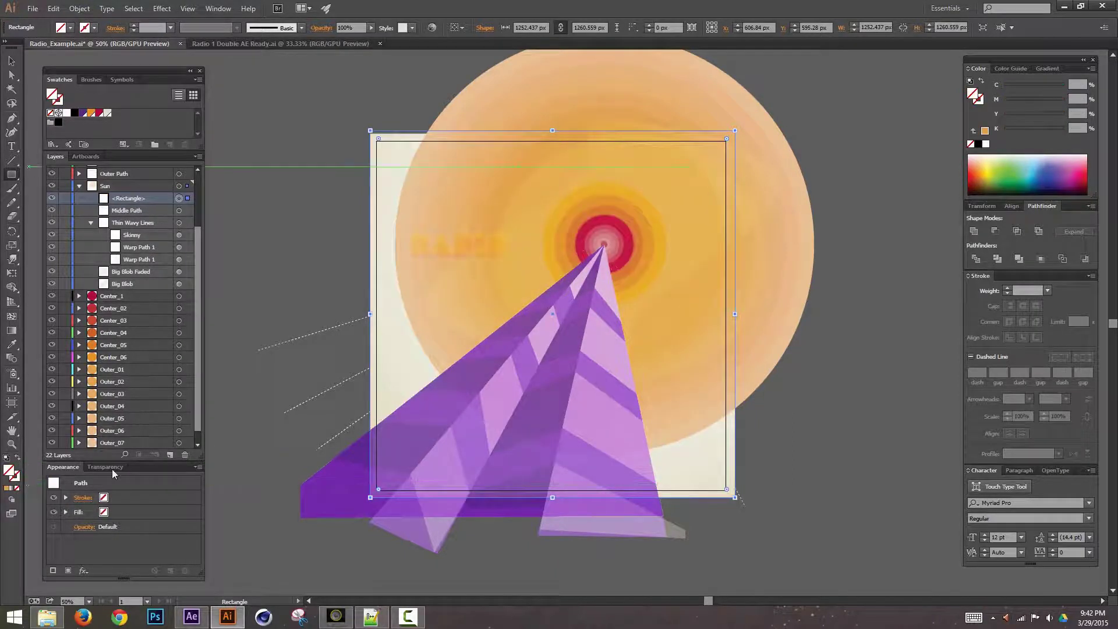
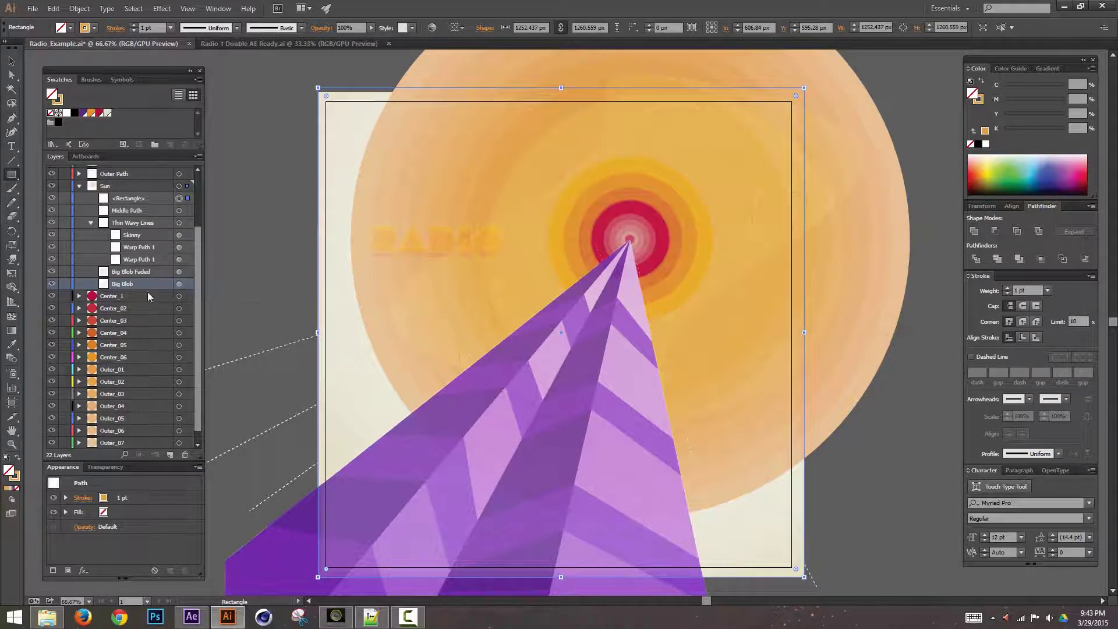
pyautogui.click(180, 284)
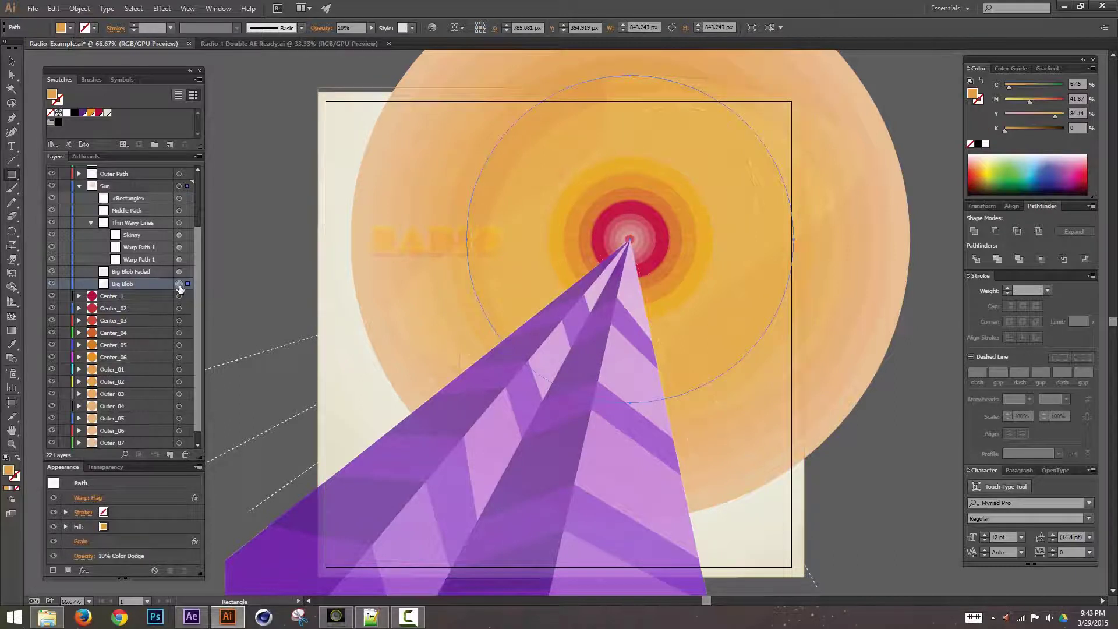
pyautogui.hotkey('ctrl', 'z')
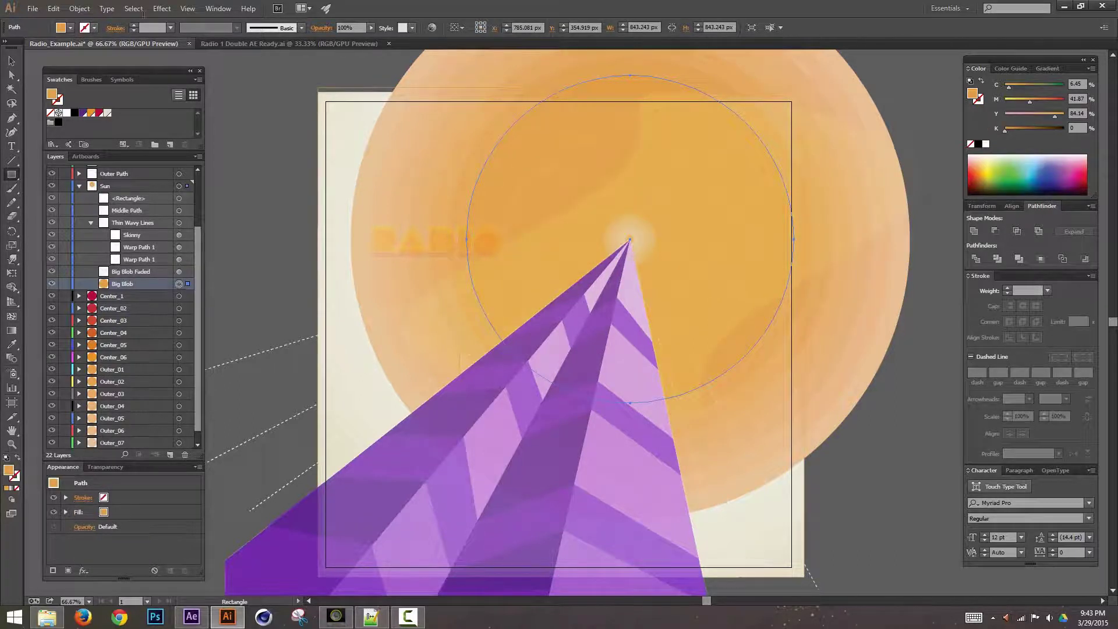
pyautogui.hotkey('ctrl', 'z')
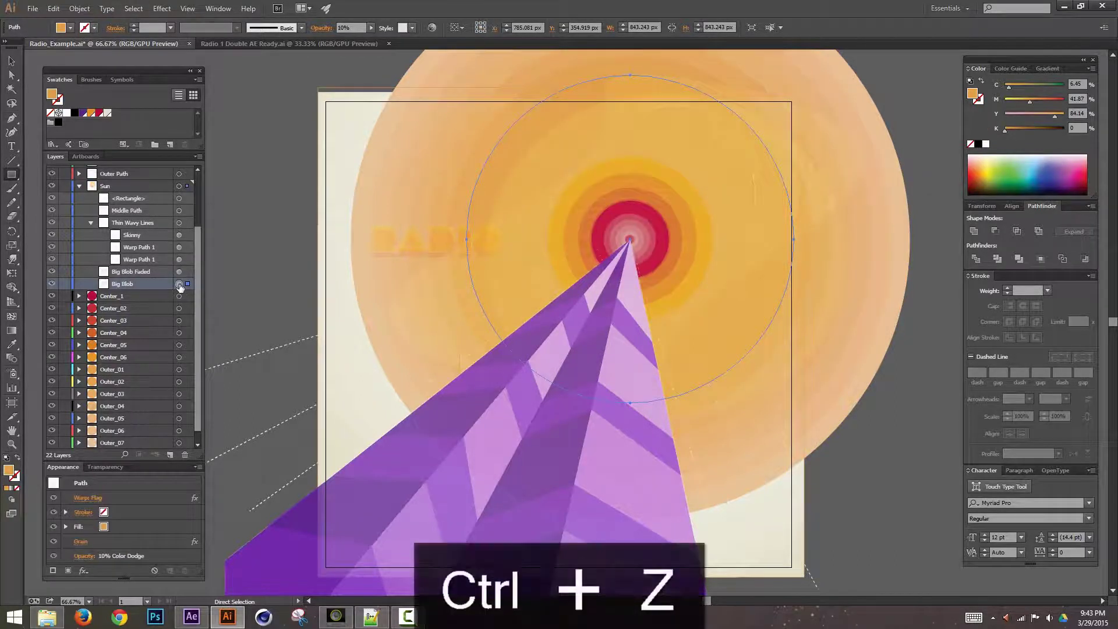
# Transfer the Grain effect and 10% Color Dodge appearance from Big Blob Faded to the rectangle in the Sun layer
pyautogui.click(179, 272)
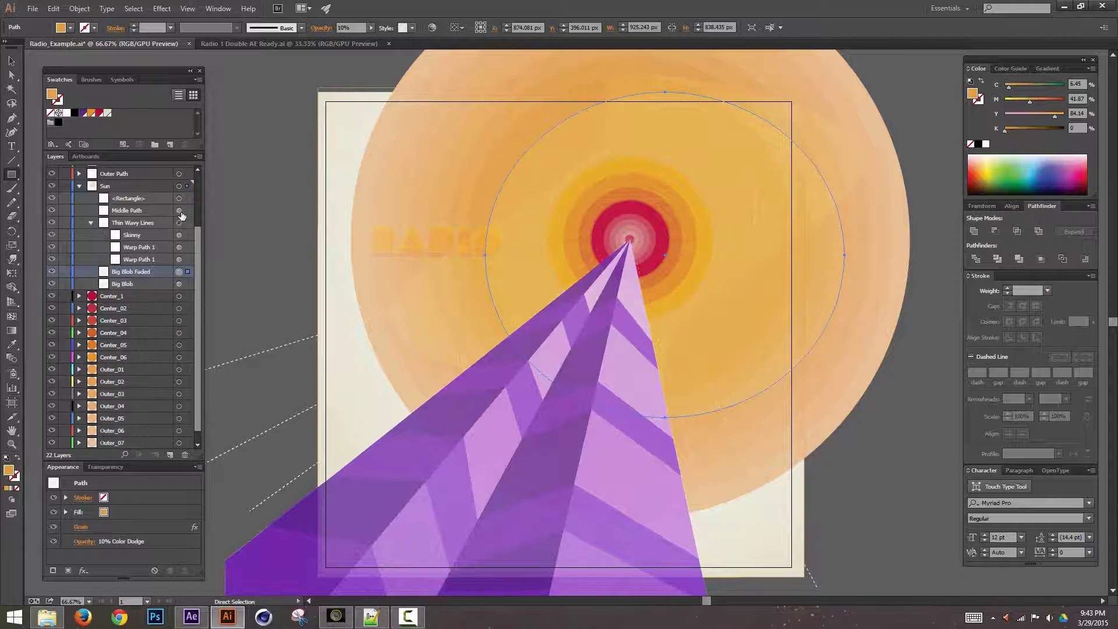
pyautogui.hotkey('ctrl', 'z')
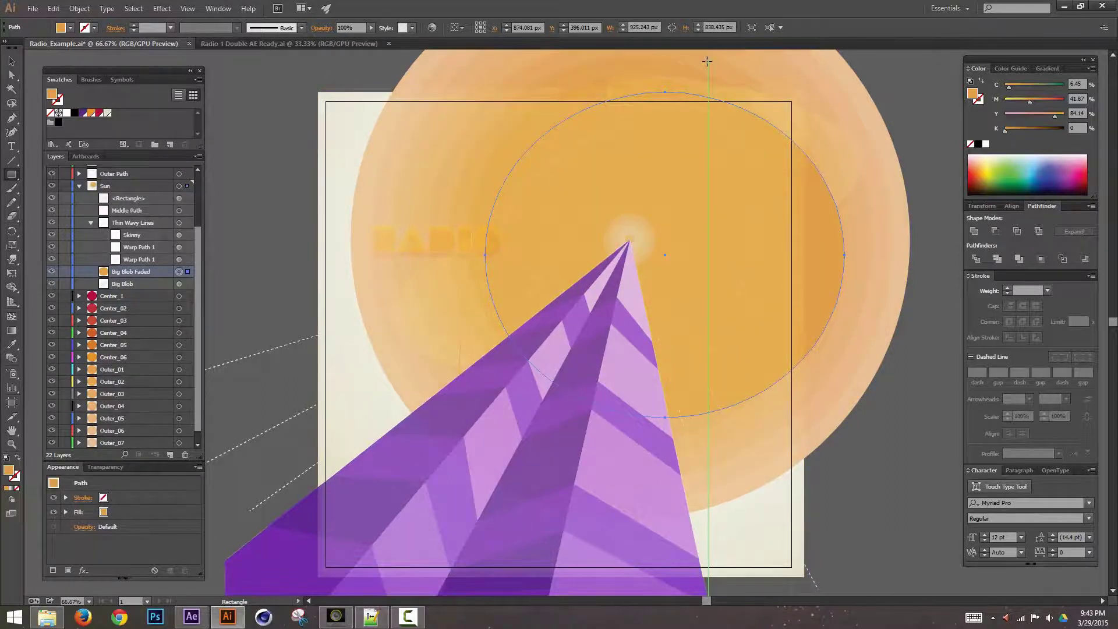
pyautogui.hotkey('ctrl', '=')
pyautogui.hotkey('ctrl', '=')
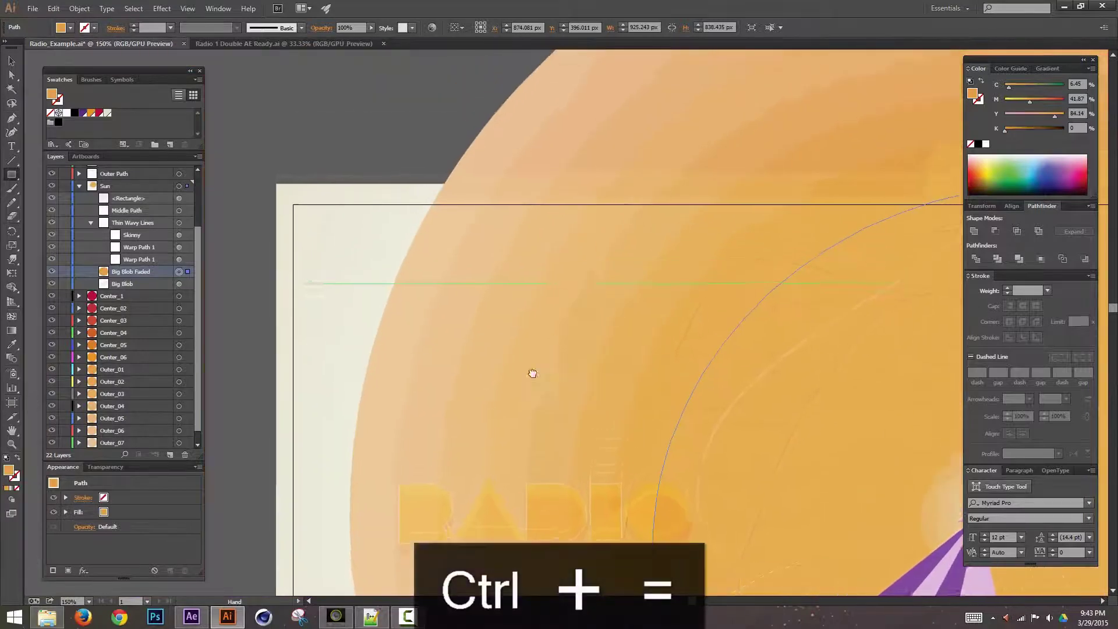
pyautogui.moveTo(533, 373); pyautogui.dragTo(527, 368)
pyautogui.press('v')
pyautogui.click(418, 169)
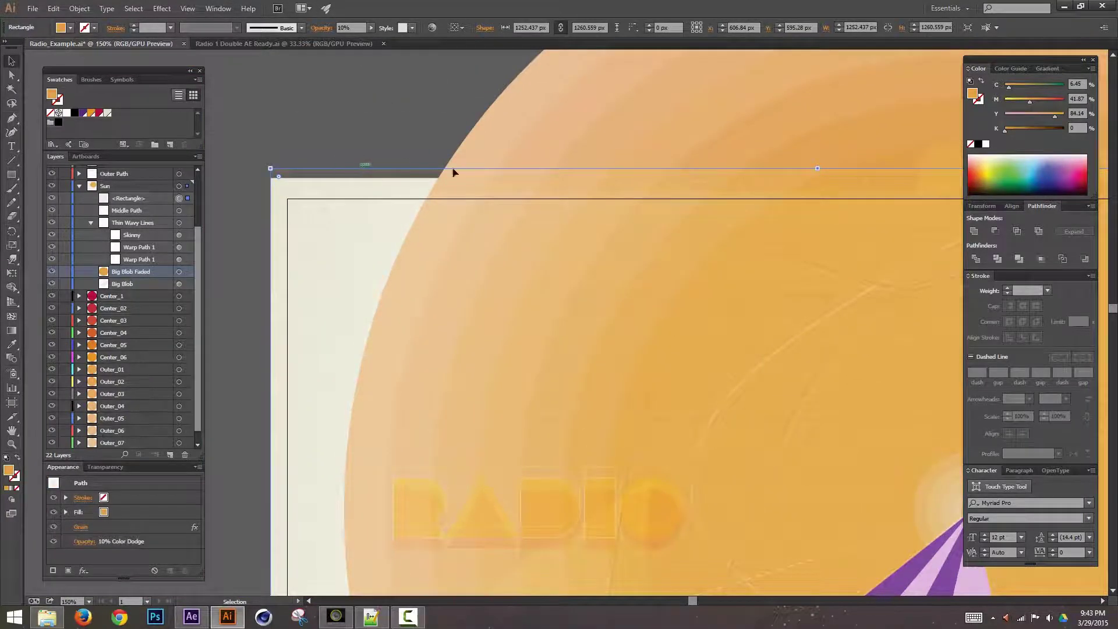
# Delete the Big Blob Faded ellipse from the Sun layer
pyautogui.moveTo(691, 304); pyautogui.dragTo(509, 113)
pyautogui.moveTo(554, 331); pyautogui.dragTo(504, 374)
pyautogui.hotkey('ctrl', '-')
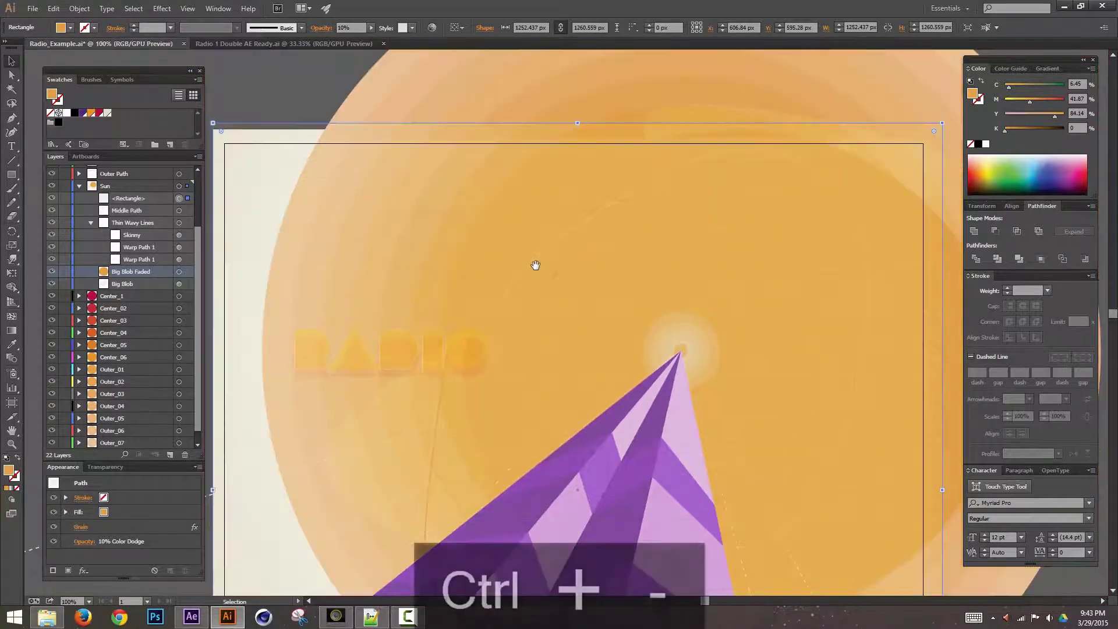
pyautogui.moveTo(757, 372); pyautogui.dragTo(584, 272)
pyautogui.click(816, 268)
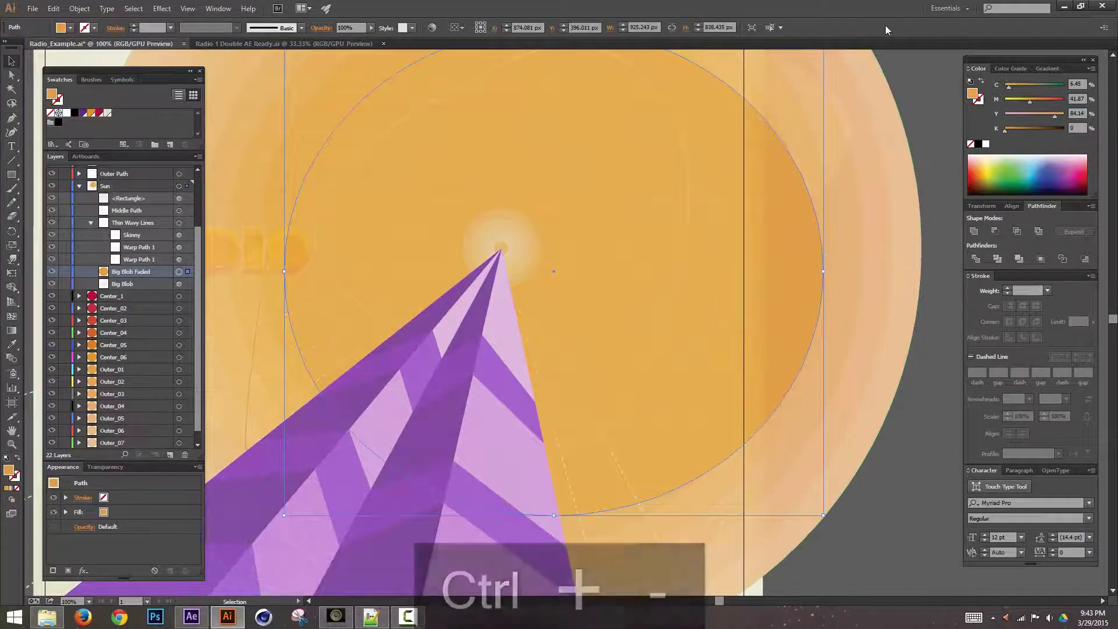
pyautogui.press('Delete')
pyautogui.moveTo(389, 250); pyautogui.dragTo(533, 264)
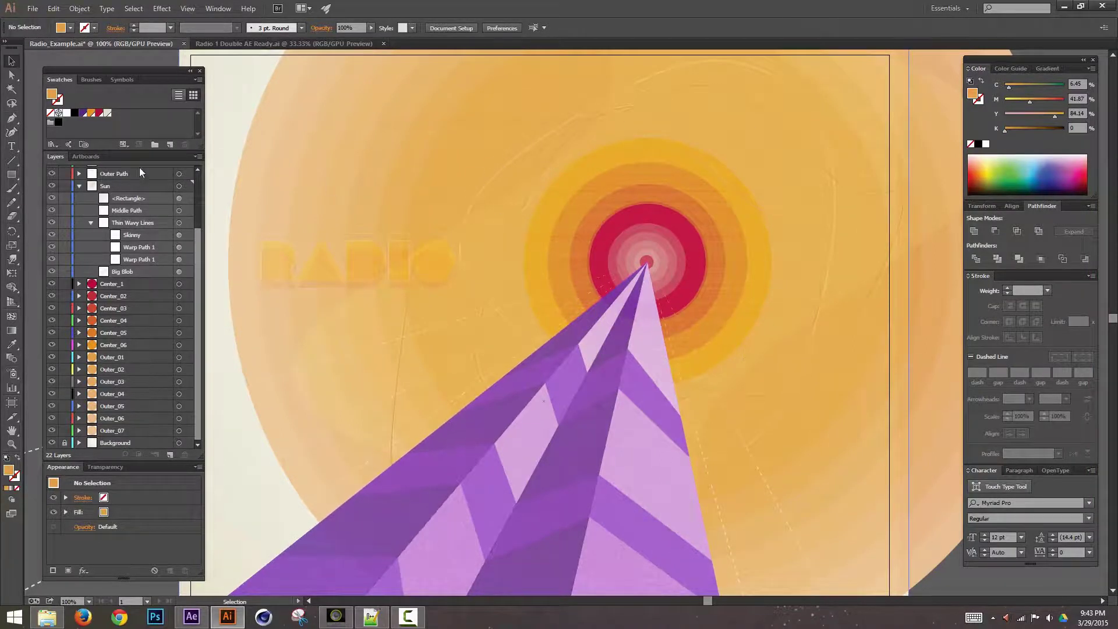
# Examine the Sun layer's paths and matte rectangles against the whole artboard
pyautogui.hotkey('ctrl', '-')
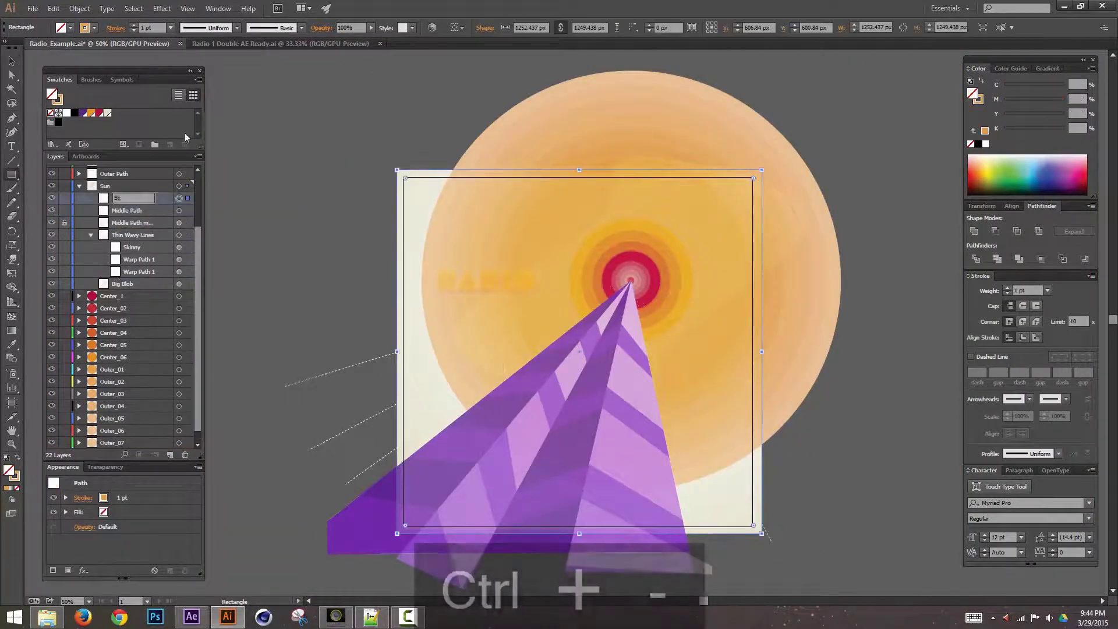
pyautogui.hotkey('ctrl', '=')
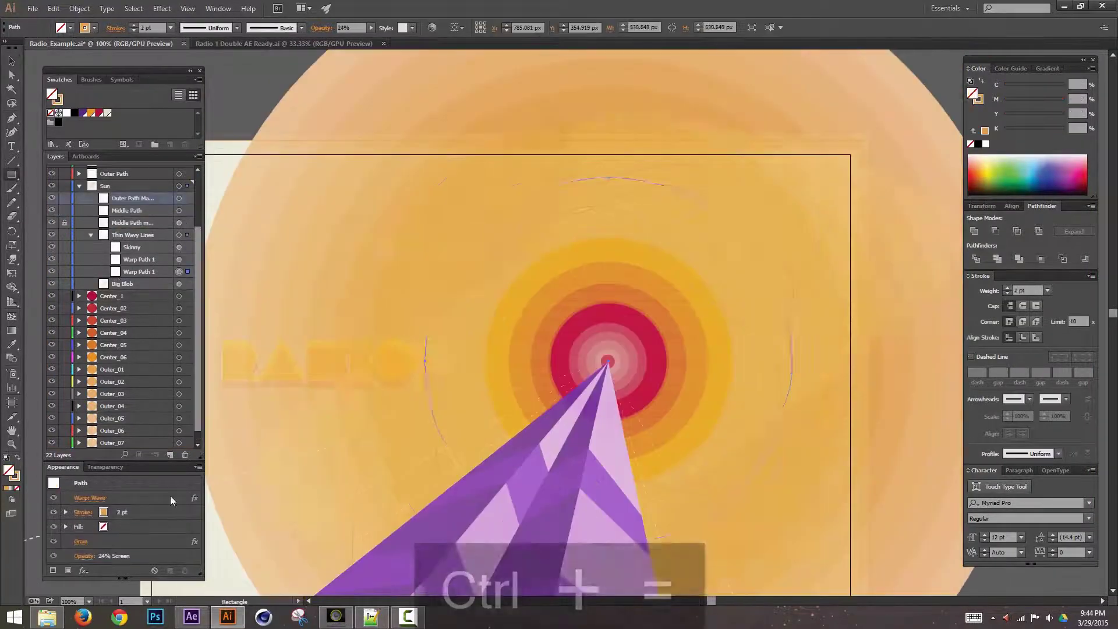
pyautogui.hotkey('ctrl', '-')
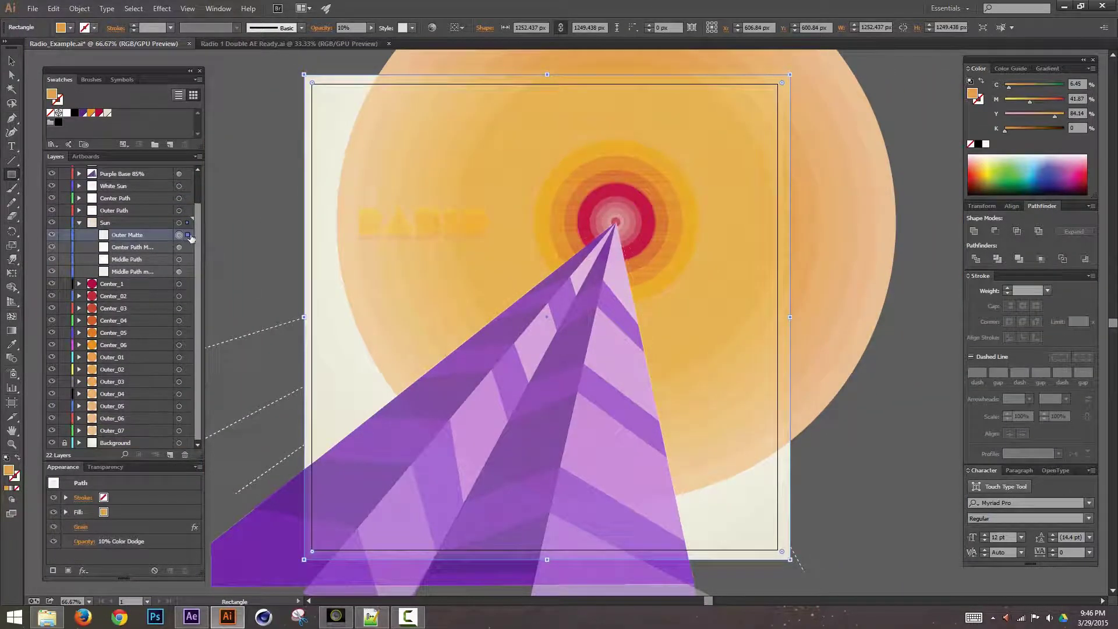
pyautogui.click(187, 224)
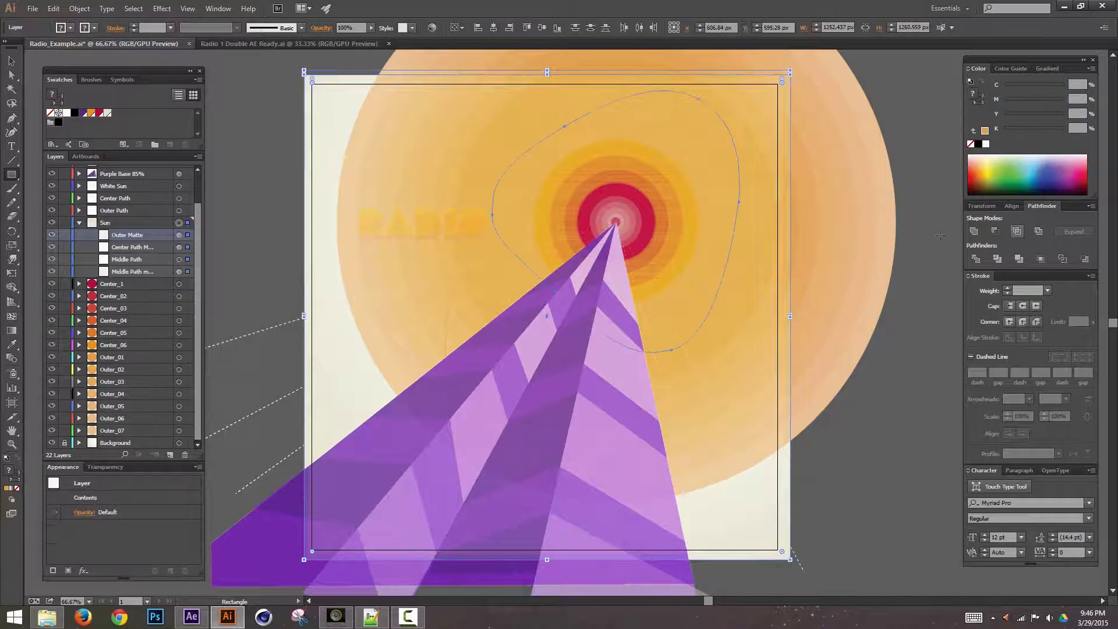
pyautogui.press('space')
pyautogui.moveTo(586, 297); pyautogui.dragTo(750, 137)
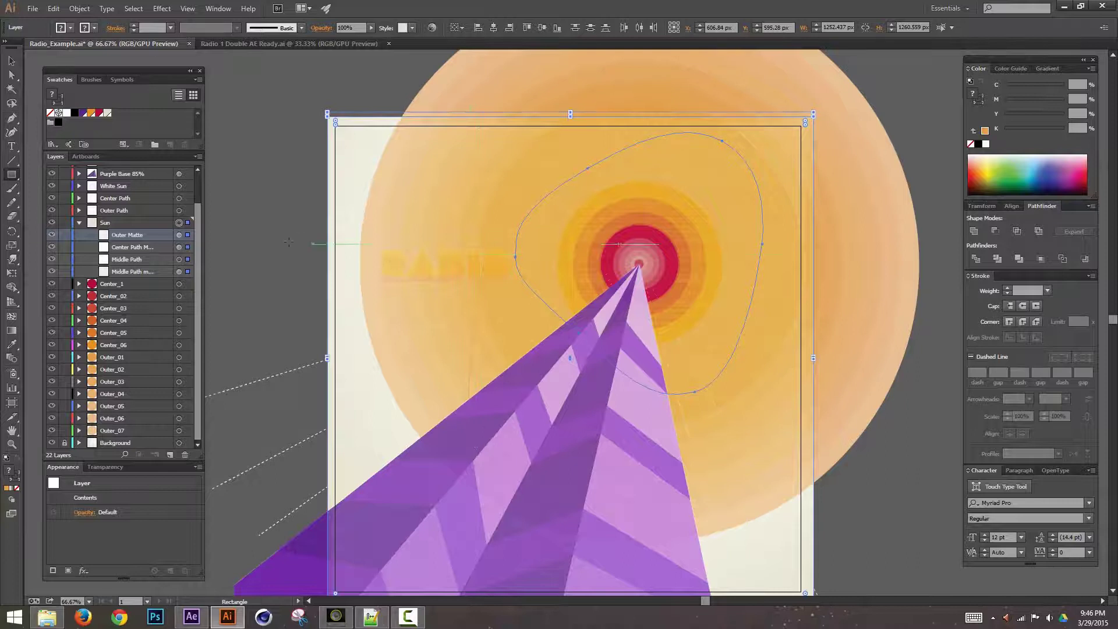
pyautogui.press('v')
pyautogui.click(273, 105)
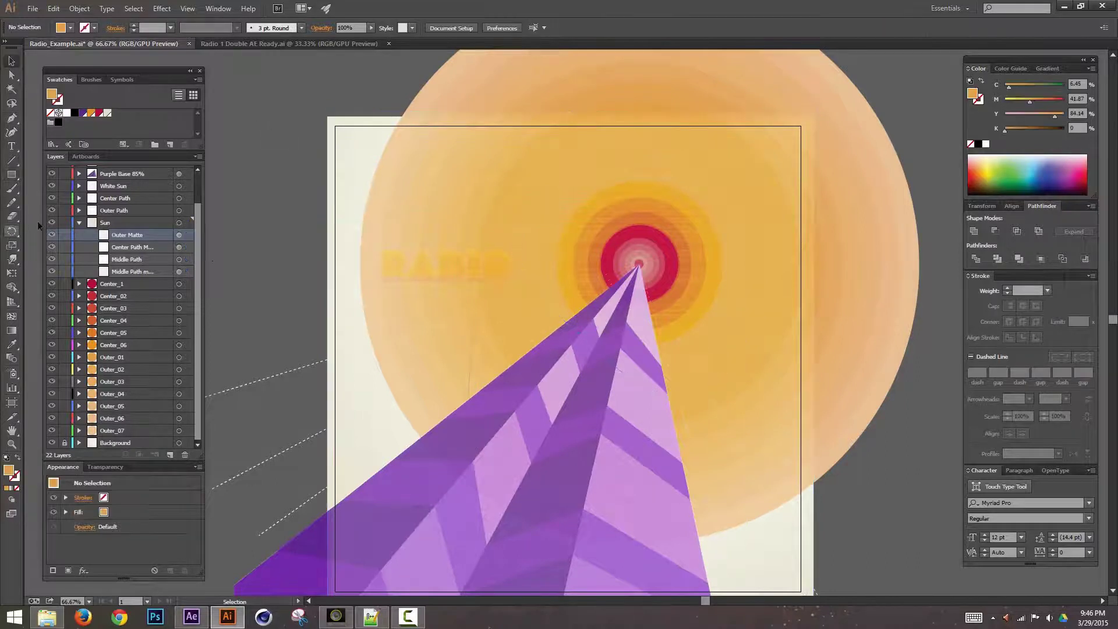
# Release the contents of the Sun layer to separate layers as a sequence
pyautogui.click(180, 223)
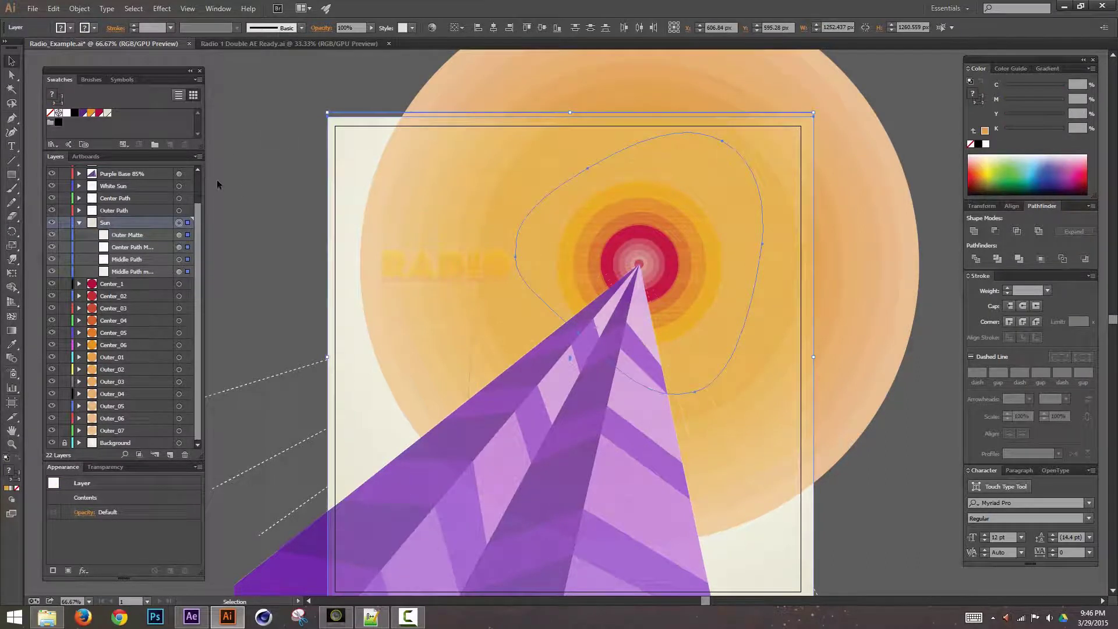
pyautogui.click(241, 199)
pyautogui.click(199, 156)
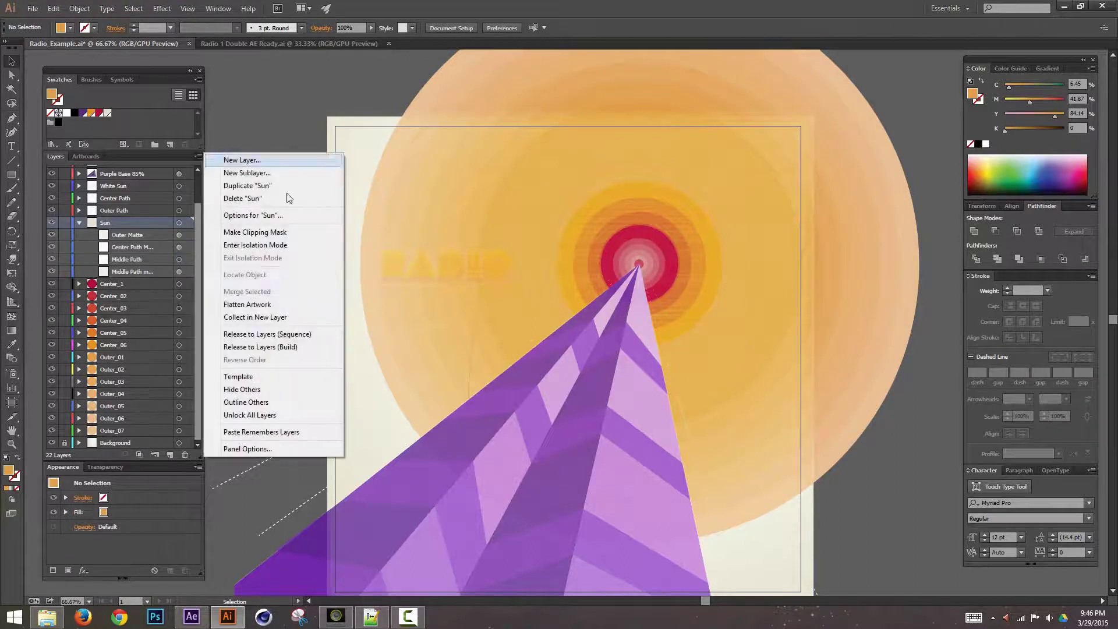
pyautogui.click(291, 330)
# Move the four released layers out of Sun to the top level and delete the emptied Sun layer
pyautogui.click(153, 236)
pyautogui.keyDown('shift'); pyautogui.click(146, 272); pyautogui.keyUp('shift')
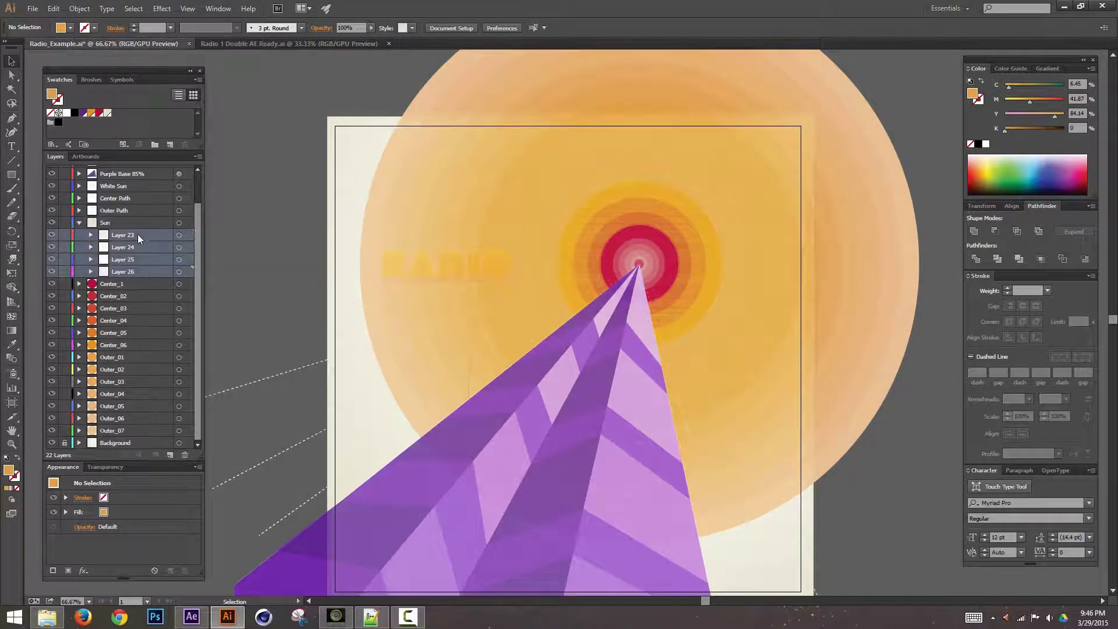
pyautogui.moveTo(140, 236); pyautogui.dragTo(129, 217)
pyautogui.moveTo(129, 272); pyautogui.dragTo(186, 454)
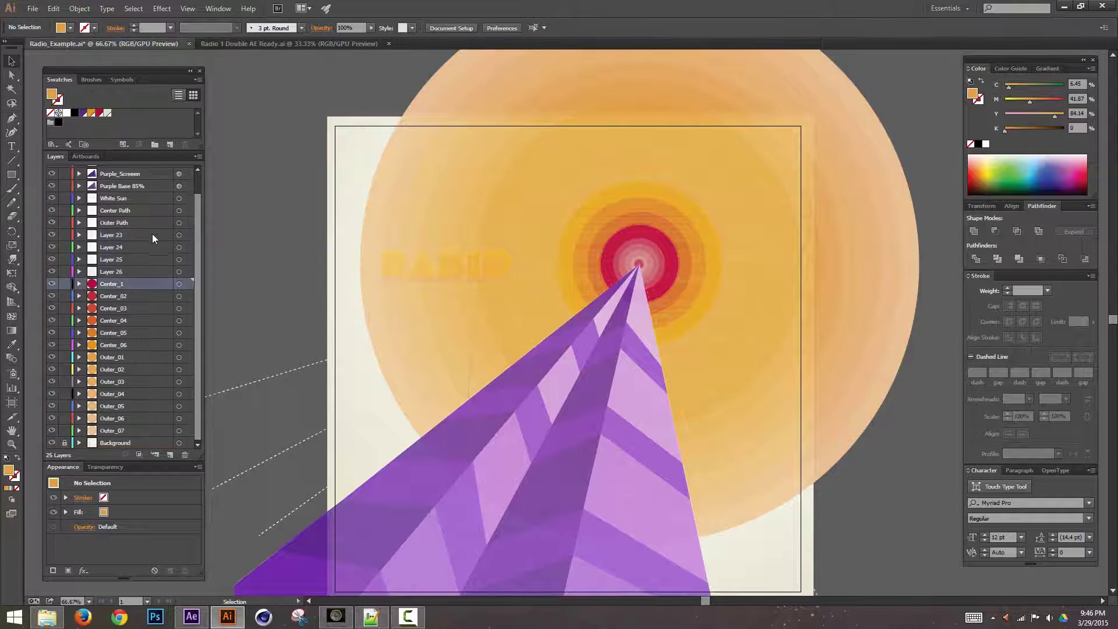
# Rename Layer 23, which holds the outer matte, as OuterMatte
pyautogui.click(79, 235)
pyautogui.doubleClick(119, 234)
pyautogui.write('Out')
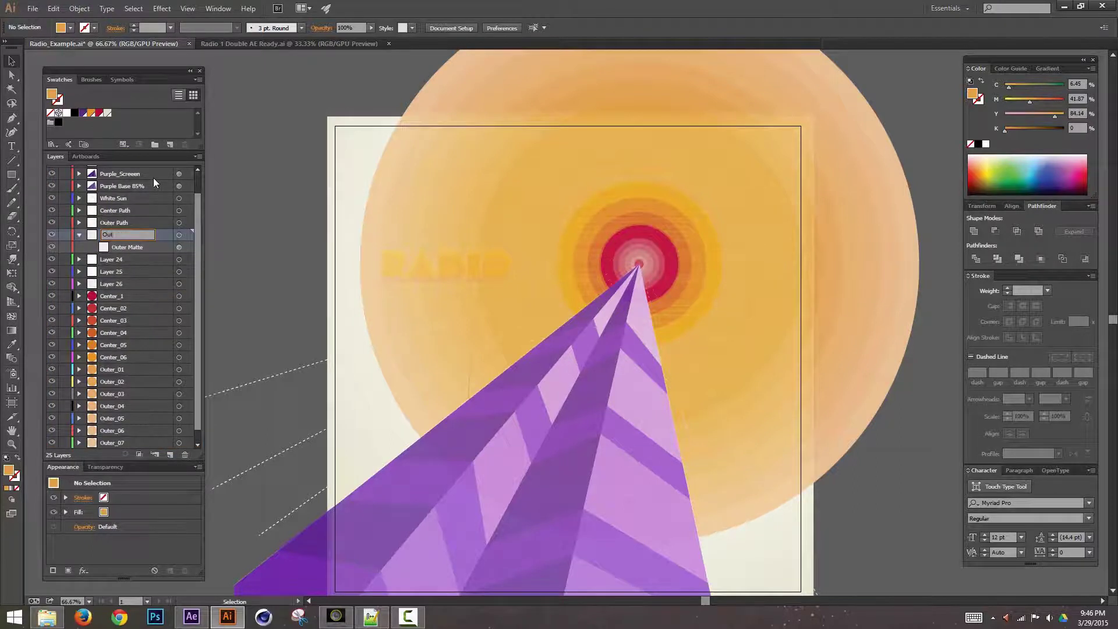
pyautogui.write('erMatte')
pyautogui.press('Return')
# Check the contents of Layer 24 and rename the layer as Center Matte
pyautogui.doubleClick(111, 260)
pyautogui.click(79, 260)
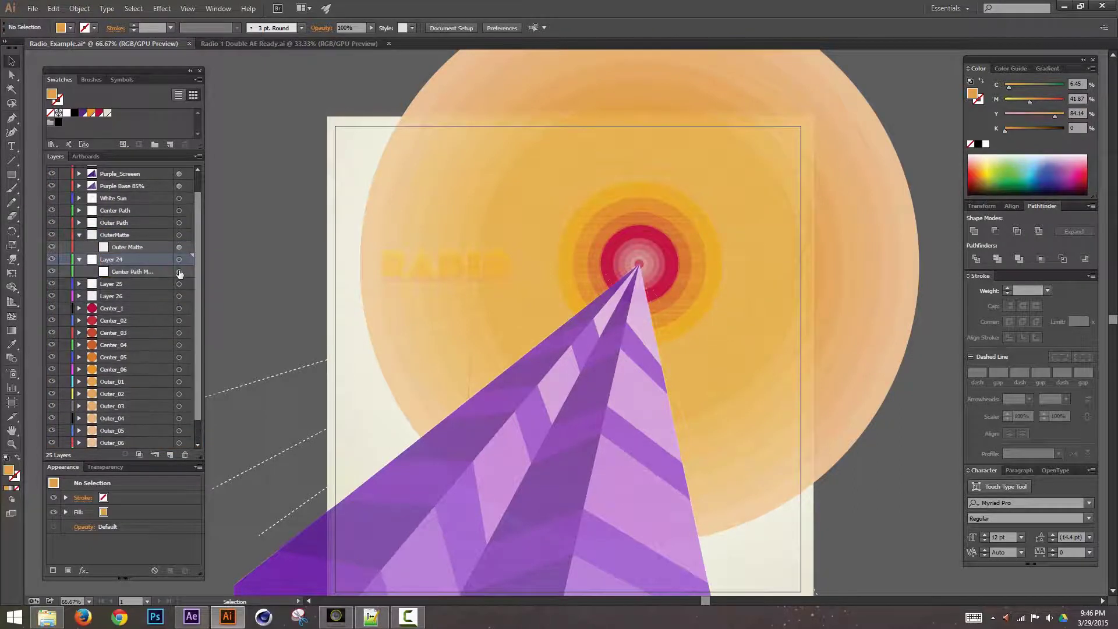
pyautogui.click(179, 272)
pyautogui.doubleClick(117, 261)
pyautogui.write('Center')
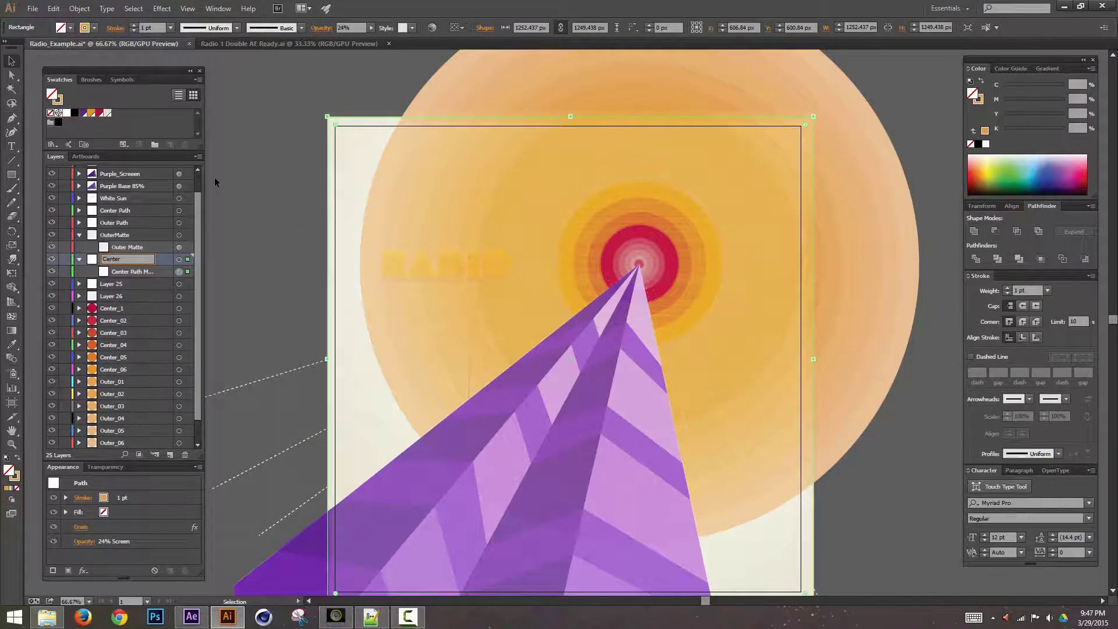
pyautogui.write(' Matte')
pyautogui.press('Return')
# Expand Layer 25 and rename it as Middle Path
pyautogui.click(79, 283)
pyautogui.keyDown('alt'); pyautogui.click(113, 285); pyautogui.keyUp('alt')
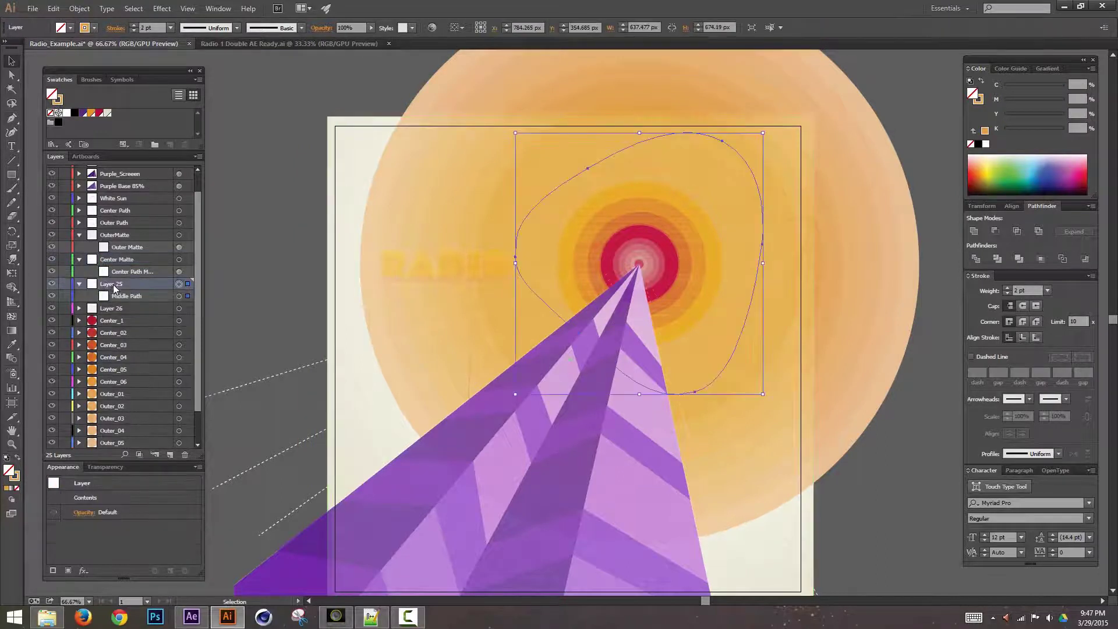
pyautogui.write('Middle Path')
pyautogui.press('Return')
# Rename Layer 26, which holds the middle path's matte rectangle, as Middle Matte
pyautogui.keyDown('alt'); pyautogui.click(141, 310); pyautogui.keyUp('alt')
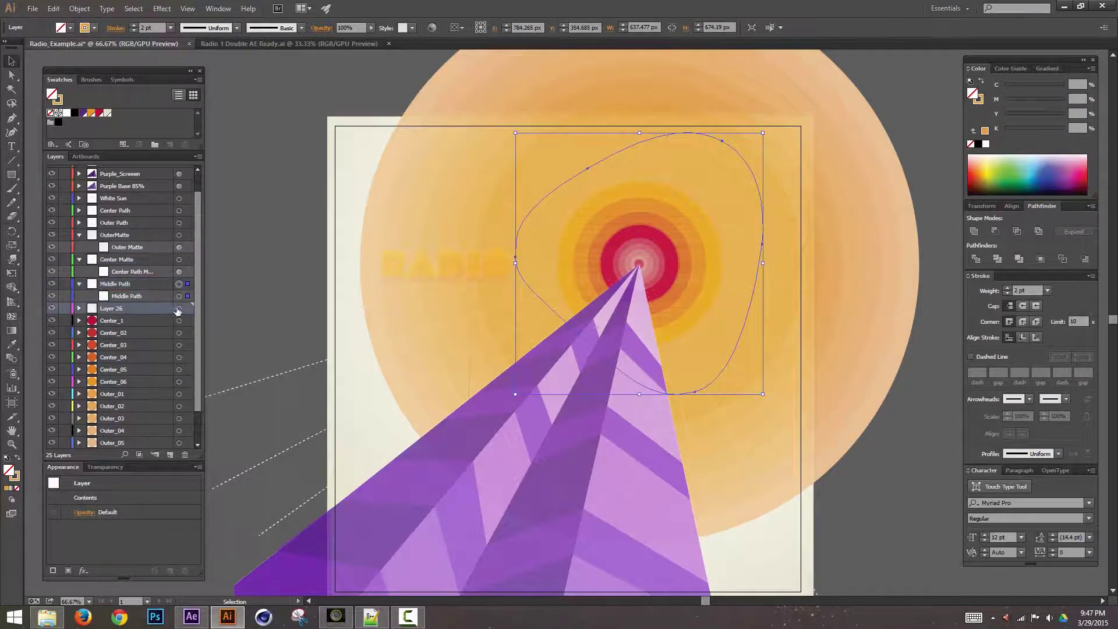
pyautogui.doubleClick(121, 309)
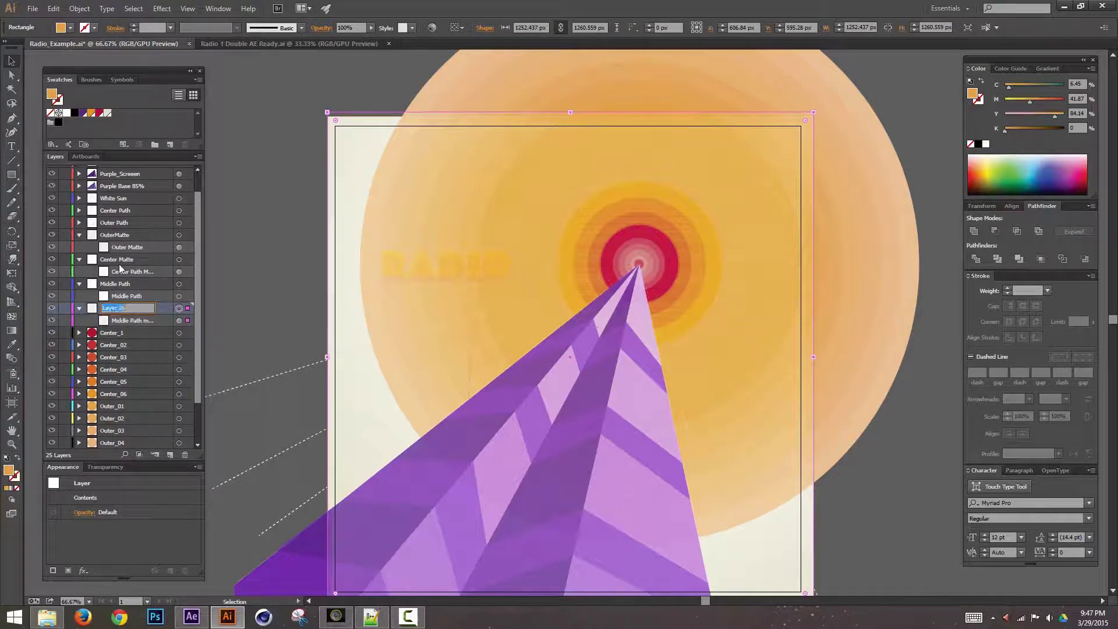
pyautogui.write('Middle P')
pyautogui.press('BackSpace')
pyautogui.write('Matte')
pyautogui.press('Return')
# Collapse the Middle Matte, Middle Path, Center Matte and OuterMatte layers and check the contents of Middle Path
pyautogui.click(79, 309)
pyautogui.click(79, 285)
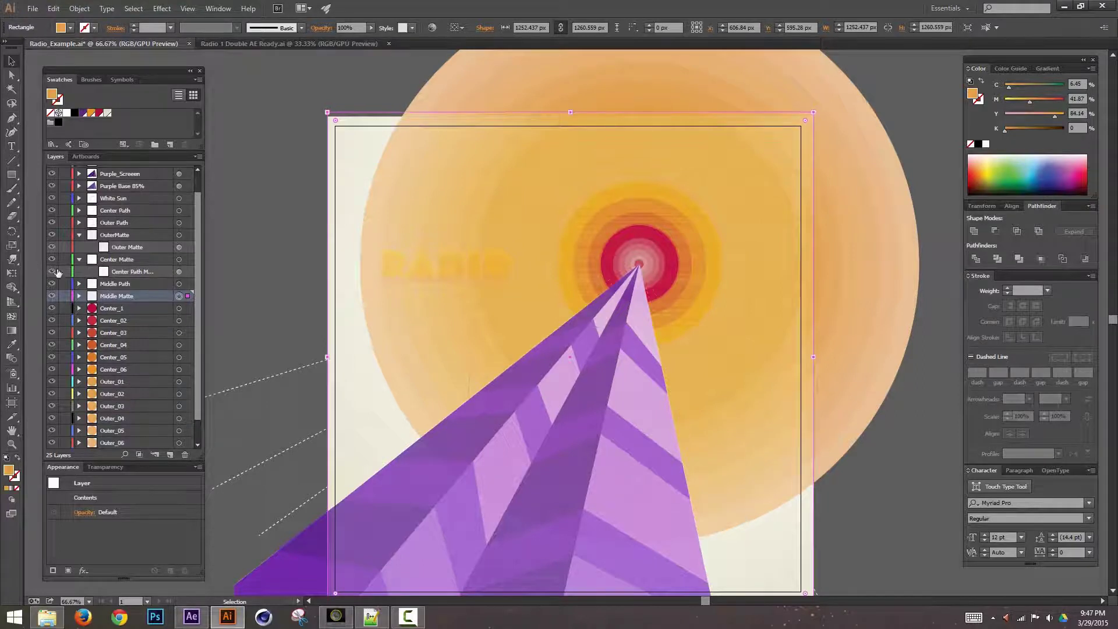
pyautogui.click(179, 285)
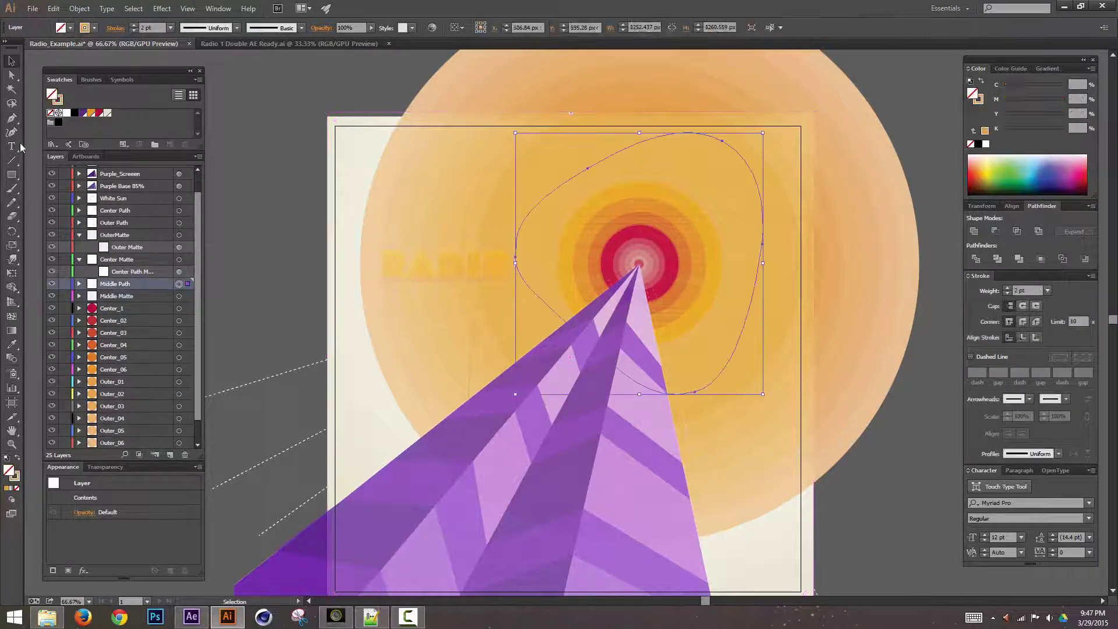
pyautogui.click(80, 260)
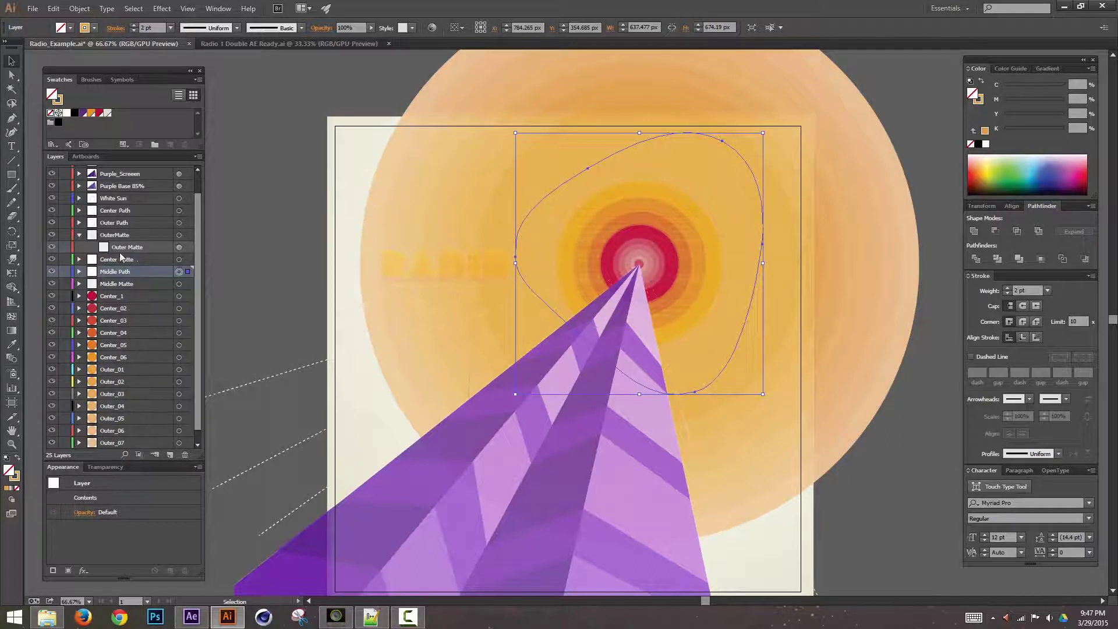
pyautogui.click(80, 236)
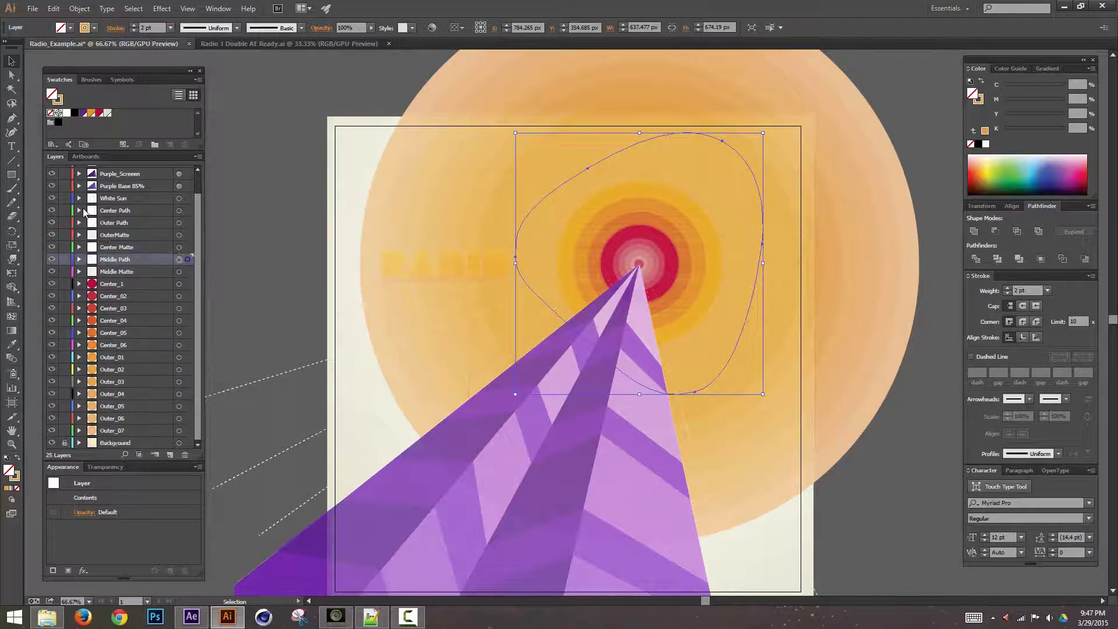
# Move the Outer Path and OuterMatte layers below Middle Matte, directly above Center_1
pyautogui.click(123, 228)
pyautogui.keyDown('shift'); pyautogui.click(127, 233); pyautogui.keyUp('shift')
pyautogui.moveTo(125, 224); pyautogui.dragTo(135, 277)
# Check the artwork on each center, middle and outer path and matte layer and save the document
pyautogui.click(138, 211)
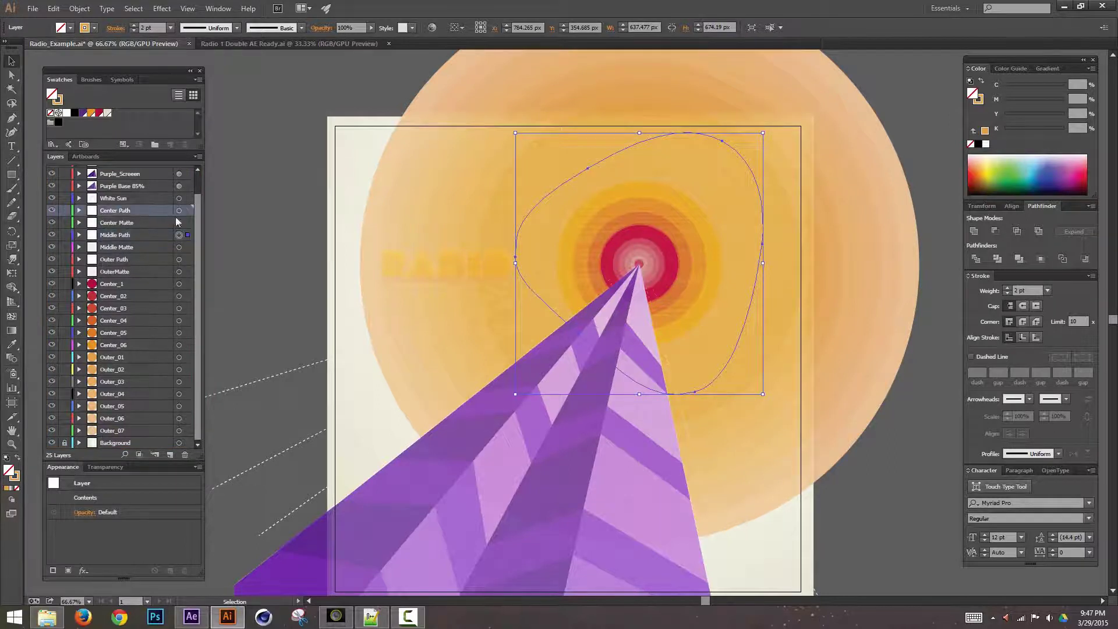
pyautogui.click(179, 223)
pyautogui.click(179, 234)
pyautogui.click(179, 247)
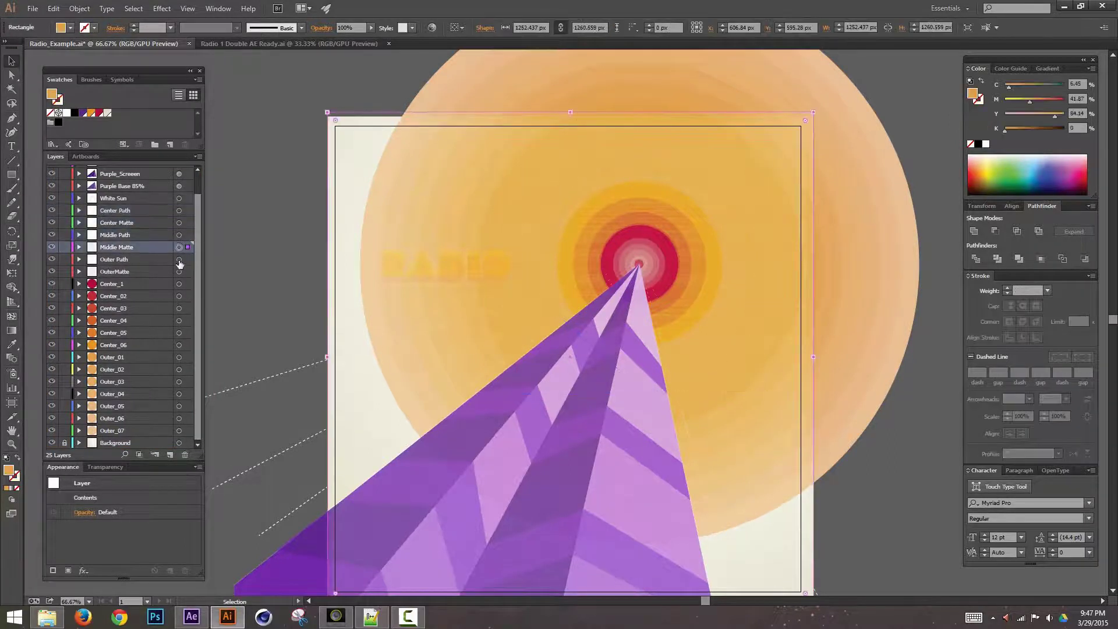
pyautogui.click(178, 259)
pyautogui.click(179, 271)
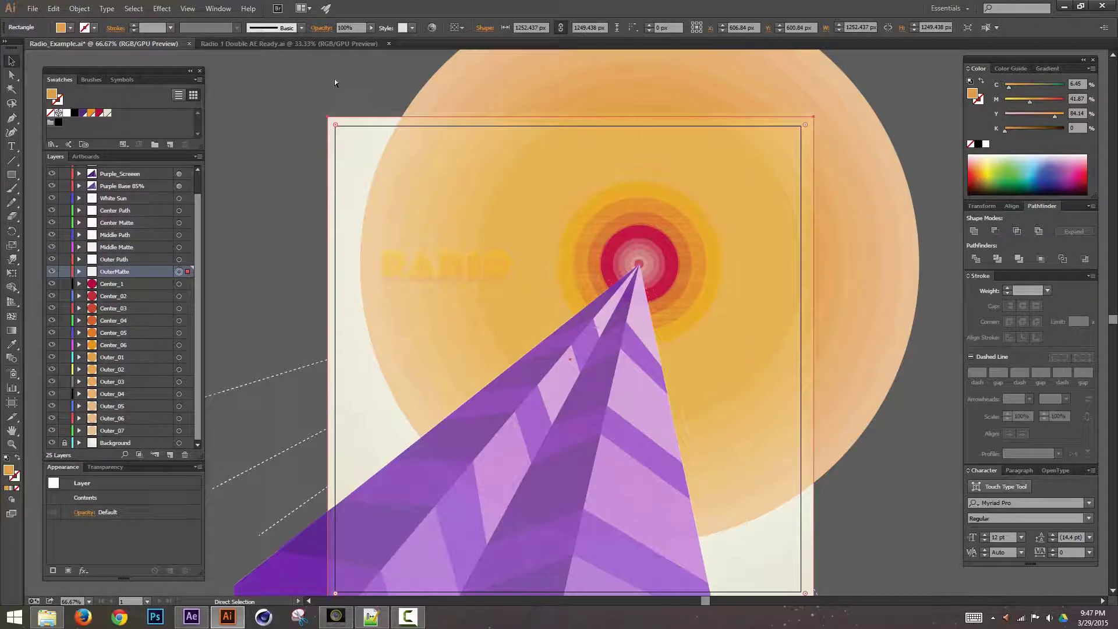
pyautogui.hotkey('ctrl', 's')
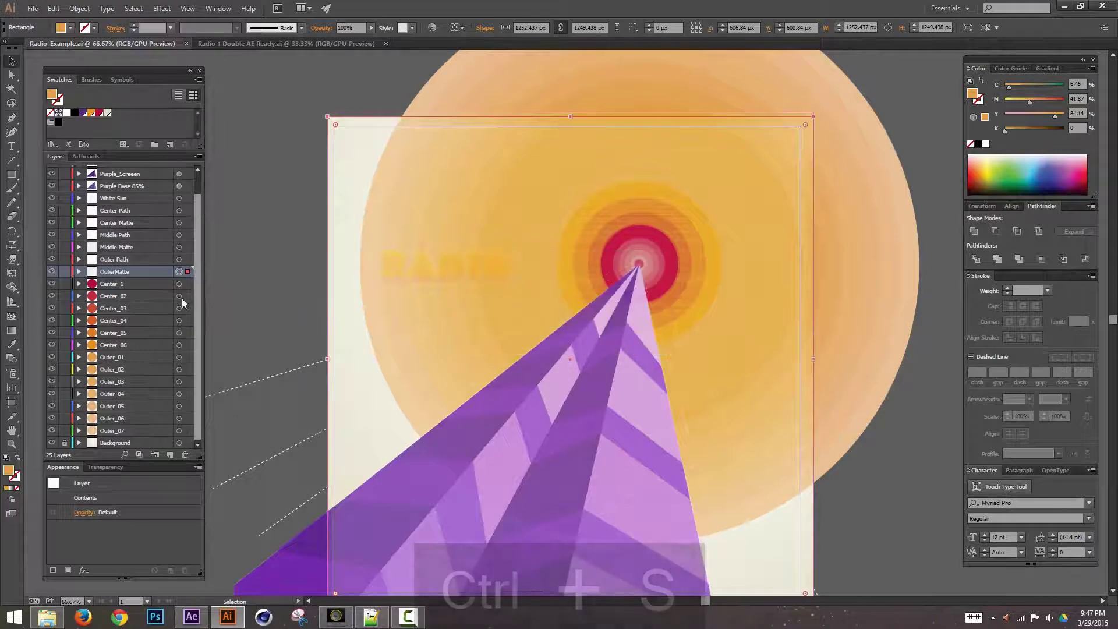
# Expand the White Sun layer and check which circle each of its compound paths holds
pyautogui.scroll(2, 197, 275)
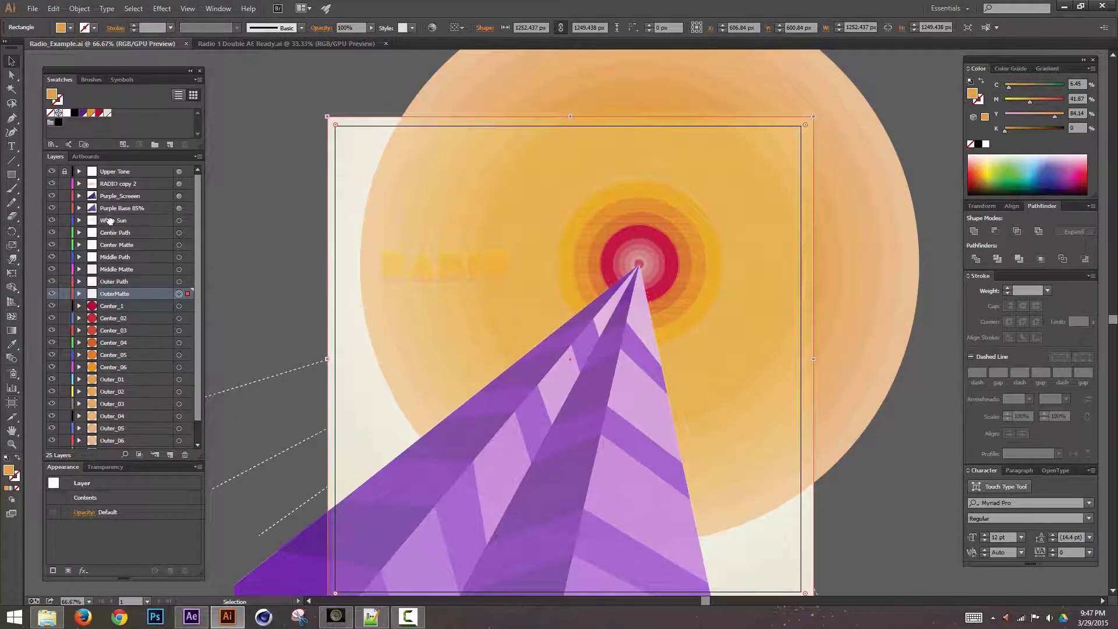
pyautogui.click(79, 220)
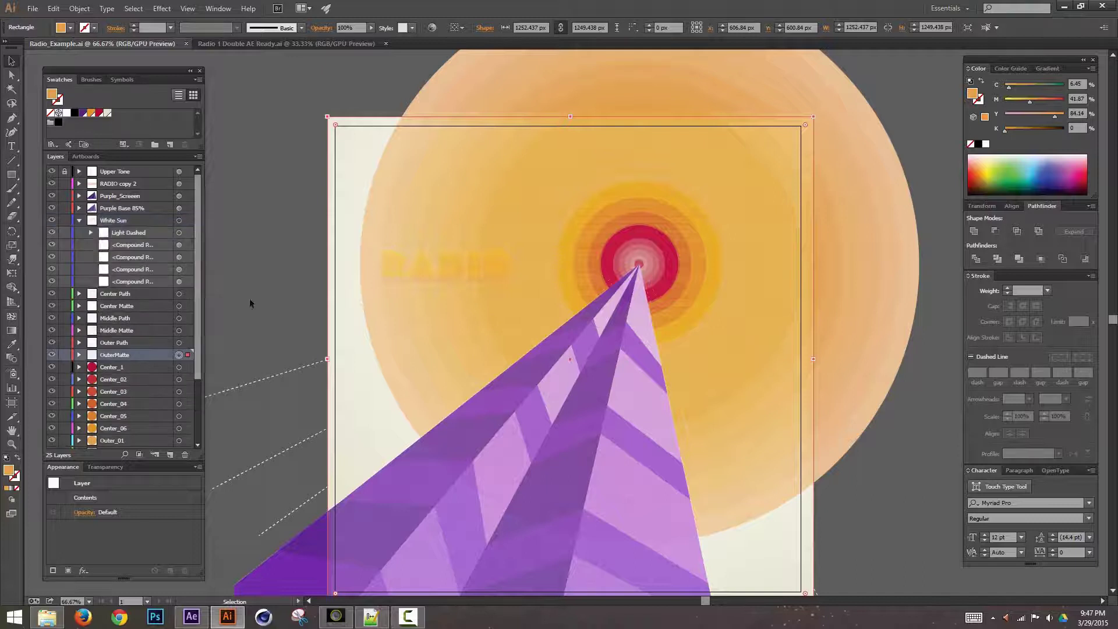
pyautogui.click(151, 403)
pyautogui.click(180, 282)
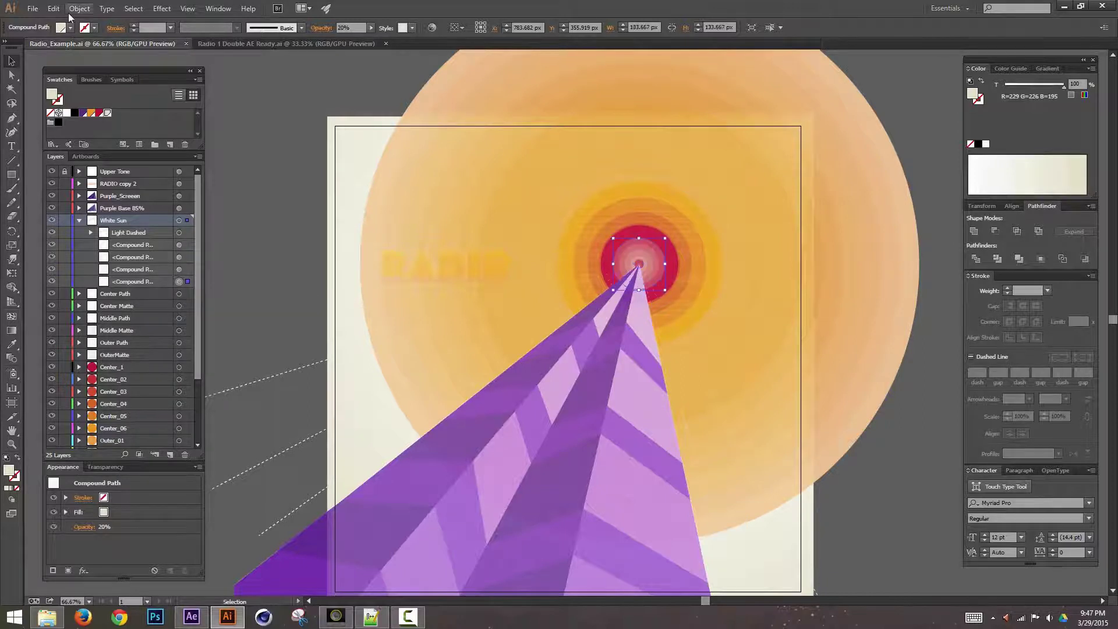
pyautogui.click(180, 245)
pyautogui.click(179, 269)
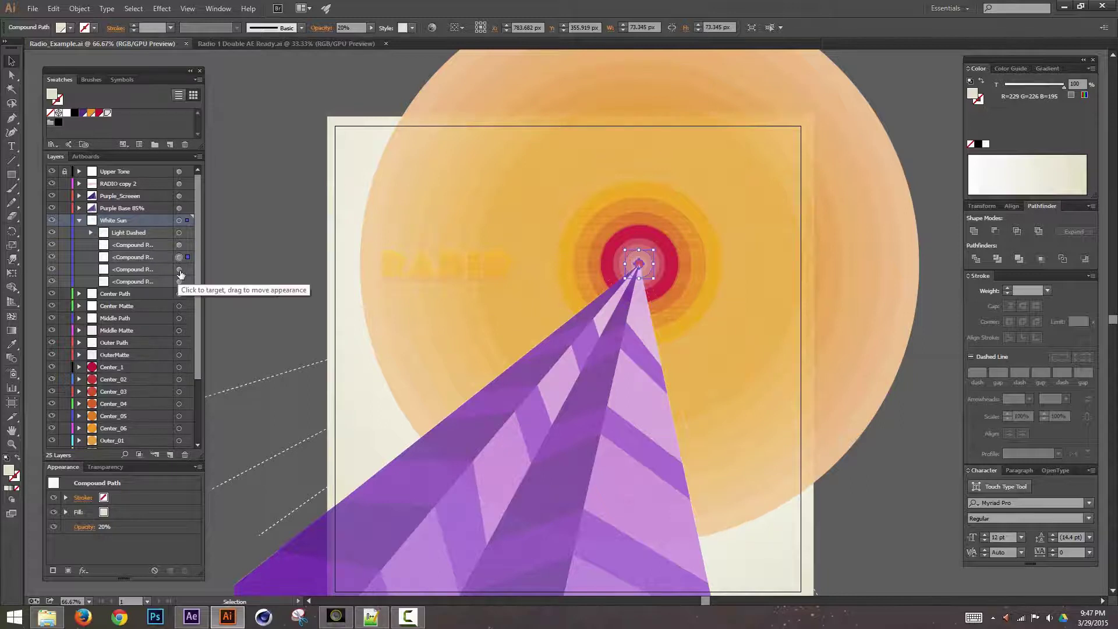
pyautogui.click(179, 281)
pyautogui.click(149, 248)
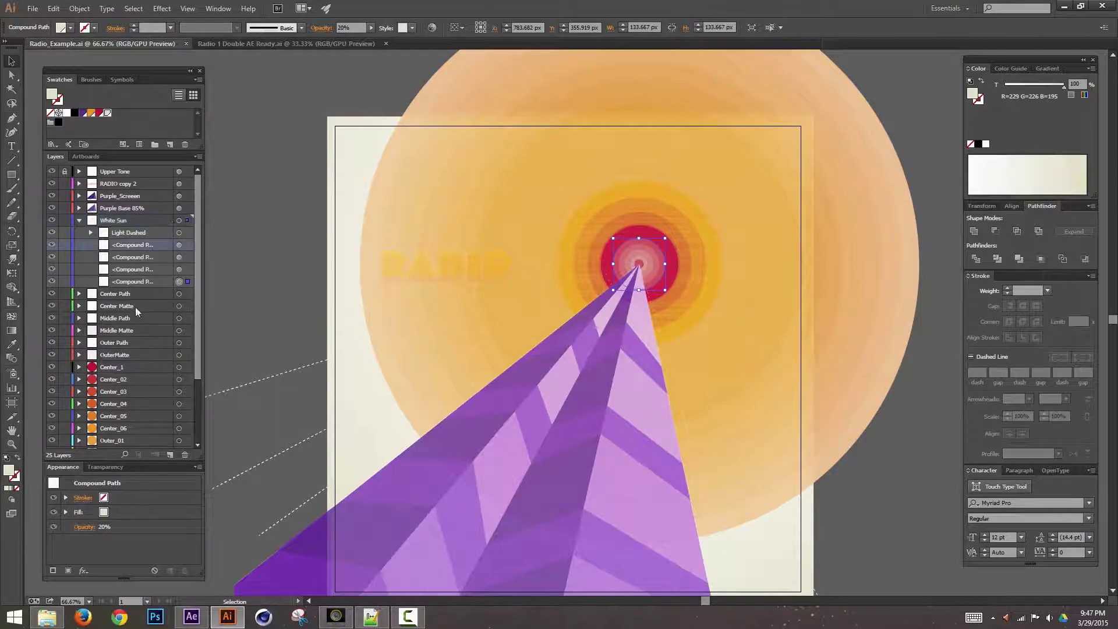
# Switch to the Radio 1 Double AE Ready.ai document and examine the artwork on the WS_20% Center, 02, 03 and 04 layers
pyautogui.click(305, 46)
pyautogui.click(195, 185)
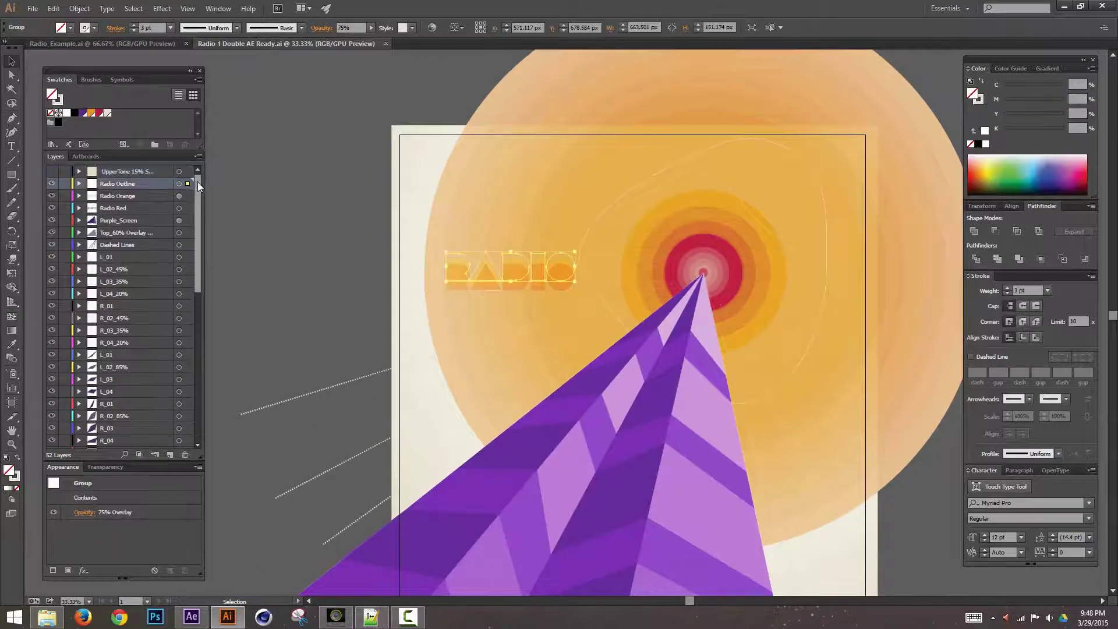
pyautogui.moveTo(197, 182); pyautogui.dragTo(200, 303)
pyautogui.click(134, 209)
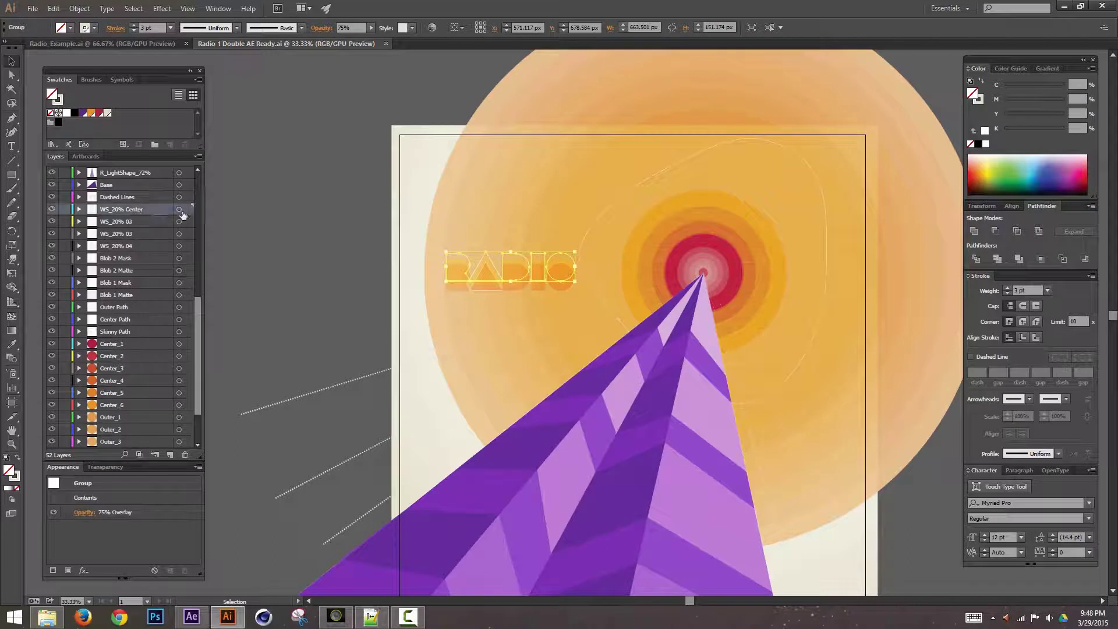
pyautogui.click(179, 209)
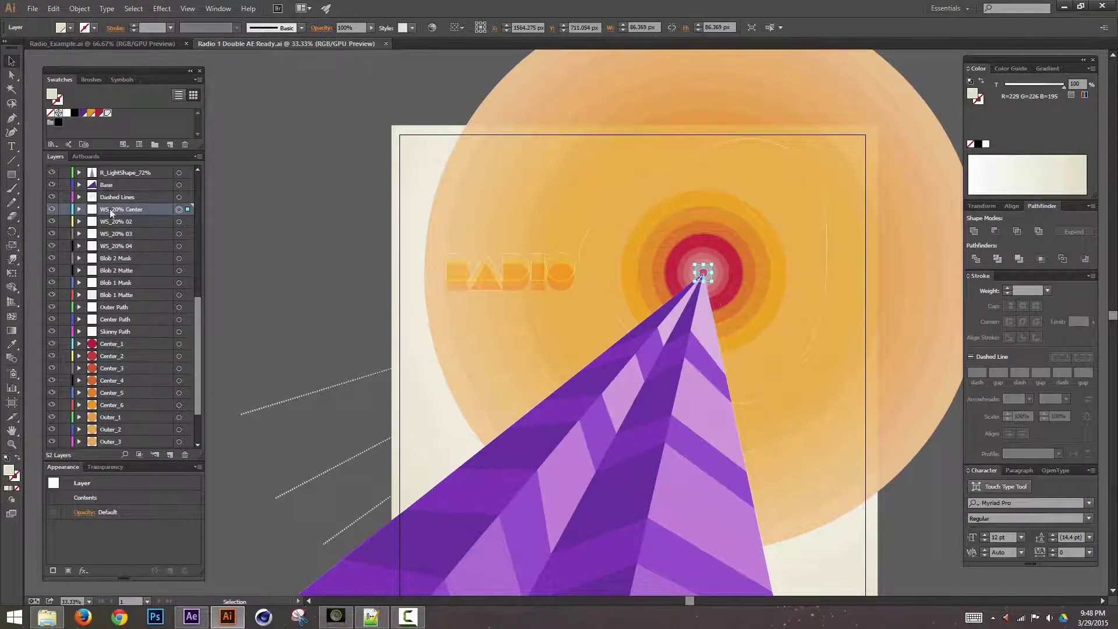
pyautogui.click(179, 222)
pyautogui.click(179, 233)
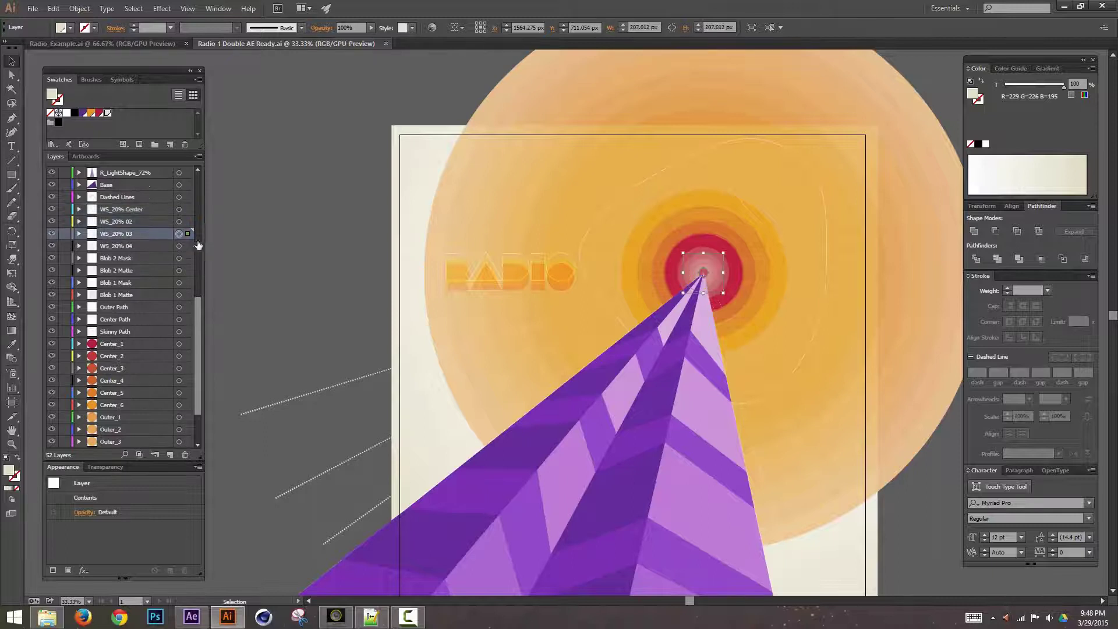
pyautogui.click(179, 246)
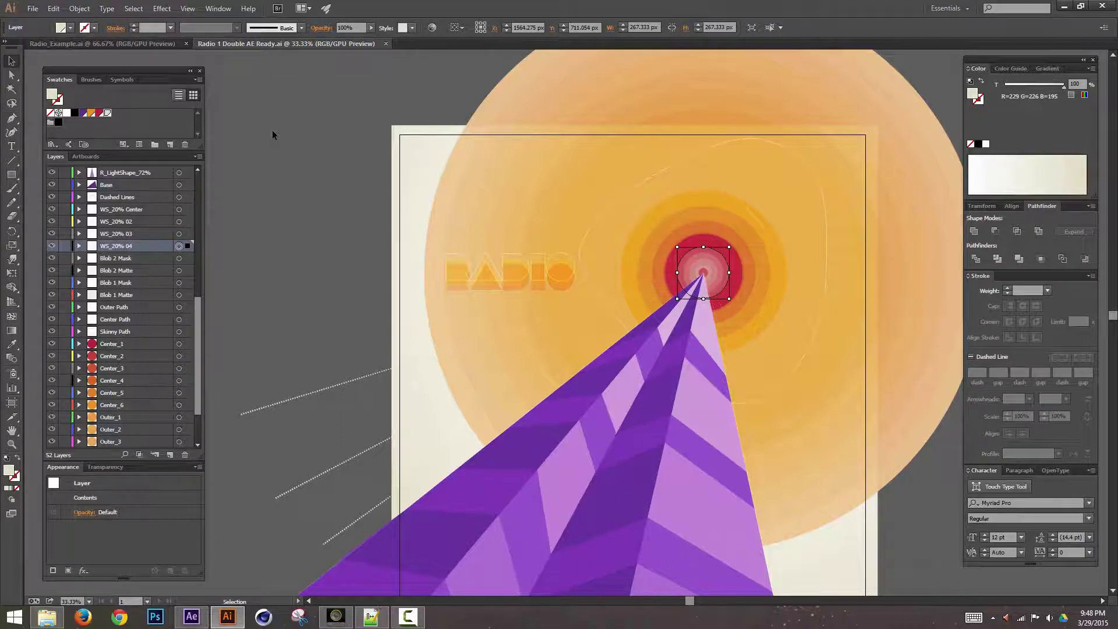
pyautogui.click(179, 233)
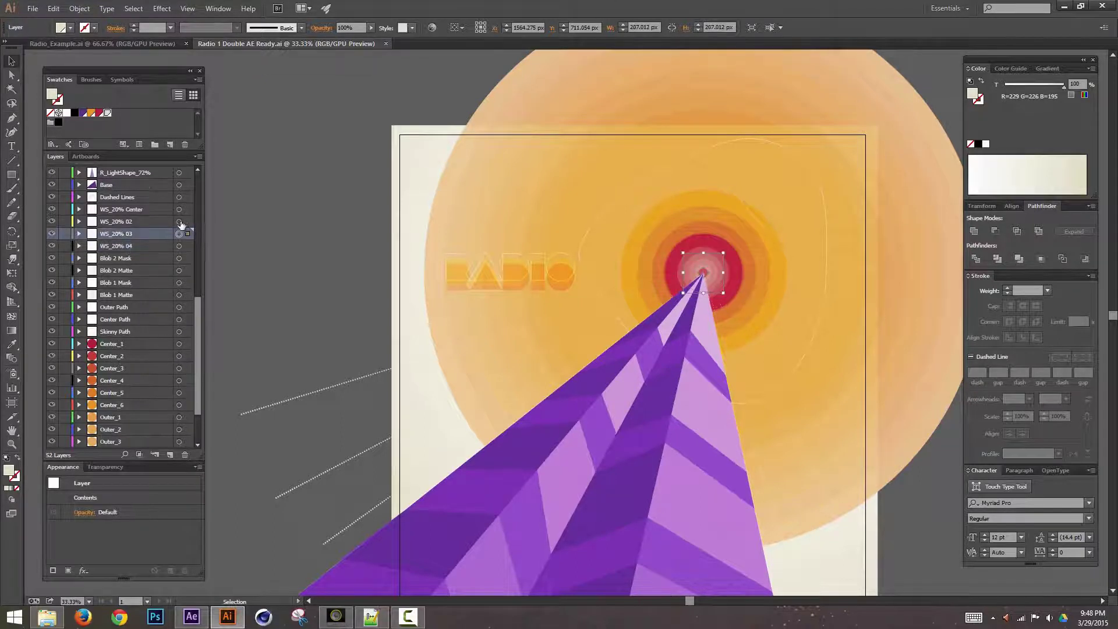
pyautogui.click(179, 221)
pyautogui.click(179, 209)
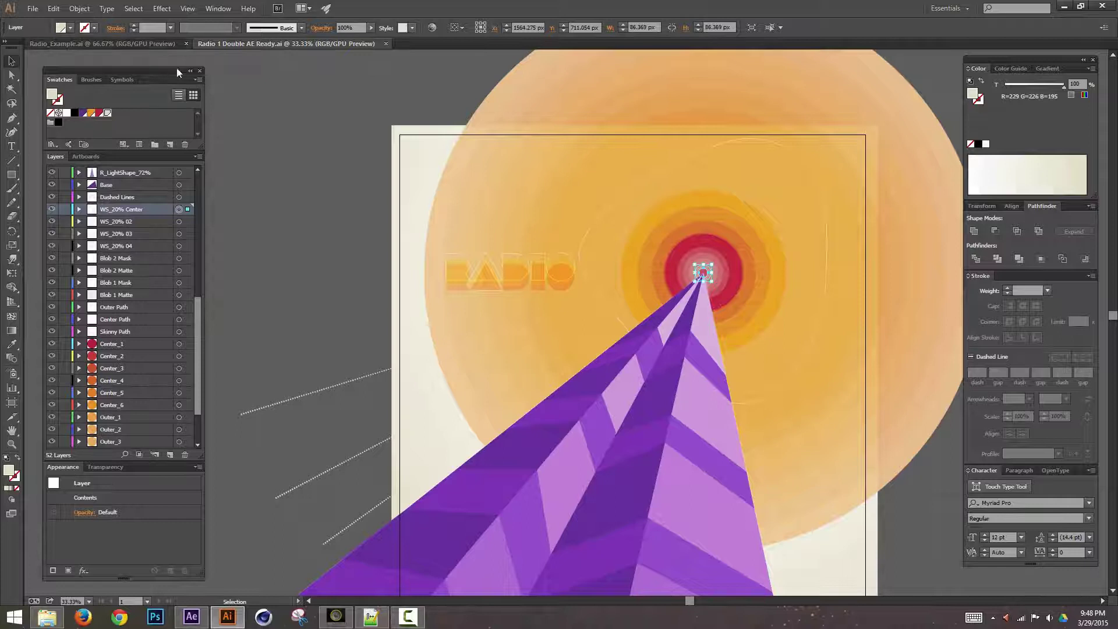
# Return to Radio_Example.ai and compare the four compound paths inside White Sun with the reference document's layering
pyautogui.click(142, 44)
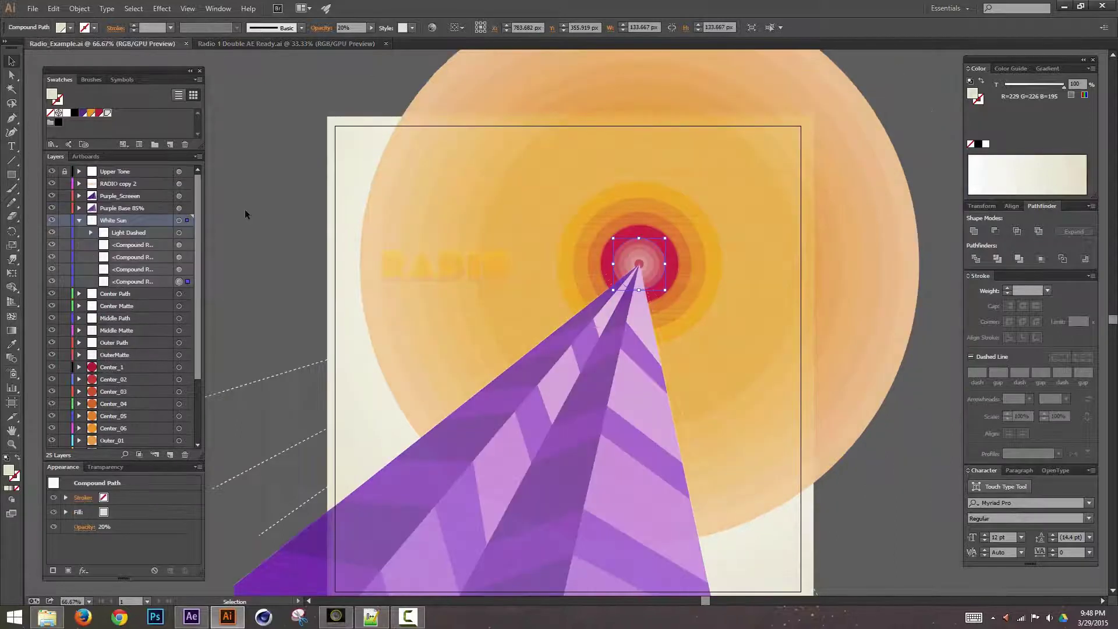
pyautogui.click(179, 245)
pyautogui.click(180, 257)
pyautogui.keyDown('shift'); pyautogui.click(179, 270); pyautogui.keyUp('shift')
pyautogui.press('w')
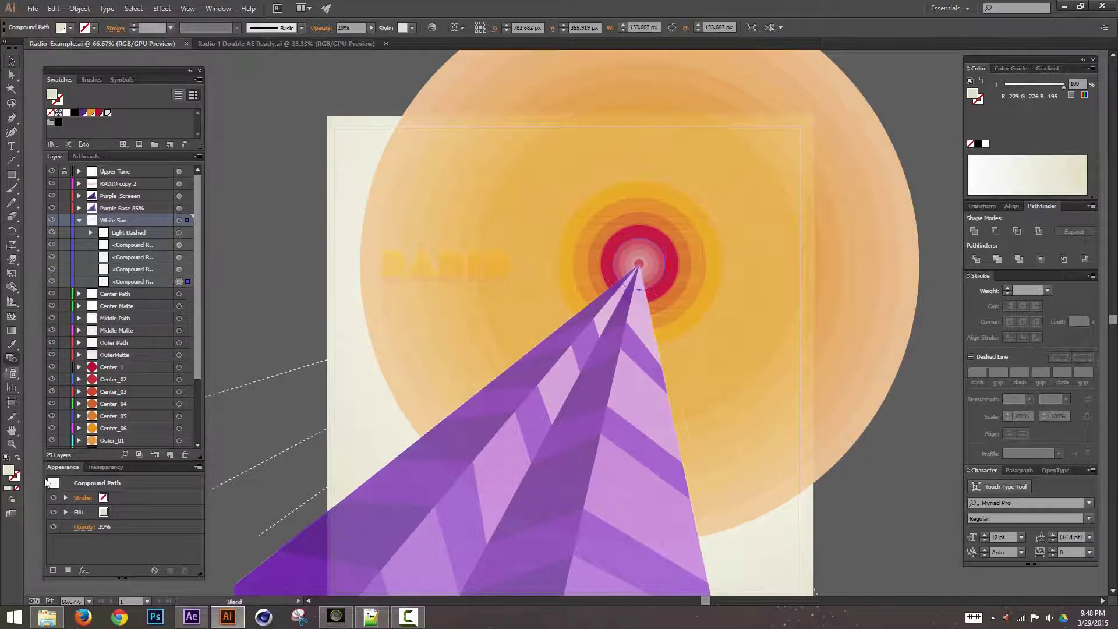
pyautogui.keyDown('shift'); pyautogui.click(179, 245); pyautogui.keyUp('shift')
pyautogui.keyDown('shift'); pyautogui.click(180, 281); pyautogui.keyUp('shift')
# Move the Light Dashed group into a new layer above White Sun and select all remaining White Sun artwork
pyautogui.click(179, 232)
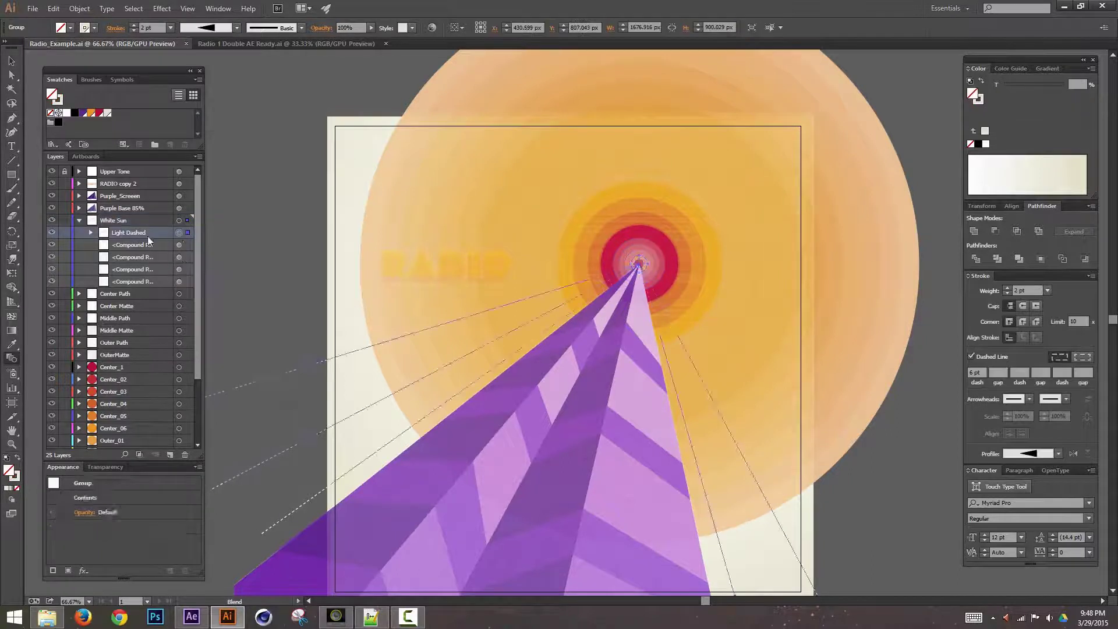
pyautogui.click(169, 455)
pyautogui.moveTo(132, 242); pyautogui.dragTo(130, 225)
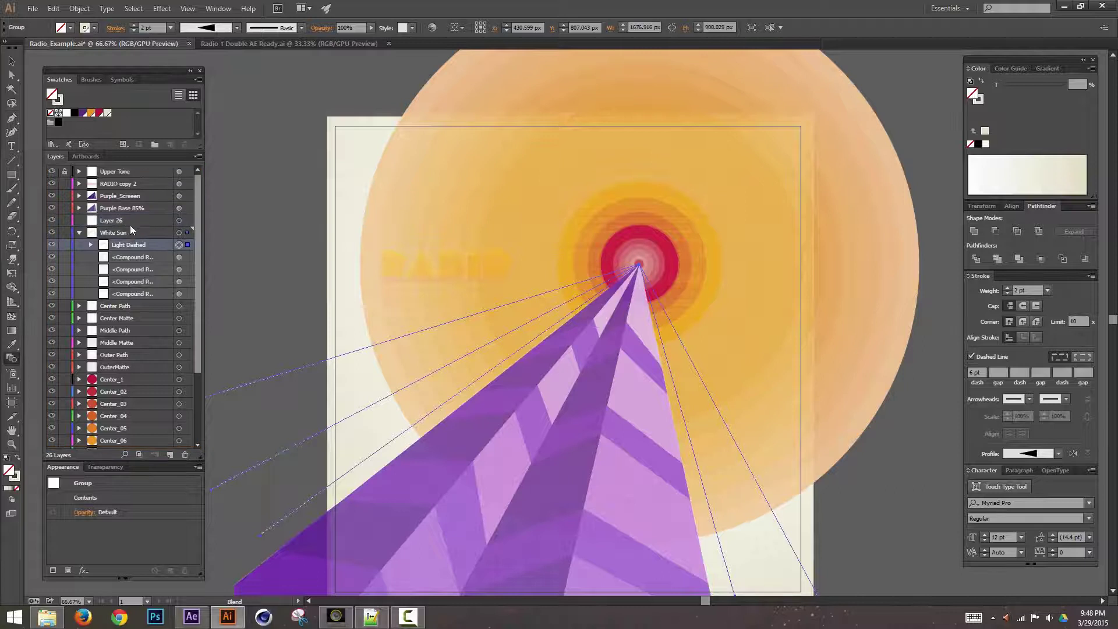
pyautogui.click(178, 232)
pyautogui.click(198, 156)
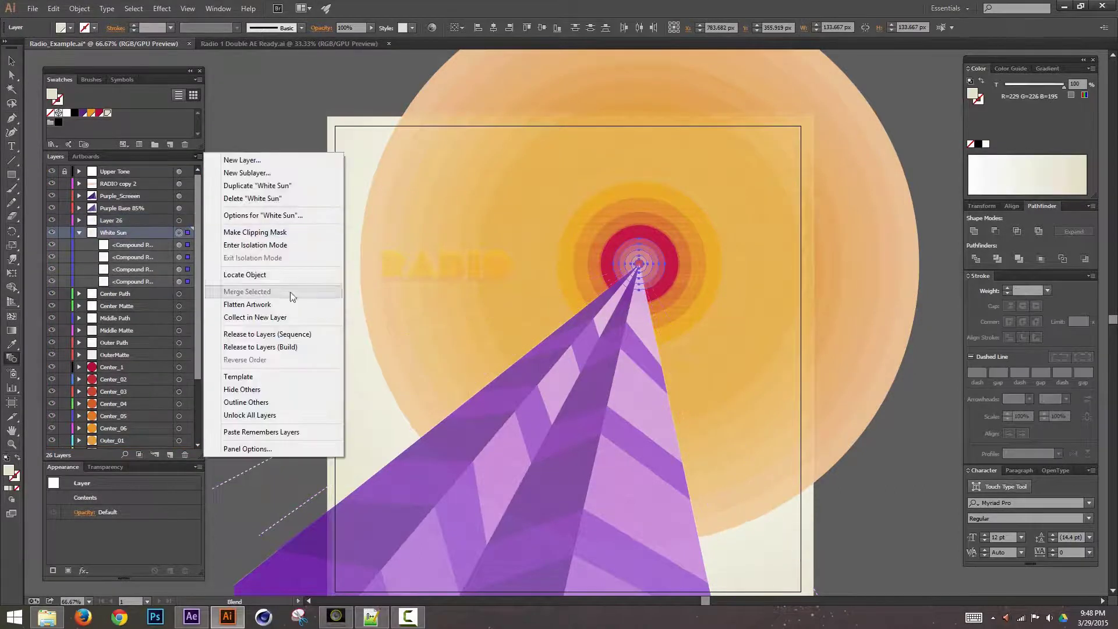
pyautogui.click(285, 317)
pyautogui.hotkey('ctrl', 'z')
# Release the White Sun circles to separate layers in sequence inside Layer 26 and delete the emptied White Sun layer
pyautogui.click(198, 157)
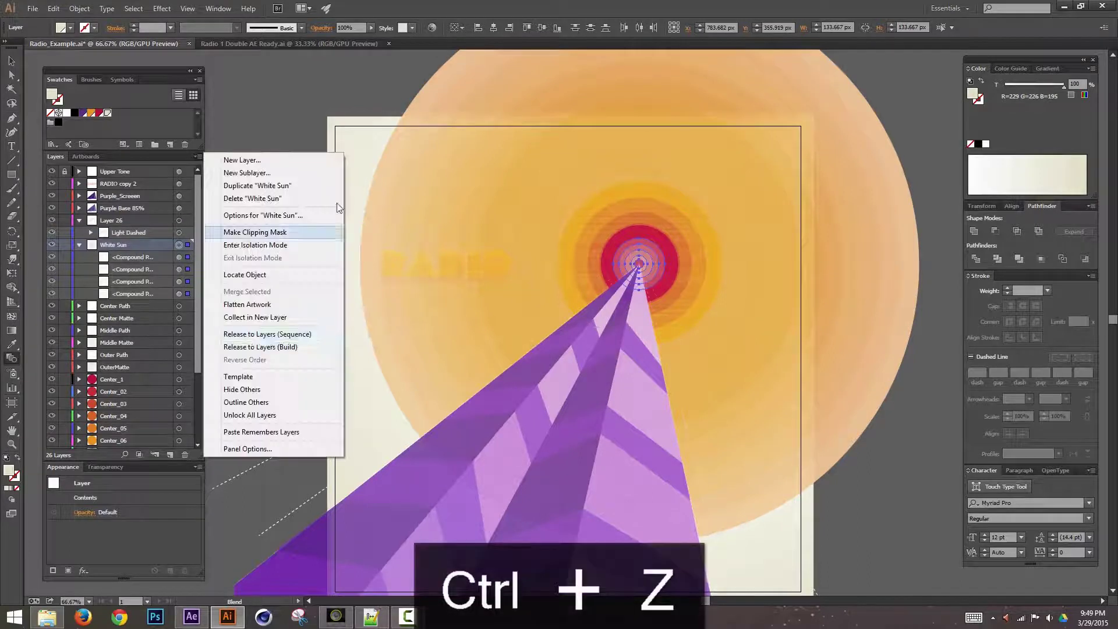
pyautogui.click(250, 326)
pyautogui.moveTo(131, 258); pyautogui.dragTo(129, 239)
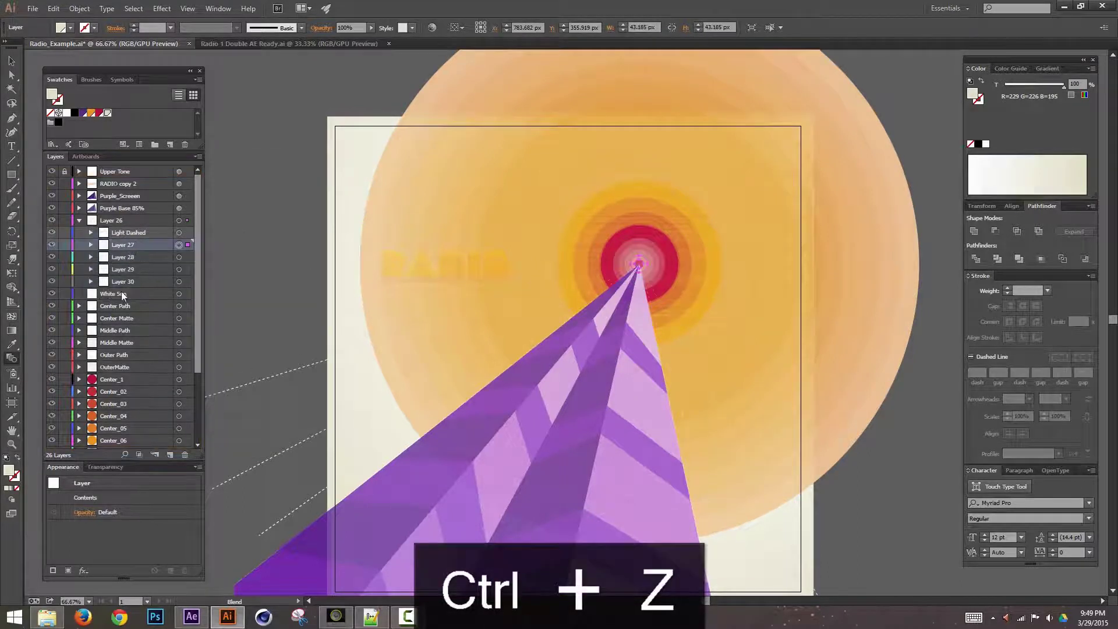
pyautogui.moveTo(121, 293); pyautogui.dragTo(184, 455)
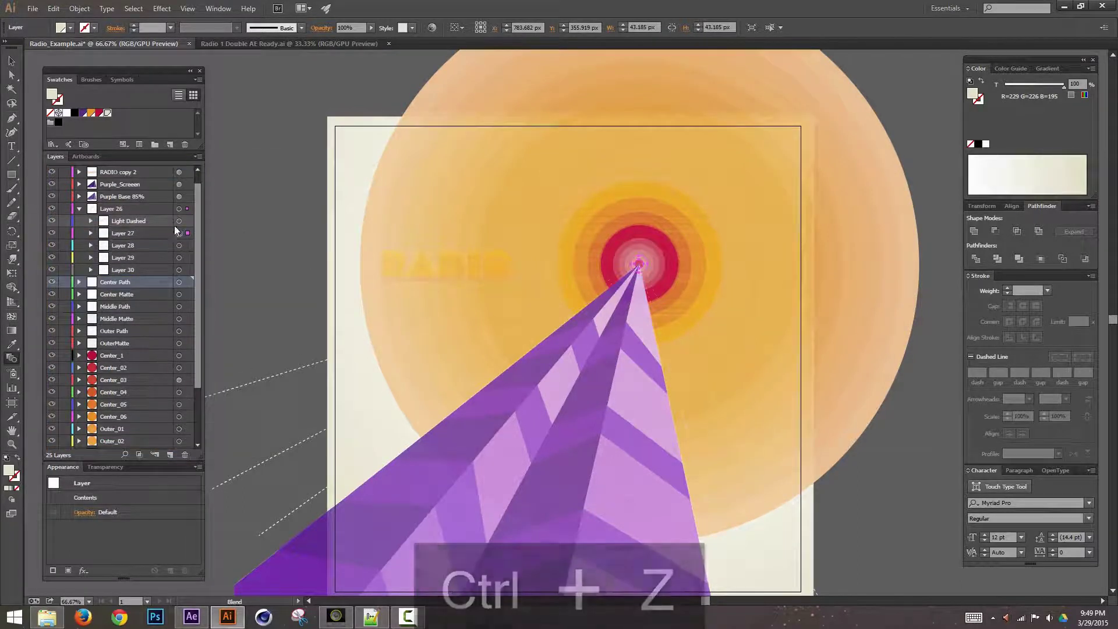
# Rename the released circle sublayers Layer 27 and Layer 28 as WSun_01 and WSun_02
pyautogui.doubleClick(123, 233)
pyautogui.write('W')
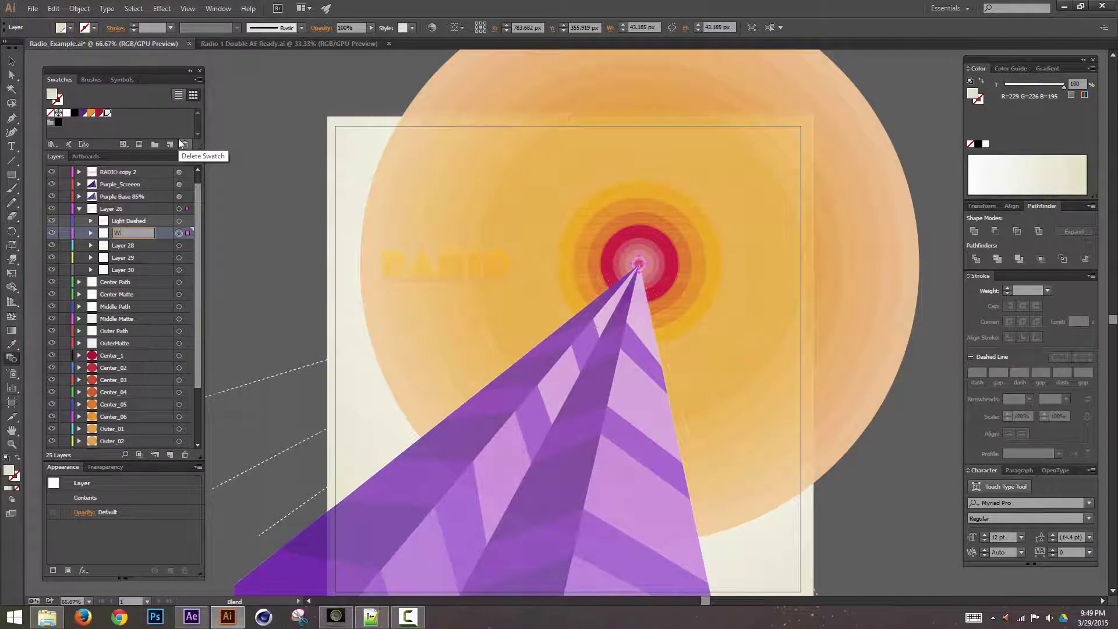
pyautogui.write('SSun_01')
pyautogui.press('Tab')
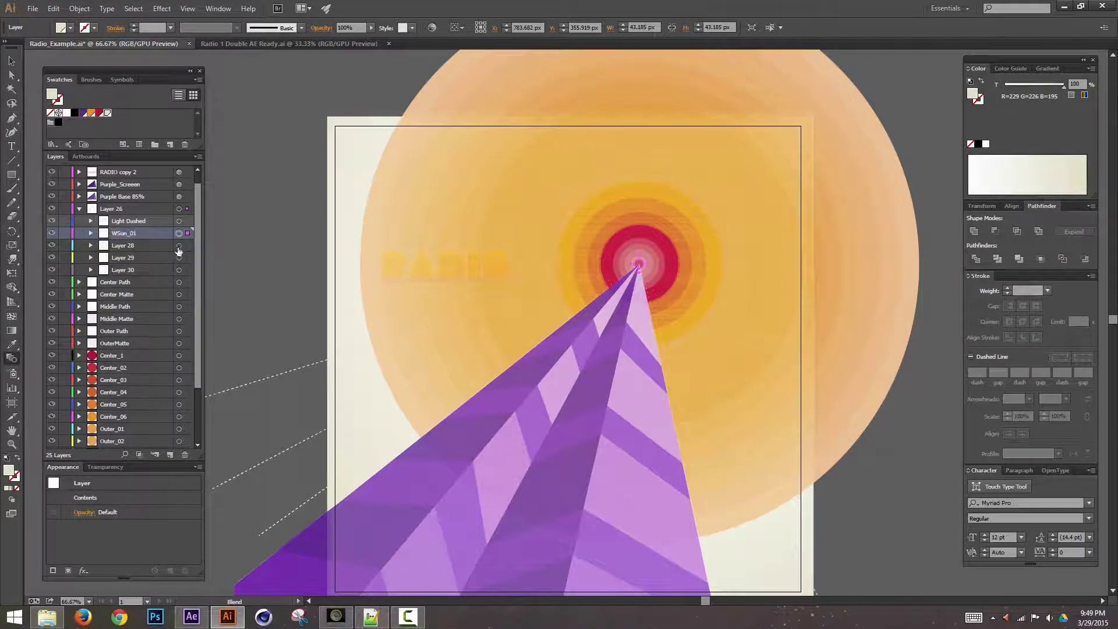
pyautogui.click(179, 245)
pyautogui.doubleClick(124, 245)
pyautogui.write('WSun_02')
pyautogui.press('Return')
# Rename the released circle sublayers Layer 29 and Layer 30 as WSun_03 and WSun_04
pyautogui.click(178, 257)
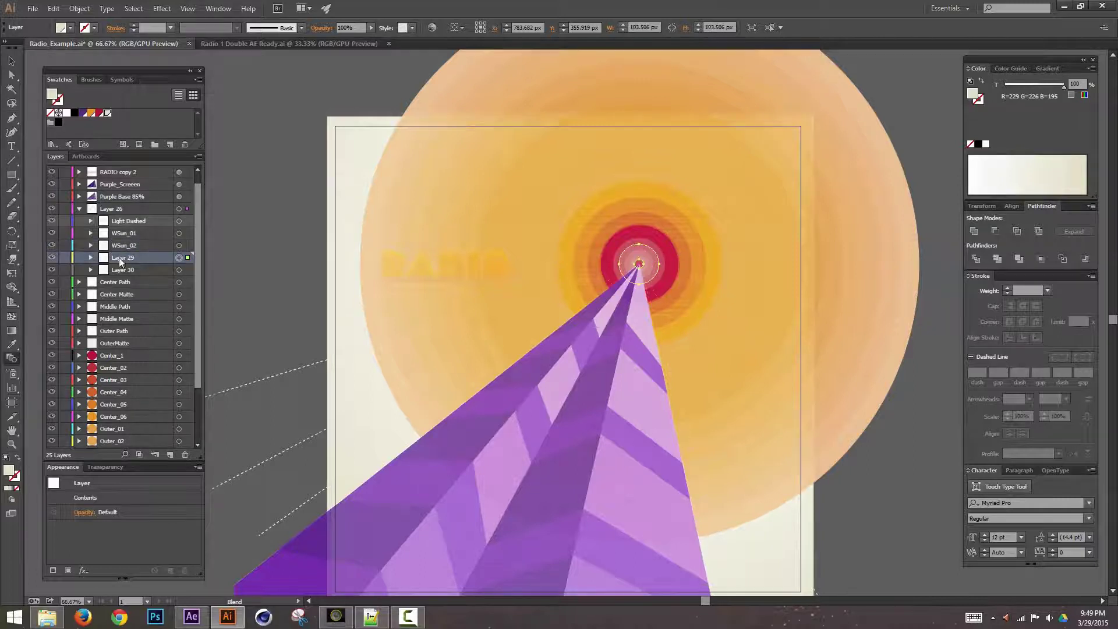
pyautogui.doubleClick(129, 258)
pyautogui.write('WSun')
pyautogui.press('Tab')
pyautogui.write('WSun')
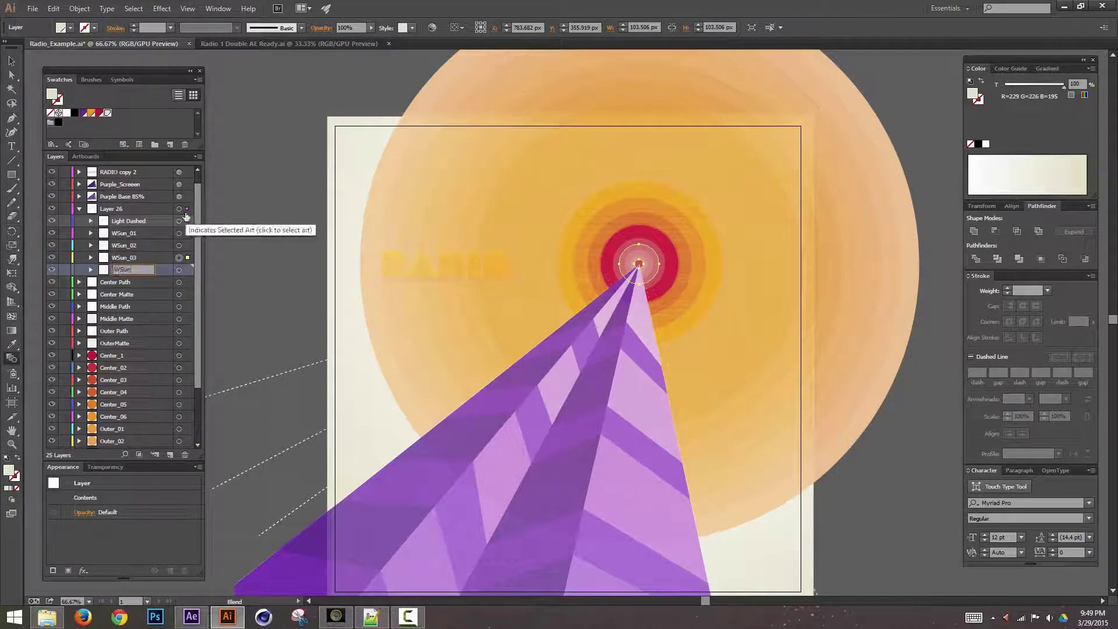
pyautogui.press('Return')
# Move the four WSun sublayers out of Layer 26 to the top level, directly below Purple Base 85%
pyautogui.click(180, 234)
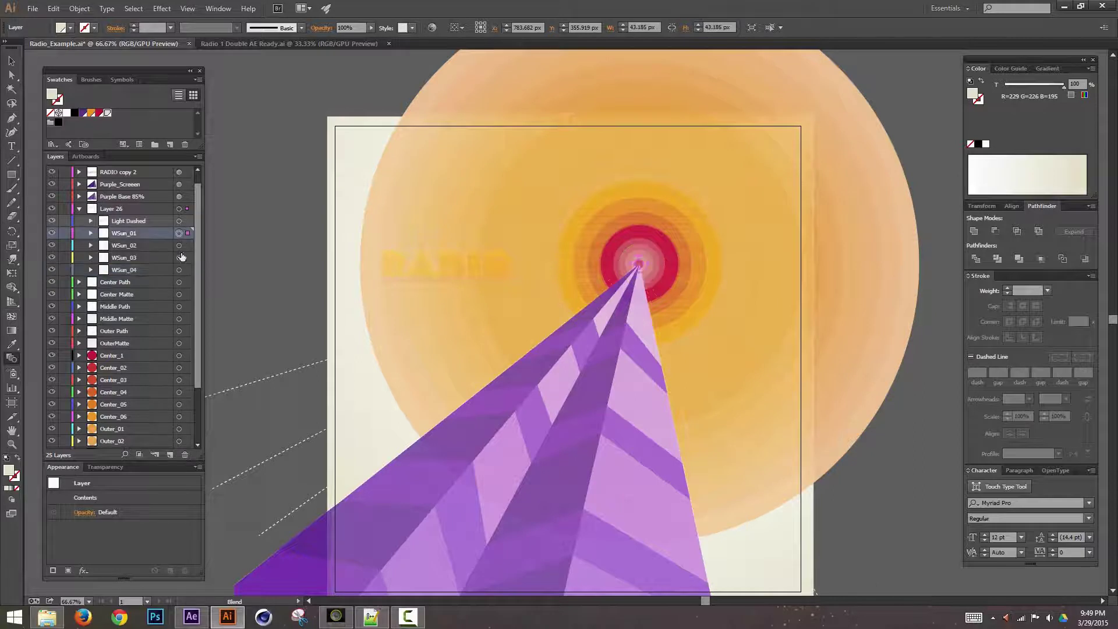
pyautogui.keyDown('shift'); pyautogui.click(132, 244); pyautogui.keyUp('shift')
pyautogui.keyDown('shift'); pyautogui.click(147, 268); pyautogui.keyUp('shift')
pyautogui.moveTo(132, 234); pyautogui.dragTo(134, 203)
# Append 20% to the four sun layer names, from WSun_01 20% through WSun_04 20%
pyautogui.doubleClick(132, 213)
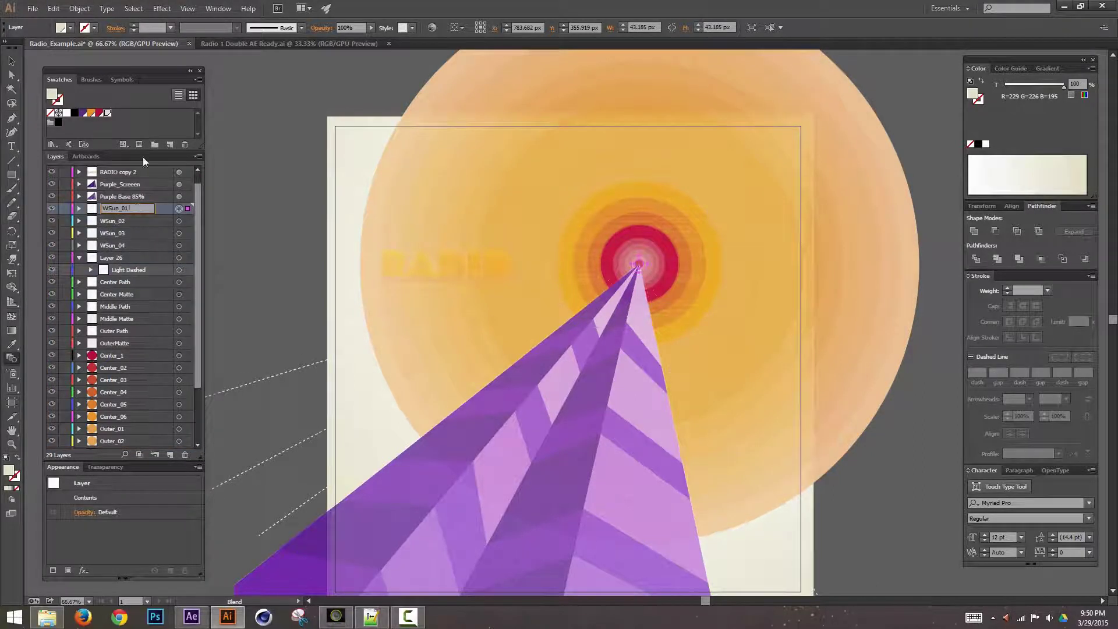
pyautogui.write('20%')
pyautogui.press('Tab')
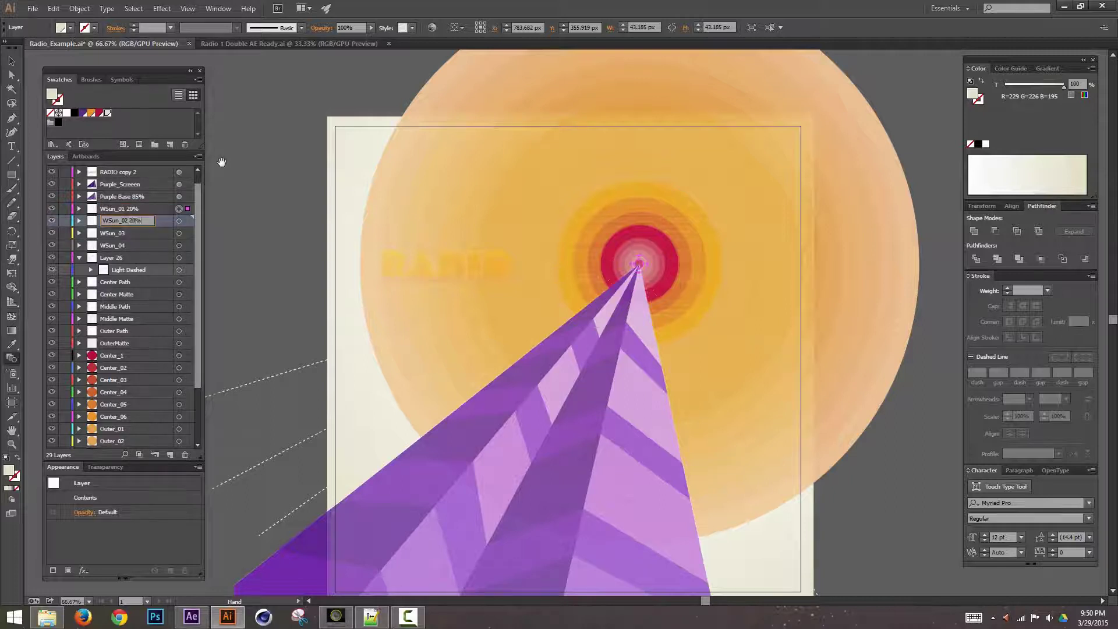
pyautogui.press('Tab')
pyautogui.press('Right')
pyautogui.write('20%')
pyautogui.doubleClick(127, 248)
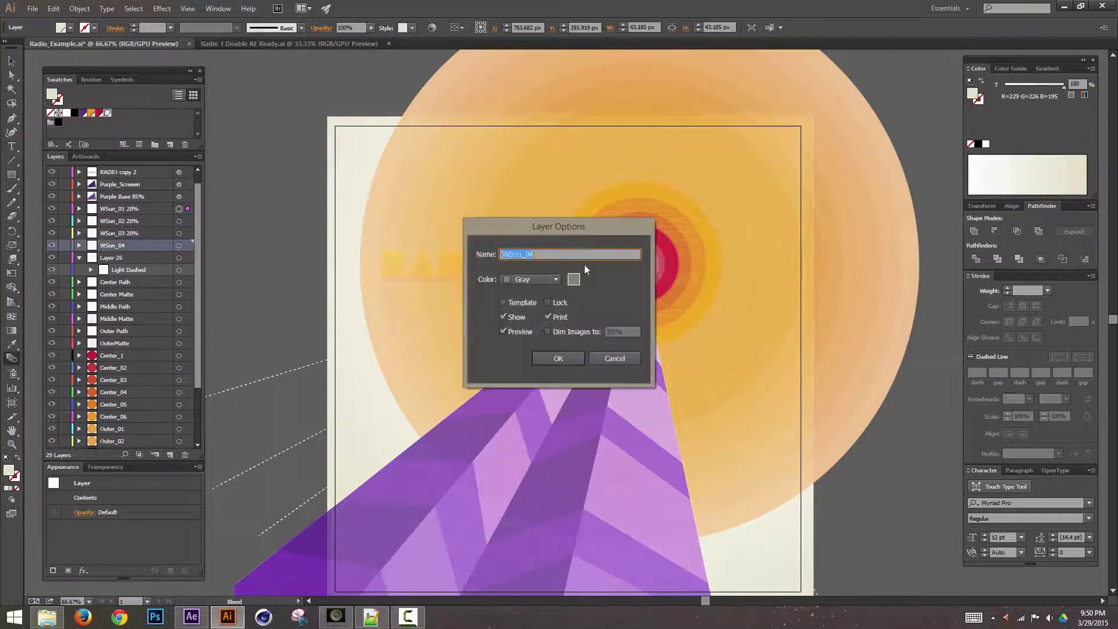
pyautogui.press('Right')
pyautogui.write('20%')
pyautogui.press('Return')
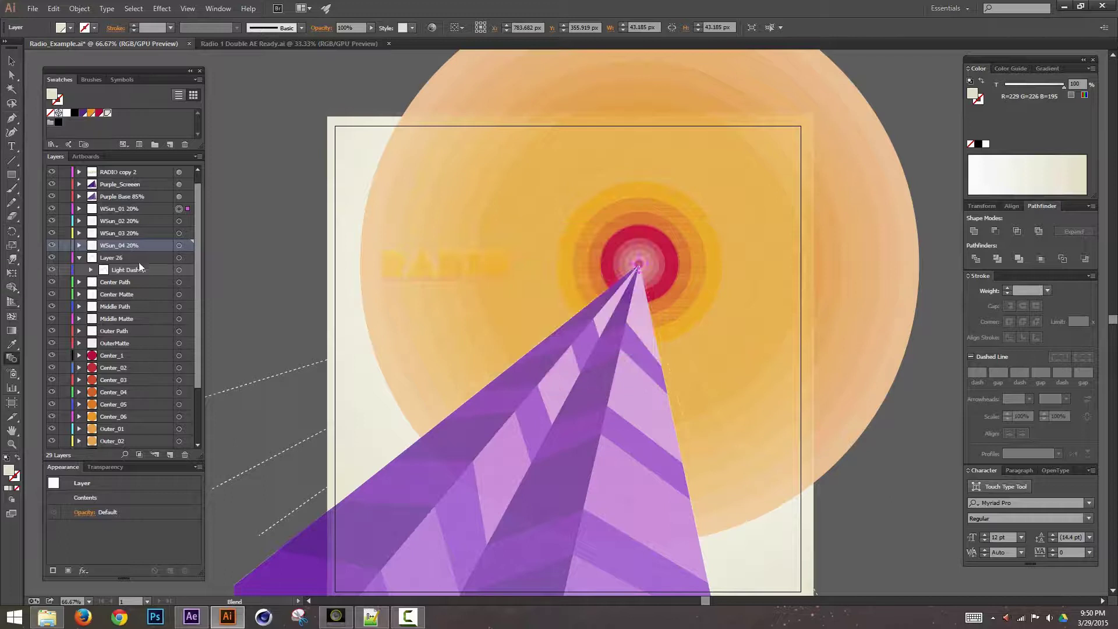
# Collapse Layer 26, which holds the Light Dashed group, and rename it as Dashed Lines
pyautogui.click(160, 258)
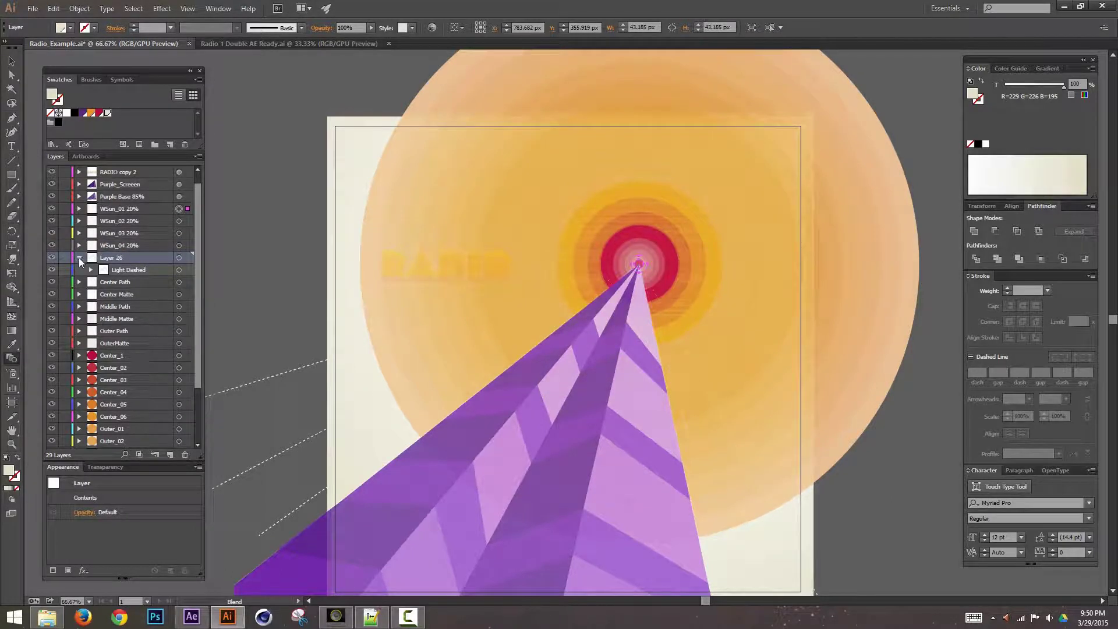
pyautogui.click(78, 257)
pyautogui.click(178, 258)
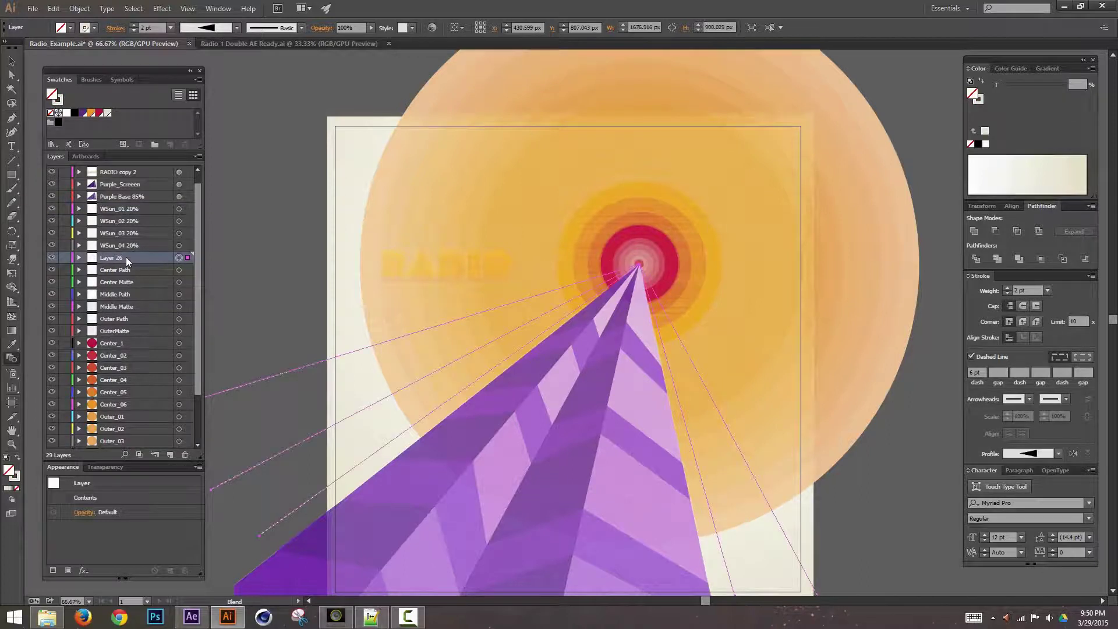
pyautogui.doubleClick(122, 257)
pyautogui.write('Dash')
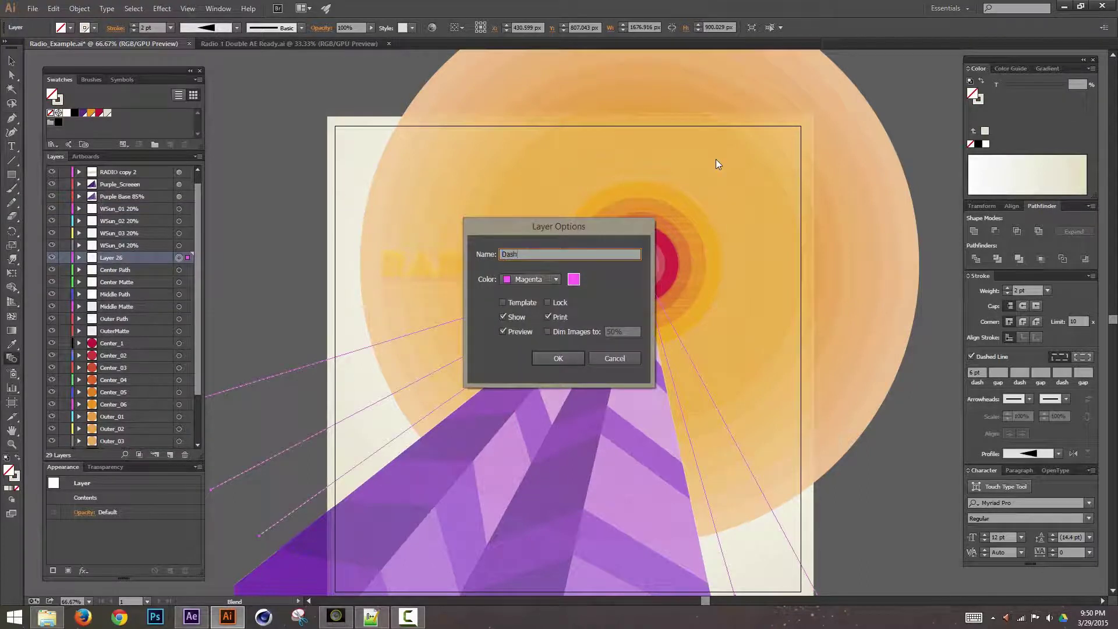
pyautogui.write('ed Lines')
pyautogui.press('Return')
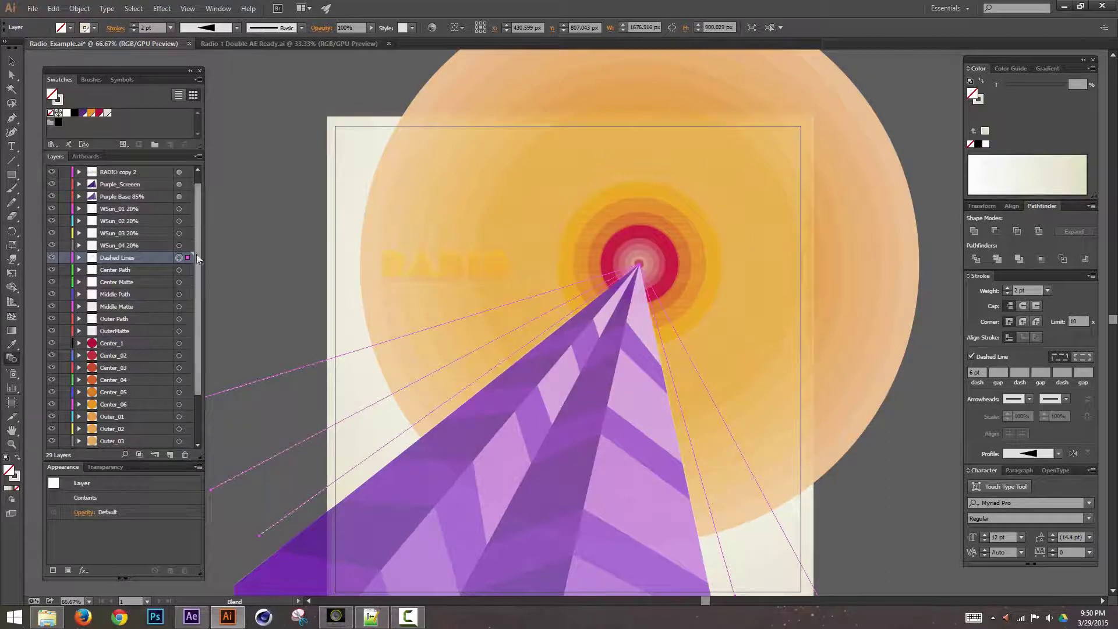
pyautogui.click(178, 257)
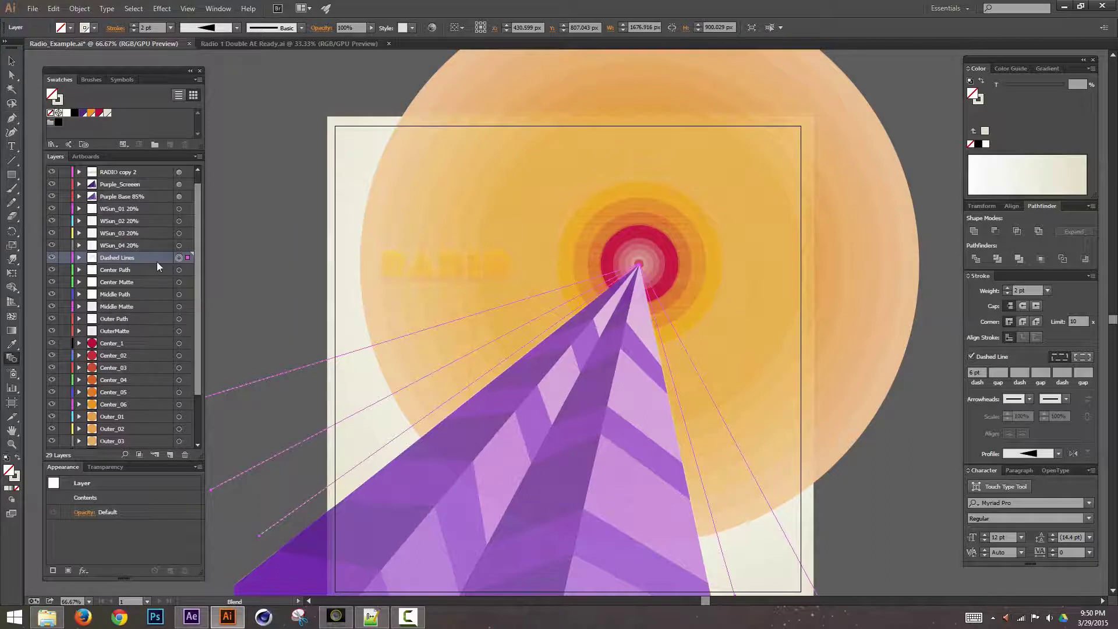
# Switch to After Effects and show the Radio 1 Double AE Ready composition in the timeline
pyautogui.click(191, 617)
pyautogui.click(208, 384)
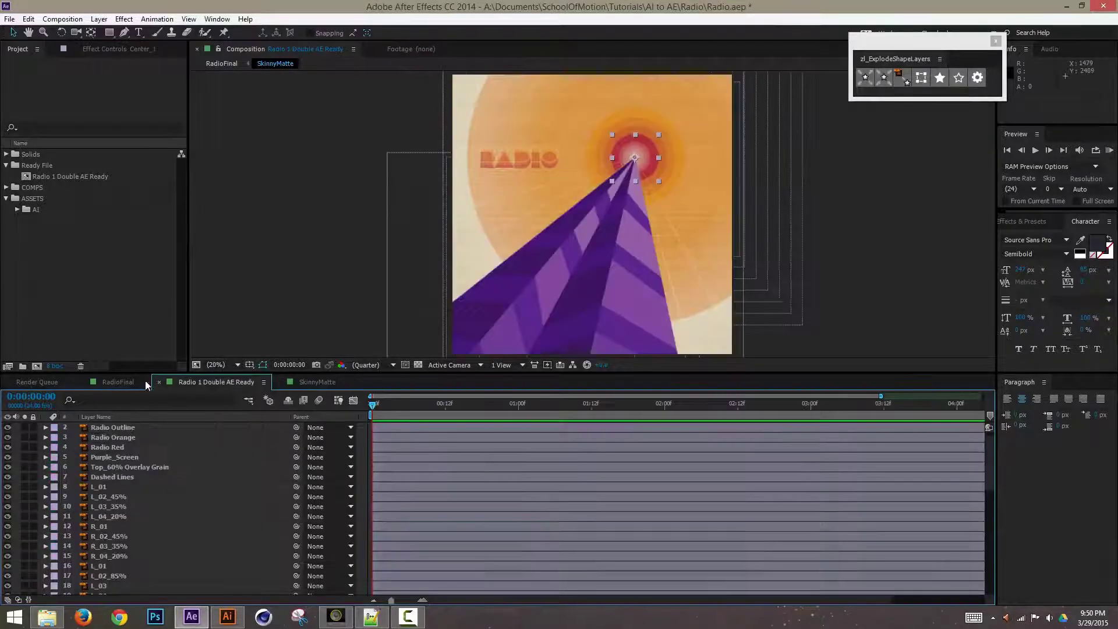
# In the RadioFinal composition, pre-compose the Dashed Lines layer with all its attributes moved into the new composition
pyautogui.click(143, 383)
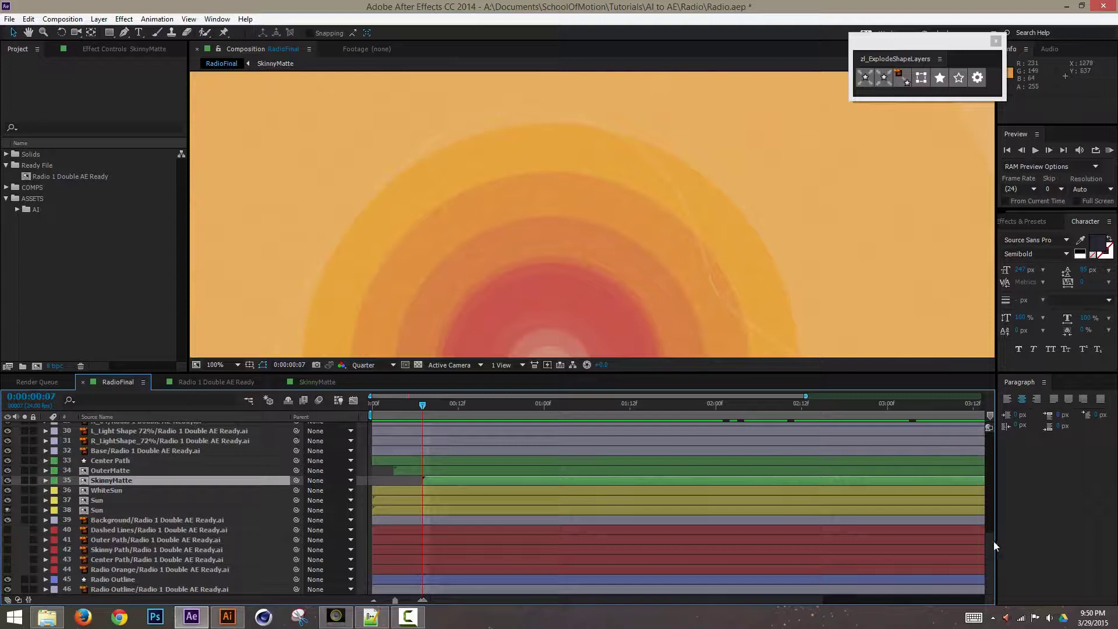
pyautogui.moveTo(994, 542); pyautogui.dragTo(984, 618)
pyautogui.click(166, 530)
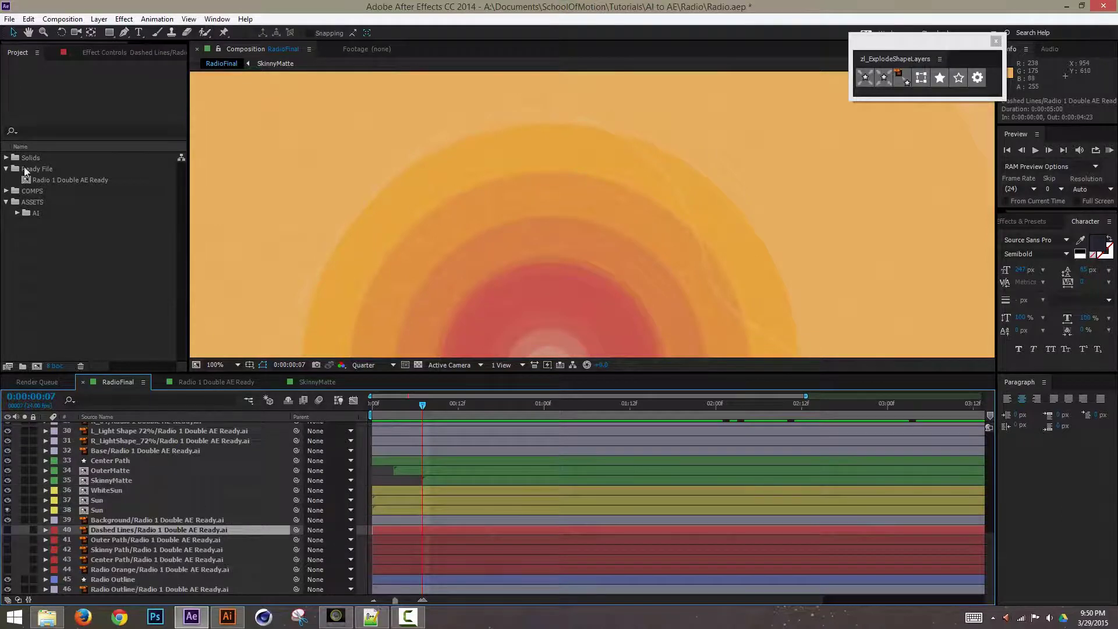
pyautogui.hotkey('ctrl', 'shift', 'c')
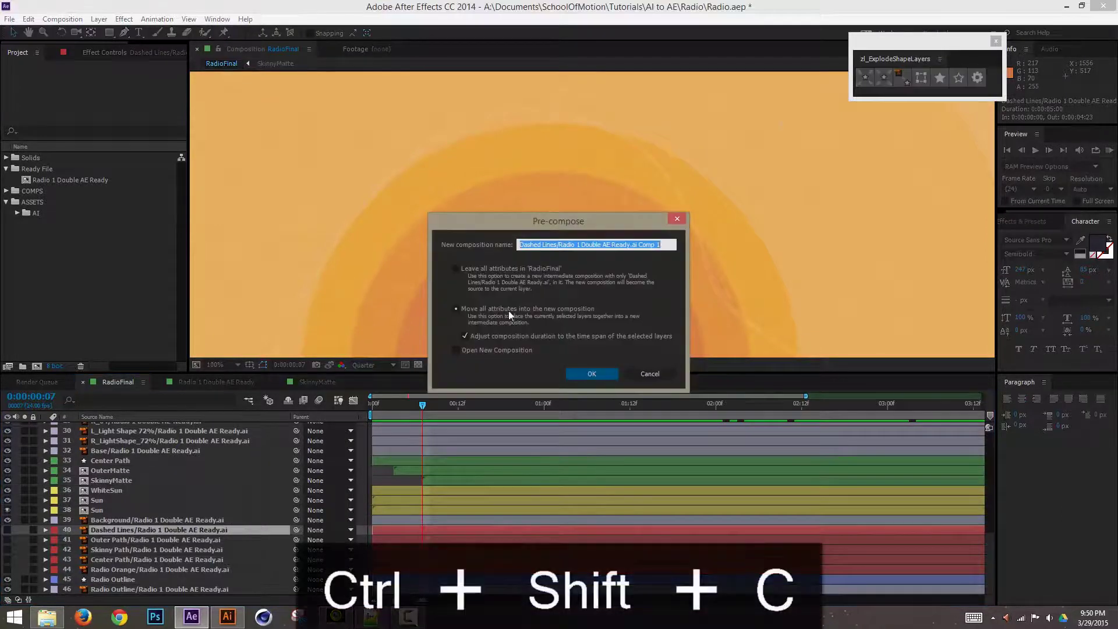
pyautogui.click(588, 374)
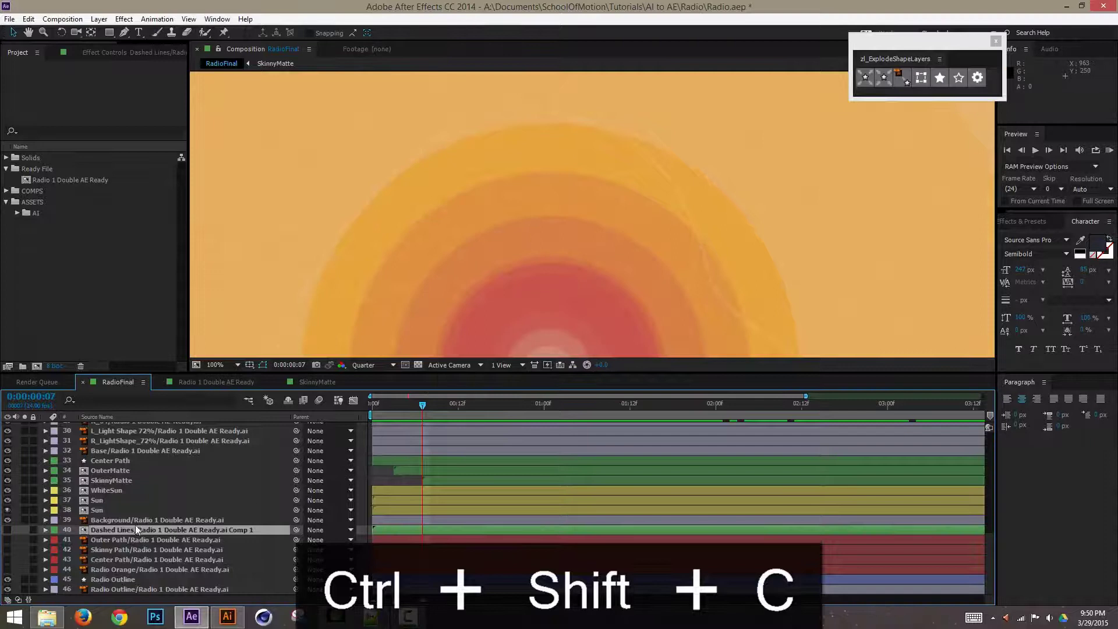
# Open the pre-composed Dashed Lines composition and make its Illustrator layer visible with the converging lines in view
pyautogui.doubleClick(136, 529)
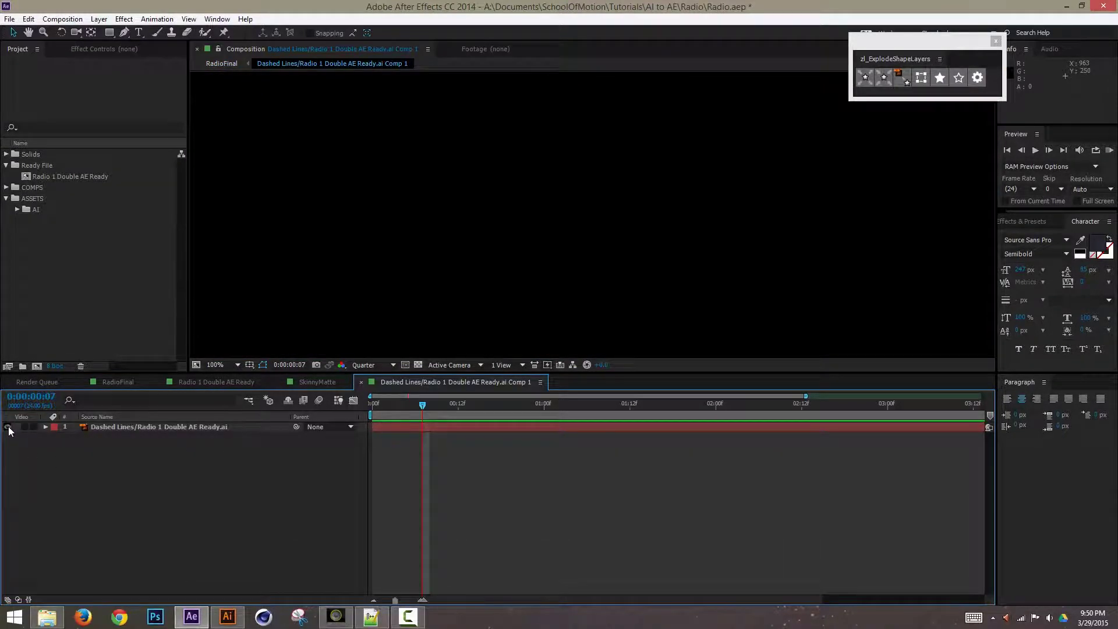
pyautogui.hotkey('ctrl', '-')
pyautogui.hotkey('ctrl', '-')
pyautogui.hotkey('ctrl', '-')
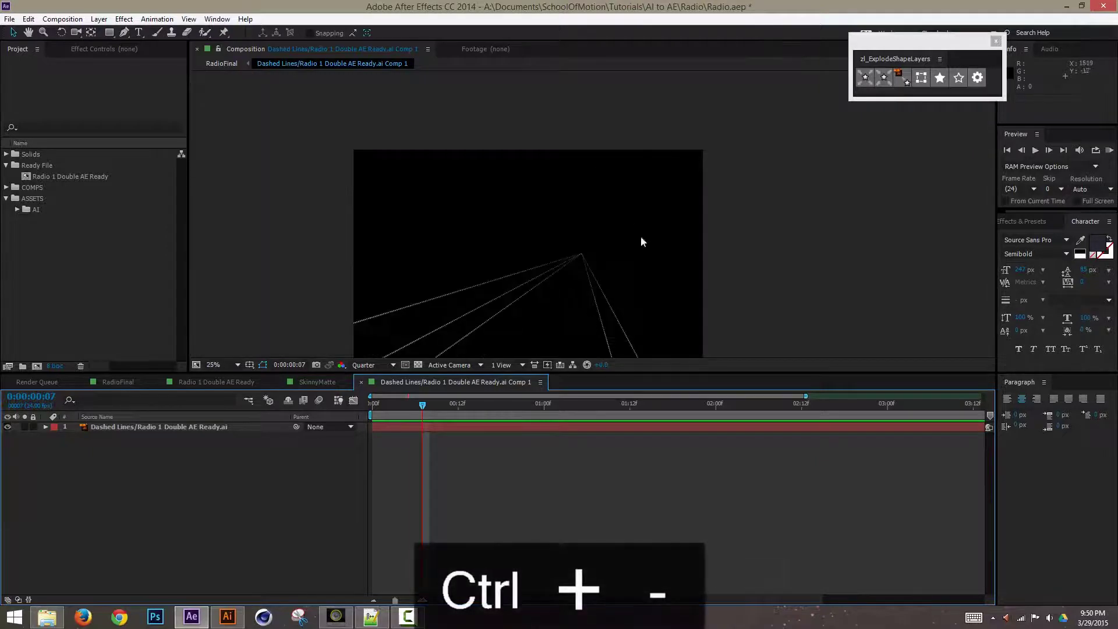
pyautogui.moveTo(644, 241); pyautogui.dragTo(685, 211)
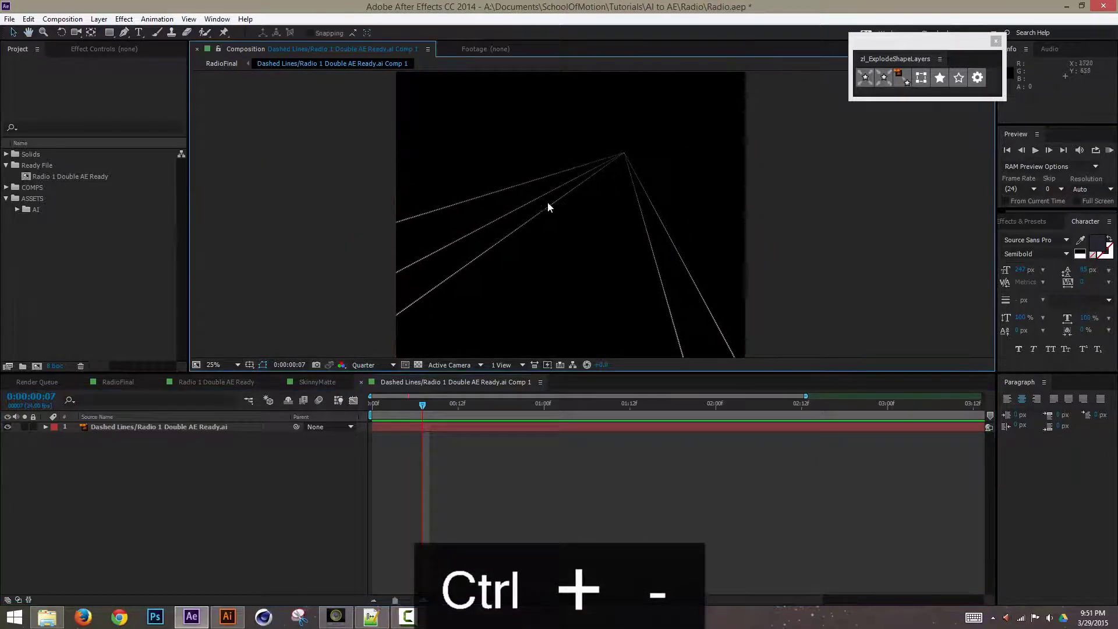
# Try converting the Dashed Lines Illustrator layer into a shape layer with the ExplodeShapeLayers script
pyautogui.click(166, 425)
pyautogui.click(165, 427)
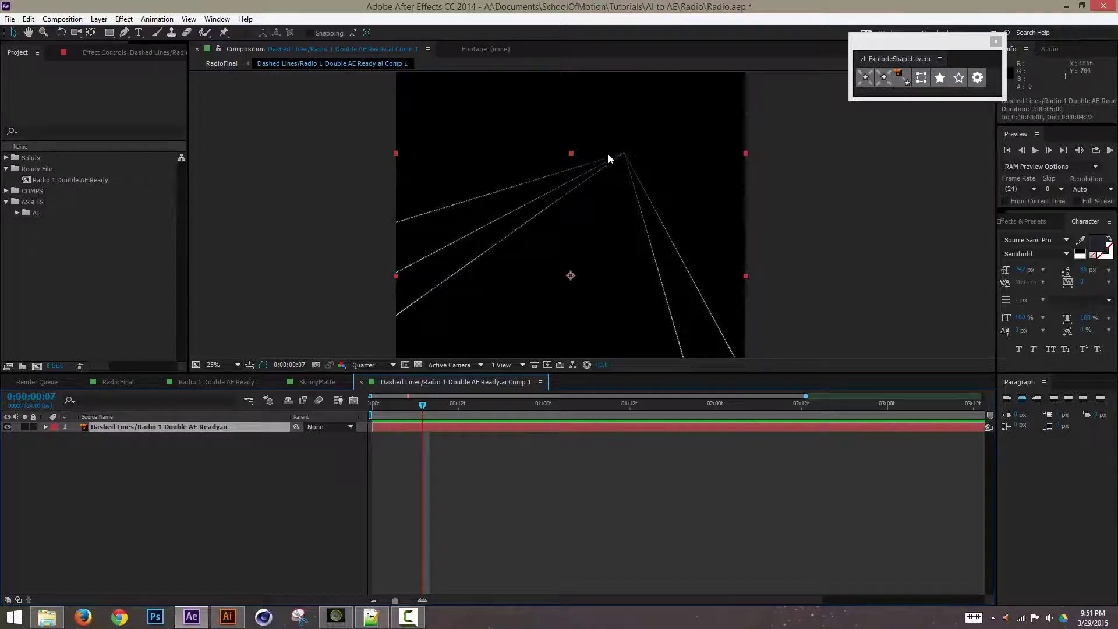
pyautogui.click(913, 80)
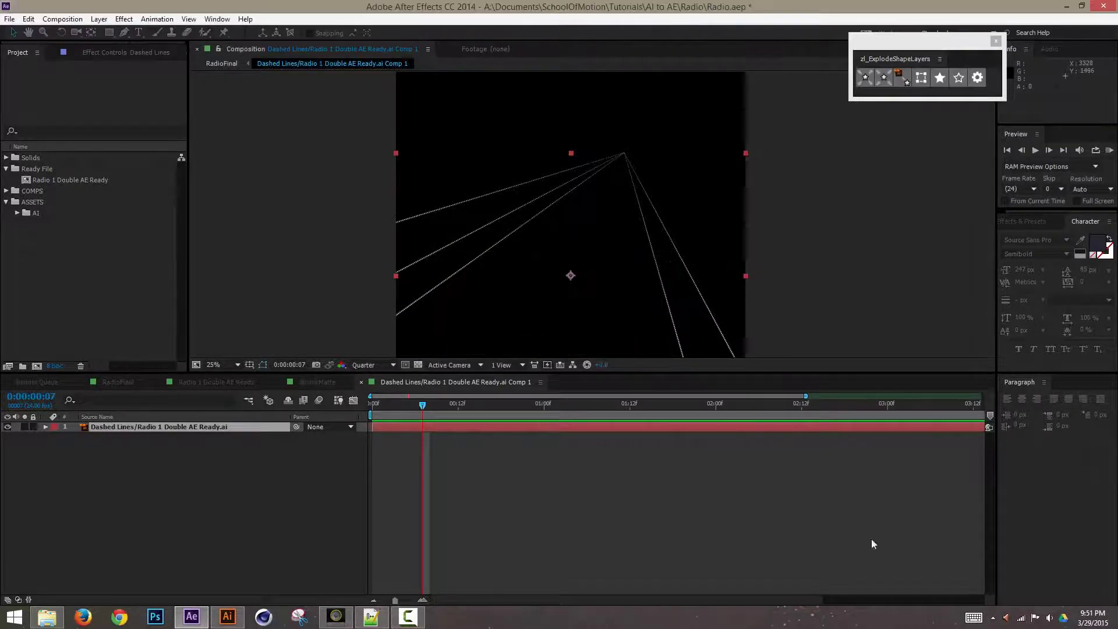
# Expand the shape layer's contents and go through Group 1 to Group 15 to see which dash each one holds
pyautogui.click(45, 427)
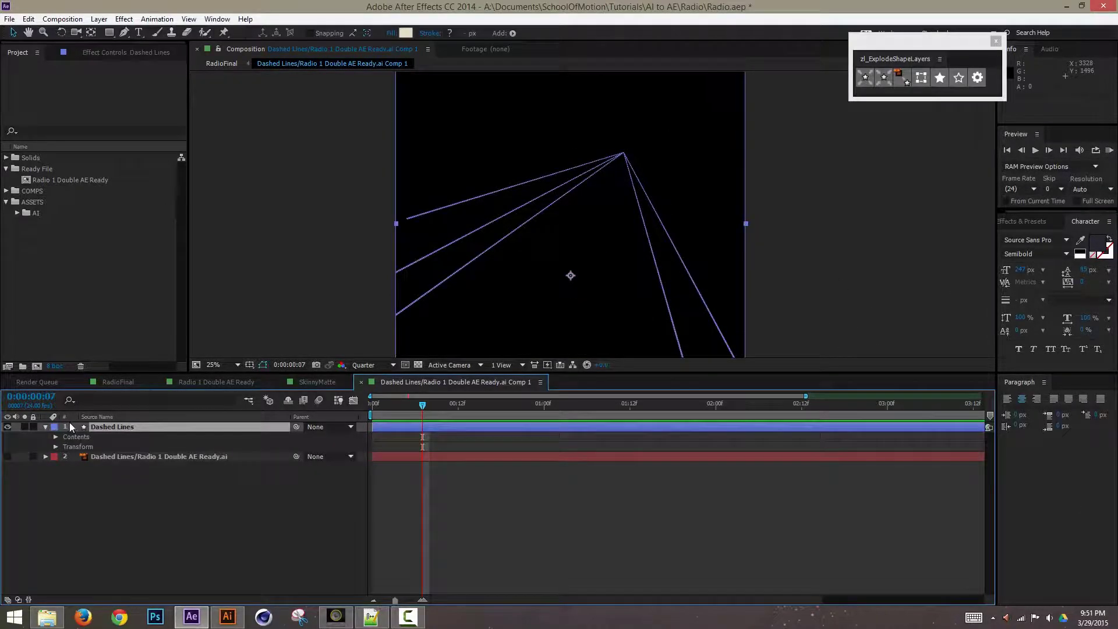
pyautogui.click(57, 438)
pyautogui.click(87, 437)
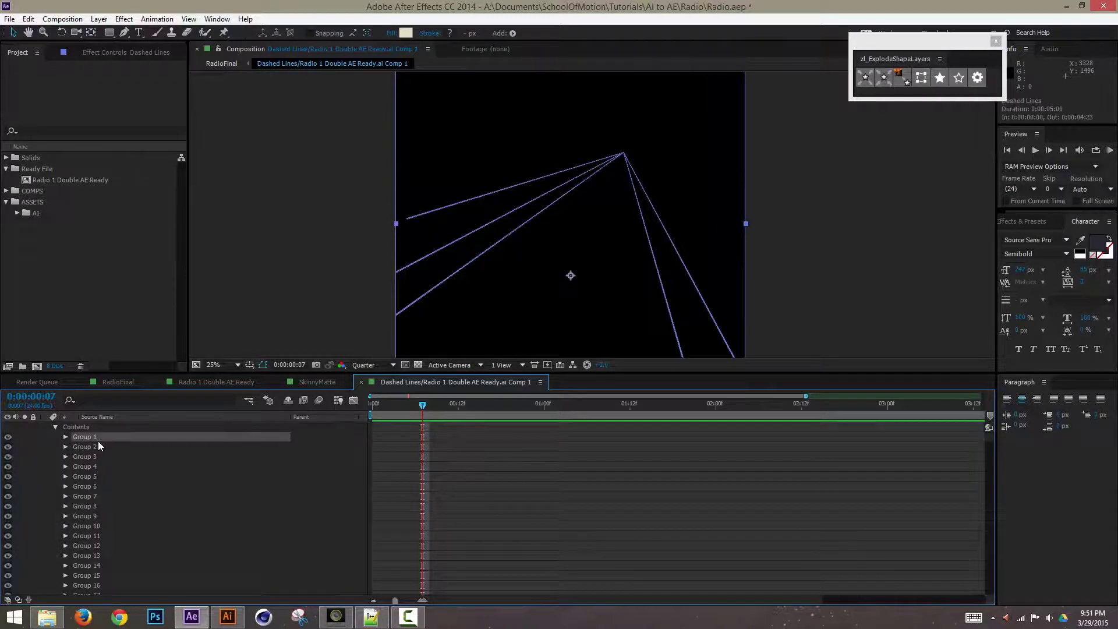
pyautogui.click(93, 446)
pyautogui.click(95, 457)
pyautogui.click(94, 465)
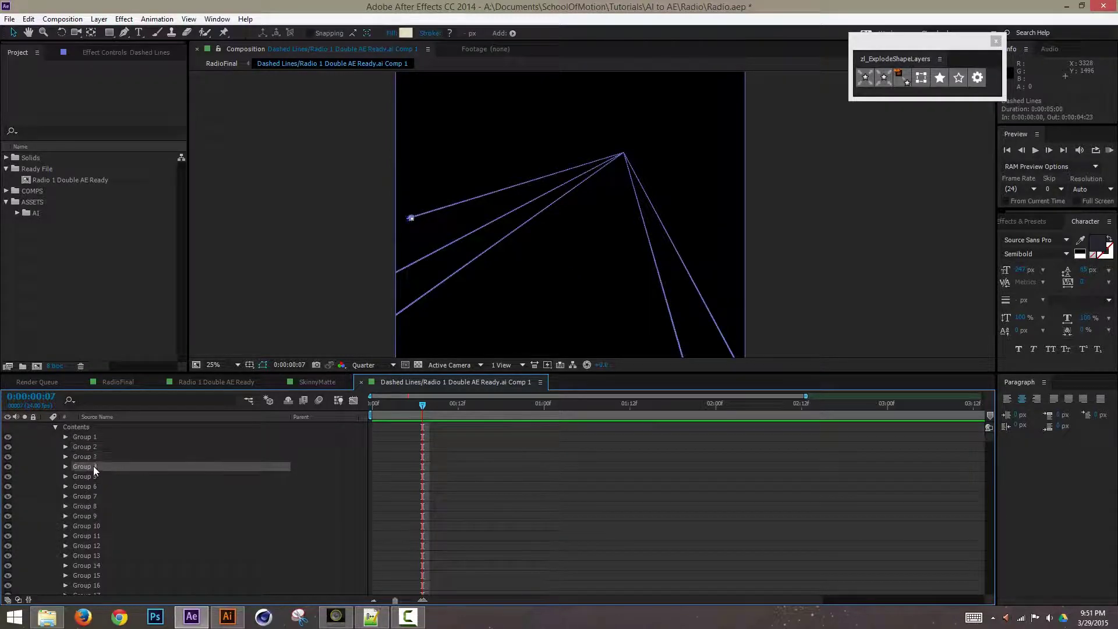
pyautogui.click(94, 476)
pyautogui.click(96, 486)
pyautogui.click(96, 497)
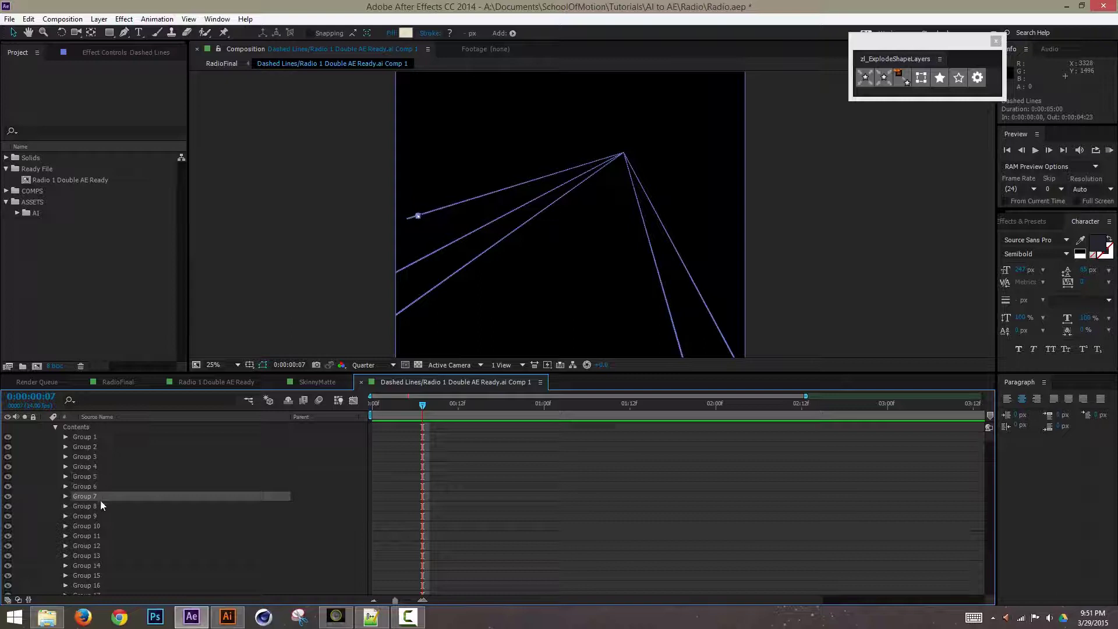
pyautogui.click(108, 506)
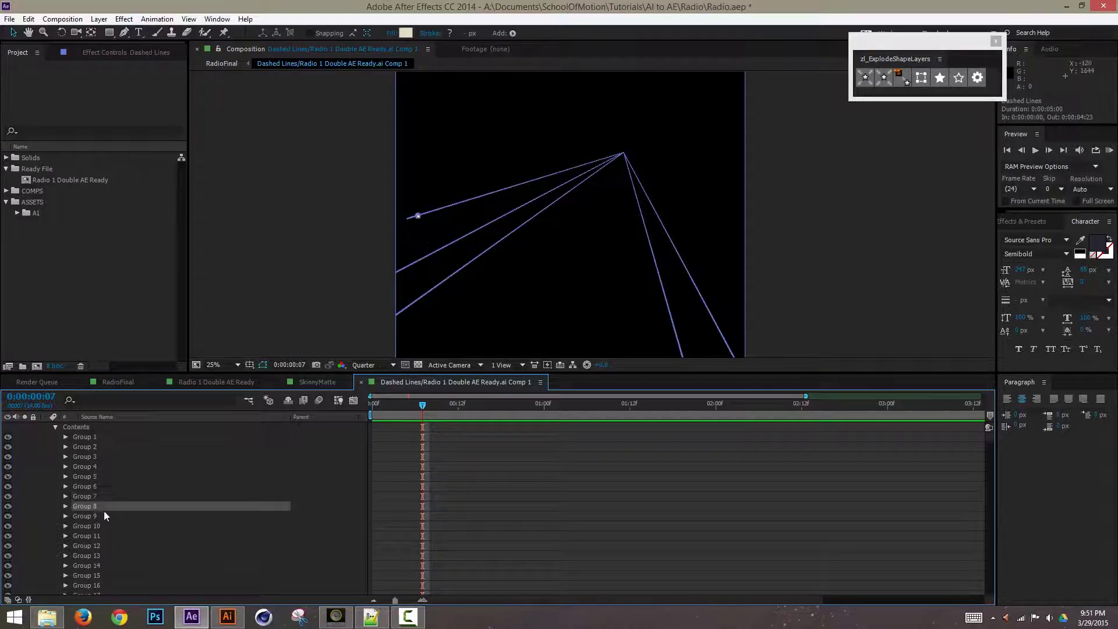
pyautogui.click(107, 516)
pyautogui.click(110, 525)
pyautogui.click(114, 535)
pyautogui.click(114, 545)
pyautogui.click(113, 556)
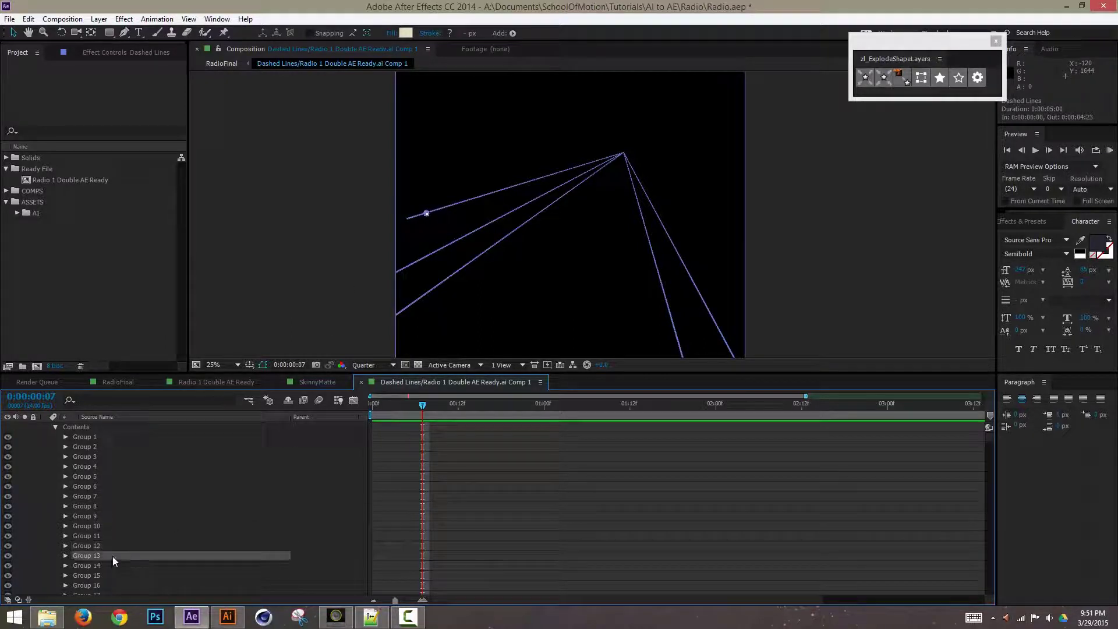
pyautogui.click(115, 566)
pyautogui.click(116, 575)
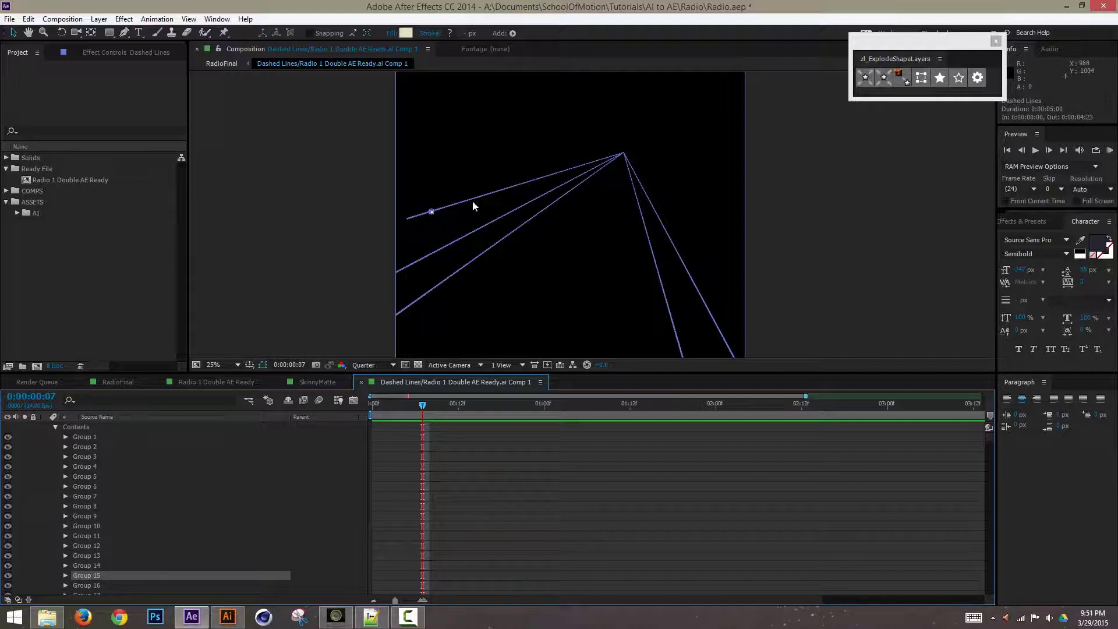
# Inspect the individual dashes along the converging lines up close and undo the shape layer conversion
pyautogui.hotkey('ctrl', '=')
pyautogui.hotkey('ctrl', '=')
pyautogui.hotkey('ctrl', '=')
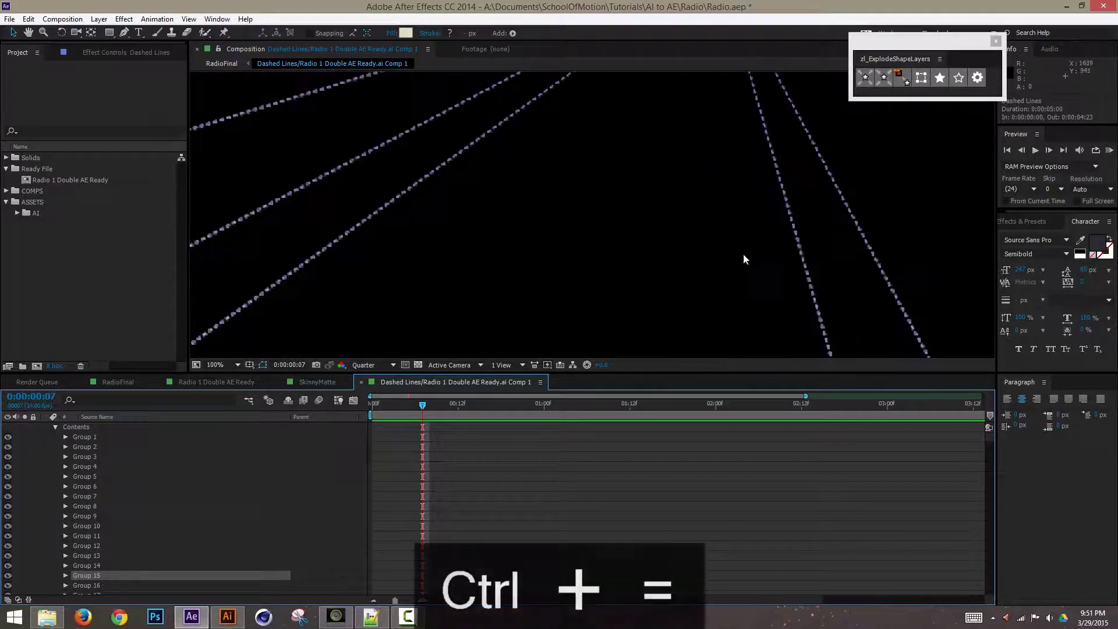
pyautogui.press('space')
pyautogui.moveTo(446, 164); pyautogui.dragTo(838, 197)
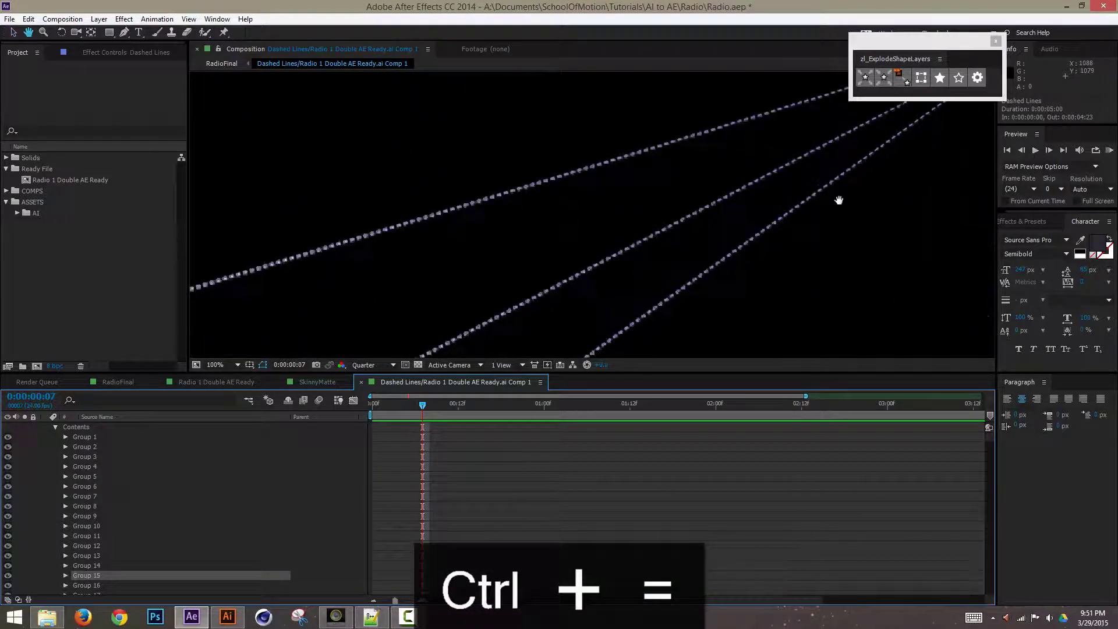
pyautogui.moveTo(434, 296); pyautogui.dragTo(384, 323)
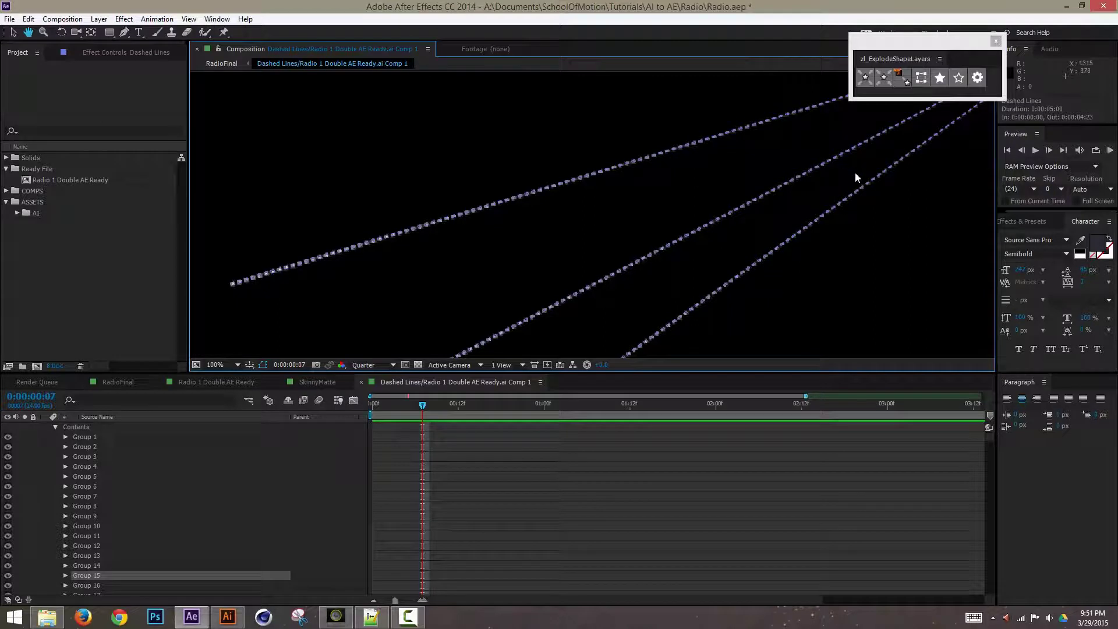
pyautogui.moveTo(856, 174); pyautogui.dragTo(761, 125)
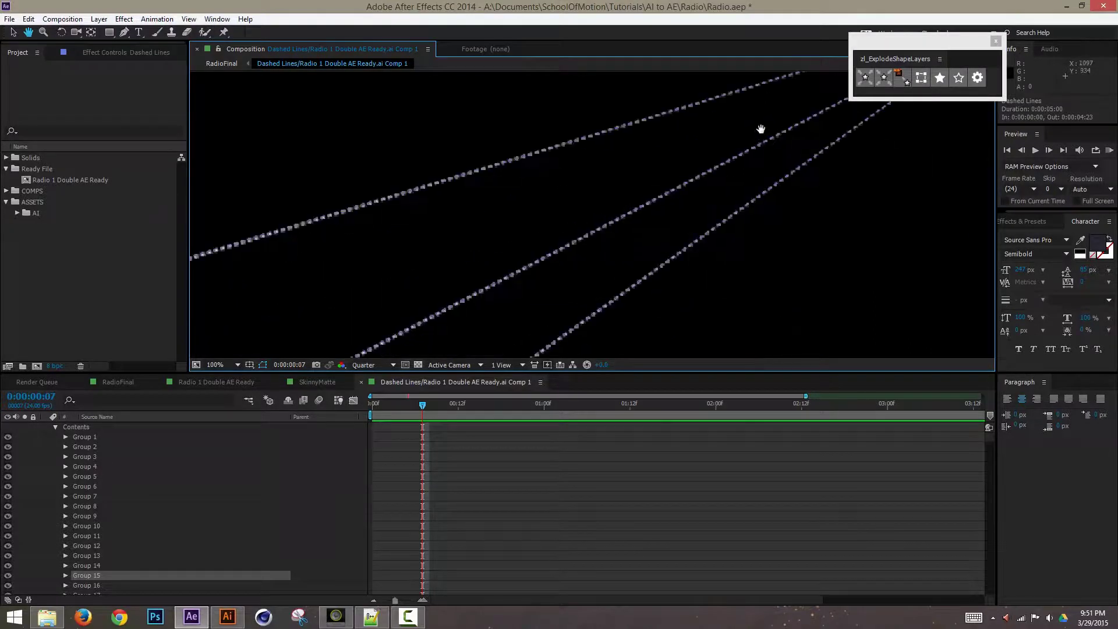
pyautogui.hotkey('ctrl', '-')
pyautogui.hotkey('ctrl', '-')
pyautogui.hotkey('ctrl', '-')
pyautogui.hotkey('ctrl', '-')
pyautogui.moveTo(654, 277); pyautogui.dragTo(613, 246)
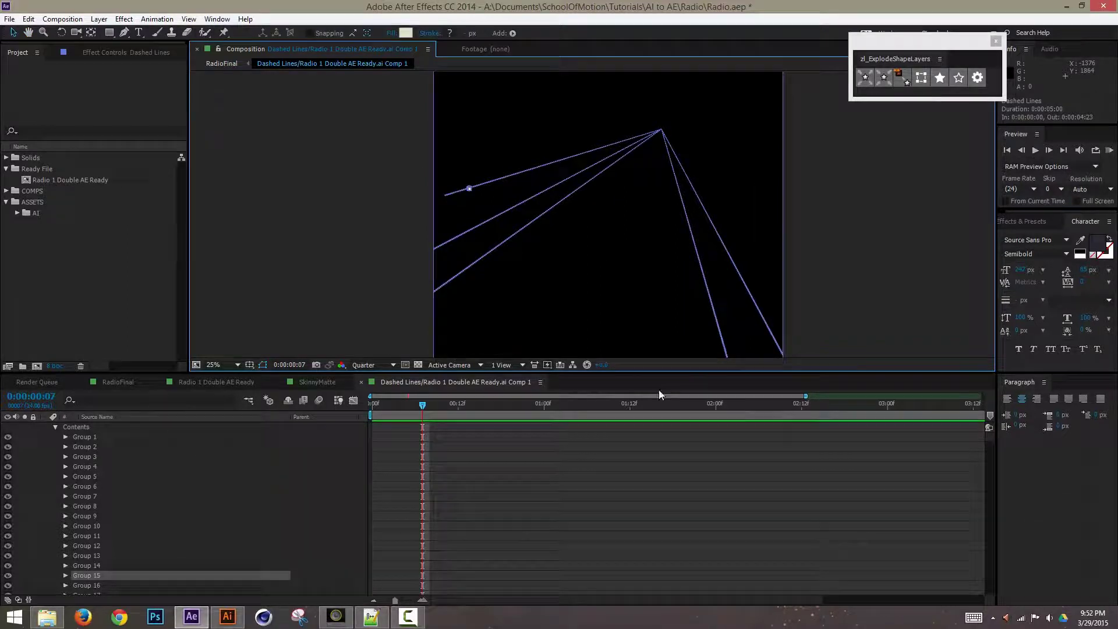
pyautogui.hotkey('ctrl', 'z')
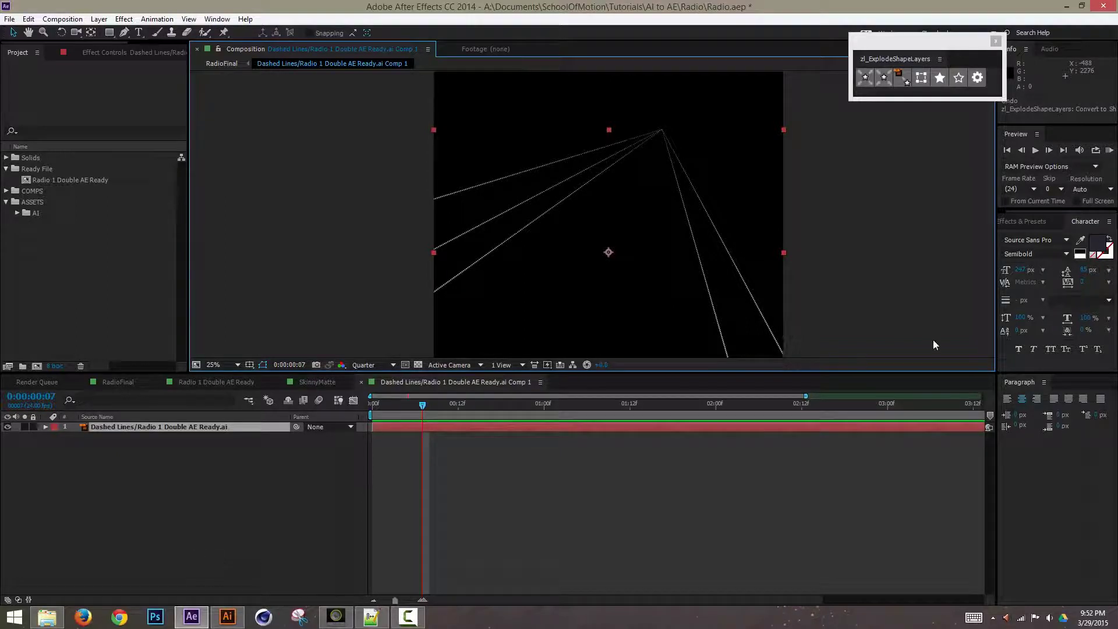
# Return to the RadioFinal composition and preview the dashed line animation around frame 20, ending at the first frame
pyautogui.click(121, 382)
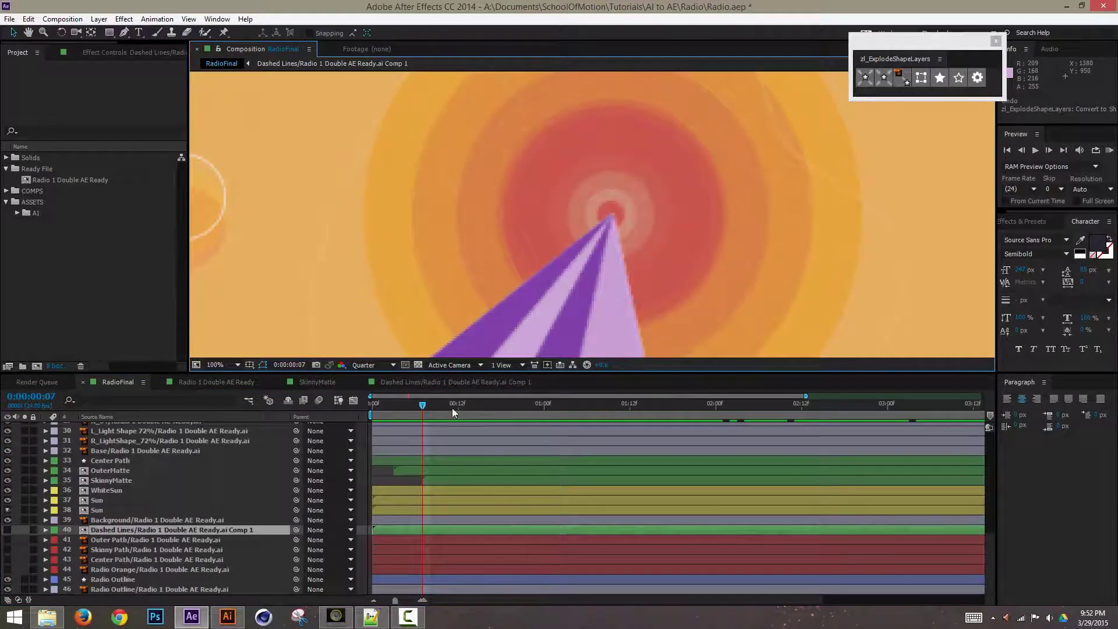
pyautogui.moveTo(452, 408); pyautogui.dragTo(496, 425)
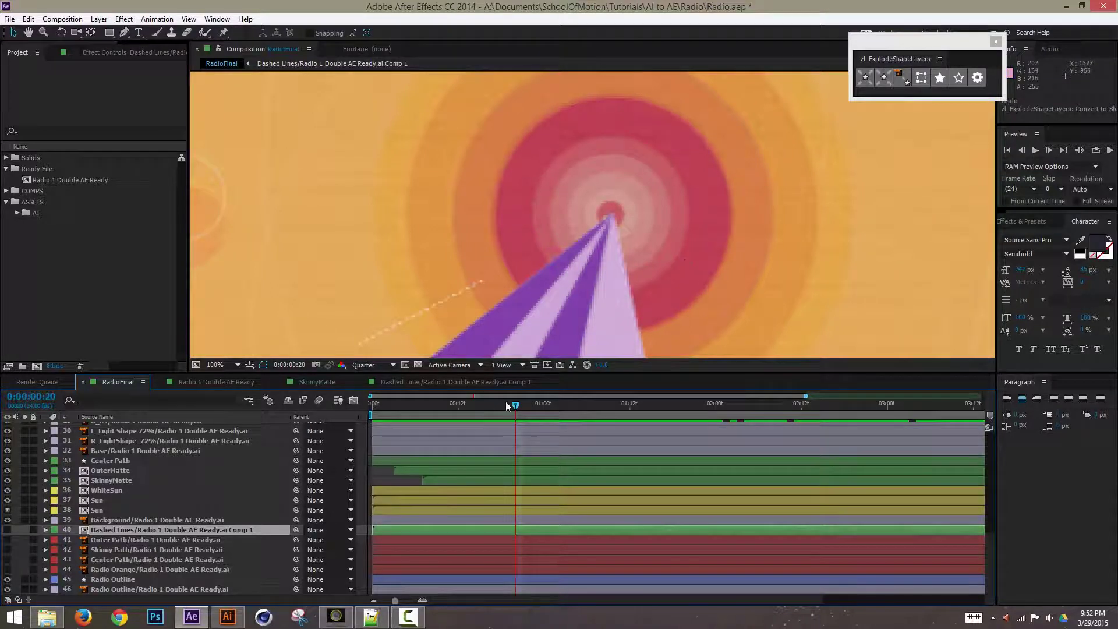
pyautogui.moveTo(521, 404); pyautogui.dragTo(359, 468)
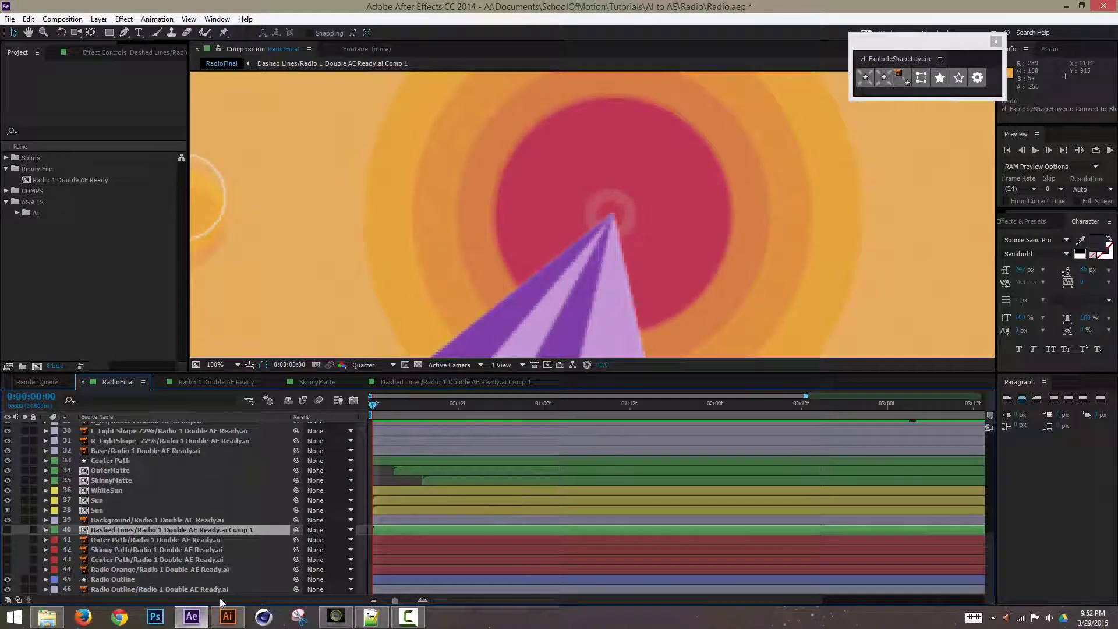
# Switch to Illustrator, check the dashed line group on the artwork, and lock the Dashed Lines layer
pyautogui.click(227, 616)
pyautogui.moveTo(589, 429); pyautogui.dragTo(622, 381)
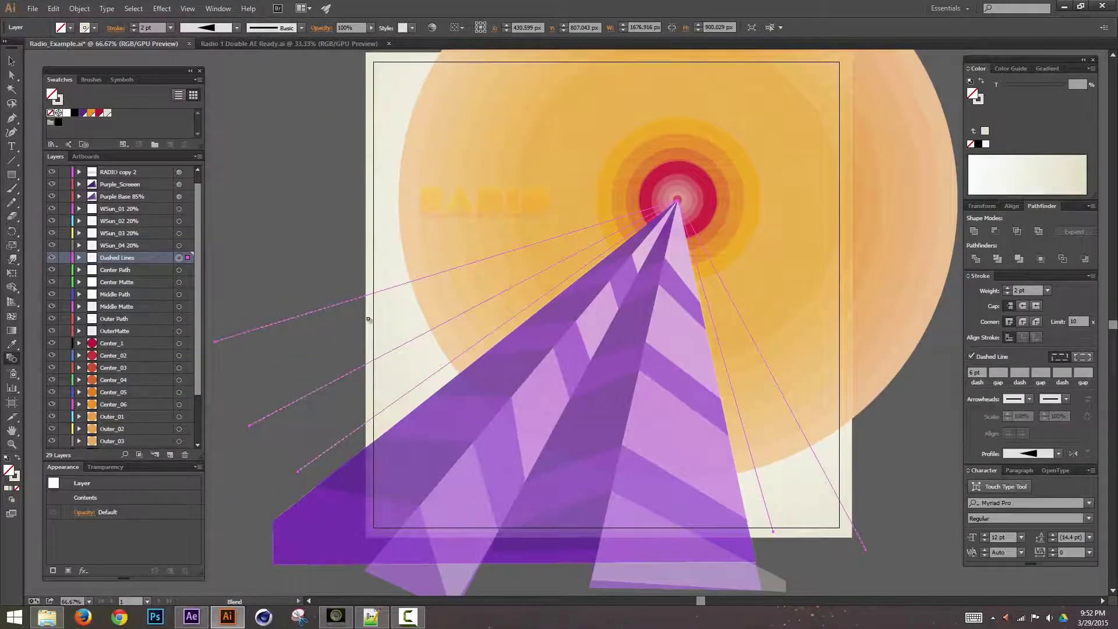
pyautogui.press('v')
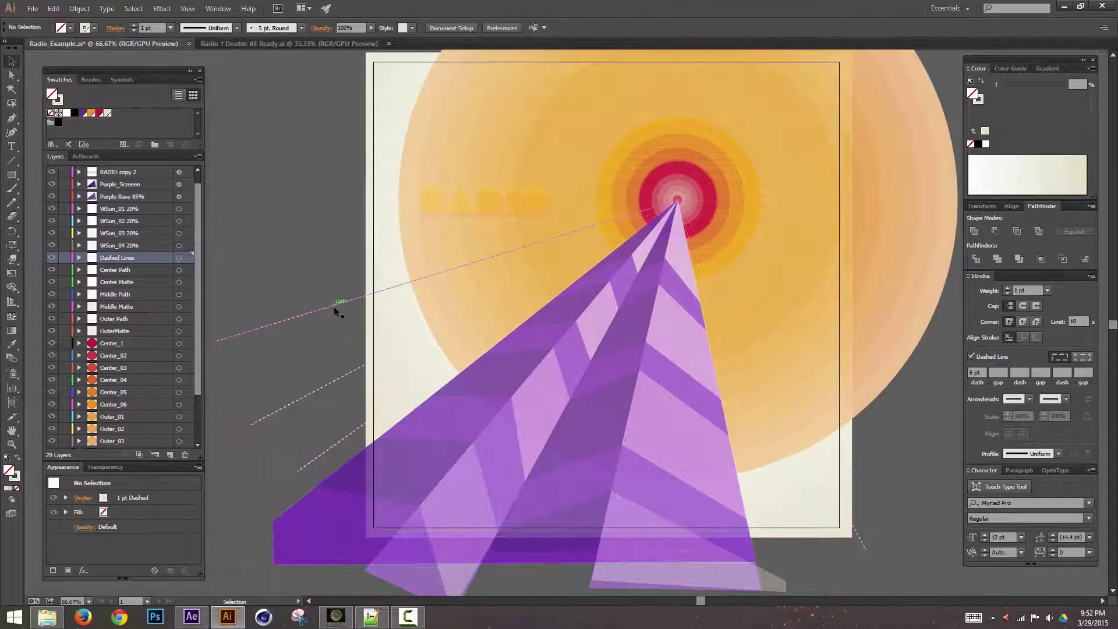
pyautogui.click(332, 306)
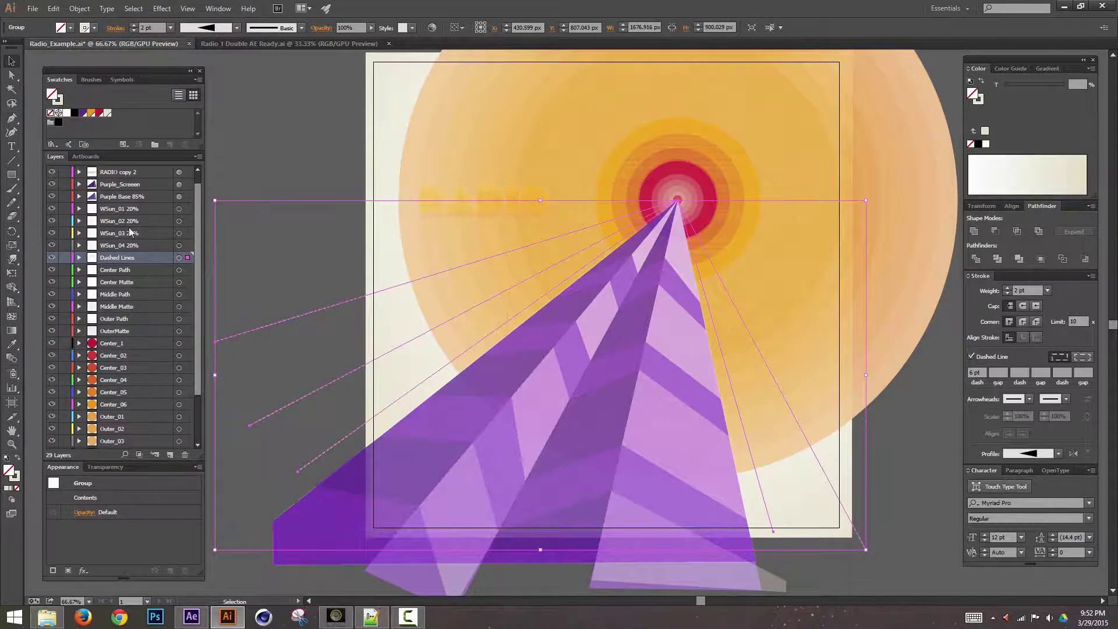
pyautogui.click(178, 258)
pyautogui.click(79, 257)
pyautogui.click(79, 257)
pyautogui.click(64, 258)
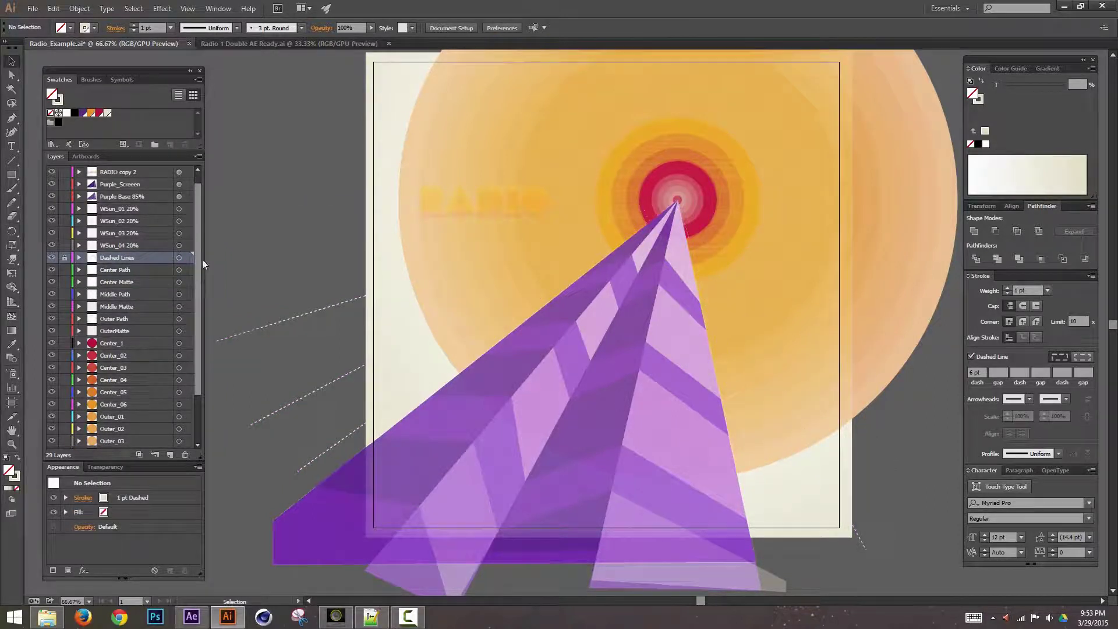
# Lock every layer from Center Path down to Outer_07, plus the four WSun 20% layers
pyautogui.scroll(1, 202, 259)
pyautogui.click(64, 283)
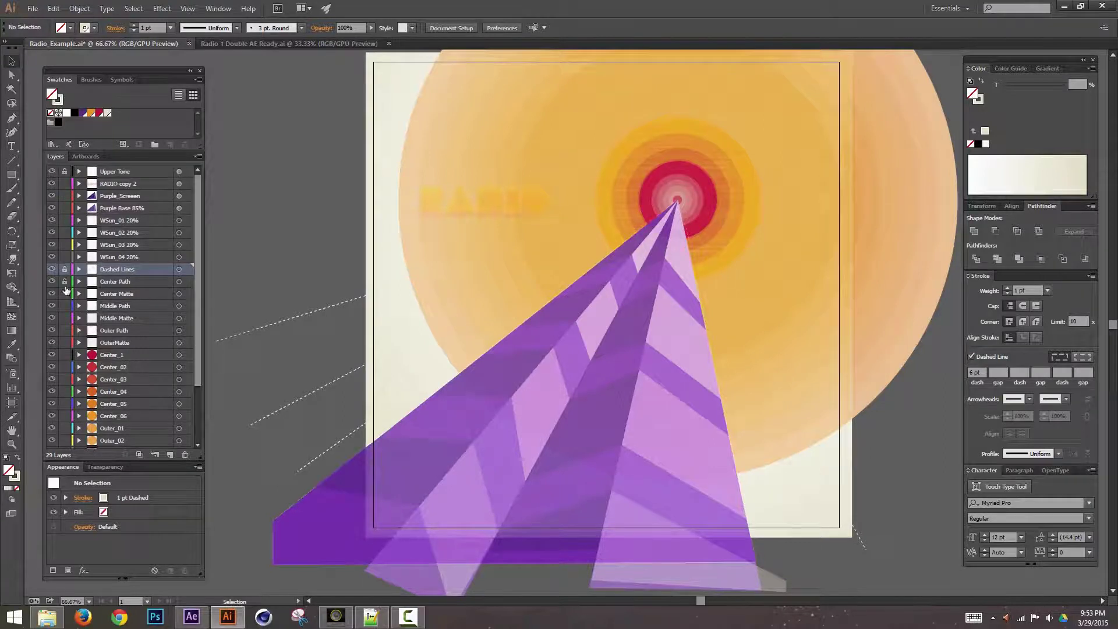
pyautogui.moveTo(66, 290); pyautogui.dragTo(66, 428)
pyautogui.scroll(-6, 194, 345)
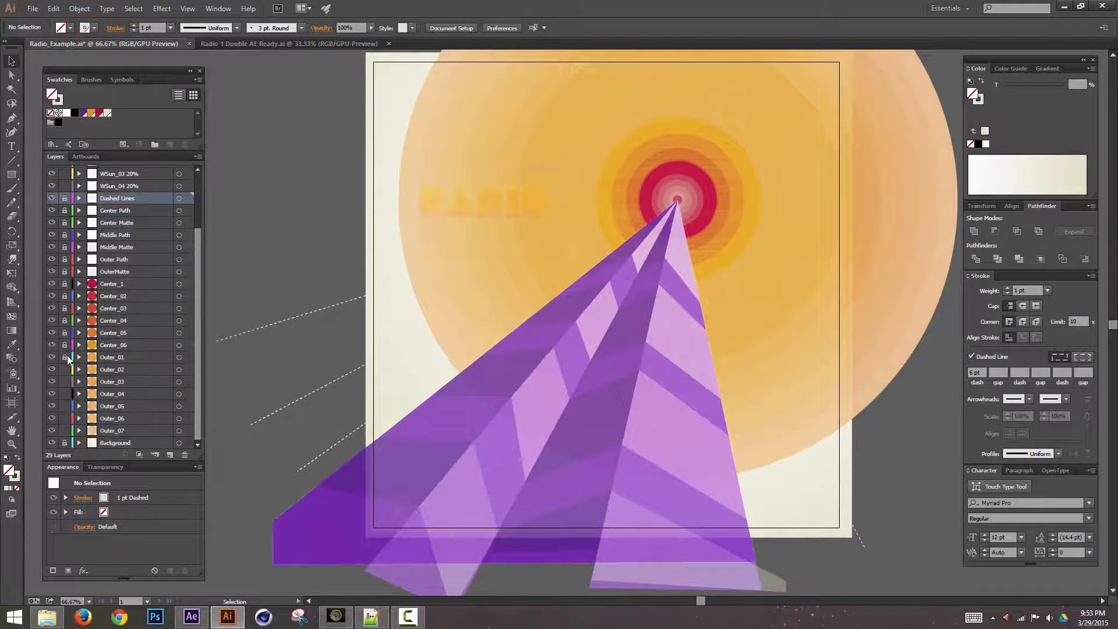
pyautogui.moveTo(68, 373); pyautogui.dragTo(66, 430)
pyautogui.scroll(6, 184, 292)
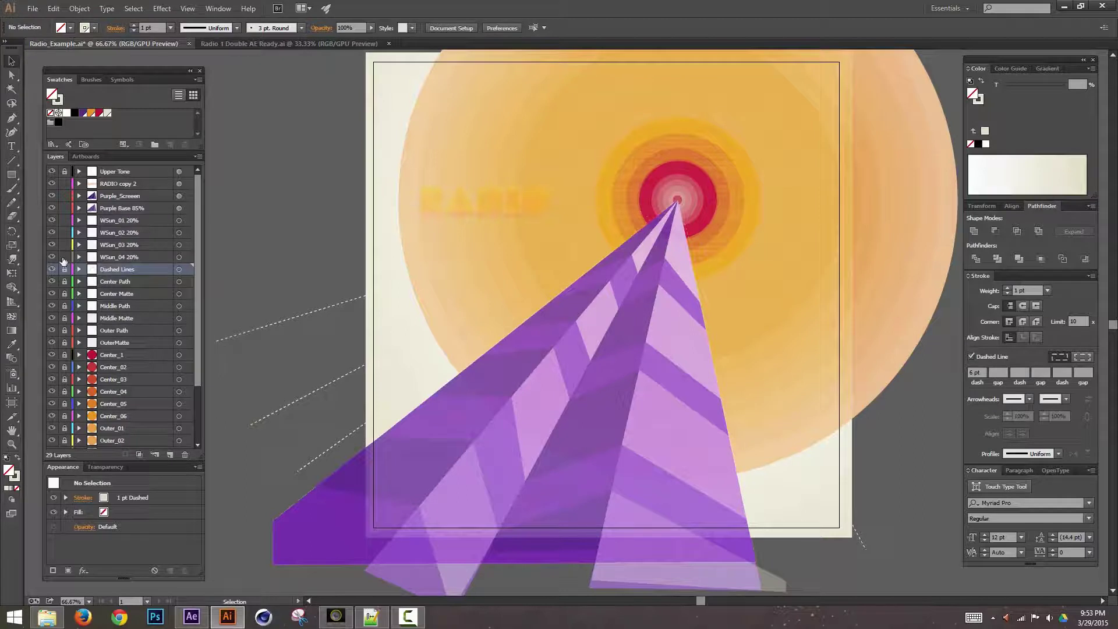
pyautogui.moveTo(64, 257); pyautogui.dragTo(67, 224)
# Expand the Purple Base 85% layer and its Dashed group, and check which artwork the loose paths below it hold
pyautogui.click(191, 208)
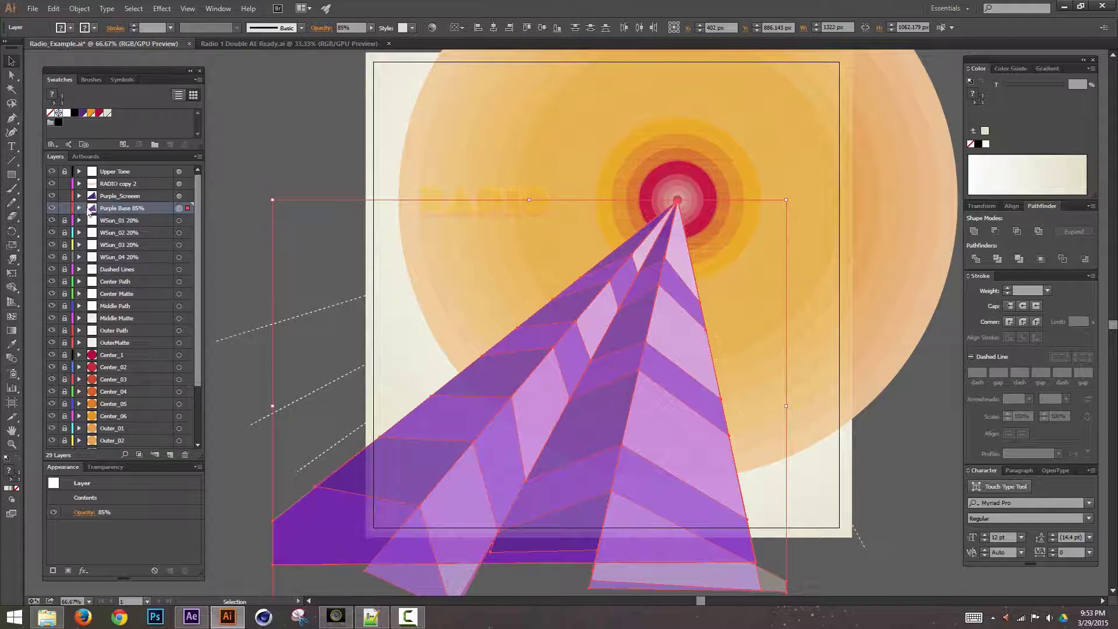
pyautogui.click(79, 207)
pyautogui.click(91, 232)
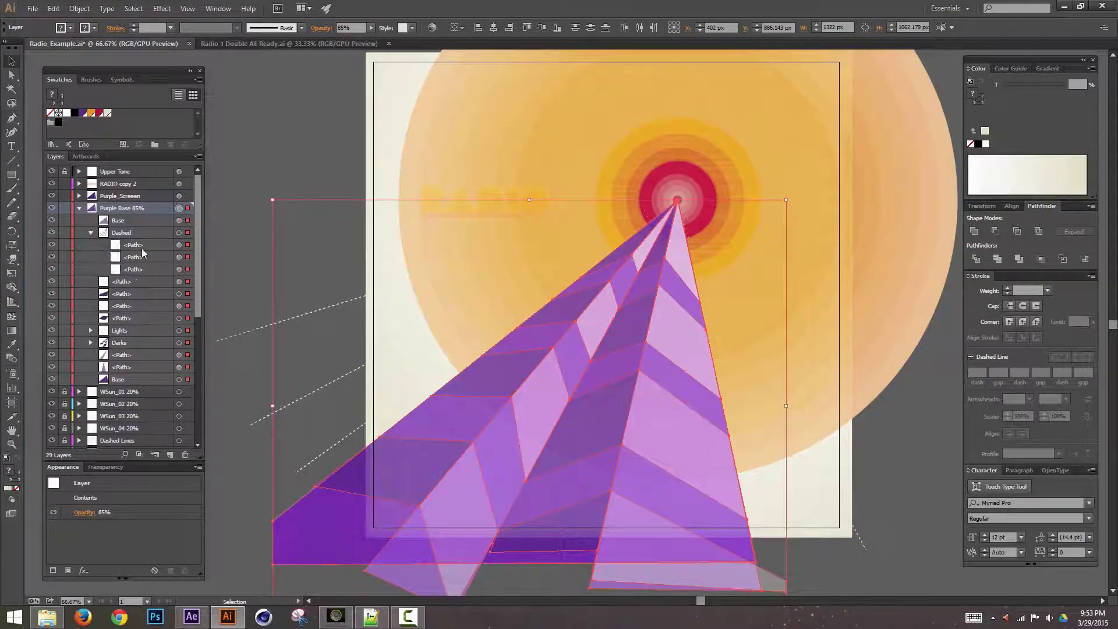
pyautogui.click(178, 282)
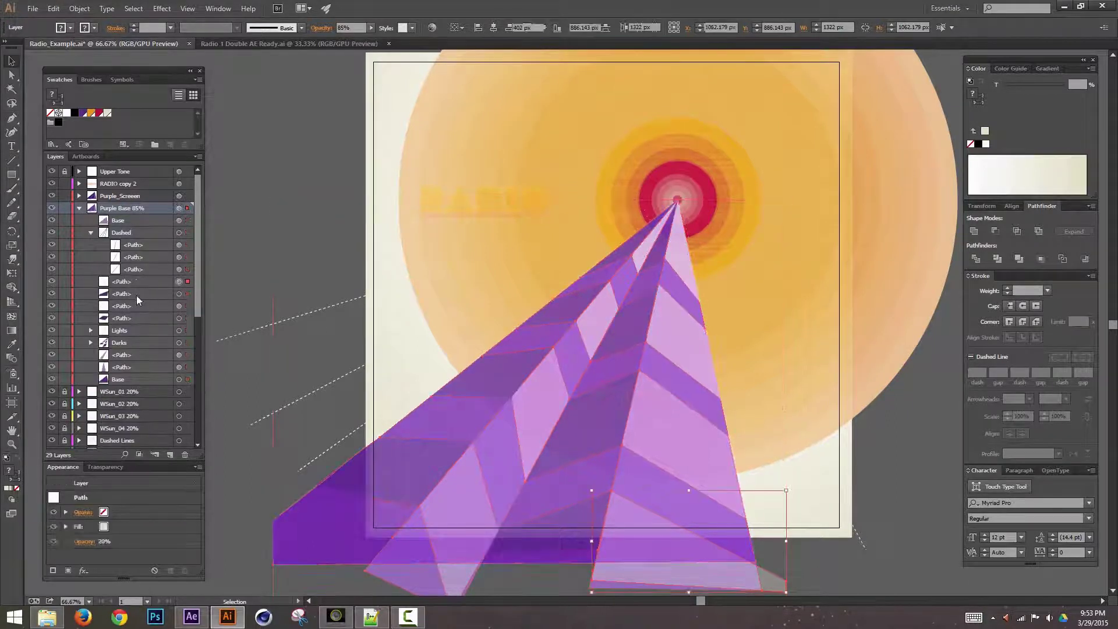
pyautogui.click(179, 294)
pyautogui.click(179, 305)
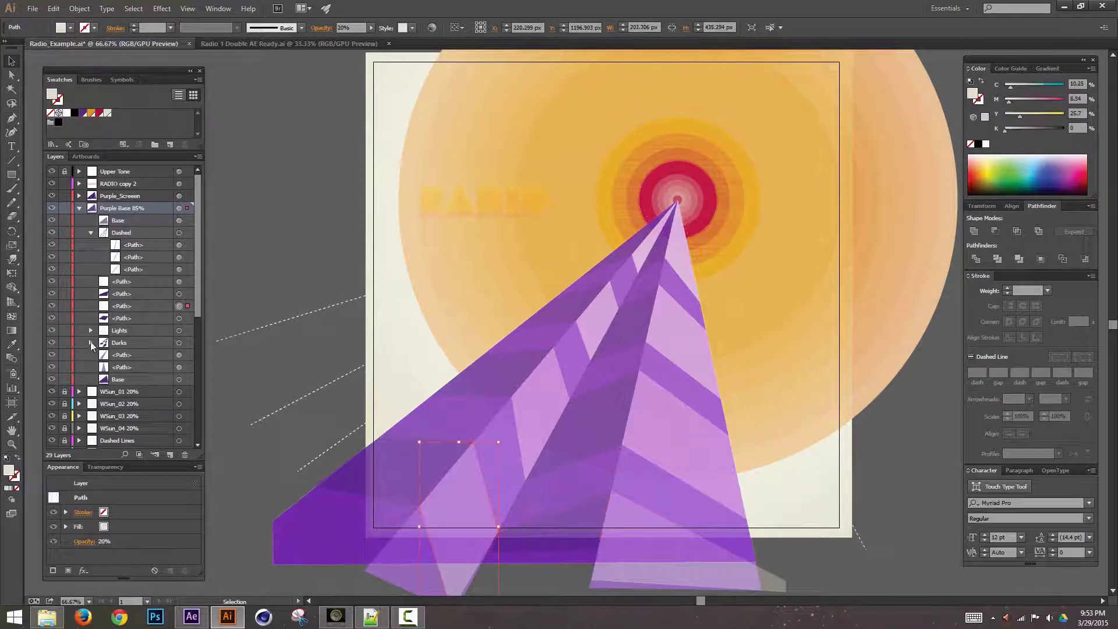
# Expand the Darks and Lights groups and check which artwork the paths between Darks and the lower Base item hold
pyautogui.click(91, 343)
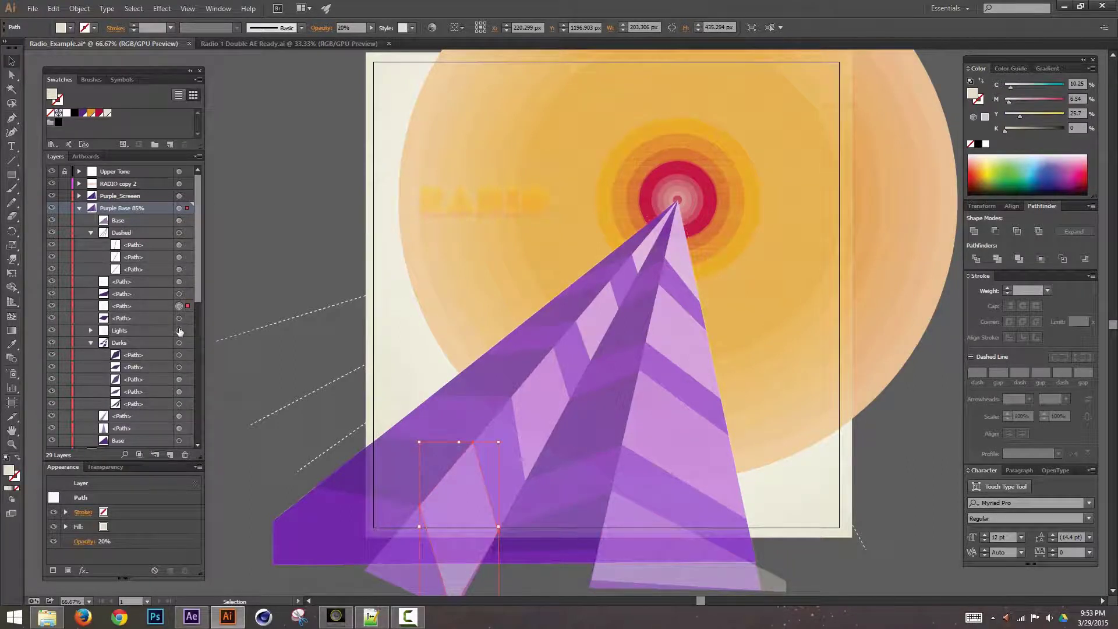
pyautogui.click(179, 330)
pyautogui.click(91, 331)
pyautogui.moveTo(194, 283); pyautogui.dragTo(207, 324)
pyautogui.click(180, 279)
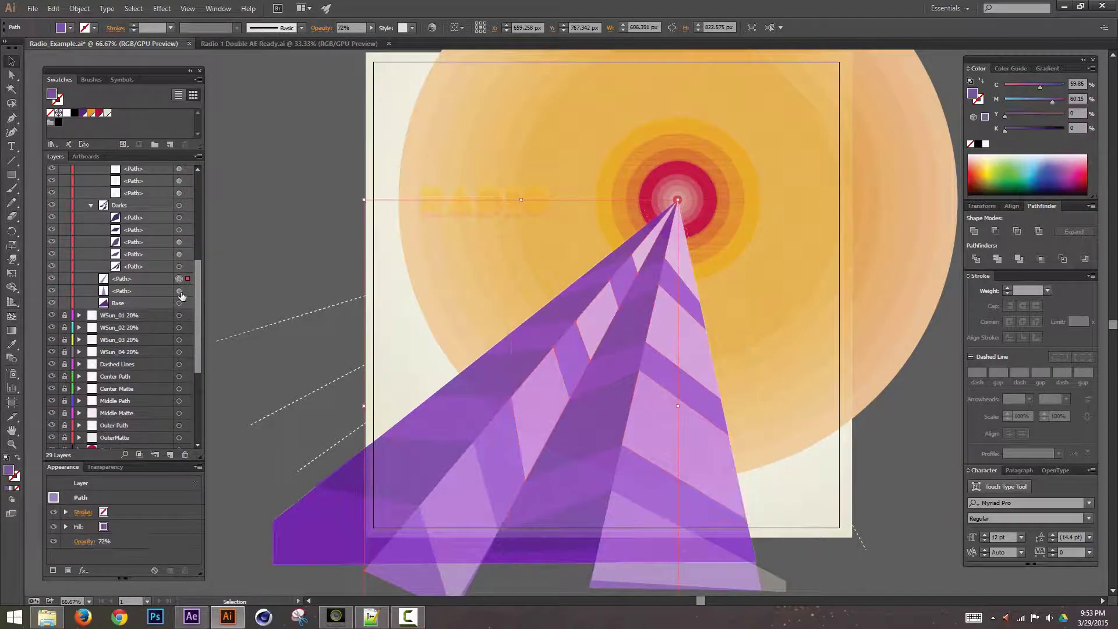
pyautogui.click(179, 290)
pyautogui.moveTo(203, 270); pyautogui.dragTo(170, 87)
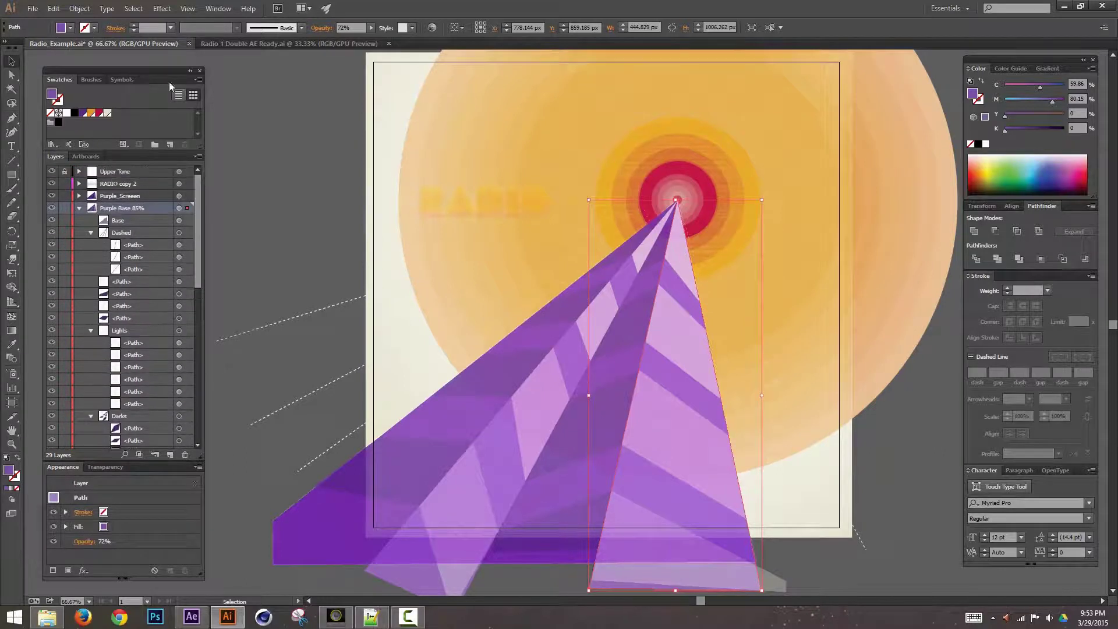
# Switch to After Effects, fit the RadioFinal composition in view, and preview its animation up to 0:00:01:11
pyautogui.click(201, 613)
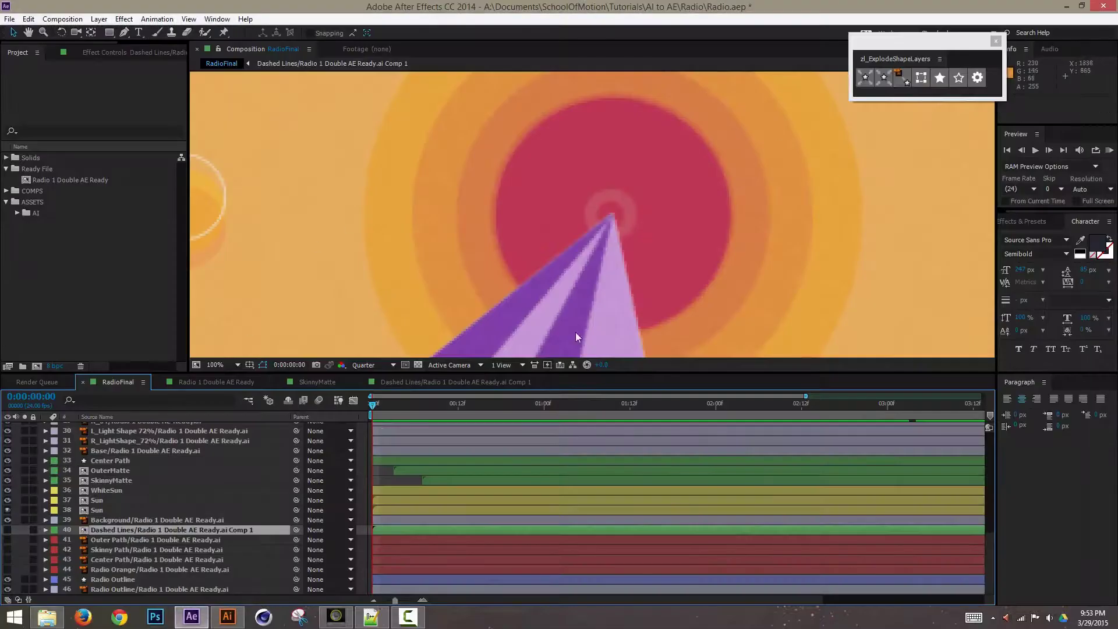
pyautogui.hotkey('ctrl', '-')
pyautogui.hotkey('ctrl', '-')
pyautogui.hotkey('ctrl', '-')
pyautogui.hotkey('ctrl', '-')
pyautogui.hotkey('ctrl', '-')
pyautogui.hotkey('ctrl', '-')
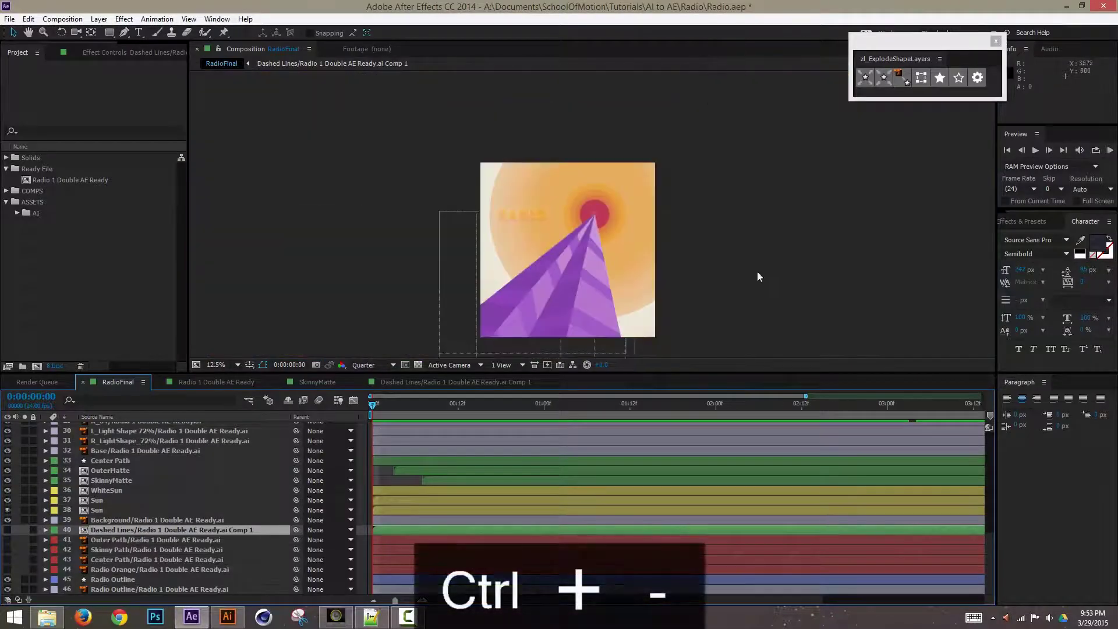
pyautogui.hotkey('alt', '/')
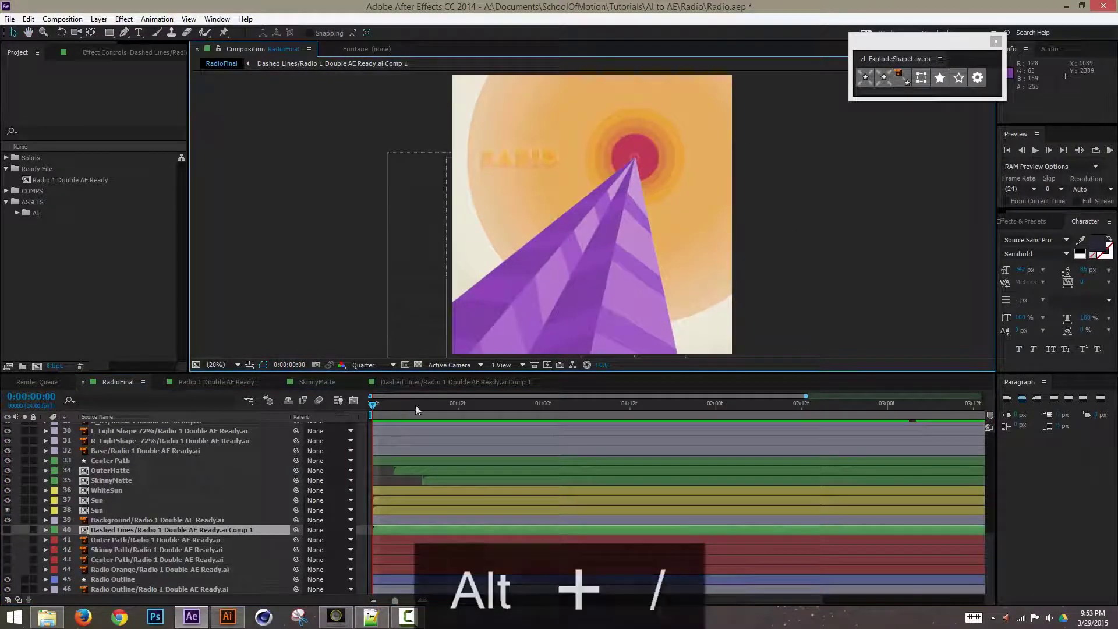
pyautogui.moveTo(372, 406); pyautogui.dragTo(622, 484)
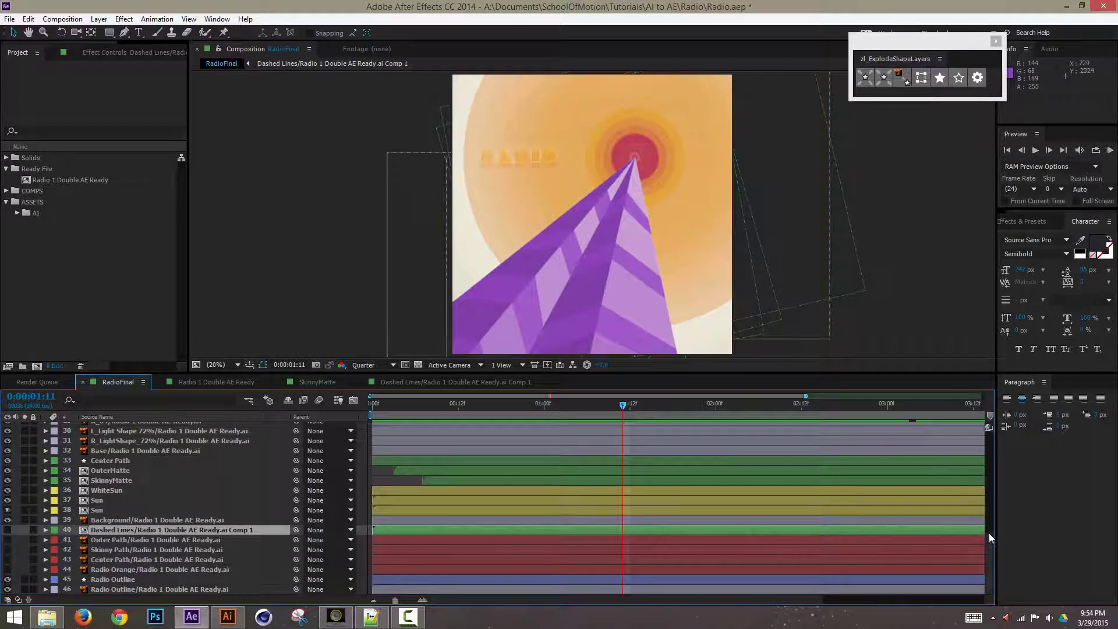
# Open the Light_Left precomp and its nested Light_Left_Layers composition, and preview how the light shapes are built
pyautogui.moveTo(989, 534); pyautogui.dragTo(979, 481)
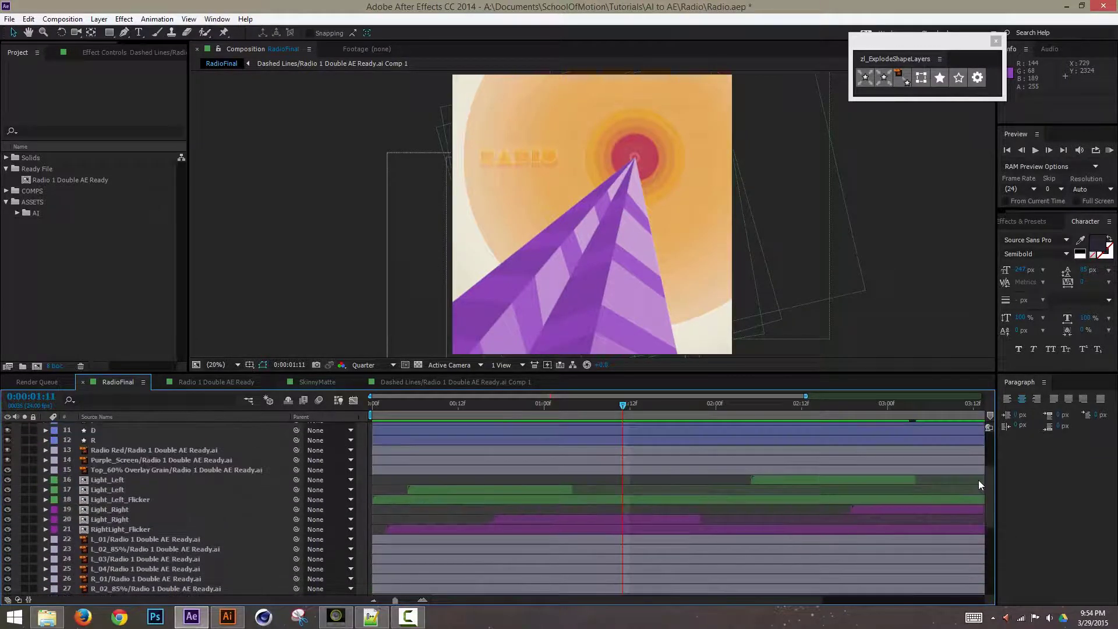
pyautogui.click(116, 482)
pyautogui.doubleClick(114, 481)
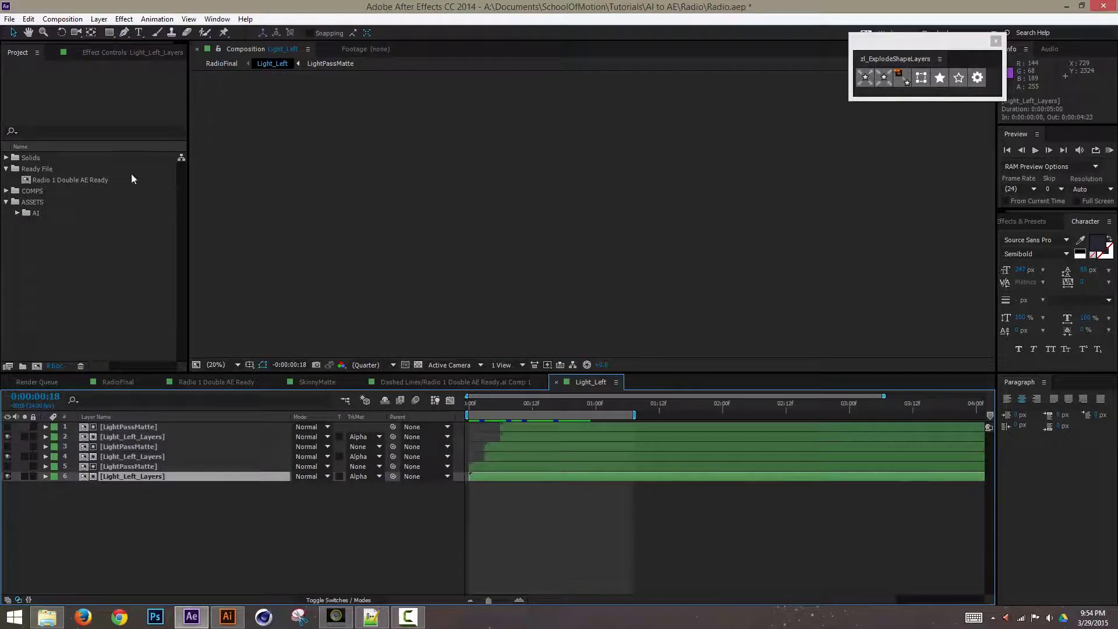
pyautogui.moveTo(470, 406)
pyautogui.mouseDown()
pyautogui.moveTo(568, 420)
pyautogui.moveTo(425, 422)
pyautogui.mouseUp()
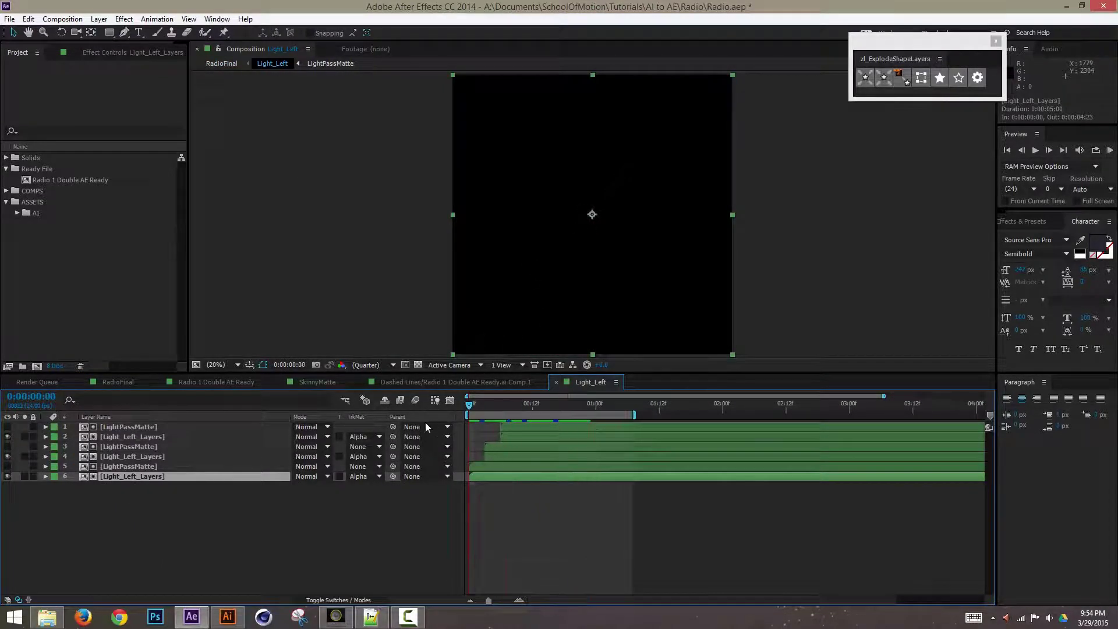
pyautogui.doubleClick(128, 477)
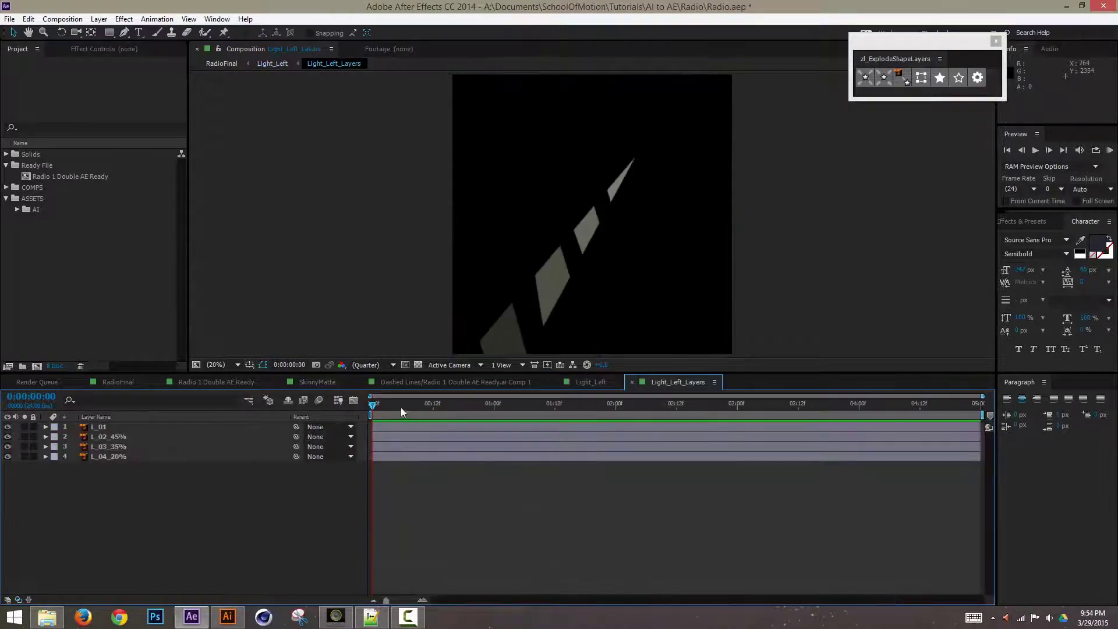
pyautogui.moveTo(376, 407); pyautogui.dragTo(464, 408)
# Close the Light_Left_Layers, Light_Left and Dashed Lines compositions and return to RadioFinal
pyautogui.click(633, 385)
pyautogui.click(559, 384)
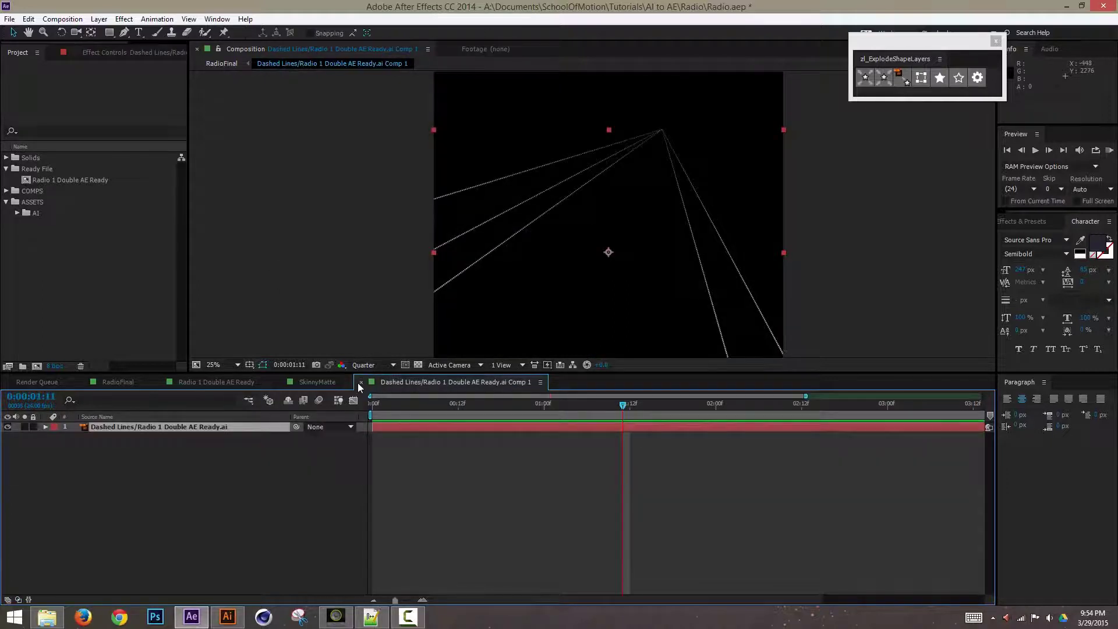
pyautogui.click(362, 383)
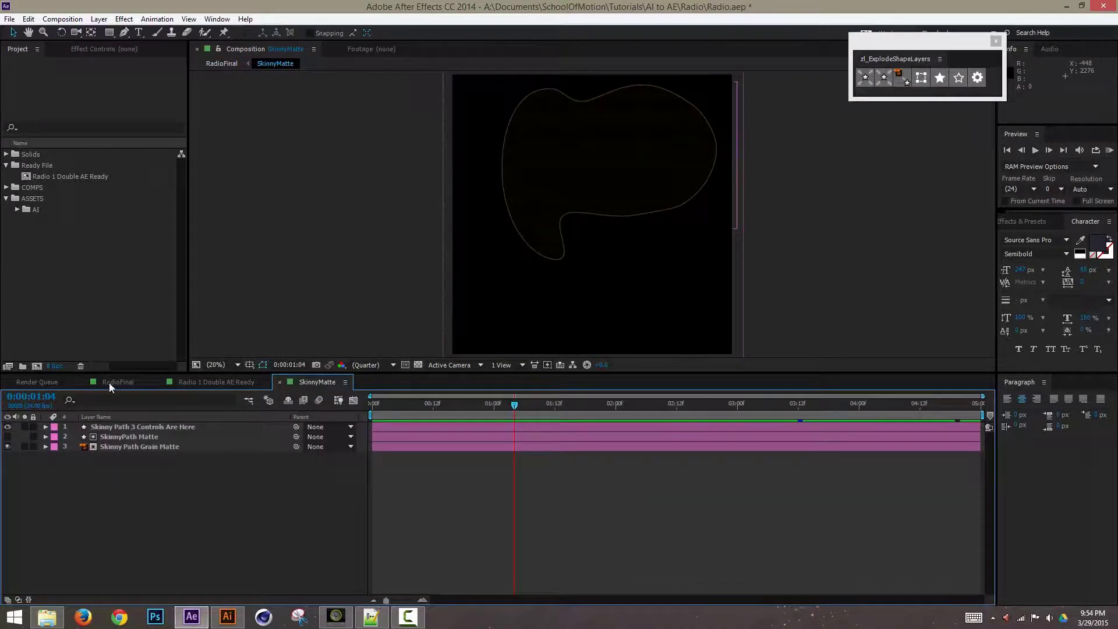
pyautogui.click(110, 383)
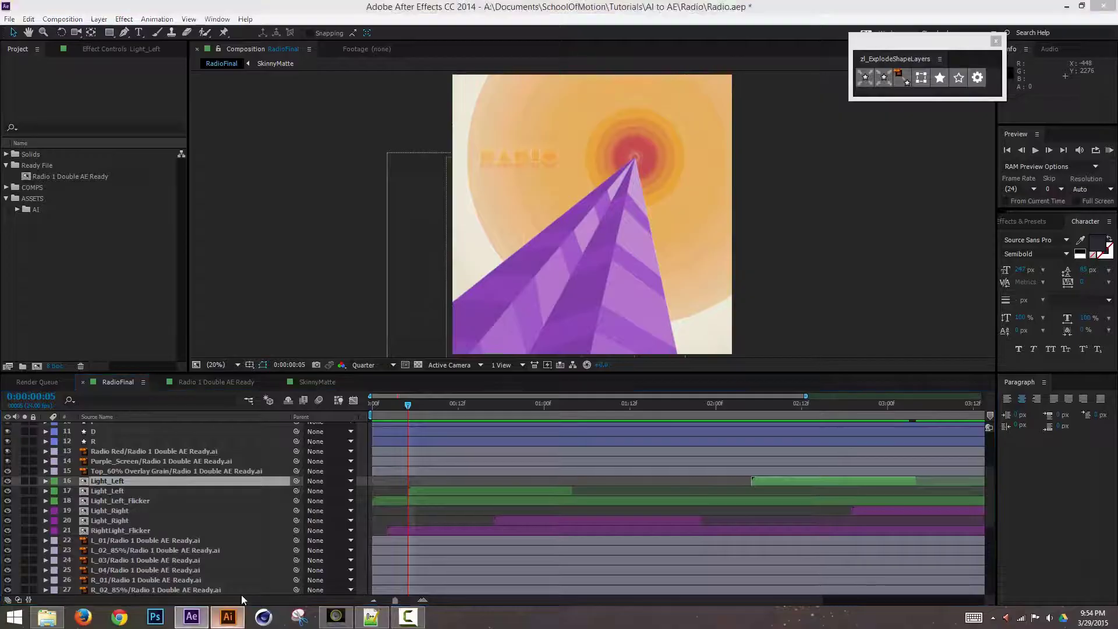
# Switch to Illustrator and review the complete layer list of the Radio_Example artwork
pyautogui.click(228, 616)
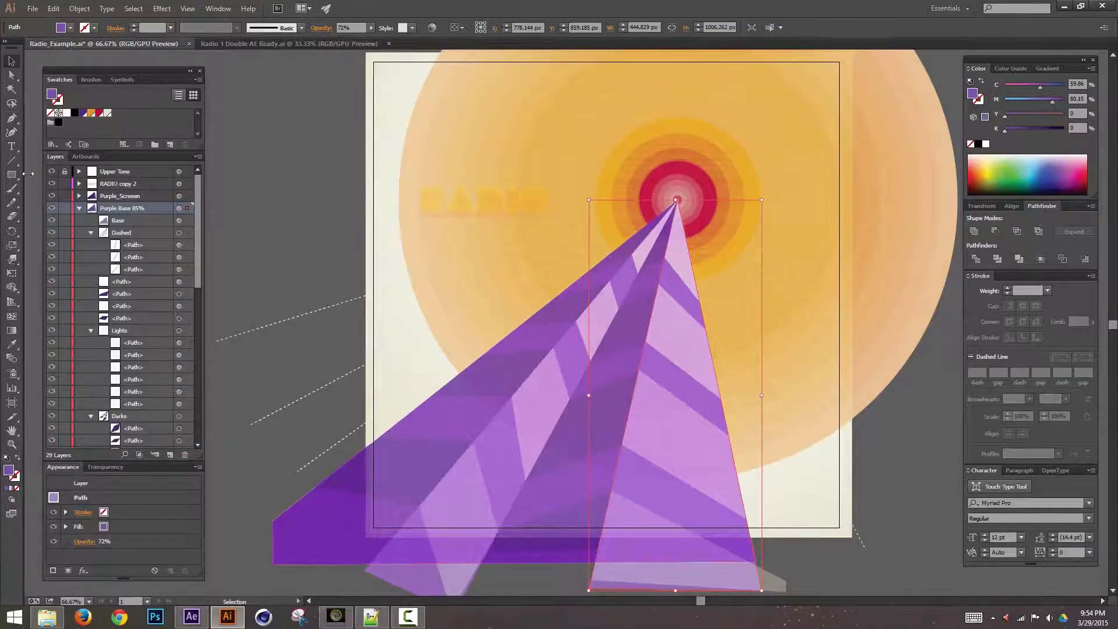
pyautogui.moveTo(198, 215); pyautogui.dragTo(207, 353)
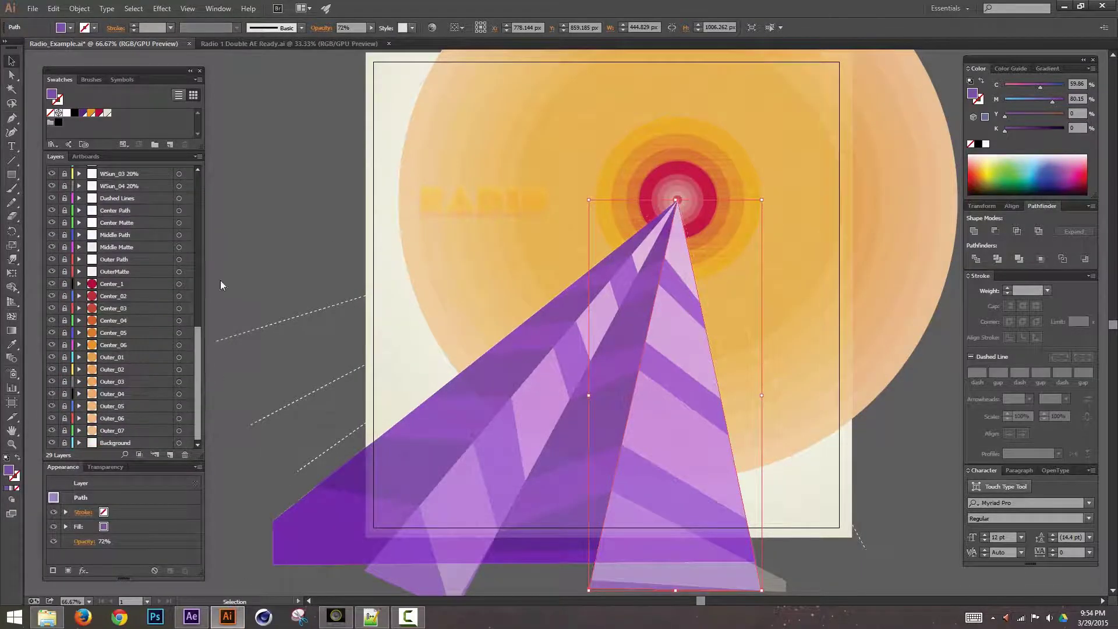
pyautogui.moveTo(220, 280); pyautogui.dragTo(204, 173)
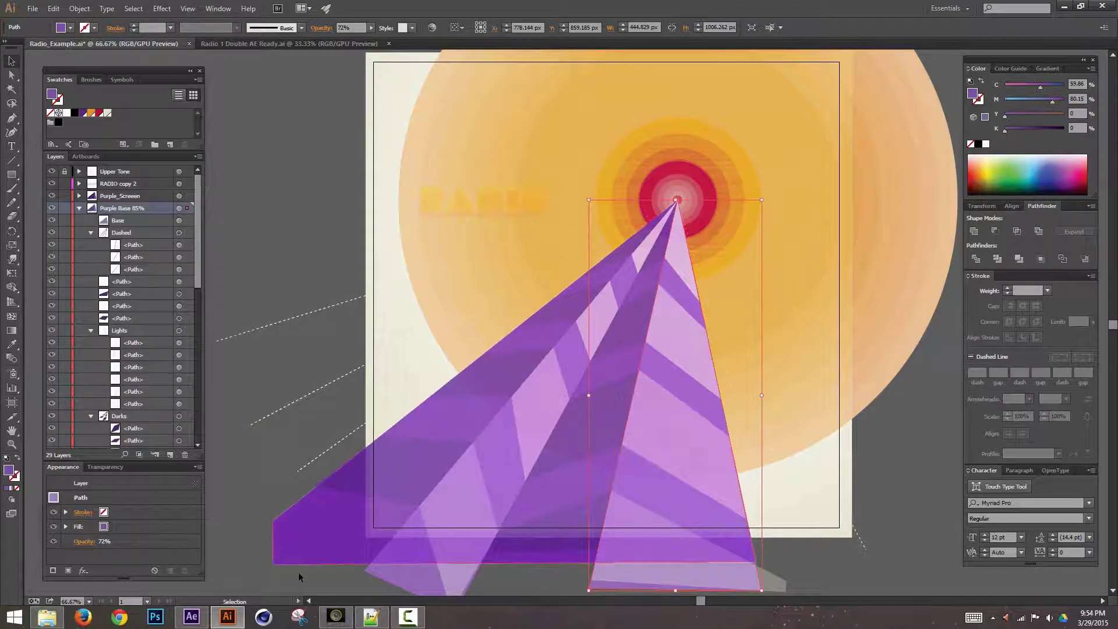
# Switch to After Effects, examine the layer breakdown of the Radio 1 Double AE Ready composition, and return to RadioFinal
pyautogui.click(192, 616)
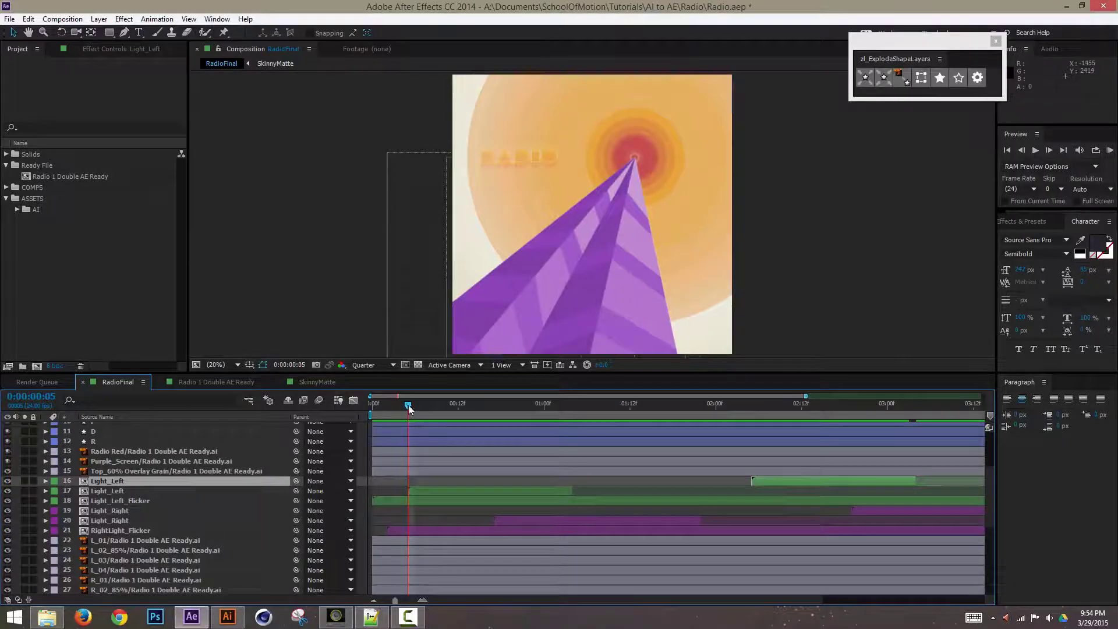
pyautogui.click(221, 381)
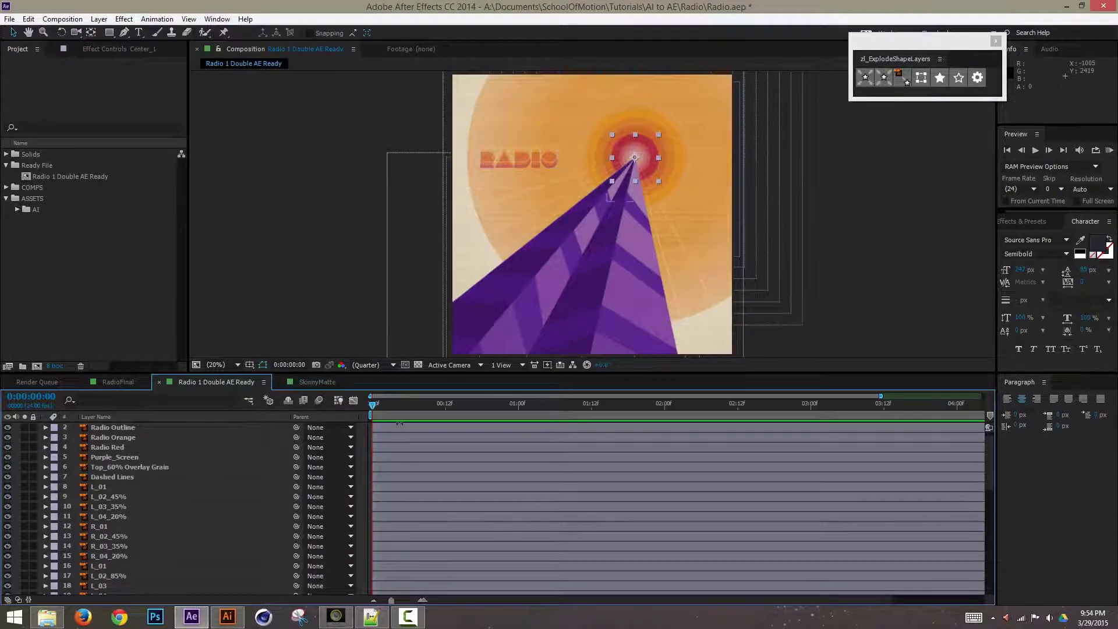
pyautogui.moveTo(990, 460)
pyautogui.mouseDown()
pyautogui.moveTo(995, 505)
pyautogui.moveTo(988, 441)
pyautogui.mouseUp()
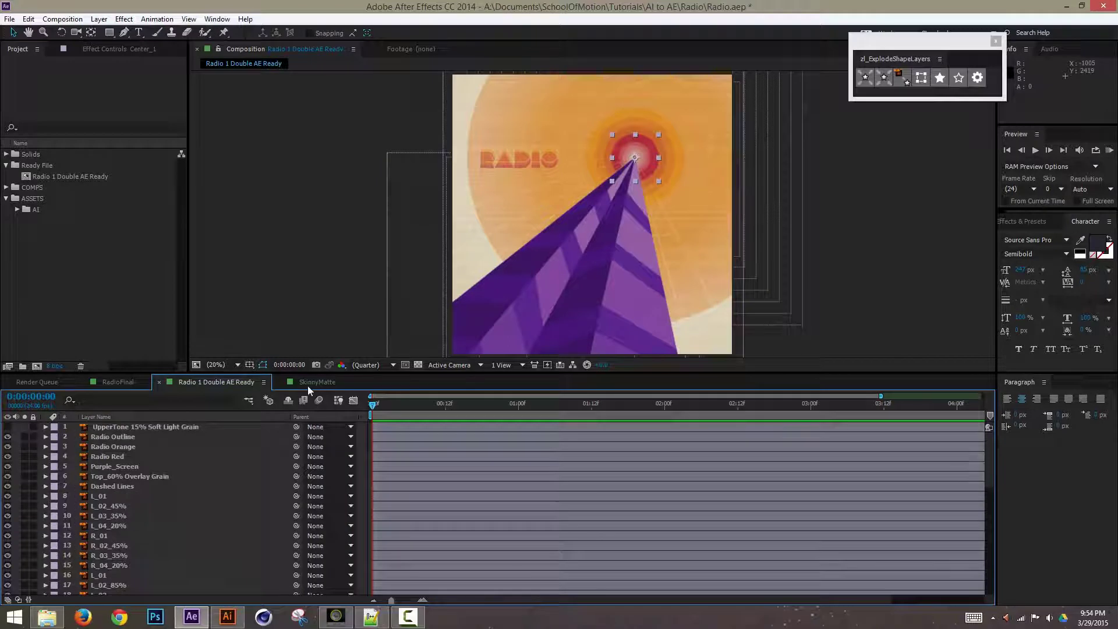
pyautogui.click(298, 384)
pyautogui.click(120, 383)
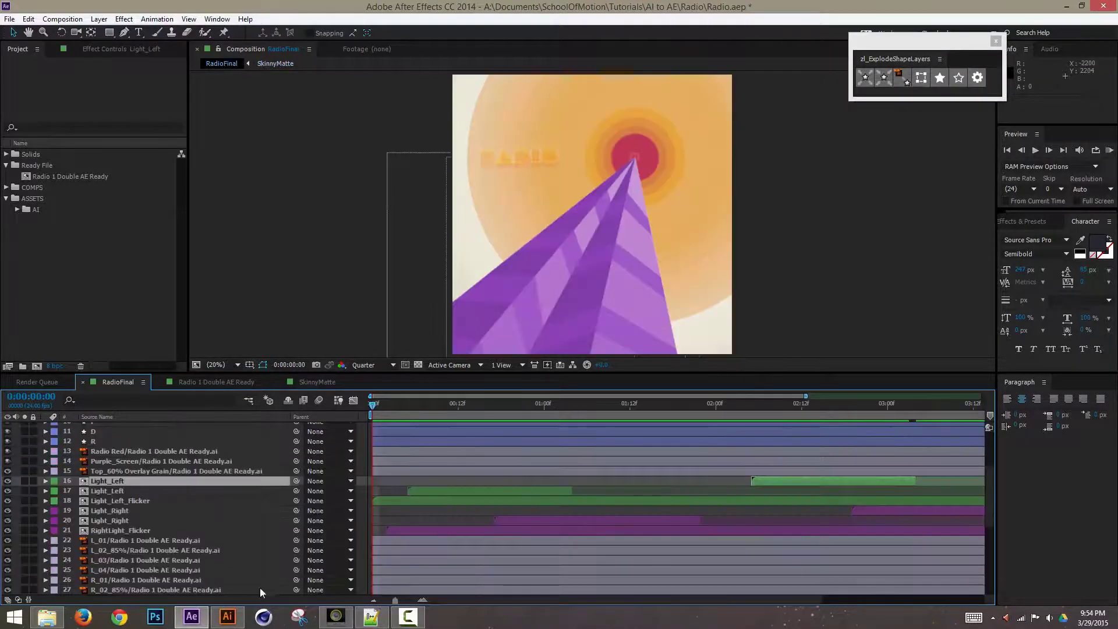
# Switch to Illustrator and save the Radio_Example file
pyautogui.rightClick(227, 617)
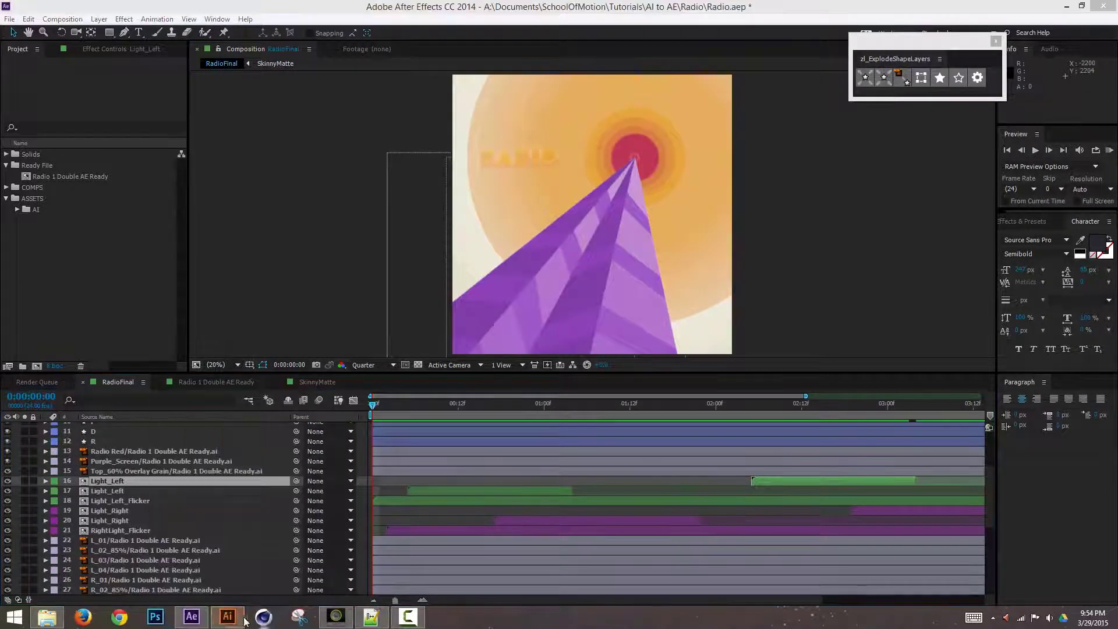
pyautogui.click(228, 616)
pyautogui.hotkey('ctrl', 's')
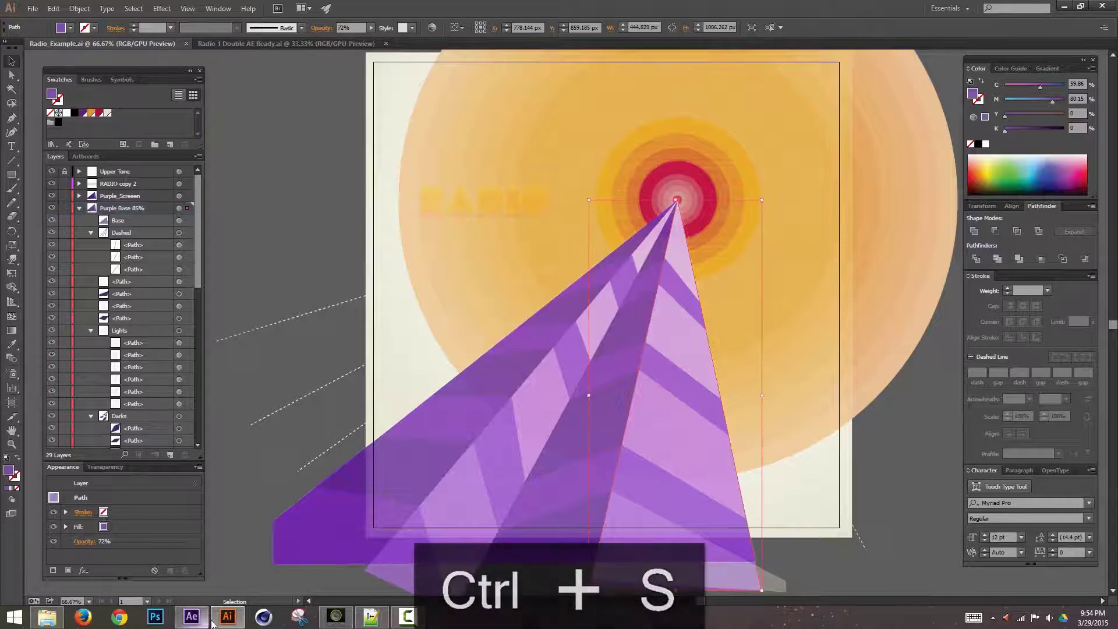
# Switch to After Effects, import the Radio_Example Illustrator file as a composition, and open that composition
pyautogui.click(191, 617)
pyautogui.hotkey('ctrl', 'i')
pyautogui.click(376, 185)
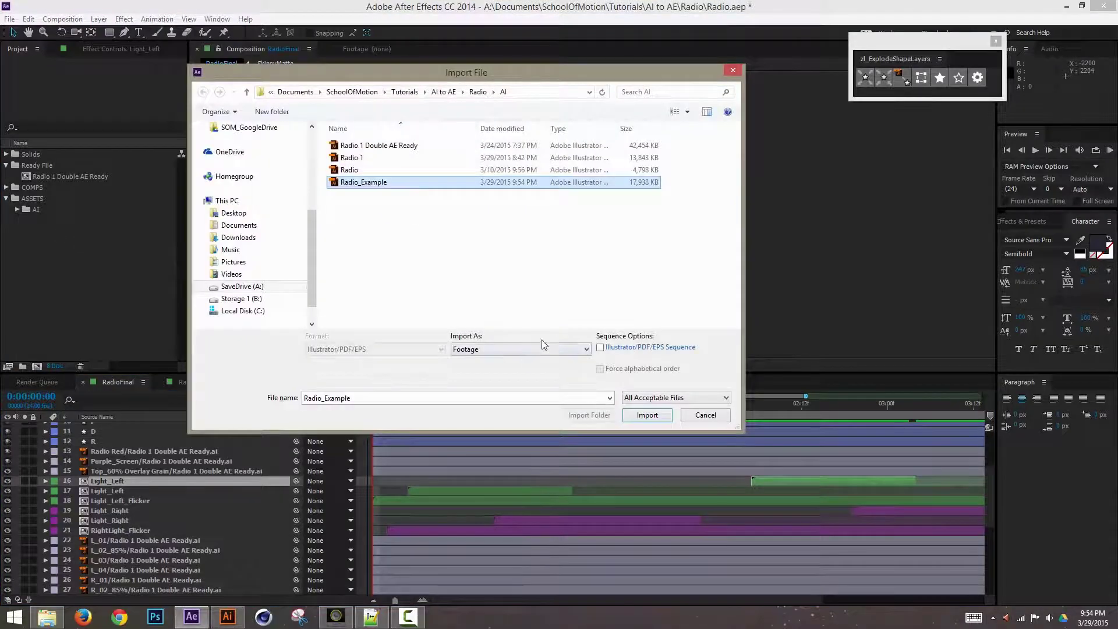
pyautogui.click(518, 349)
pyautogui.click(513, 368)
pyautogui.click(657, 422)
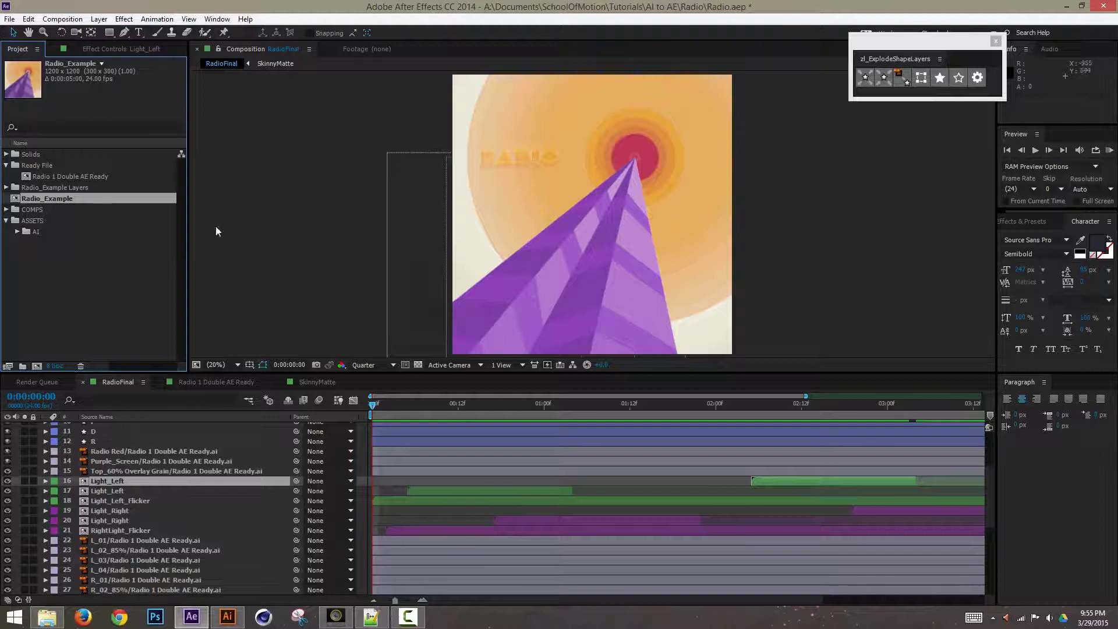
pyautogui.doubleClick(62, 198)
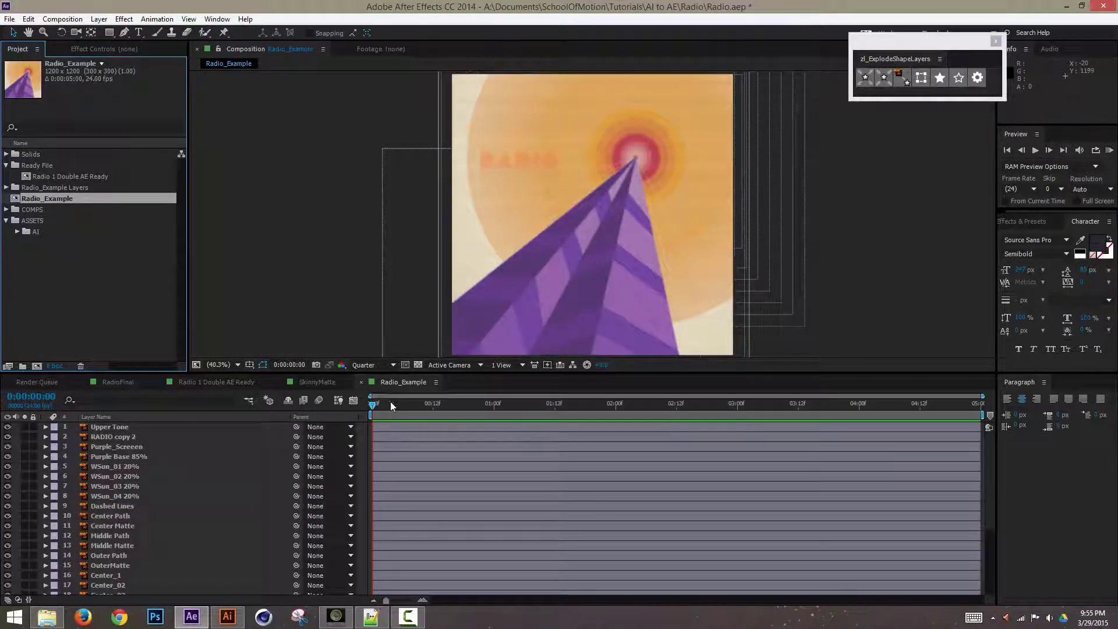
pyautogui.click(227, 550)
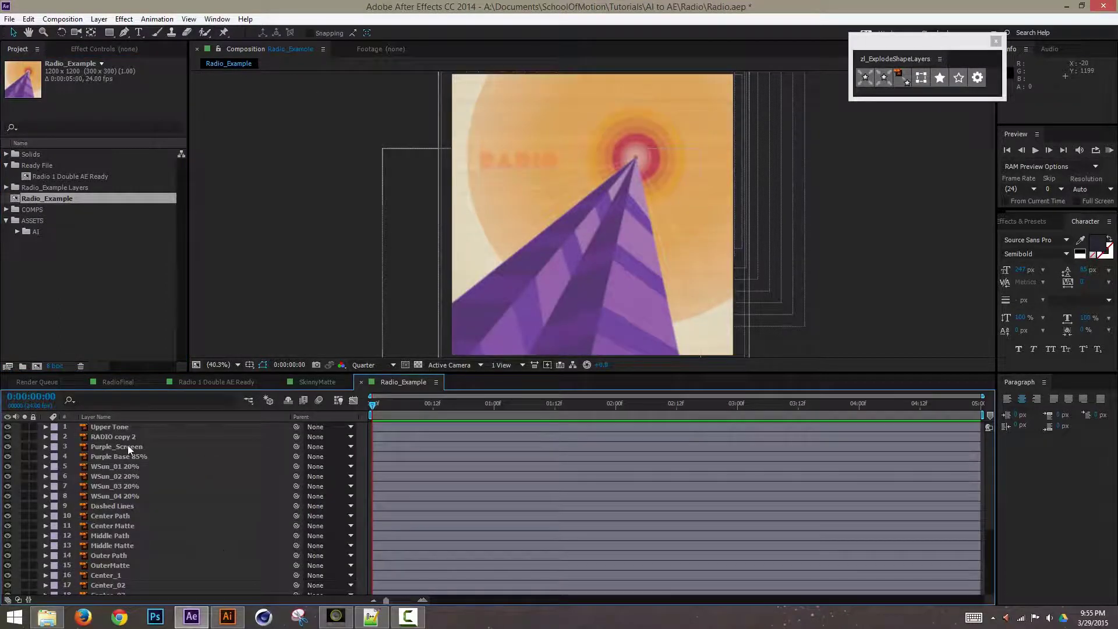
# Select the Purple Base 85% layer and compare the artwork with the Purple_Screeen layer hidden and shown
pyautogui.click(144, 457)
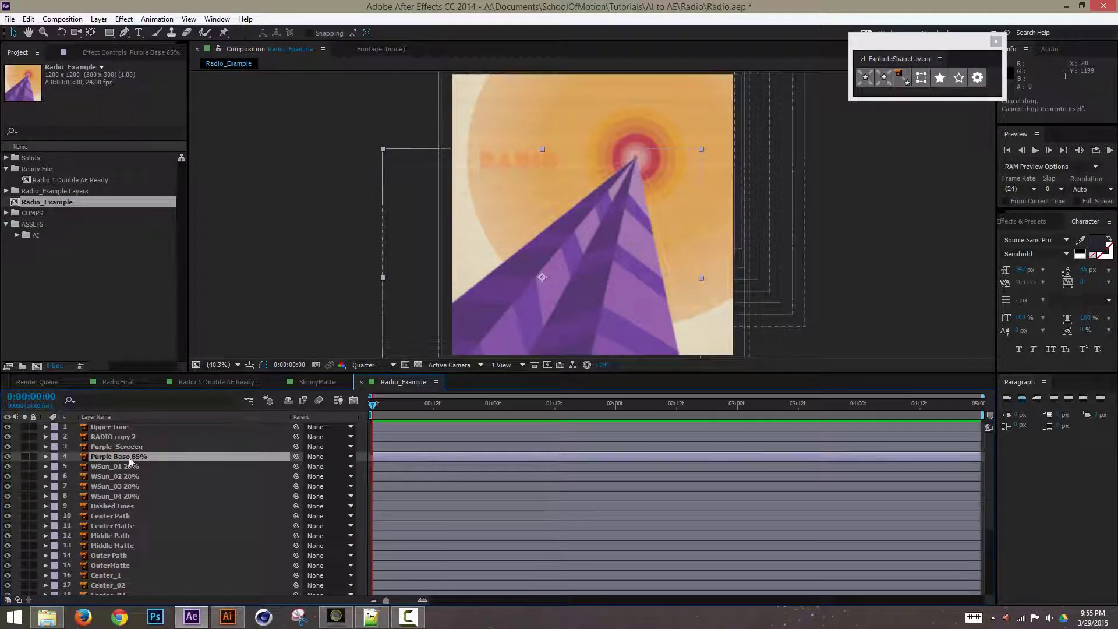
pyautogui.click(129, 457)
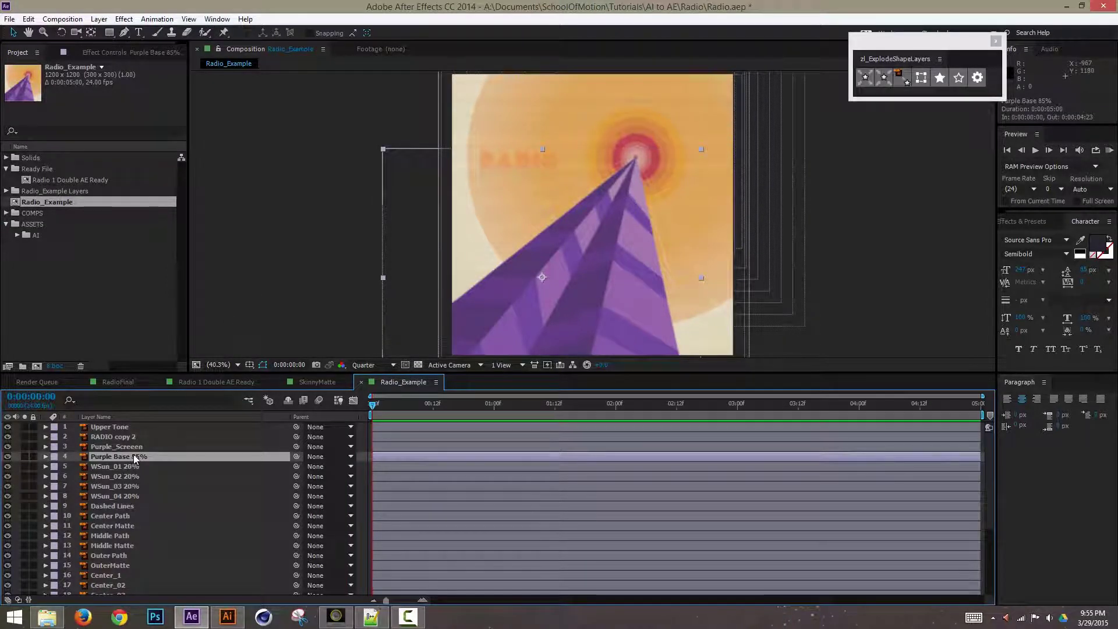
pyautogui.click(7, 447)
pyautogui.click(7, 447)
pyautogui.click(6, 447)
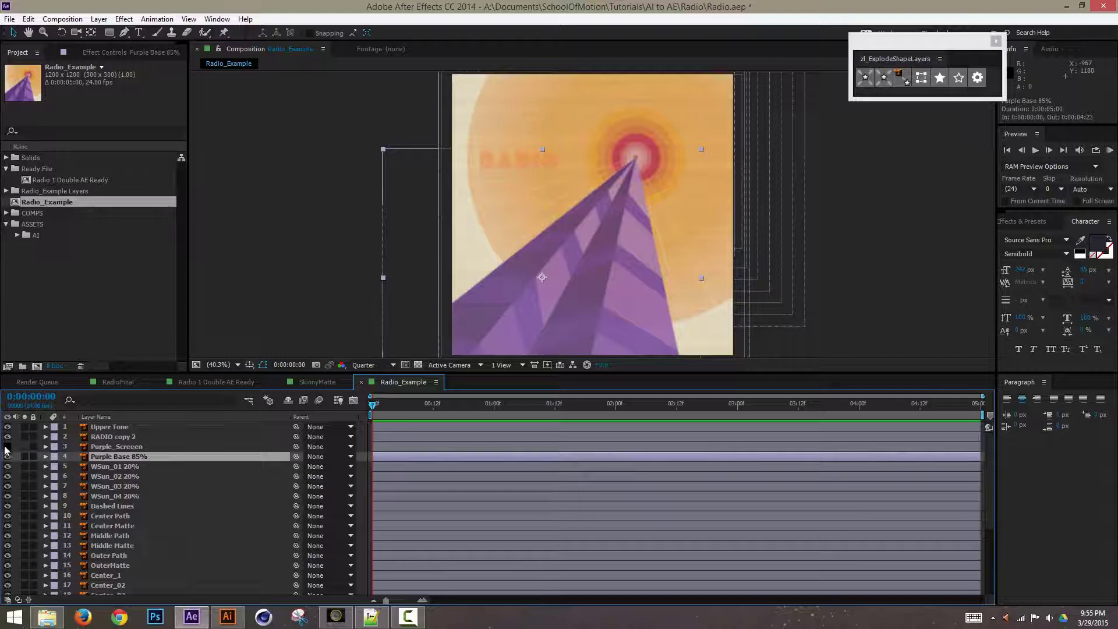
pyautogui.click(5, 446)
# Show the blending mode and track matte columns, and recheck the Purple_Screeen layer's effect by toggling its visibility
pyautogui.click(18, 599)
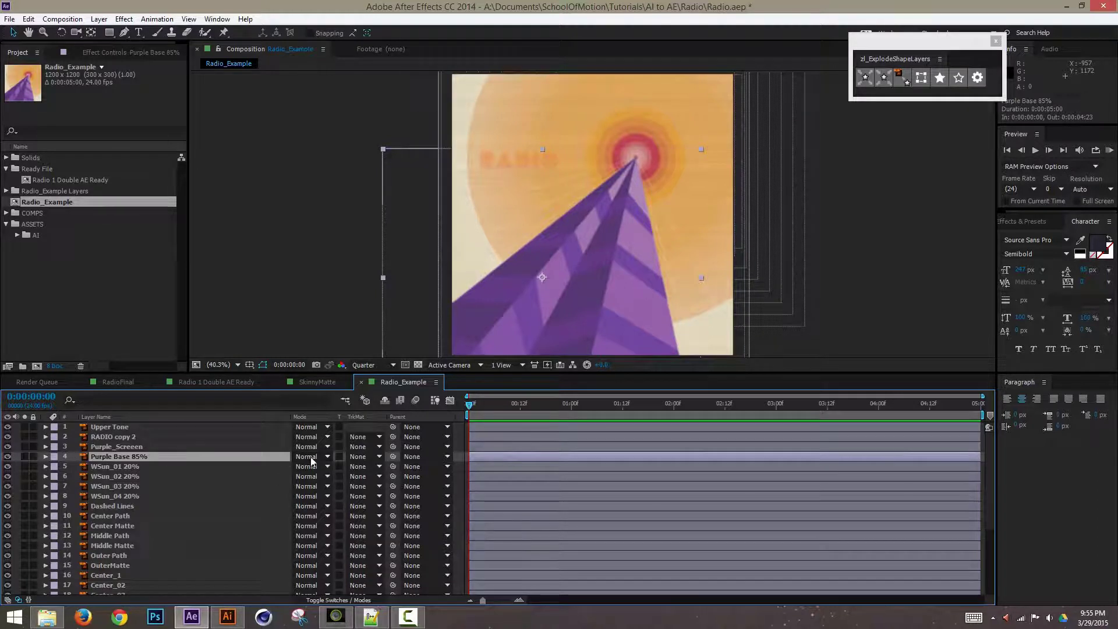
pyautogui.click(8, 467)
pyautogui.click(7, 446)
pyautogui.click(8, 457)
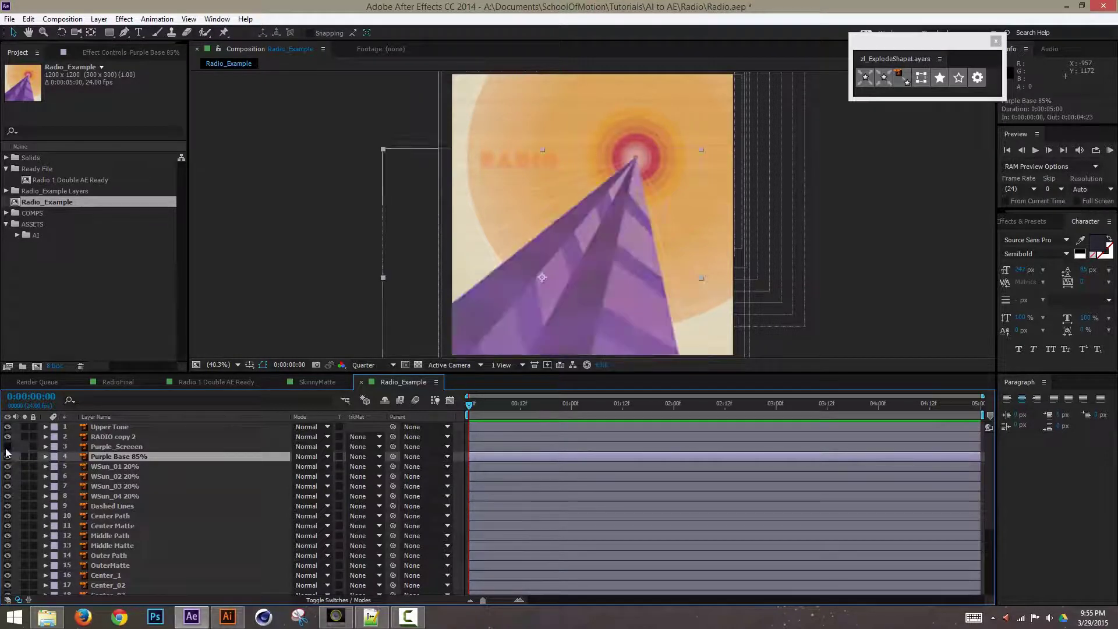
pyautogui.click(7, 446)
# Convert the Purple_Screeen layer to a shape layer and inspect its outlines on the artwork
pyautogui.click(132, 446)
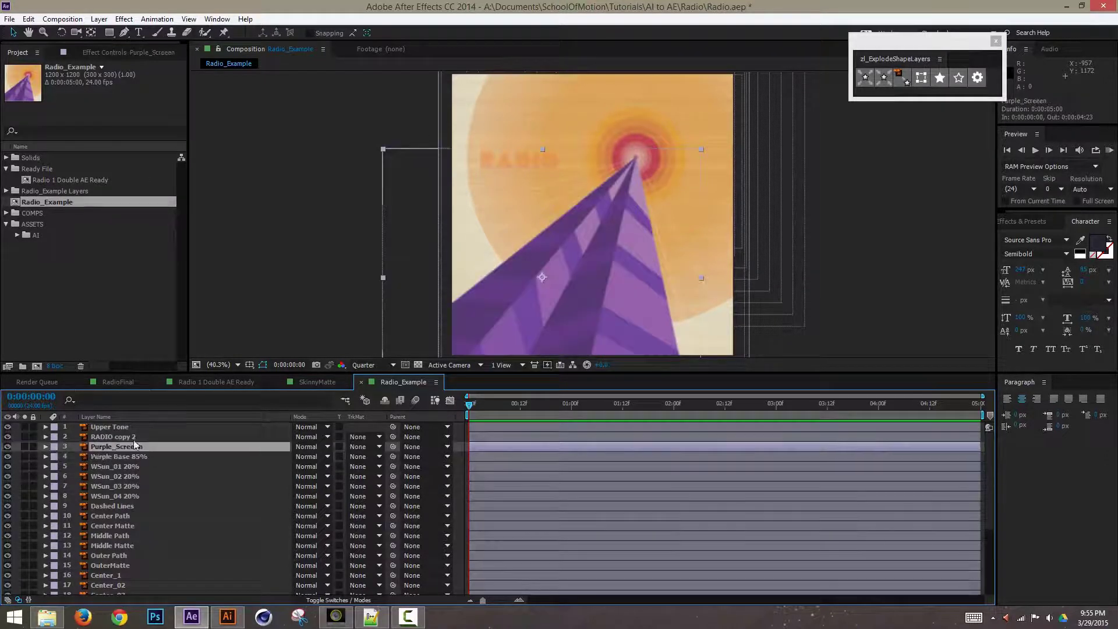
pyautogui.click(904, 80)
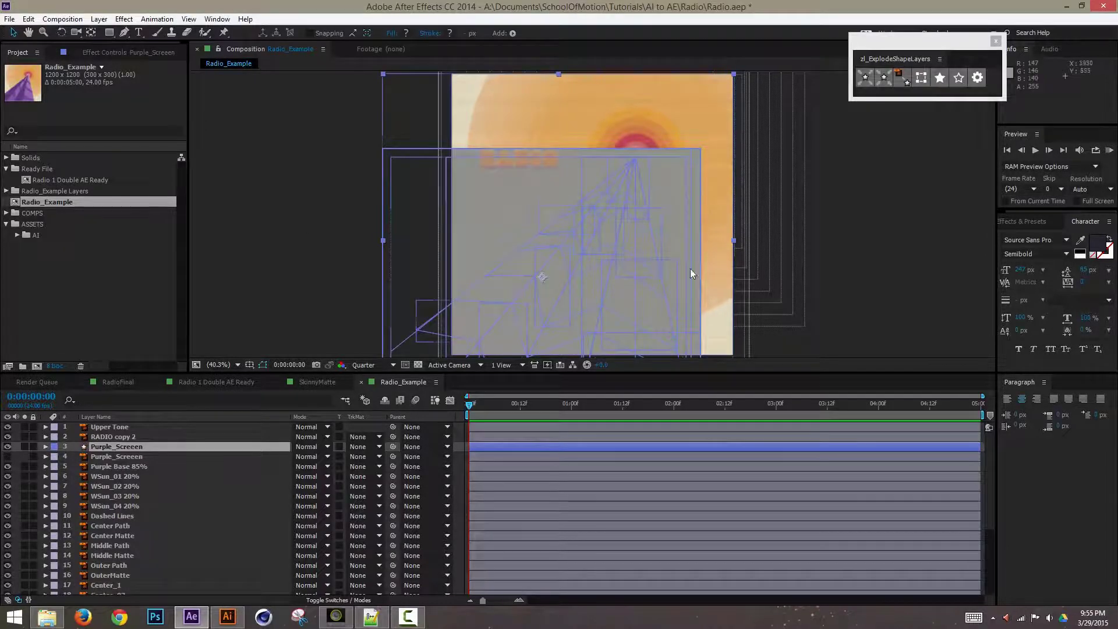
pyautogui.scroll(-3, 604, 265)
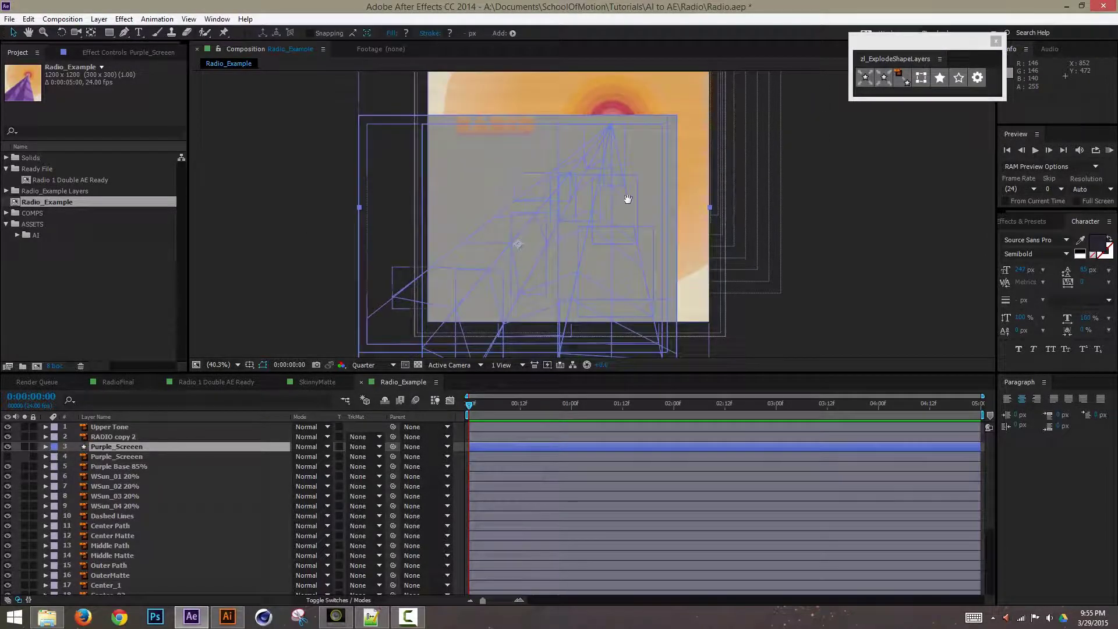
# Expand the contents of the Purple_Screen shape layer and select several of its numbered groups to see what they contain
pyautogui.moveTo(616, 227); pyautogui.dragTo(598, 263)
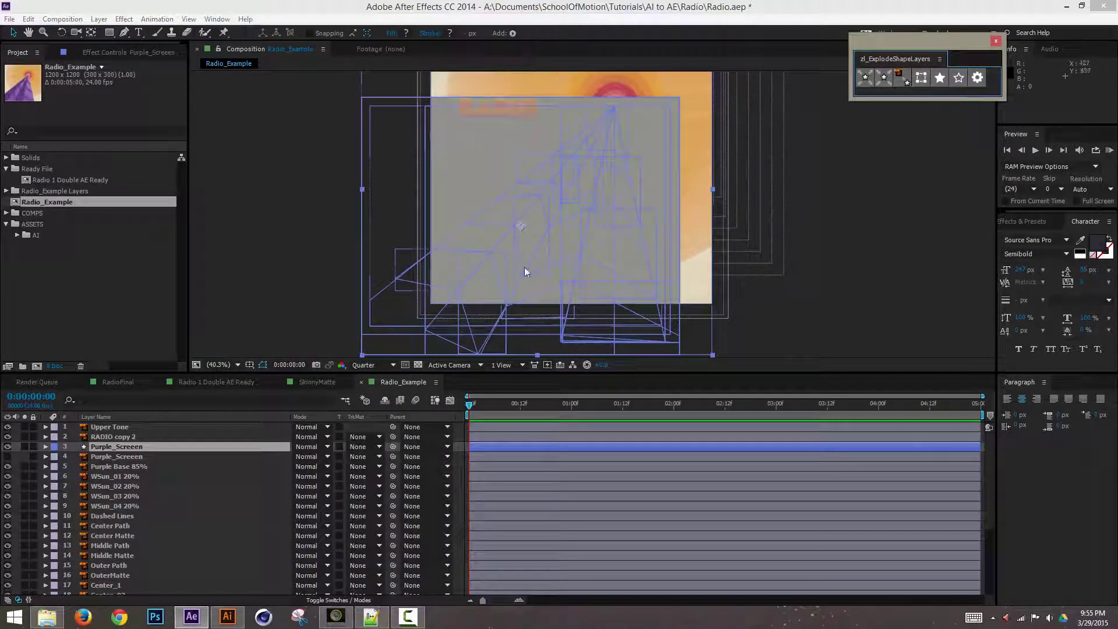
pyautogui.click(45, 447)
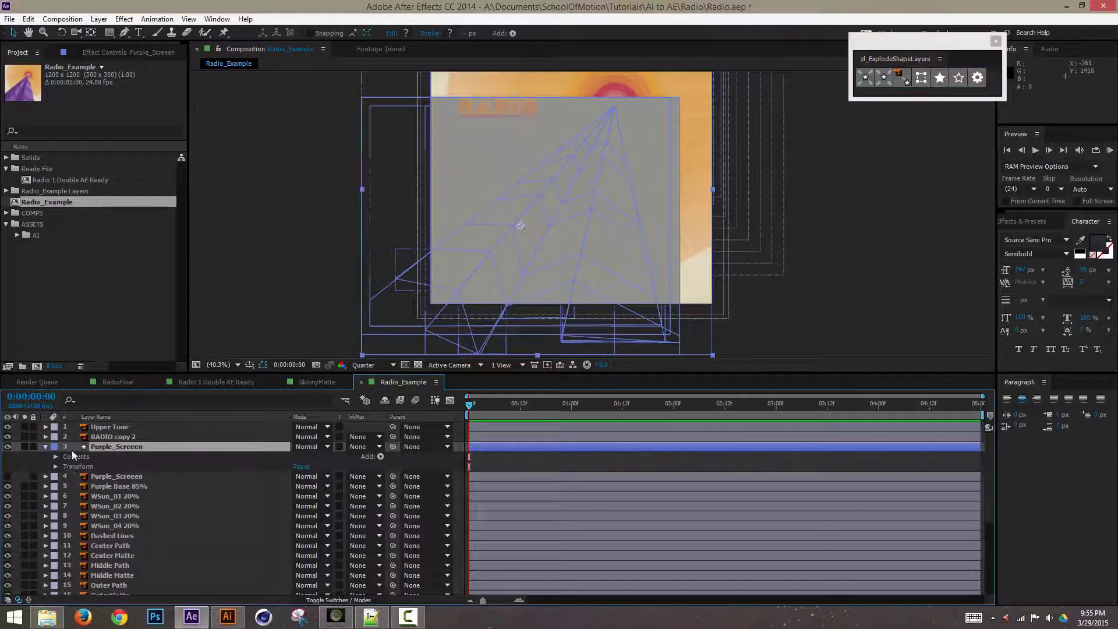
pyautogui.click(56, 457)
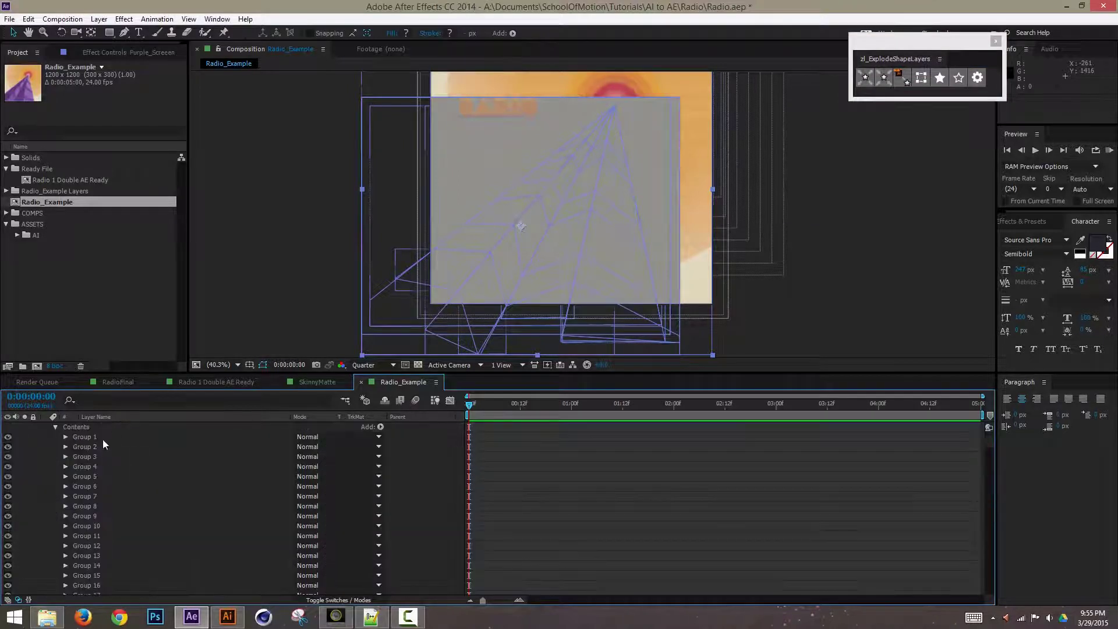
pyautogui.click(103, 437)
pyautogui.click(104, 457)
pyautogui.click(105, 476)
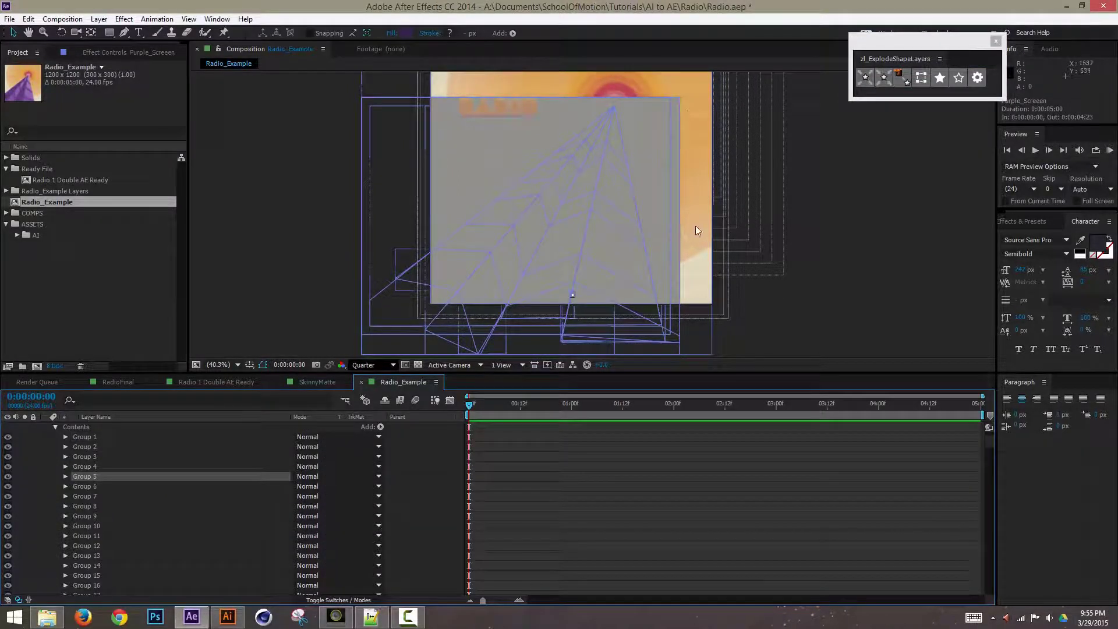
pyautogui.hotkey('ctrl', 'z')
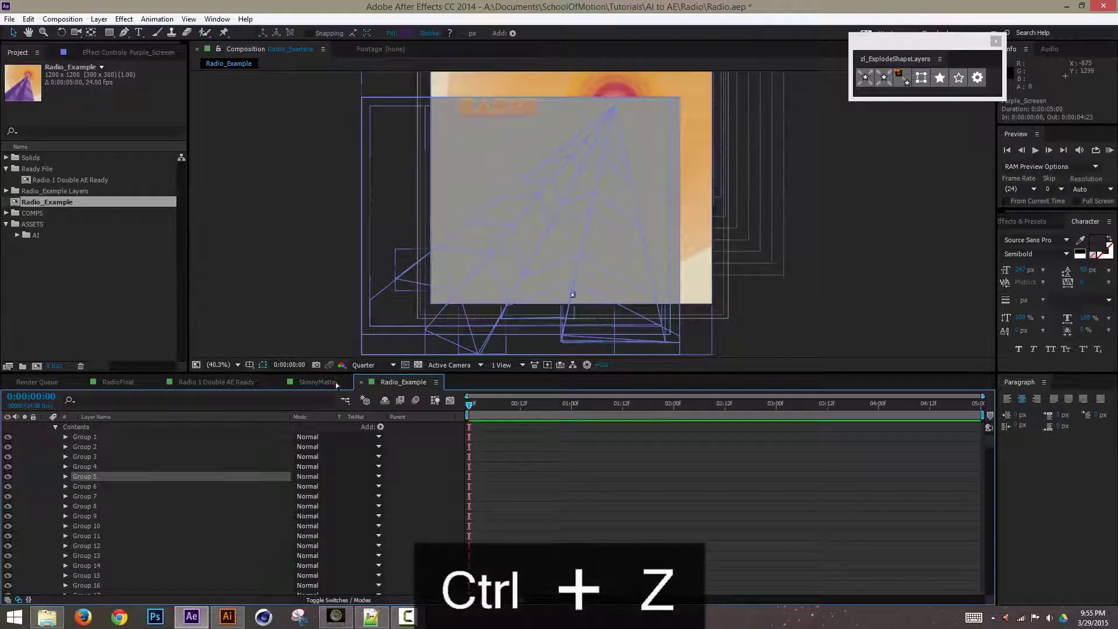
# Switch to Illustrator with the Radio_Example document and examine the appearance and opacity of the selected path
pyautogui.rightClick(238, 616)
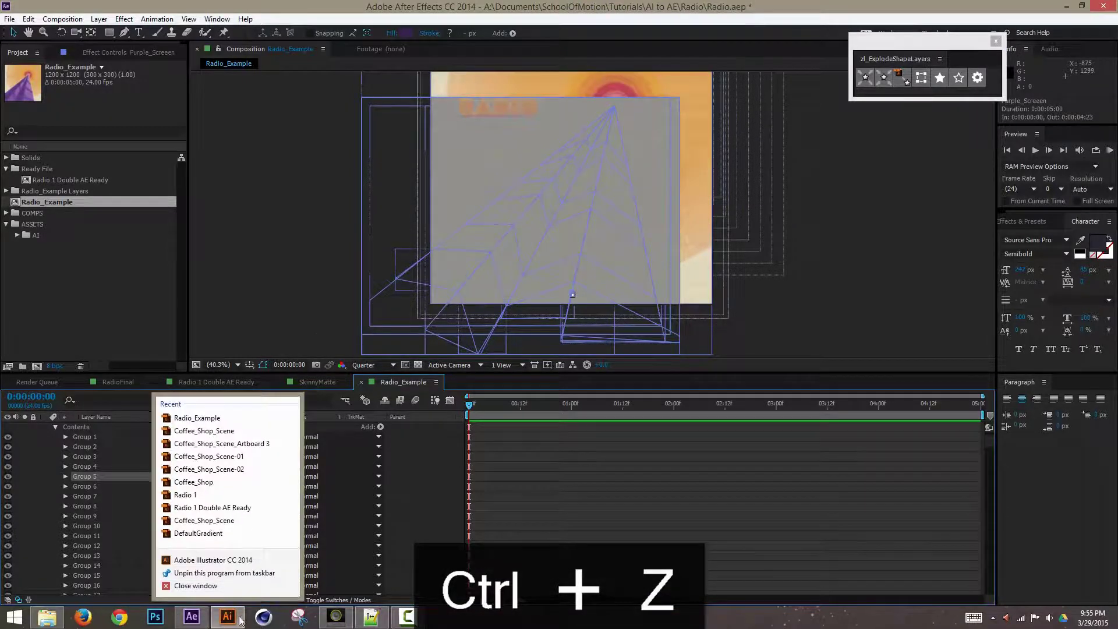
pyautogui.click(201, 403)
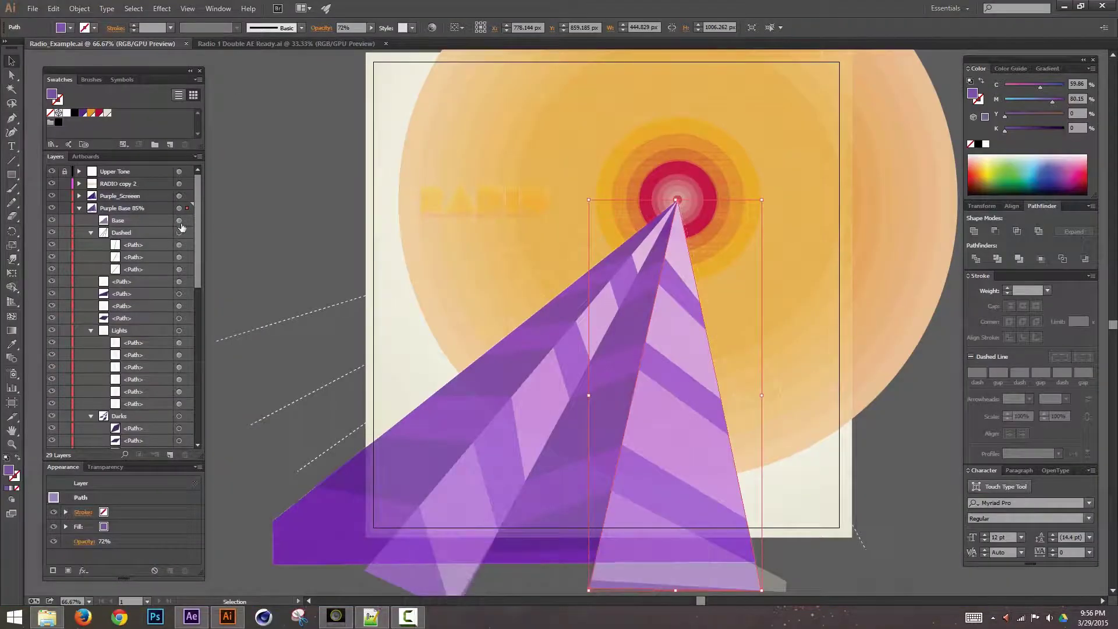
pyautogui.click(117, 543)
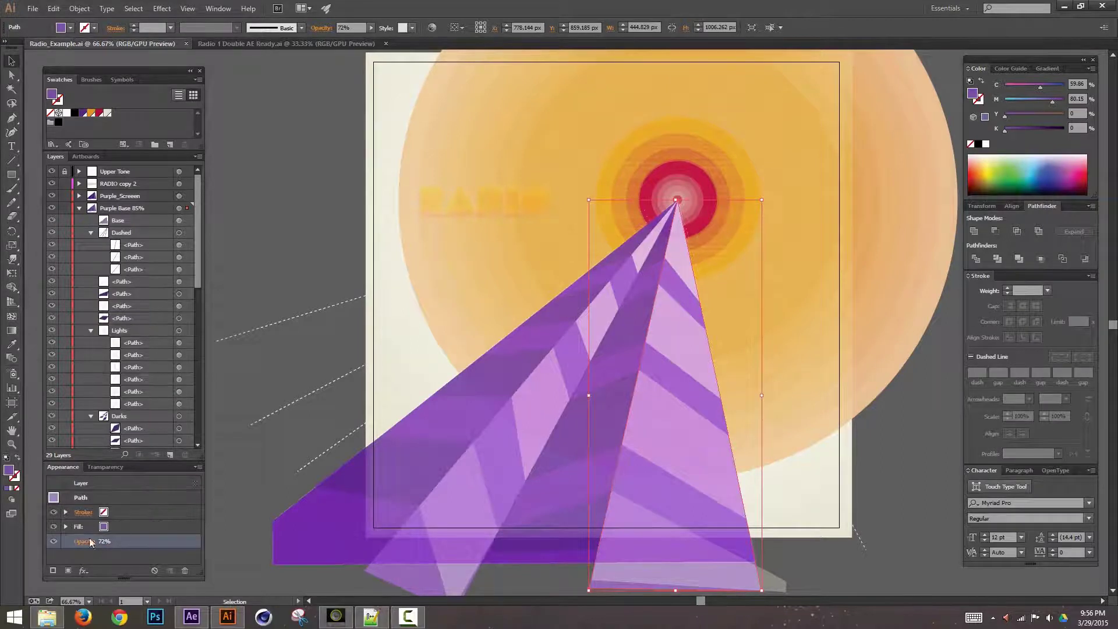
pyautogui.click(87, 542)
pyautogui.click(154, 552)
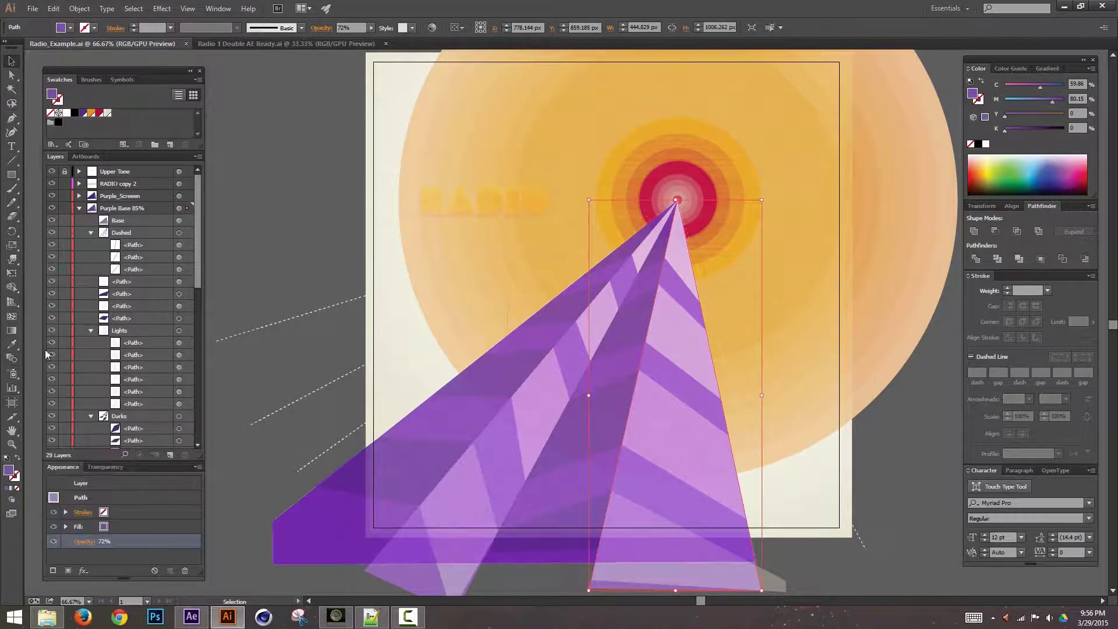
# Collapse the Dashed group, select the loose path below it, and add a new layer above Purple Base 85%
pyautogui.click(179, 245)
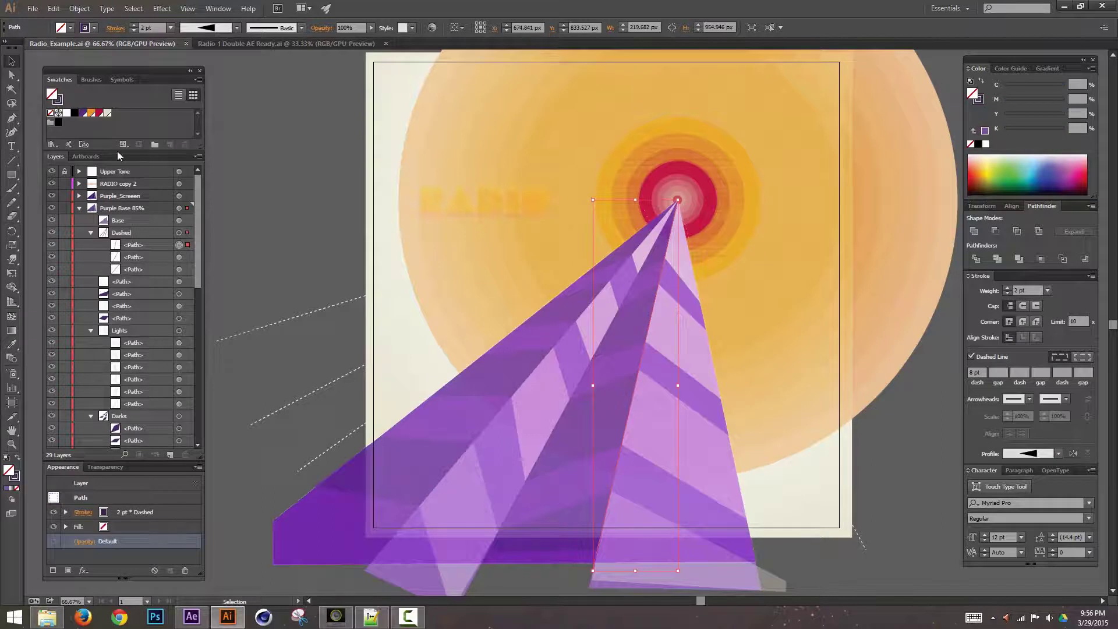
pyautogui.click(90, 233)
pyautogui.click(179, 244)
pyautogui.click(169, 455)
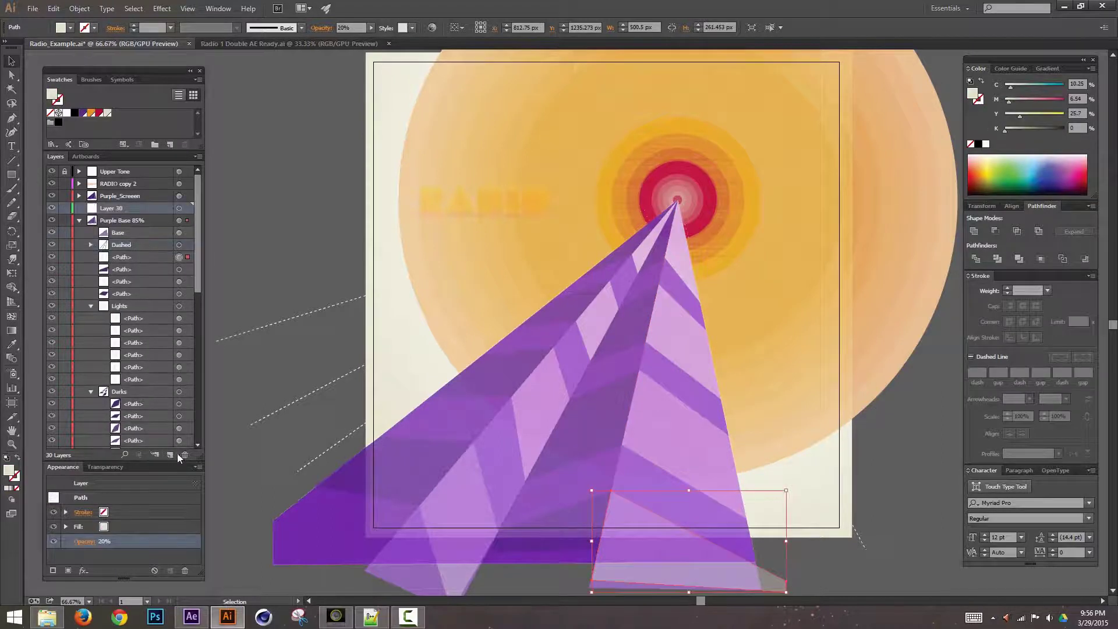
# Move the two loose light paths of the Purple Base 85% layer to the end of its Lights group
pyautogui.click(179, 306)
pyautogui.scroll(-3, 148, 304)
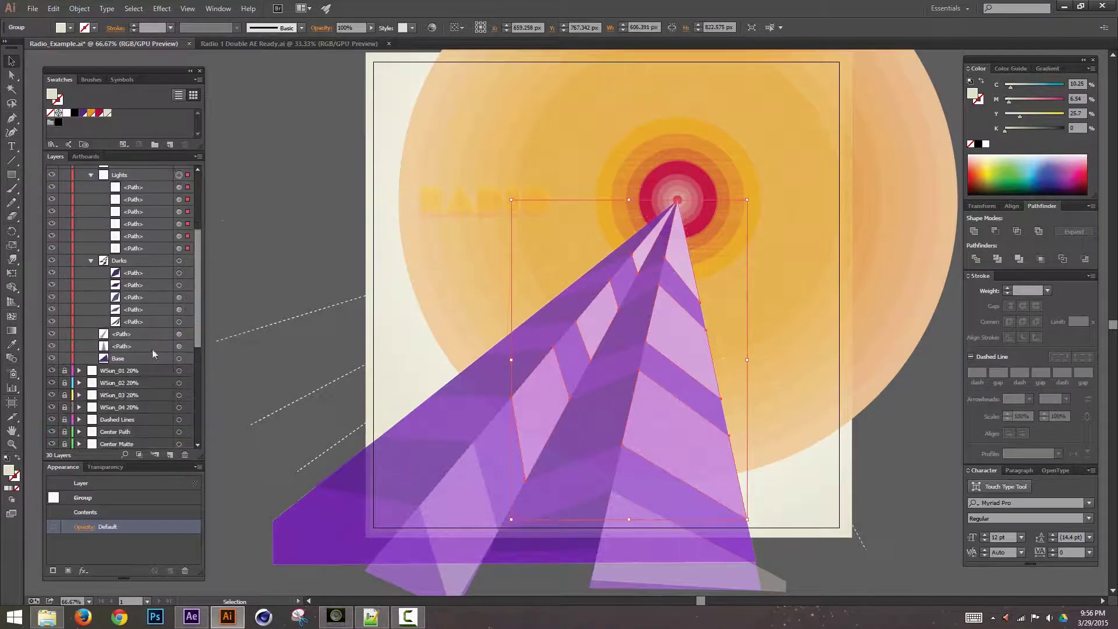
pyautogui.scroll(1, 194, 316)
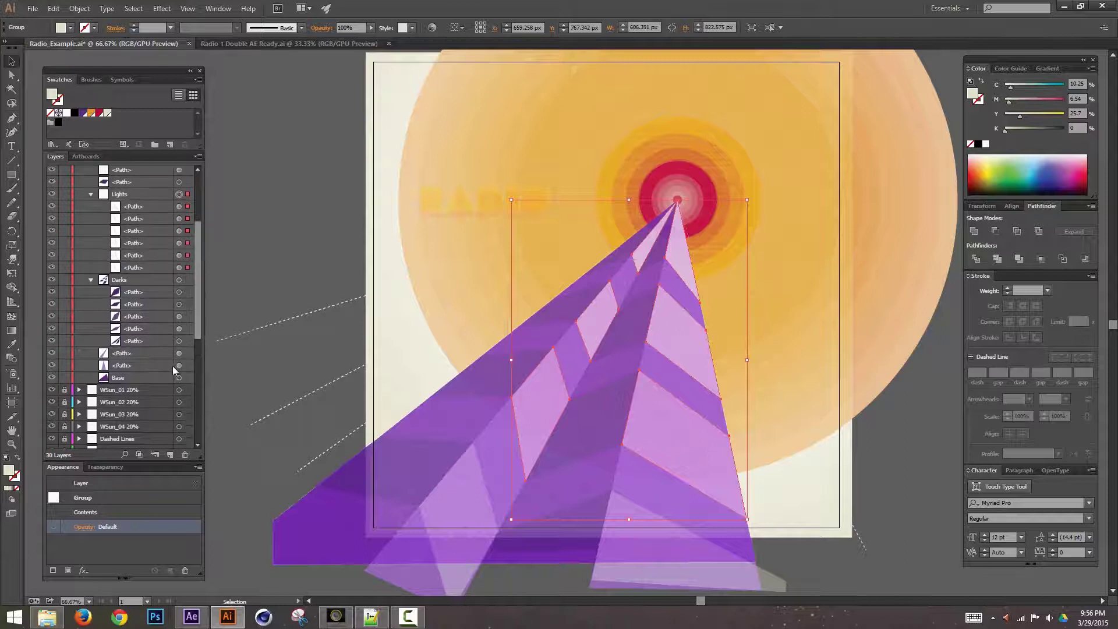
pyautogui.moveTo(197, 329); pyautogui.dragTo(200, 308)
pyautogui.click(179, 220)
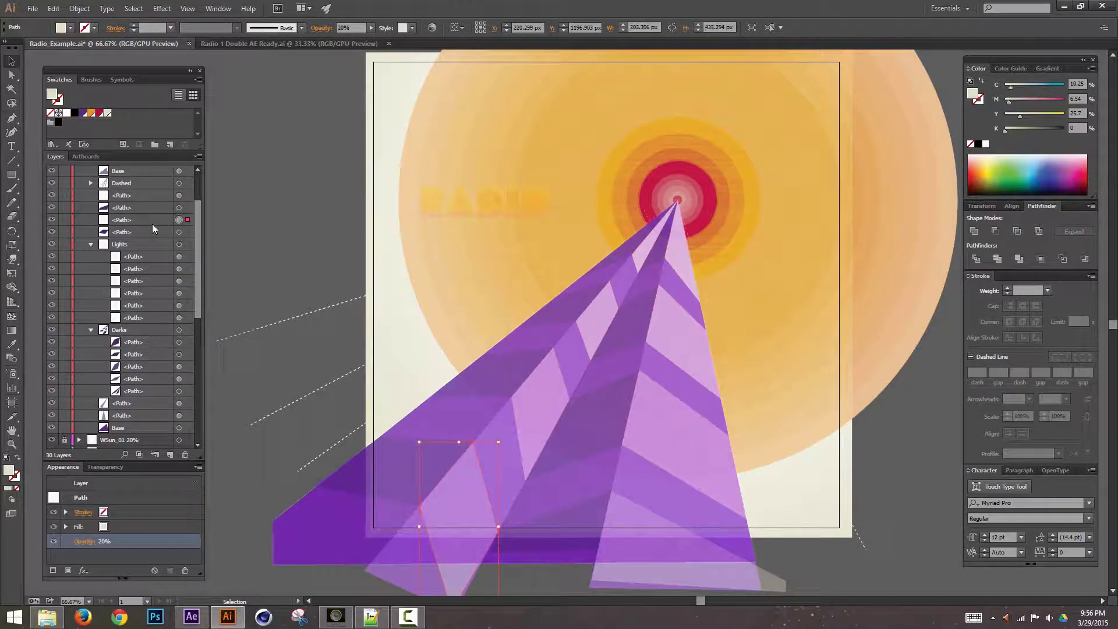
pyautogui.moveTo(140, 226); pyautogui.dragTo(150, 324)
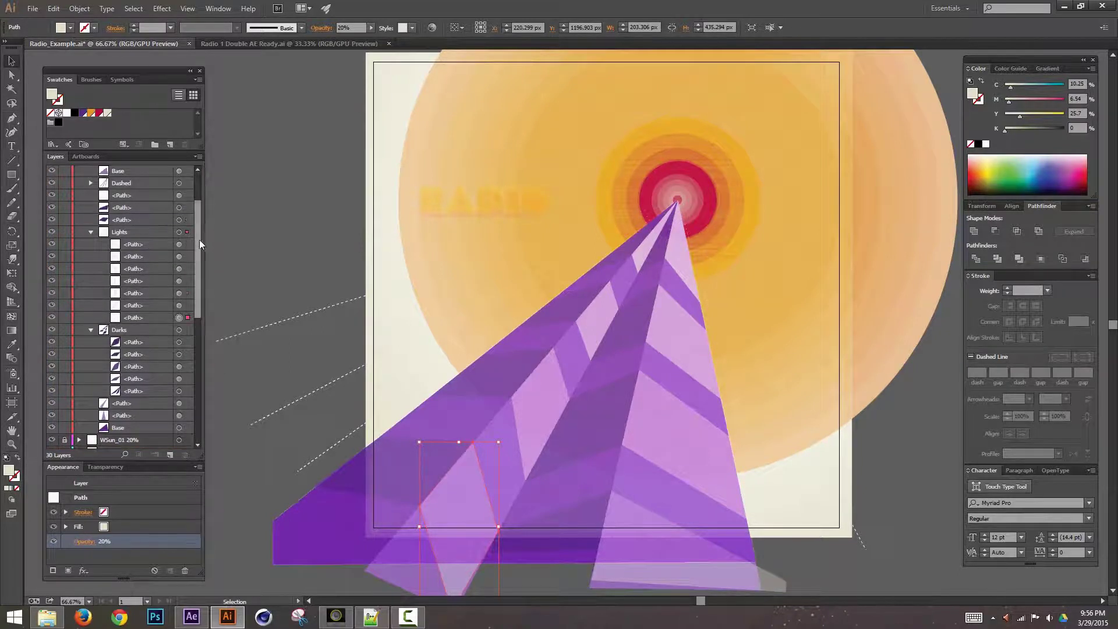
pyautogui.scroll(3, 199, 239)
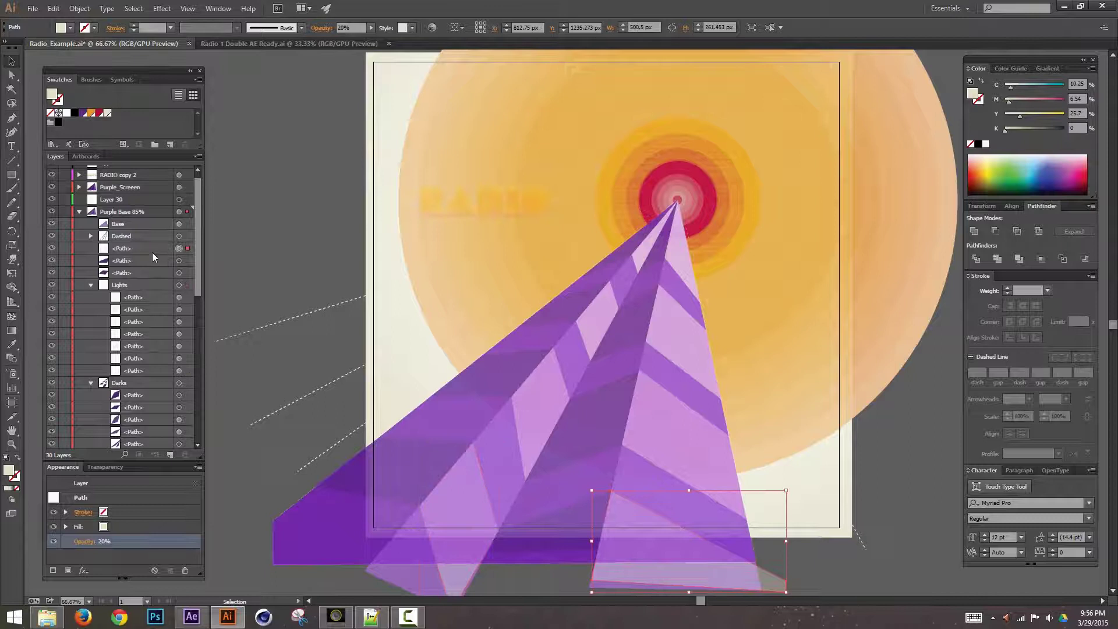
pyautogui.moveTo(144, 253); pyautogui.dragTo(140, 376)
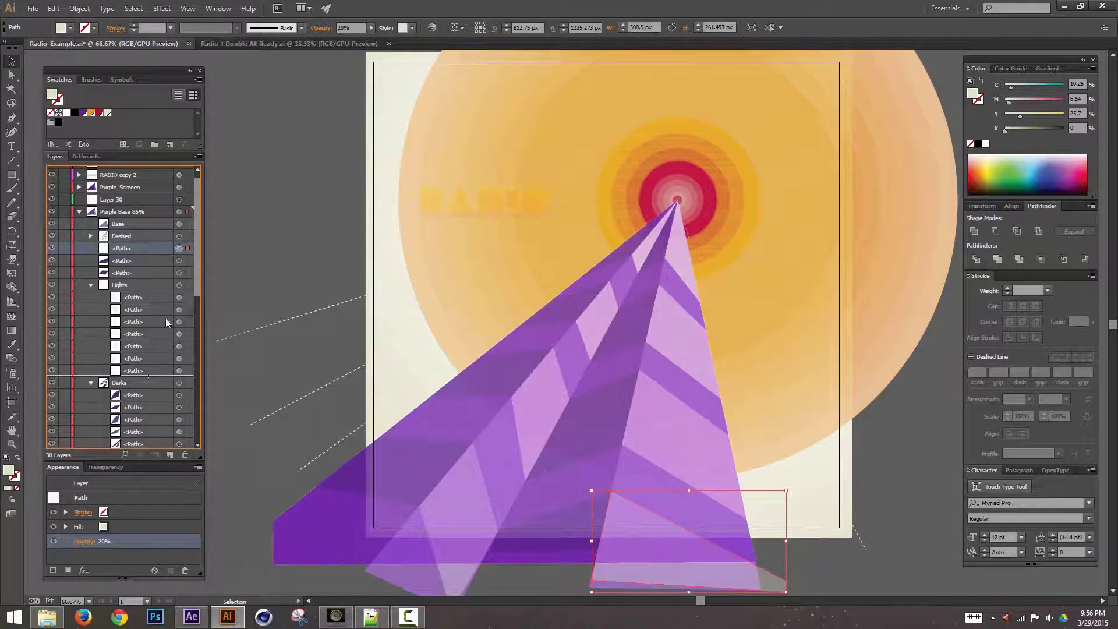
# Examine the two loose paths and the Base path below the Darks group, toggling the upper path's visibility off and on
pyautogui.scroll(-5, 198, 268)
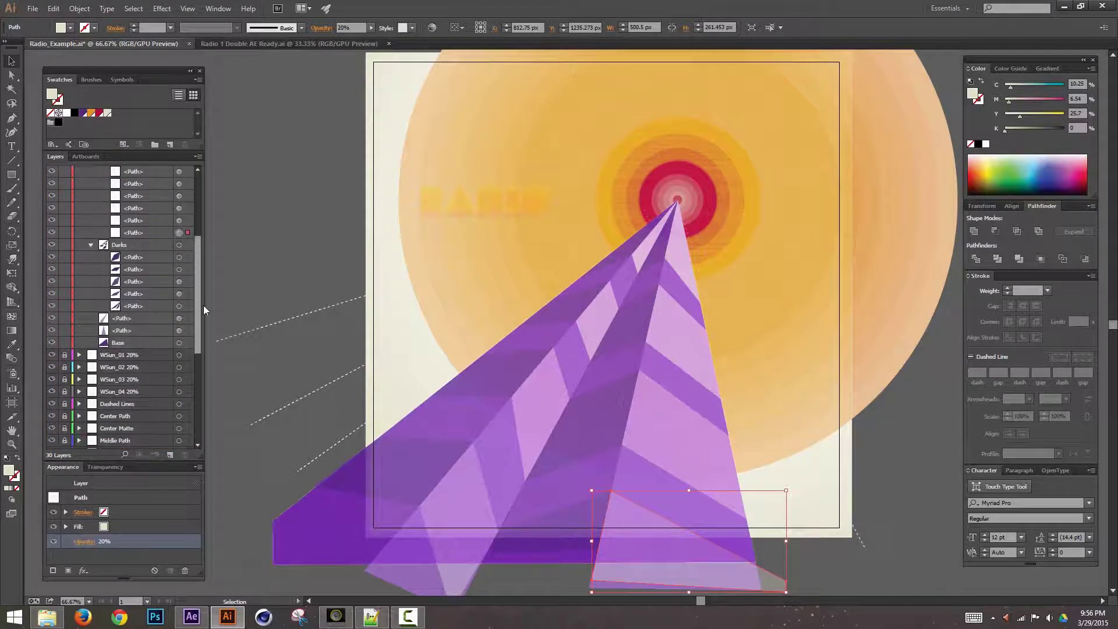
pyautogui.click(179, 334)
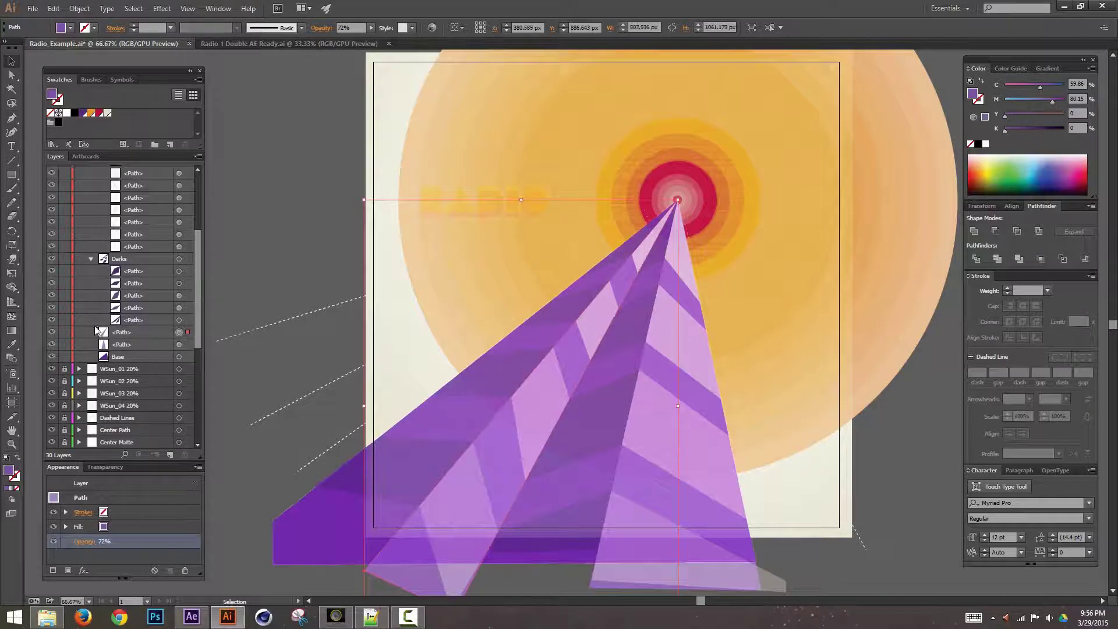
pyautogui.click(51, 332)
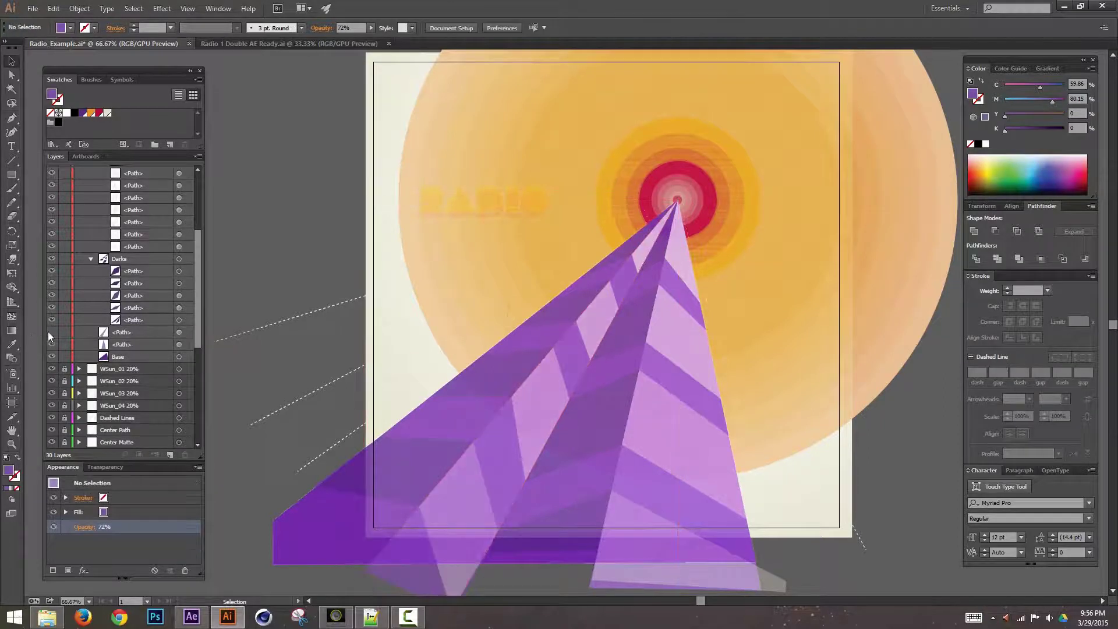
pyautogui.click(51, 333)
pyautogui.click(51, 333)
pyautogui.click(51, 332)
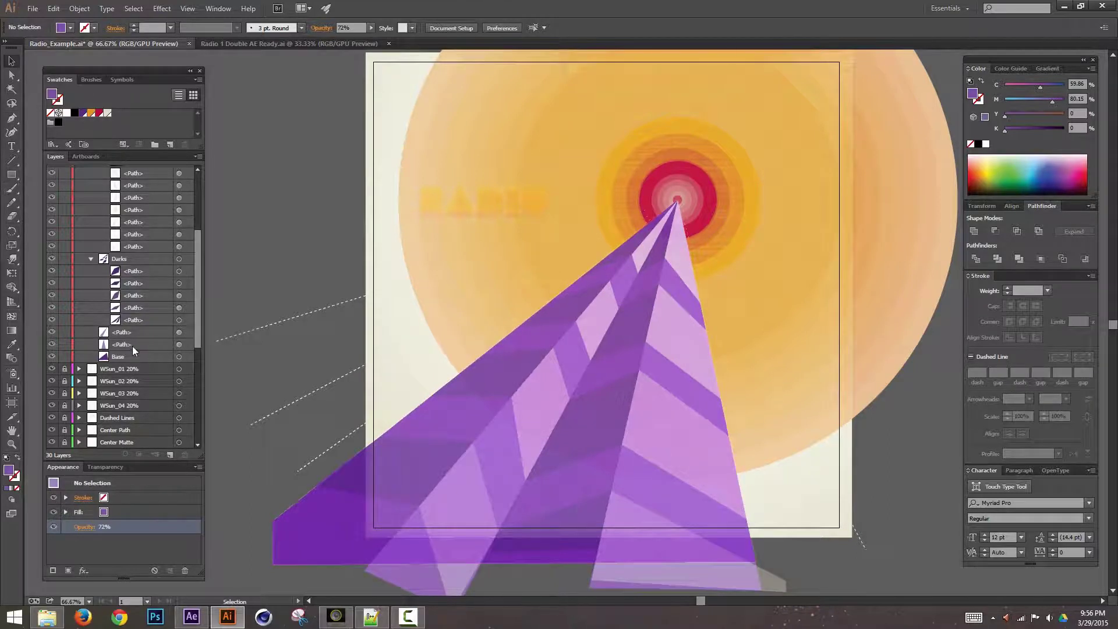
pyautogui.click(149, 345)
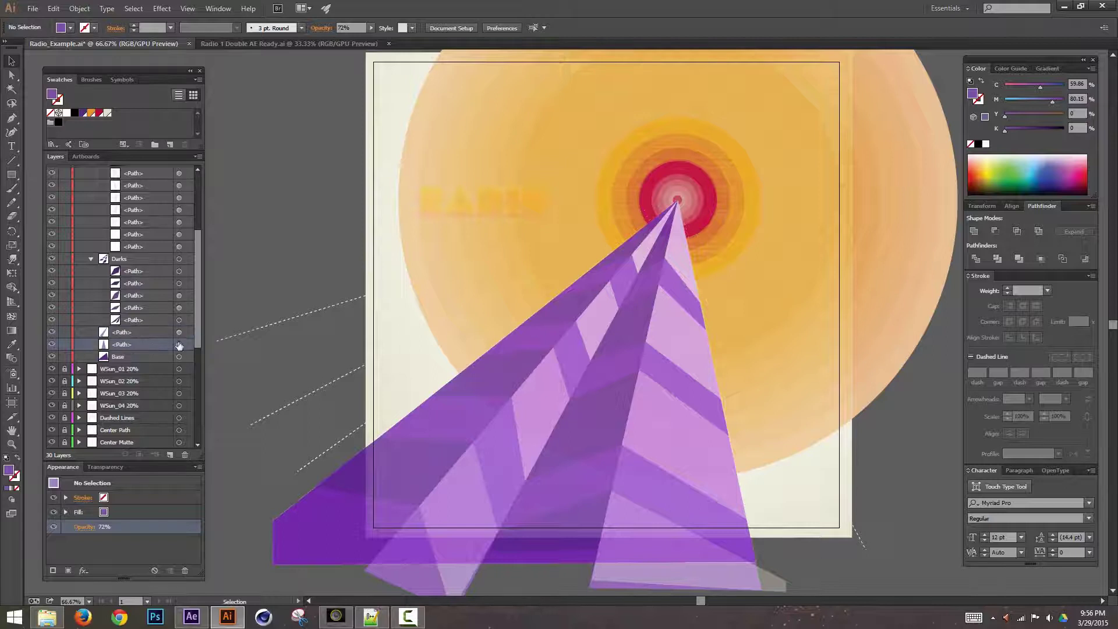
pyautogui.click(180, 344)
pyautogui.click(179, 357)
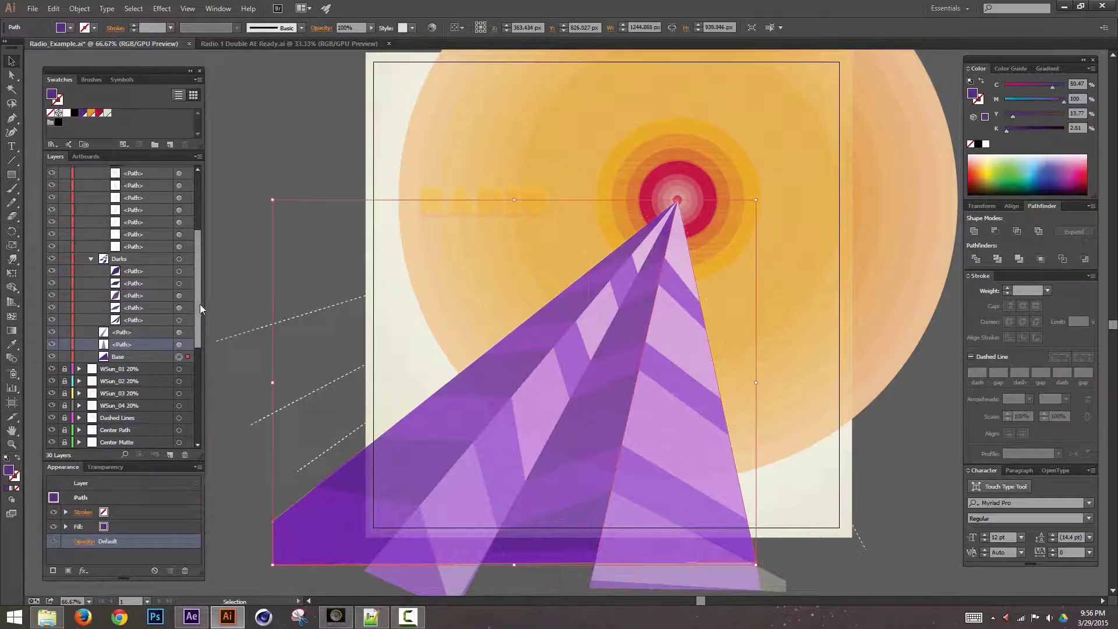
# Move the two loose dark paths above the Lights group into the Darks group
pyautogui.moveTo(199, 304)
pyautogui.mouseDown()
pyautogui.moveTo(199, 329)
pyautogui.moveTo(198, 288)
pyautogui.mouseUp()
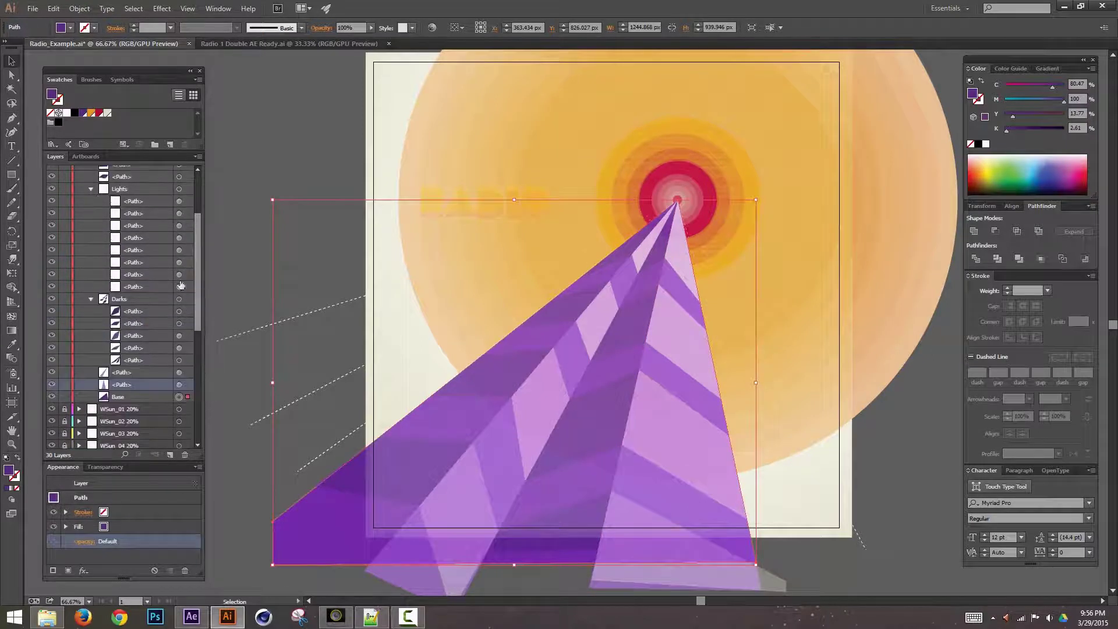
pyautogui.scroll(3, 175, 251)
pyautogui.click(179, 240)
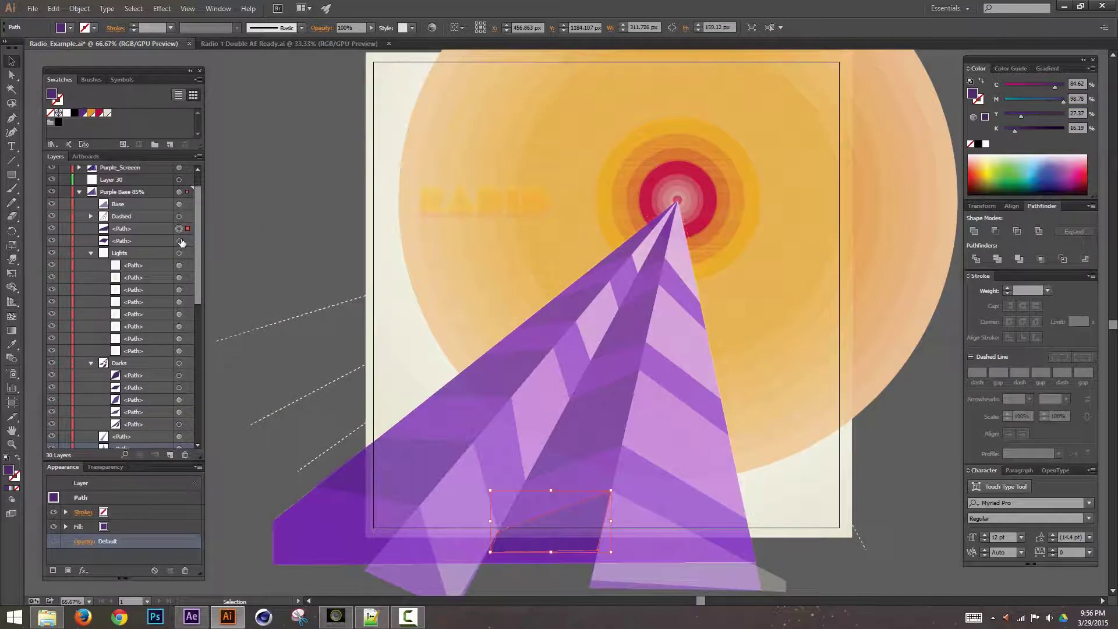
pyautogui.moveTo(155, 240); pyautogui.dragTo(138, 422)
pyautogui.moveTo(147, 231); pyautogui.dragTo(150, 430)
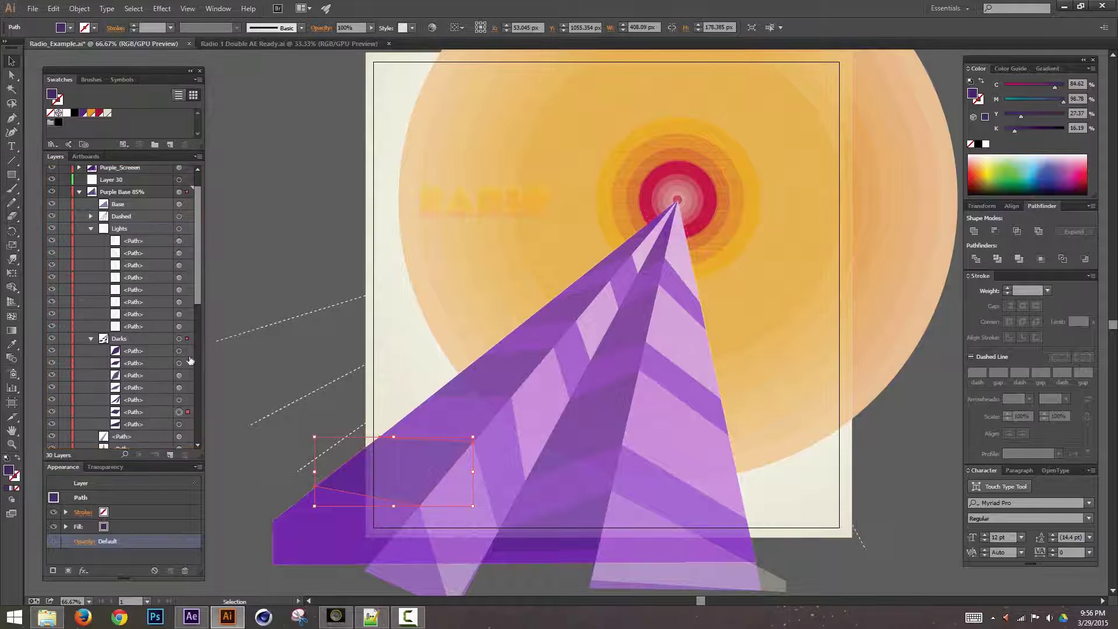
# Check the last path in Lights, then toggle the upper Base path's visibility and inspect its Grain effect
pyautogui.click(179, 326)
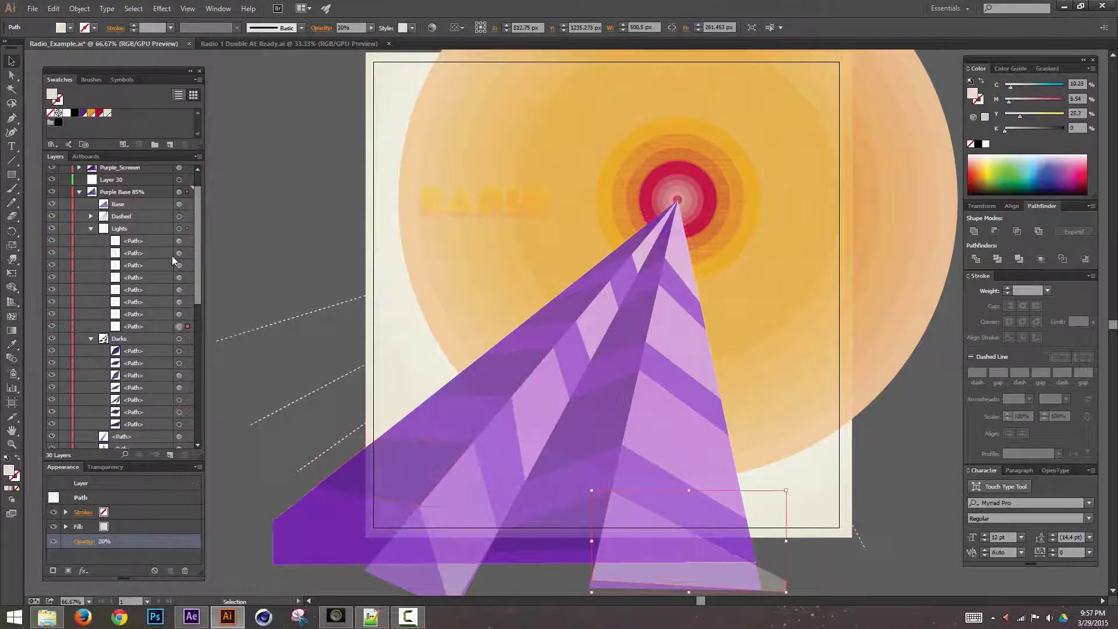
pyautogui.click(180, 205)
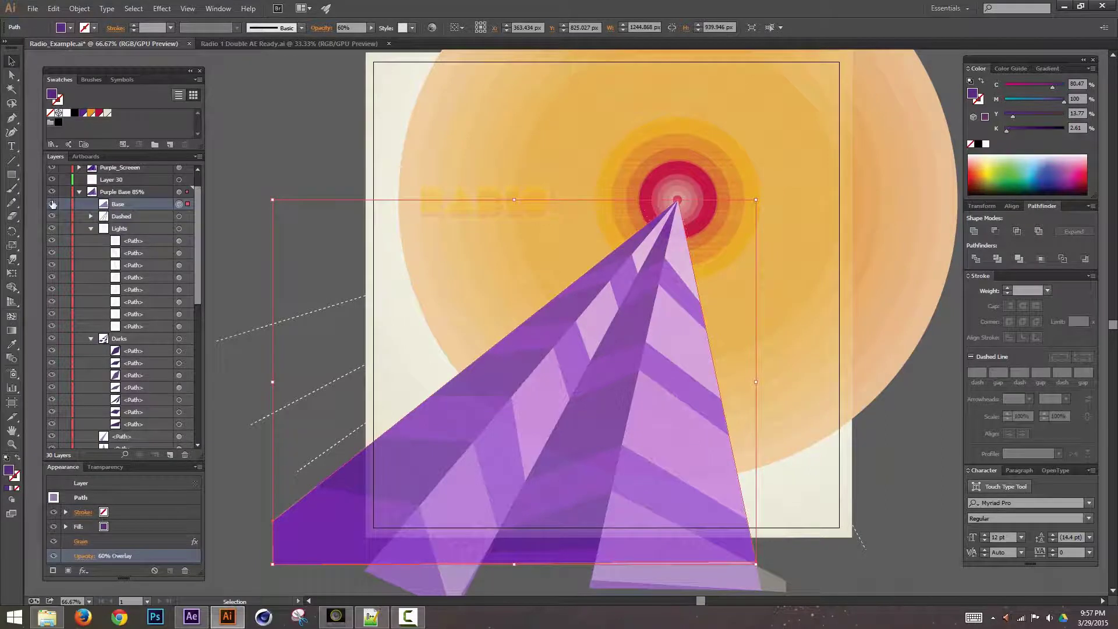
pyautogui.click(51, 205)
pyautogui.click(51, 205)
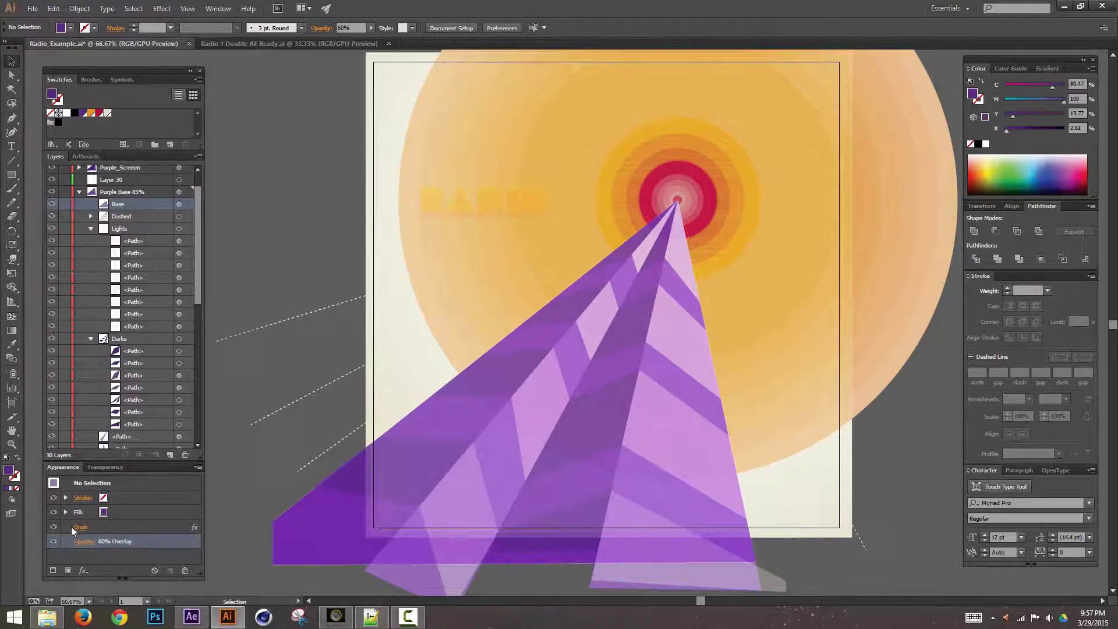
pyautogui.click(143, 527)
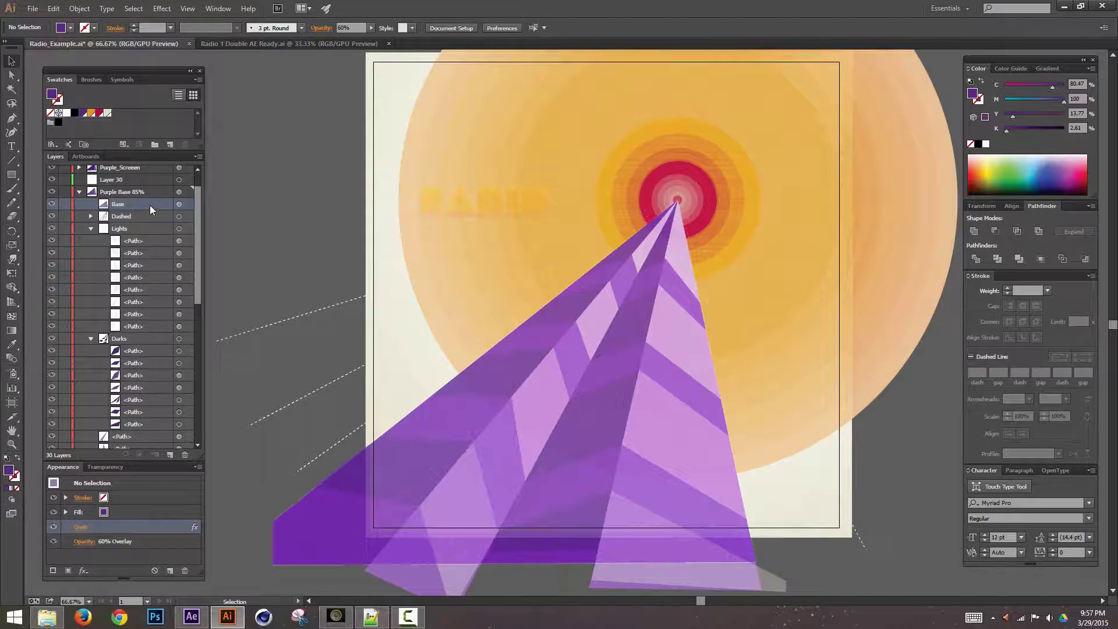
pyautogui.click(179, 205)
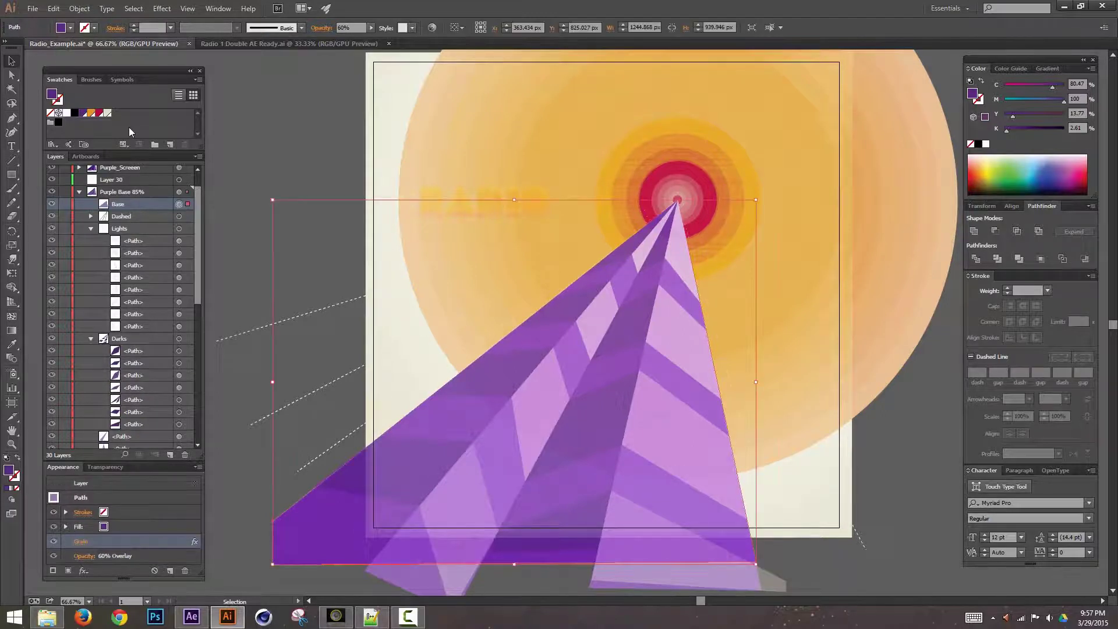
# Target the Dashed, Lights and Darks groups, the lower loose path and the bottom Base path to review the layer's structure, collapsing Lights
pyautogui.click(179, 216)
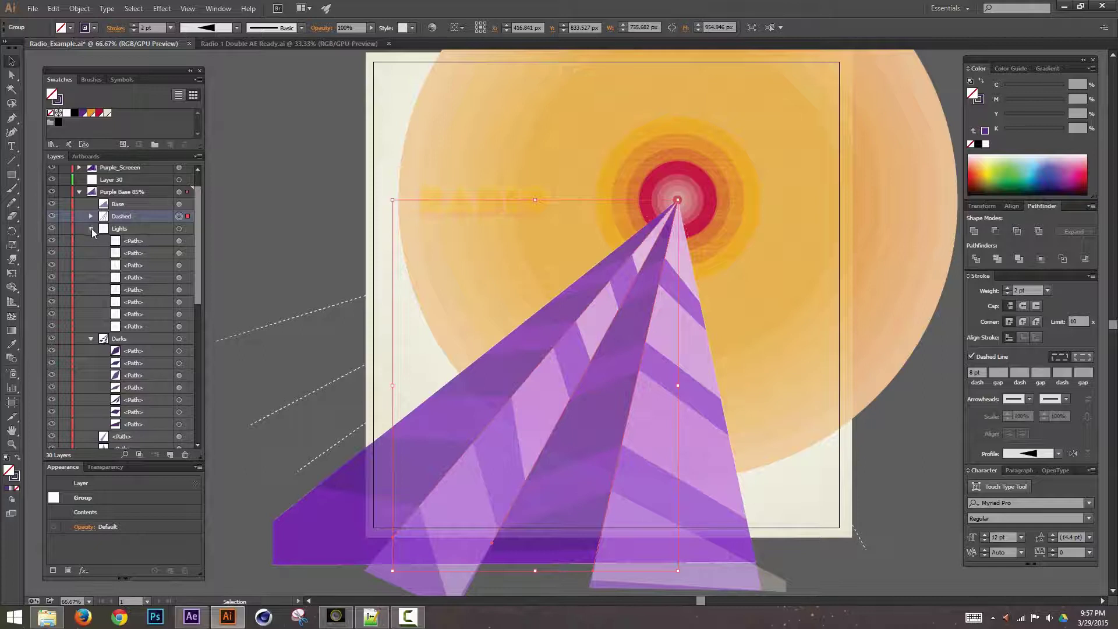
pyautogui.click(91, 229)
pyautogui.click(179, 229)
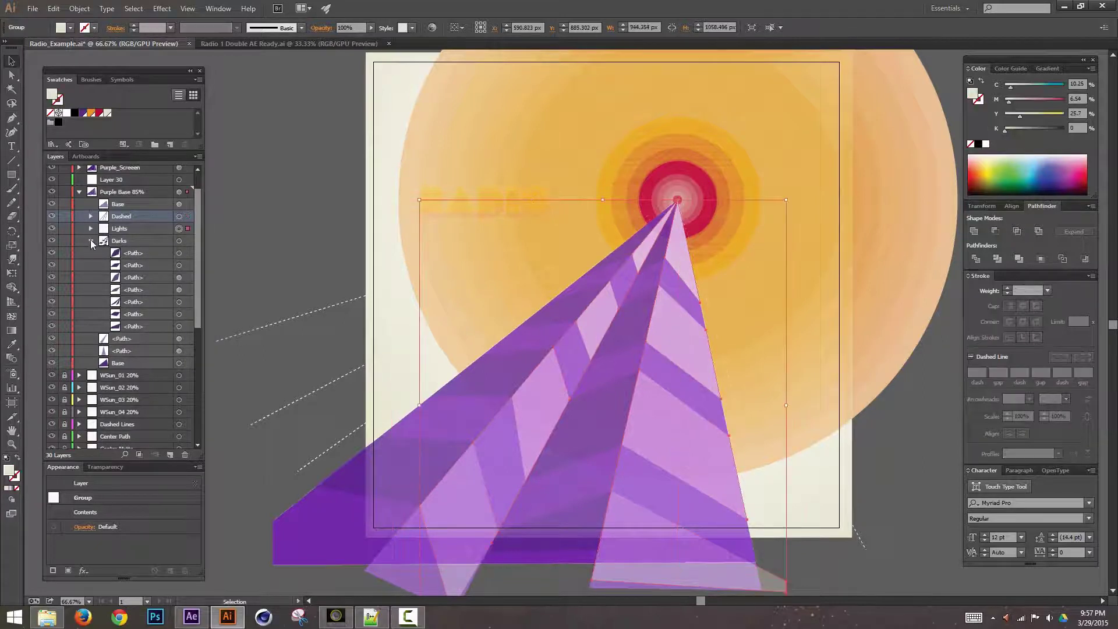
pyautogui.click(91, 241)
pyautogui.click(90, 241)
pyautogui.click(179, 350)
pyautogui.click(179, 363)
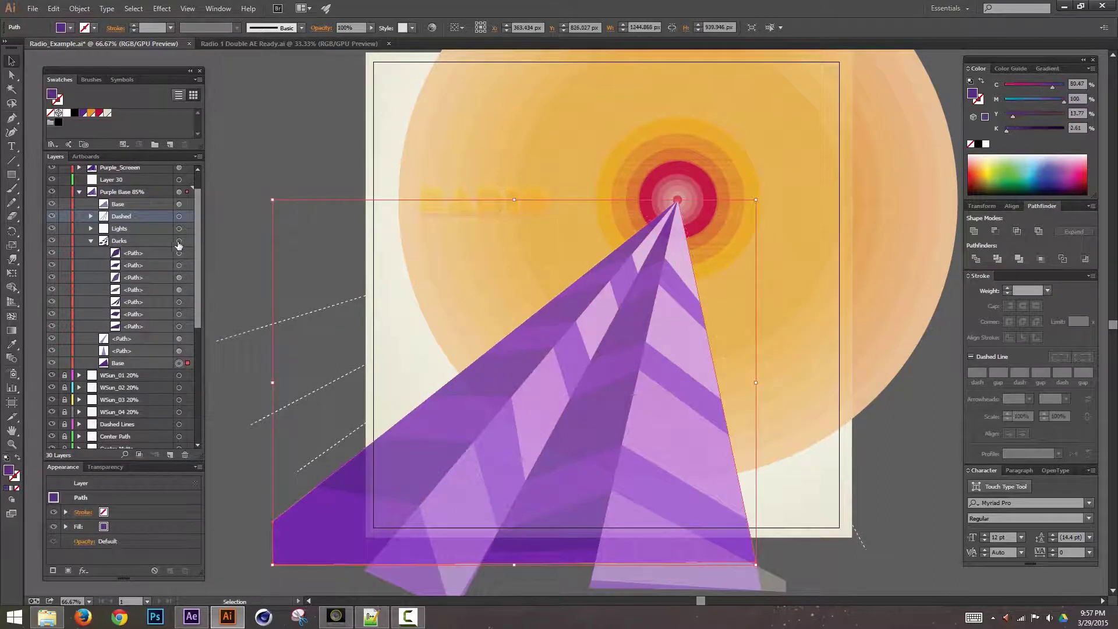
pyautogui.click(179, 240)
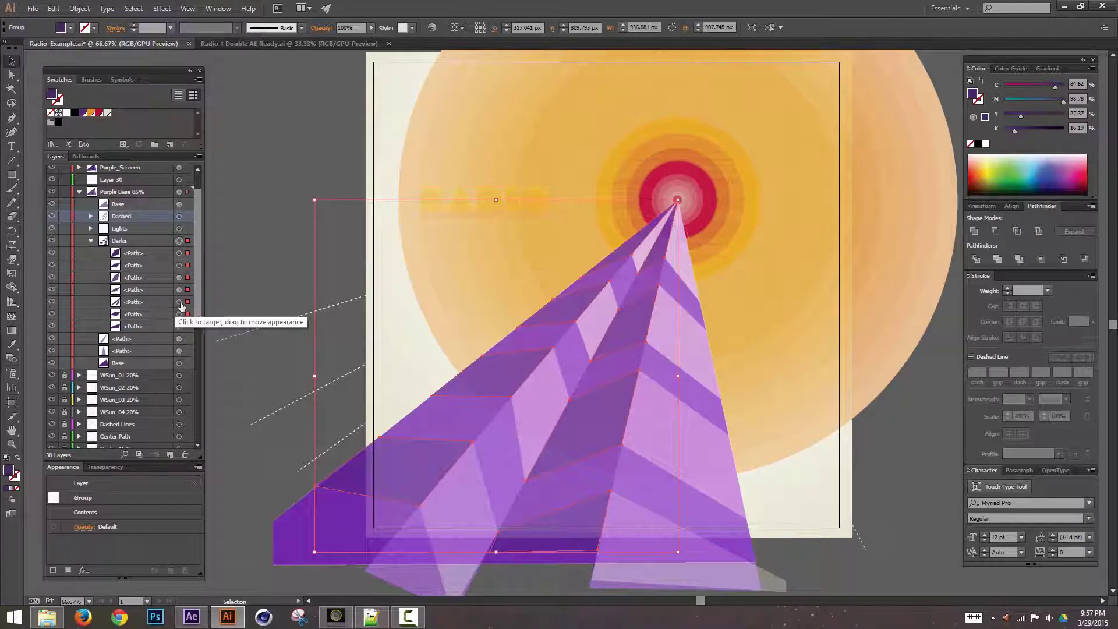
# Target the fifth path in the Darks group and examine its tip closely at the apex of the purple ray
pyautogui.click(179, 301)
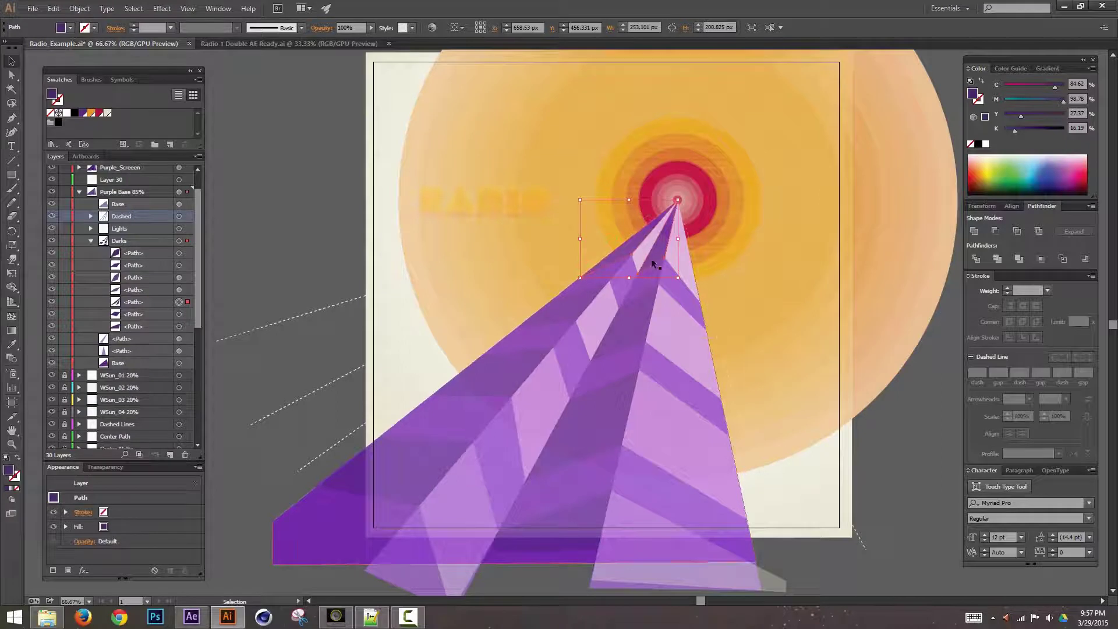
pyautogui.click(672, 164)
pyautogui.hotkey('ctrl', '=')
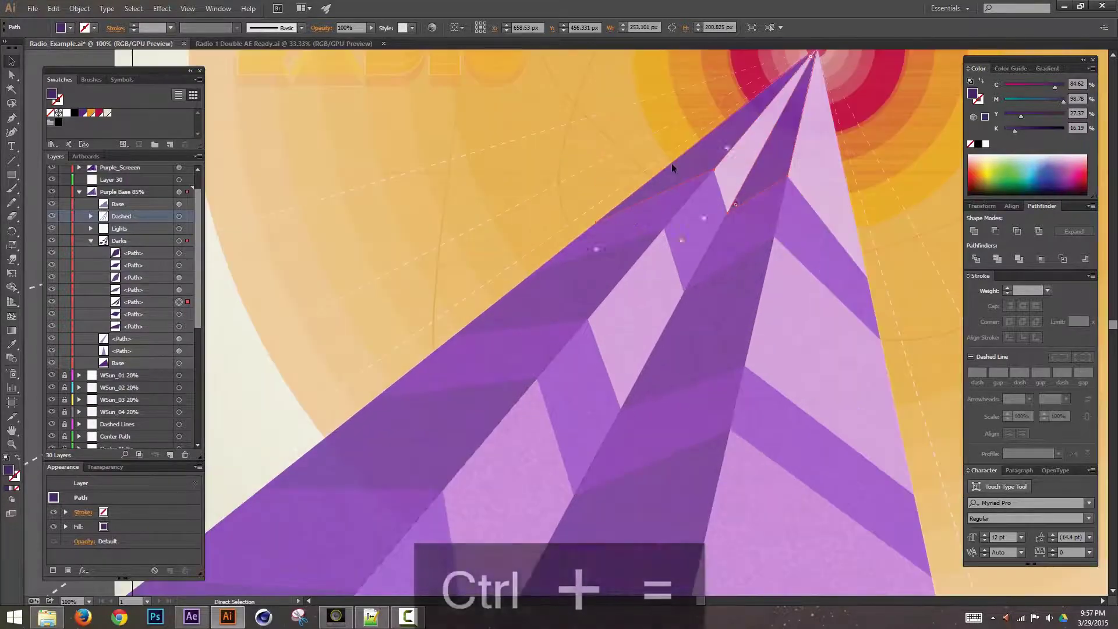
pyautogui.hotkey('ctrl', '=')
pyautogui.moveTo(622, 375); pyautogui.dragTo(715, 308)
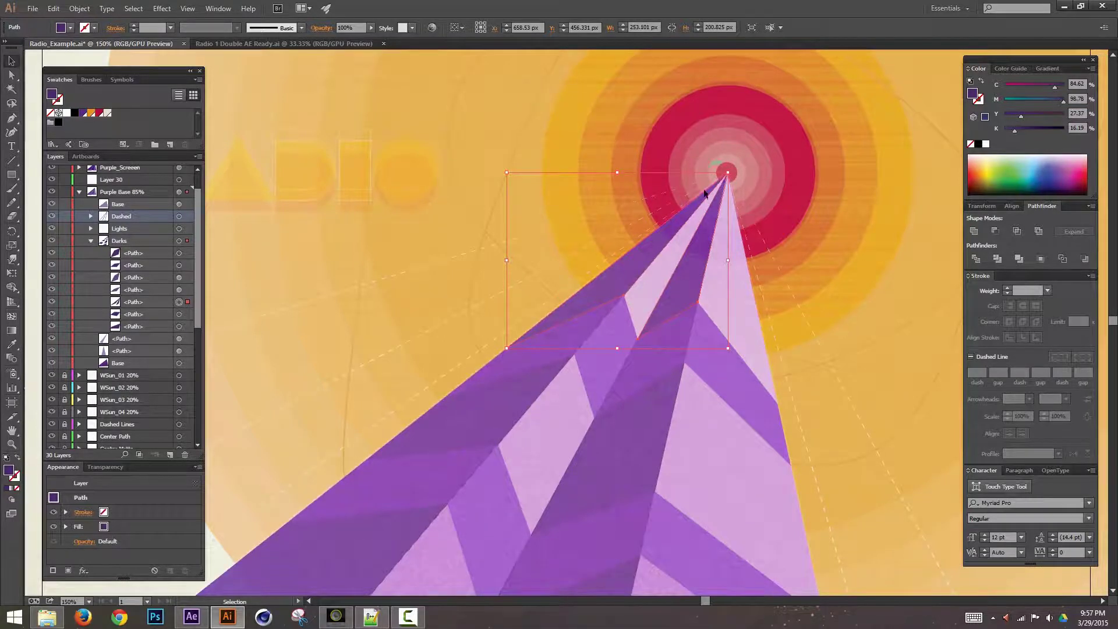
pyautogui.hotkey('ctrl', '=')
pyautogui.hotkey('ctrl', '=')
pyautogui.hotkey('ctrl', '=')
pyautogui.hotkey('ctrl', '=')
pyautogui.moveTo(876, 108); pyautogui.dragTo(407, 460)
pyautogui.moveTo(870, 81); pyautogui.dragTo(815, 264)
pyautogui.moveTo(716, 312); pyautogui.dragTo(730, 298)
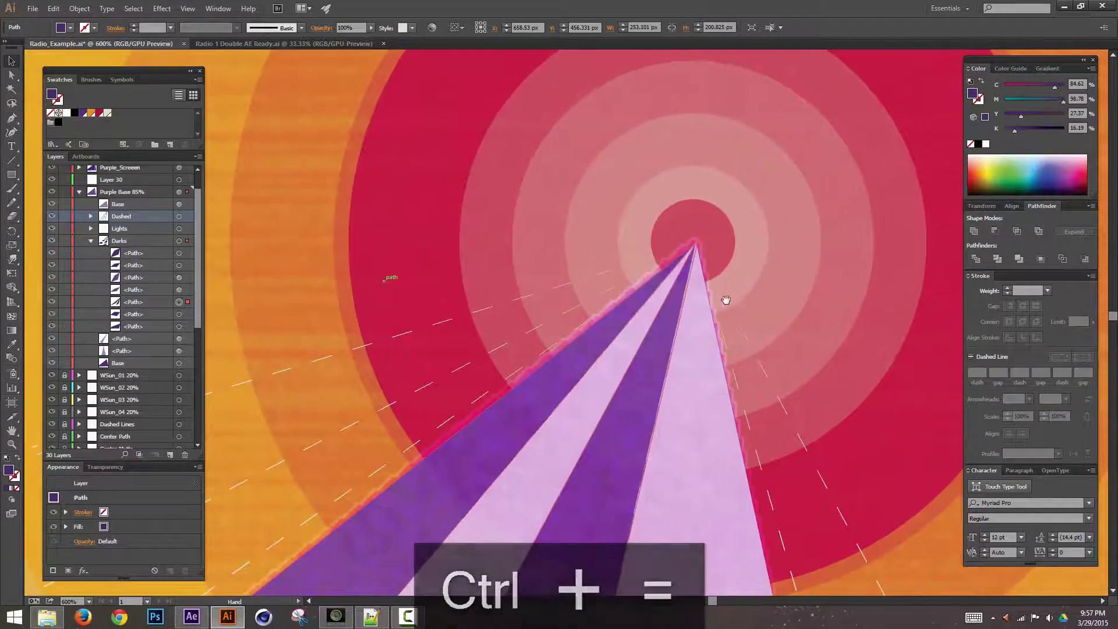
pyautogui.hotkey('ctrl', '=')
pyautogui.hotkey('ctrl', '=')
pyautogui.moveTo(950, 170); pyautogui.dragTo(834, 277)
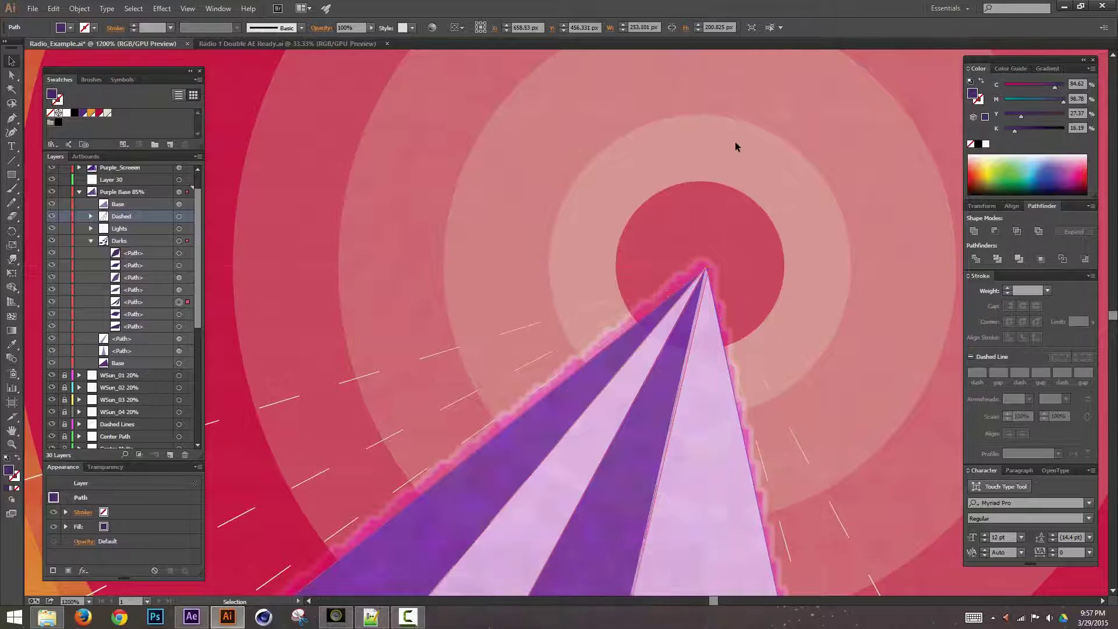
pyautogui.hotkey('ctrl', '=')
pyautogui.hotkey('ctrl', '=')
pyautogui.moveTo(899, 220); pyautogui.dragTo(830, 272)
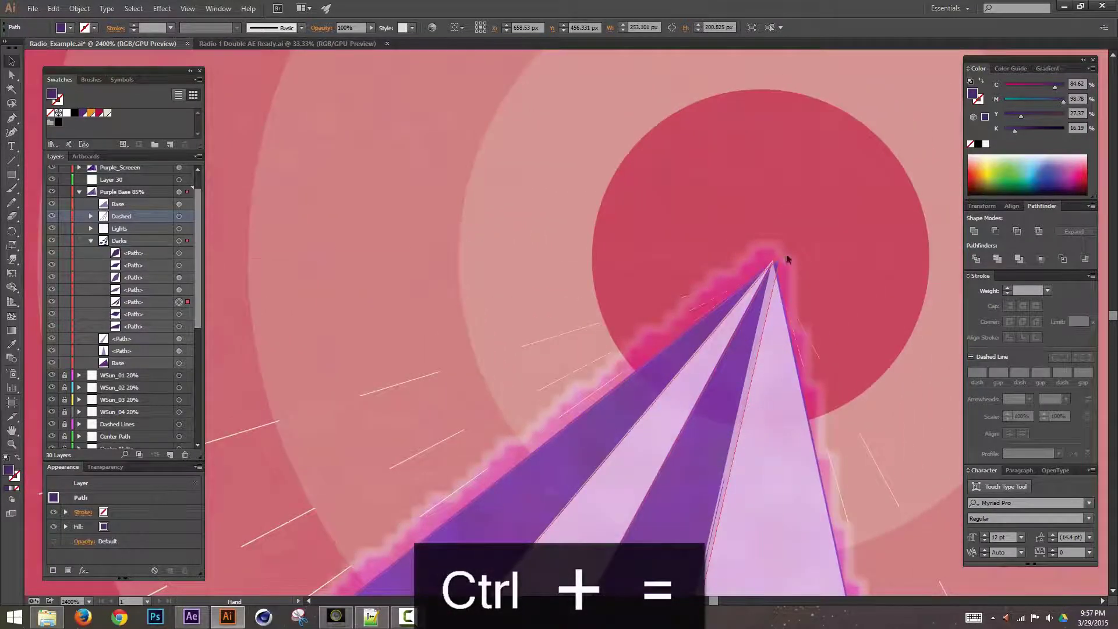
pyautogui.hotkey('ctrl', '=')
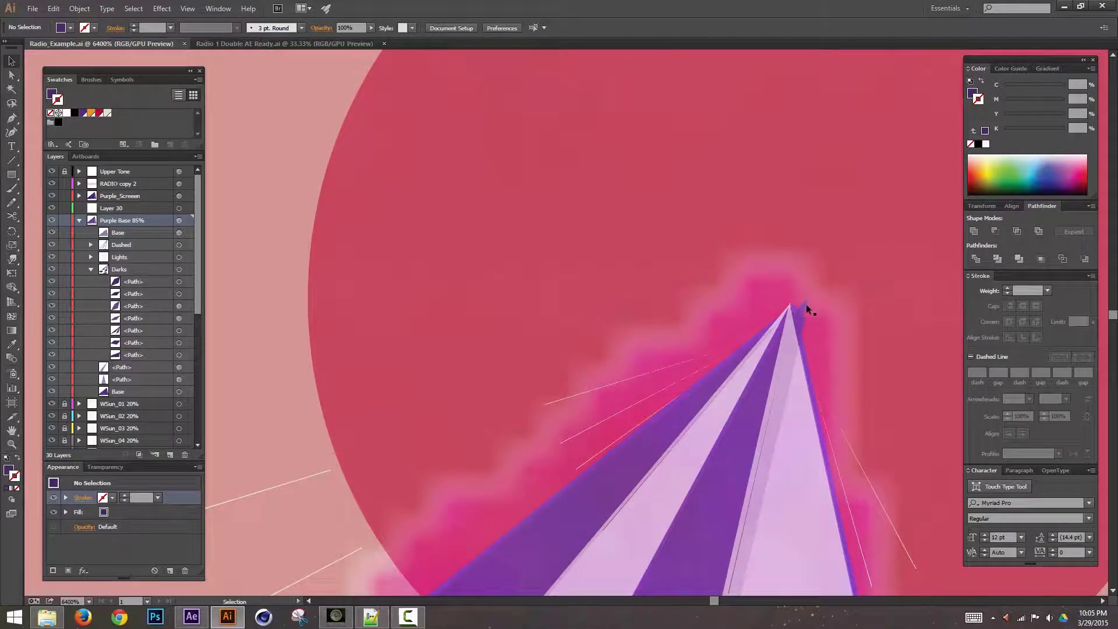
# Isolate the Darks group and move the two-stripe path's inner anchor point onto its tip at the ray's apex
pyautogui.click(803, 332)
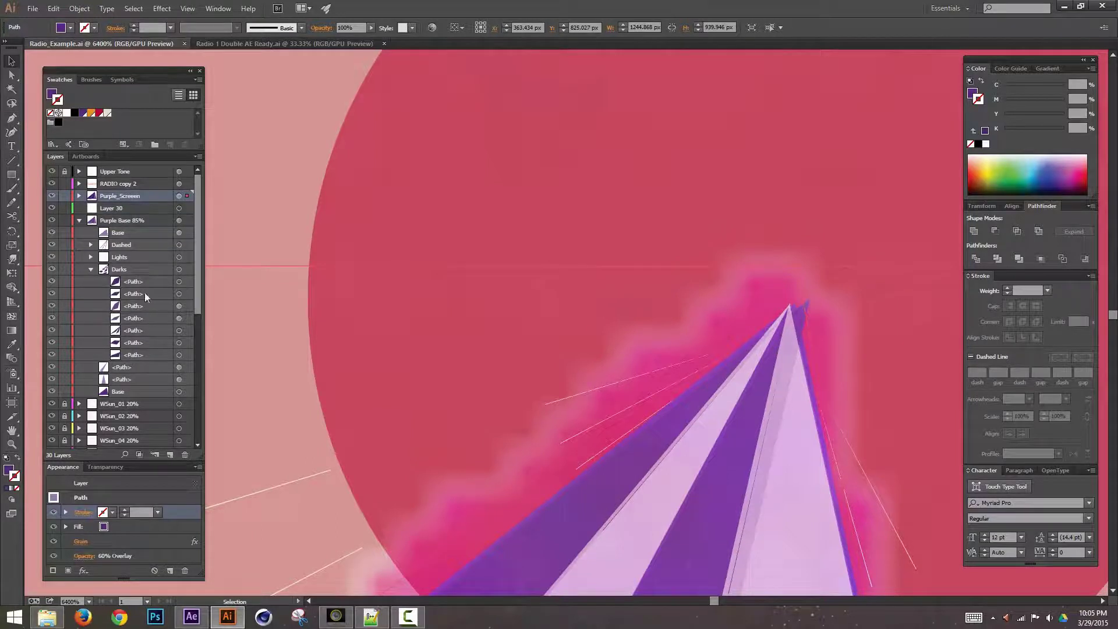
pyautogui.click(178, 331)
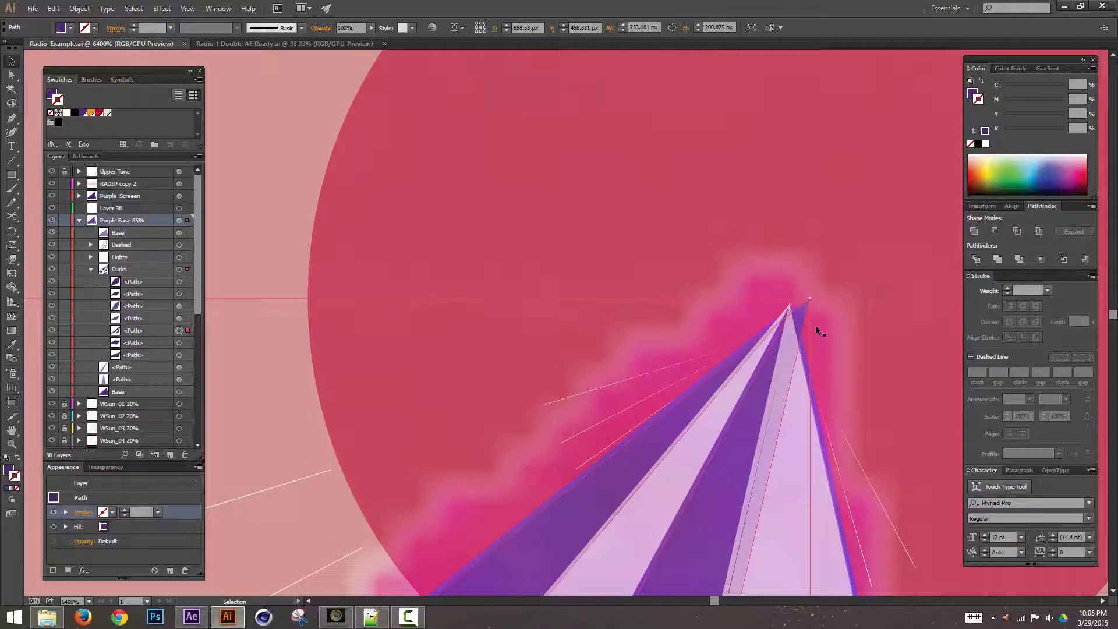
pyautogui.doubleClick(795, 310)
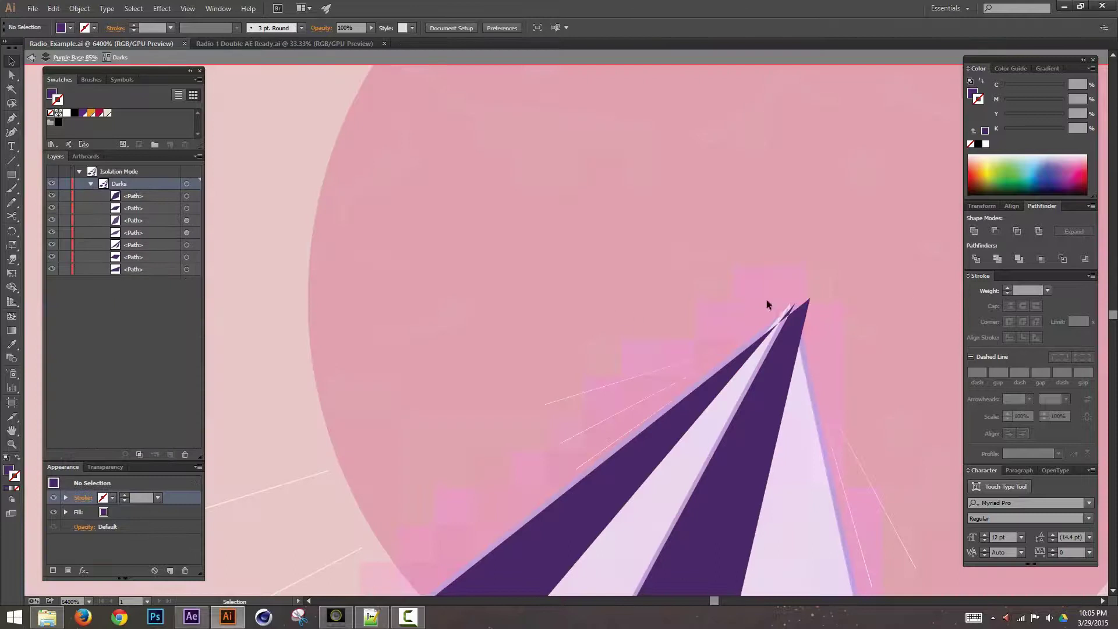
pyautogui.hotkey('ctrl', '=')
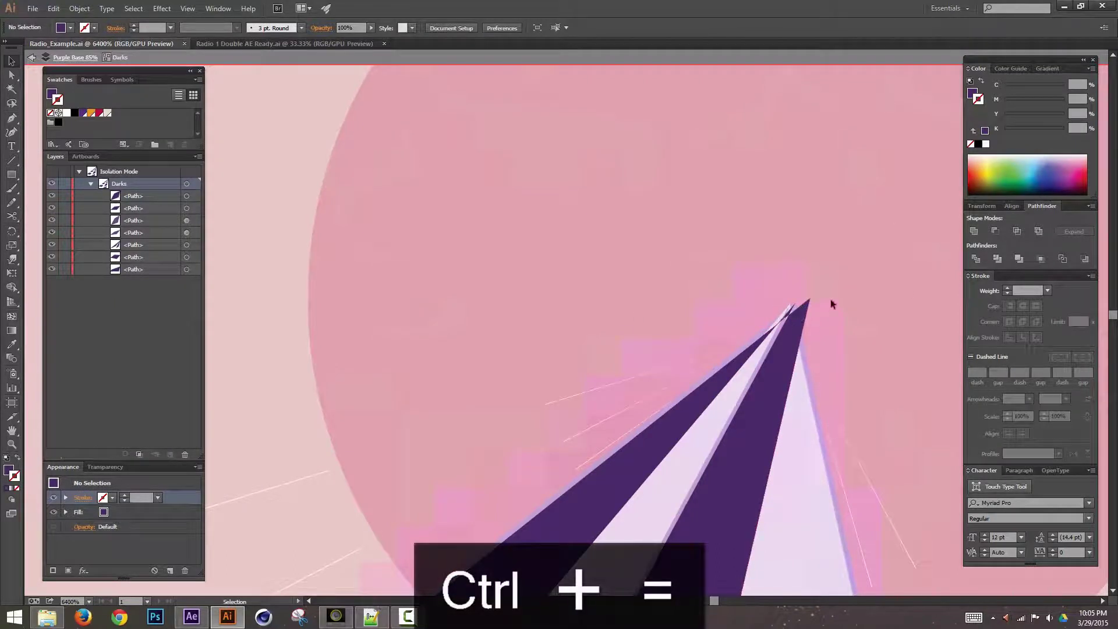
pyautogui.press('a')
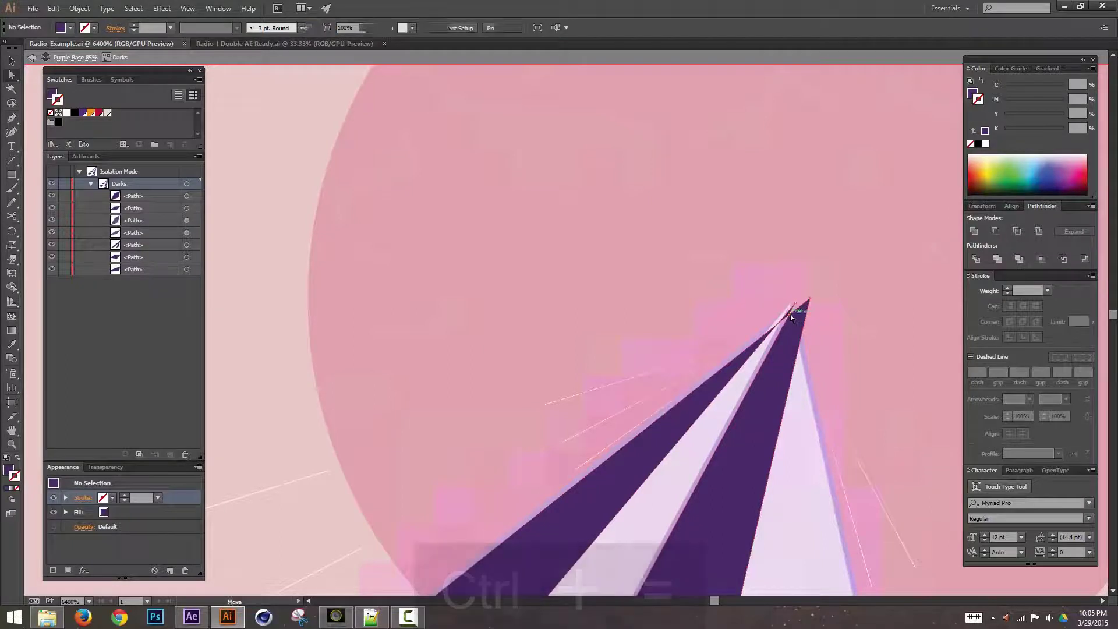
pyautogui.click(795, 302)
pyautogui.moveTo(795, 303); pyautogui.dragTo(813, 304)
pyautogui.hotkey('ctrl', '=')
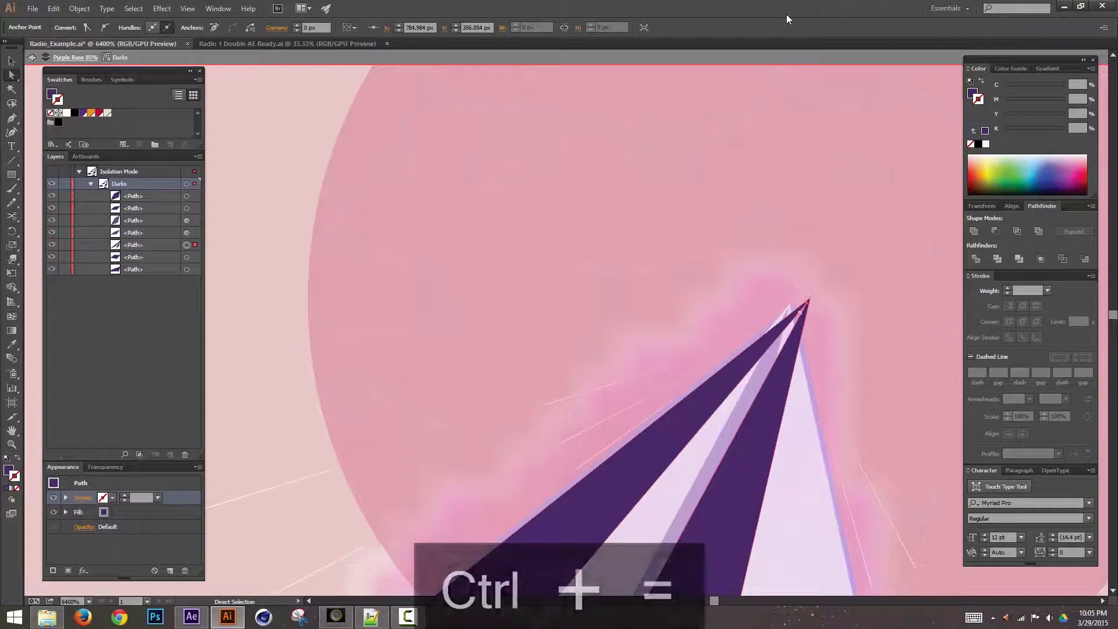
# Cut the two-stripe path at its tip with Scissors and check both halves by toggling their visibility
pyautogui.press('c')
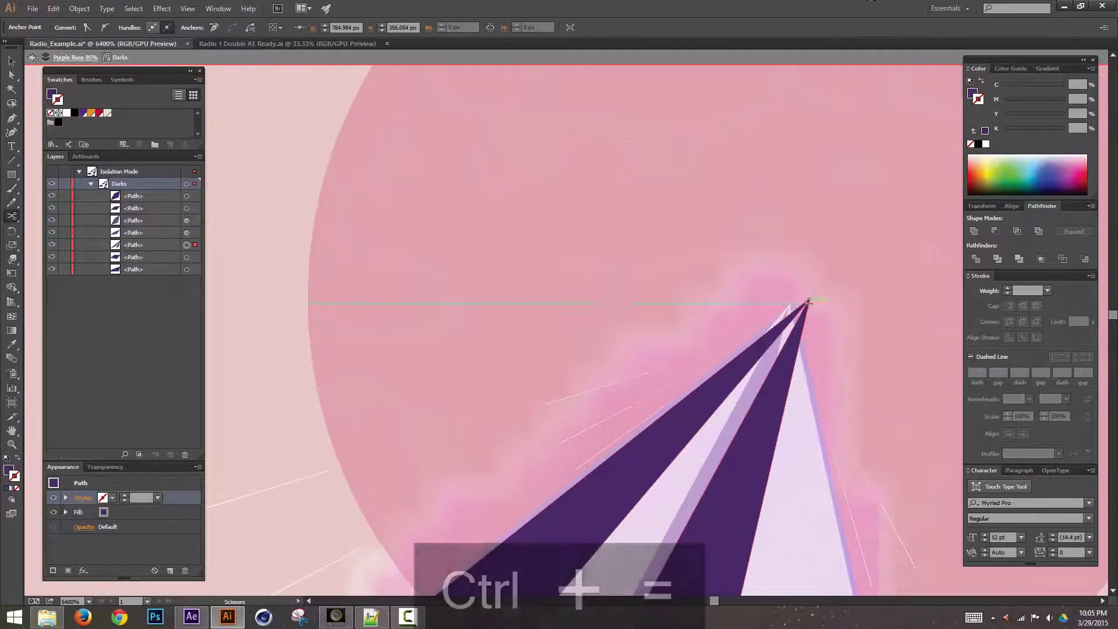
pyautogui.click(809, 301)
pyautogui.click(668, 324)
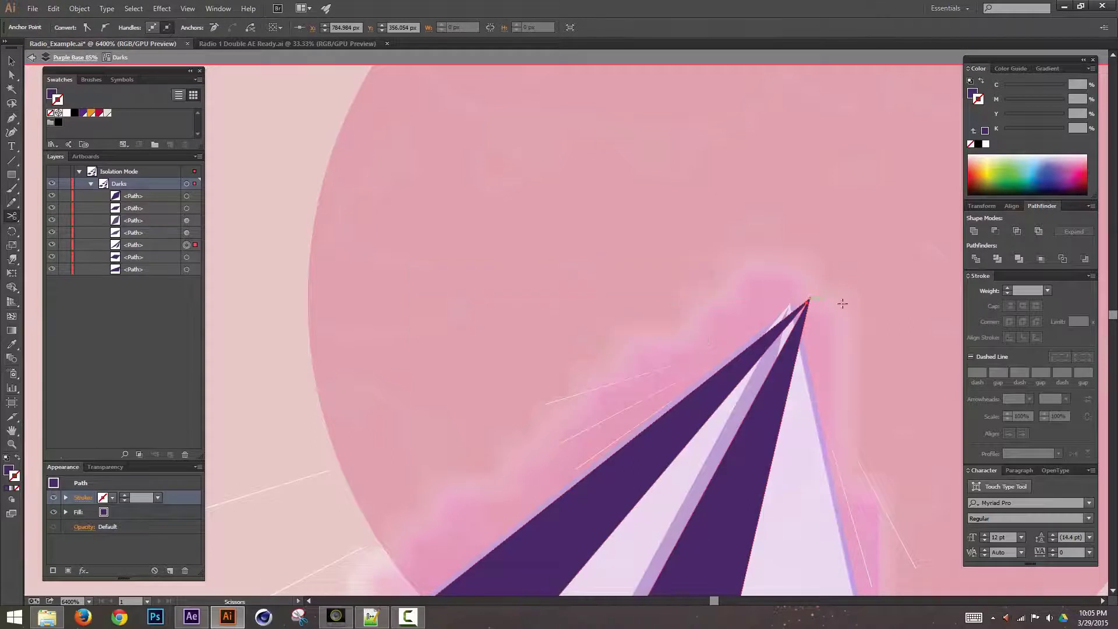
pyautogui.press('v')
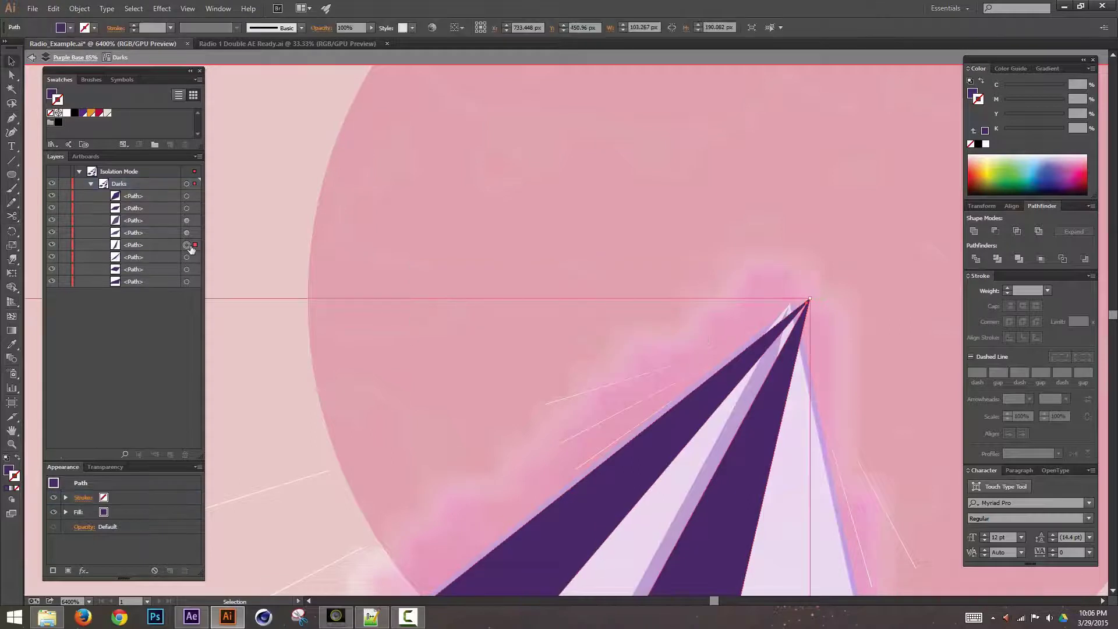
pyautogui.click(51, 244)
pyautogui.click(52, 245)
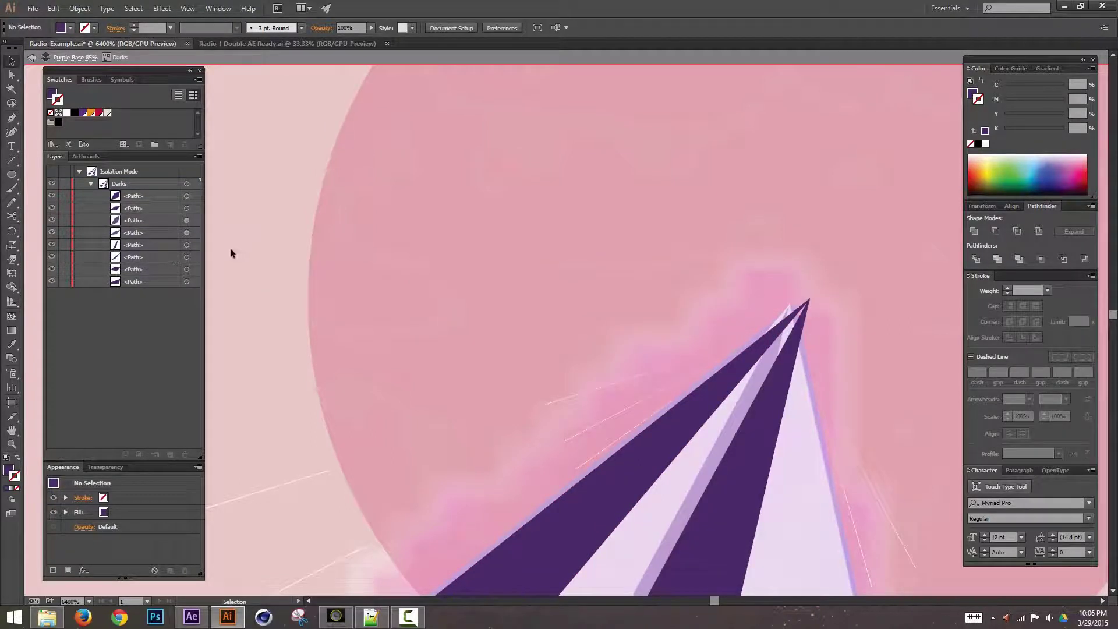
pyautogui.click(187, 268)
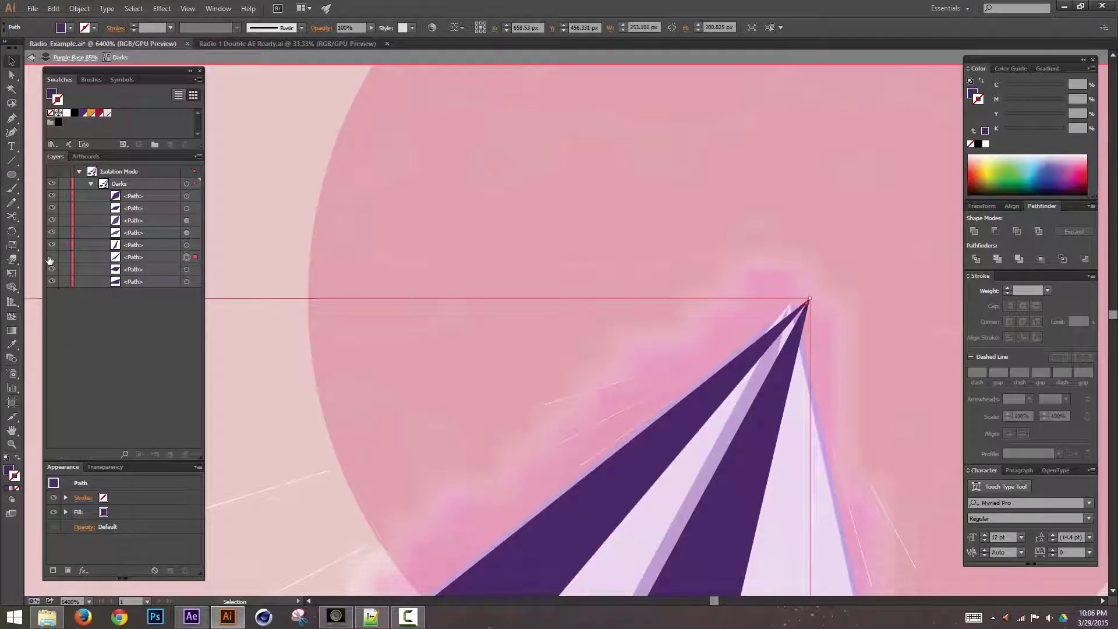
pyautogui.click(48, 258)
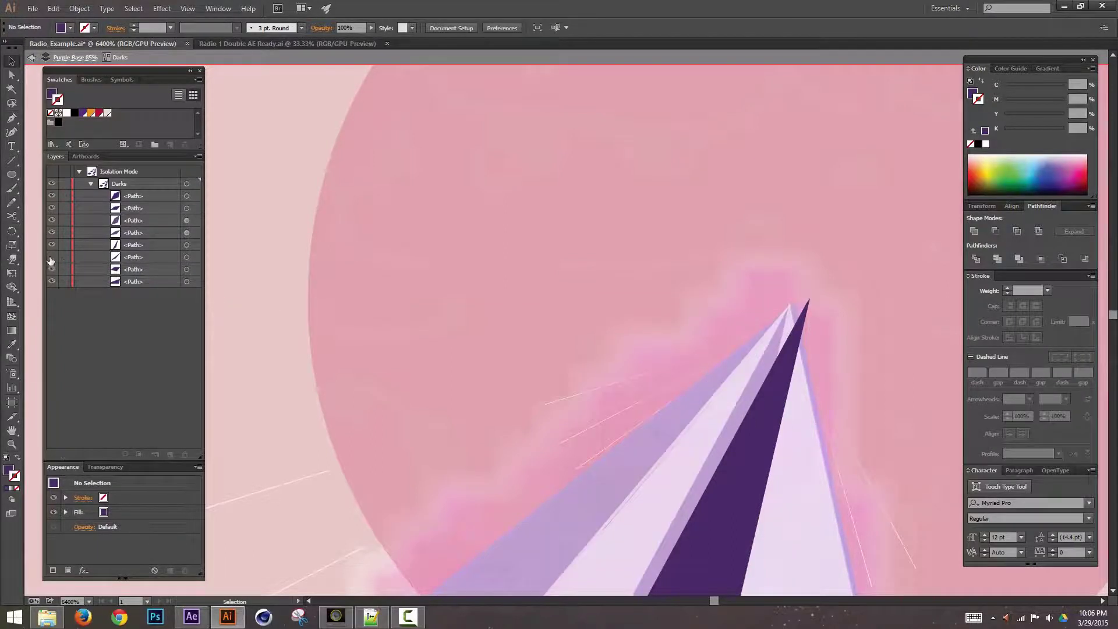
pyautogui.click(52, 257)
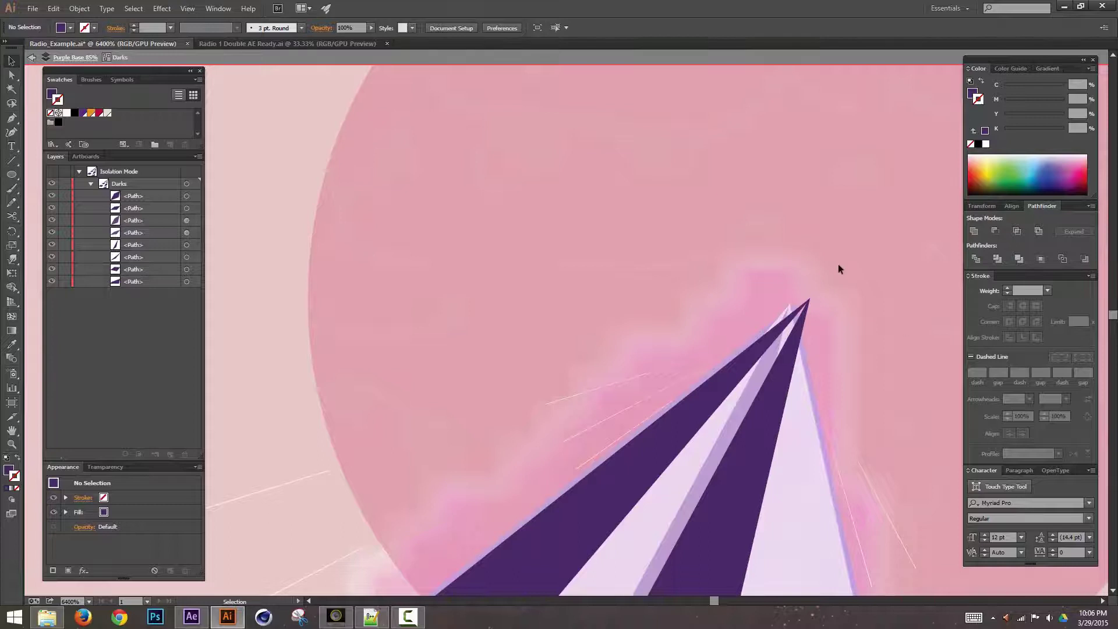
# Exit isolation of the Darks group, target its first path and the whole group, and collapse Darks
pyautogui.hotkey('ctrl', '-')
pyautogui.hotkey('ctrl', '-')
pyautogui.hotkey('ctrl', '-')
pyautogui.hotkey('ctrl', '-')
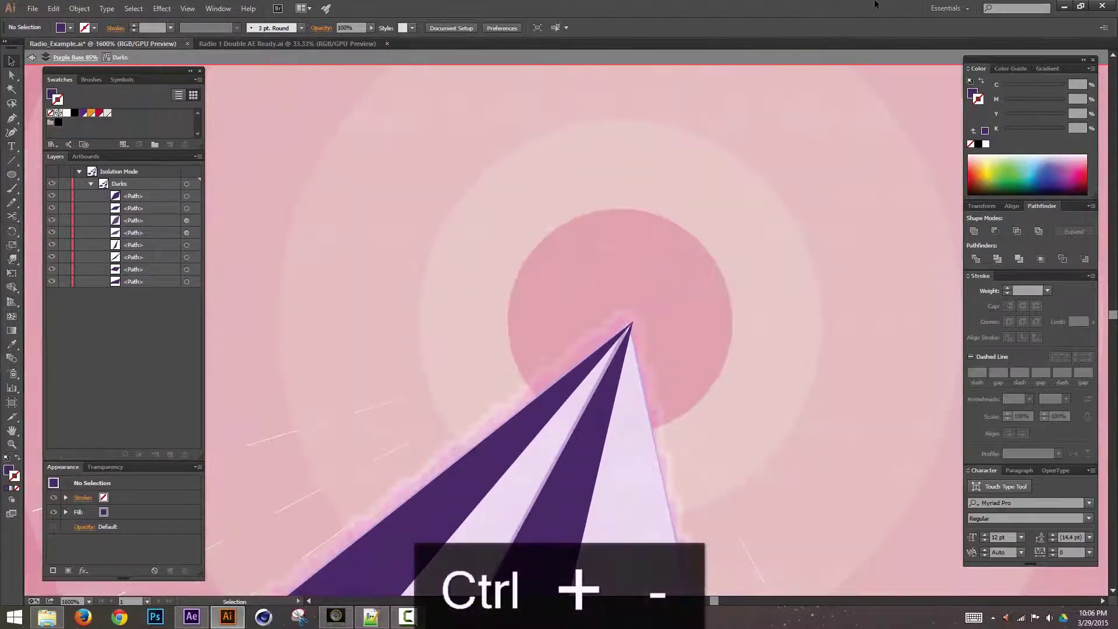
pyautogui.hotkey('ctrl', '-')
pyautogui.moveTo(842, 279); pyautogui.dragTo(1050, 106)
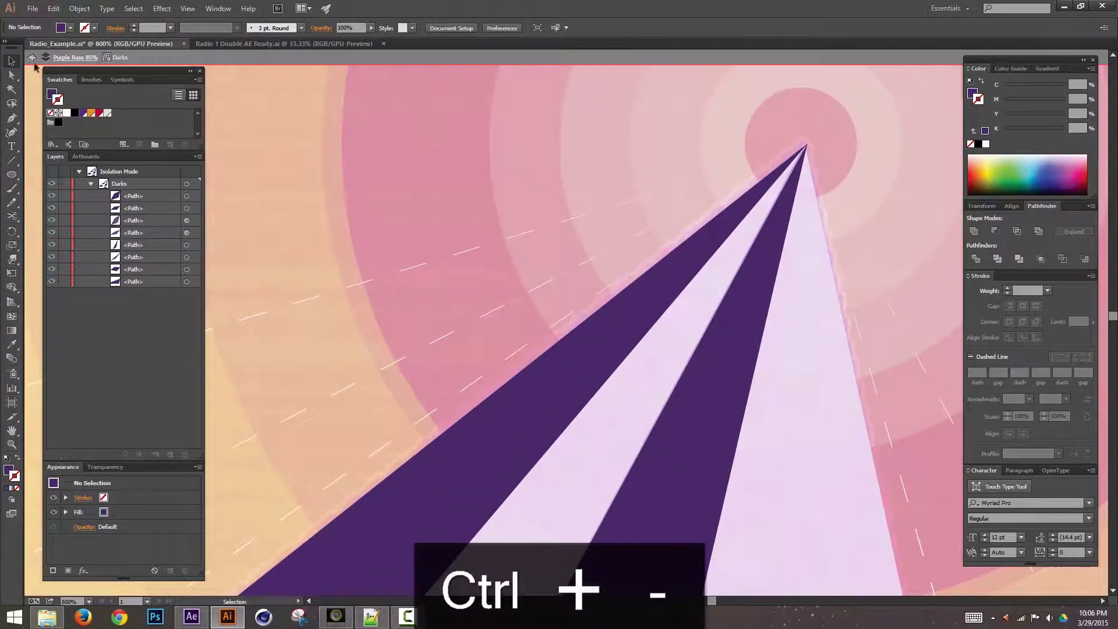
pyautogui.click(32, 58)
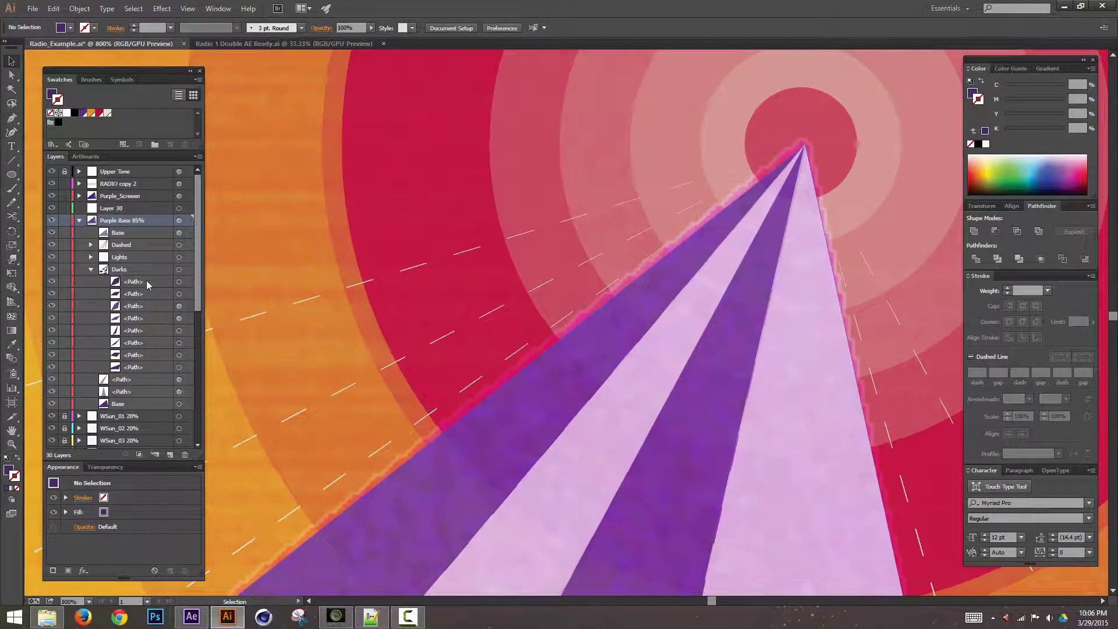
pyautogui.click(179, 281)
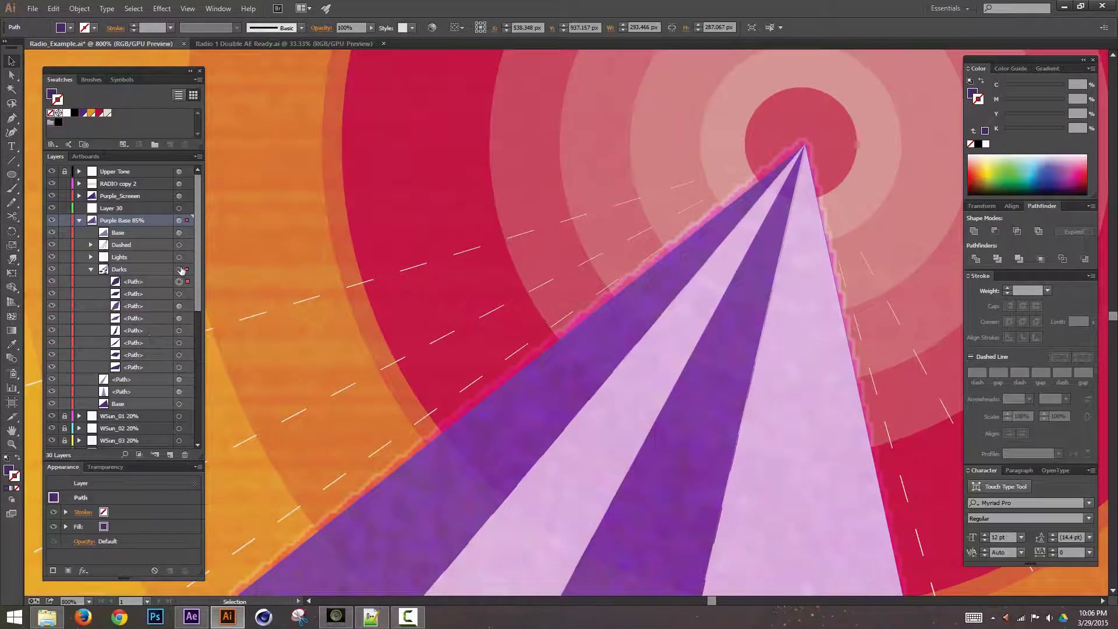
pyautogui.click(179, 270)
pyautogui.click(90, 269)
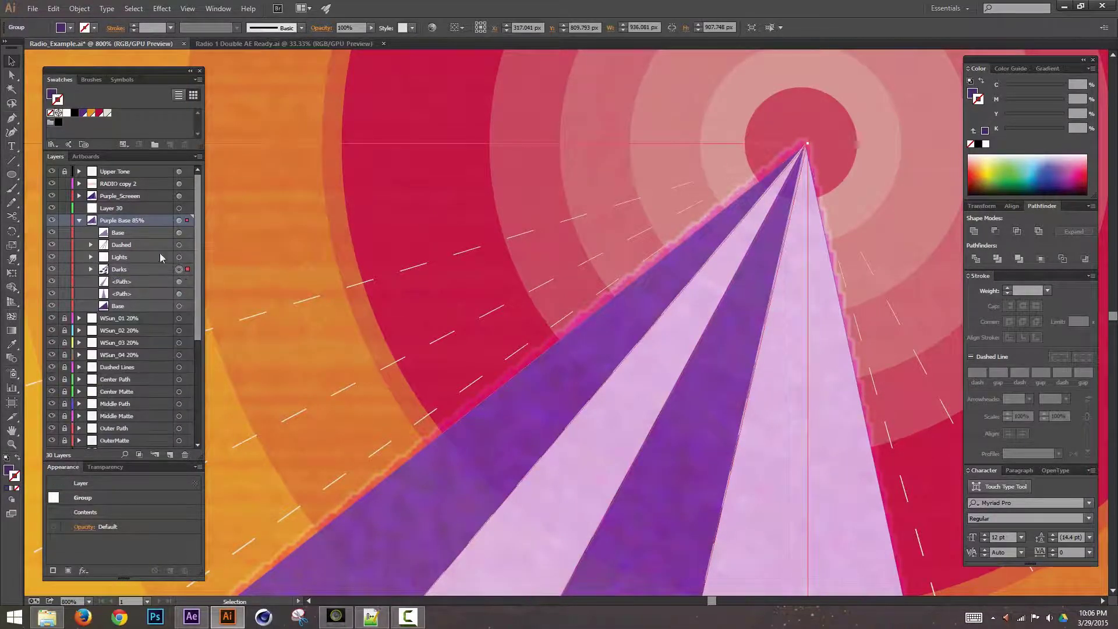
# Expand Darks again and target its first three paths and its last path to identify the shapes they cover
pyautogui.hotkey('ctrl', '-')
pyautogui.hotkey('ctrl', '-')
pyautogui.hotkey('ctrl', '-')
pyautogui.hotkey('ctrl', '-')
pyautogui.hotkey('ctrl', '-')
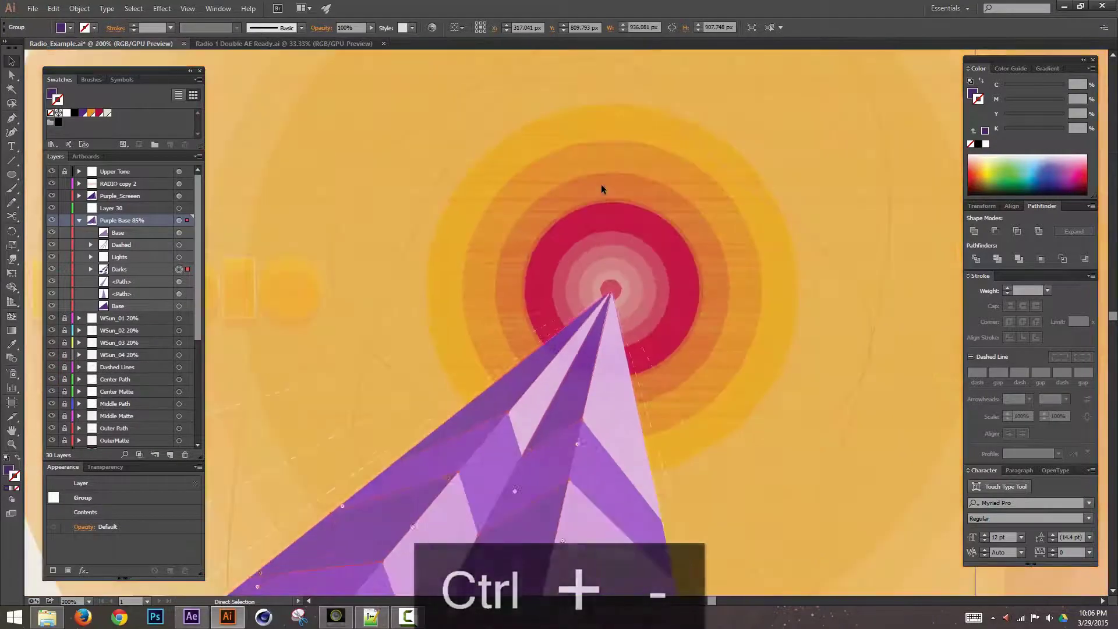
pyautogui.moveTo(617, 419); pyautogui.dragTo(760, 208)
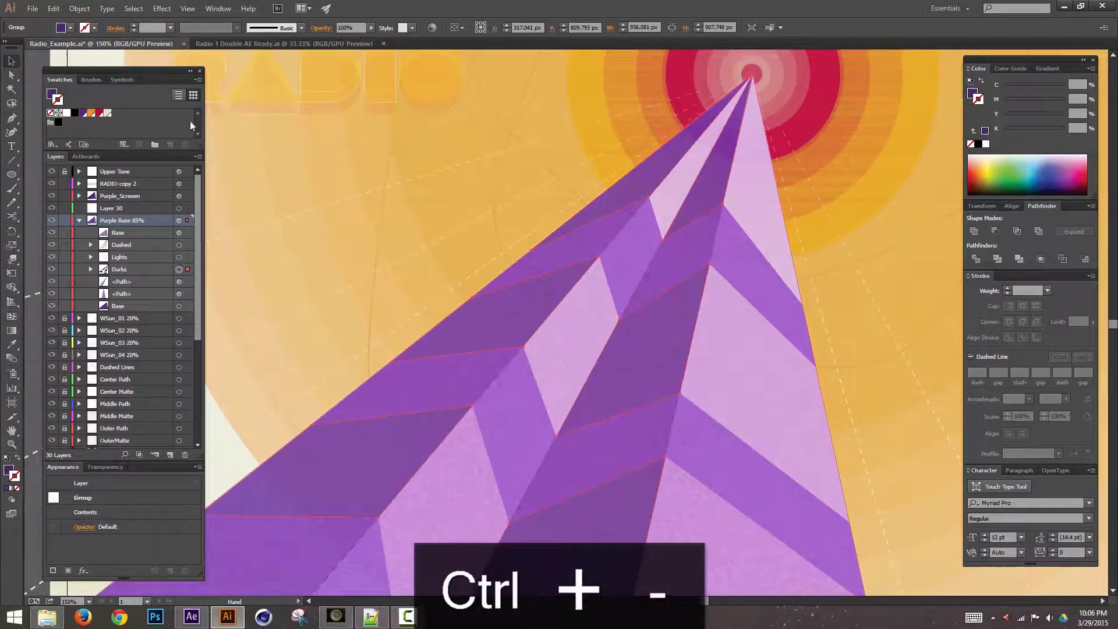
pyautogui.click(91, 269)
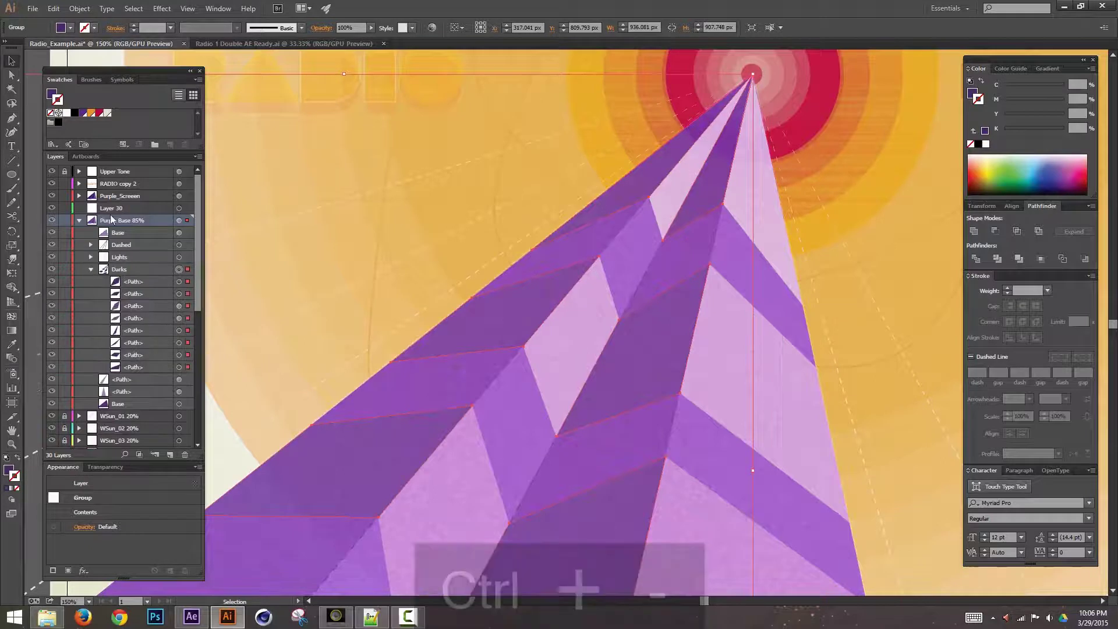
pyautogui.click(179, 282)
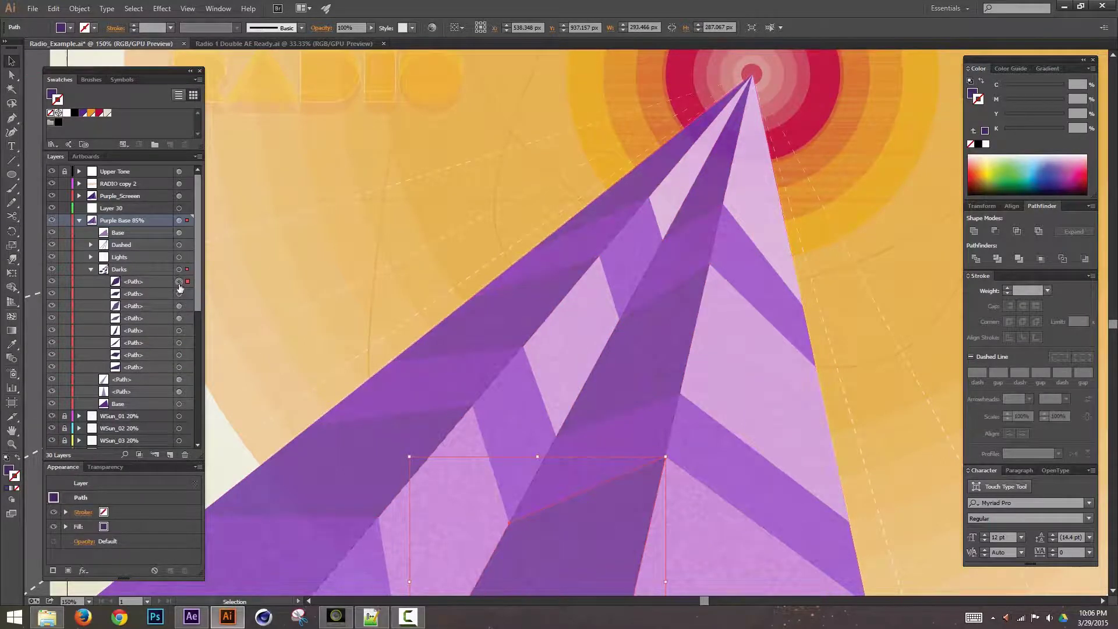
pyautogui.keyDown('shift'); pyautogui.click(179, 294); pyautogui.keyUp('shift')
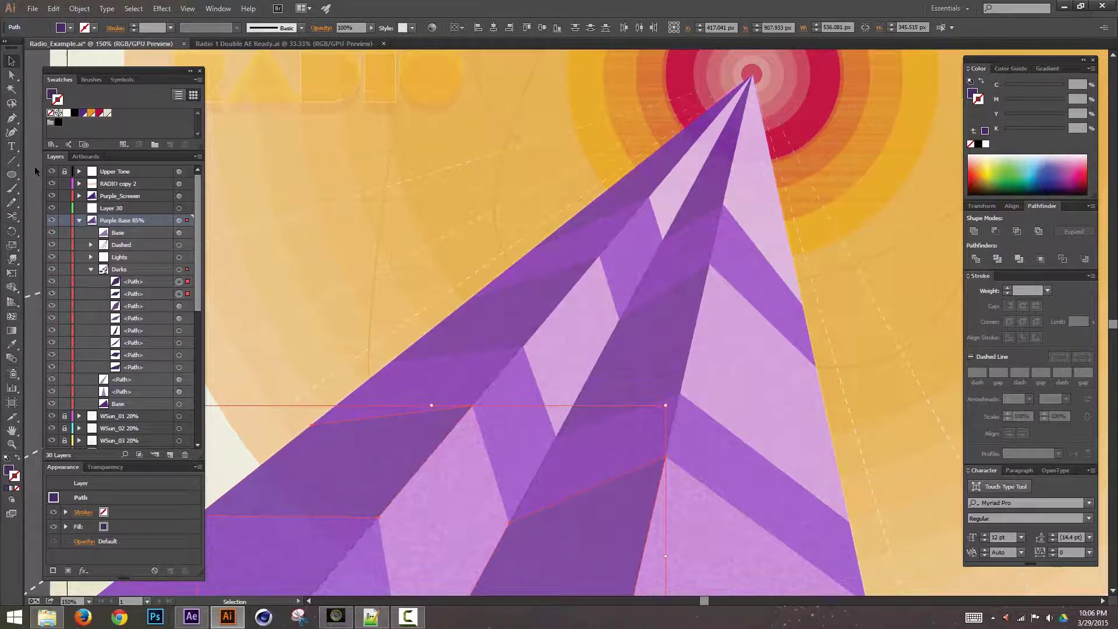
pyautogui.click(179, 306)
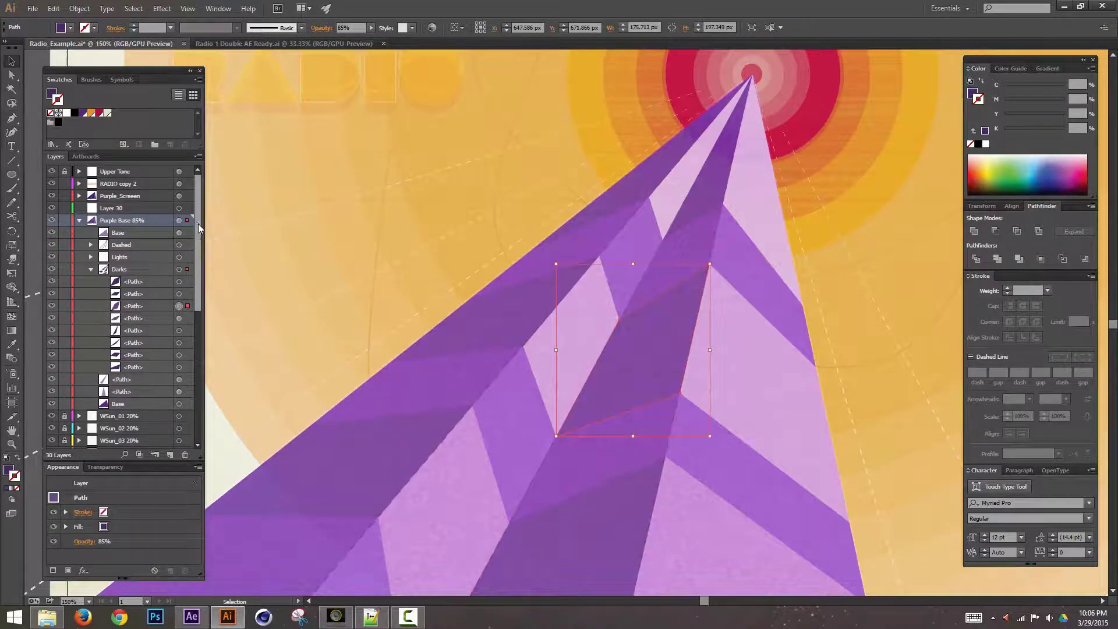
pyautogui.moveTo(198, 223); pyautogui.dragTo(201, 204)
pyautogui.click(180, 367)
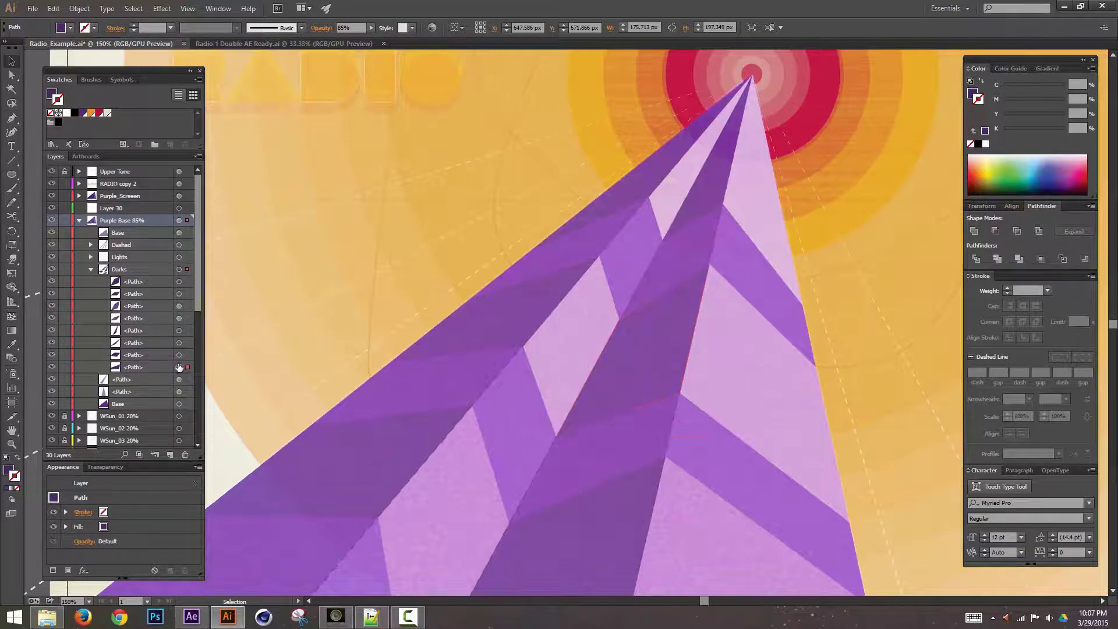
# Check which object is selected at the base of the purple ray and lock the upper Base path in Purple Base 85%
pyautogui.moveTo(679, 224); pyautogui.dragTo(611, 224)
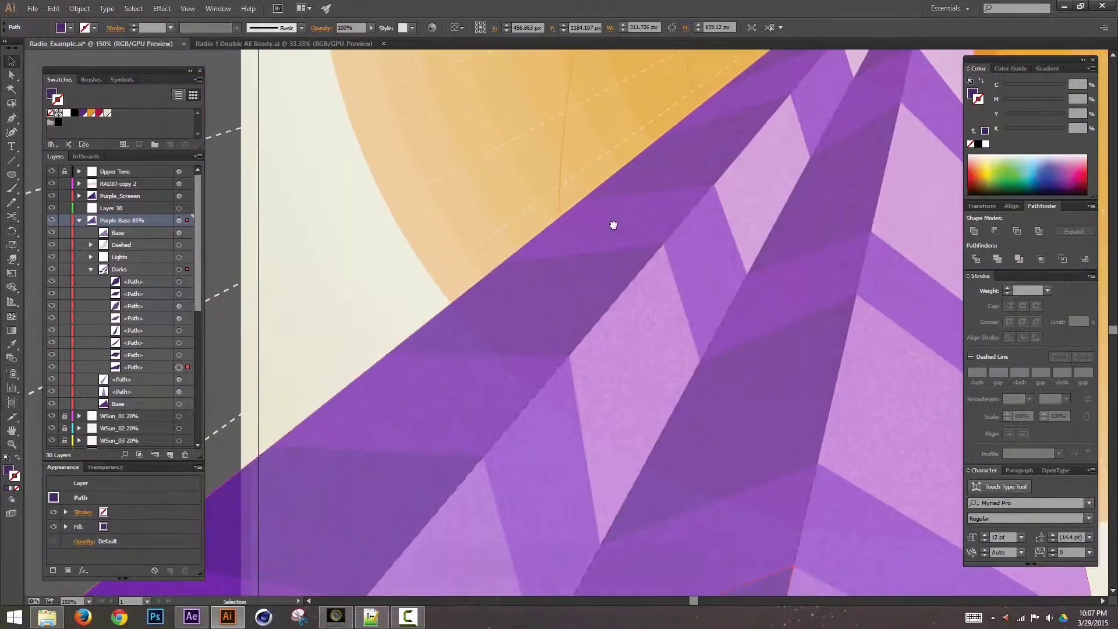
pyautogui.hotkey('ctrl', '-')
pyautogui.hotkey('ctrl', '-')
pyautogui.press('a')
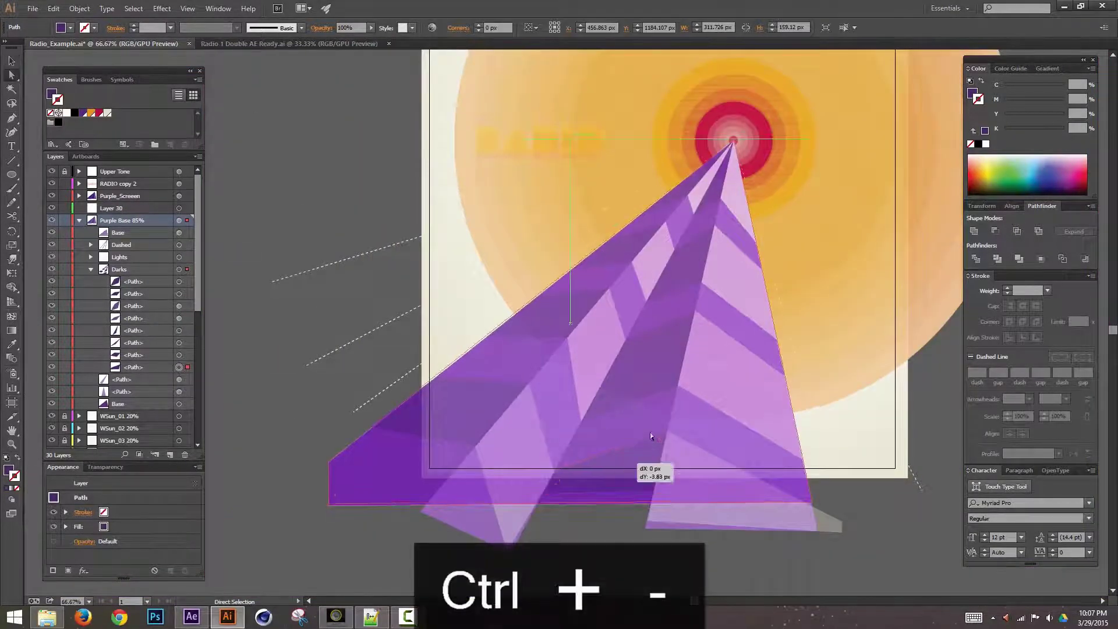
pyautogui.click(619, 480)
pyautogui.click(64, 233)
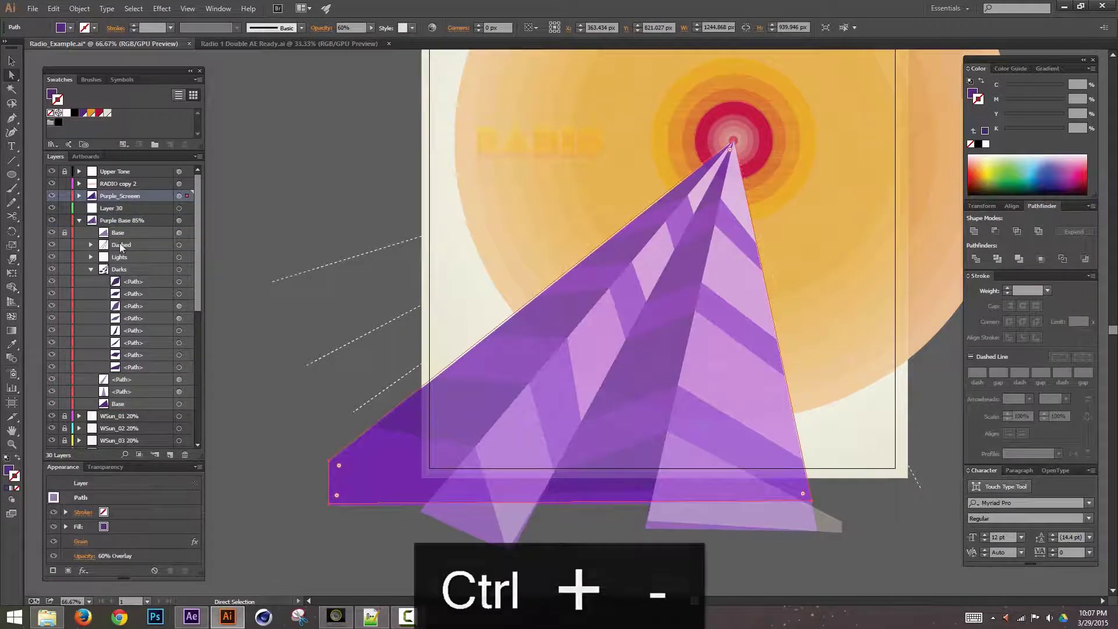
# Lock the lower Base path in Purple Base 85% and the Purple_Screen layer
pyautogui.click(178, 257)
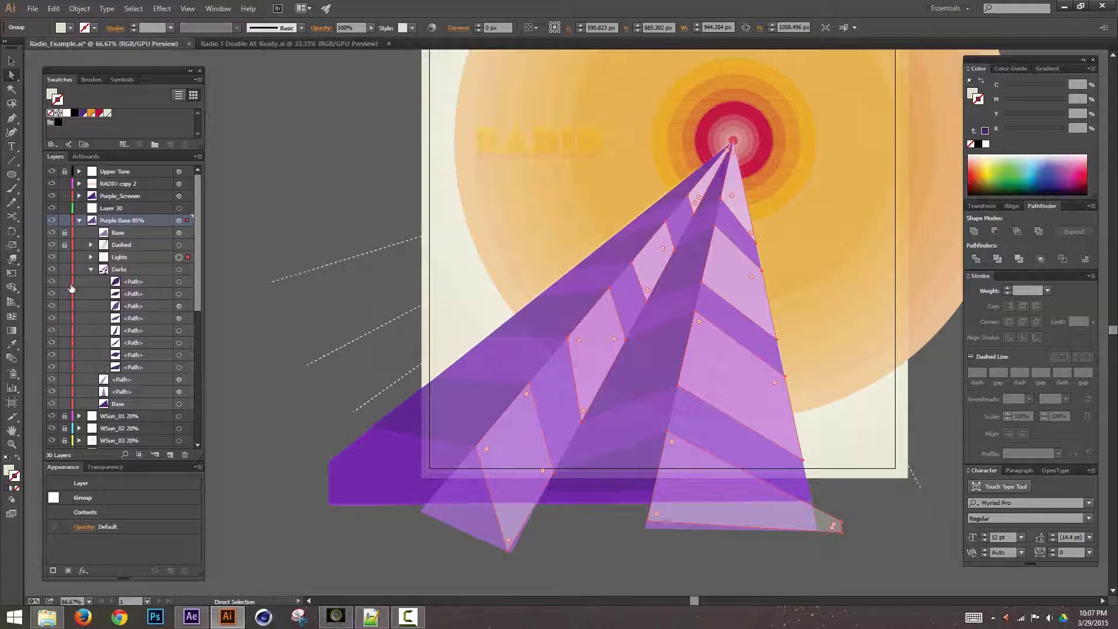
pyautogui.click(623, 492)
pyautogui.click(66, 404)
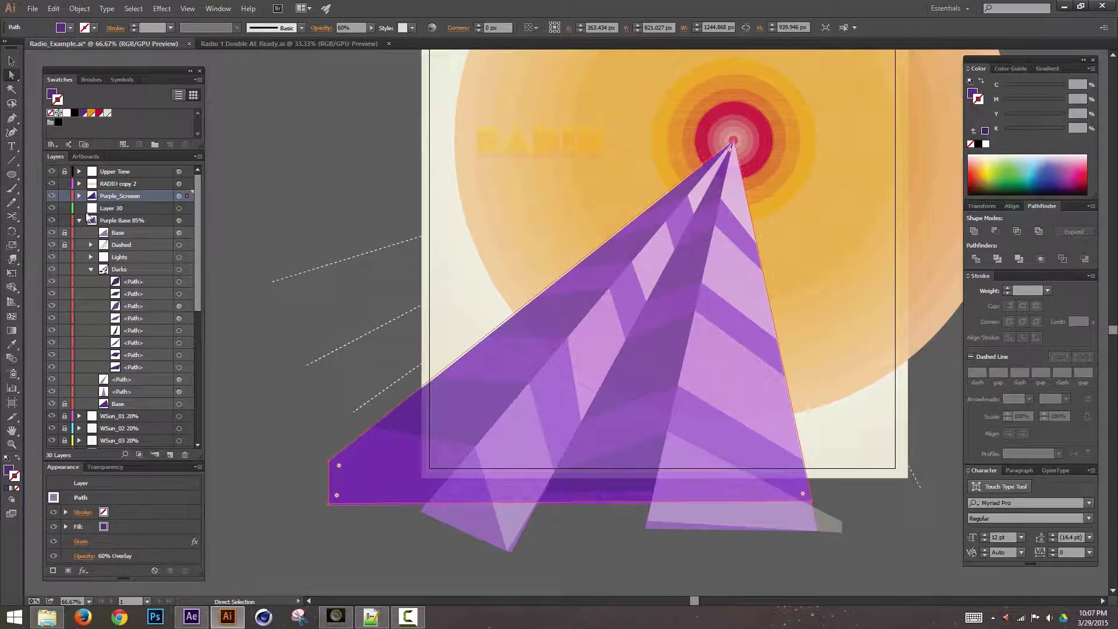
pyautogui.click(65, 220)
pyautogui.click(64, 197)
# Select the four dark stripes between the two light rays and group them
pyautogui.click(637, 457)
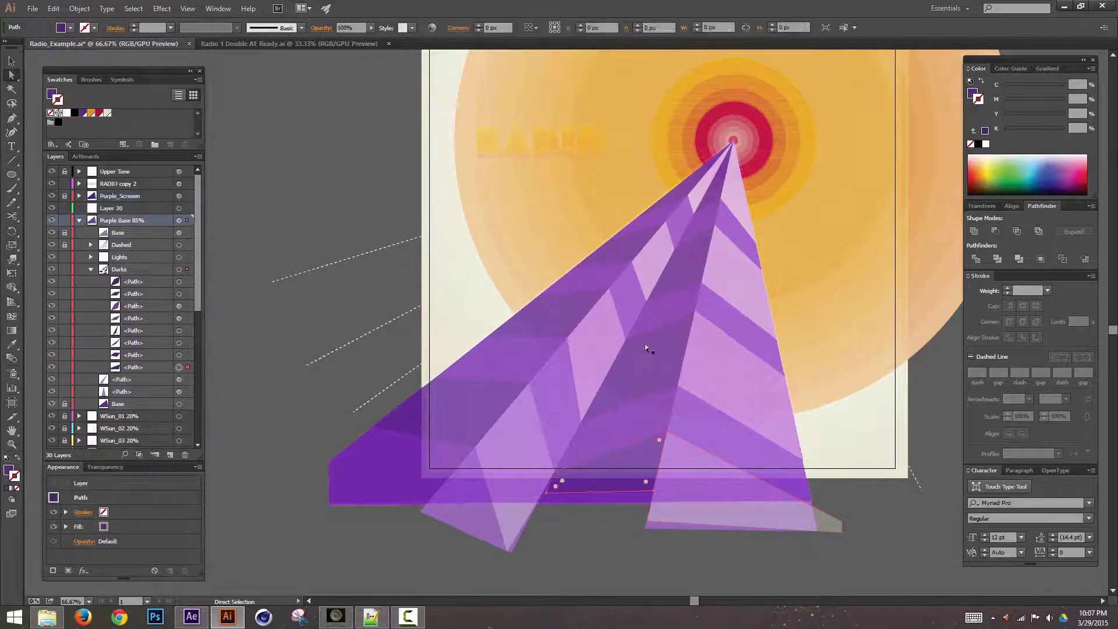
pyautogui.keyDown('shift'); pyautogui.click(646, 346); pyautogui.keyUp('shift')
pyautogui.keyDown('shift'); pyautogui.click(703, 247); pyautogui.keyUp('shift')
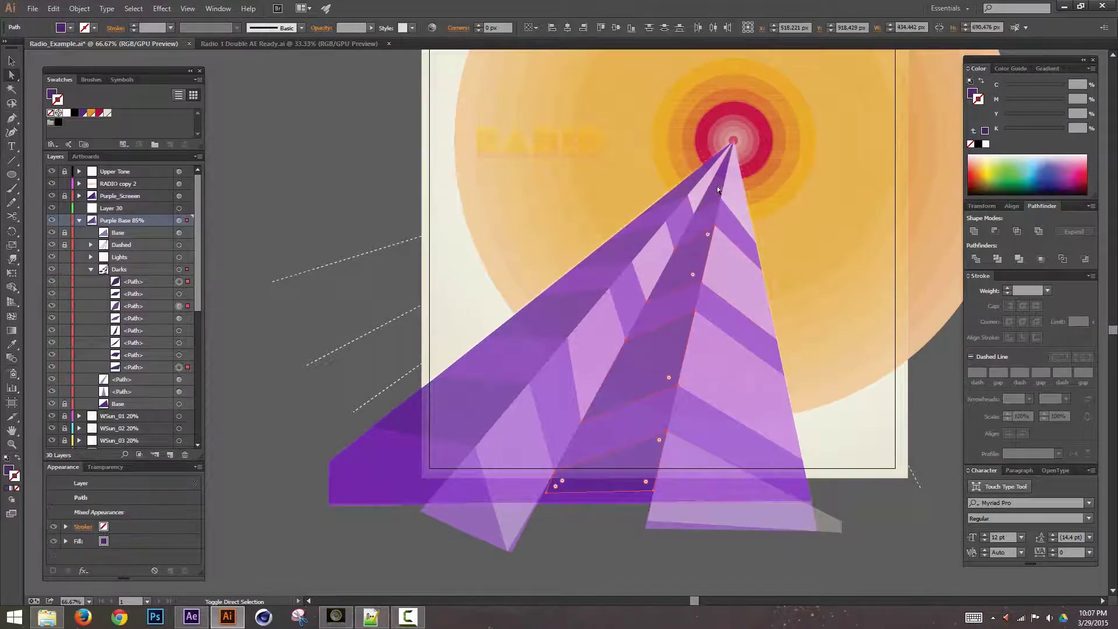
pyautogui.keyDown('shift'); pyautogui.click(718, 186); pyautogui.keyUp('shift')
pyautogui.hotkey('ctrl', 'g')
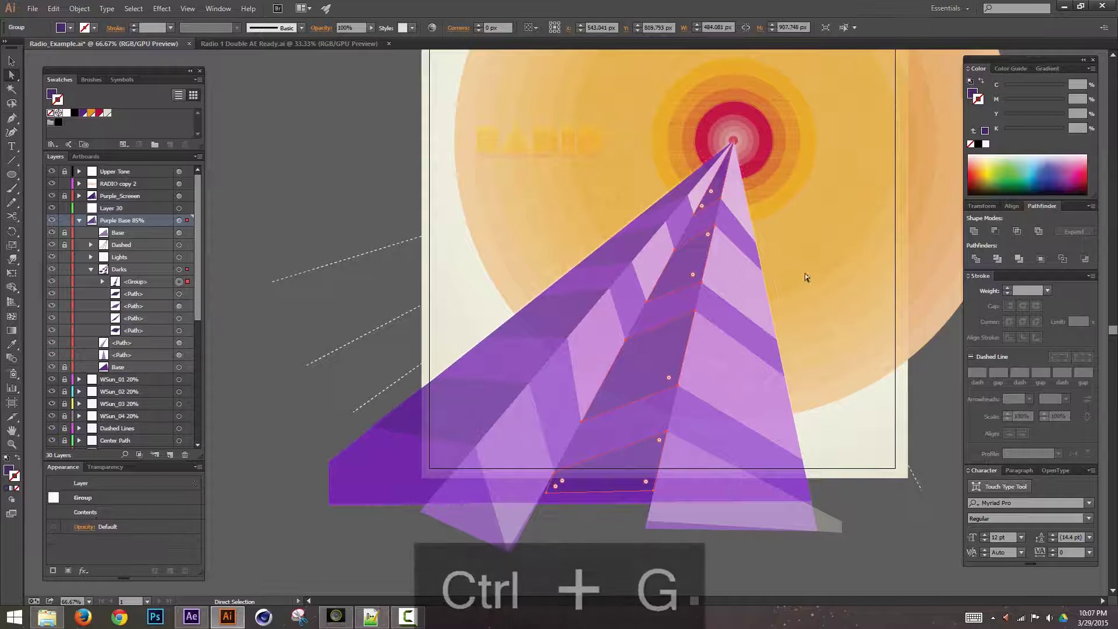
# Select the four dark stripes along the artwork's outer left edge and group them
pyautogui.click(488, 403)
pyautogui.keyDown('shift'); pyautogui.click(576, 308); pyautogui.keyUp('shift')
pyautogui.keyDown('shift'); pyautogui.click(628, 254); pyautogui.keyUp('shift')
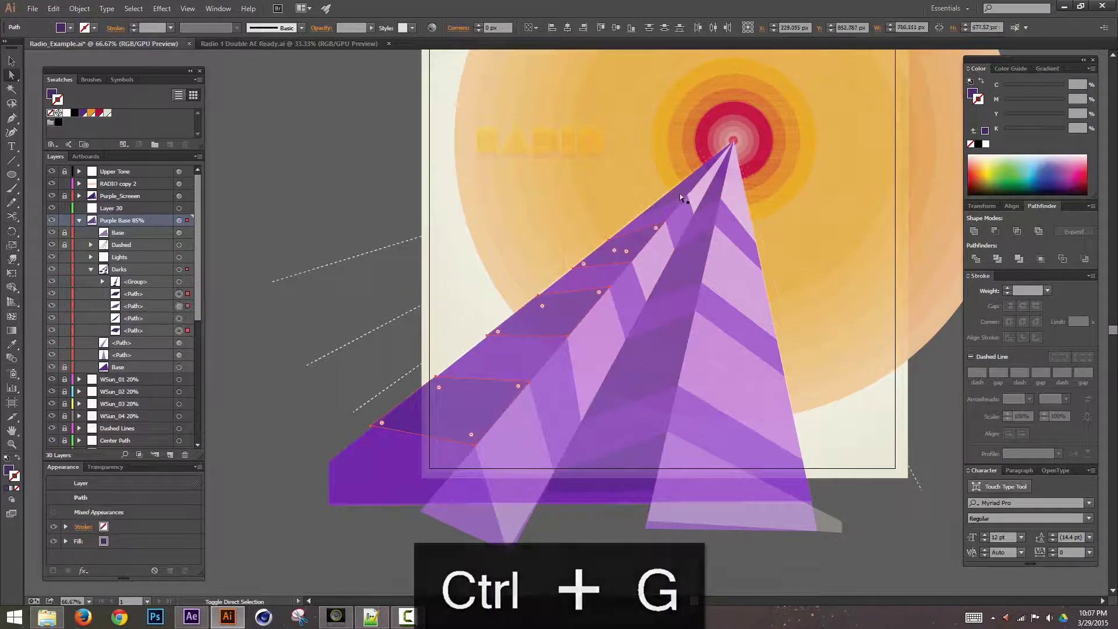
pyautogui.hotkey('ctrl', 'g')
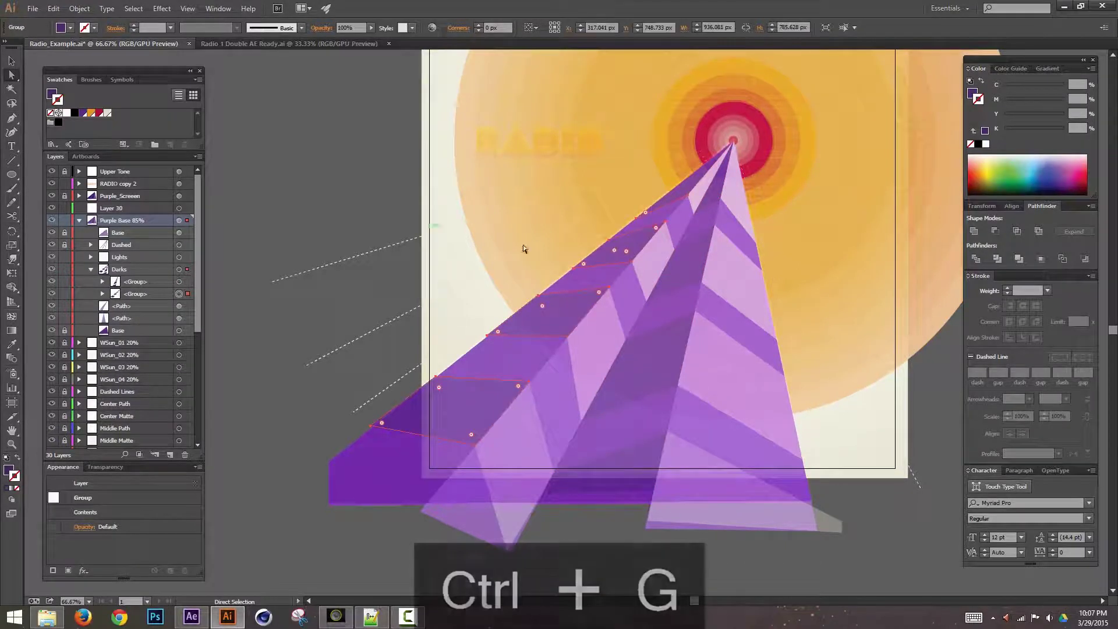
# Select the light stripes of the left ray up to the tip and group them
pyautogui.click(517, 440)
pyautogui.keyDown('shift'); pyautogui.click(595, 340); pyautogui.keyUp('shift')
pyautogui.keyDown('shift'); pyautogui.click(659, 250); pyautogui.keyUp('shift')
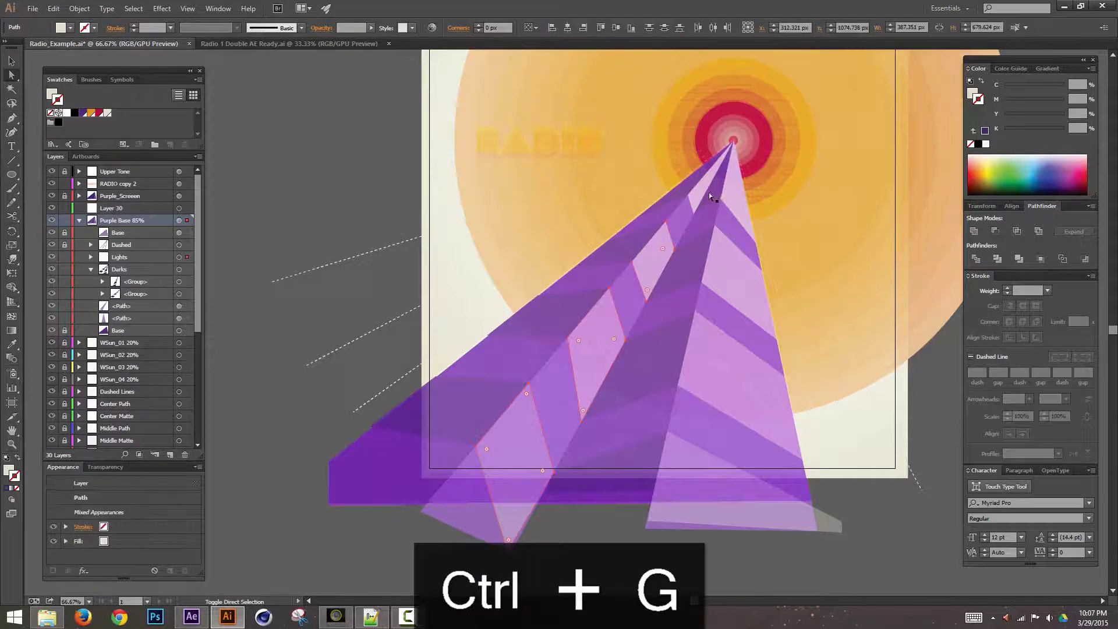
pyautogui.hotkey('ctrl', 'g')
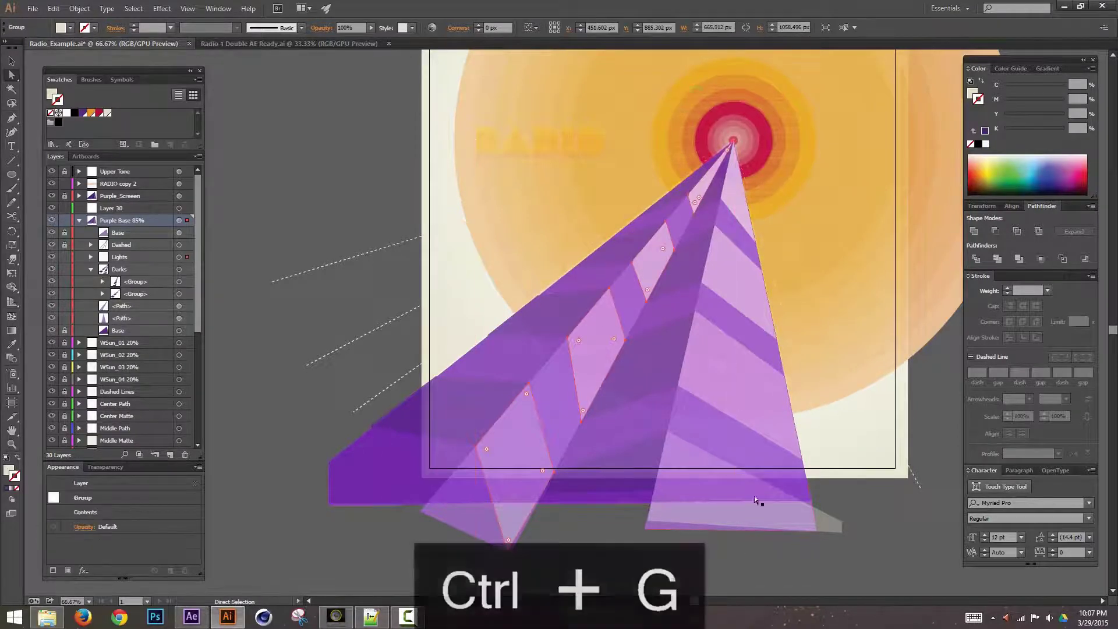
pyautogui.click(754, 265)
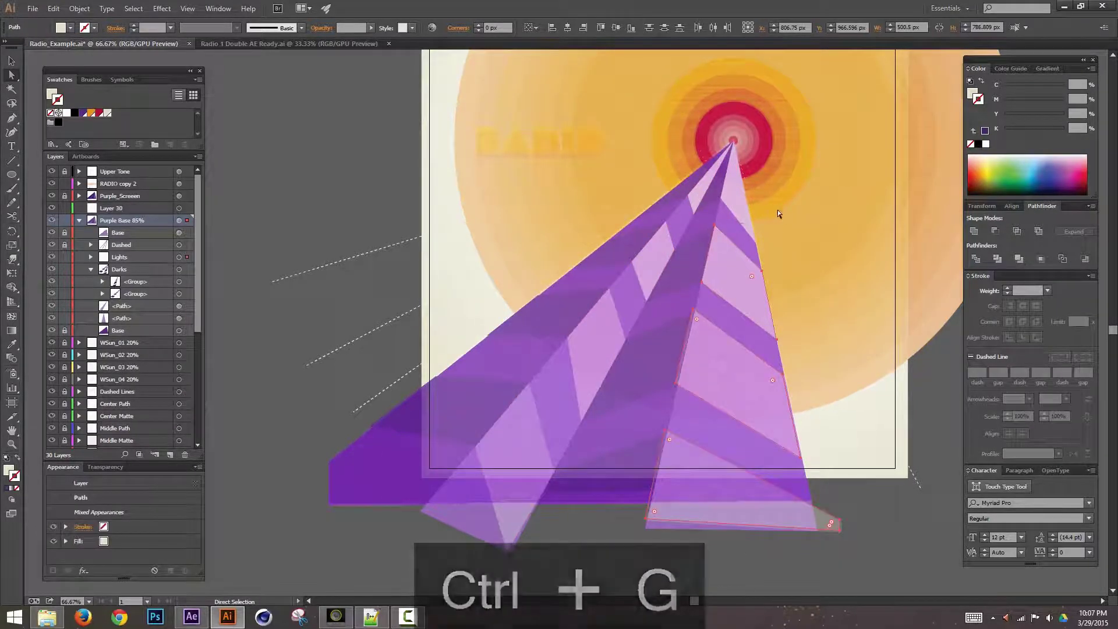
pyautogui.hotkey('ctrl', 'z')
pyautogui.click(760, 378)
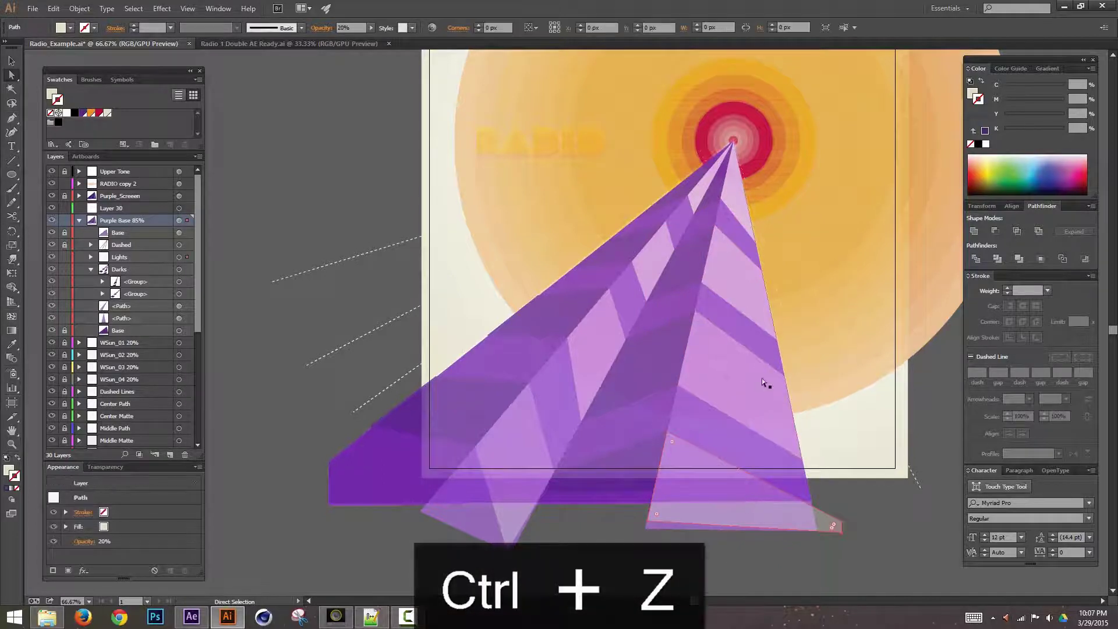
pyautogui.moveTo(742, 193); pyautogui.dragTo(756, 191)
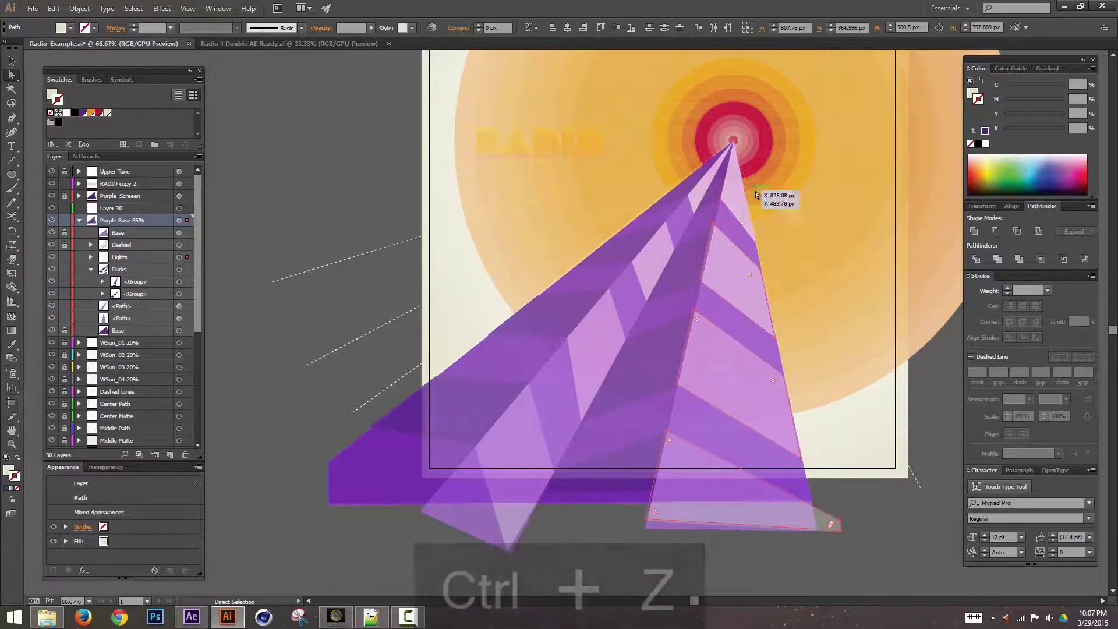
pyautogui.hotkey('ctrl', 'z')
# Select the four light stripes of the right ray from tip to base and group them
pyautogui.click(744, 213)
pyautogui.keyDown('shift'); pyautogui.click(732, 279); pyautogui.keyUp('shift')
pyautogui.keyDown('shift'); pyautogui.click(745, 385); pyautogui.keyUp('shift')
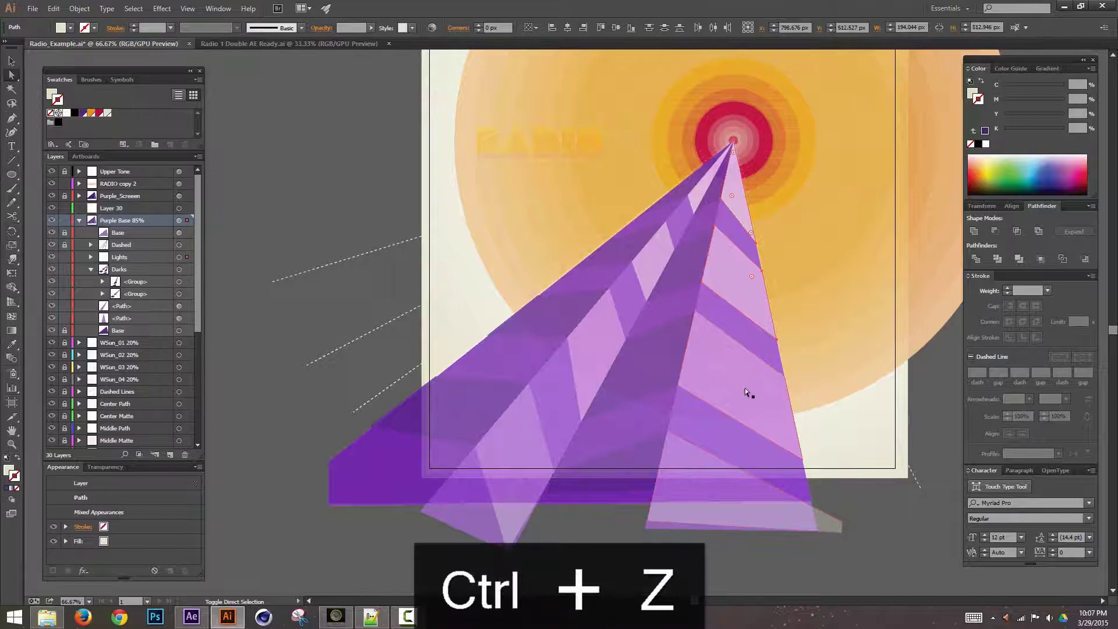
pyautogui.keyDown('shift'); pyautogui.click(749, 497); pyautogui.keyUp('shift')
pyautogui.hotkey('ctrl', 'g')
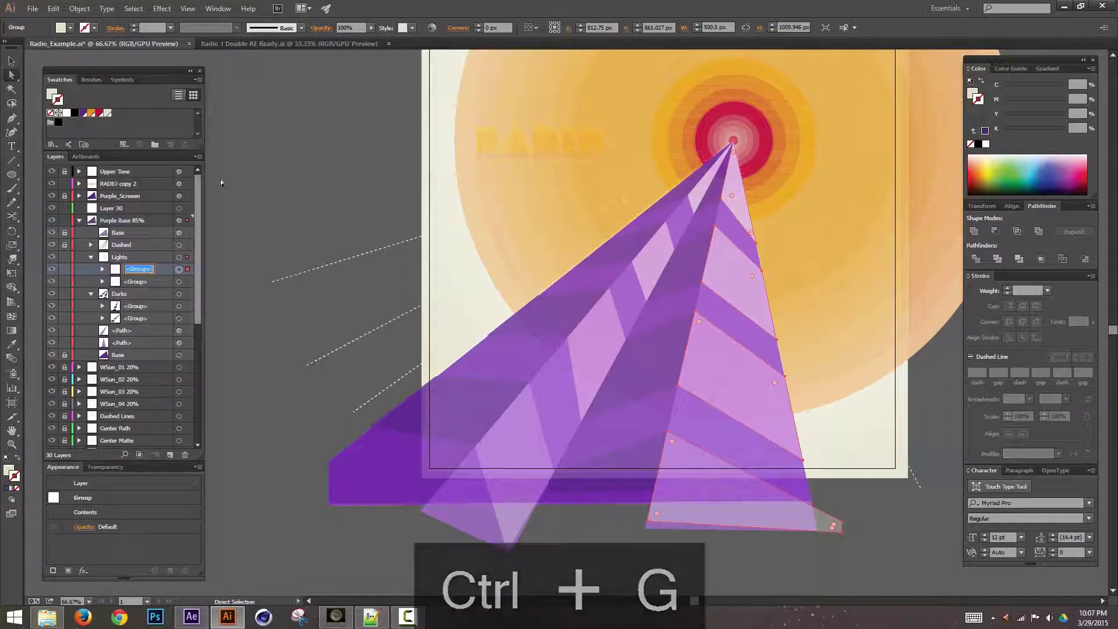
# Rename the two groups inside Lights as Right and Left to match their rays
pyautogui.doubleClick(134, 269)
pyautogui.write('Right')
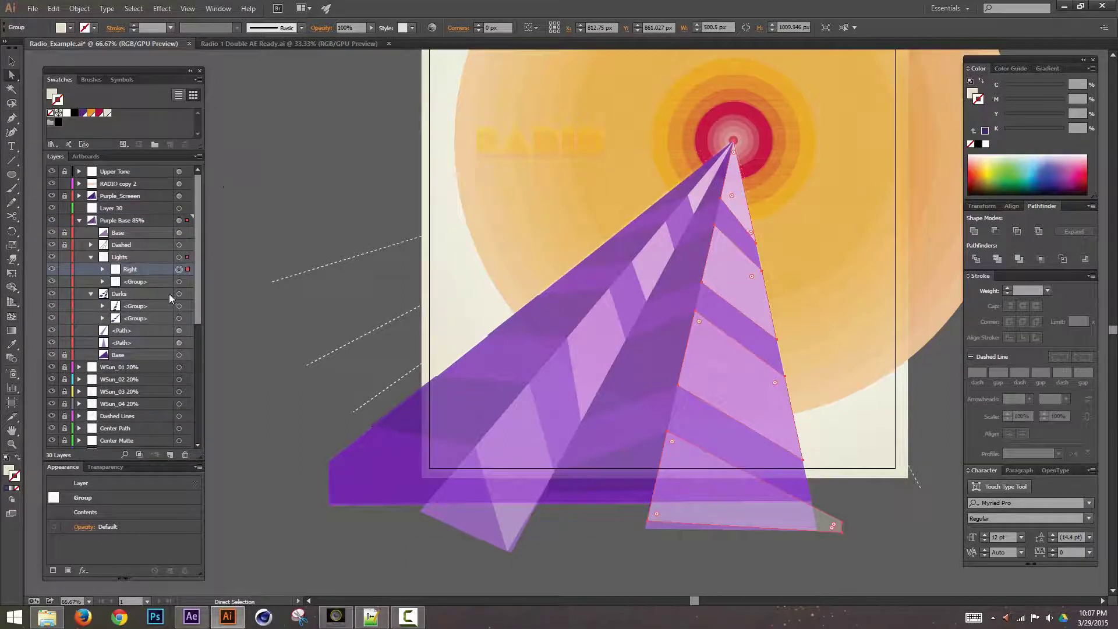
pyautogui.click(180, 284)
pyautogui.doubleClick(135, 282)
pyautogui.write('Left')
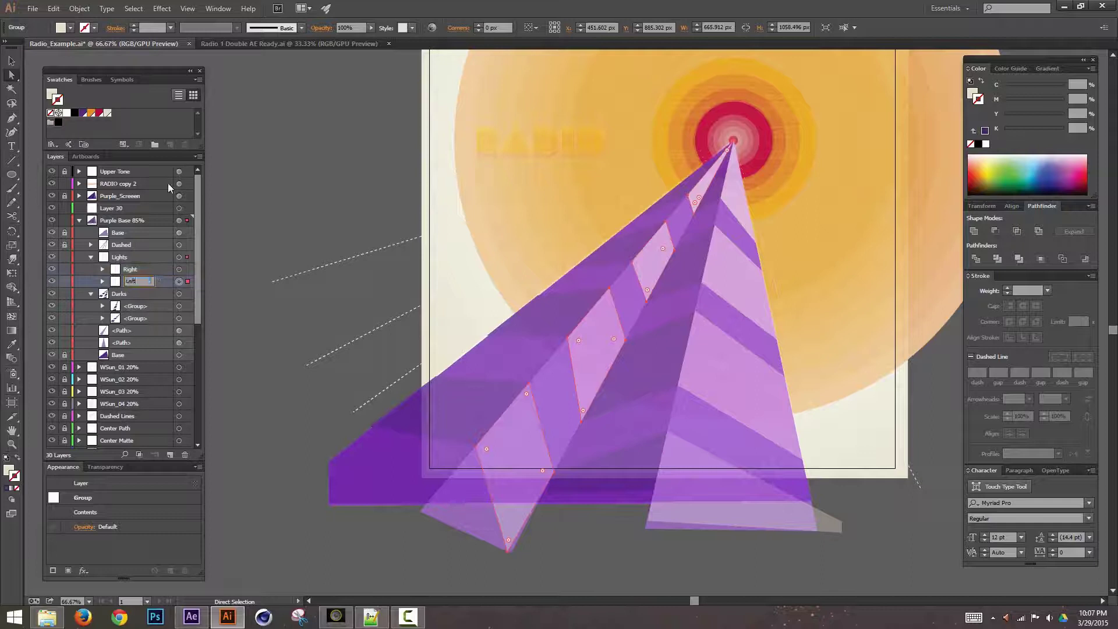
pyautogui.press('Return')
# Rename the two groups inside Darks as Right and Left, and check the paths in the Right group
pyautogui.click(179, 306)
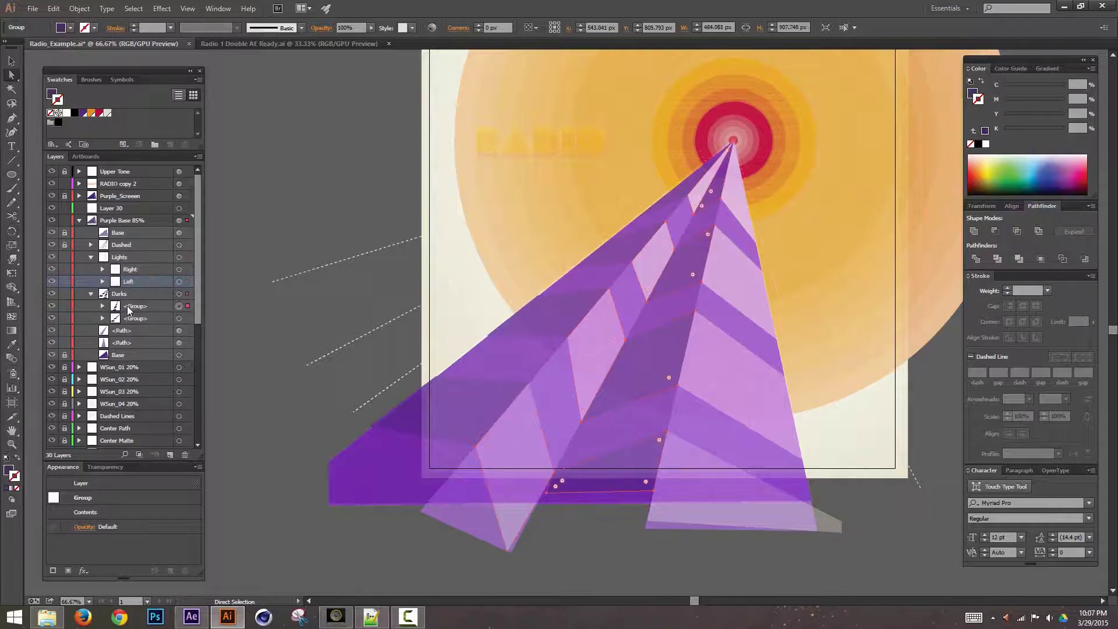
pyautogui.doubleClick(150, 306)
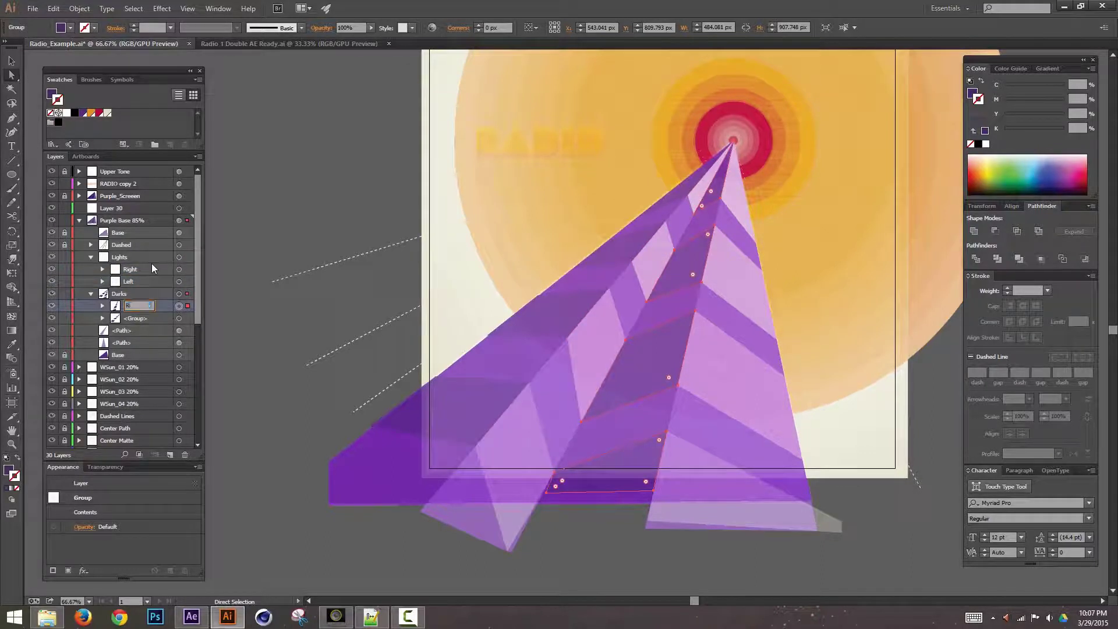
pyautogui.write('Right')
pyautogui.press('Return')
pyautogui.doubleClick(135, 320)
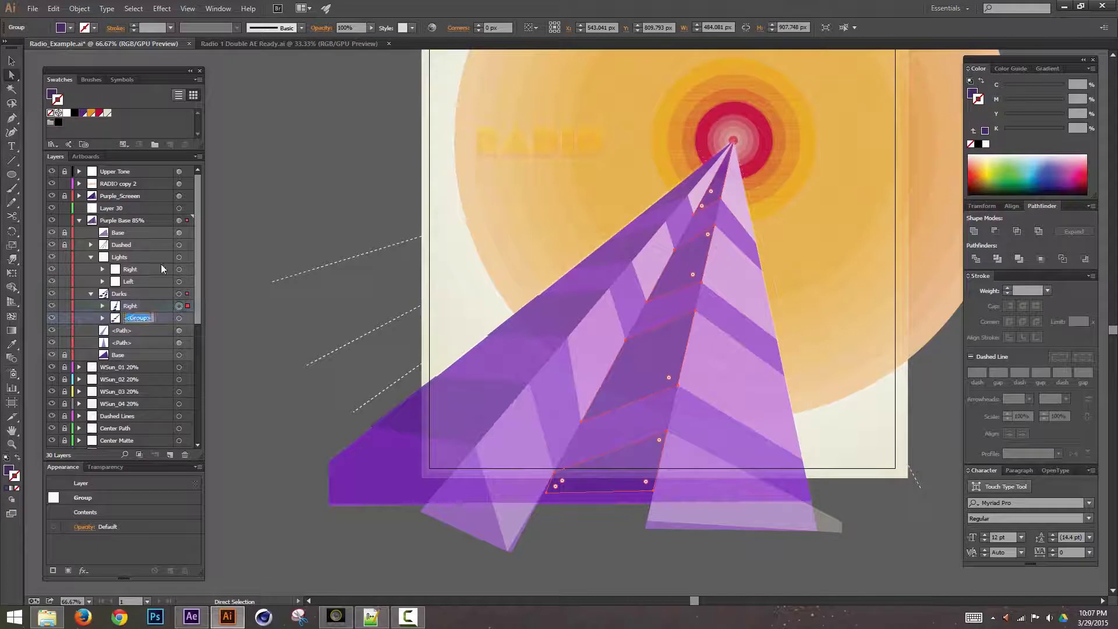
pyautogui.write('Left')
pyautogui.press('Return')
pyautogui.click(103, 306)
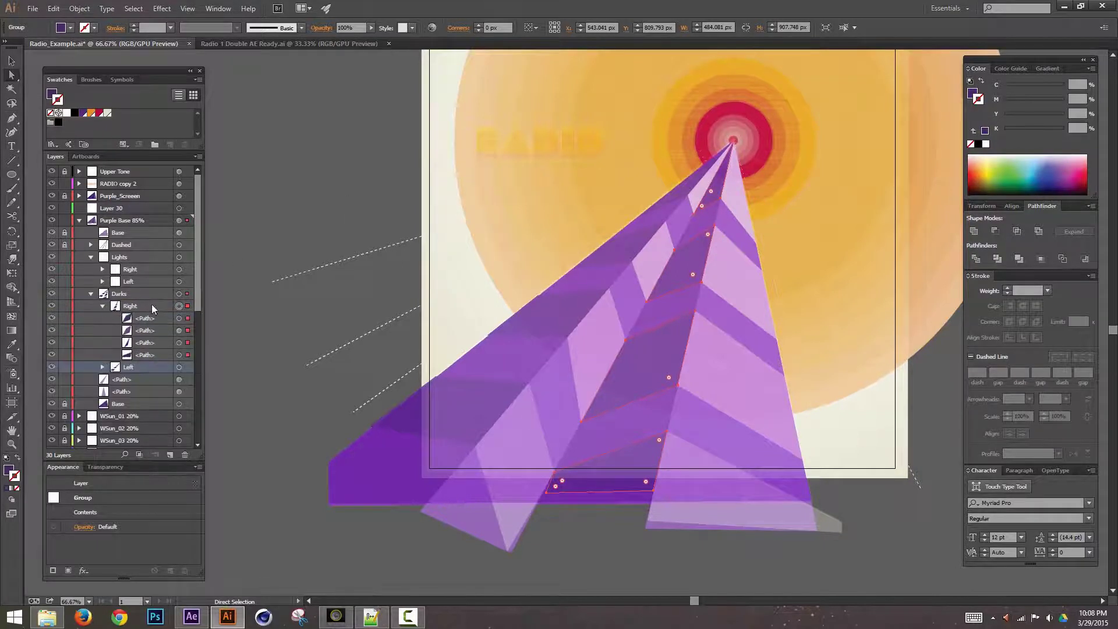
pyautogui.click(103, 307)
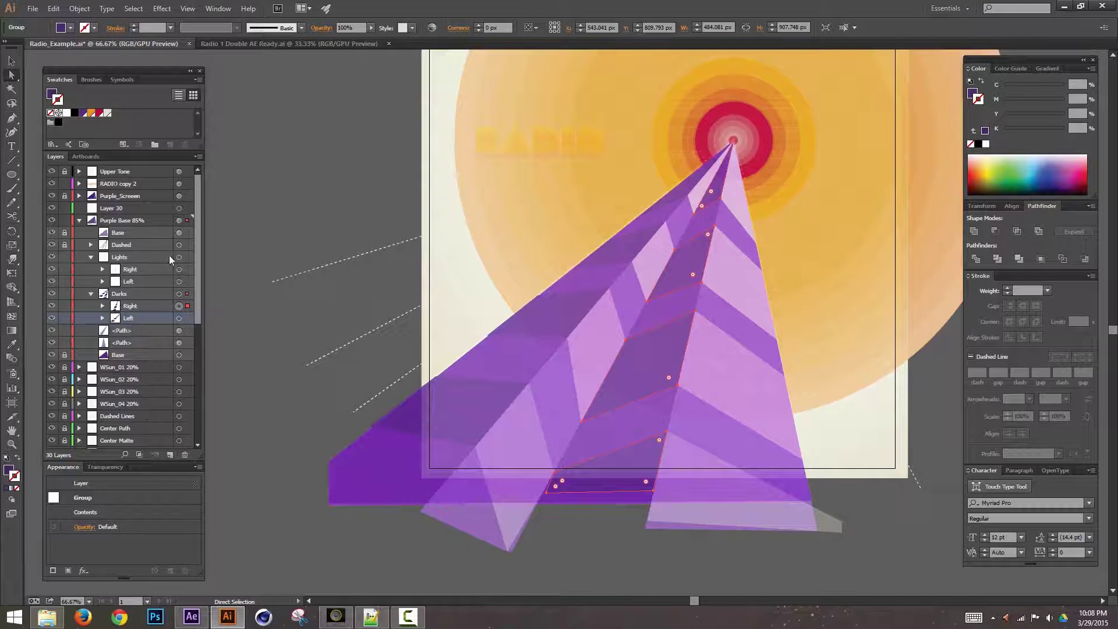
# Create two new layers above Purple Base 85%, move the Darks' Right group into the upper one, and rename that layer Right
pyautogui.click(167, 454)
pyautogui.click(167, 454)
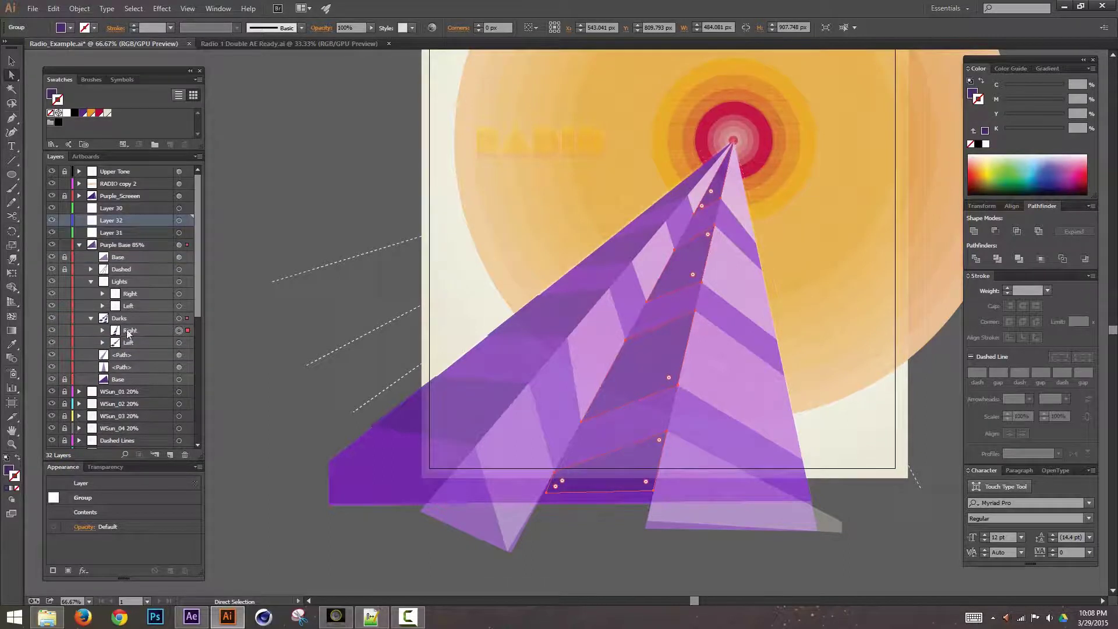
pyautogui.click(128, 332)
pyautogui.moveTo(136, 331); pyautogui.dragTo(121, 221)
pyautogui.doubleClick(116, 220)
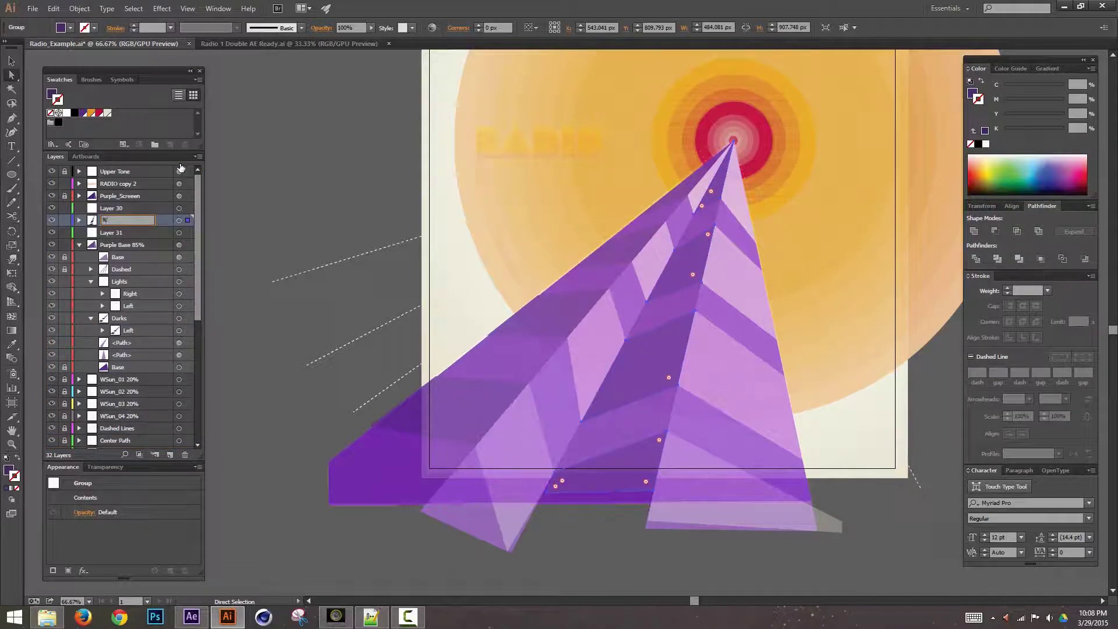
pyautogui.write('Right')
pyautogui.press('Return')
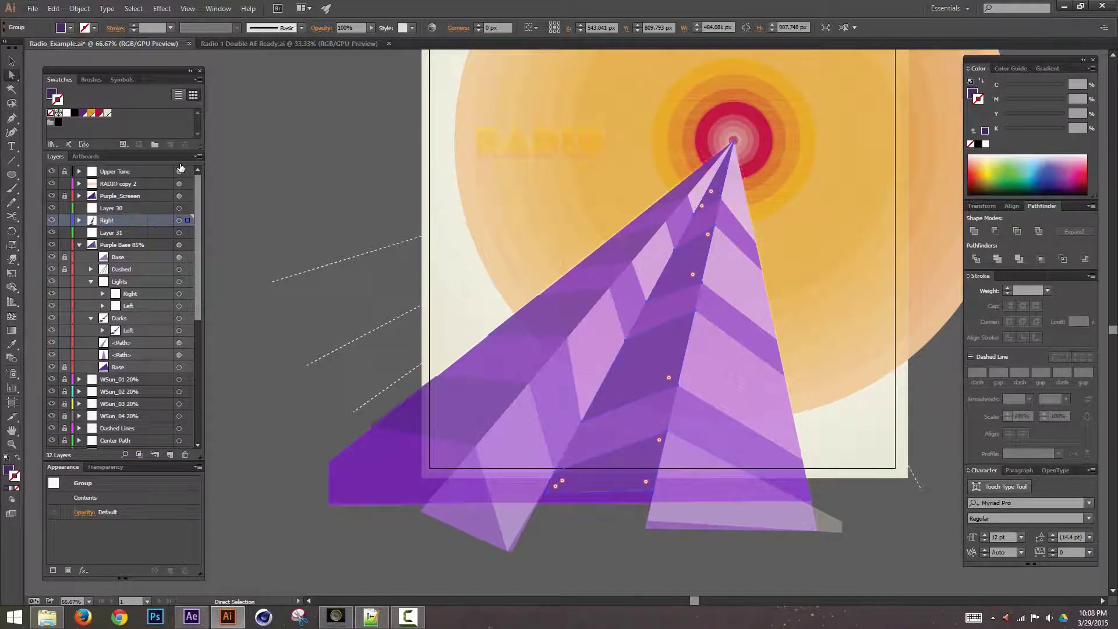
# Move the Darks' Left group into the second new layer and rename that layer Left
pyautogui.click(138, 354)
pyautogui.click(179, 331)
pyautogui.moveTo(128, 333); pyautogui.dragTo(118, 238)
pyautogui.moveTo(118, 300); pyautogui.dragTo(113, 238)
pyautogui.doubleClick(112, 232)
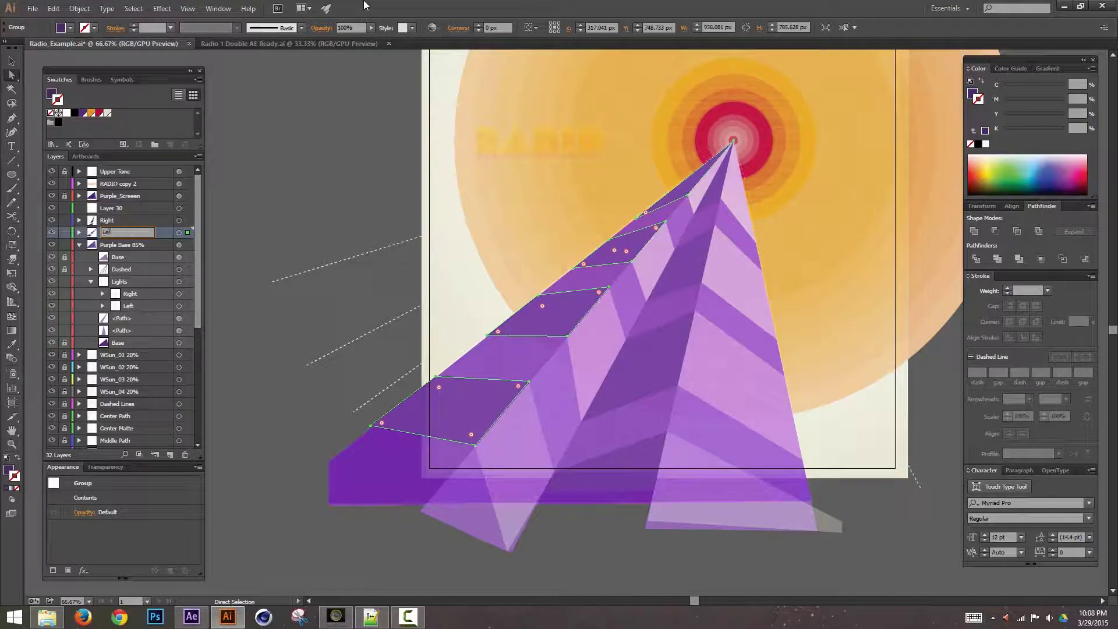
pyautogui.press('Return')
# Ungroup the stripes in the top-level Left and Right layers so their paths sit directly inside each layer
pyautogui.click(80, 233)
pyautogui.hotkey('ctrl', 'shift', 'g')
pyautogui.click(116, 221)
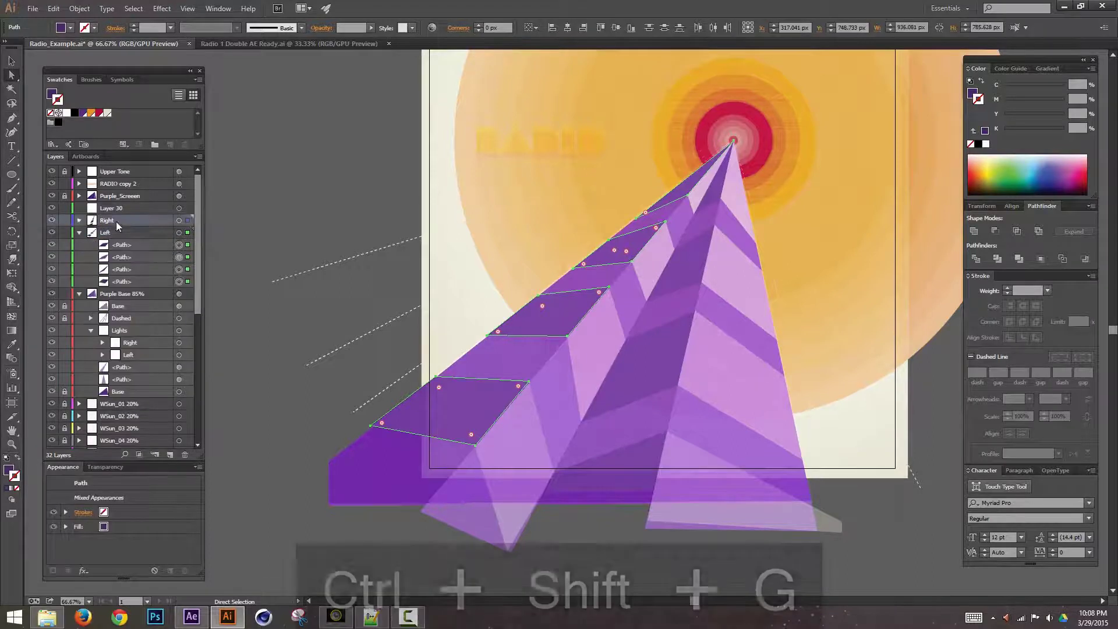
pyautogui.click(80, 220)
pyautogui.click(188, 220)
pyautogui.hotkey('ctrl', 'shift', 'g')
# Release the four paths of the top-level Left layer into separate sublayers
pyautogui.click(187, 281)
pyautogui.click(198, 156)
pyautogui.click(291, 334)
pyautogui.click(127, 281)
pyautogui.click(199, 156)
pyautogui.click(279, 334)
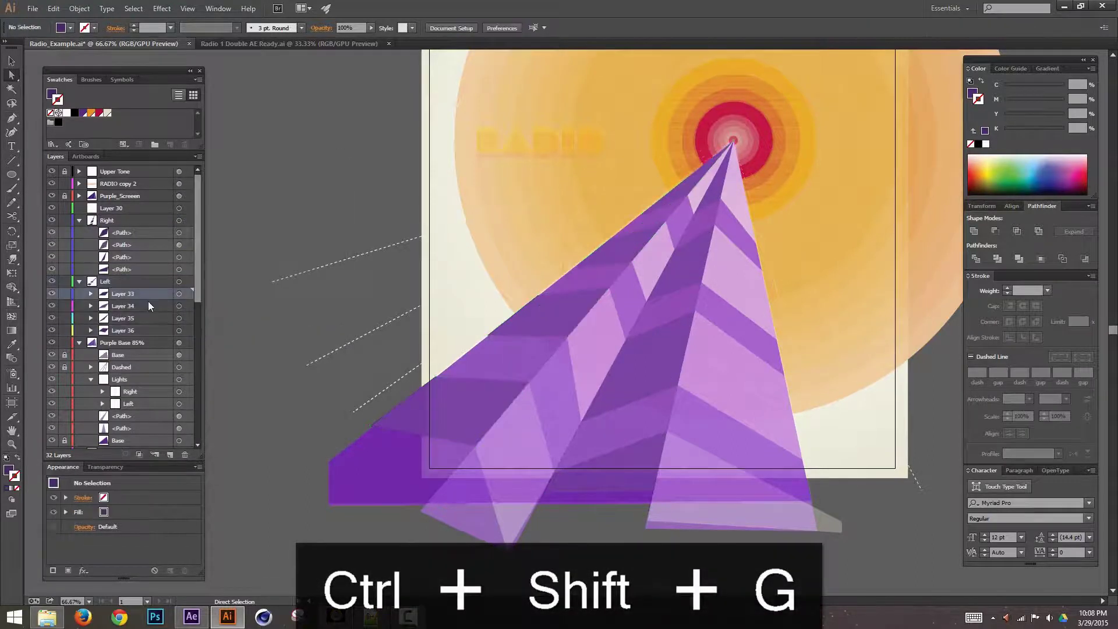
# Target each sublayer of Left to identify its stripe, and move Layer 36 to the top of Left
pyautogui.click(179, 293)
pyautogui.click(179, 307)
pyautogui.click(179, 318)
pyautogui.click(179, 330)
pyautogui.moveTo(139, 331); pyautogui.dragTo(140, 288)
pyautogui.click(179, 331)
# Rename the tip stripe's sublayer in Left as L_Dark_01 and copy the name for reuse
pyautogui.doubleClick(123, 331)
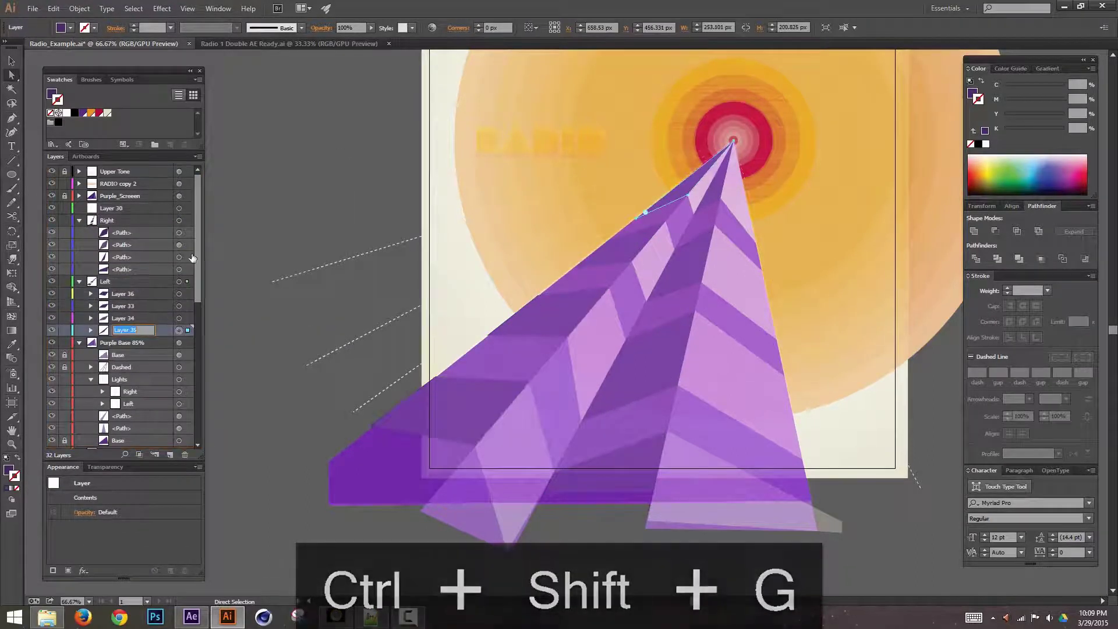
pyautogui.write('Da')
pyautogui.press('BackSpace')
pyautogui.press('BackSpace')
pyautogui.write('L_Dark_01')
pyautogui.hotkey('ctrl', 'a')
pyautogui.hotkey('ctrl', 'c')
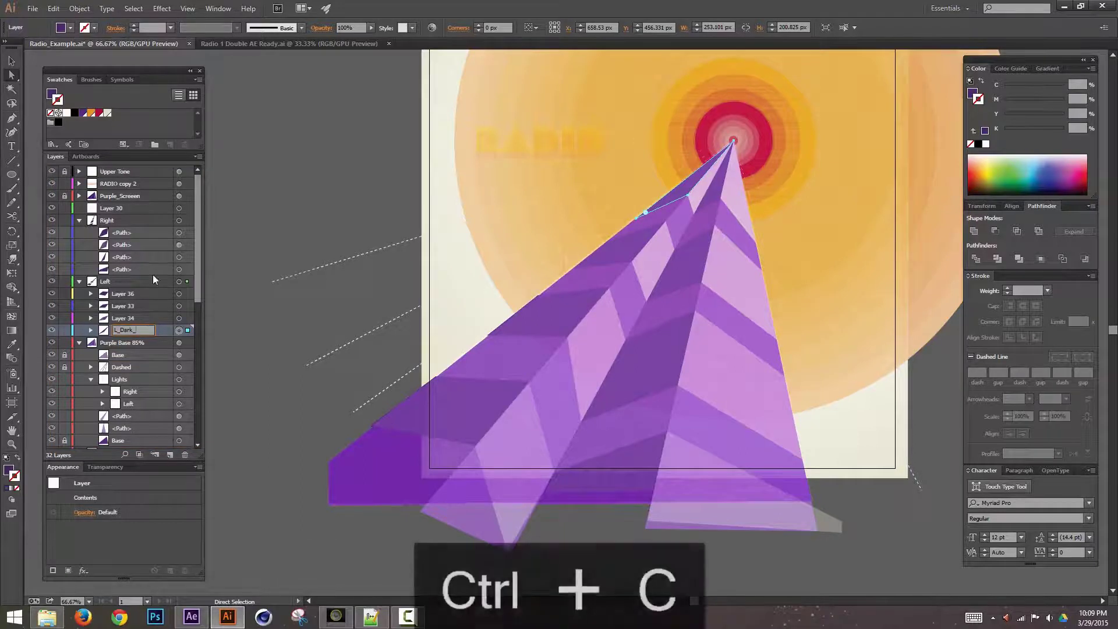
# Rename the remaining Left sublayers L_Dark_02, L_Dark_03 and L_Dark_04, going upward from L_Dark_01
pyautogui.doubleClick(127, 320)
pyautogui.hotkey('ctrl', 'v')
pyautogui.press('BackSpace')
pyautogui.write('2')
pyautogui.doubleClick(123, 306)
pyautogui.hotkey('ctrl', 'v')
pyautogui.press('BackSpace')
pyautogui.write('3')
pyautogui.doubleClick(124, 294)
pyautogui.hotkey('ctrl', 'v')
pyautogui.press('BackSpace')
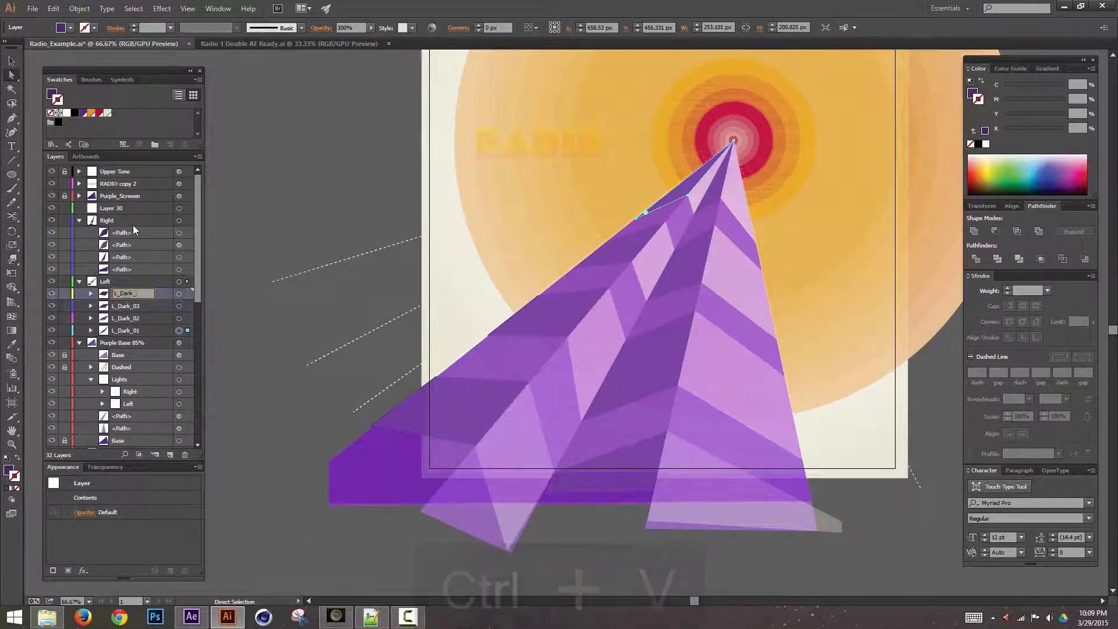
pyautogui.write('4')
# Move all four L_Dark sublayers into the Right layer, below its existing paths
pyautogui.keyDown('shift'); pyautogui.click(179, 294); pyautogui.keyUp('shift')
pyautogui.click(149, 330)
pyautogui.keyDown('shift'); pyautogui.click(146, 293); pyautogui.keyUp('shift')
pyautogui.moveTo(146, 293); pyautogui.dragTo(126, 275)
# Rename the lowest unnamed path in the Right layer, the base stripe, as R_Dark_04
pyautogui.click(179, 269)
pyautogui.doubleClick(125, 269)
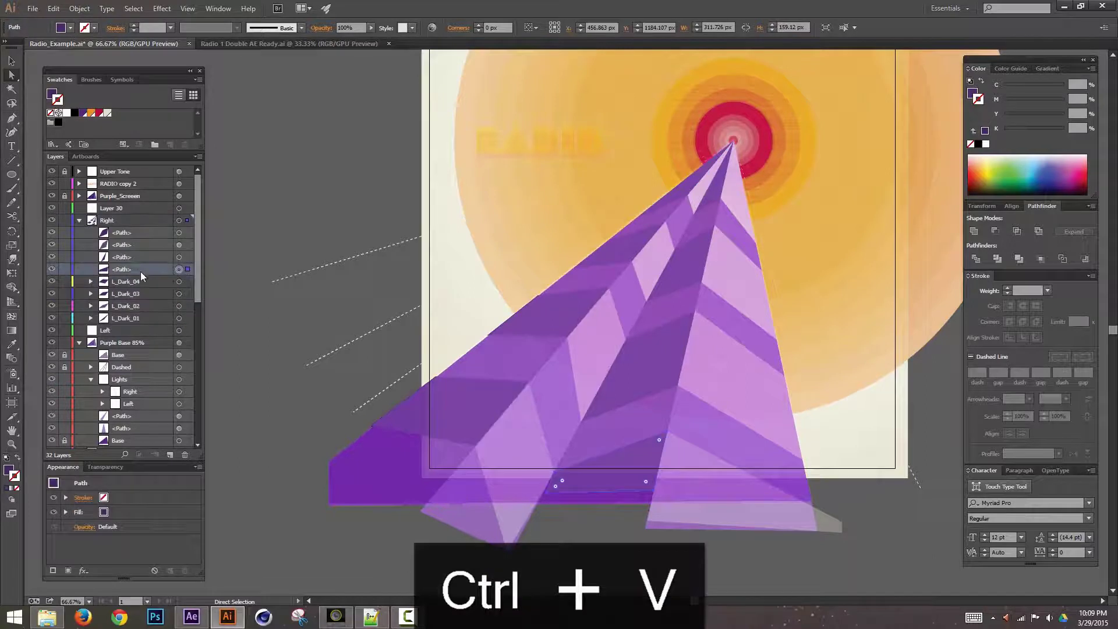
pyautogui.write('R_Dark_04')
pyautogui.press('Return')
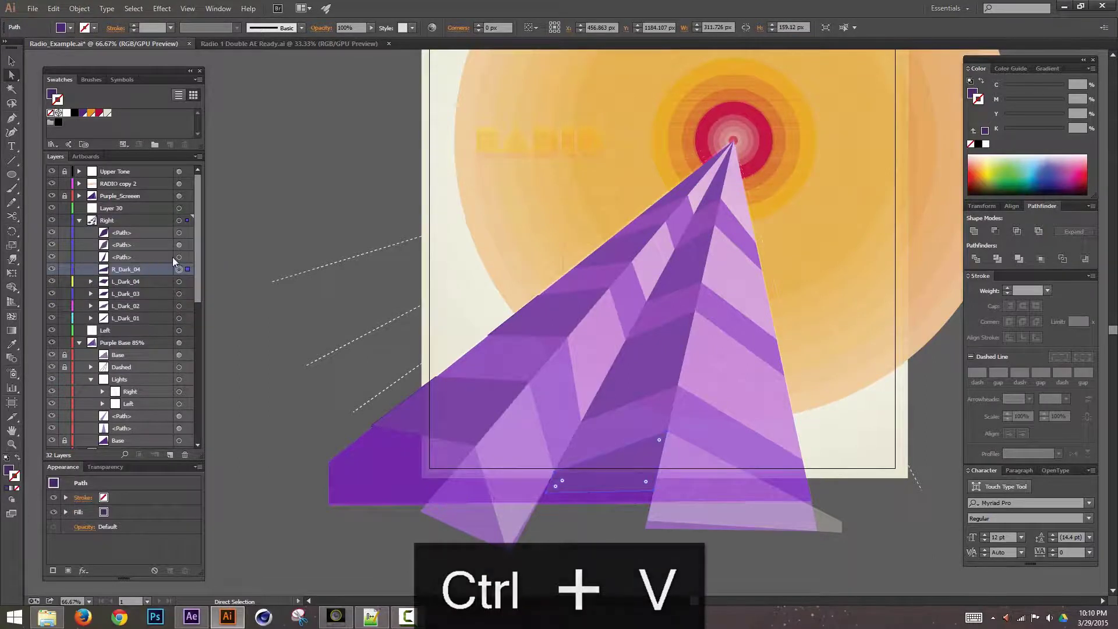
# Move the tip stripe's path to the top of the Right layer and rename it R_Dark_01
pyautogui.click(172, 257)
pyautogui.moveTo(166, 256); pyautogui.dragTo(138, 228)
pyautogui.doubleClick(123, 232)
pyautogui.write('R_Dark_01')
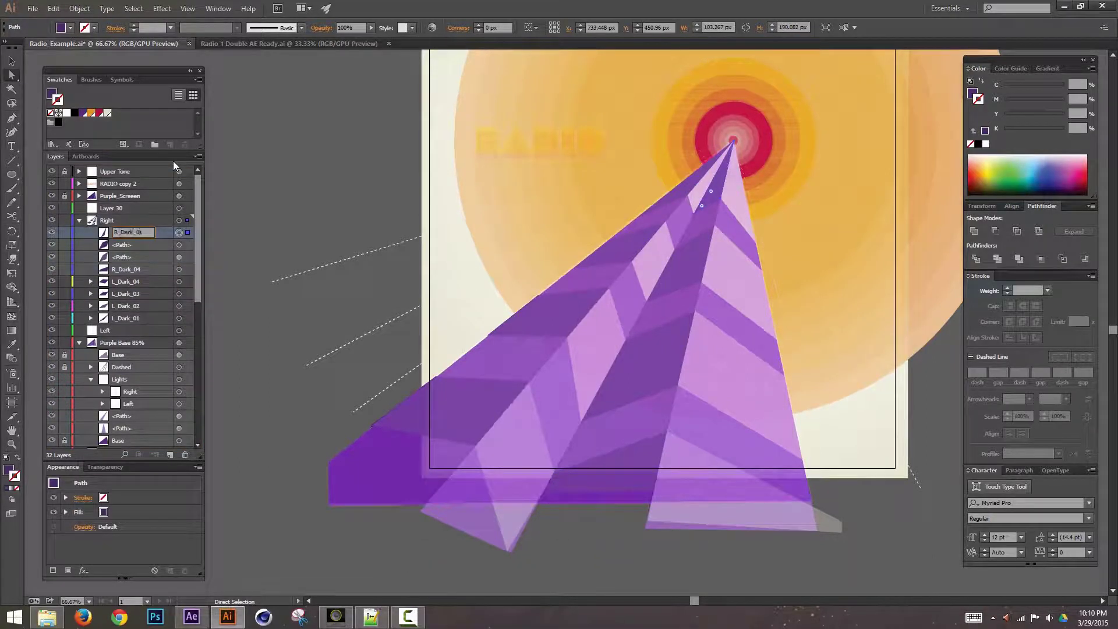
pyautogui.press('Return')
# Rename the two remaining unnamed paths in the Right layer R_Dark_02 and R_Dark_03, checking which stripe each covers
pyautogui.click(179, 244)
pyautogui.doubleClick(123, 244)
pyautogui.write('R_Dark_02')
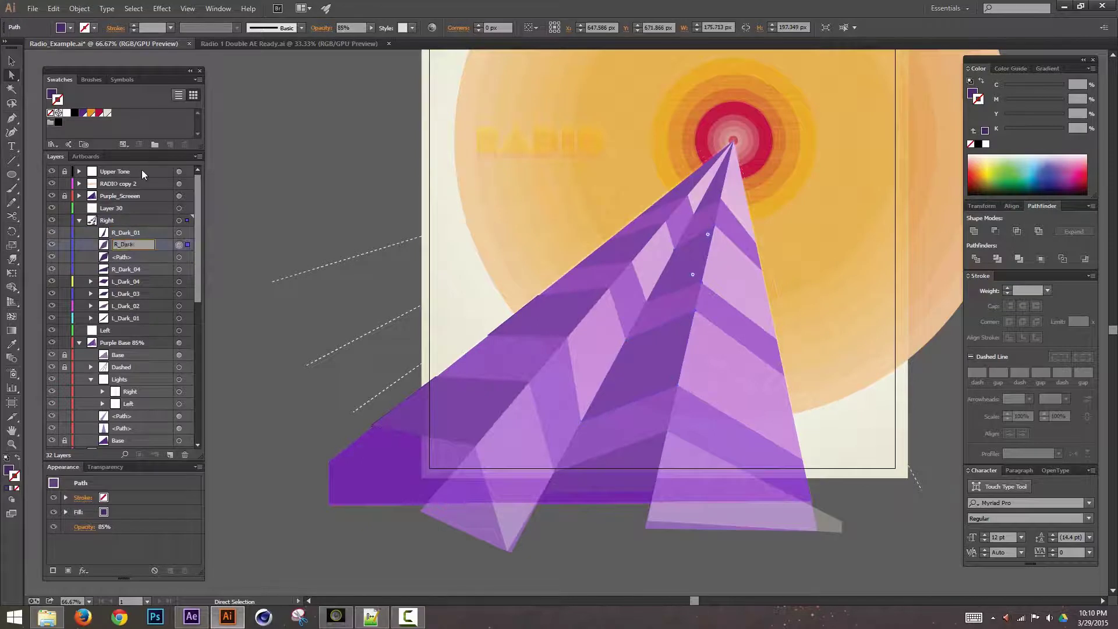
pyautogui.press('Return')
pyautogui.click(179, 257)
pyautogui.doubleClick(123, 256)
pyautogui.write('R_')
pyautogui.press('Return')
pyautogui.click(179, 244)
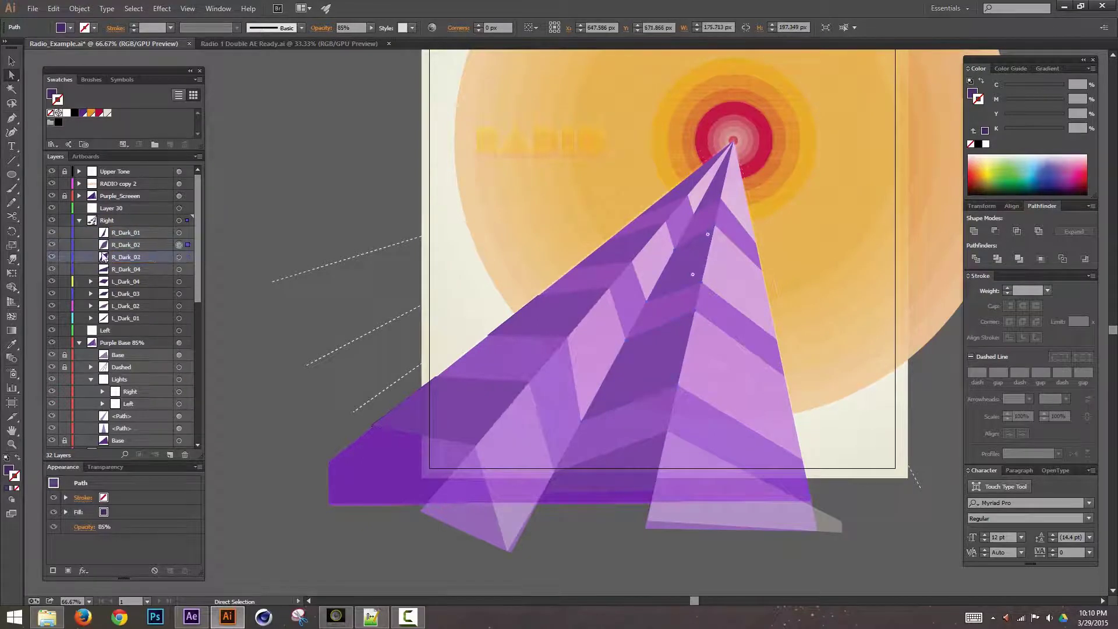
# Try the name R_Dark_02 85% for the second right dark stripe's path
pyautogui.doubleClick(153, 246)
pyautogui.write('85%')
pyautogui.press('Return')
pyautogui.click(178, 269)
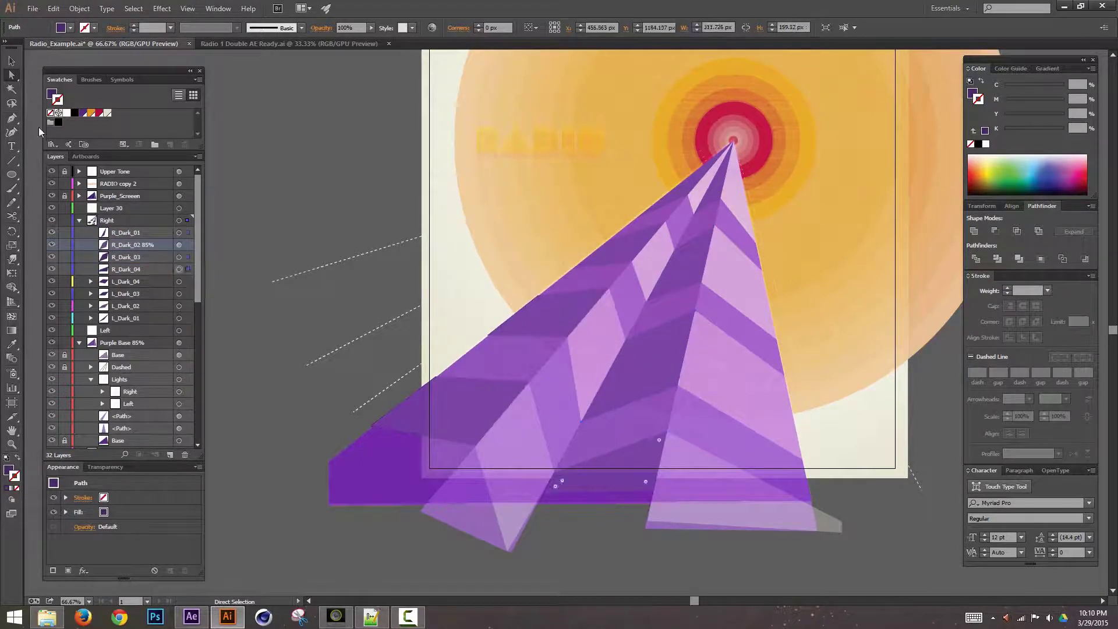
pyautogui.click(179, 233)
pyautogui.click(179, 294)
pyautogui.doubleClick(137, 244)
pyautogui.press('BackSpace')
pyautogui.press('BackSpace')
pyautogui.press('BackSpace')
pyautogui.press('BackSpace')
# Reset the opacity of the R_Dark_02 path to match the other right dark stripes
pyautogui.click(179, 244)
pyautogui.click(84, 526)
pyautogui.moveTo(115, 440); pyautogui.dragTo(150, 427)
pyautogui.click(296, 356)
pyautogui.click(296, 356)
pyautogui.click(179, 220)
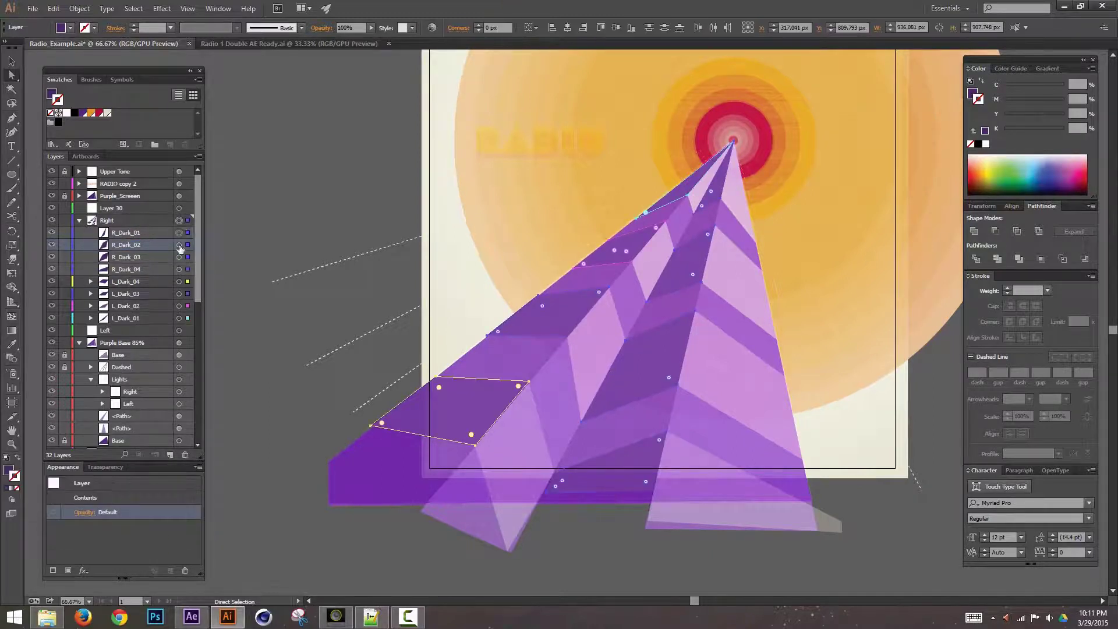
pyautogui.click(178, 269)
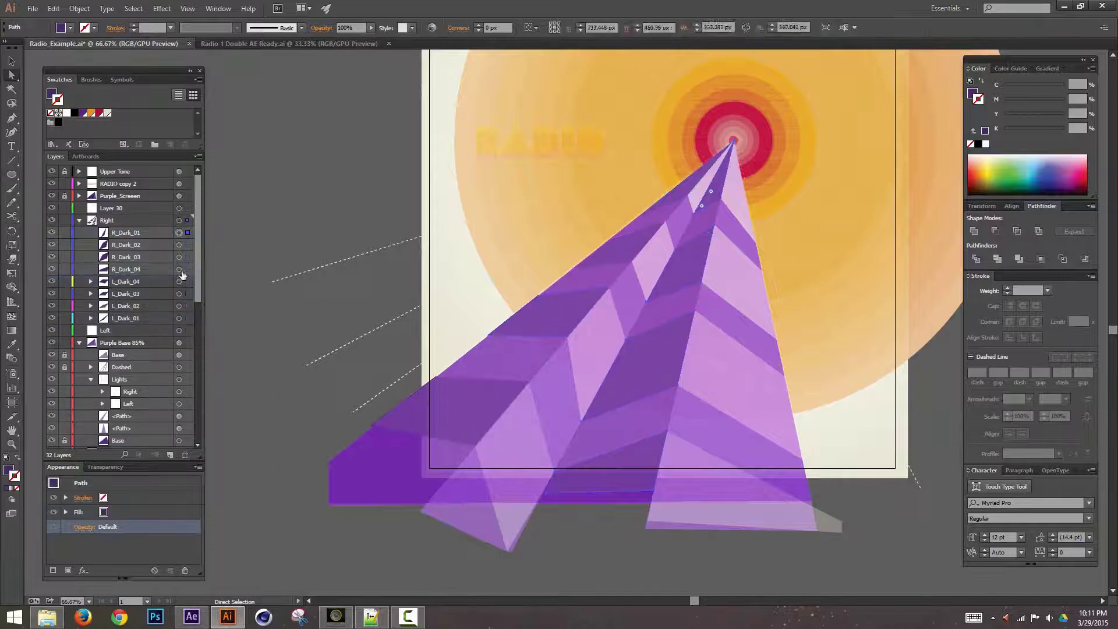
# Move the four L_Dark sublayers out of the Right layer to the top level, directly above it
pyautogui.click(137, 281)
pyautogui.keyDown('shift'); pyautogui.click(137, 318); pyautogui.keyUp('shift')
pyautogui.moveTo(137, 318); pyautogui.dragTo(137, 214)
# Release the Right layer's dark stripe paths to separate sublayers in sequence
pyautogui.click(140, 269)
pyautogui.click(198, 156)
pyautogui.click(293, 335)
# Rename the two lowest sublayers of the Right layer R_Dark_04 and R_Dark_03, matching the paths they contain
pyautogui.click(91, 318)
pyautogui.doubleClick(144, 330)
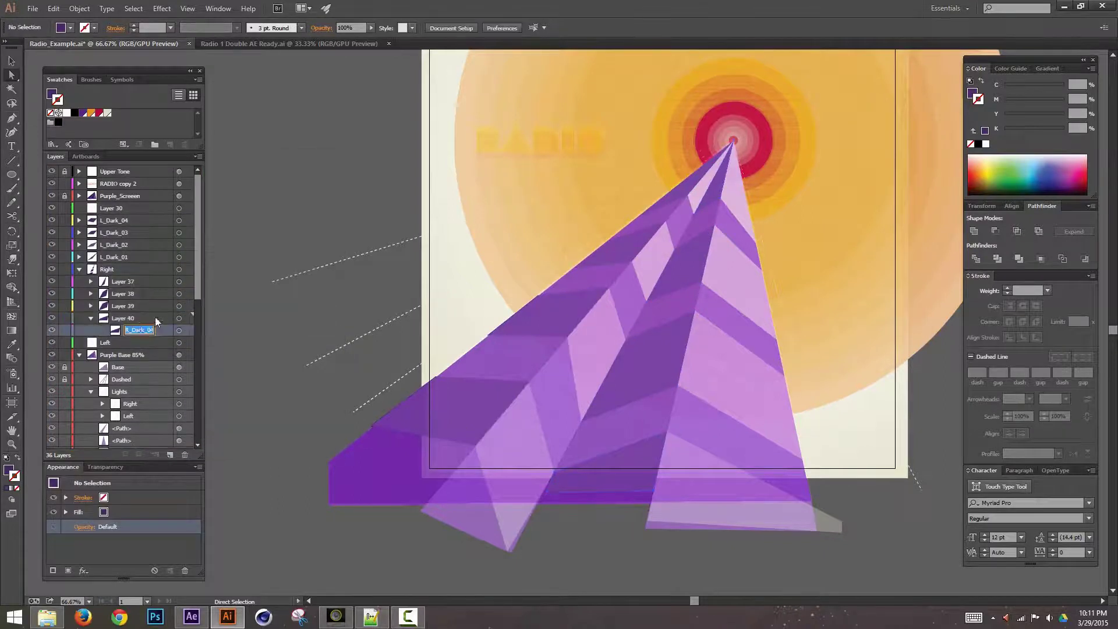
pyautogui.hotkey('ctrl', 'c')
pyautogui.doubleClick(125, 318)
pyautogui.hotkey('ctrl', 'v')
pyautogui.click(90, 307)
pyautogui.doubleClick(146, 318)
pyautogui.hotkey('ctrl', 'z')
pyautogui.hotkey('ctrl', 'c')
pyautogui.doubleClick(125, 306)
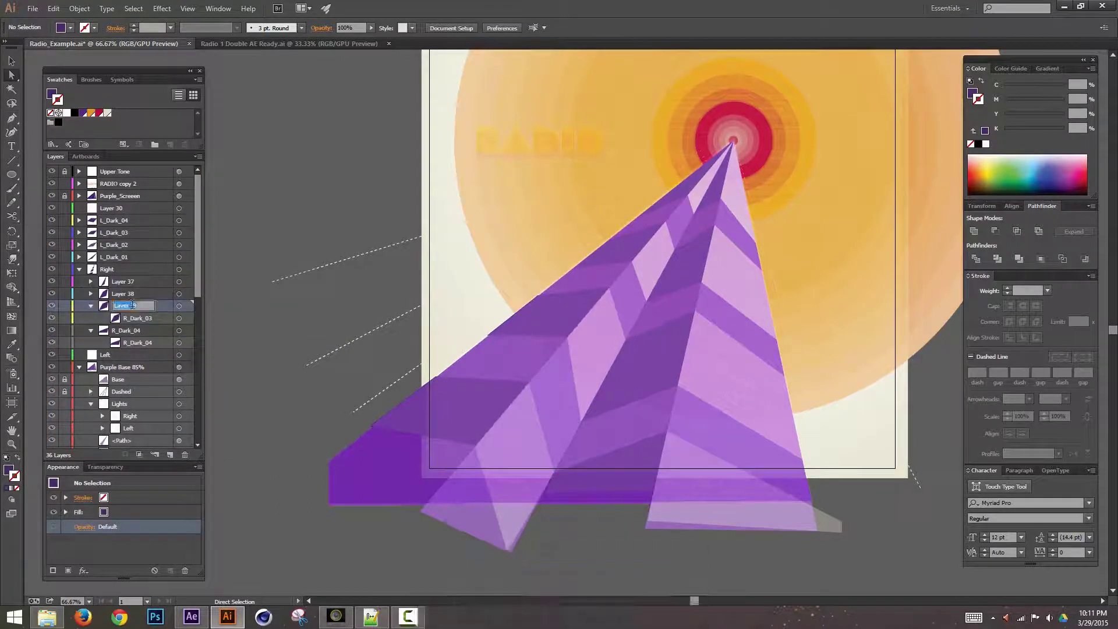
pyautogui.hotkey('ctrl', 'v')
# Rename Layer 38 and Layer 37 in the Right layer R_Dark_02 and R_Dark_01, matching their paths
pyautogui.click(91, 294)
pyautogui.doubleClick(143, 306)
pyautogui.hotkey('ctrl', 'c')
pyautogui.doubleClick(125, 293)
pyautogui.hotkey('ctrl', 'v')
# Move the four R_Dark sublayers out of the Right layer to the top level, and move the emptied layer into Purple Base 85%
pyautogui.click(126, 281)
pyautogui.keyDown('shift'); pyautogui.click(126, 355); pyautogui.keyUp('shift')
pyautogui.moveTo(126, 354); pyautogui.dragTo(125, 262)
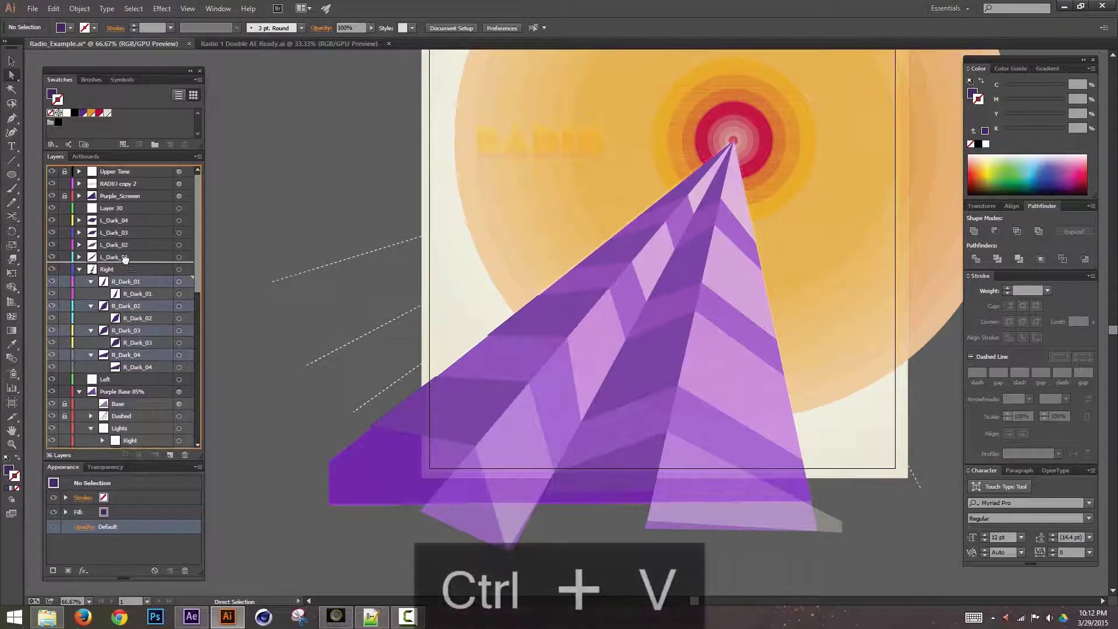
pyautogui.click(78, 269)
pyautogui.click(78, 282)
pyautogui.click(78, 294)
pyautogui.click(79, 306)
pyautogui.moveTo(108, 318); pyautogui.dragTo(122, 436)
# Reorder the light stripe paths in the Right sublayer of Lights so the tip stripe comes first
pyautogui.click(186, 344)
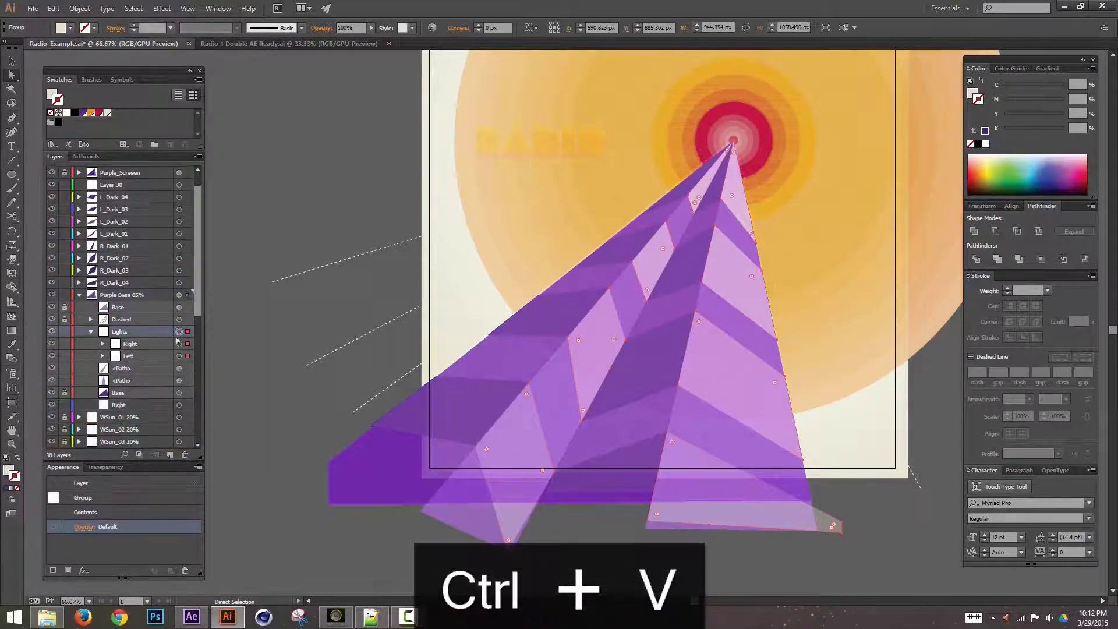
pyautogui.click(102, 343)
pyautogui.click(186, 355)
pyautogui.click(186, 368)
pyautogui.click(186, 391)
pyautogui.moveTo(153, 392); pyautogui.dragTo(154, 350)
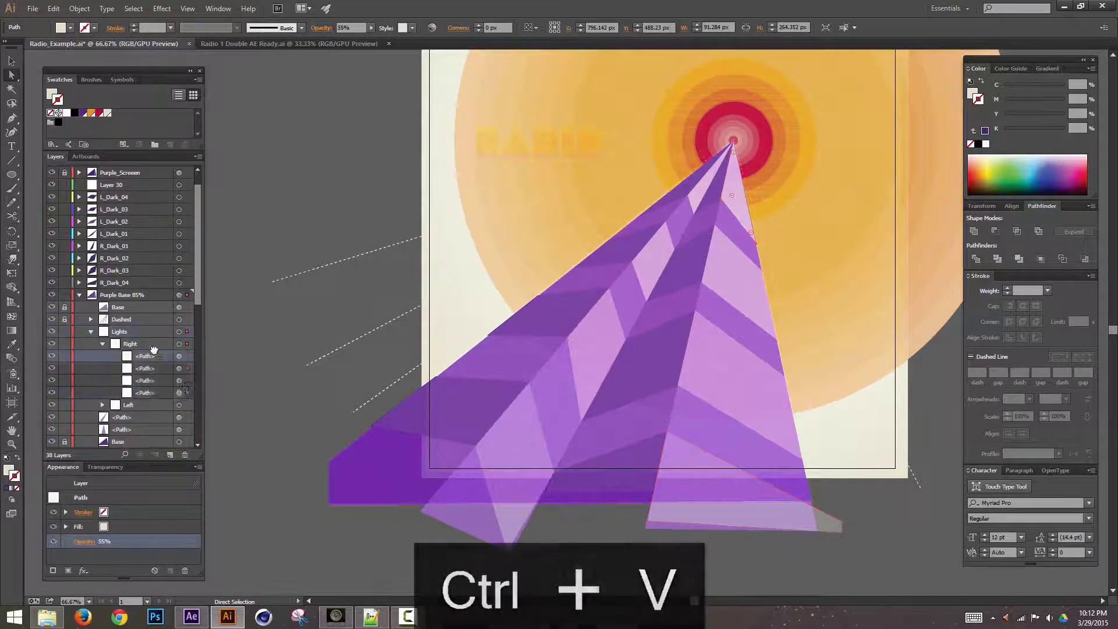
pyautogui.click(179, 393)
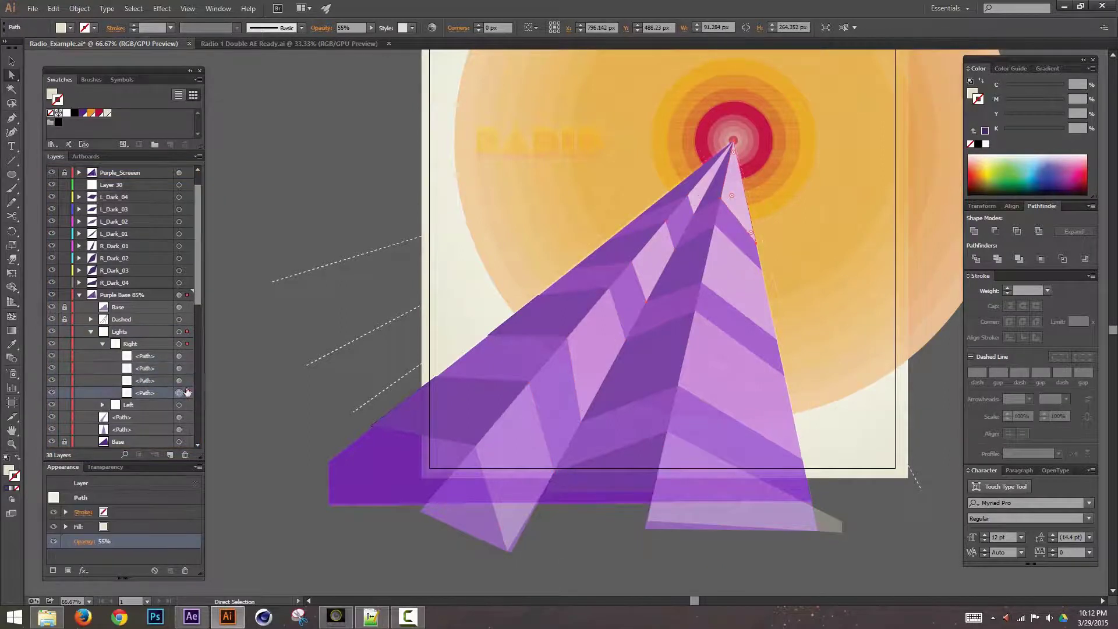
pyautogui.moveTo(158, 392)
pyautogui.mouseDown()
pyautogui.moveTo(156, 350)
pyautogui.moveTo(160, 398)
pyautogui.mouseUp()
pyautogui.click(187, 368)
pyautogui.click(186, 356)
# Rename the tip stripe's path in the Right lights R_Light_01 and copy that name
pyautogui.doubleClick(144, 355)
pyautogui.write('R')
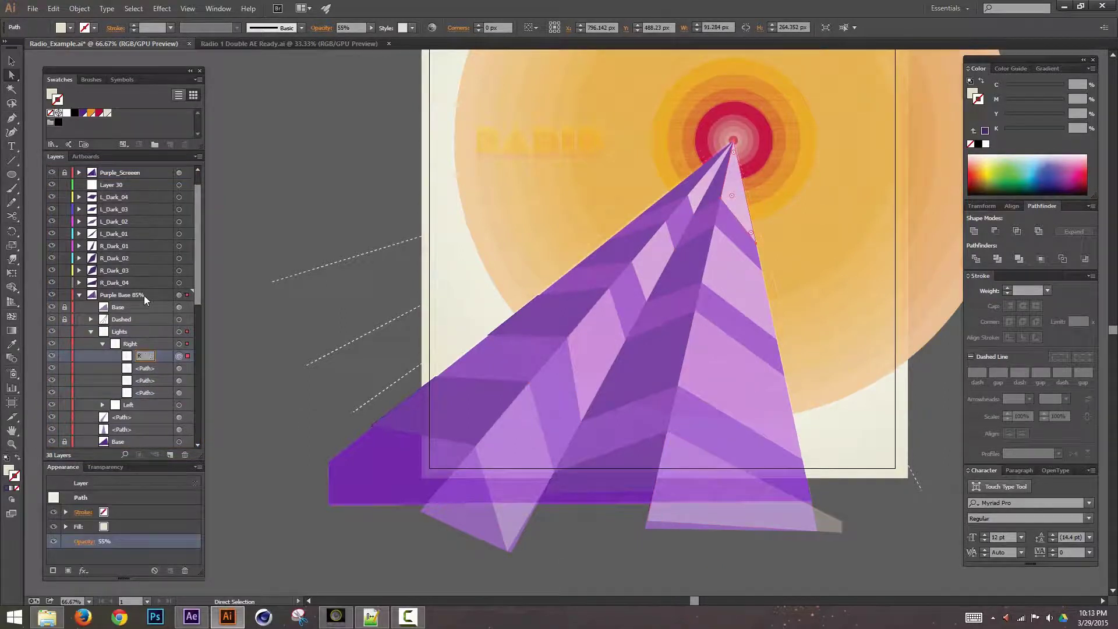
pyautogui.write('_Light_01')
pyautogui.press('Return')
pyautogui.doubleClick(147, 356)
pyautogui.hotkey('ctrl', 'c')
# Move the light stripes into a new layer above Purple Base 85% and ungroup them
pyautogui.click(169, 454)
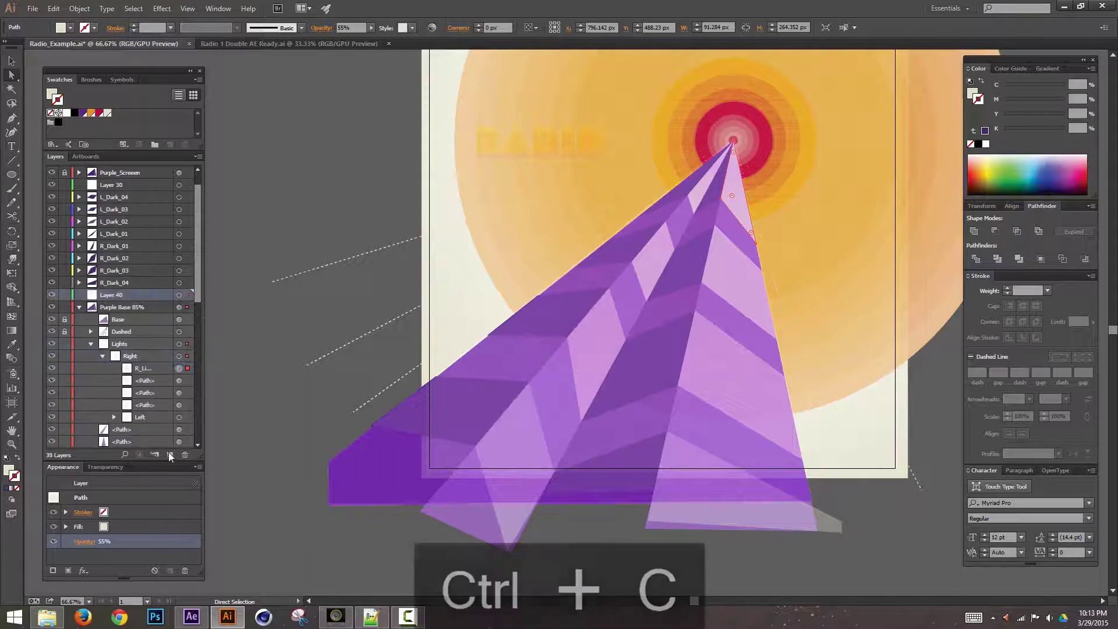
pyautogui.moveTo(146, 357); pyautogui.dragTo(124, 294)
pyautogui.click(179, 295)
pyautogui.click(79, 295)
pyautogui.hotkey('ctrl', 'shift', 'g')
pyautogui.click(138, 272)
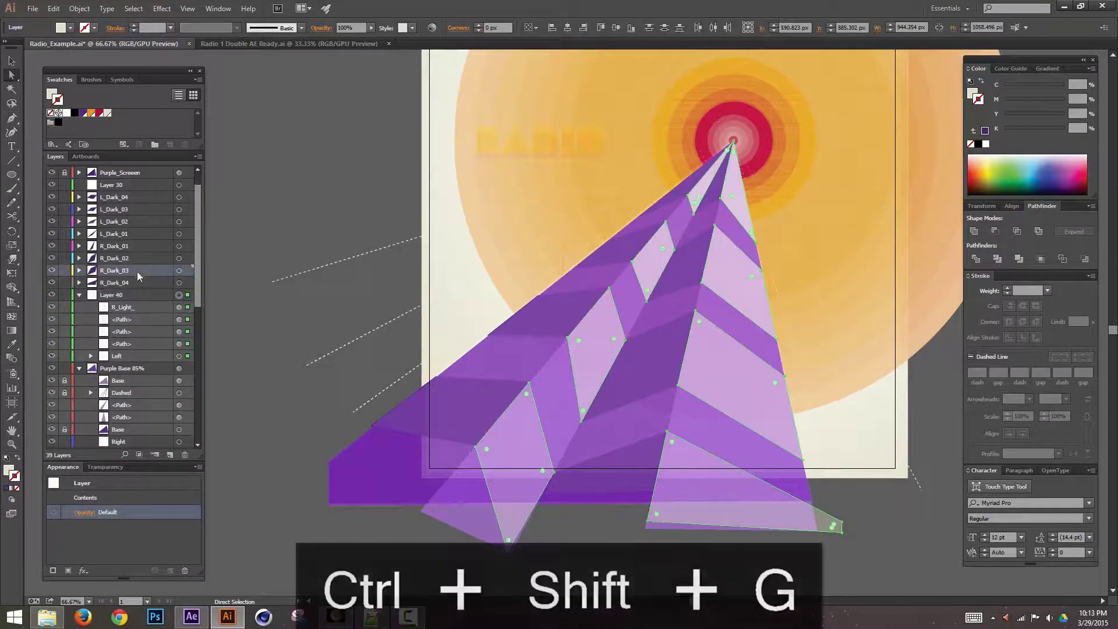
# Move the Left light stripes out of Layer 40 into a new top-level layer named Left
pyautogui.click(91, 356)
pyautogui.click(169, 454)
pyautogui.moveTo(133, 368); pyautogui.dragTo(121, 294)
pyautogui.doubleClick(113, 295)
pyautogui.write('Left')
# Release the right light stripe paths in Layer 40 to separate sublayers in sequence
pyautogui.click(125, 306)
pyautogui.click(198, 156)
pyautogui.click(250, 330)
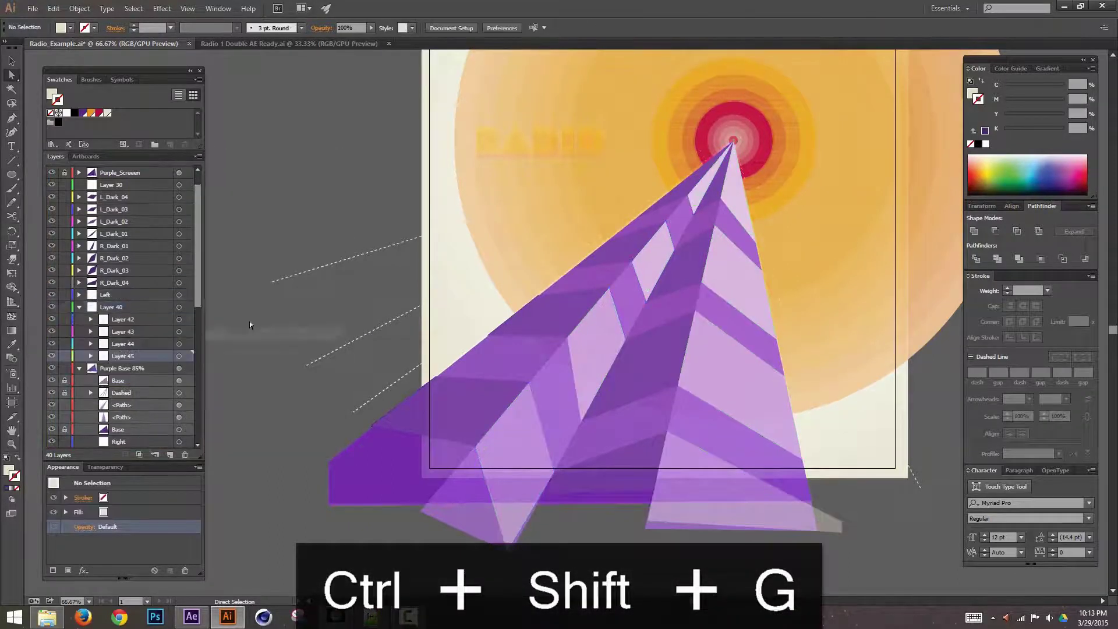
# Try to release the Left layer's still-grouped light stripes to layers in sequence
pyautogui.click(80, 295)
pyautogui.click(179, 294)
pyautogui.click(198, 156)
pyautogui.click(256, 332)
pyautogui.click(91, 306)
pyautogui.click(130, 321)
pyautogui.hotkey('ctrl', 'z')
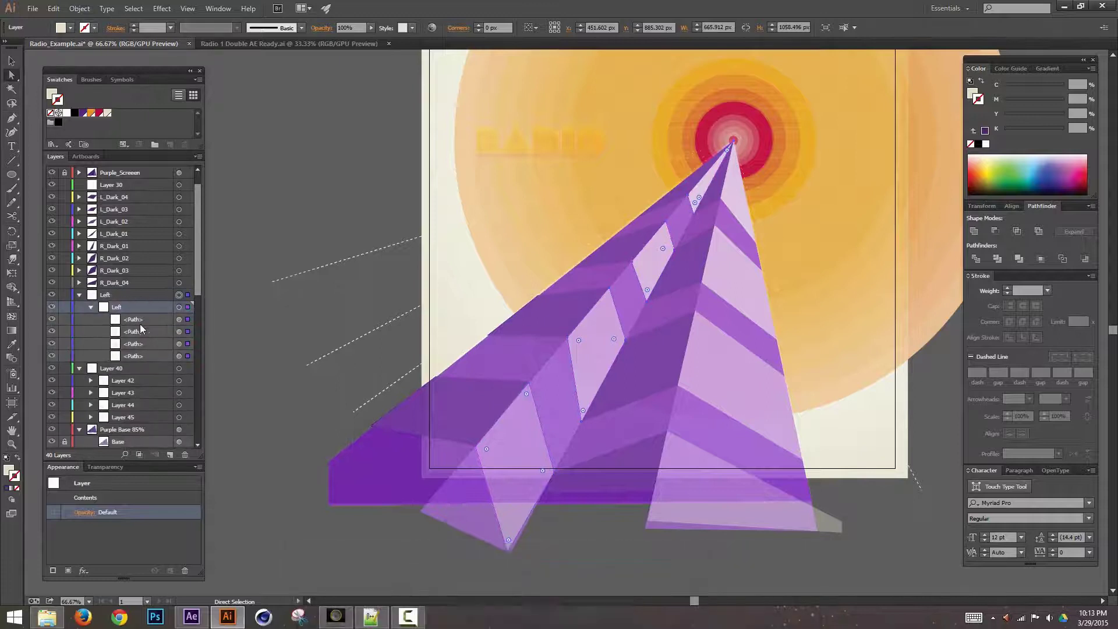
# Ungroup the Left light stripes and release them to separate sublayers, with the tip stripe's sublayer moved to the top
pyautogui.hotkey('ctrl', 'shift', 'g')
pyautogui.click(198, 157)
pyautogui.click(273, 292)
pyautogui.click(179, 321)
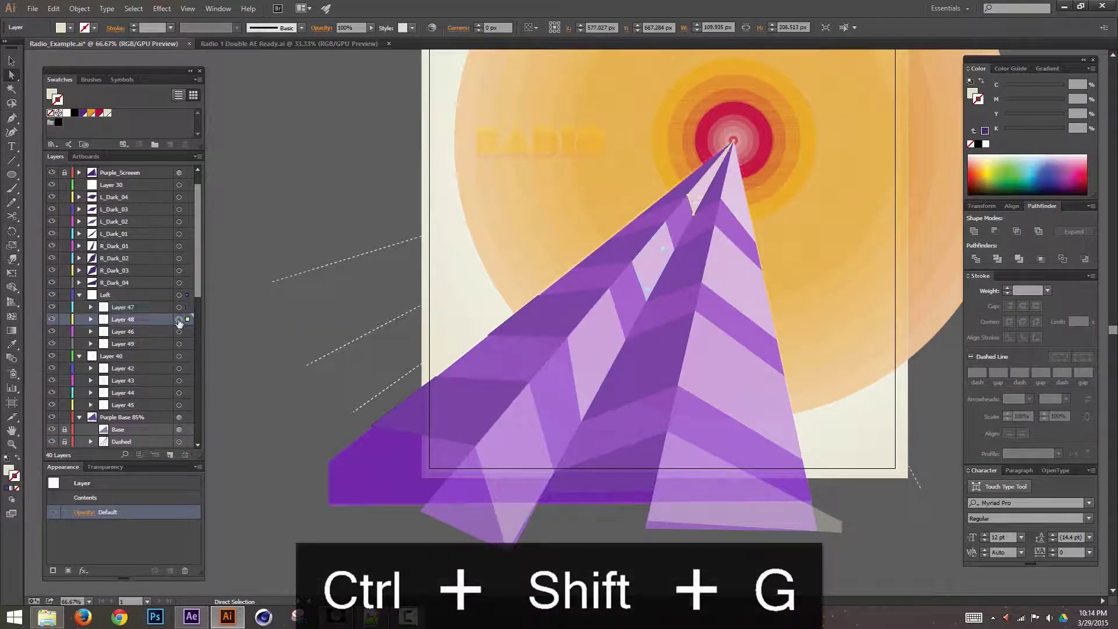
pyautogui.moveTo(123, 320); pyautogui.dragTo(139, 304)
# Rename the four sublayers of Layer 40 R_Light_01 through R_Light_04, in order from the top
pyautogui.click(179, 368)
pyautogui.doubleClick(123, 368)
pyautogui.hotkey('ctrl', 'v')
pyautogui.press('Return')
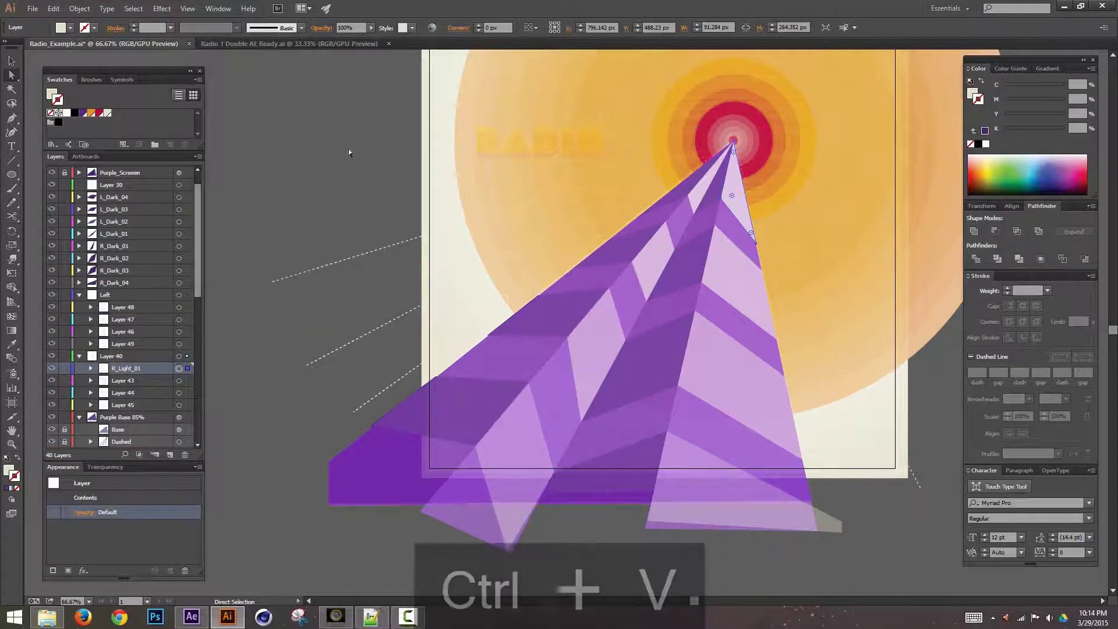
pyautogui.doubleClick(122, 381)
pyautogui.hotkey('ctrl', 'v')
pyautogui.write('2')
pyautogui.doubleClick(122, 392)
pyautogui.hotkey('ctrl', 'v')
pyautogui.doubleClick(123, 404)
pyautogui.hotkey('ctrl', 'v')
# Rename the tip stripe's sublayer at the top of the Left layer L_Light_01
pyautogui.click(179, 307)
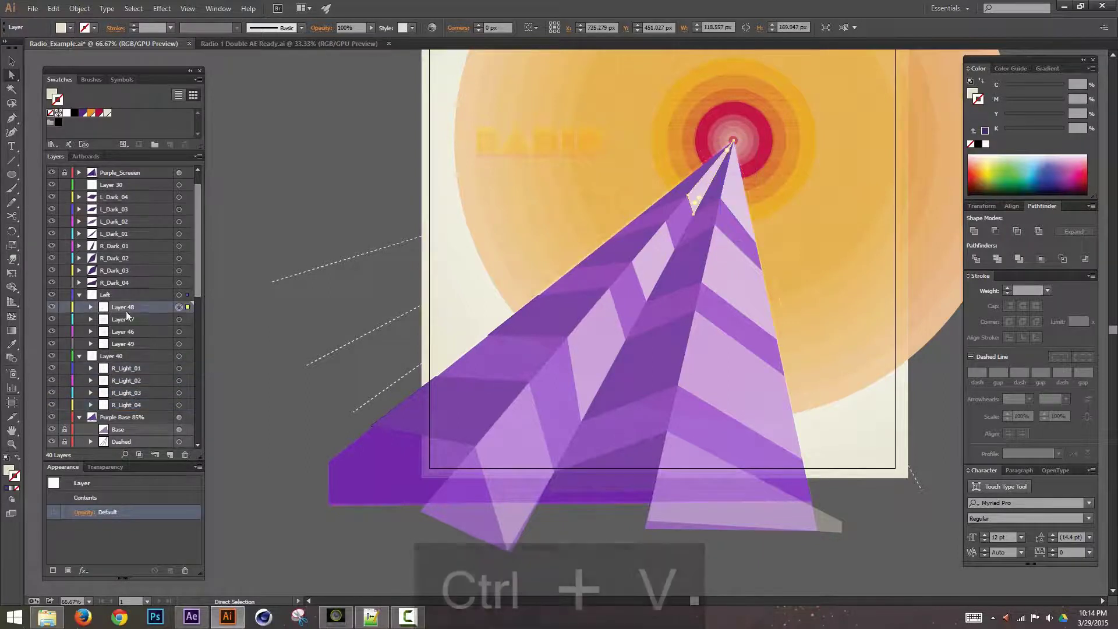
pyautogui.doubleClick(125, 308)
pyautogui.hotkey('ctrl', 'v')
pyautogui.write('1')
pyautogui.press('Home')
pyautogui.press('Delete')
pyautogui.write('L')
pyautogui.press('Return')
# Rename the remaining three sublayers of the Left layer L_Light_02, L_Light_03 and L_Light_04, reusing the copied name
pyautogui.doubleClick(134, 307)
pyautogui.moveTo(138, 307); pyautogui.dragTo(14, 196)
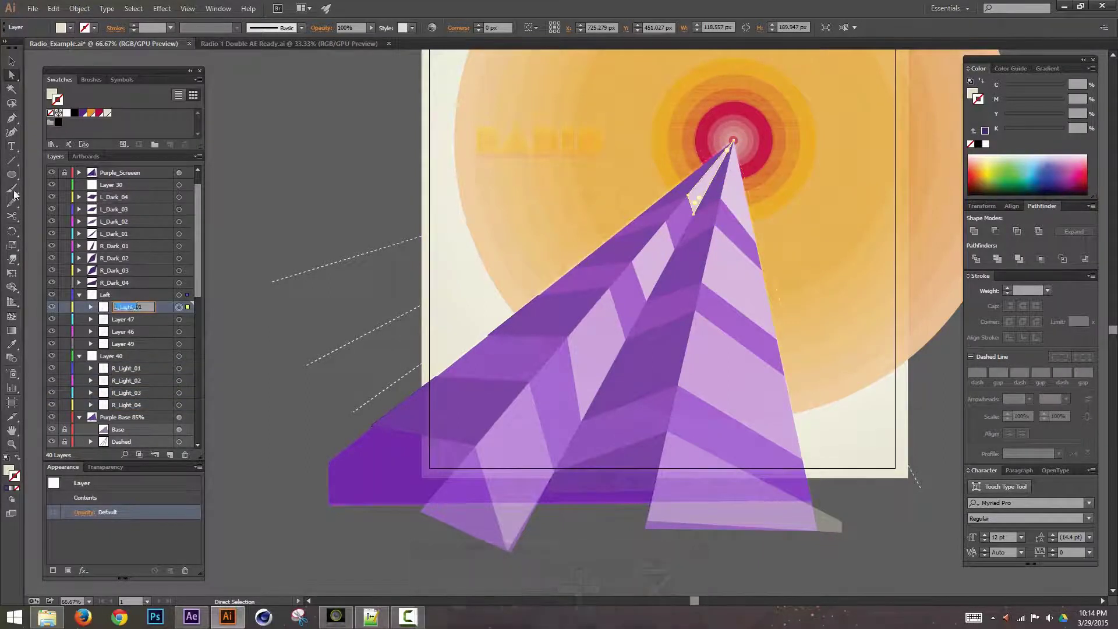
pyautogui.hotkey('ctrl', 'z')
pyautogui.doubleClick(138, 307)
pyautogui.moveTo(138, 307); pyautogui.dragTo(117, 290)
pyautogui.hotkey('ctrl', 'c')
pyautogui.doubleClick(123, 319)
pyautogui.hotkey('ctrl', 'v')
pyautogui.write('2')
pyautogui.doubleClick(124, 331)
pyautogui.doubleClick(123, 344)
pyautogui.hotkey('ctrl', 'v')
pyautogui.write('4')
# Move the L_Light and R_Light sublayers to the top level above Purple Base 85% and delete their emptied parent layers
pyautogui.click(106, 343)
pyautogui.click(184, 454)
pyautogui.moveTo(126, 356); pyautogui.dragTo(116, 339)
pyautogui.moveTo(200, 240); pyautogui.dragTo(209, 201)
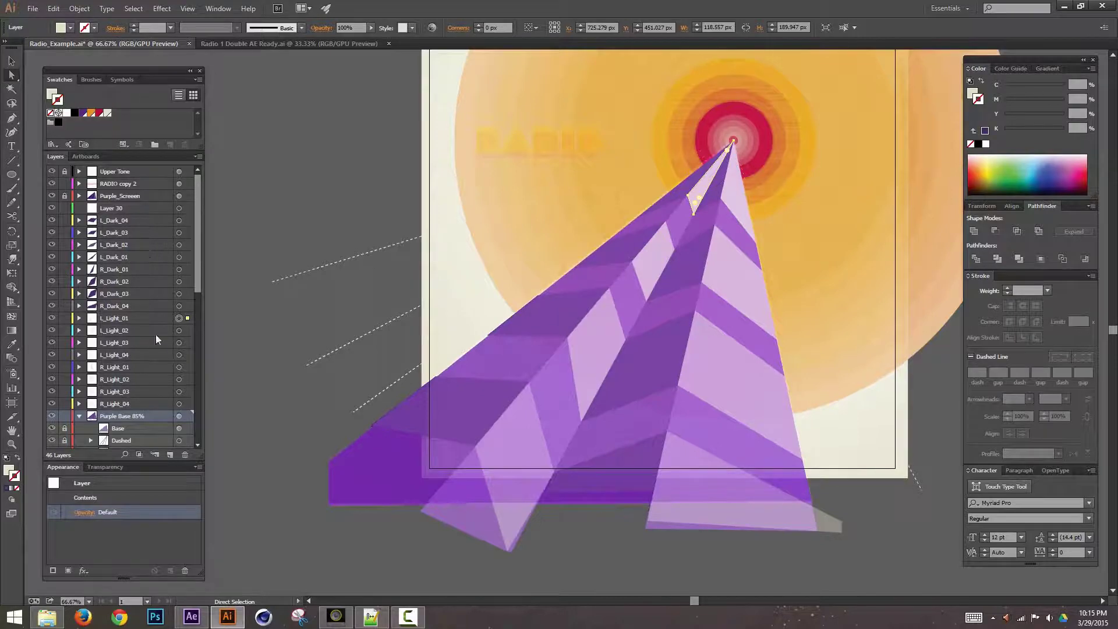
# Switch to After Effects and view the RadioFinal composition at 0:00:00:05, after a look at Radio 1 Double AE Ready
pyautogui.click(192, 617)
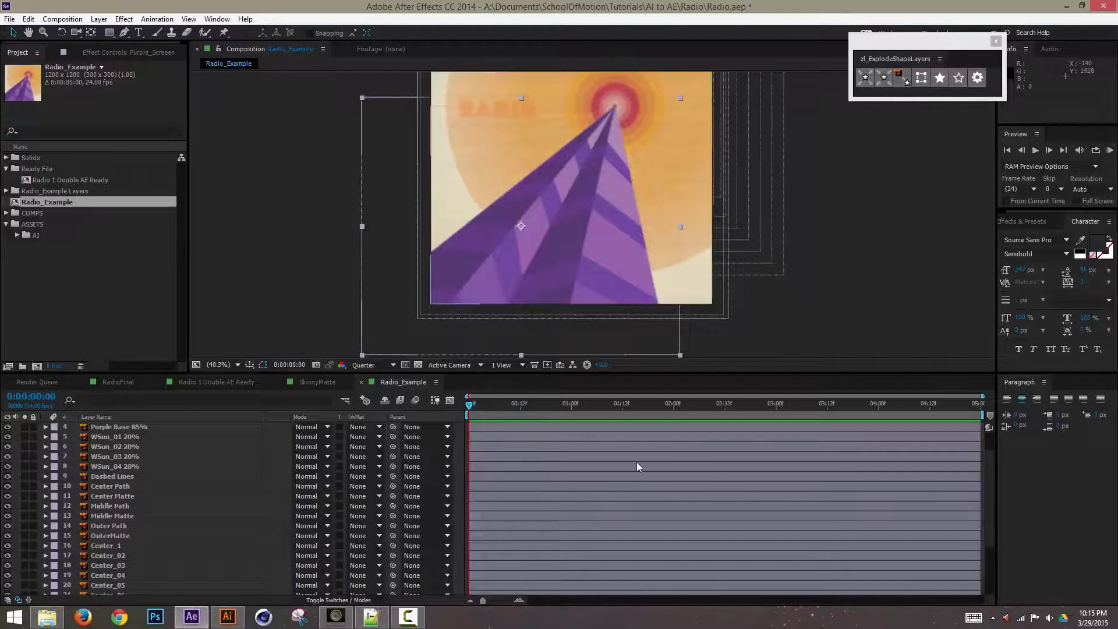
pyautogui.click(219, 382)
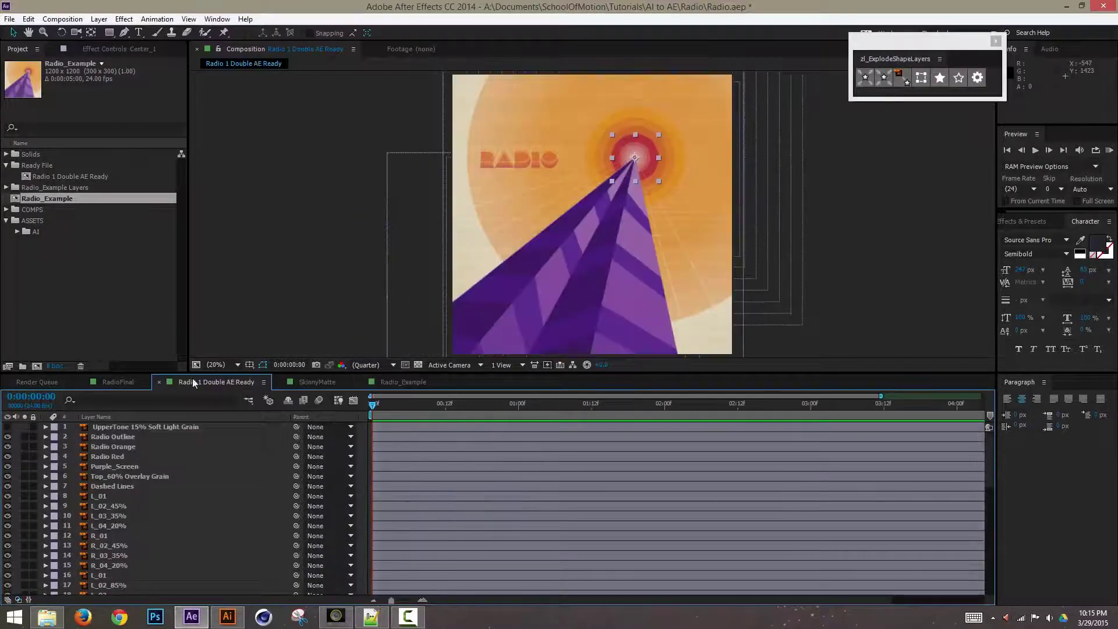
pyautogui.click(132, 383)
pyautogui.click(197, 384)
pyautogui.click(113, 385)
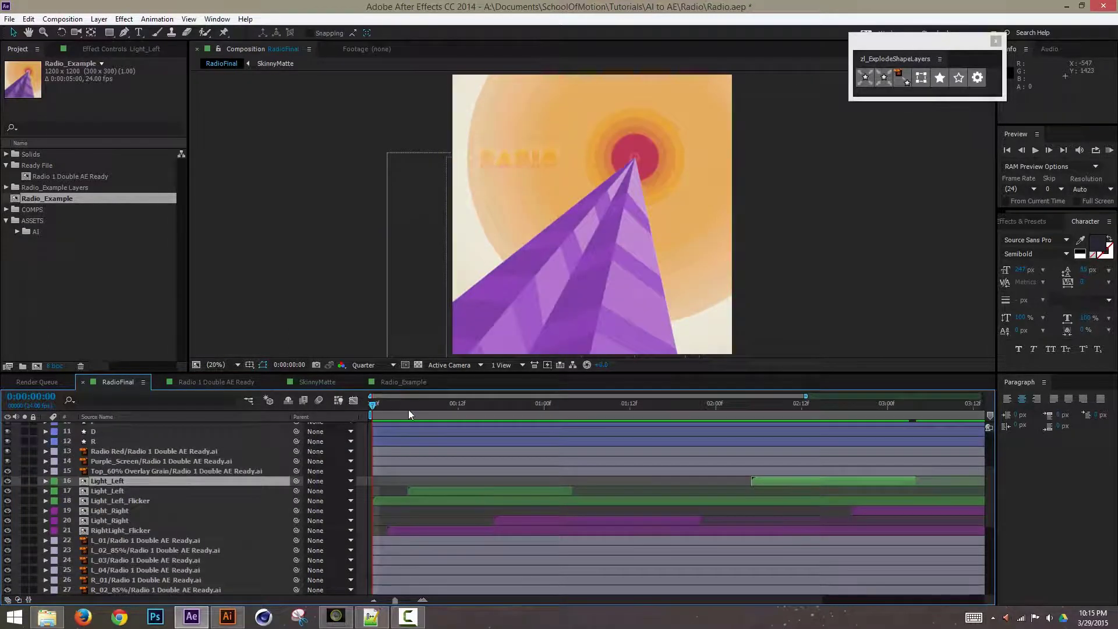
pyautogui.click(409, 411)
pyautogui.scroll(-6, 989, 506)
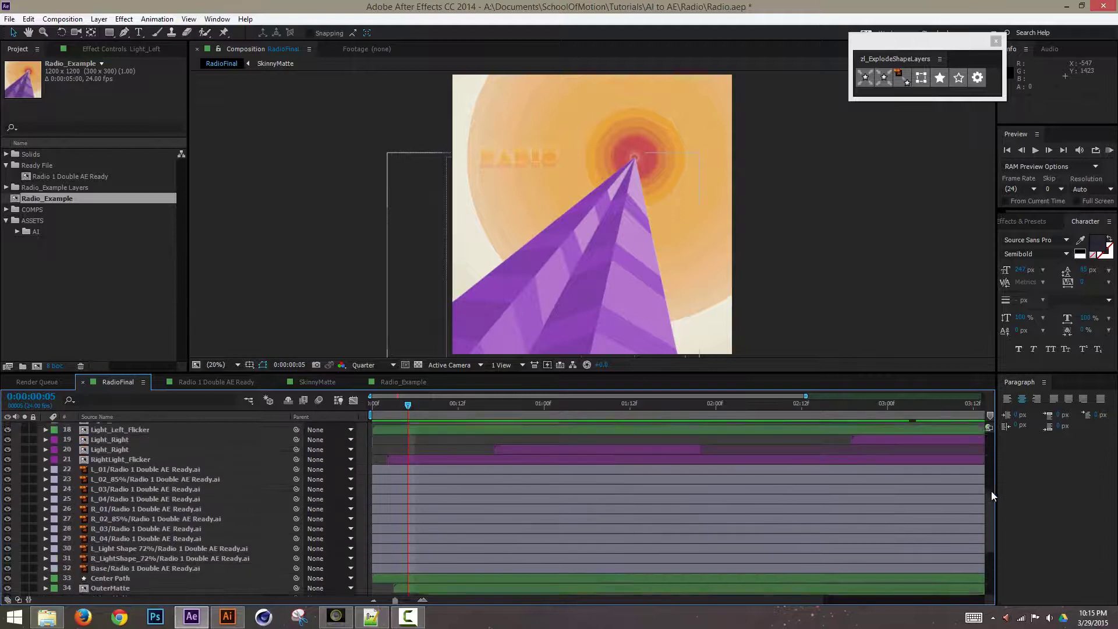
# Examine which stripe each separate left and right dark layer, light shape layer and Light_Left_Flicker covers in RadioFinal
pyautogui.click(153, 482)
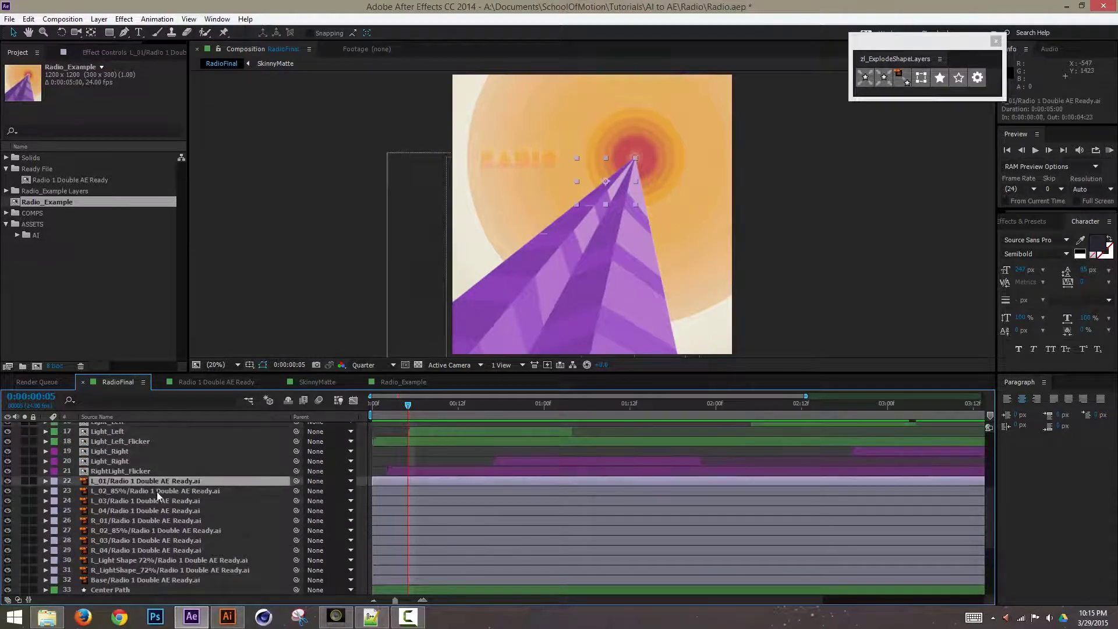
pyautogui.click(158, 492)
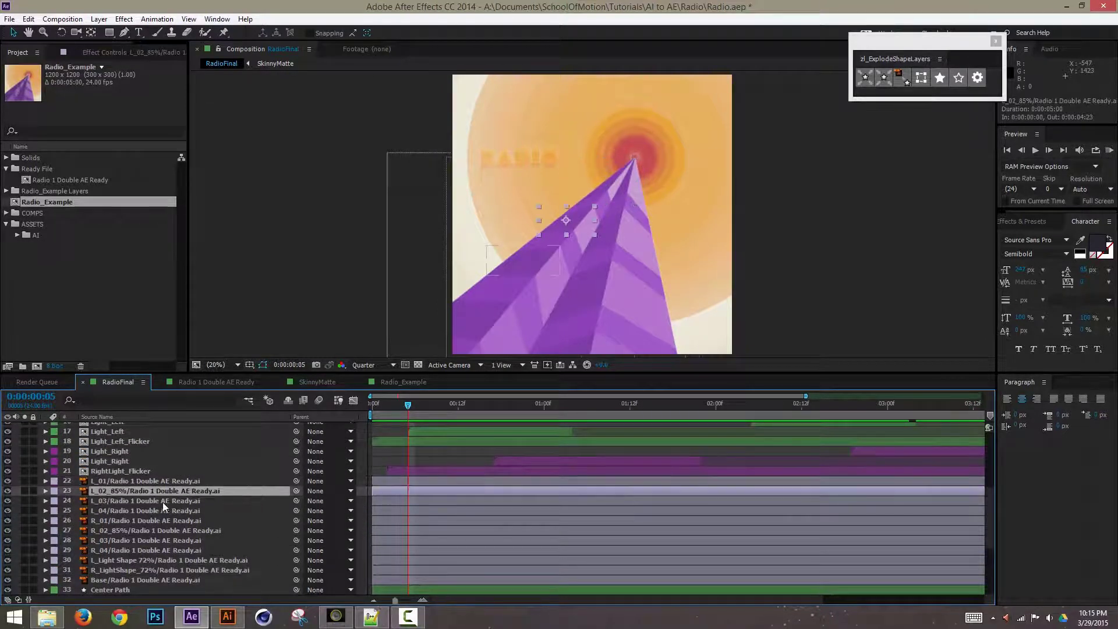
pyautogui.click(163, 501)
pyautogui.click(146, 513)
pyautogui.click(144, 520)
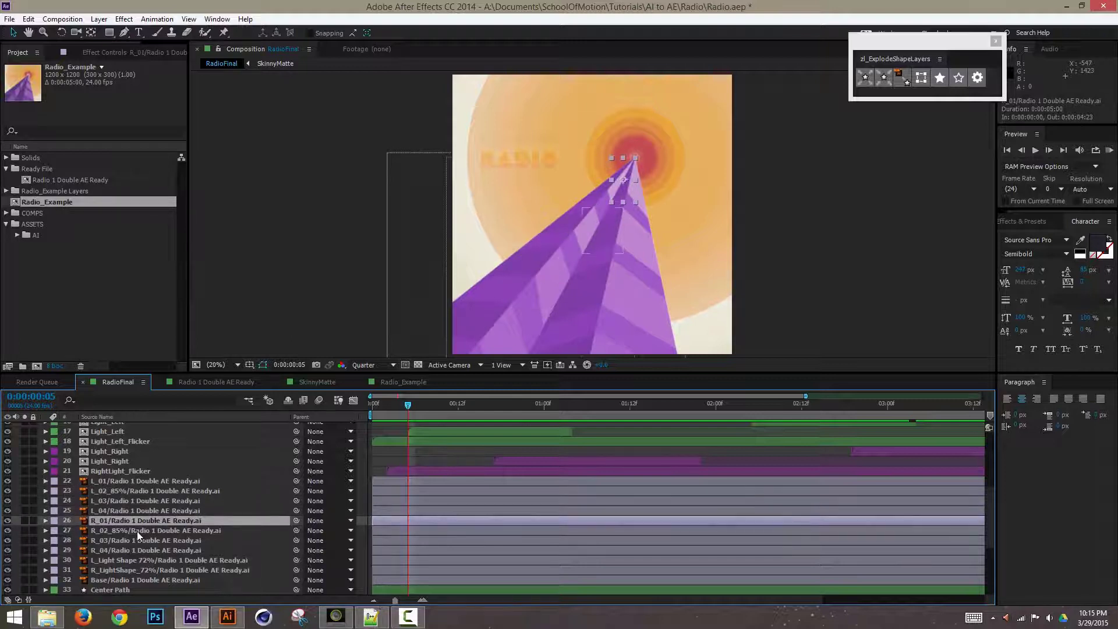
pyautogui.click(137, 531)
pyautogui.click(135, 542)
pyautogui.click(140, 551)
pyautogui.click(146, 560)
pyautogui.click(157, 571)
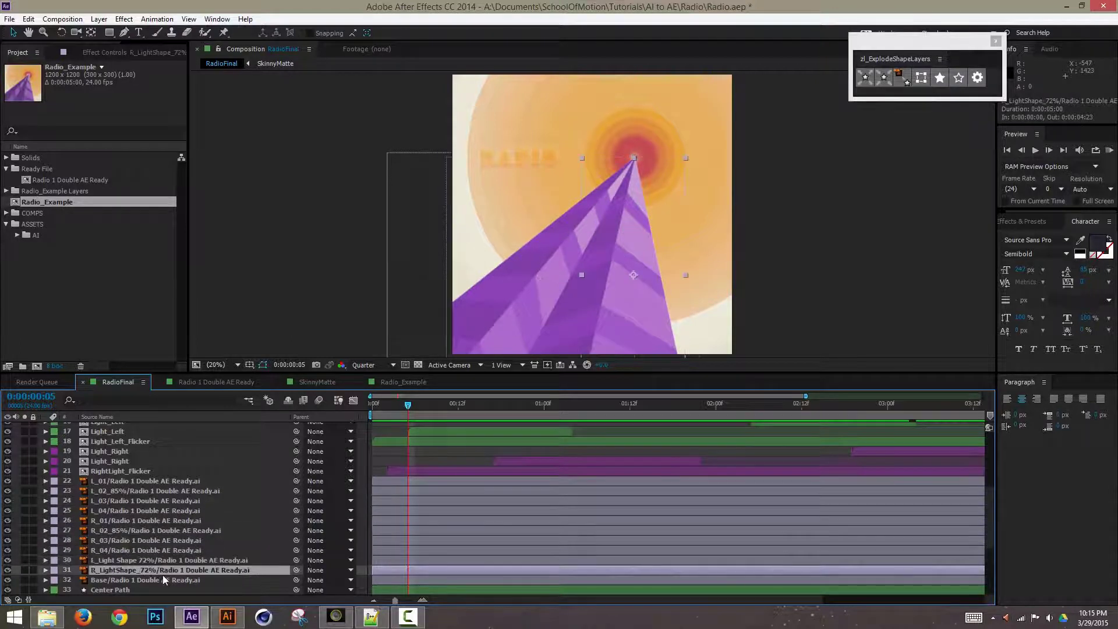
pyautogui.scroll(5, 990, 512)
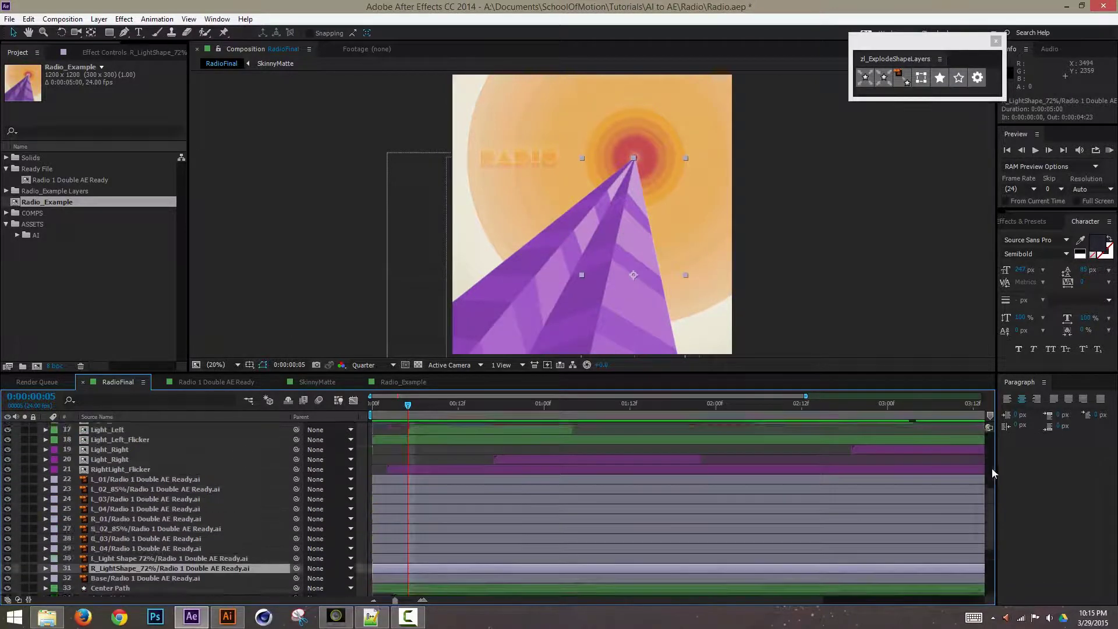
pyautogui.click(140, 515)
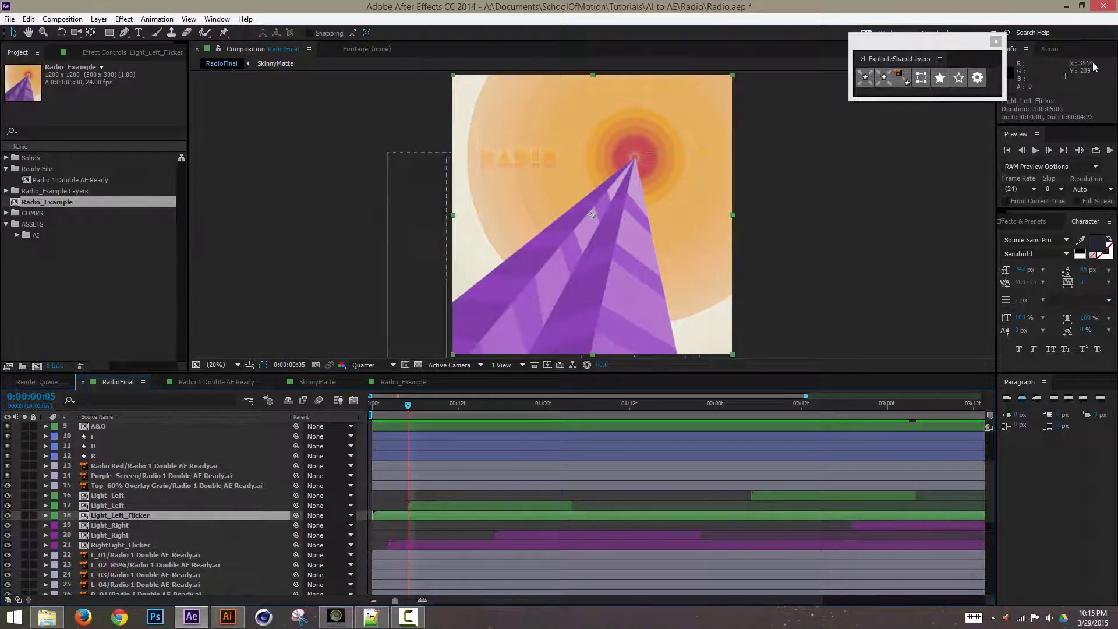
# Return to Illustrator and, within Purple Base 85%, unlock the Dashed sublayer and check the lower Base path
pyautogui.click(1067, 7)
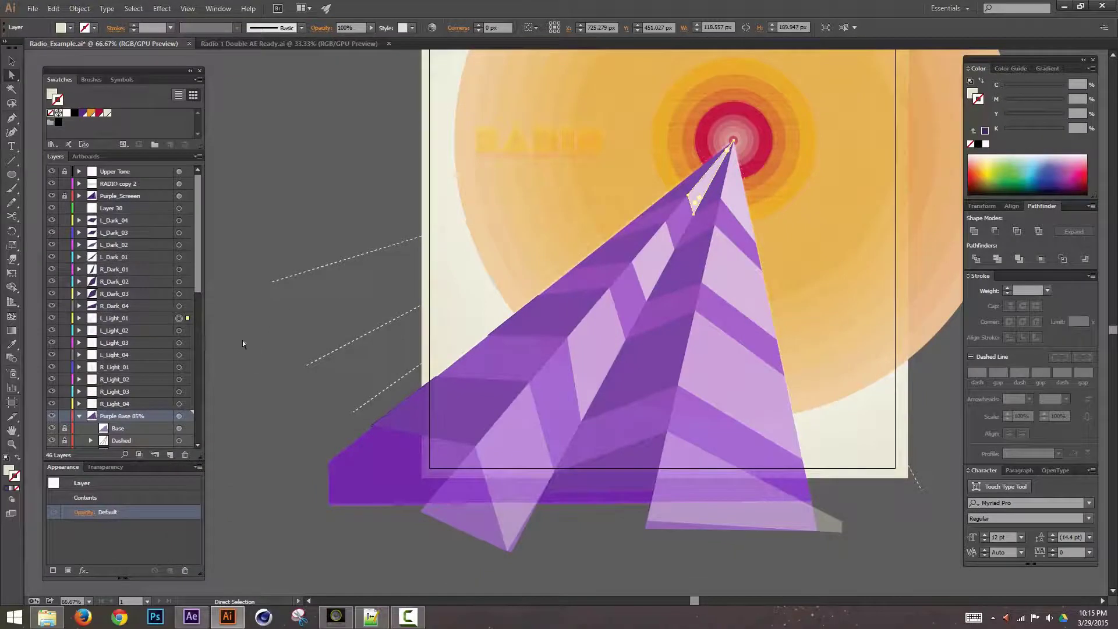
pyautogui.click(529, 431)
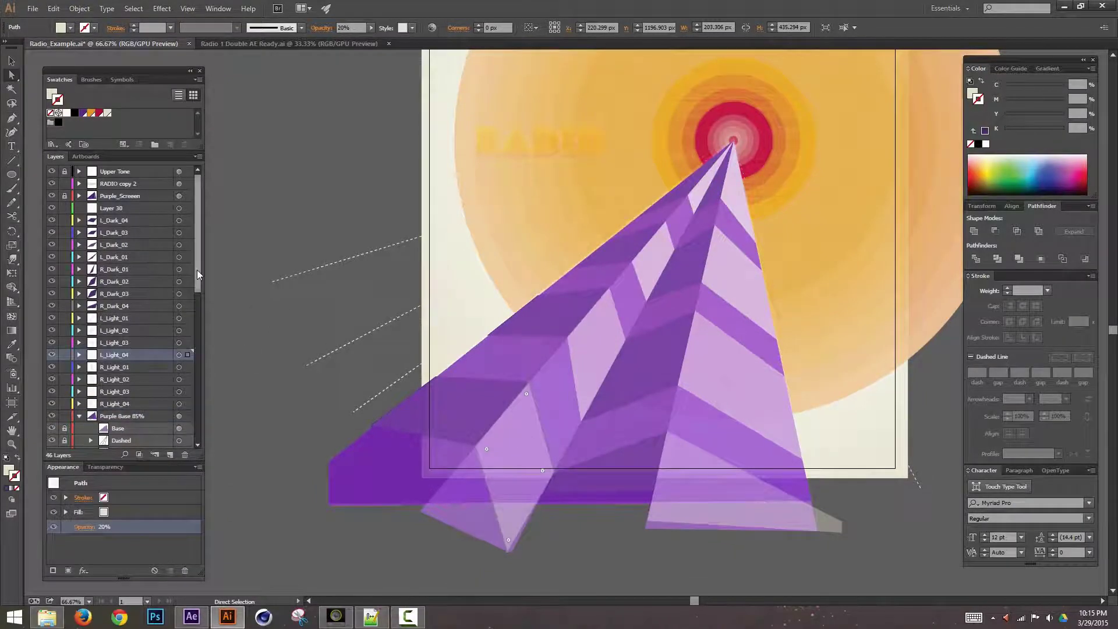
pyautogui.moveTo(197, 280)
pyautogui.mouseDown()
pyautogui.moveTo(197, 347)
pyautogui.moveTo(196, 282)
pyautogui.mouseUp()
pyautogui.scroll(-5, 169, 291)
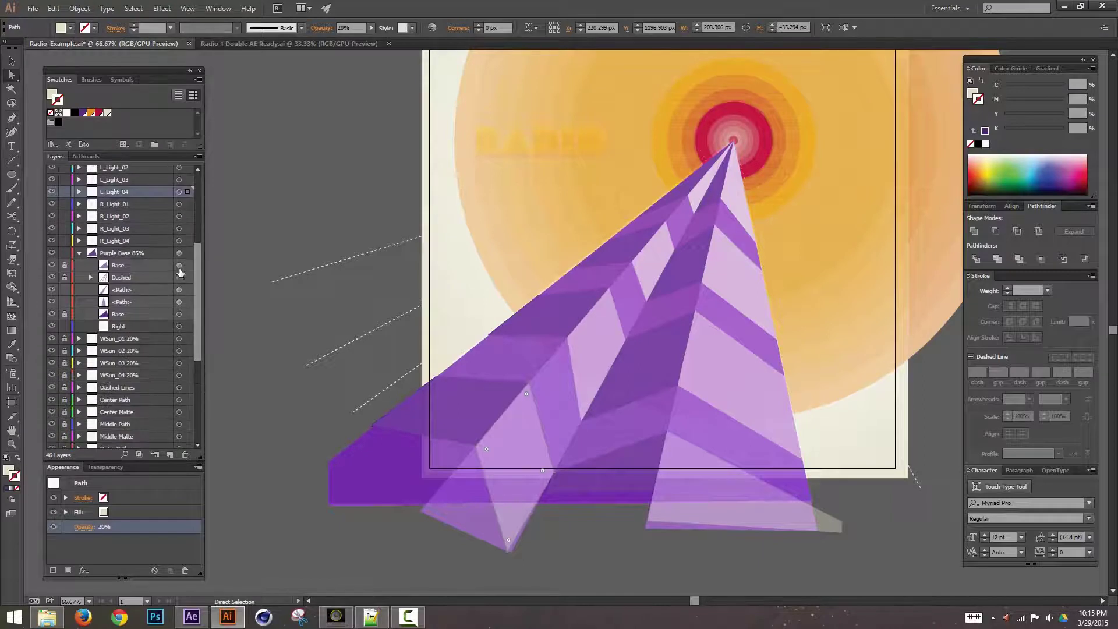
pyautogui.click(65, 278)
pyautogui.click(180, 315)
# Examine the Top_60% Overlay and Dashed Lines layers in the Radio 1 Double AE Ready document
pyautogui.click(290, 45)
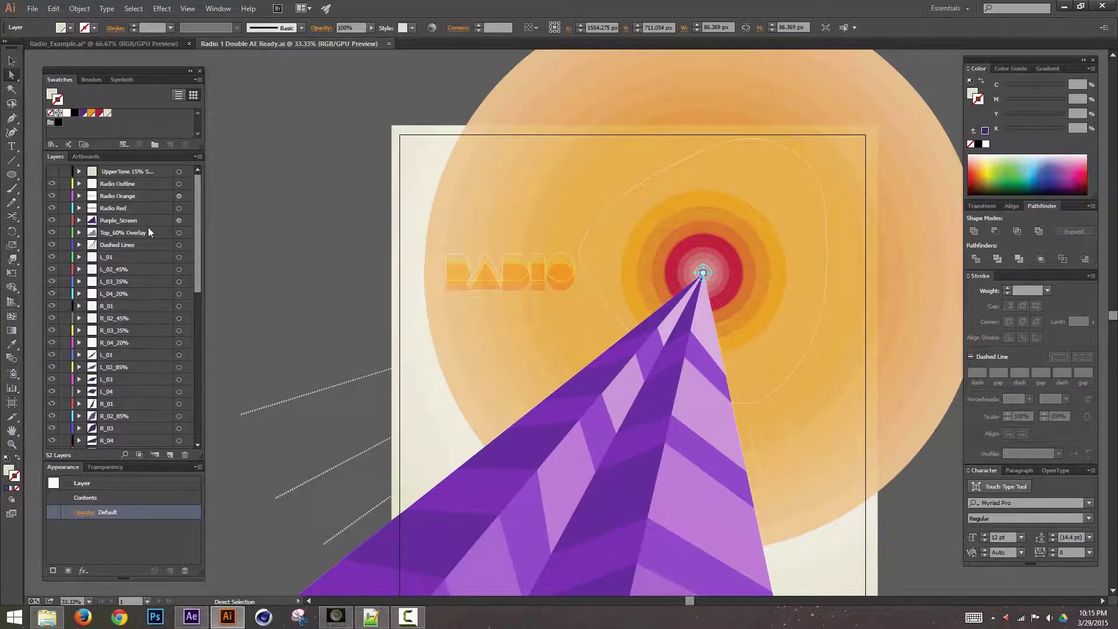
pyautogui.click(179, 232)
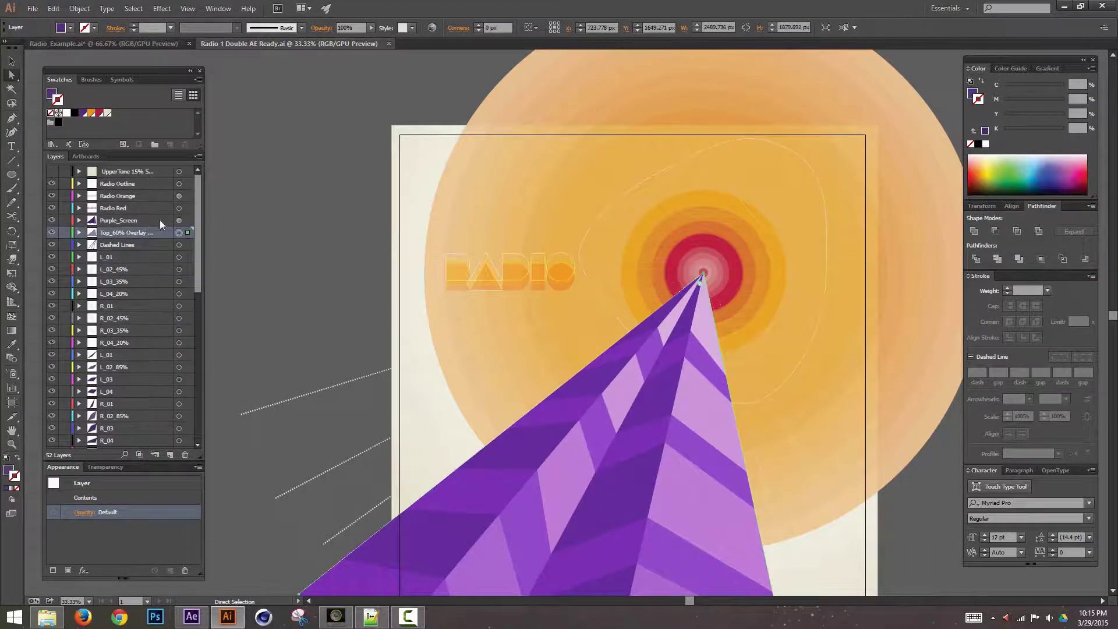
pyautogui.click(178, 245)
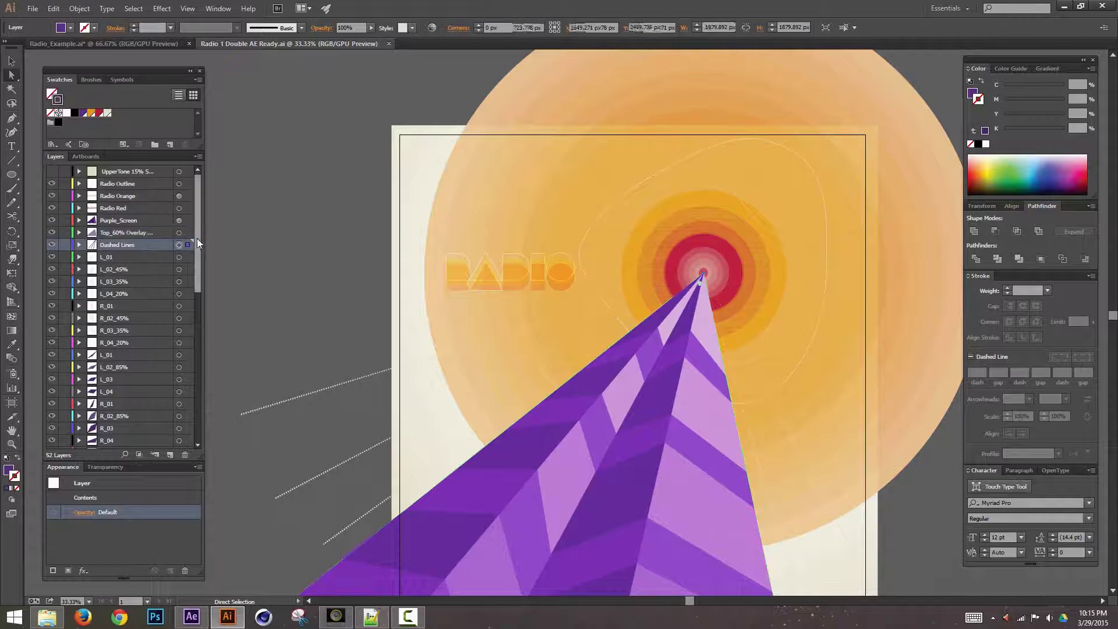
# Check which artwork the Base layer holds in the Radio 1 Double AE Ready document
pyautogui.scroll(-3, 202, 247)
pyautogui.scroll(-7, 204, 300)
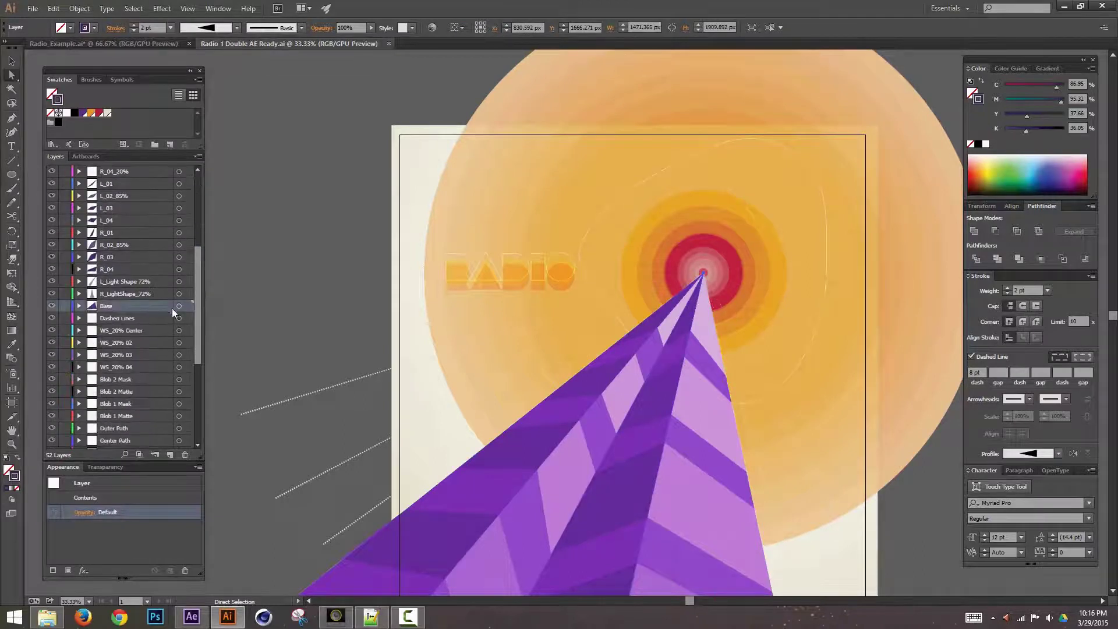
pyautogui.click(179, 306)
pyautogui.scroll(7, 201, 256)
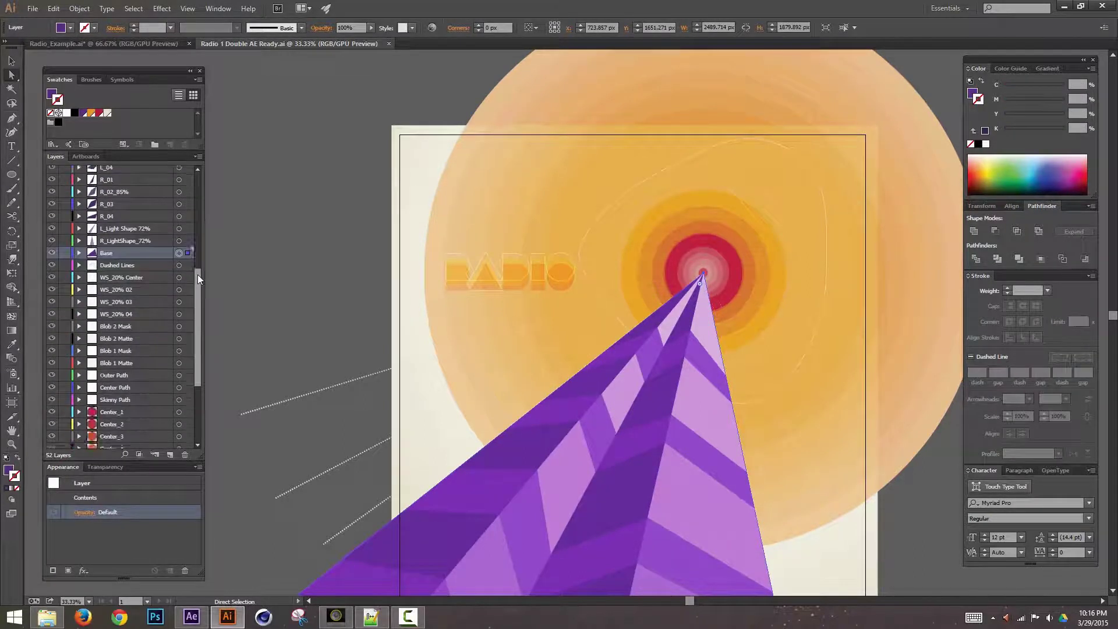
# Return to the Radio_Example document, unlock the upper Base path in Purple Base 85% and rename it "Top 60% Overlay"
pyautogui.click(159, 45)
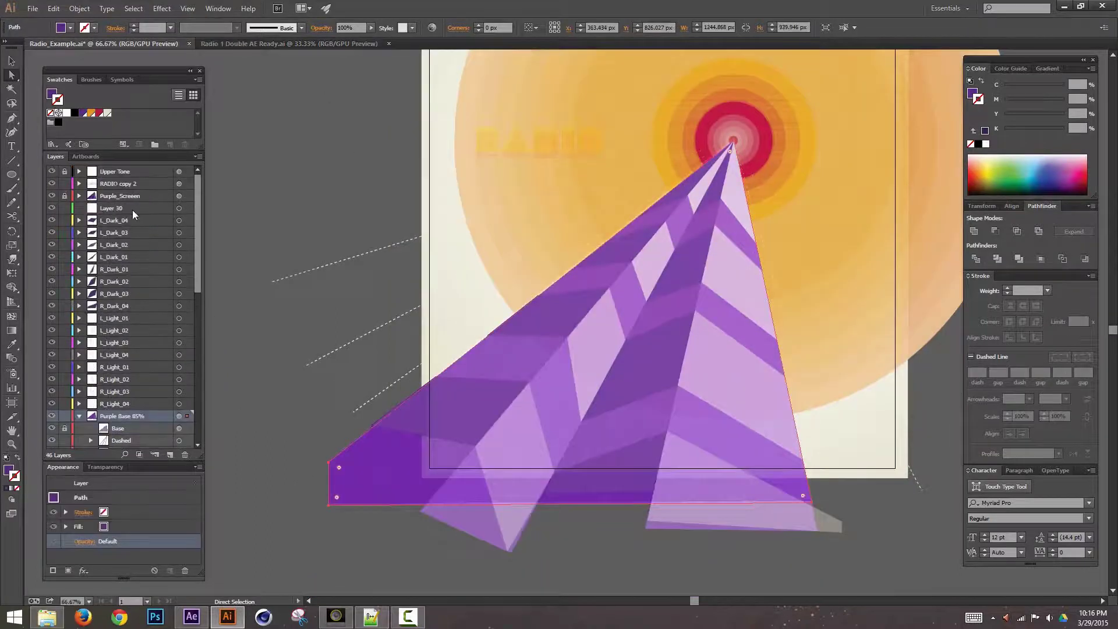
pyautogui.moveTo(194, 268); pyautogui.dragTo(203, 338)
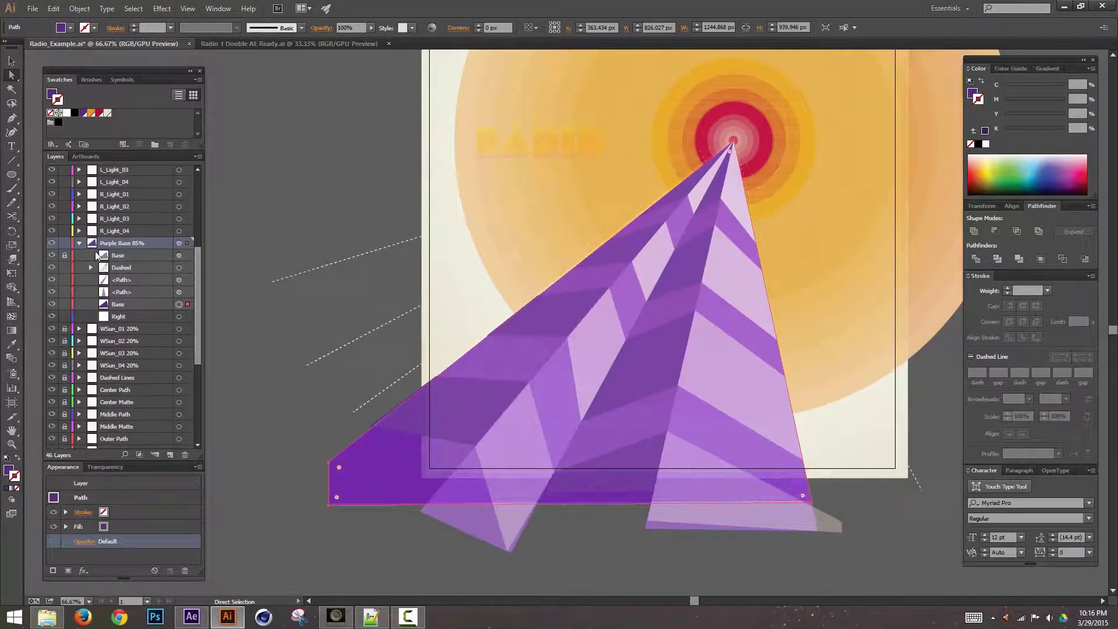
pyautogui.click(114, 259)
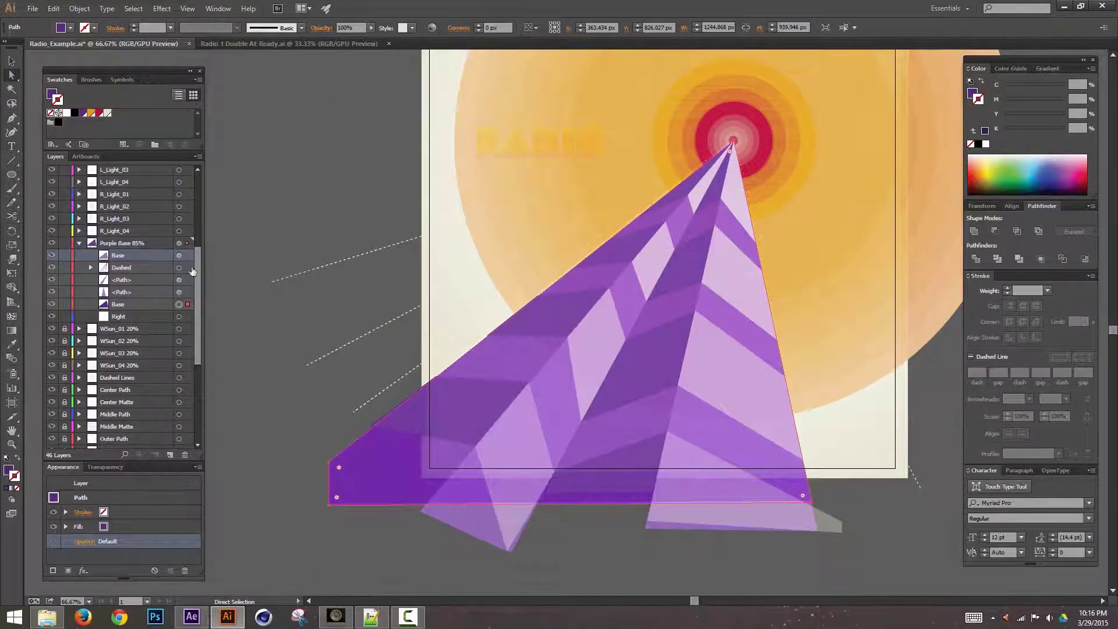
pyautogui.click(160, 307)
pyautogui.doubleClick(114, 258)
pyautogui.write('Top')
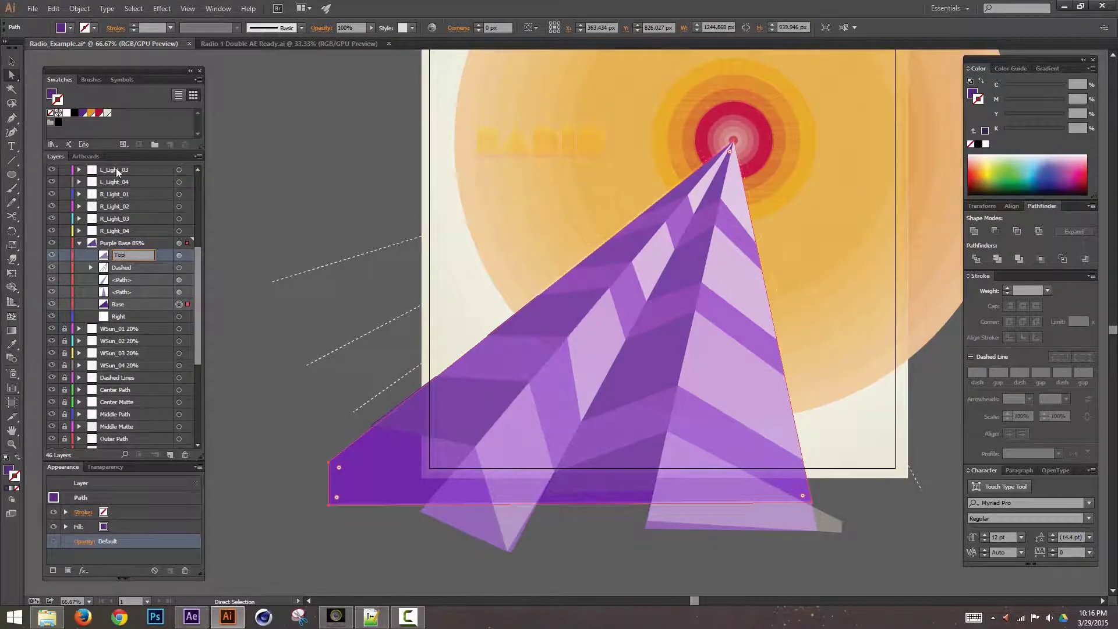
pyautogui.click(159, 291)
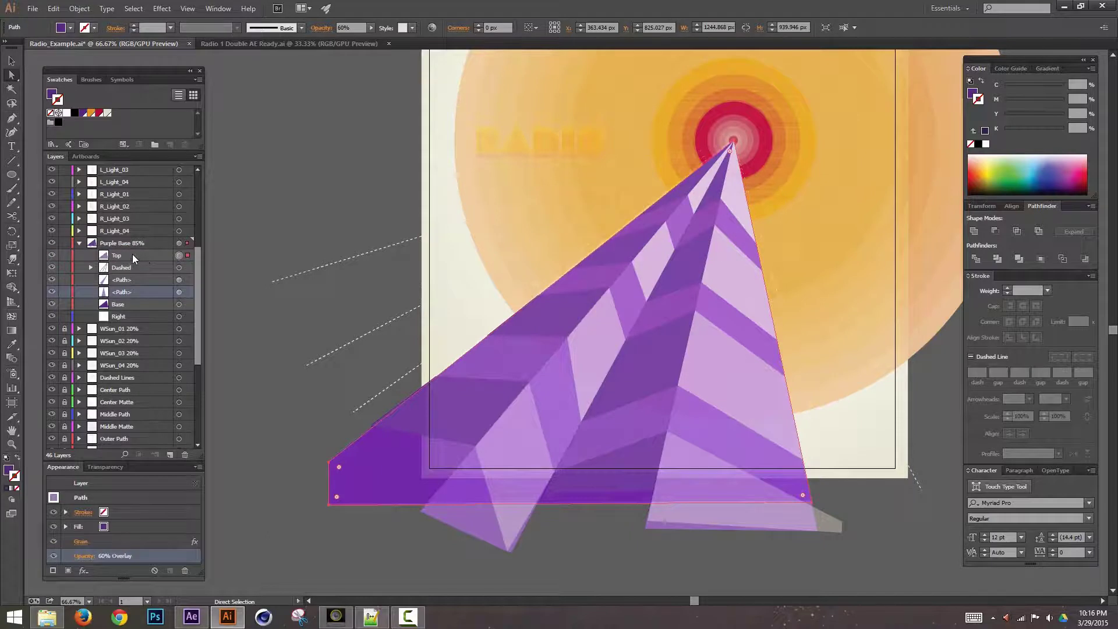
pyautogui.doubleClick(128, 255)
pyautogui.click(575, 286)
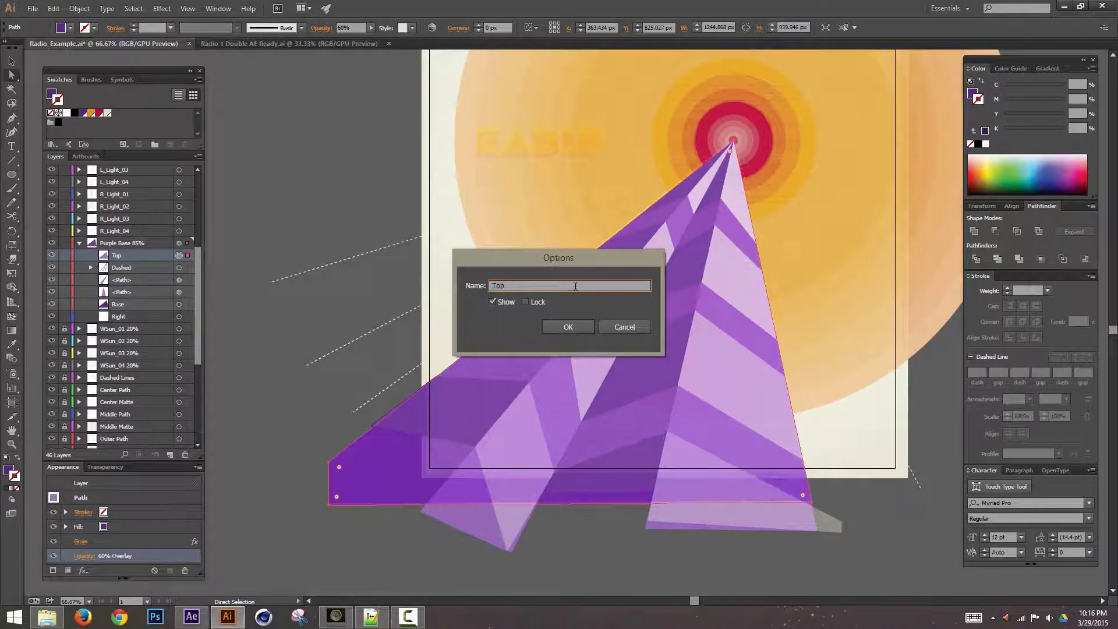
pyautogui.write('60% Overlay')
pyautogui.press('Return')
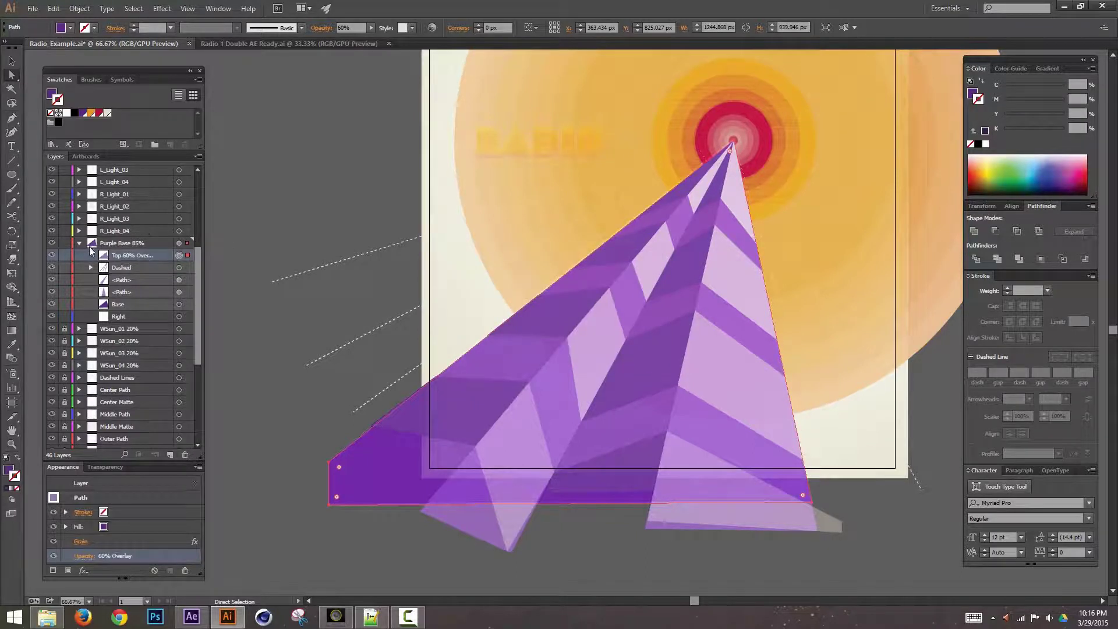
# Delete the empty Right sublayer from Purple Base 85%
pyautogui.moveTo(128, 257)
pyautogui.mouseDown()
pyautogui.moveTo(138, 216)
pyautogui.moveTo(122, 236)
pyautogui.moveTo(143, 255)
pyautogui.mouseUp()
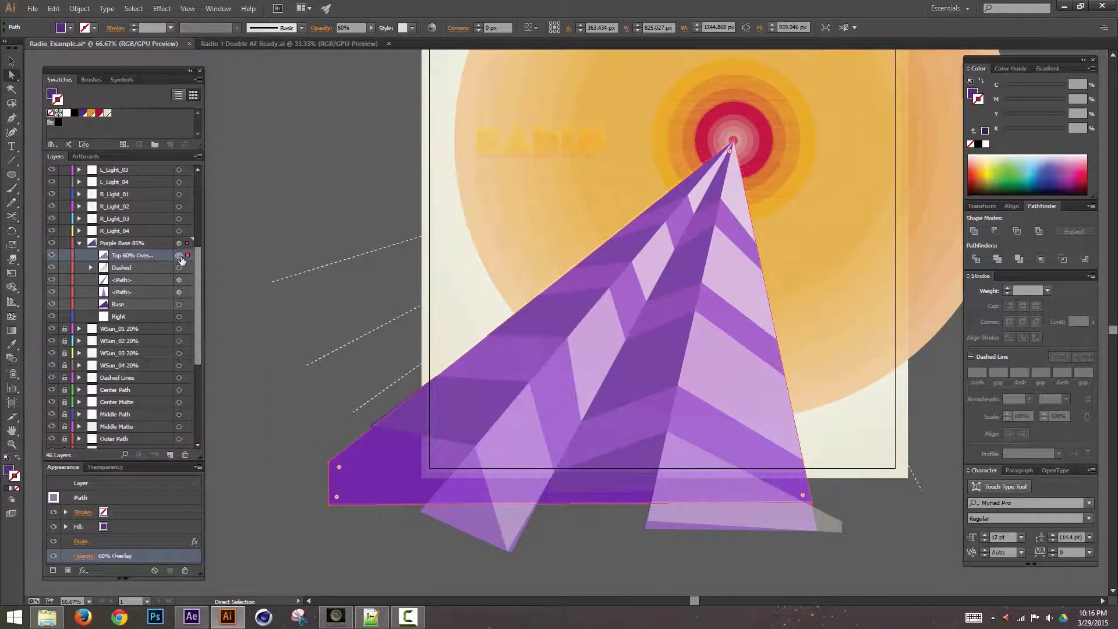
pyautogui.doubleClick(132, 257)
pyautogui.hotkey('ctrl', 'c')
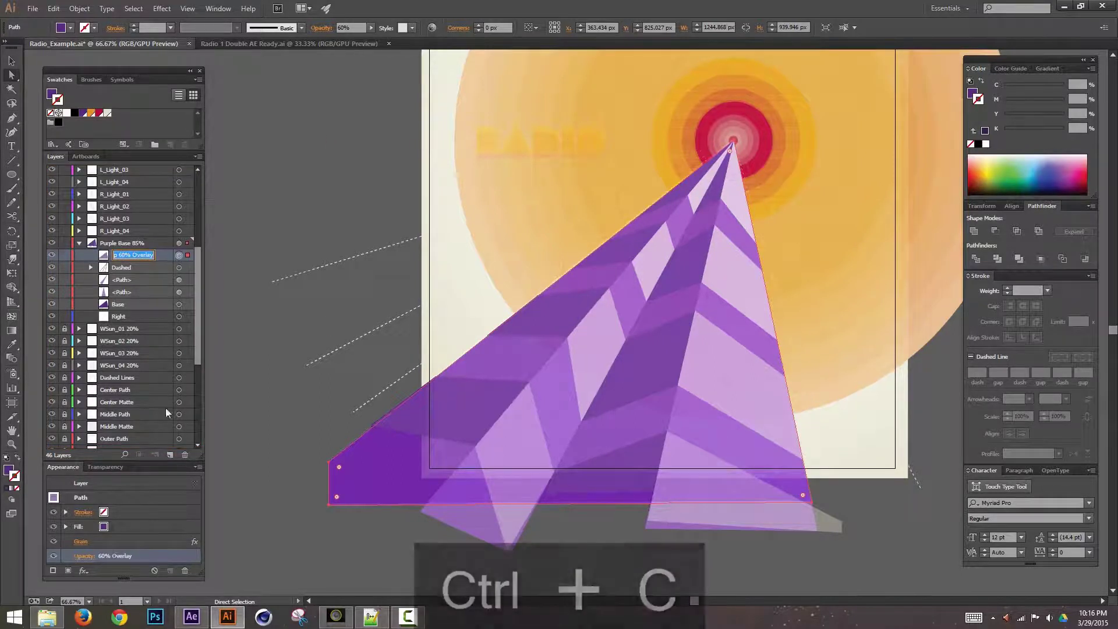
pyautogui.keyDown('ctrl'); pyautogui.click(160, 268); pyautogui.keyUp('ctrl')
pyautogui.click(179, 316)
pyautogui.moveTo(159, 402); pyautogui.dragTo(184, 455)
pyautogui.click(187, 232)
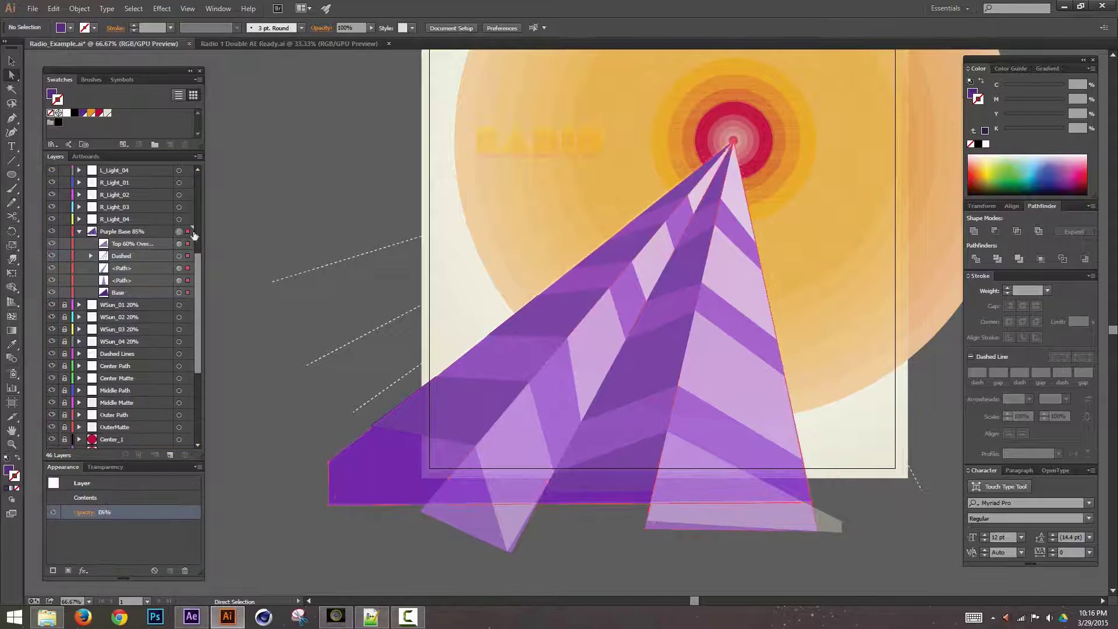
# Release the contents of Purple Base 85% into separate sublayers and name the one holding the overlay path "Top 60% Overlay"
pyautogui.click(158, 232)
pyautogui.click(199, 156)
pyautogui.click(250, 340)
pyautogui.click(187, 244)
pyautogui.click(90, 244)
pyautogui.doubleClick(144, 255)
pyautogui.hotkey('ctrl', 'c')
pyautogui.doubleClick(131, 244)
pyautogui.hotkey('ctrl', 'v')
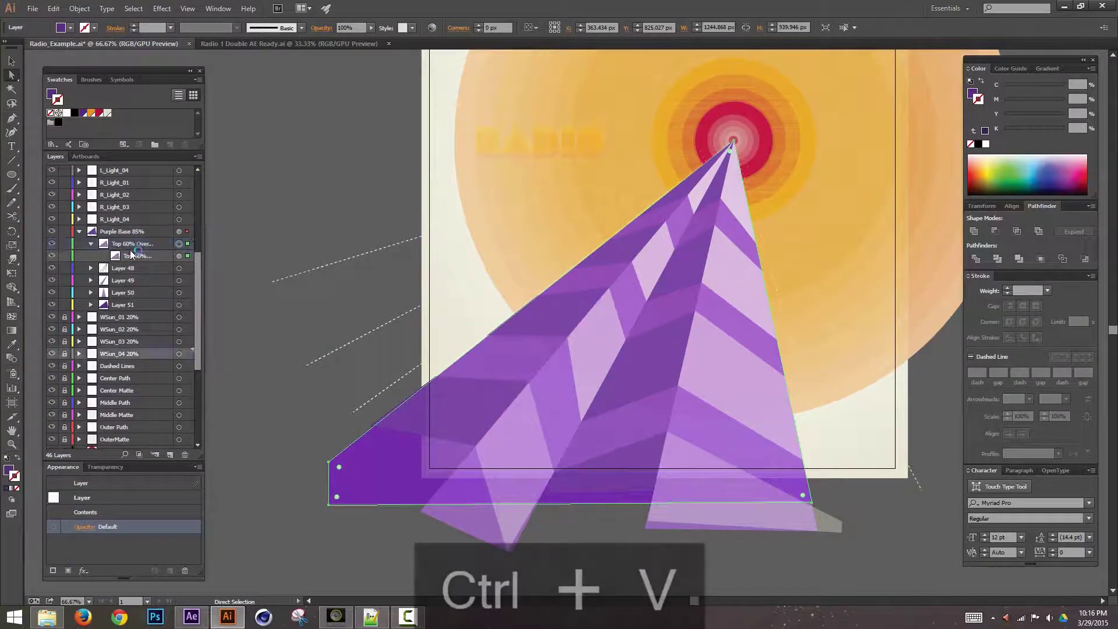
# Move the Top 60% Overlay layer out of Purple Base 85% to the top level, directly beneath the purple screen layer
pyautogui.moveTo(132, 244); pyautogui.dragTo(133, 226)
pyautogui.click(137, 255)
pyautogui.moveTo(198, 270); pyautogui.dragTo(200, 229)
pyautogui.scroll(3, 131, 342)
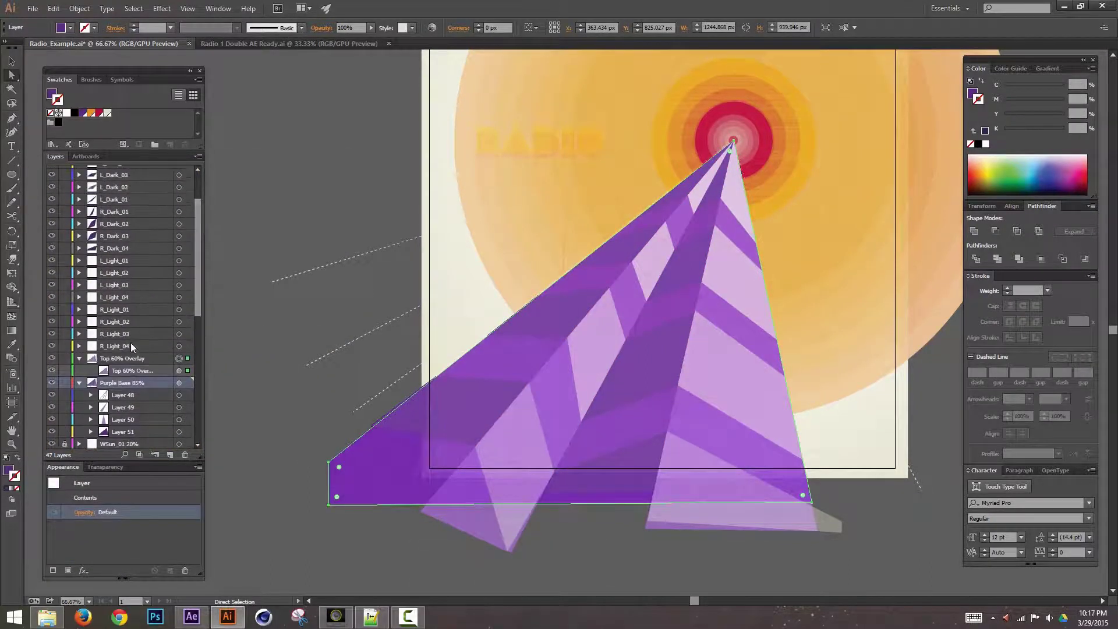
pyautogui.click(136, 360)
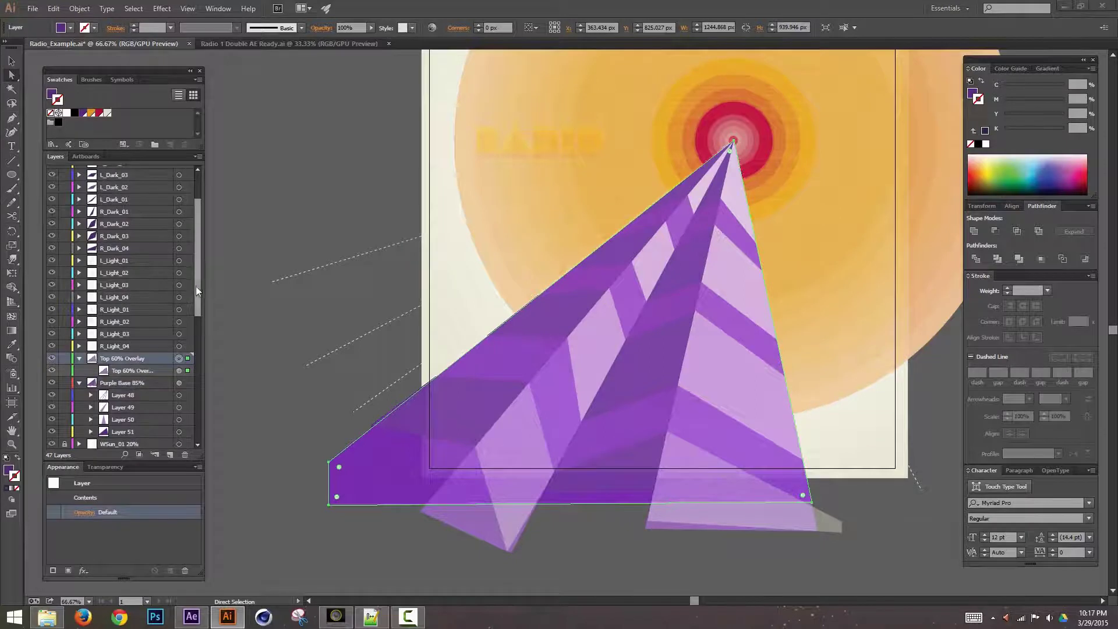
pyautogui.moveTo(195, 286); pyautogui.dragTo(204, 240)
pyautogui.moveTo(117, 412); pyautogui.dragTo(119, 205)
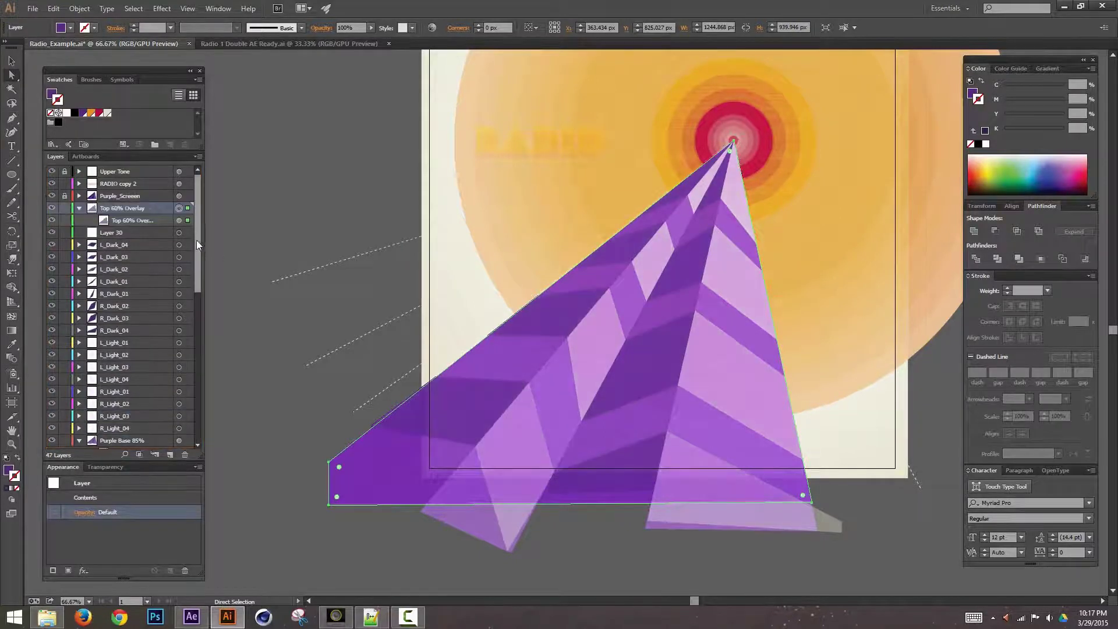
# Replace the empty Layer 30 with the dashed-line sublayer from Purple Base 85%, renamed "Dashed Lines"
pyautogui.moveTo(197, 237); pyautogui.dragTo(163, 295)
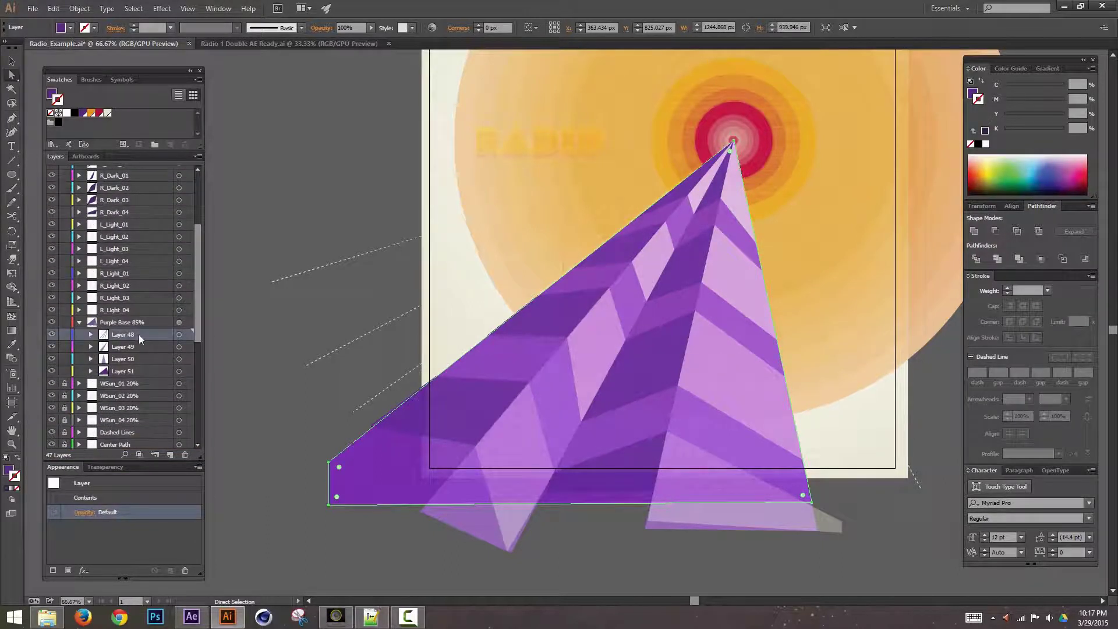
pyautogui.moveTo(139, 334); pyautogui.dragTo(184, 454)
pyautogui.doubleClick(110, 208)
pyautogui.click(180, 208)
pyautogui.doubleClick(113, 196)
pyautogui.write('Dashed Lines')
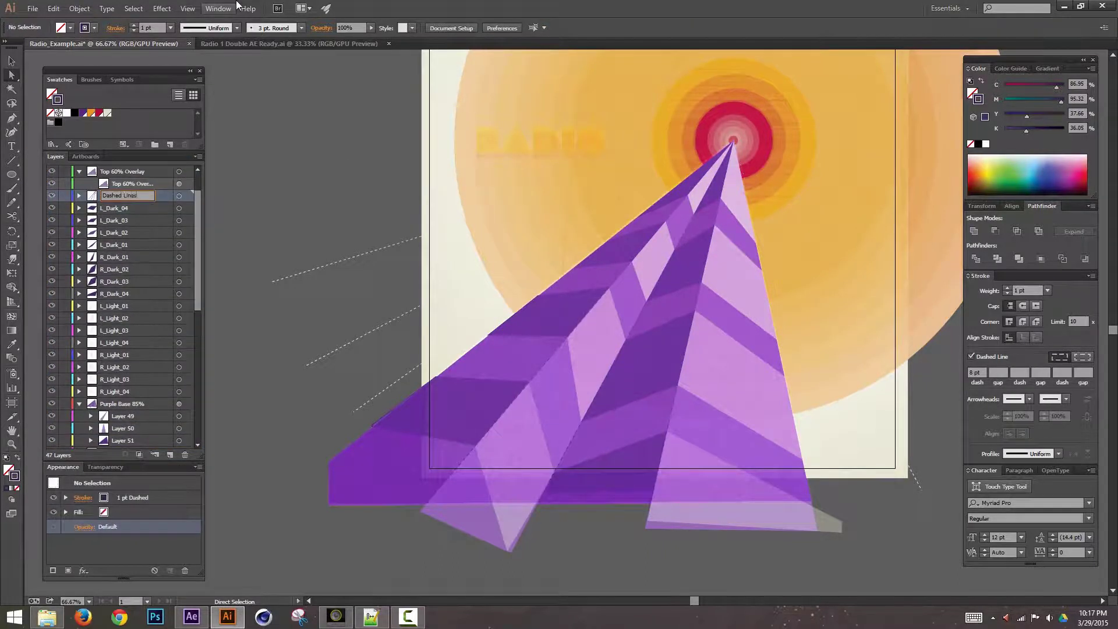
pyautogui.press('Return')
# Move Layer 49, Layer 50 and Layer 51 out of Purple Base 85% to the top level and delete the emptied parent layer
pyautogui.moveTo(198, 207); pyautogui.dragTo(198, 280)
pyautogui.click(180, 281)
pyautogui.keyDown('shift'); pyautogui.click(157, 304); pyautogui.keyUp('shift')
pyautogui.click(130, 382)
pyautogui.click(138, 327)
pyautogui.click(140, 347)
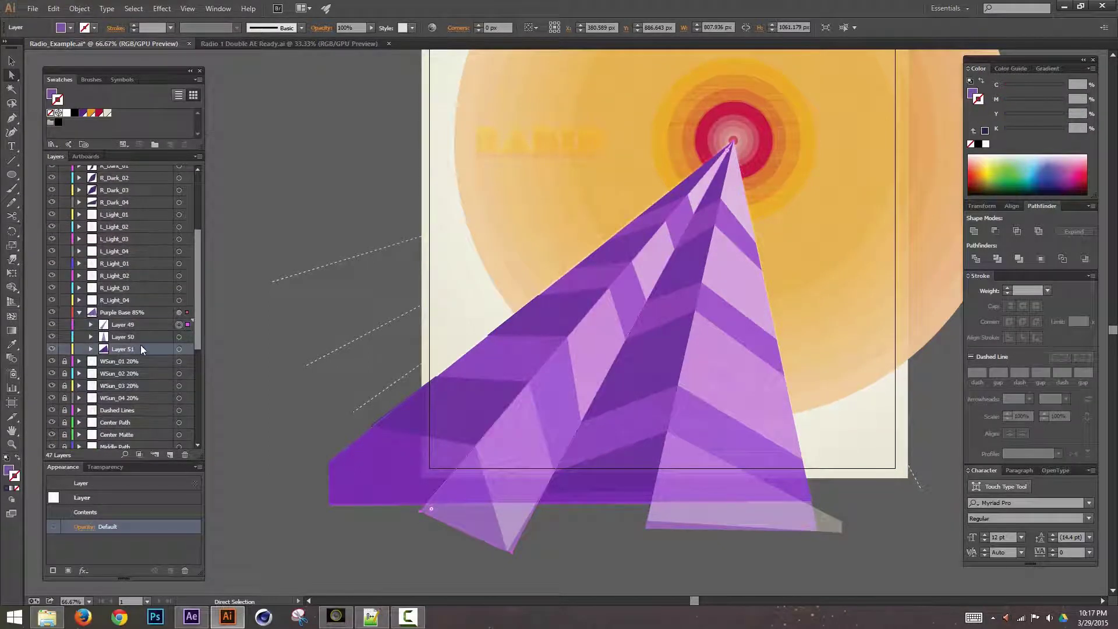
pyautogui.click(134, 323)
pyautogui.keyDown('shift'); pyautogui.click(137, 347); pyautogui.keyUp('shift')
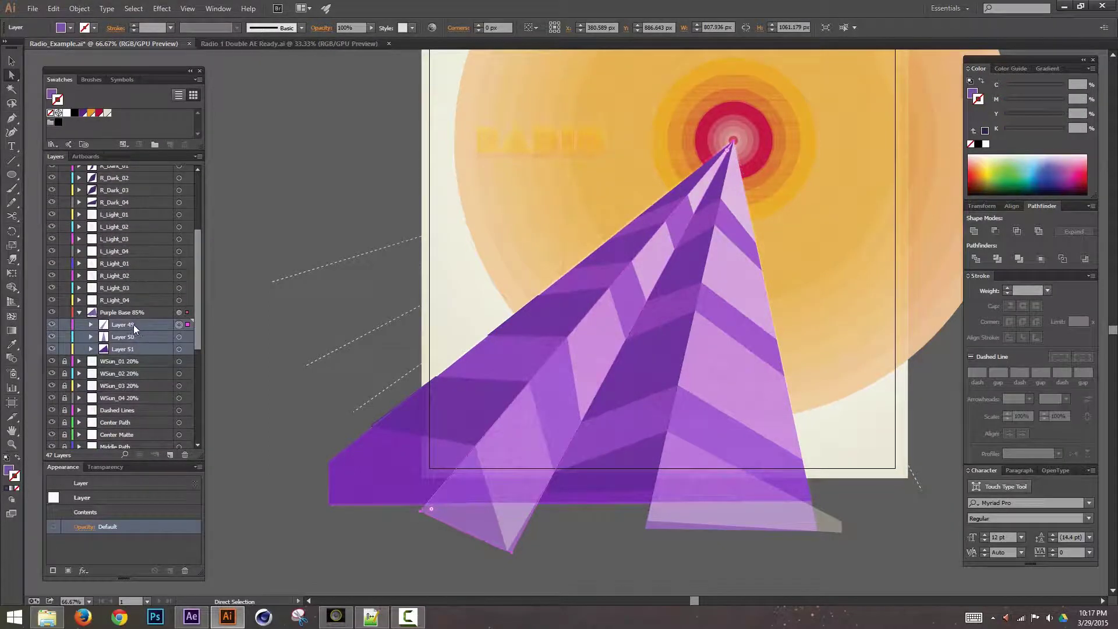
pyautogui.click(180, 312)
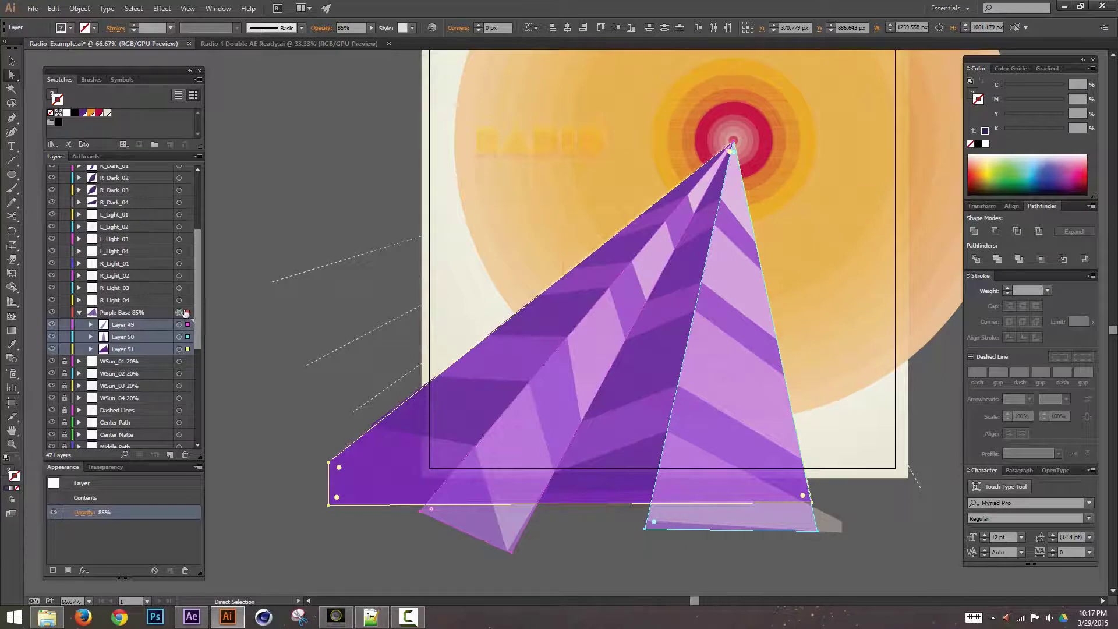
pyautogui.moveTo(127, 320); pyautogui.dragTo(120, 306)
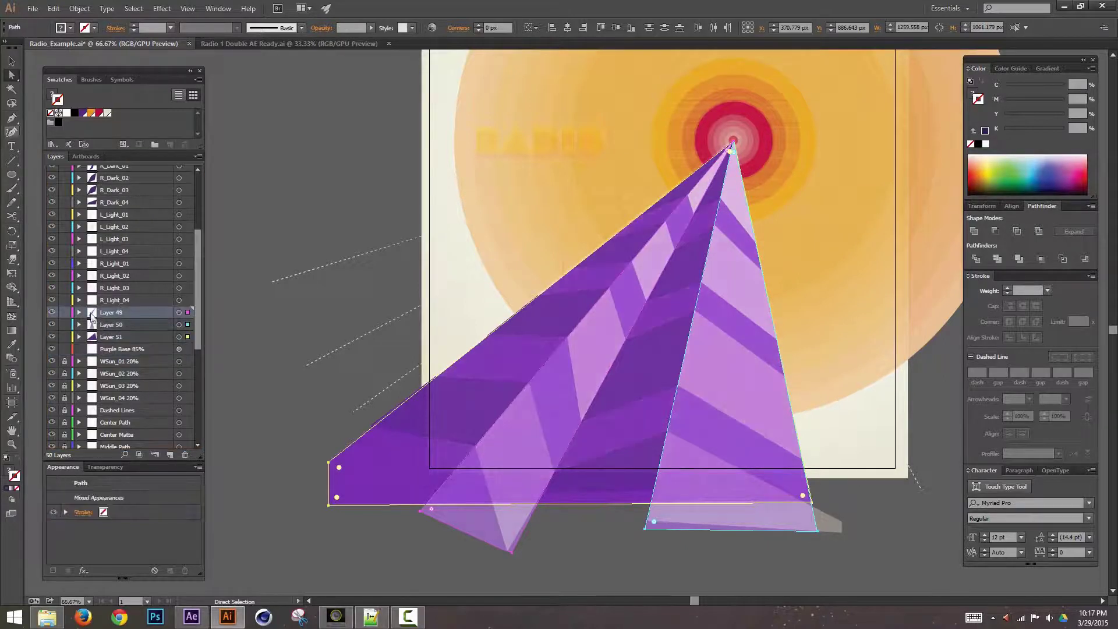
pyautogui.click(141, 349)
# Rename Layer 51, which holds the tower's base shape, as "Base 85%"
pyautogui.click(178, 325)
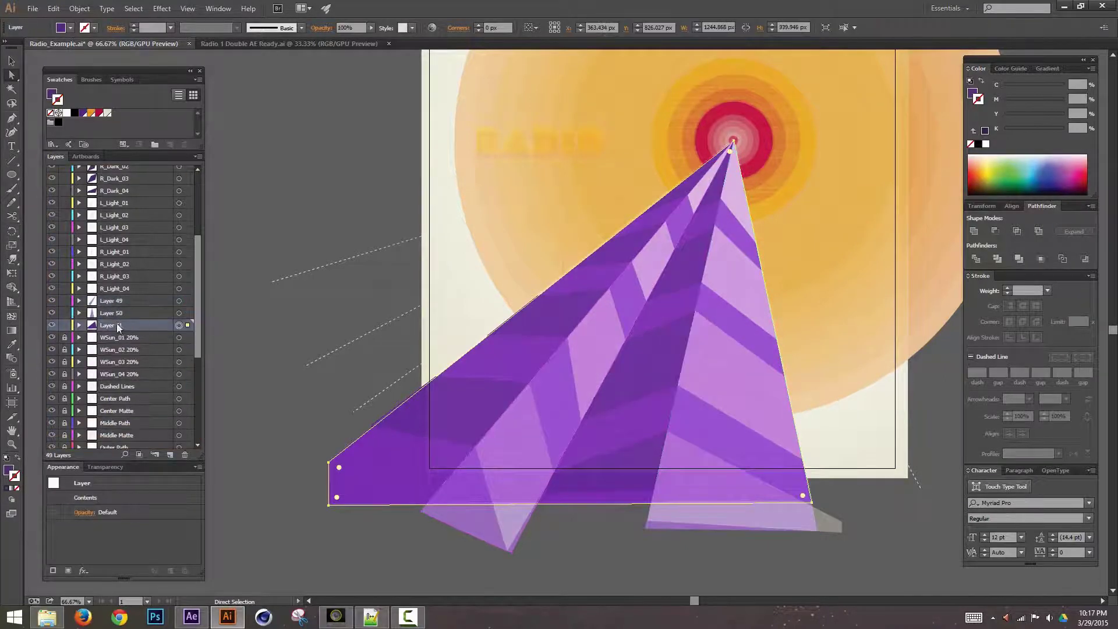
pyautogui.doubleClick(116, 325)
pyautogui.write('Base 85%')
pyautogui.press('Return')
# Rename Layer 50 as "Right_Highlight" and Layer 49 as "Left Highlight"
pyautogui.click(178, 313)
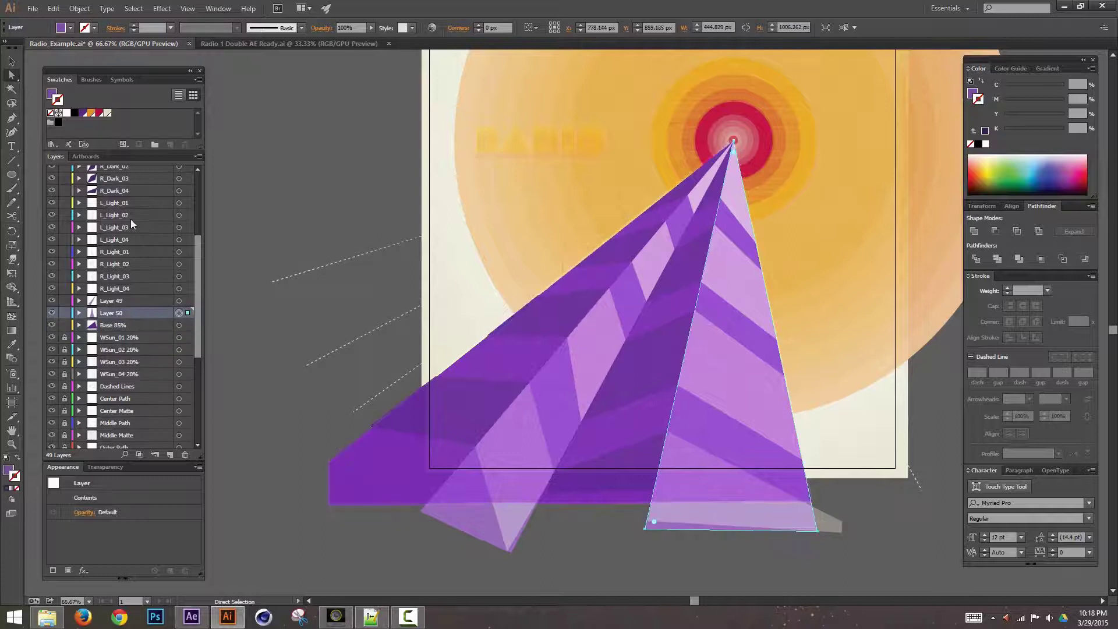
pyautogui.doubleClick(124, 313)
pyautogui.write('Right_Highlight')
pyautogui.press('Return')
pyautogui.click(129, 300)
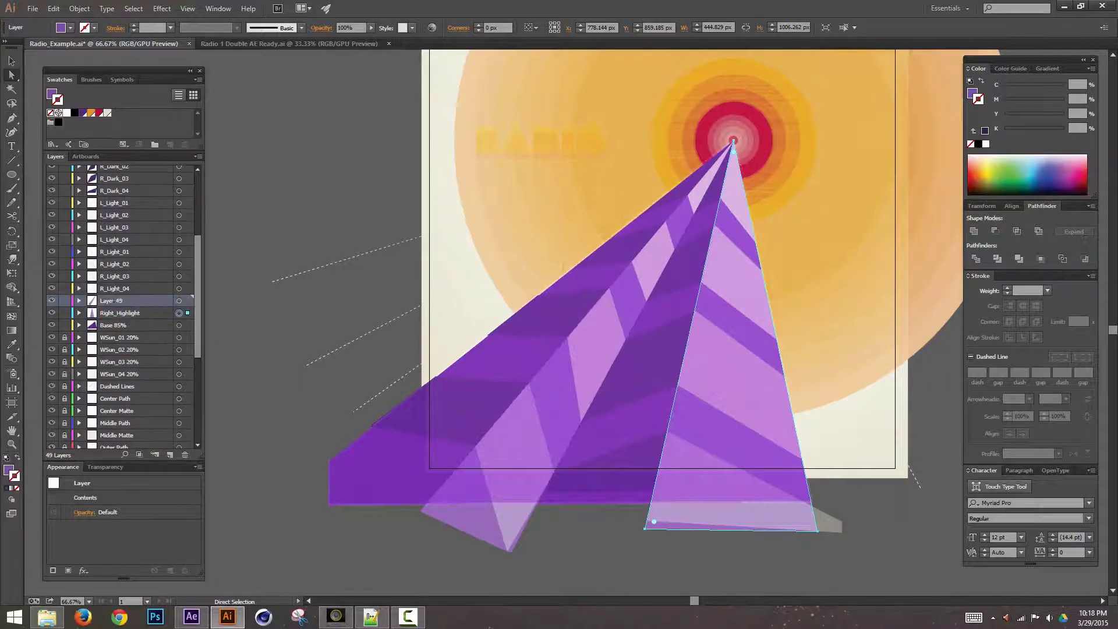
pyautogui.doubleClick(115, 301)
pyautogui.write('Left Highlight')
pyautogui.press('Return')
# Lock the tower layers from Top 60% Overlay down through the highlights, and save the document
pyautogui.moveTo(198, 257); pyautogui.dragTo(197, 194)
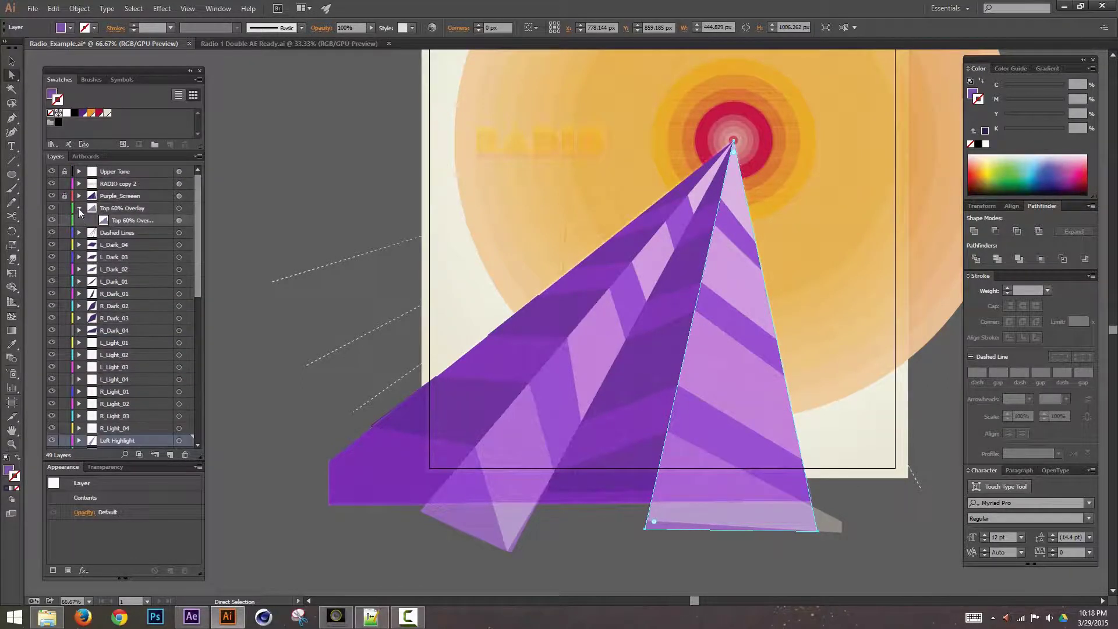
pyautogui.click(79, 209)
pyautogui.moveTo(65, 213); pyautogui.dragTo(64, 449)
pyautogui.moveTo(198, 324); pyautogui.dragTo(180, 300)
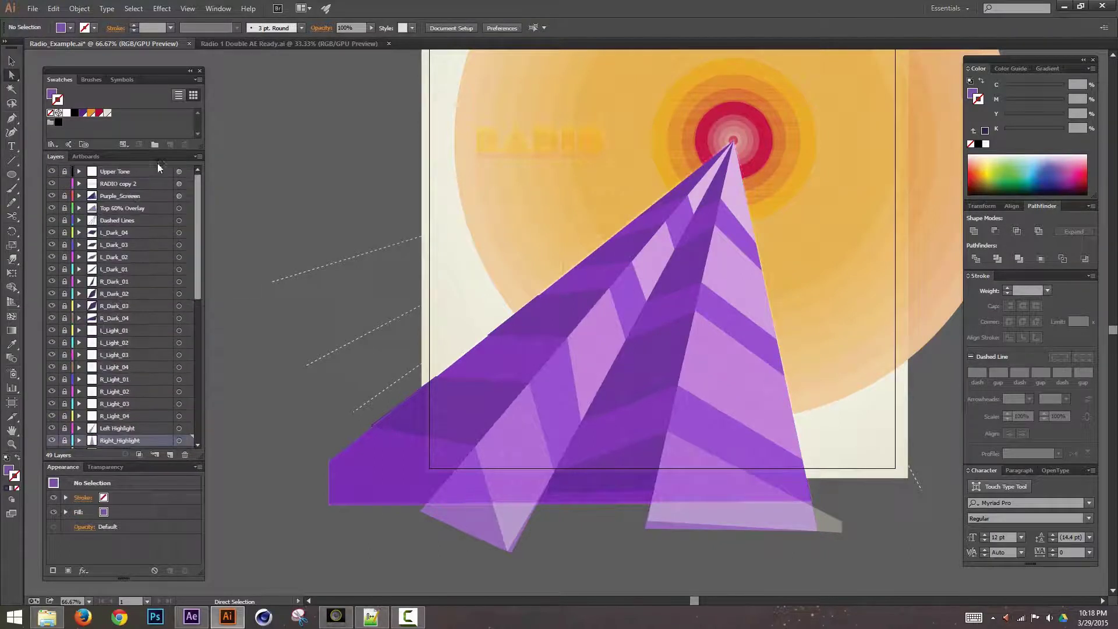
pyautogui.hotkey('ctrl', 's')
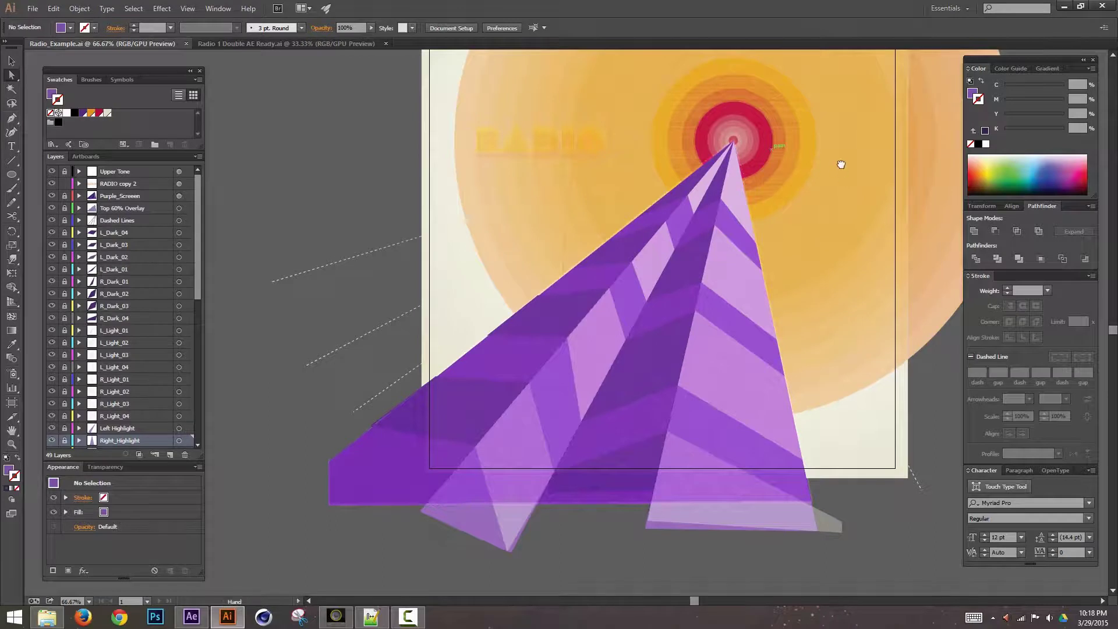
# Examine the RADIO text and the two letter groups inside the RADIO copy 2 layer up close
pyautogui.moveTo(838, 164); pyautogui.dragTo(876, 97)
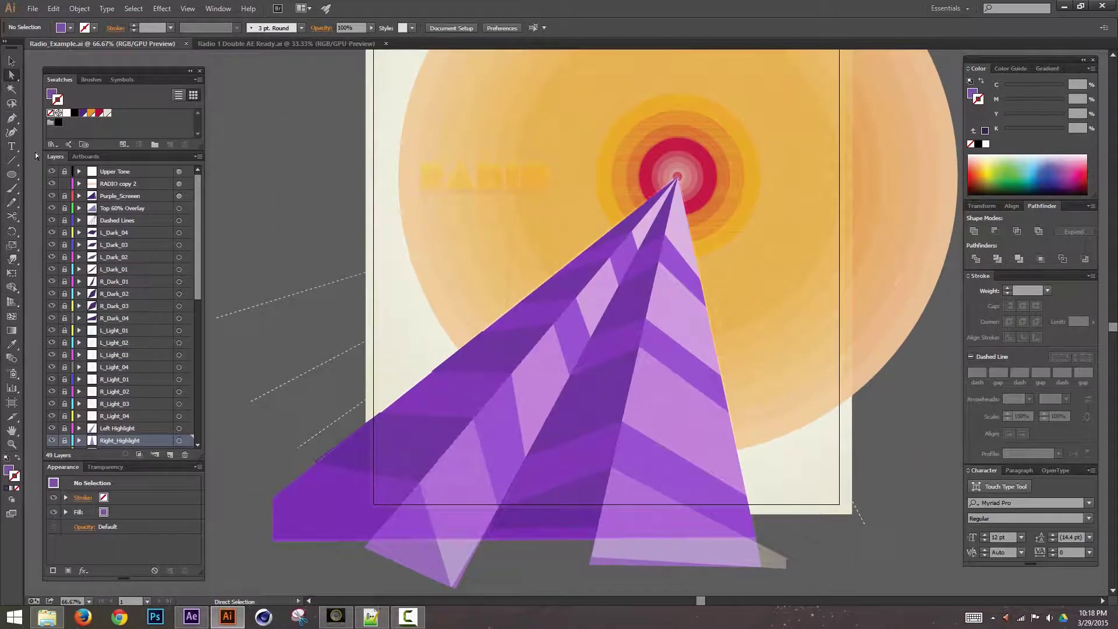
pyautogui.click(79, 184)
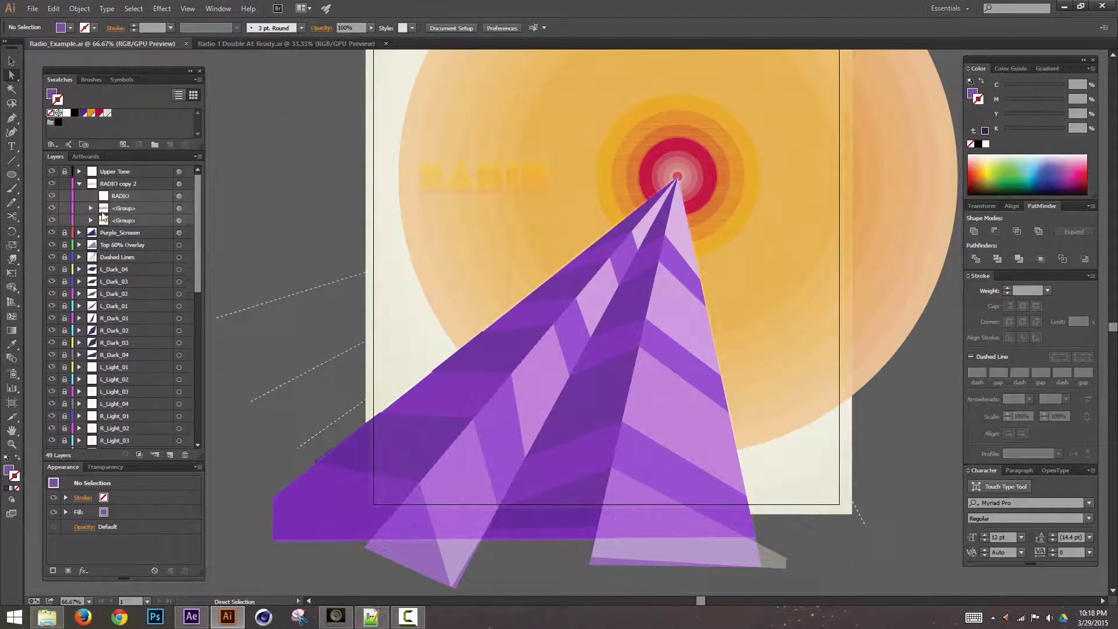
pyautogui.click(179, 195)
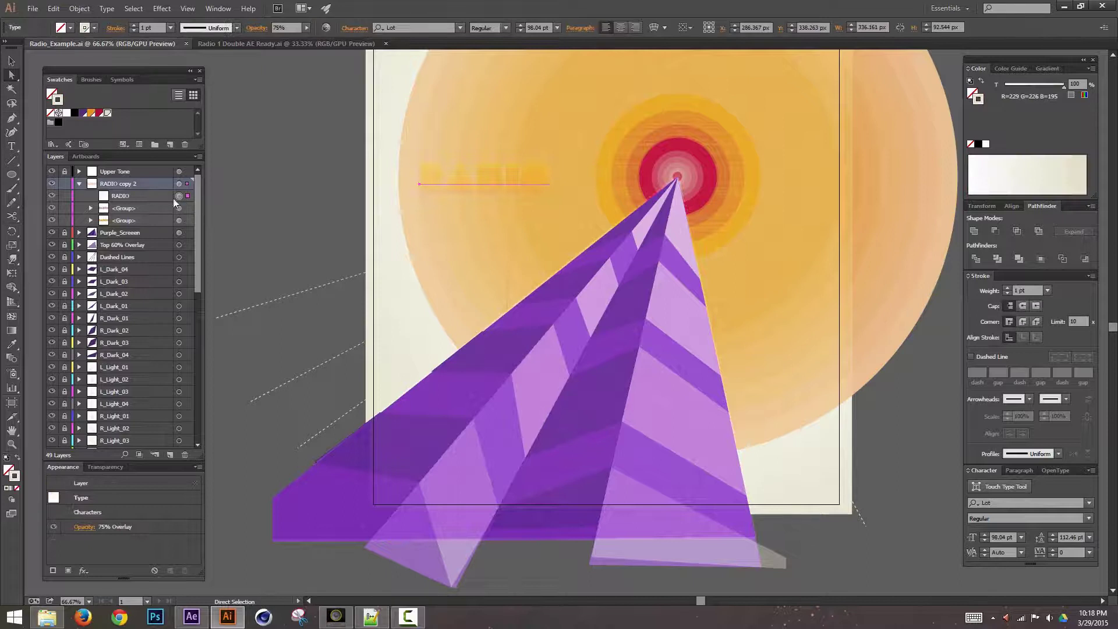
pyautogui.moveTo(640, 153); pyautogui.dragTo(664, 248)
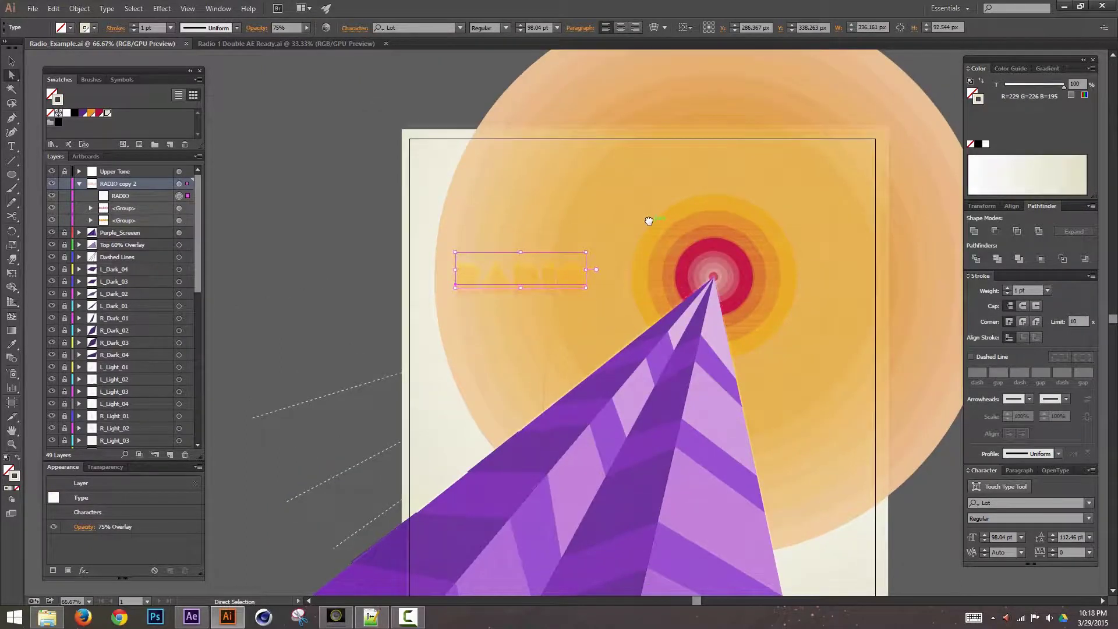
pyautogui.hotkey('ctrl', '=')
pyautogui.hotkey('ctrl', '=')
pyautogui.hotkey('ctrl', '=')
pyautogui.hotkey('ctrl', '=')
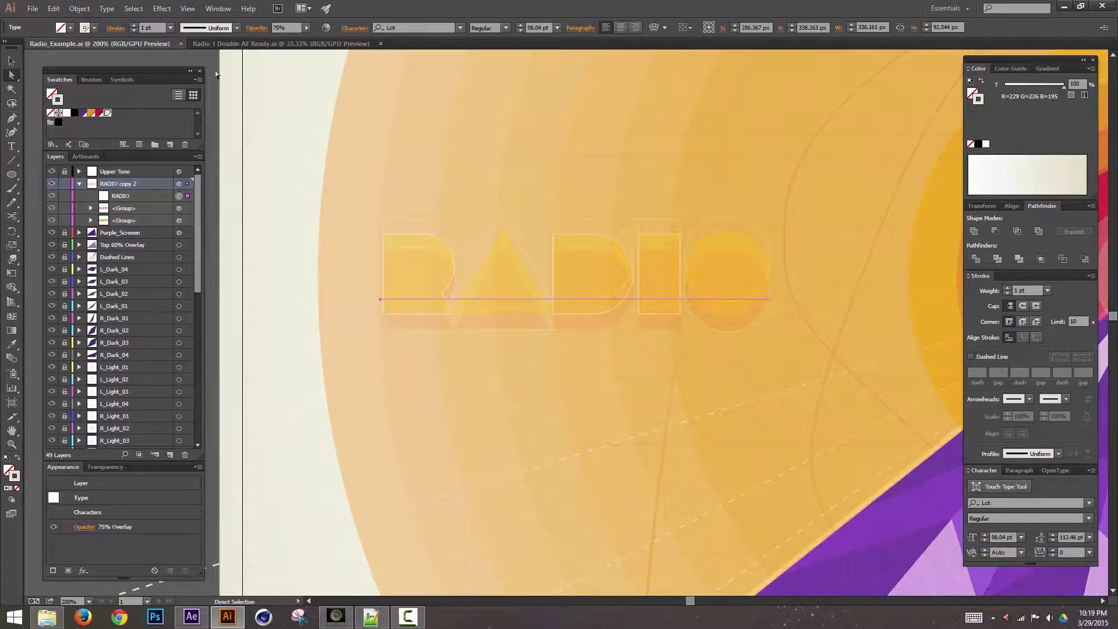
pyautogui.click(178, 220)
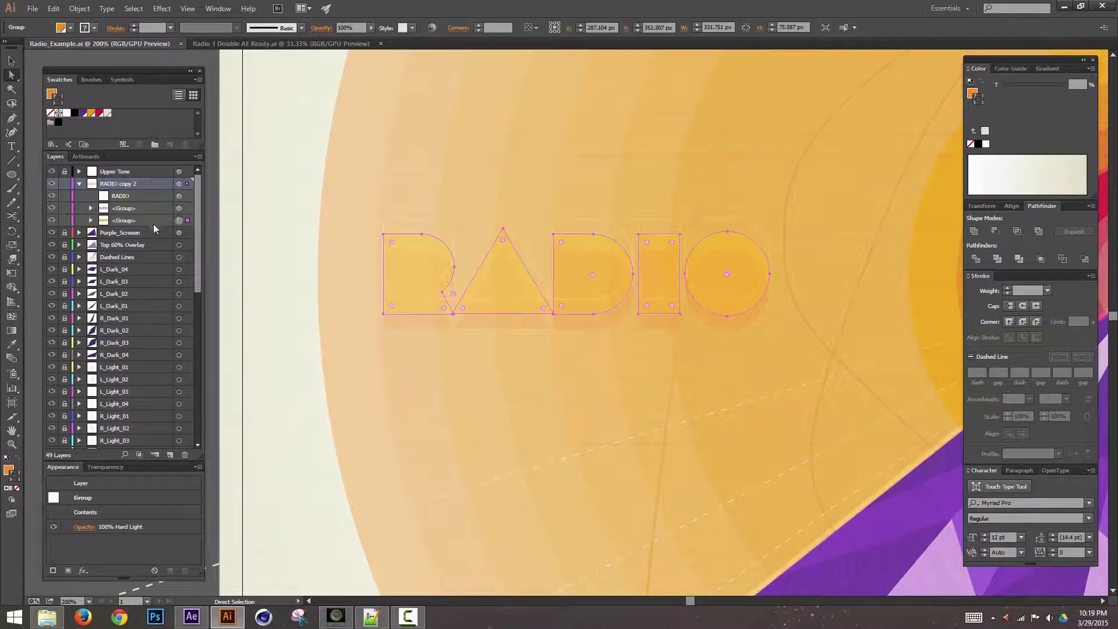
pyautogui.click(90, 208)
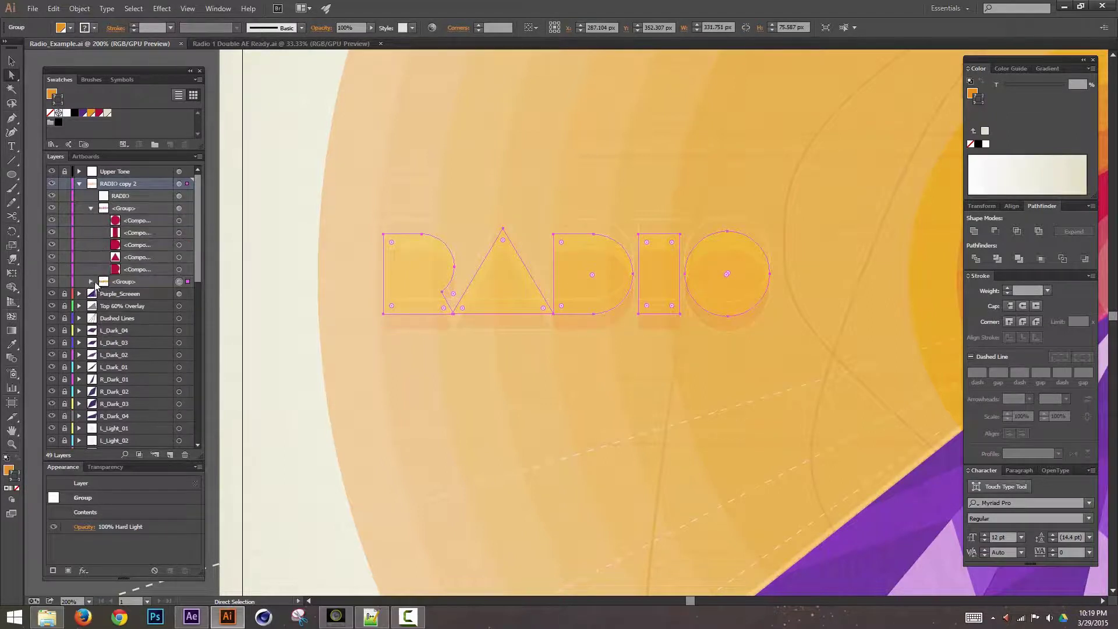
# Examine the individual letter shapes inside the orange letter group of the RADIO copy 2 layer
pyautogui.click(90, 281)
pyautogui.click(179, 294)
pyautogui.click(179, 318)
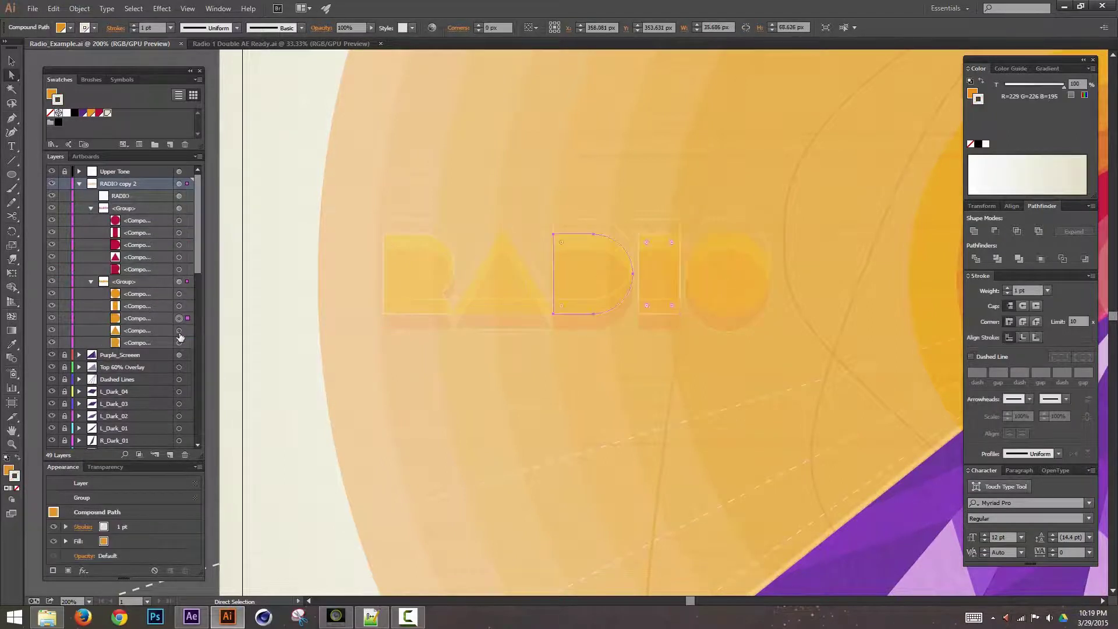
pyautogui.click(179, 330)
pyautogui.click(179, 342)
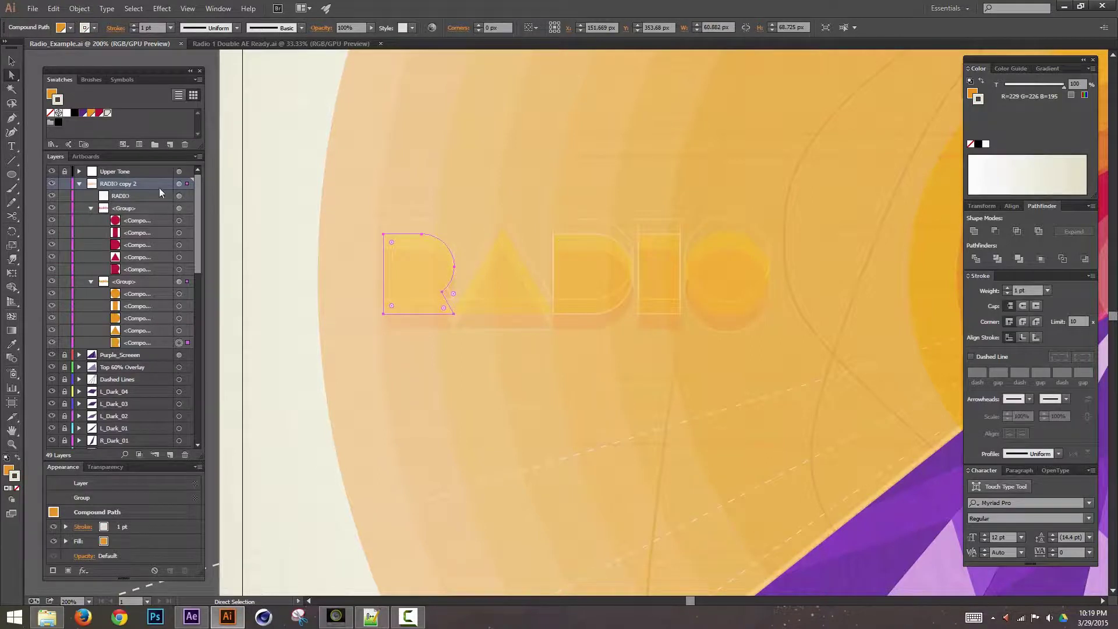
# Identify the live RADIO text object in the RADIO copy 2 layer and convert it to outlines
pyautogui.click(178, 196)
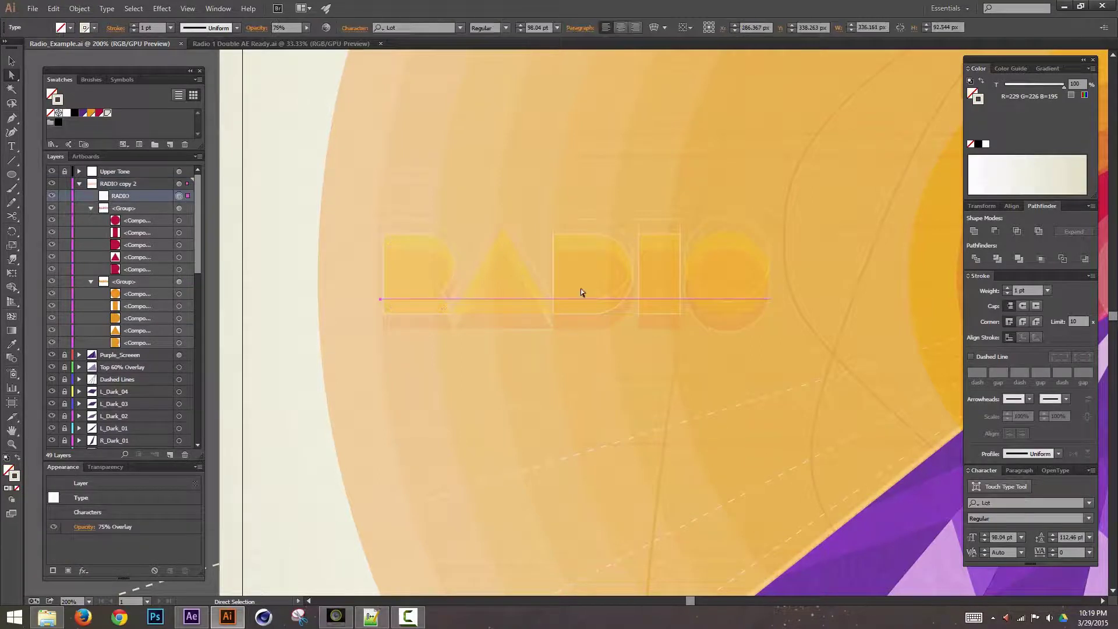
pyautogui.click(52, 196)
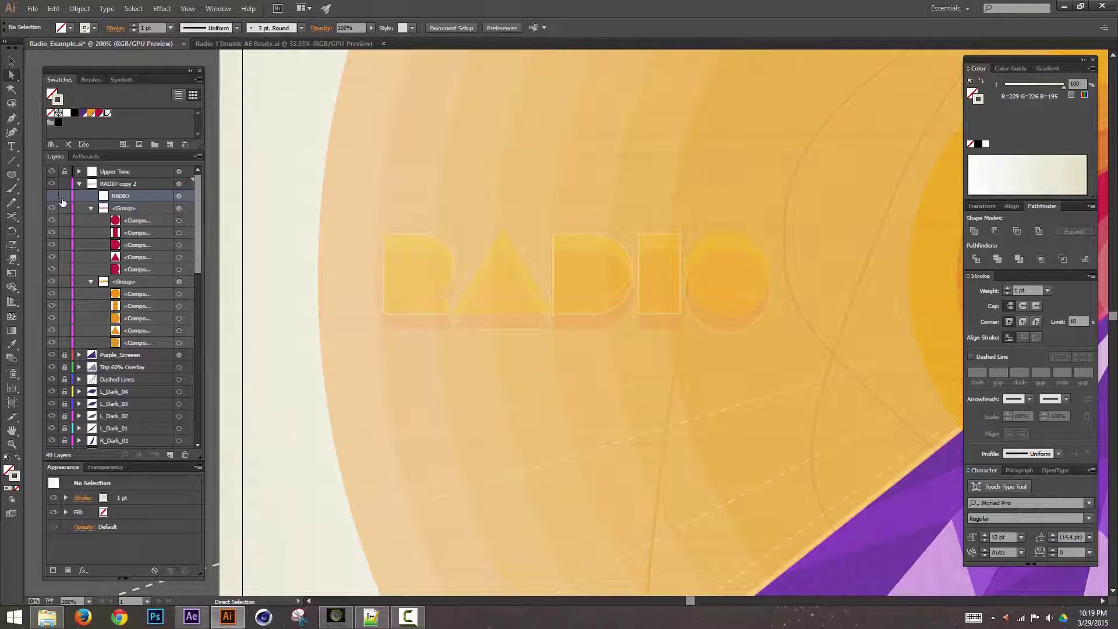
pyautogui.click(180, 197)
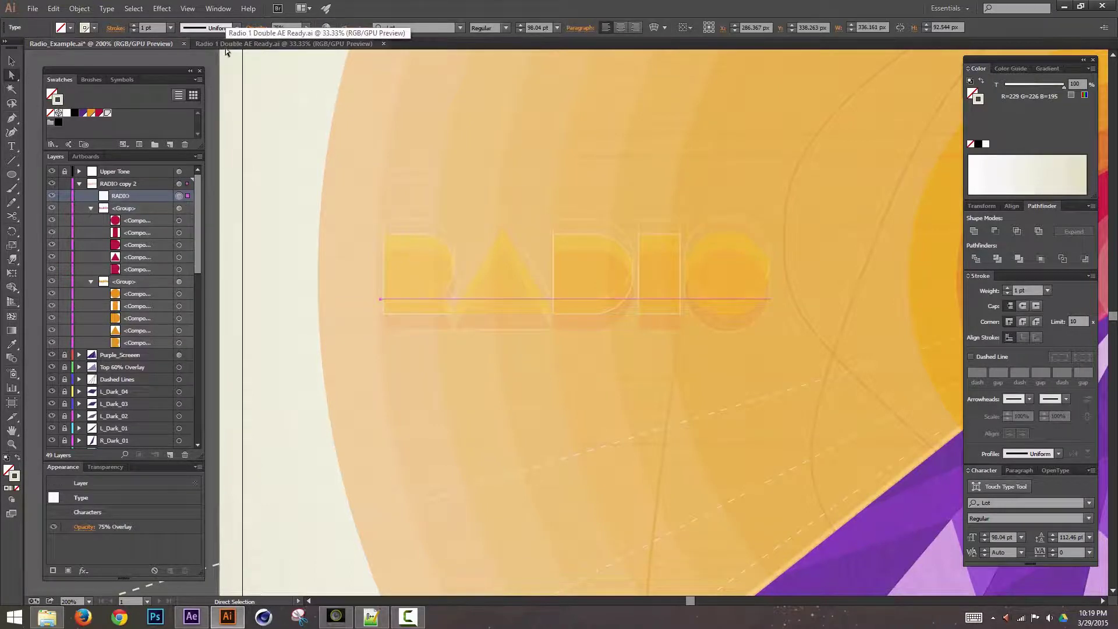
pyautogui.hotkey('ctrl', 'shift', 'o')
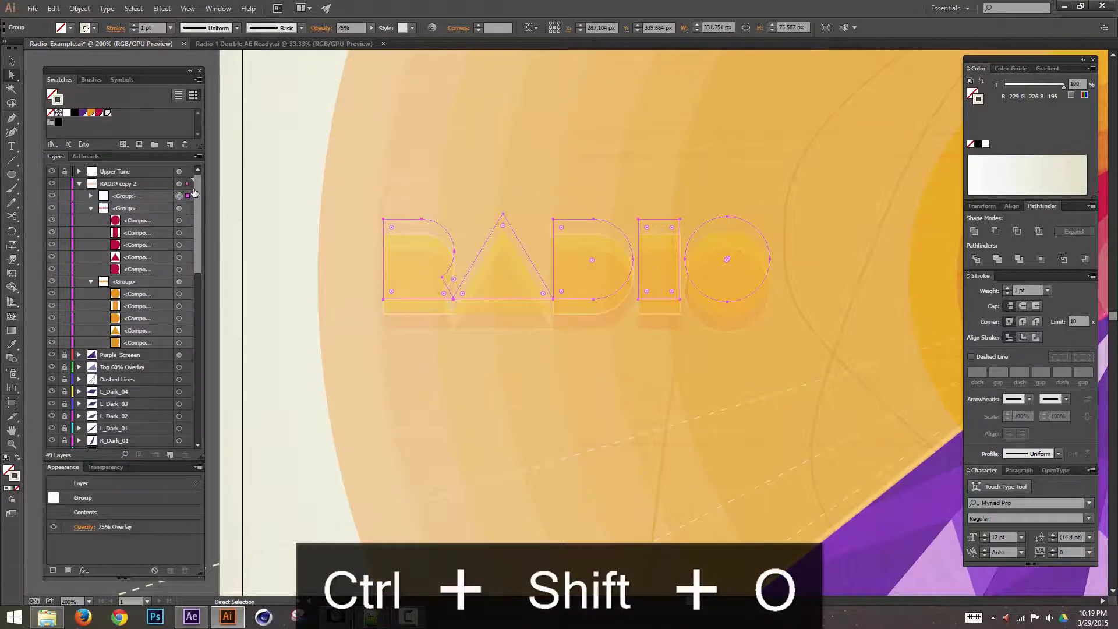
# Move the outlined RADIO group out of RADIO copy 2 into a new top-level layer directly above it
pyautogui.click(125, 223)
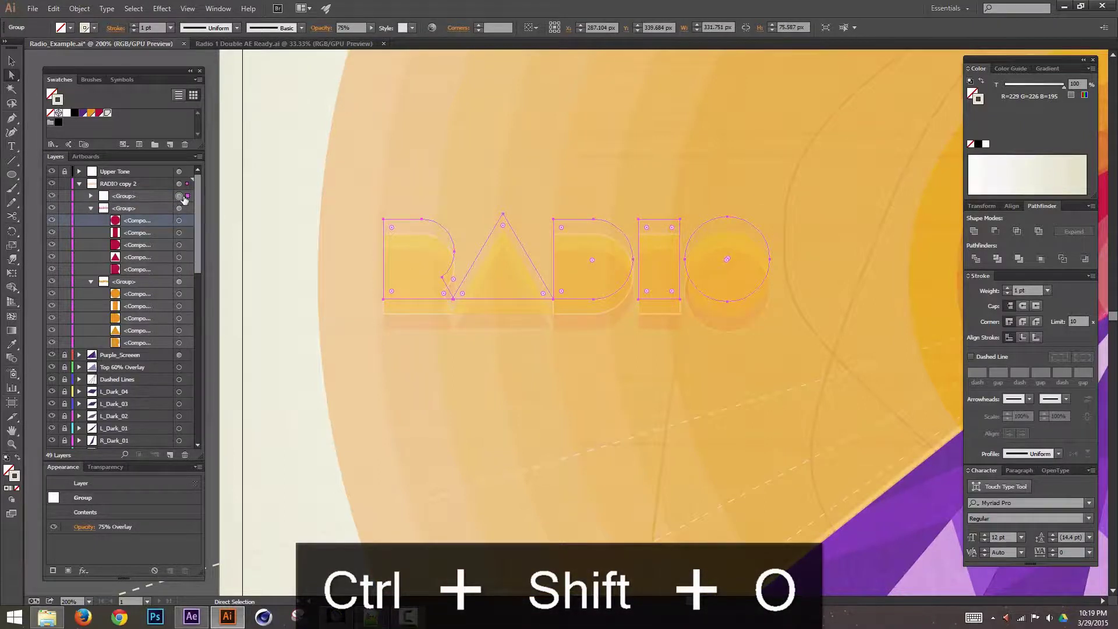
pyautogui.click(134, 527)
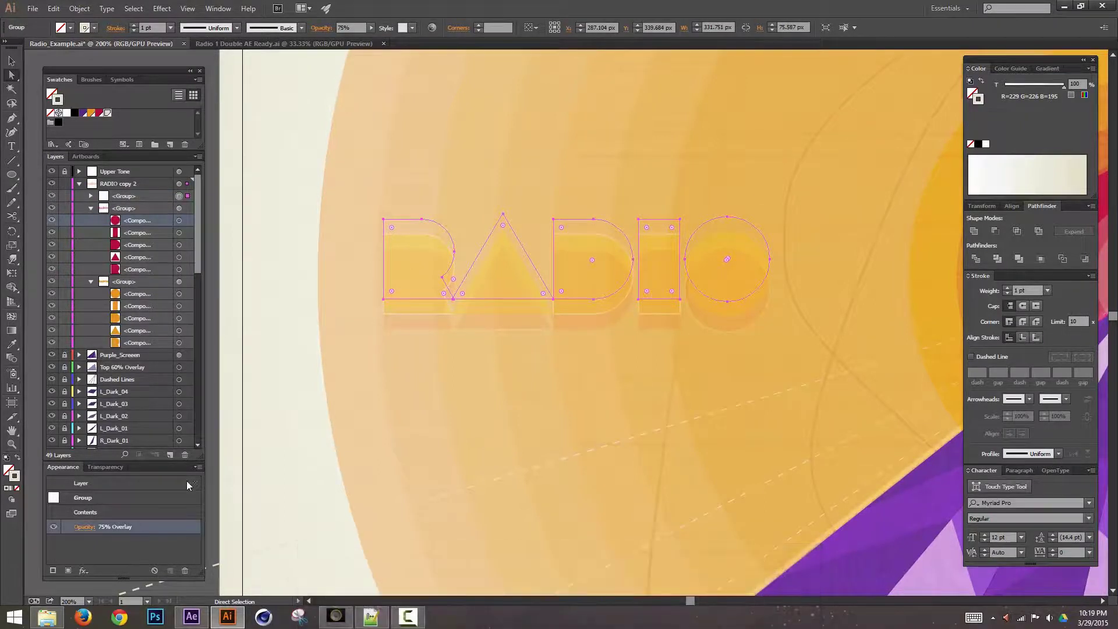
pyautogui.click(170, 455)
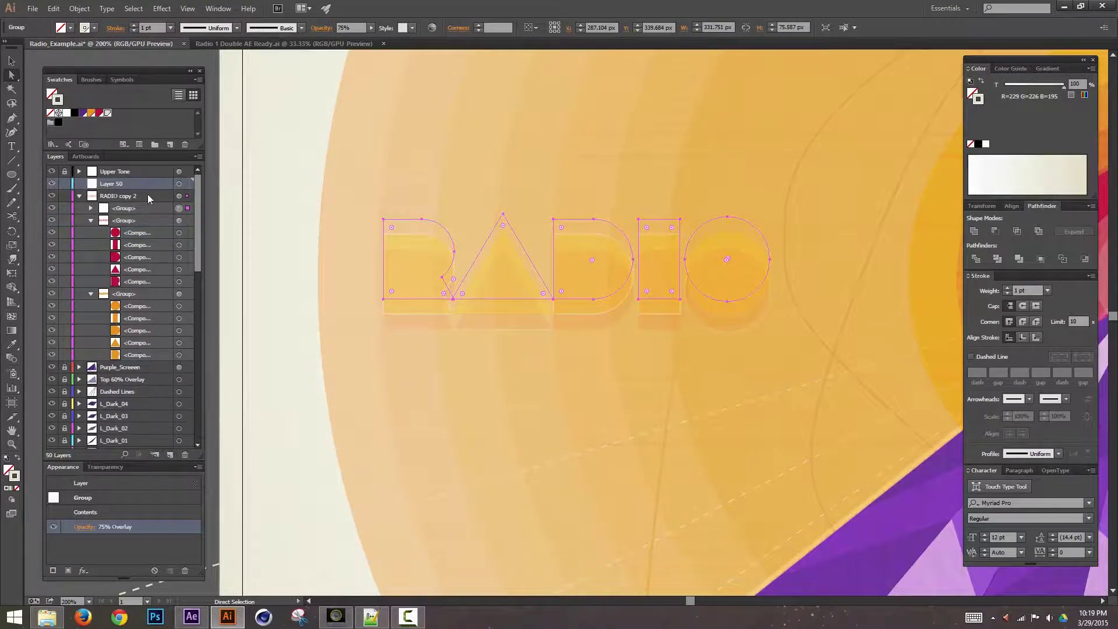
pyautogui.moveTo(133, 209); pyautogui.dragTo(116, 188)
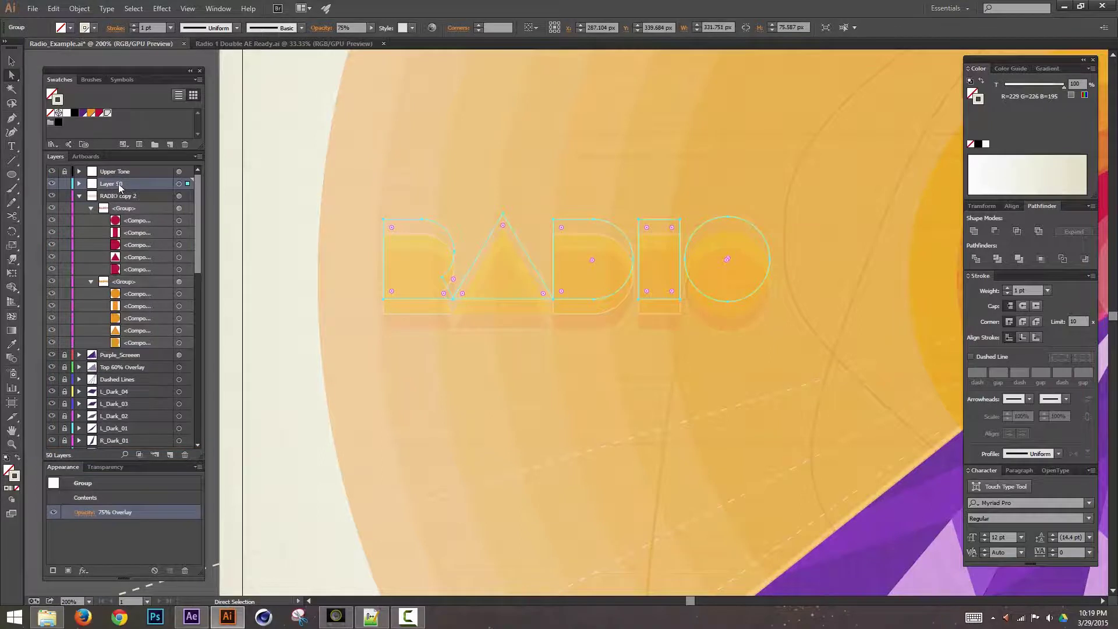
# Rename the new layer holding the outlined RADIO text as "75% Overlay"
pyautogui.doubleClick(117, 184)
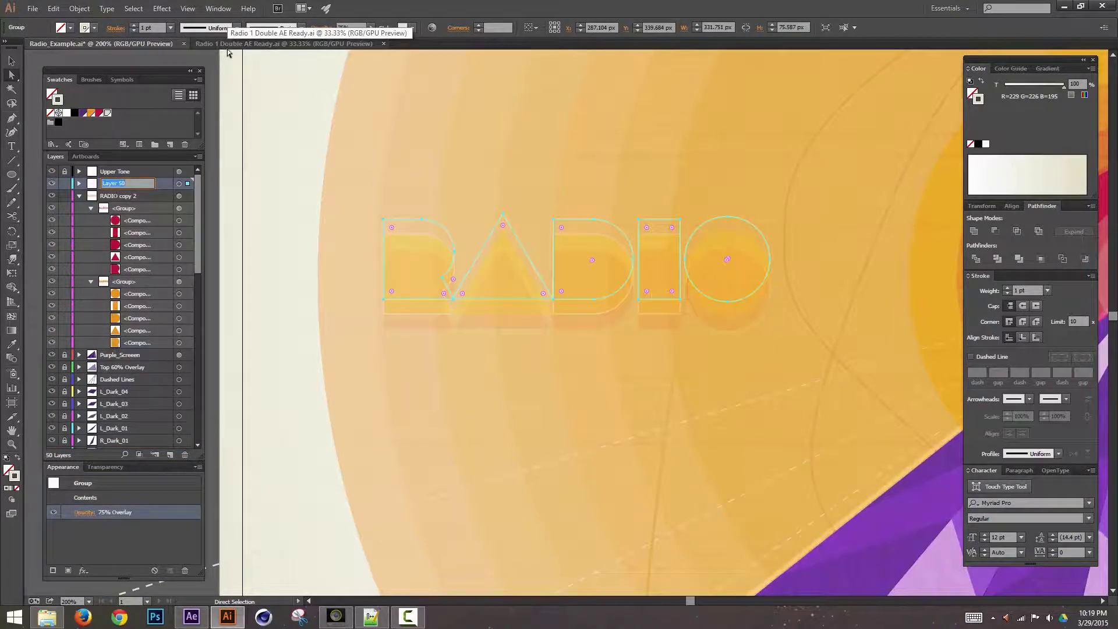
pyautogui.write('75')
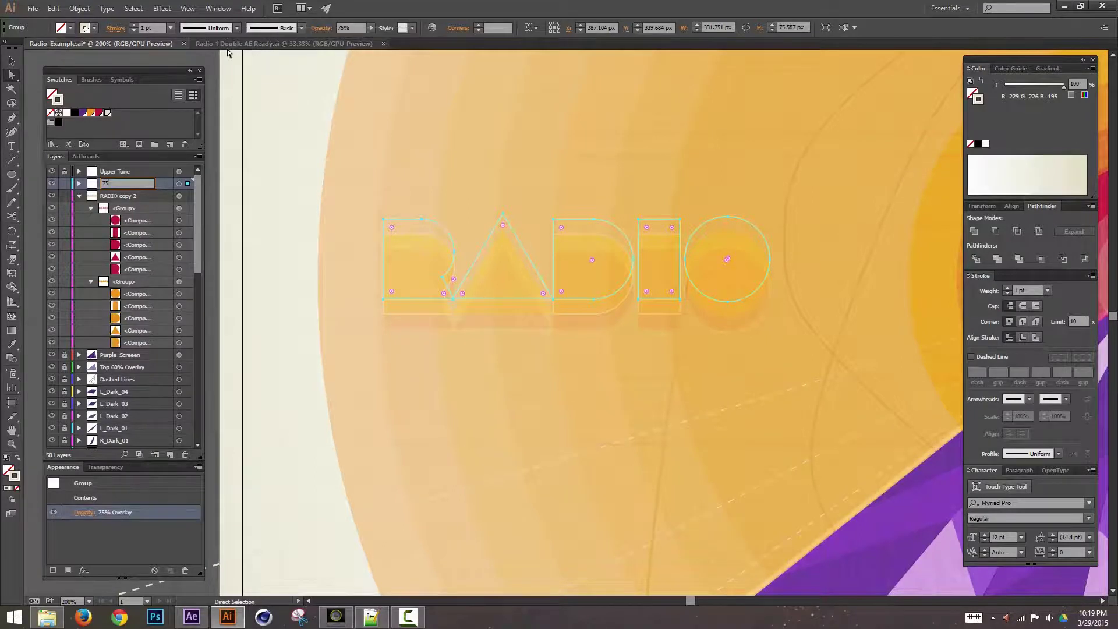
pyautogui.write('% Overlay')
pyautogui.press('Return')
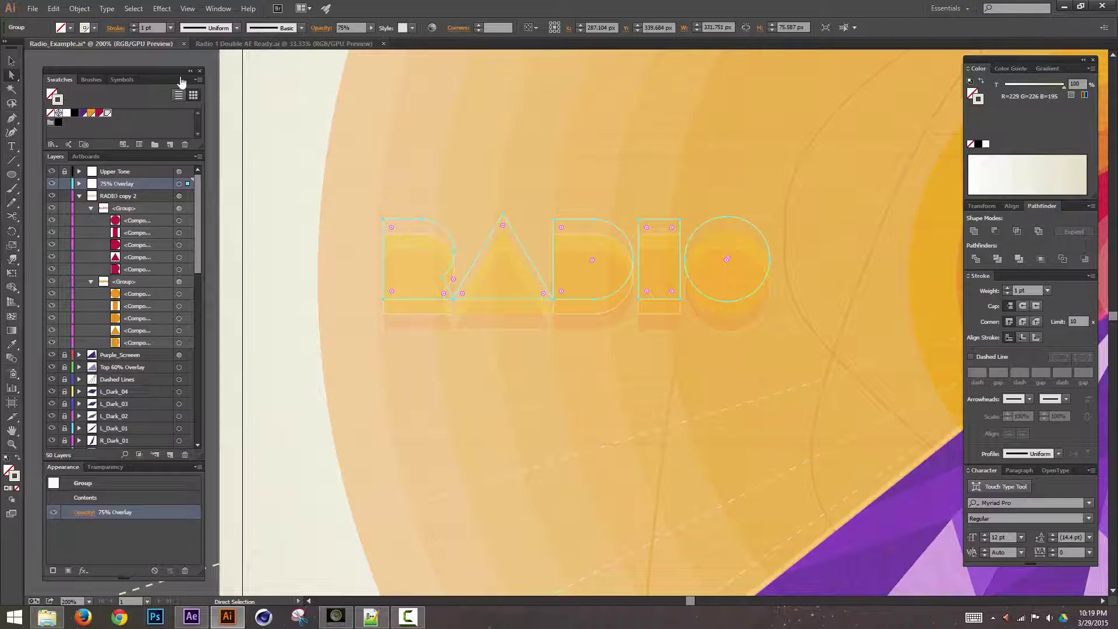
pyautogui.click(179, 197)
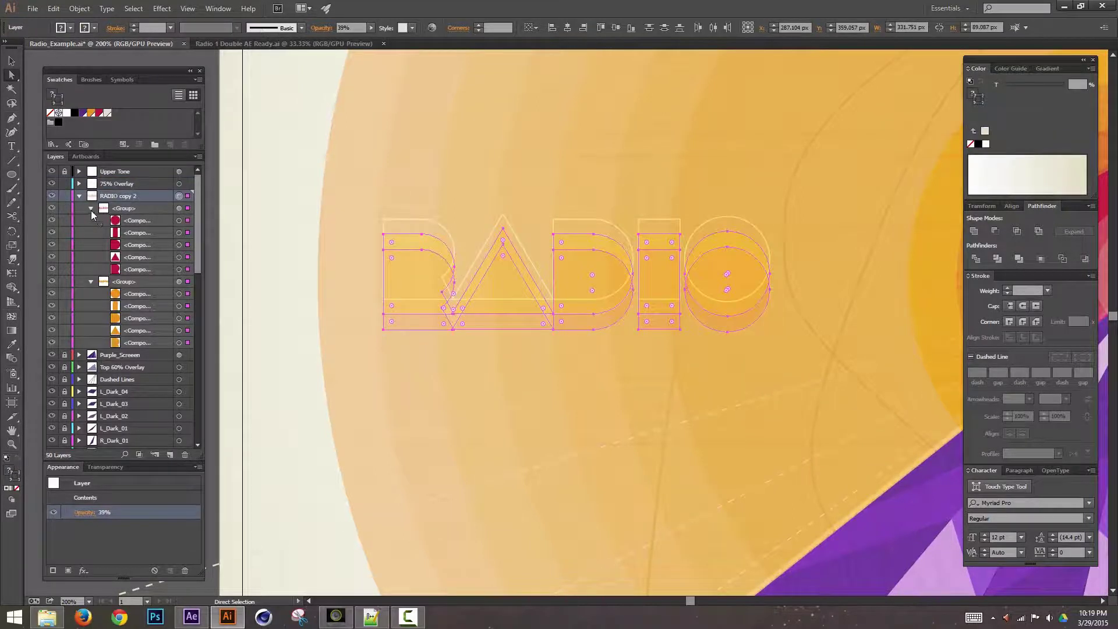
pyautogui.click(135, 208)
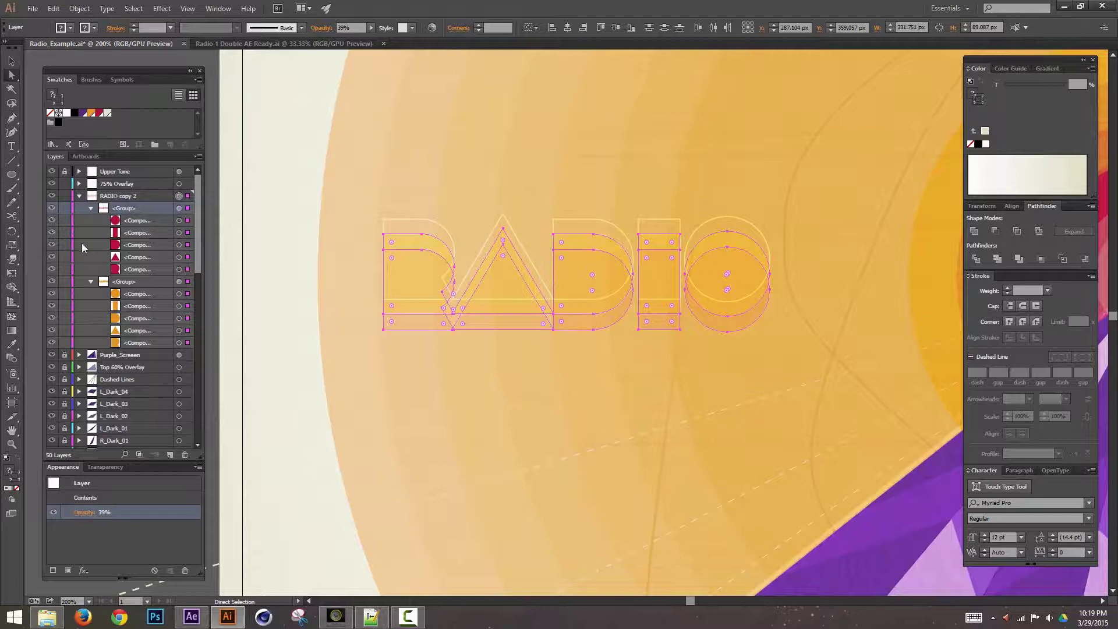
pyautogui.hotkey('ctrl', 'shift', 'g')
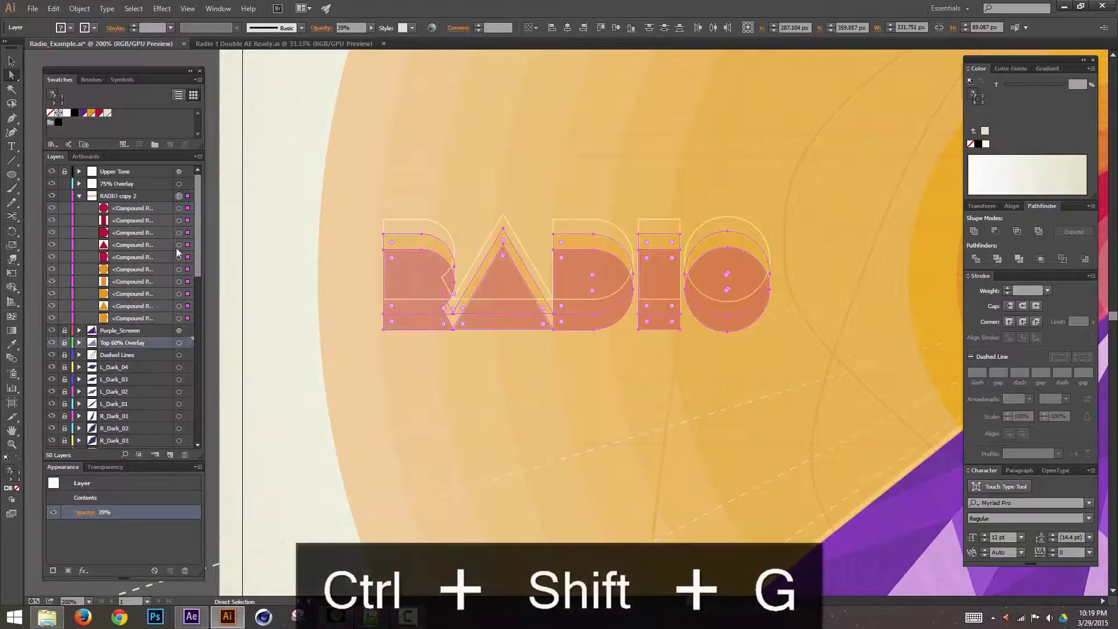
pyautogui.click(179, 208)
pyautogui.keyDown('shift'); pyautogui.click(179, 257); pyautogui.keyUp('shift')
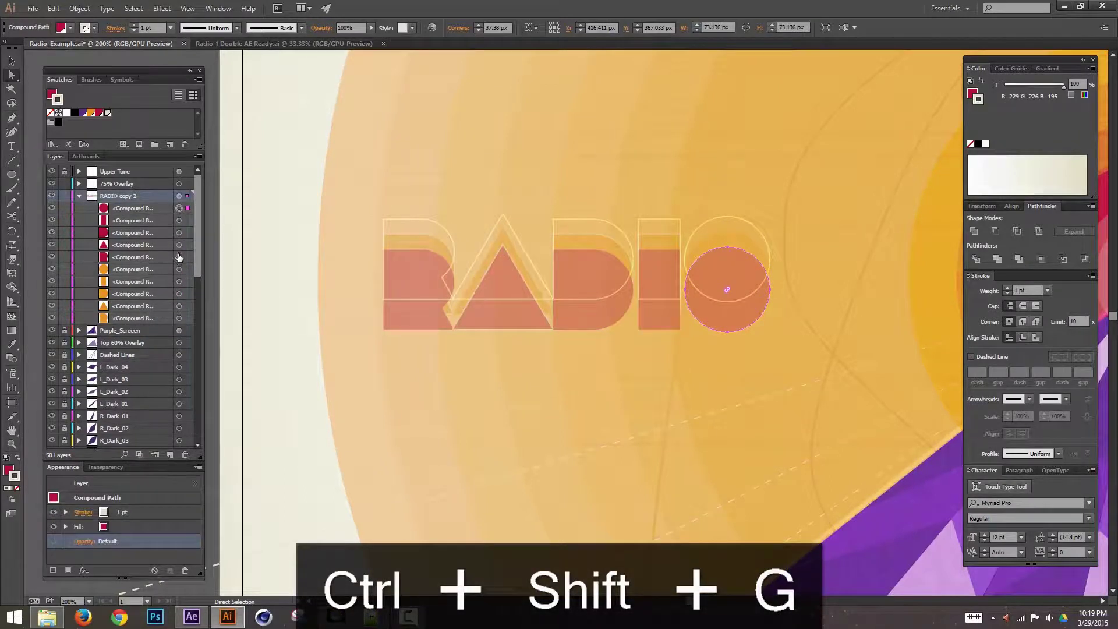
pyautogui.click(135, 210)
pyautogui.keyDown('shift'); pyautogui.click(141, 255); pyautogui.keyUp('shift')
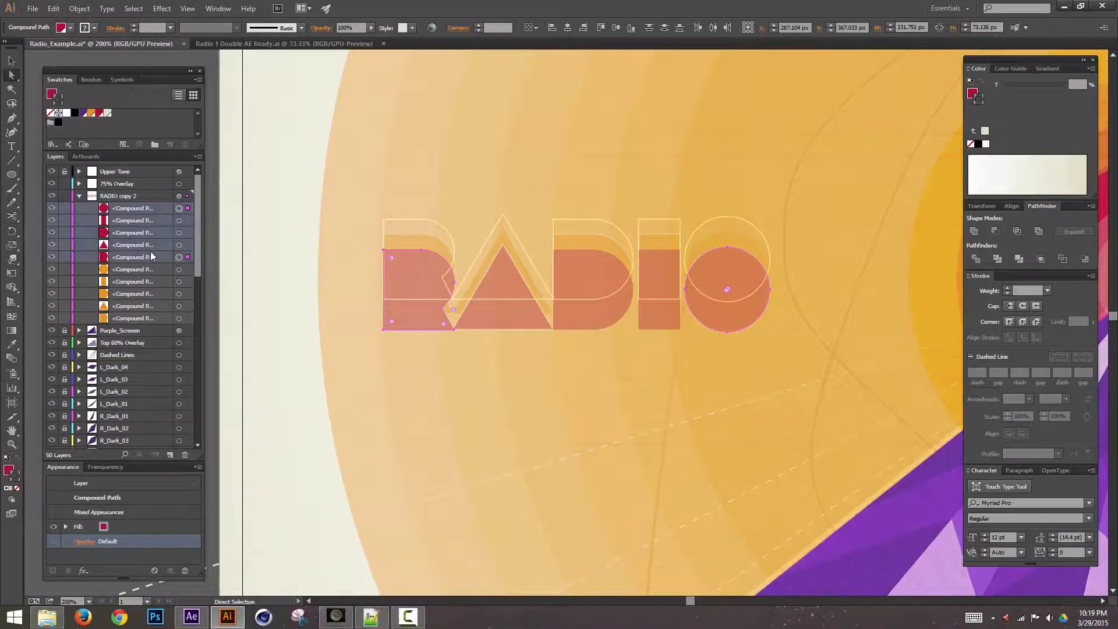
pyautogui.hotkey('ctrl', 'g')
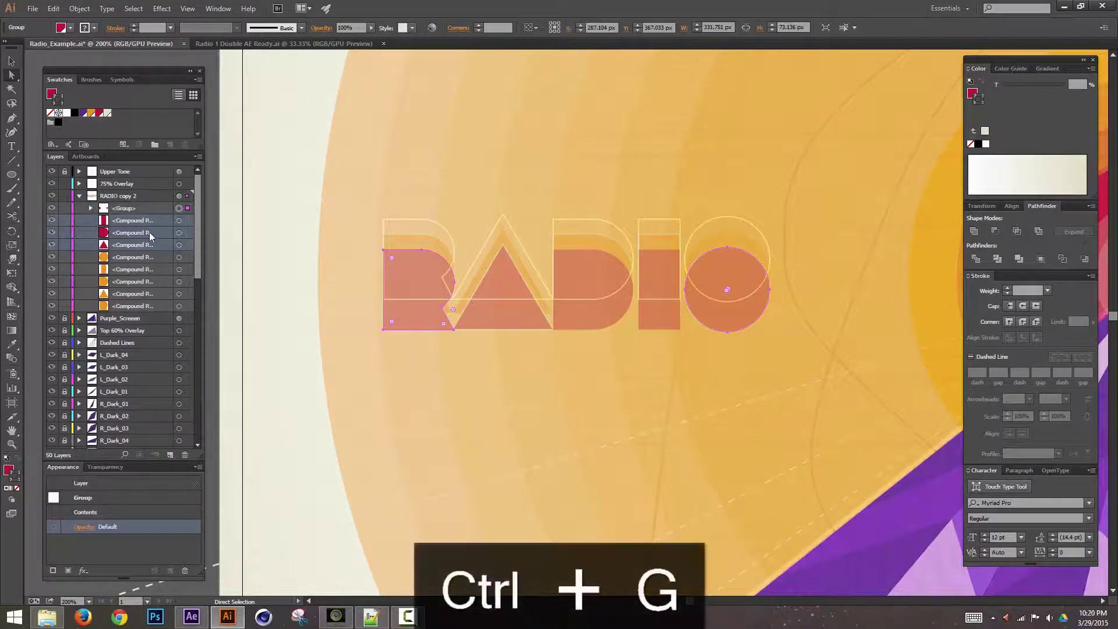
pyautogui.hotkey('ctrl', 'z')
pyautogui.hotkey('ctrl', 'z')
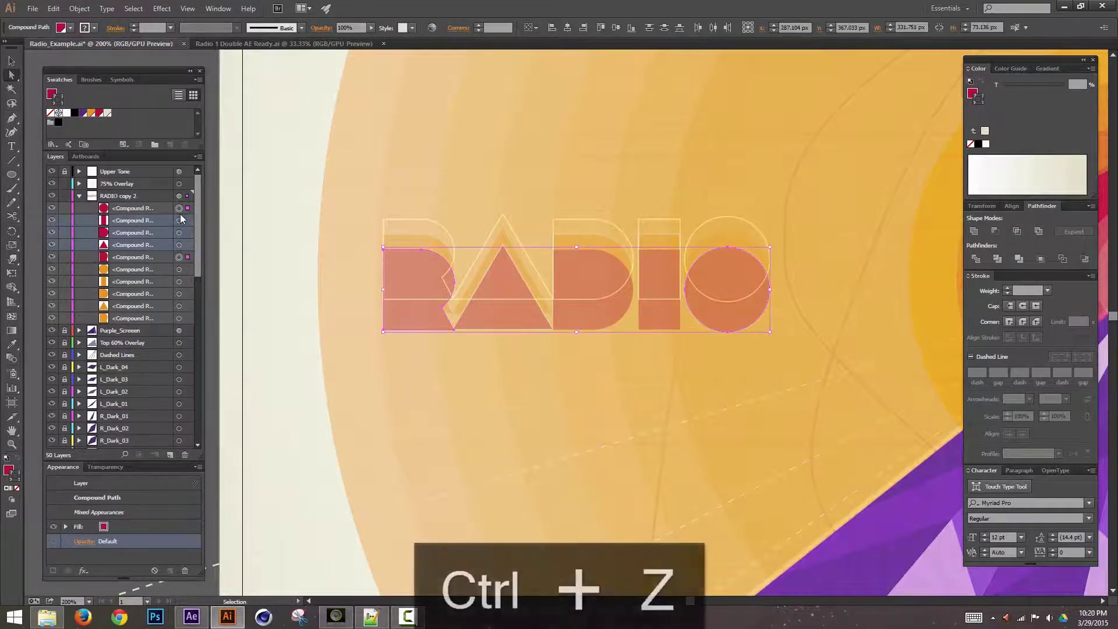
pyautogui.hotkey('ctrl', 'z')
pyautogui.hotkey('ctrl', 'z')
pyautogui.hotkey('ctrl', 'z')
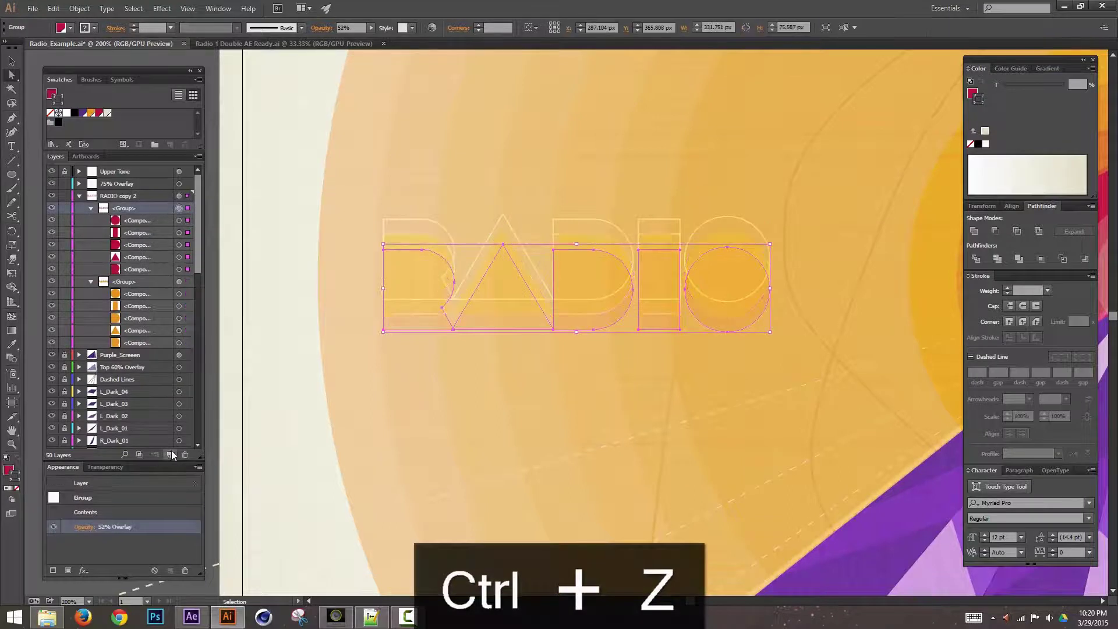
# Move the red letter group out of RADIO copy 2 into a new top-level layer directly above it
pyautogui.moveTo(136, 197); pyautogui.dragTo(185, 455)
pyautogui.scroll(2, 134, 216)
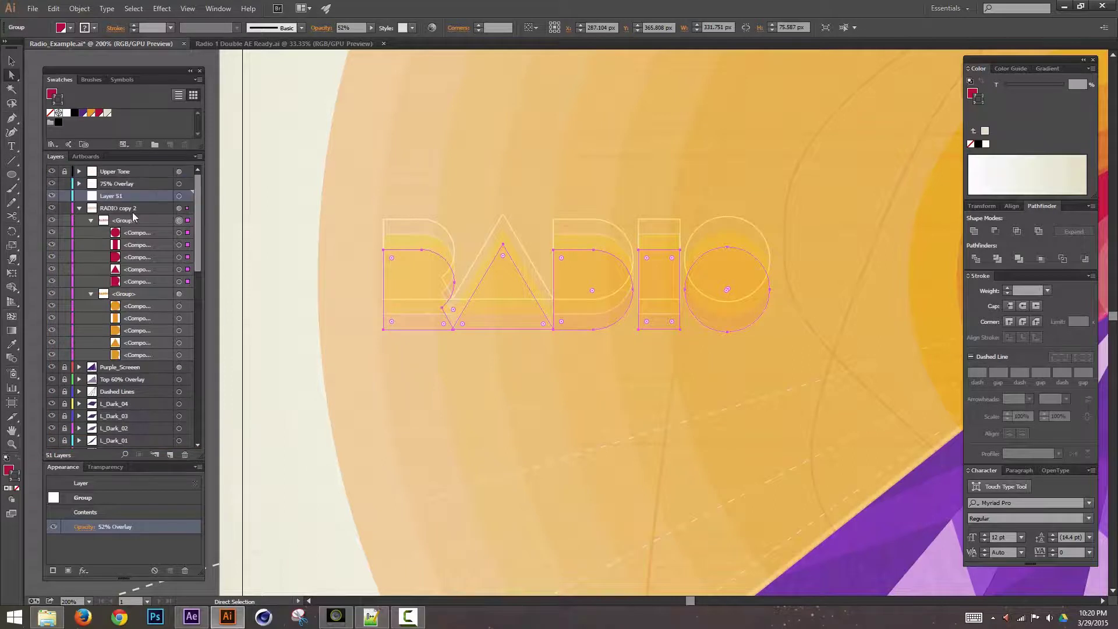
pyautogui.click(123, 221)
pyautogui.moveTo(123, 222); pyautogui.dragTo(120, 196)
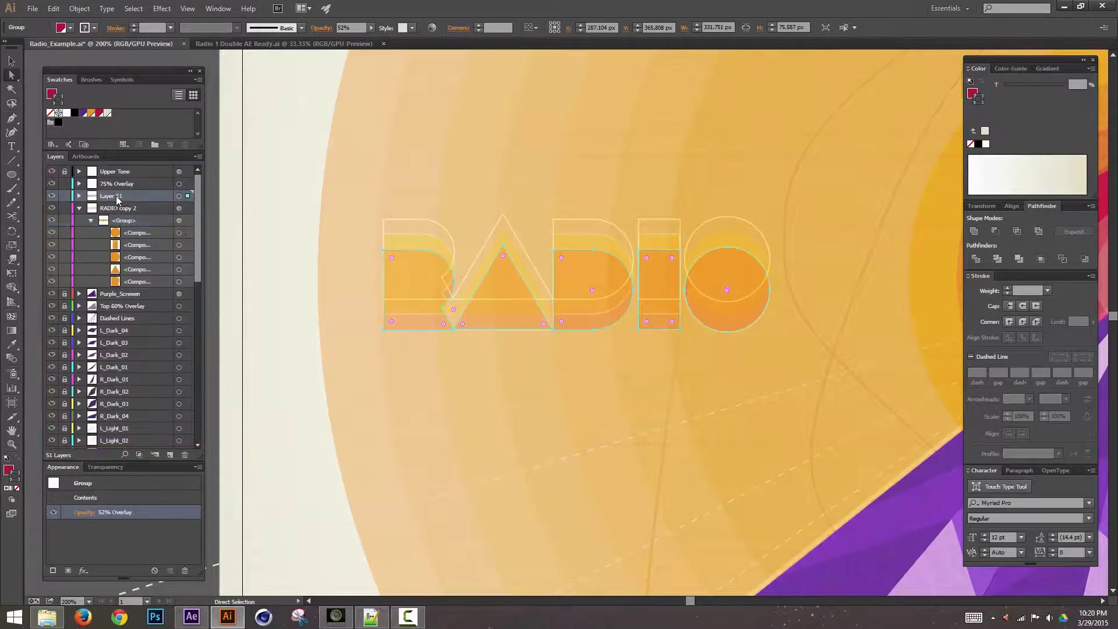
# Rename the layer holding the red letters as "Red Type" and the RADIO copy 2 layer as "Orange Type"
pyautogui.doubleClick(113, 195)
pyautogui.write('Red Type')
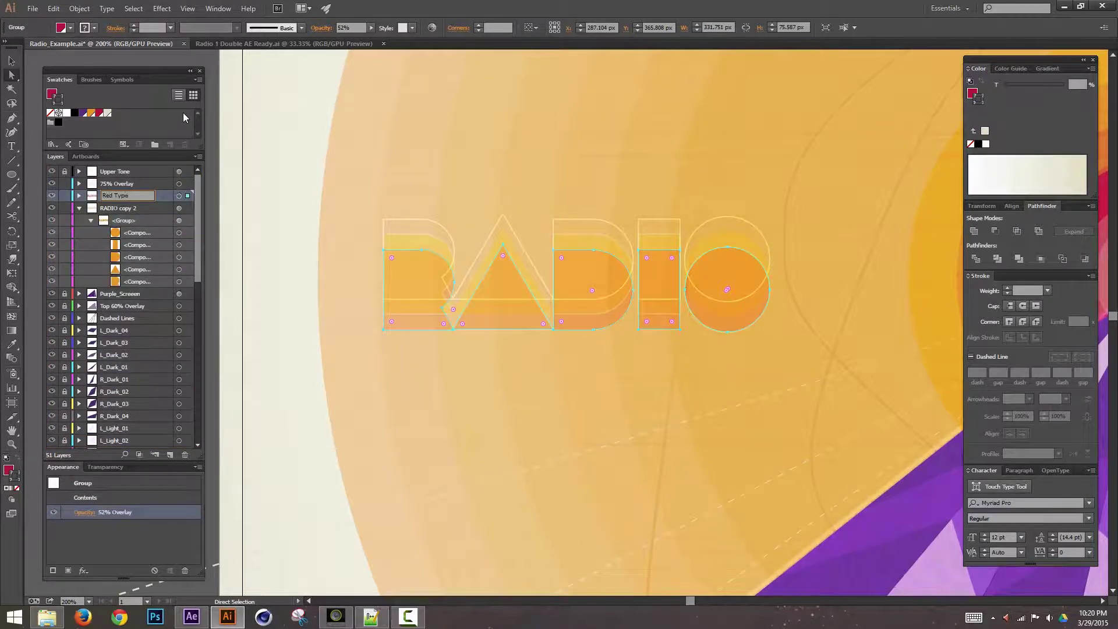
pyautogui.press('Return')
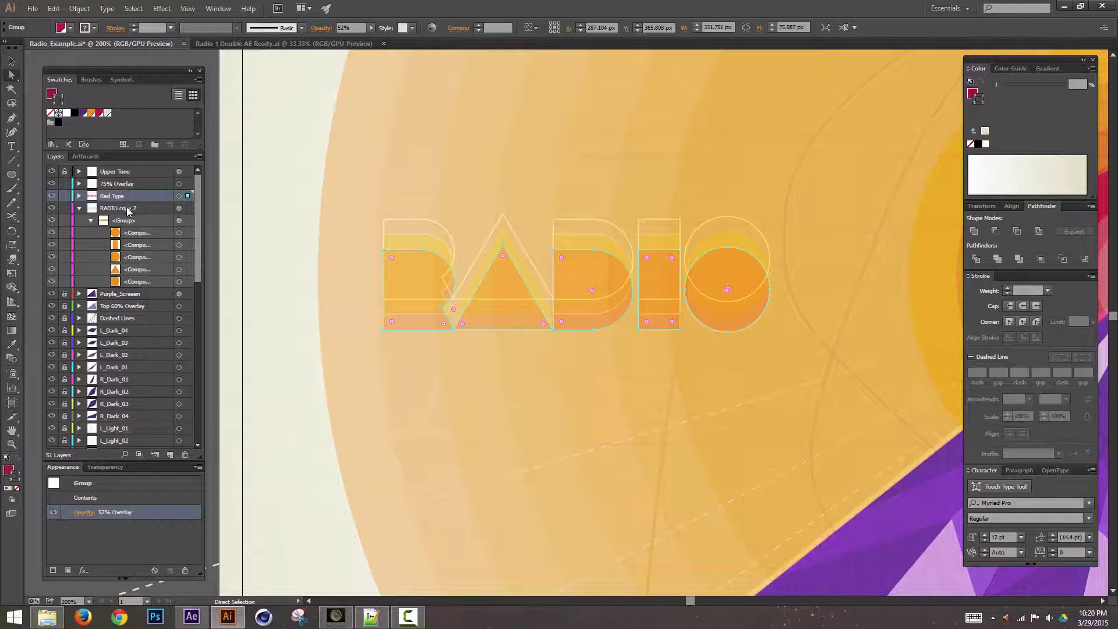
pyautogui.click(128, 209)
pyautogui.write('Orange Type')
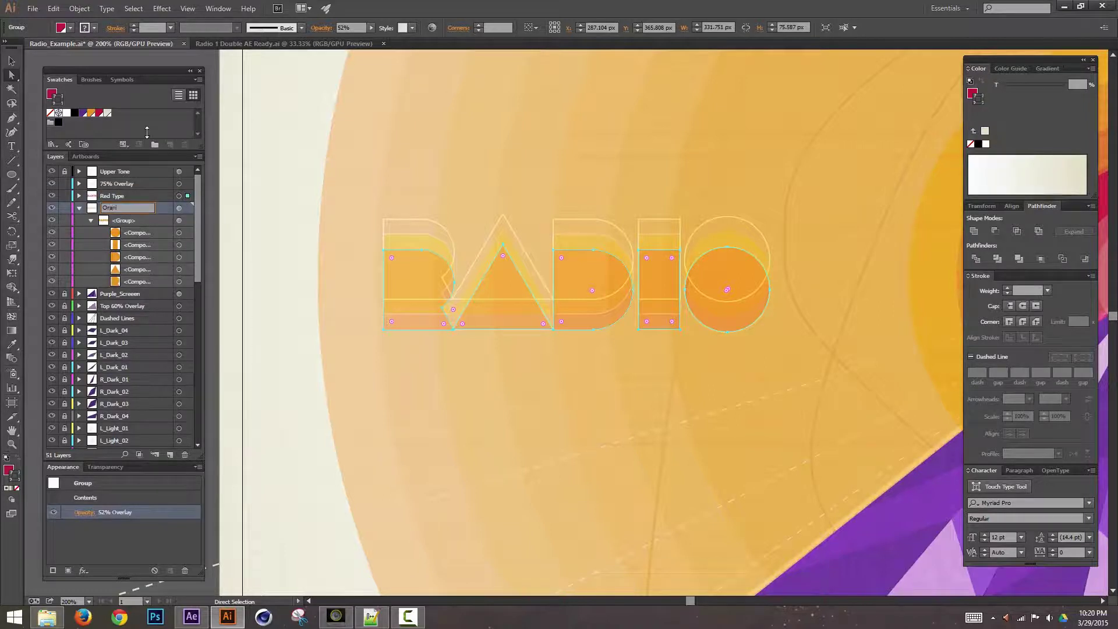
pyautogui.press('Return')
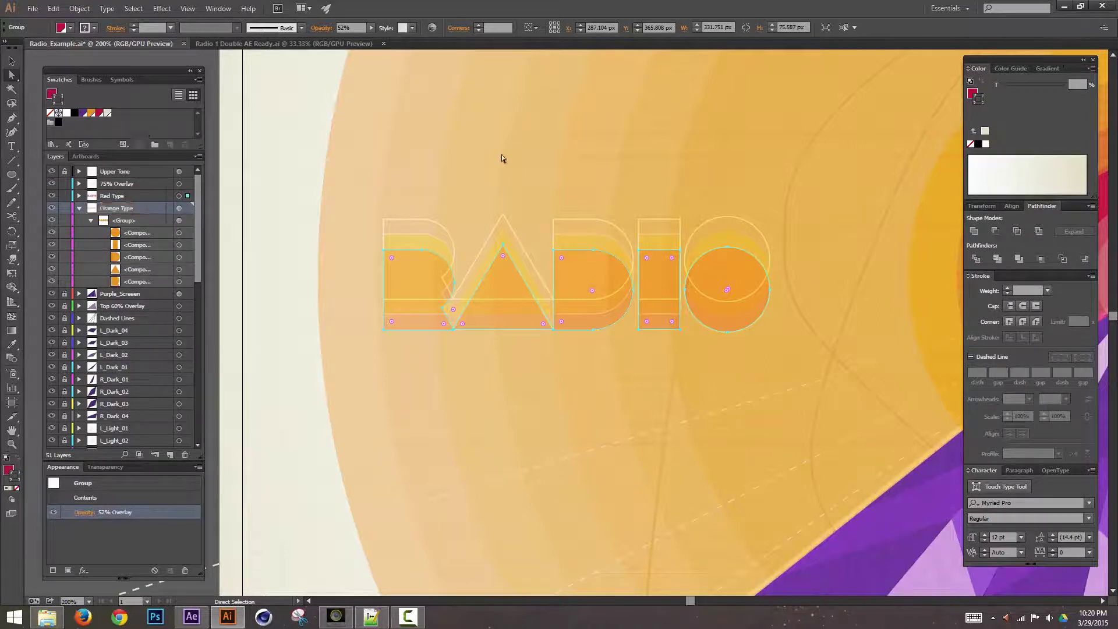
# Check the orange group's blending mode and rename its layer as "Orange Type Hard Light"
pyautogui.click(91, 220)
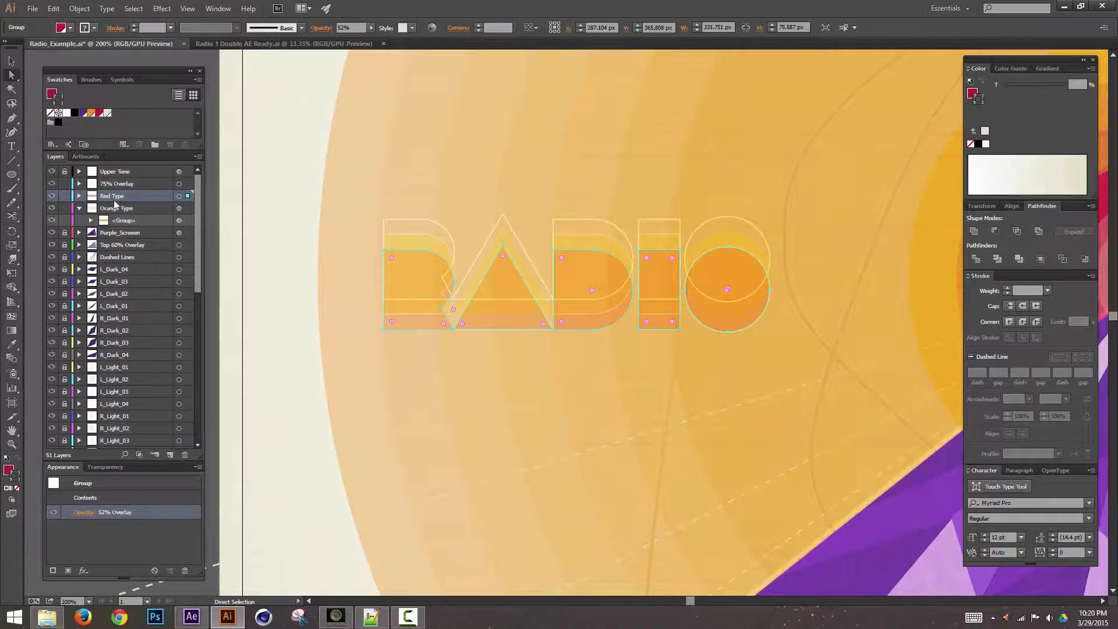
pyautogui.click(178, 220)
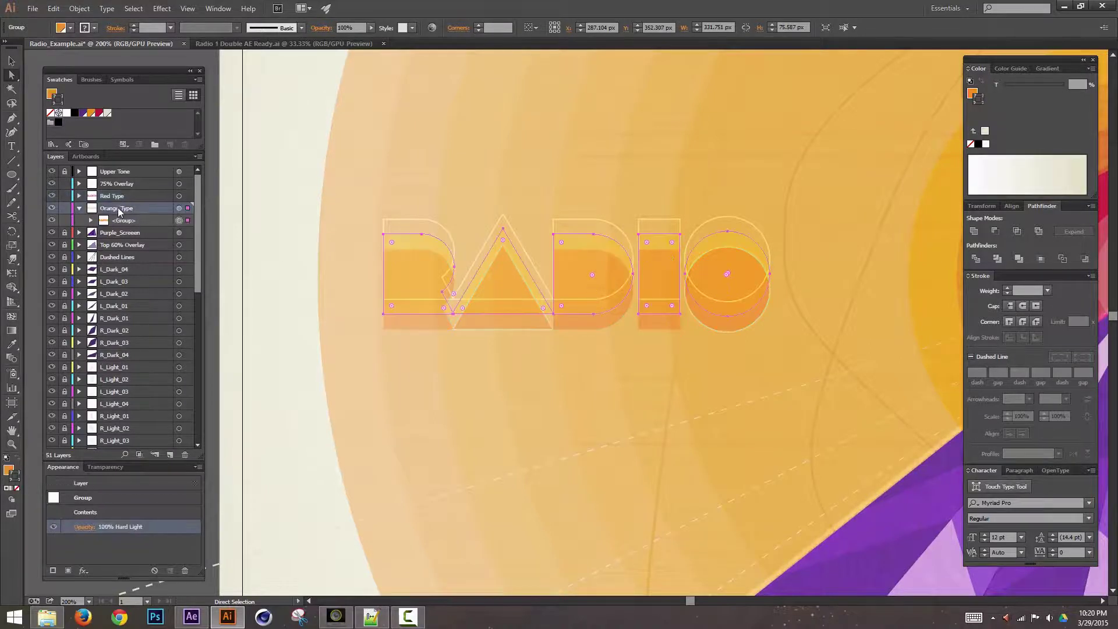
pyautogui.doubleClick(150, 207)
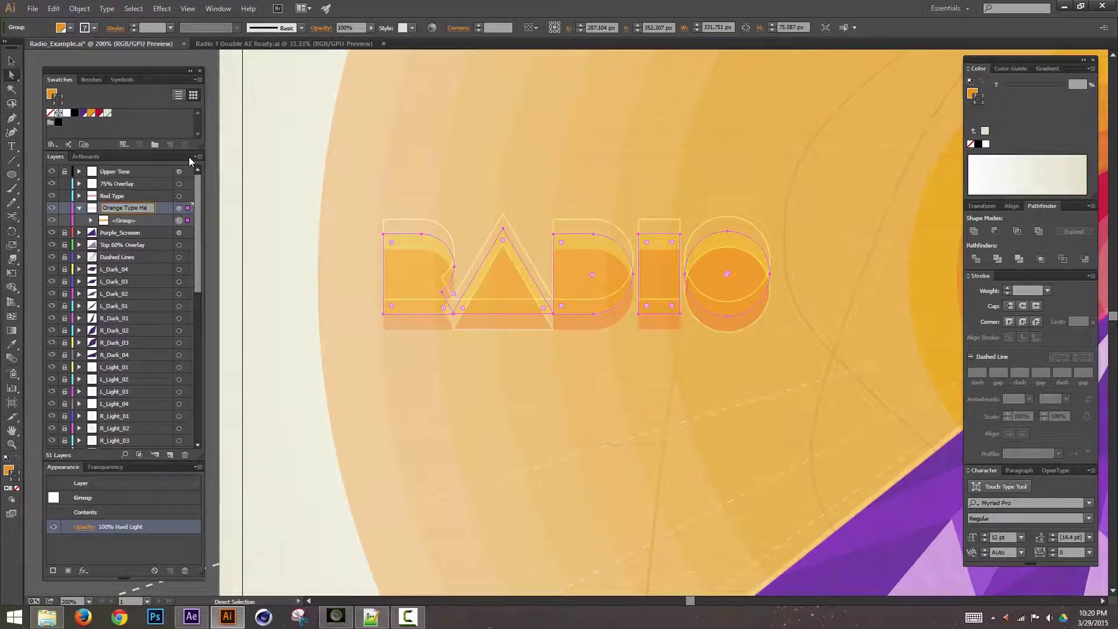
pyautogui.write('Hard Light')
pyautogui.press('Return')
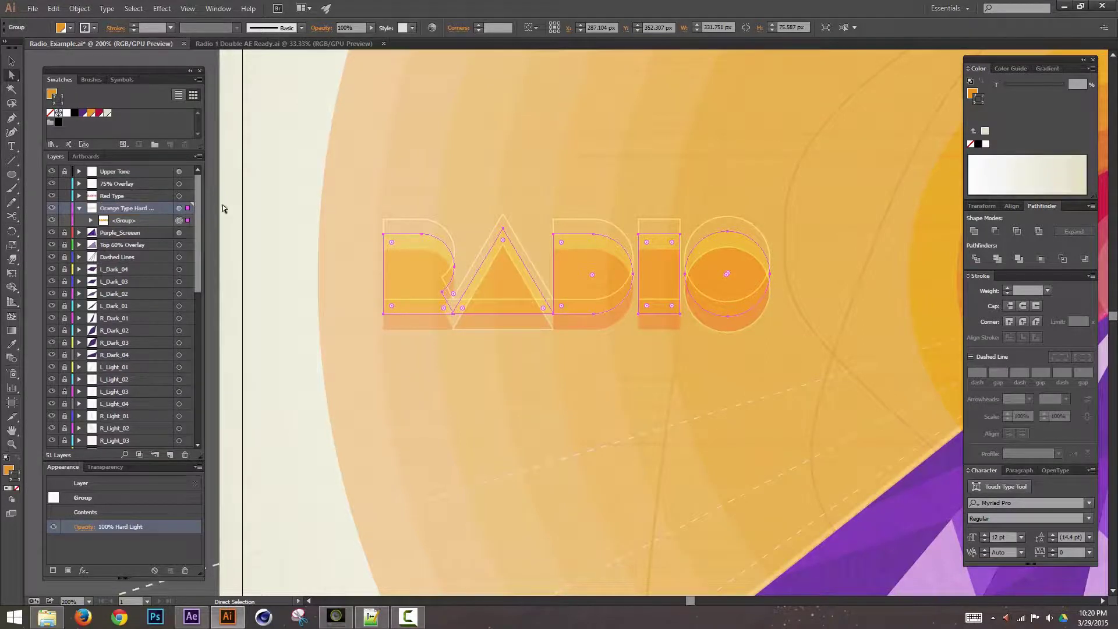
# Check the red letter group's opacity and blending mode and rename its layer "Red Type 52% Overlay"
pyautogui.click(178, 195)
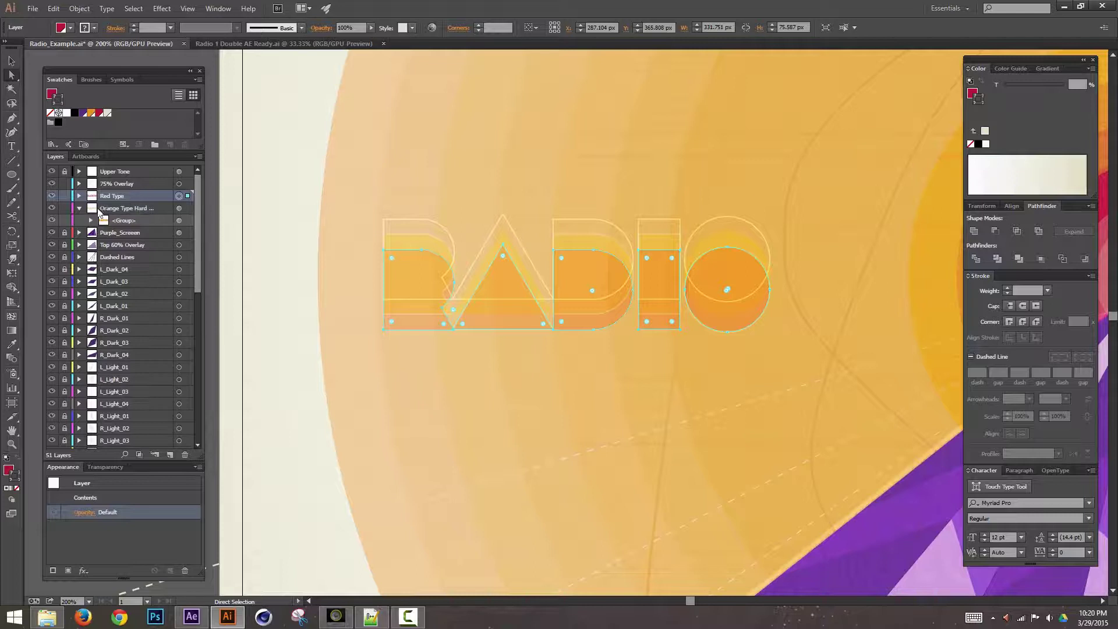
pyautogui.keyDown('alt'); pyautogui.click(78, 196); pyautogui.keyUp('alt')
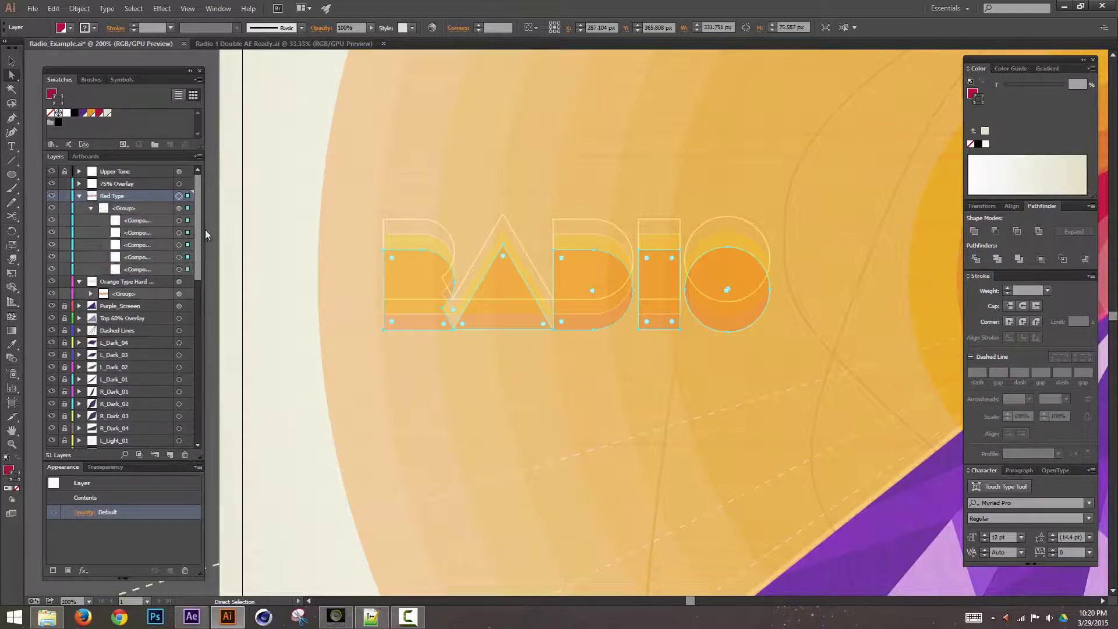
pyautogui.click(179, 208)
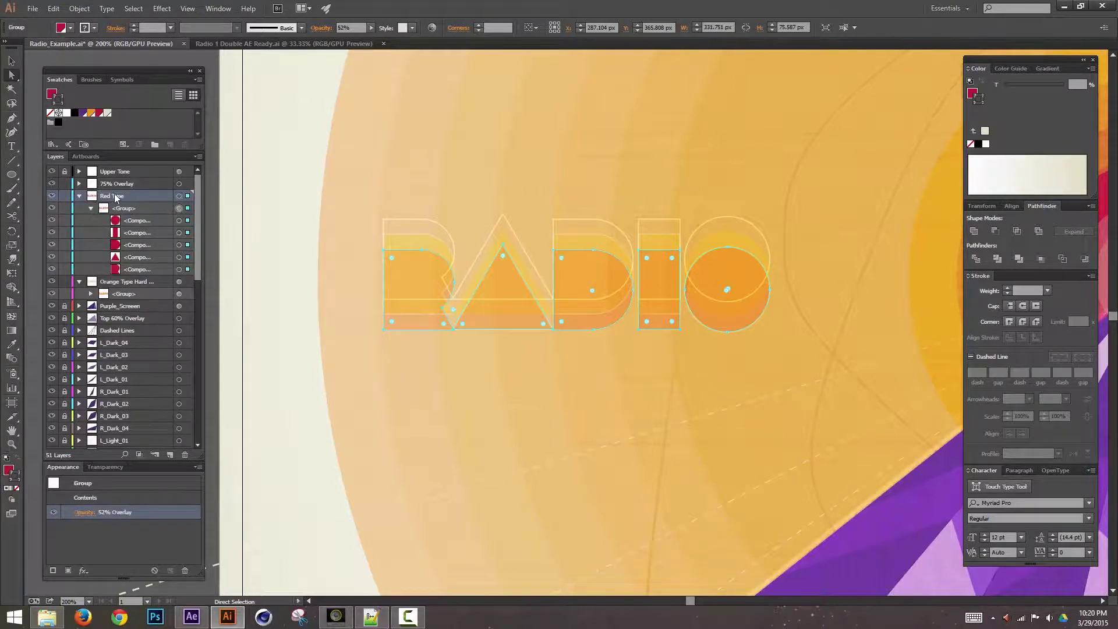
pyautogui.doubleClick(124, 196)
pyautogui.write('52% Overlay')
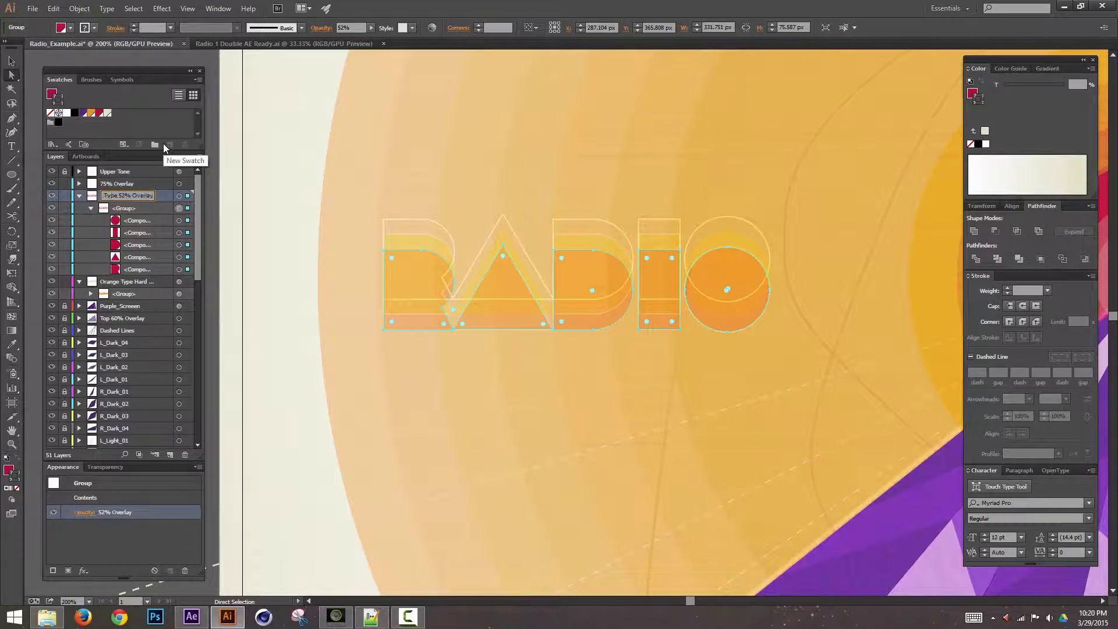
pyautogui.press('Return')
pyautogui.click(79, 195)
# Prefix the name of the 75% Overlay layer with "Radio Outline" and collapse the orange type layer
pyautogui.doubleClick(124, 184)
pyautogui.press('Home')
pyautogui.write('Radio Outline')
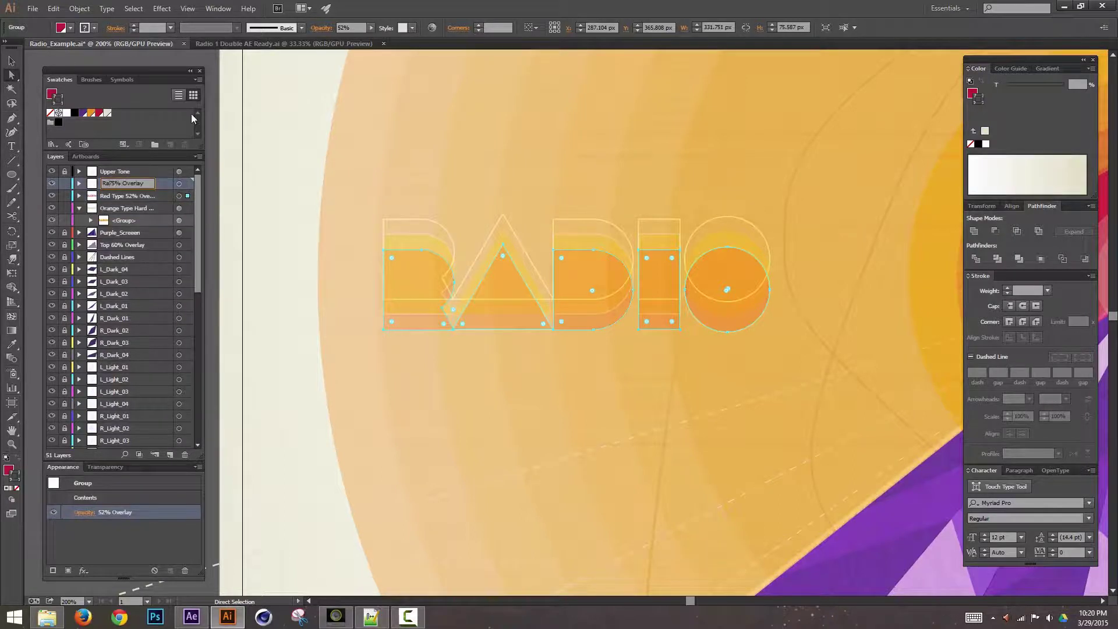
pyautogui.press('Return')
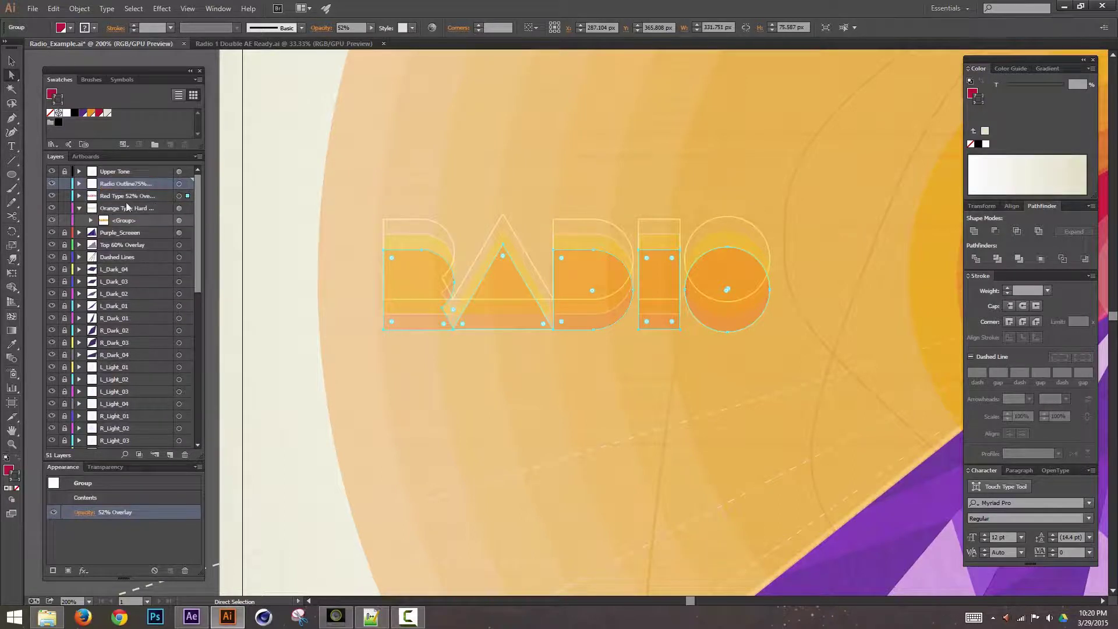
pyautogui.click(78, 208)
# Save the Radio_Example file with its renamed layers
pyautogui.hotkey('ctrl', 's')
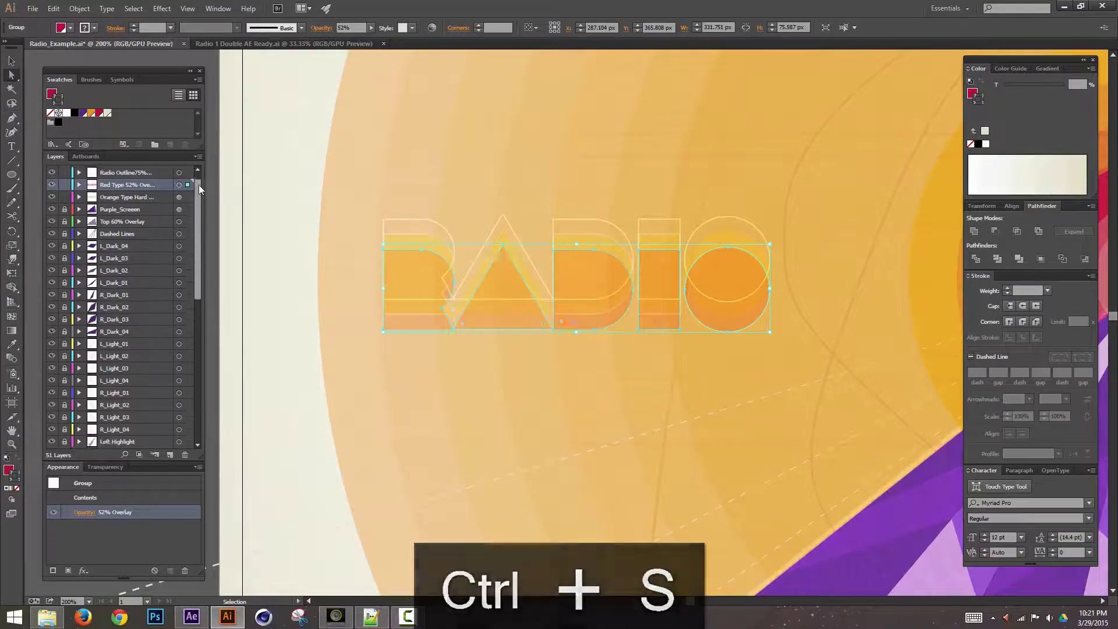
pyautogui.moveTo(198, 184); pyautogui.dragTo(212, 119)
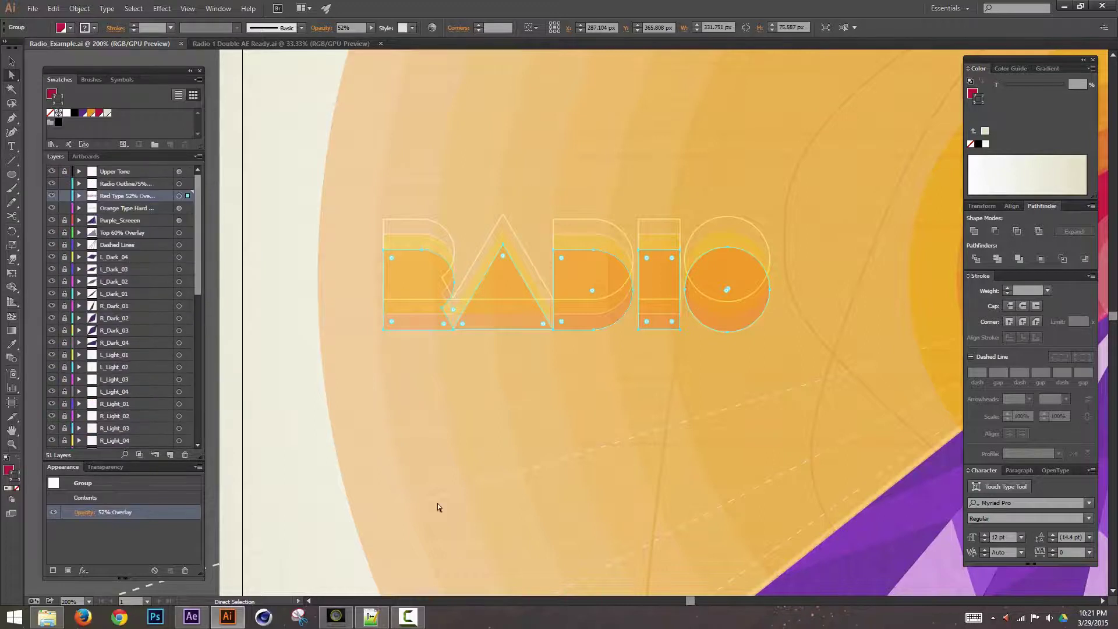
pyautogui.hotkey('ctrl', 's')
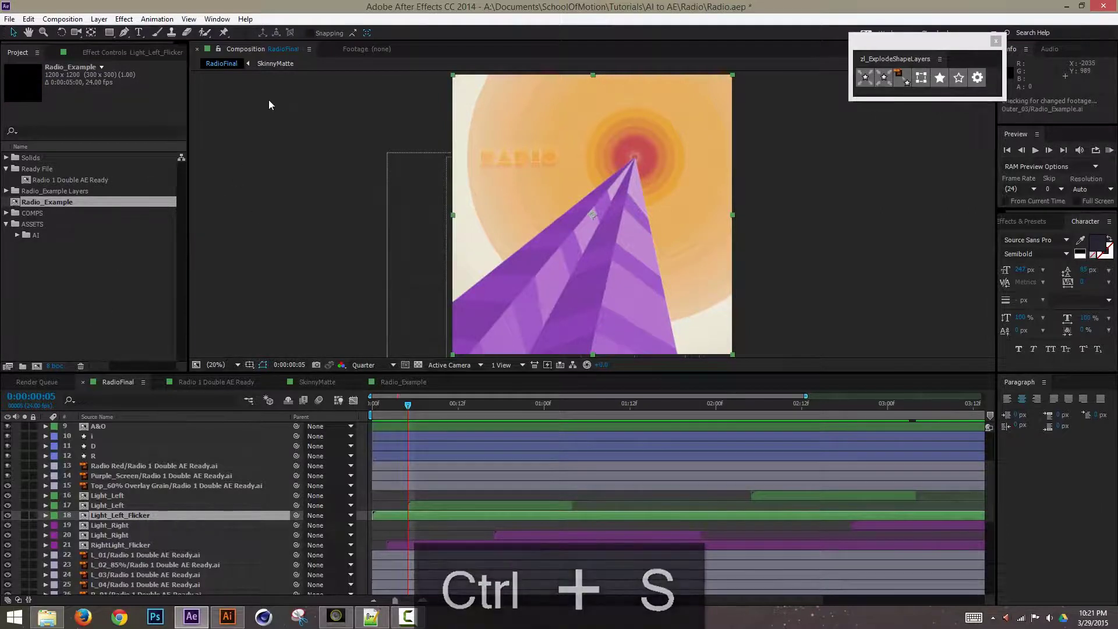
# Switch to After Effects and import the Radio_Example file as Composition - Retain Layer Sizes
pyautogui.click(124, 209)
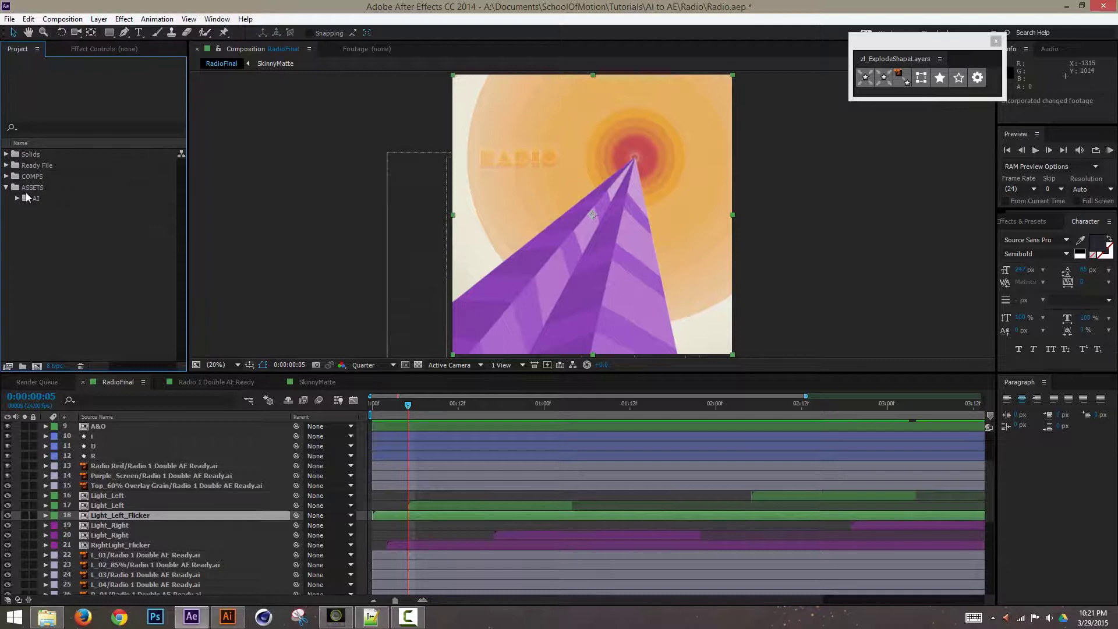
pyautogui.hotkey('ctrl', 'i')
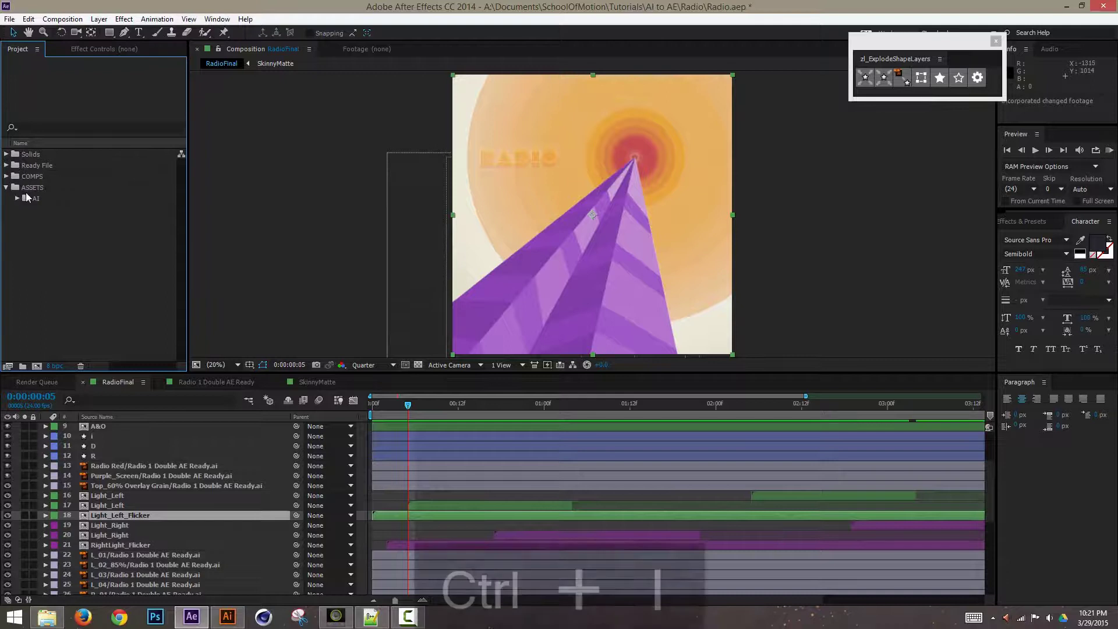
pyautogui.click(361, 182)
pyautogui.click(524, 348)
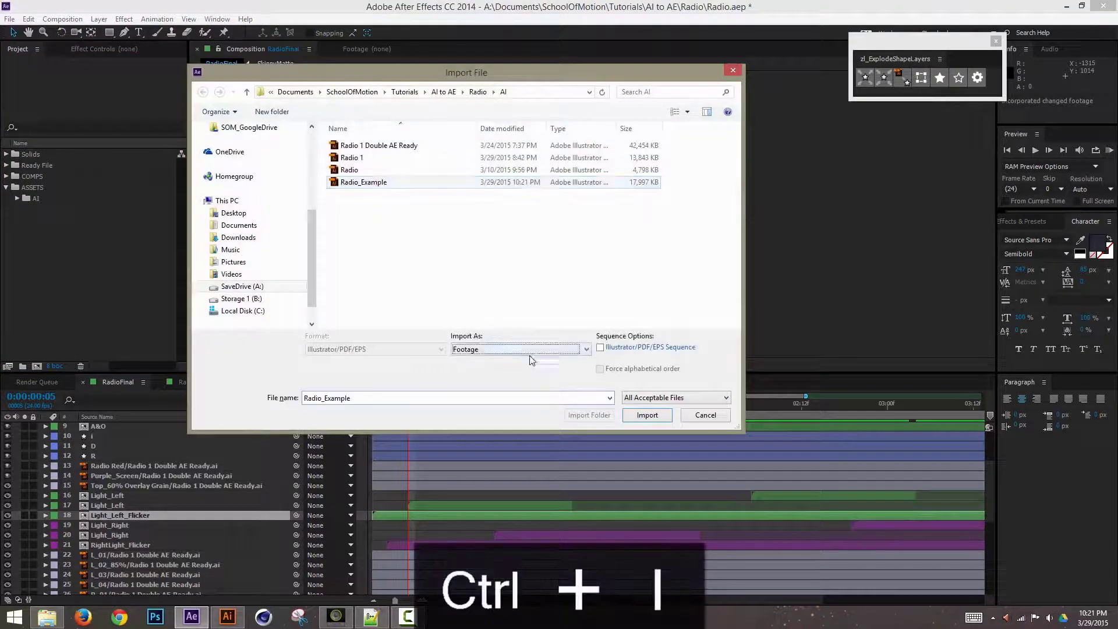
pyautogui.click(565, 379)
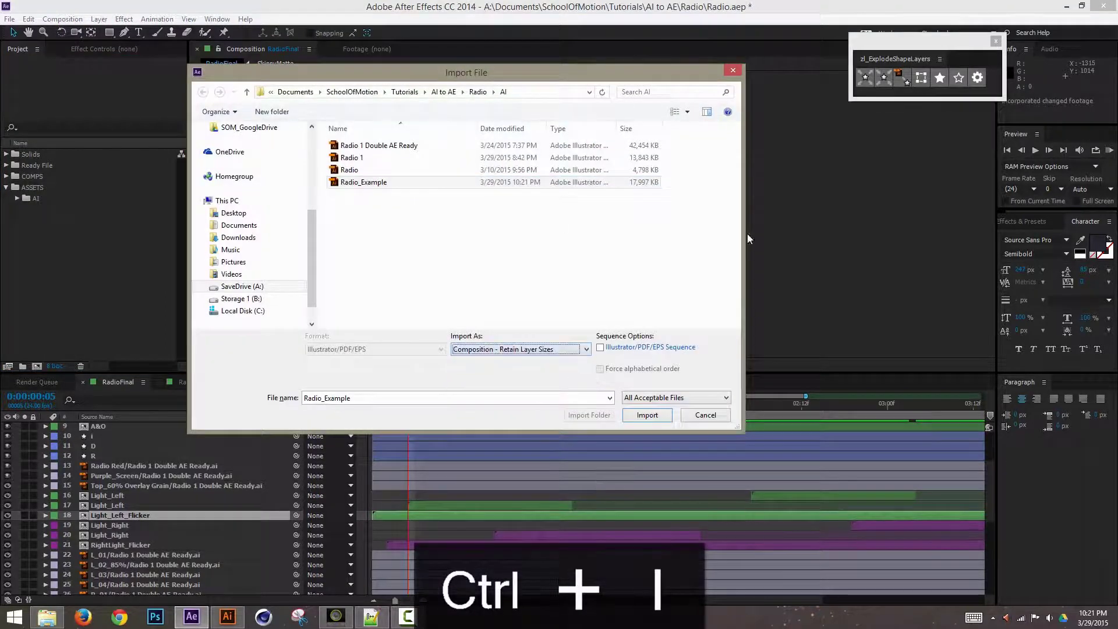
pyautogui.click(645, 415)
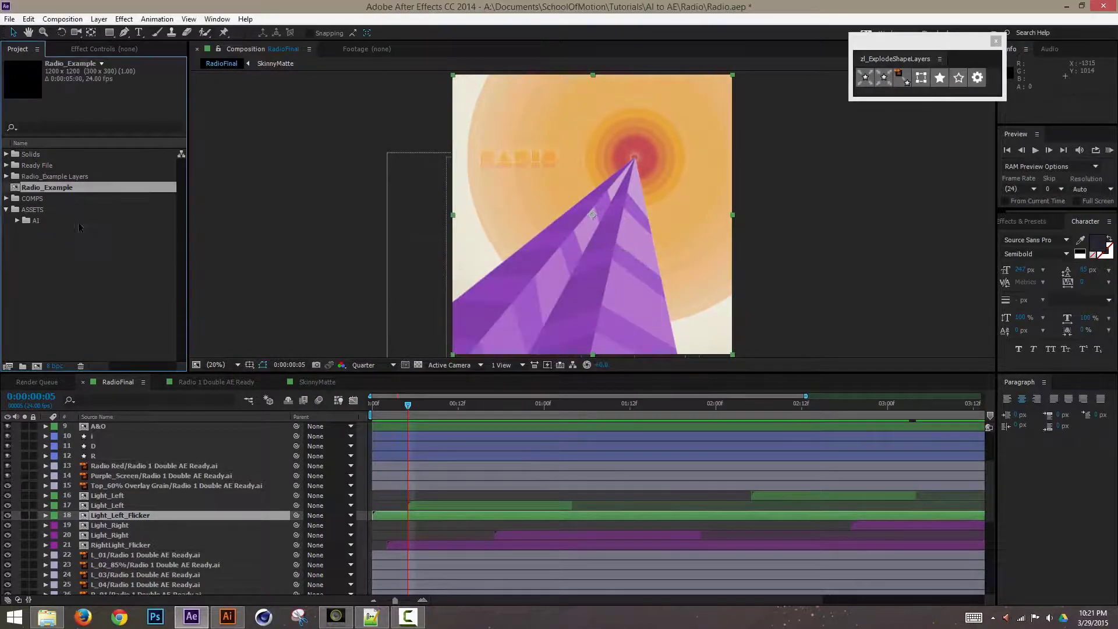
# Open the imported Radio_Example composition and examine its artwork and layer list
pyautogui.doubleClick(57, 188)
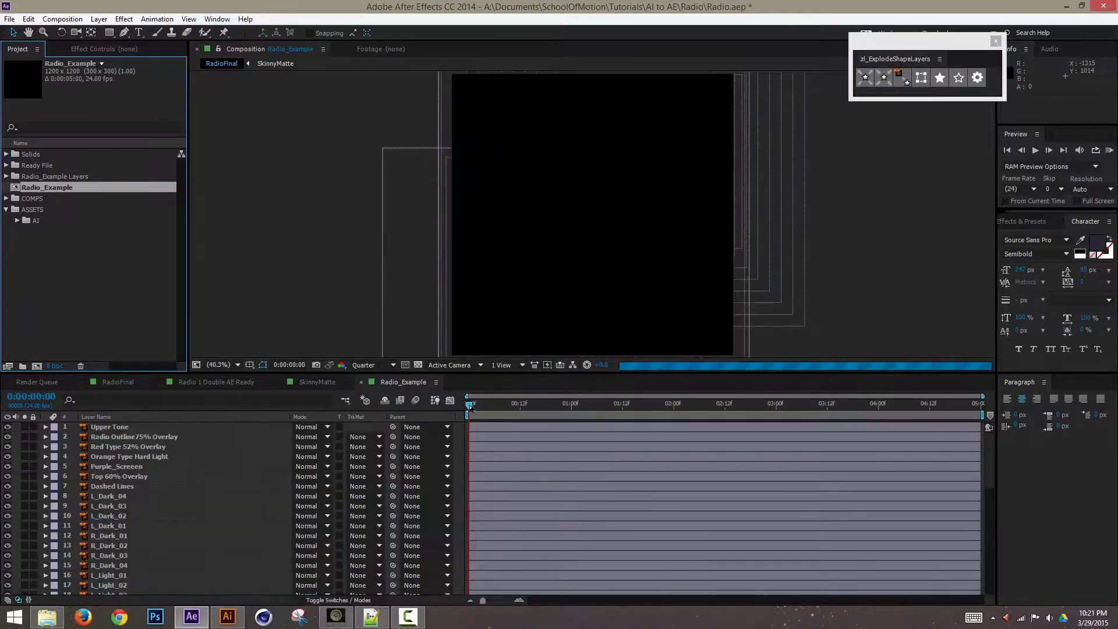
pyautogui.moveTo(469, 405); pyautogui.dragTo(438, 439)
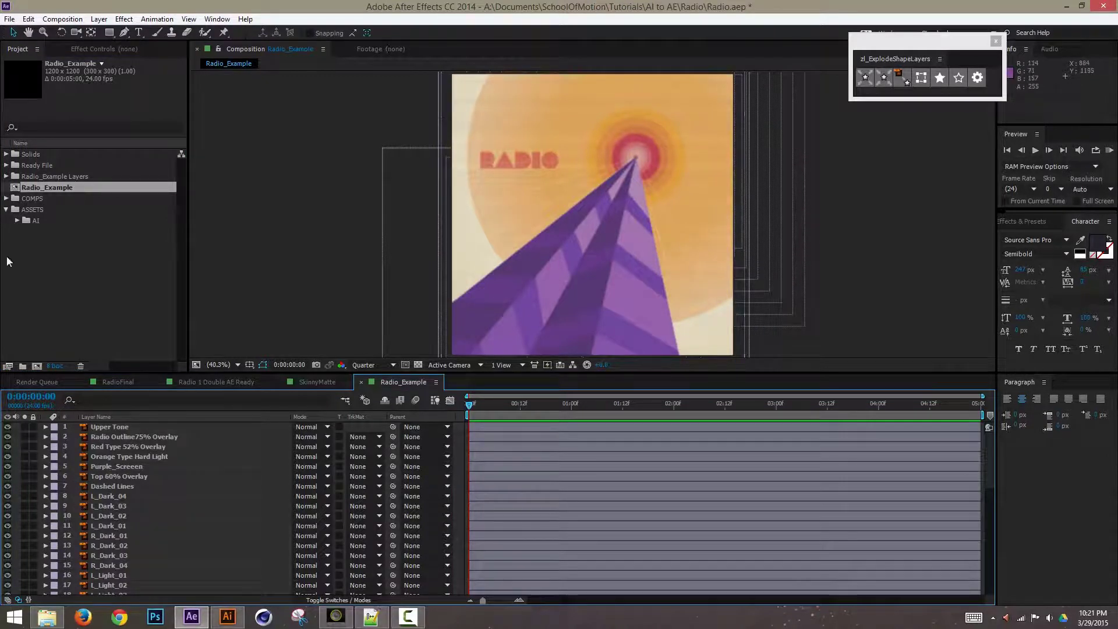
pyautogui.click(73, 273)
pyautogui.click(79, 186)
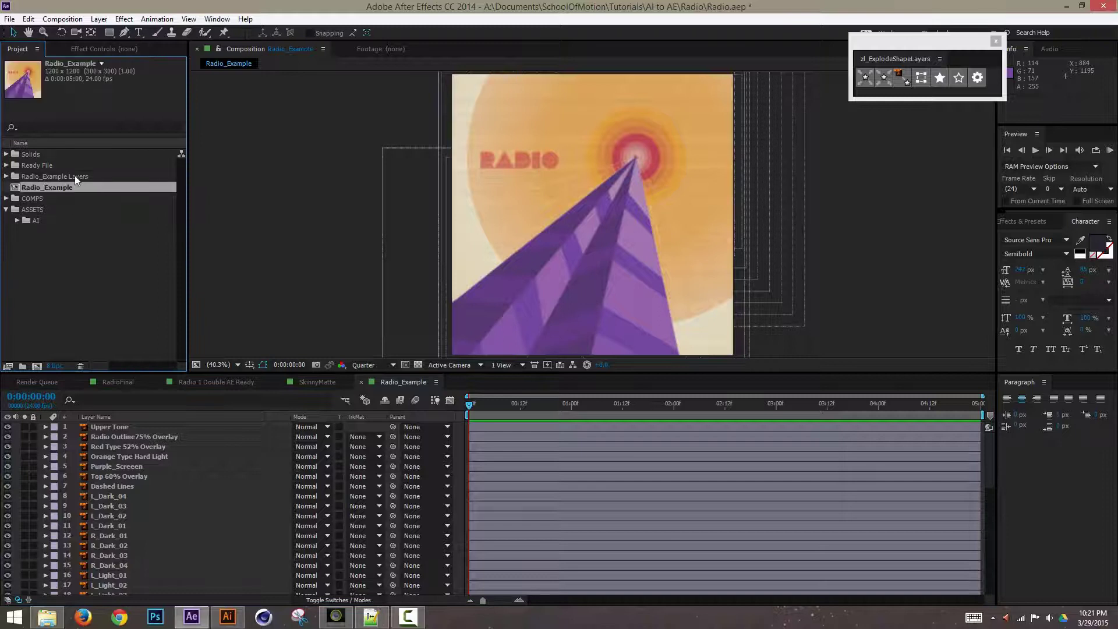
pyautogui.hotkey('ctrl', '=')
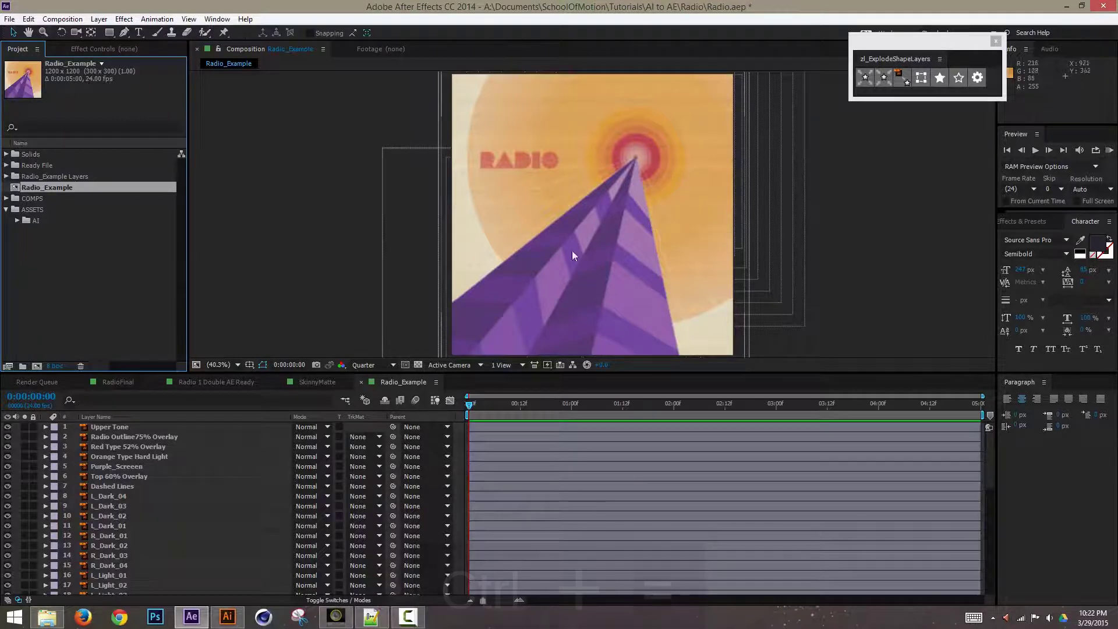
# Delete the imported Radio_Example composition and its Radio_Example Layers folder from the project
pyautogui.click(119, 281)
pyautogui.click(66, 191)
pyautogui.keyDown('shift'); pyautogui.click(81, 177); pyautogui.keyUp('shift')
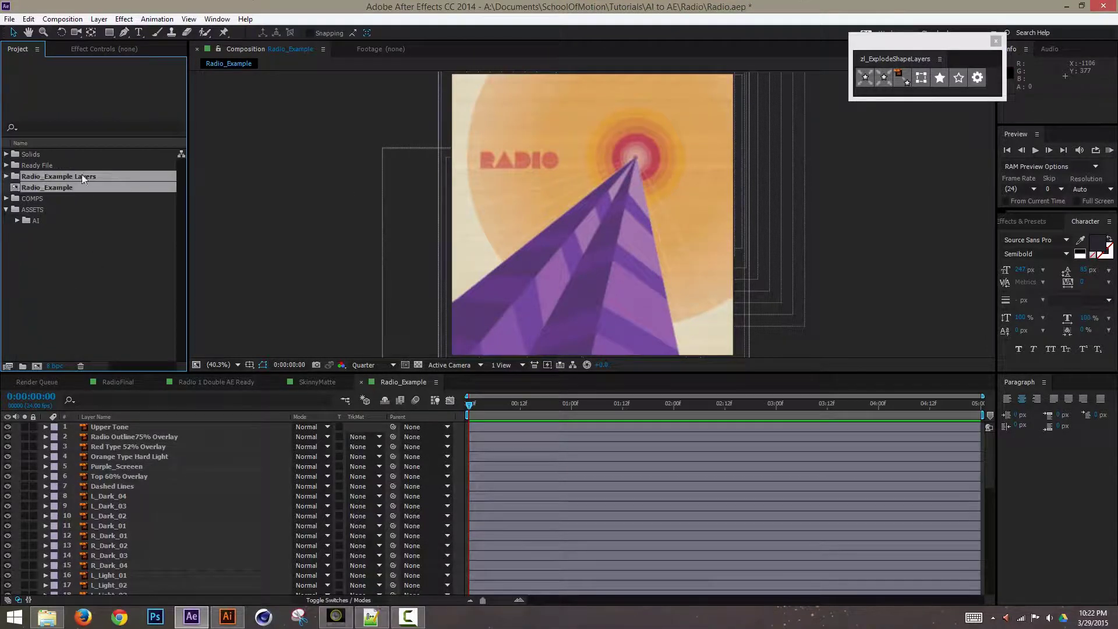
pyautogui.press('Delete')
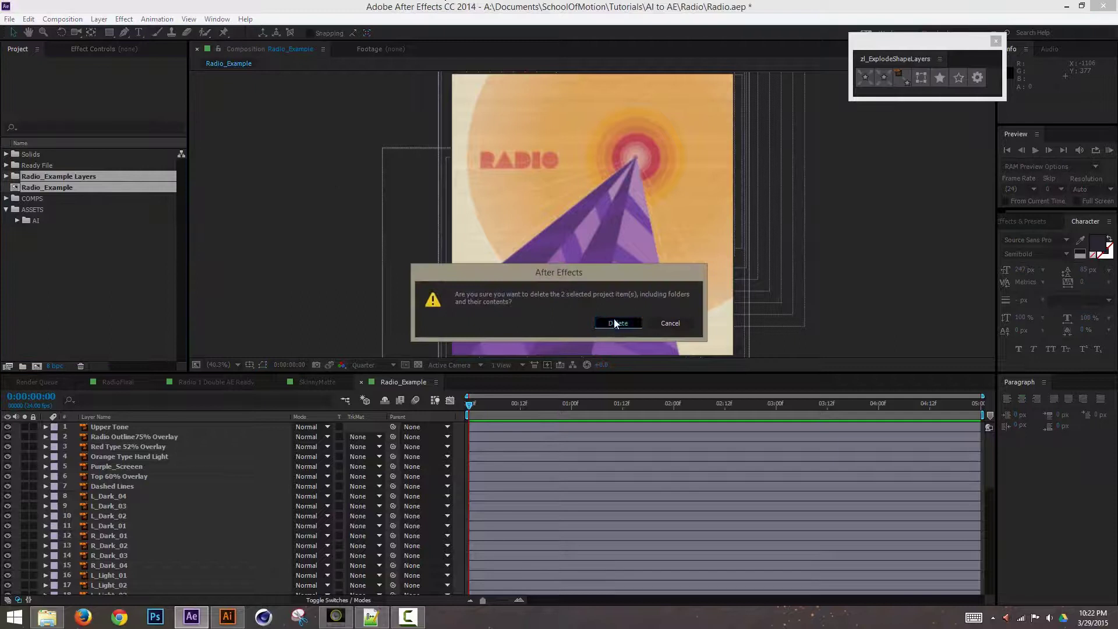
pyautogui.click(610, 322)
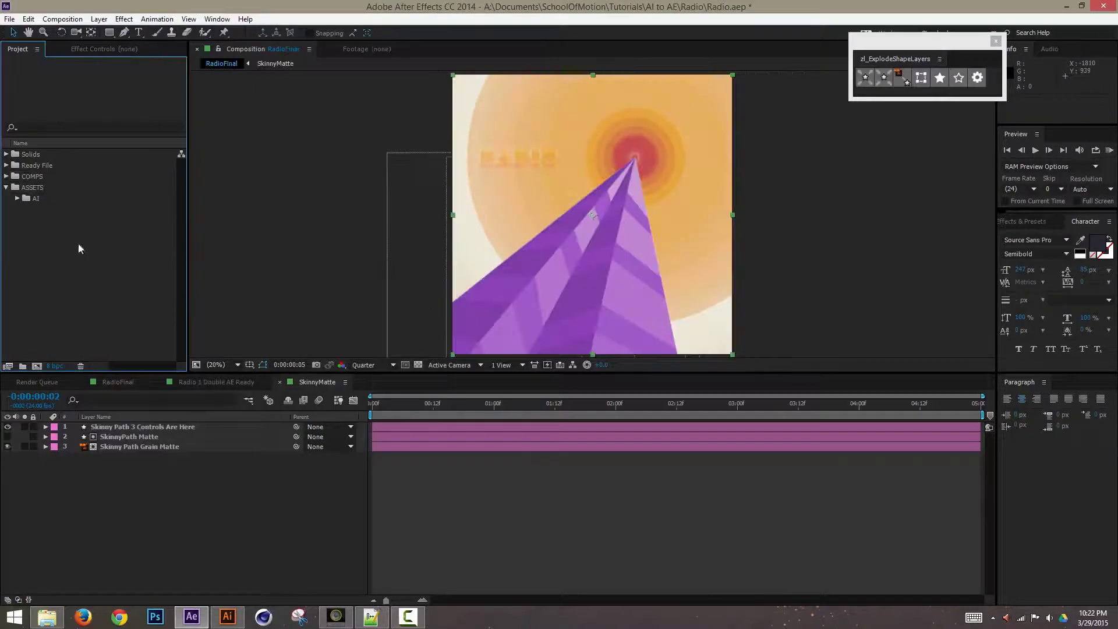
# Switch back to Illustrator and bring the whole tower and circle artwork into view
pyautogui.click(227, 616)
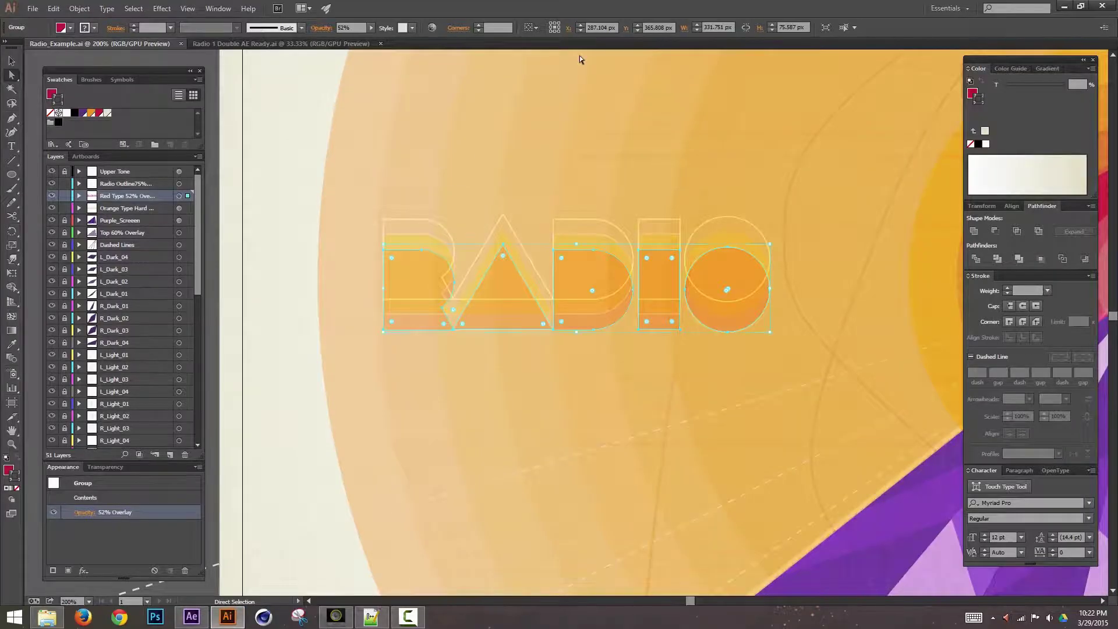
pyautogui.hotkey('ctrl', '-')
pyautogui.hotkey('ctrl', '-')
pyautogui.hotkey('ctrl', '-')
pyautogui.moveTo(676, 282); pyautogui.dragTo(569, 133)
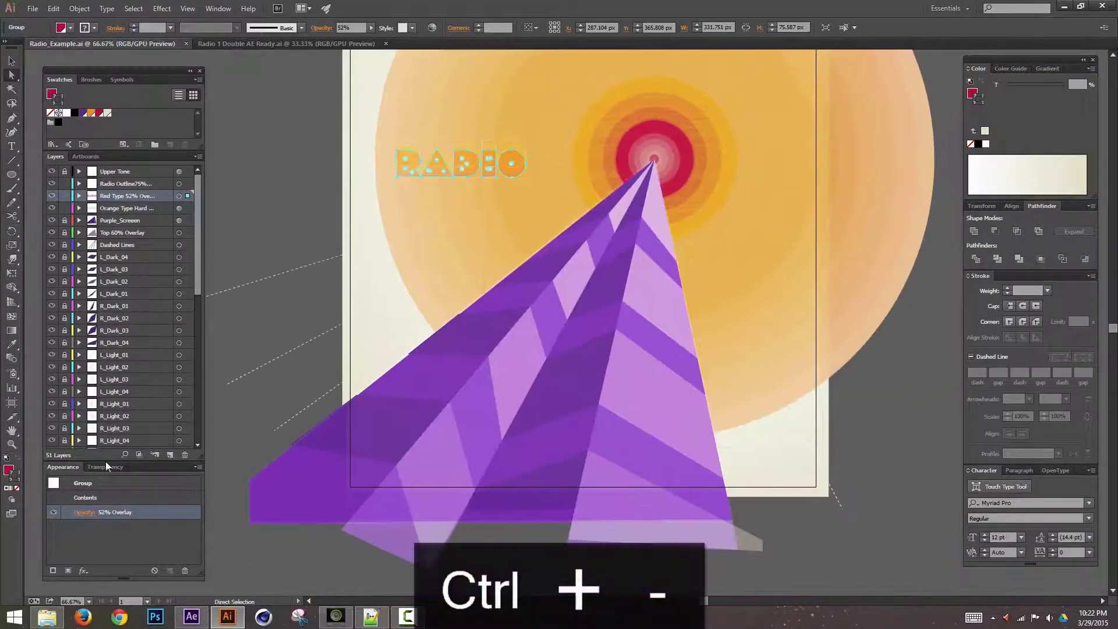
# Inspect the artboard's bounds against the overhanging artwork and deselect the red RADIO lettering
pyautogui.click(11, 402)
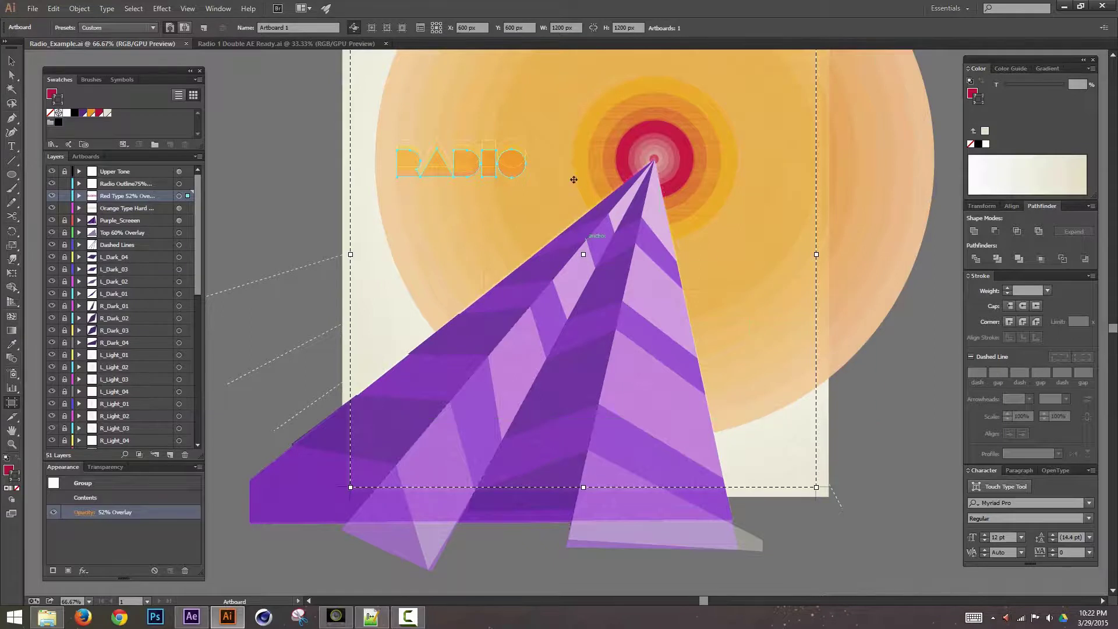
pyautogui.moveTo(640, 148); pyautogui.dragTo(627, 197)
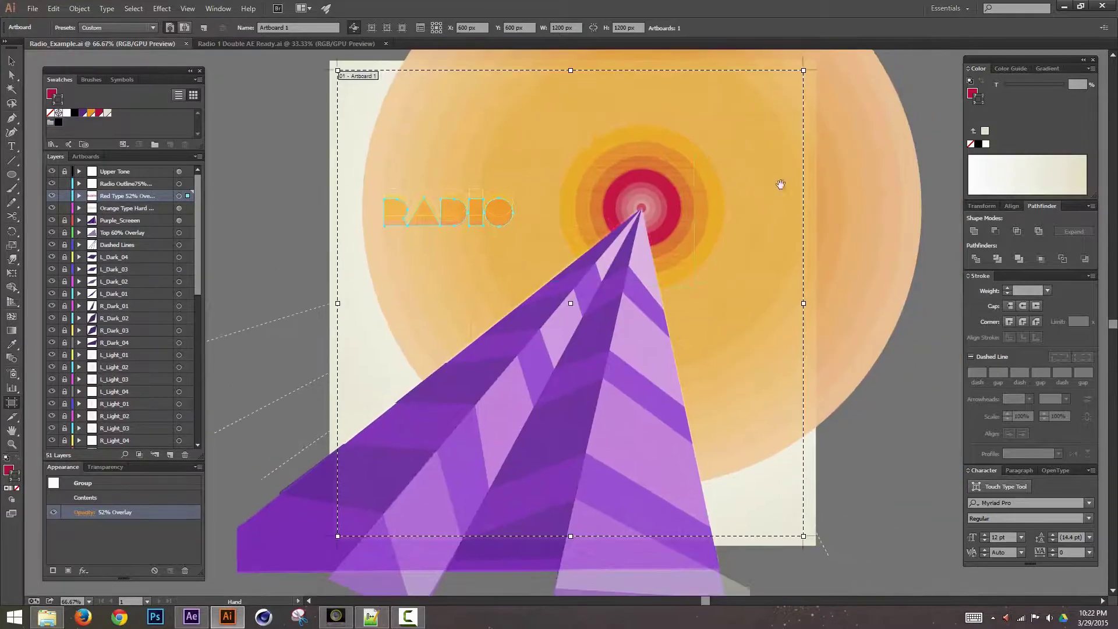
pyautogui.press('v')
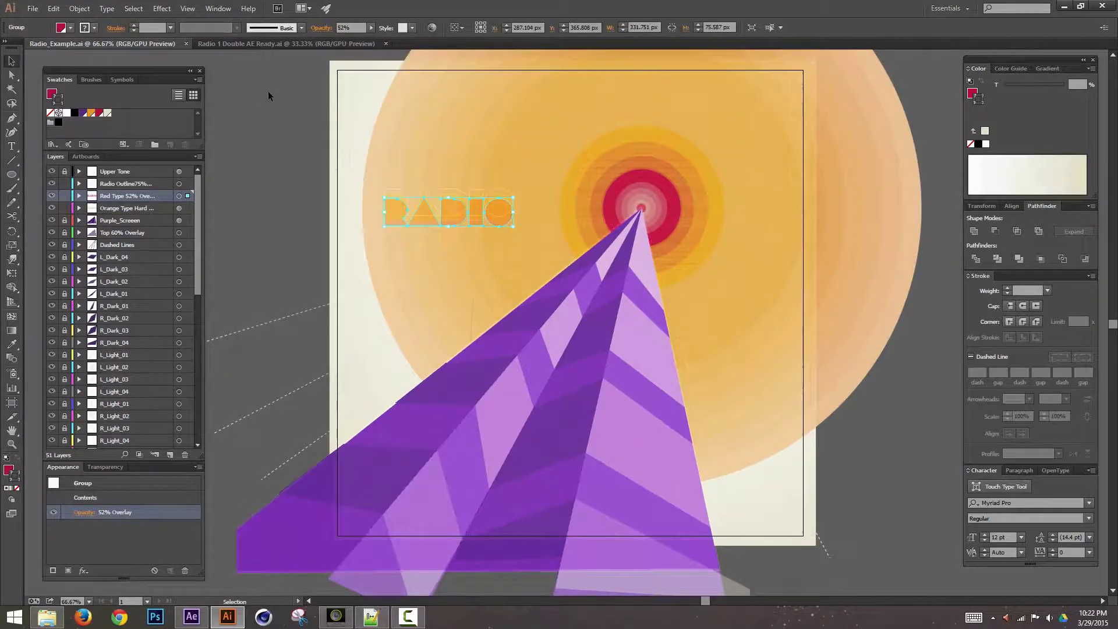
pyautogui.click(854, 82)
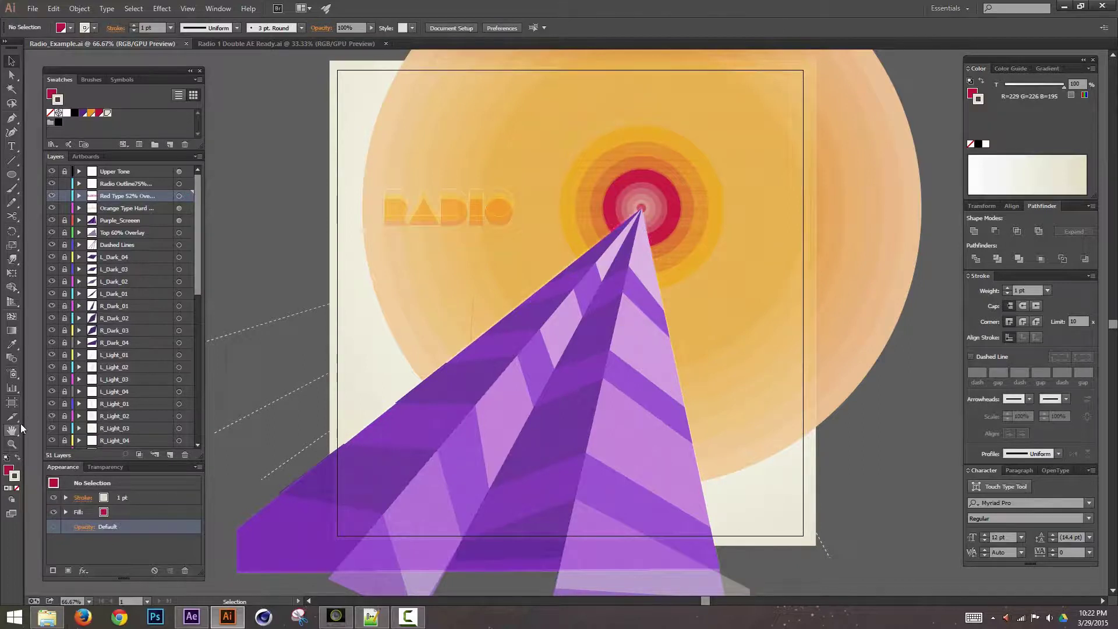
# Resize the artboard to 2400 px wide and 2400 px high
pyautogui.click(11, 402)
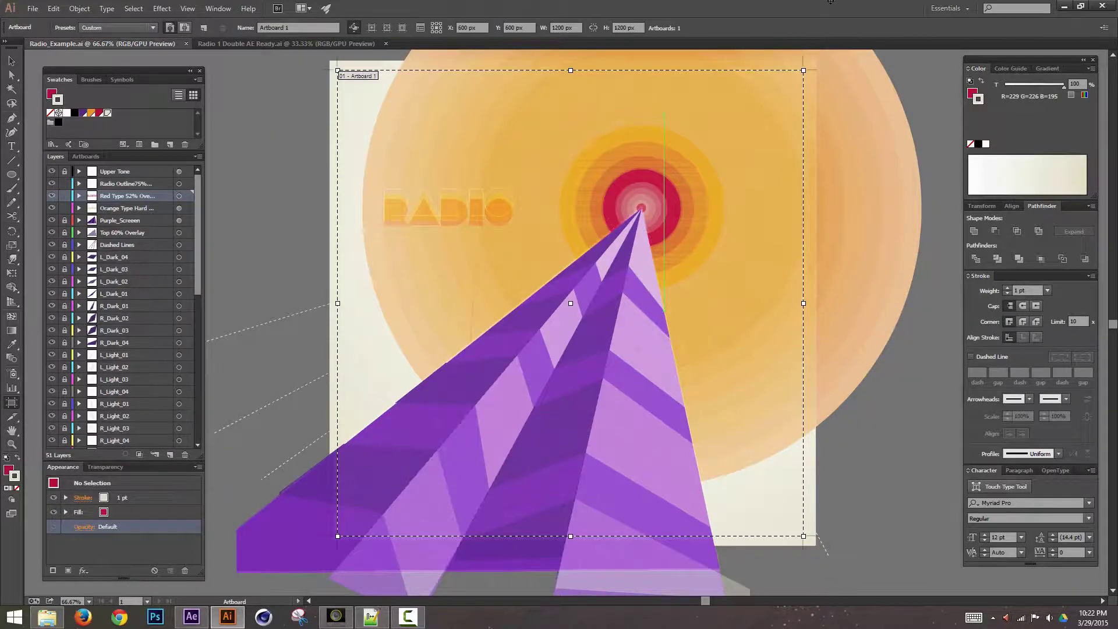
pyautogui.hotkey('ctrl', '-')
pyautogui.hotkey('ctrl', '-')
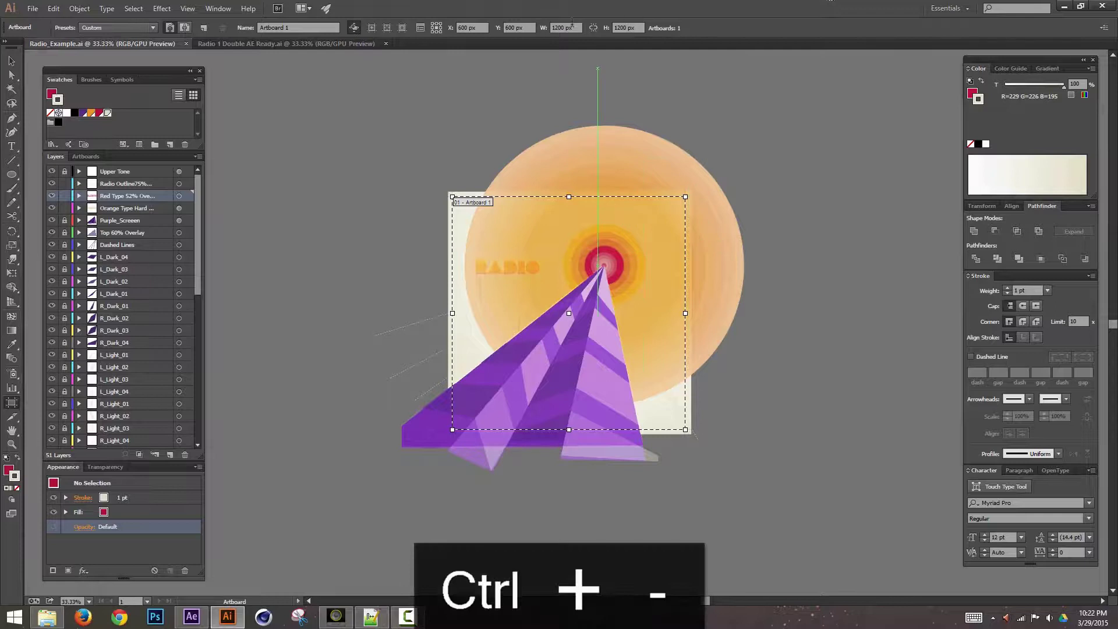
pyautogui.click(579, 27)
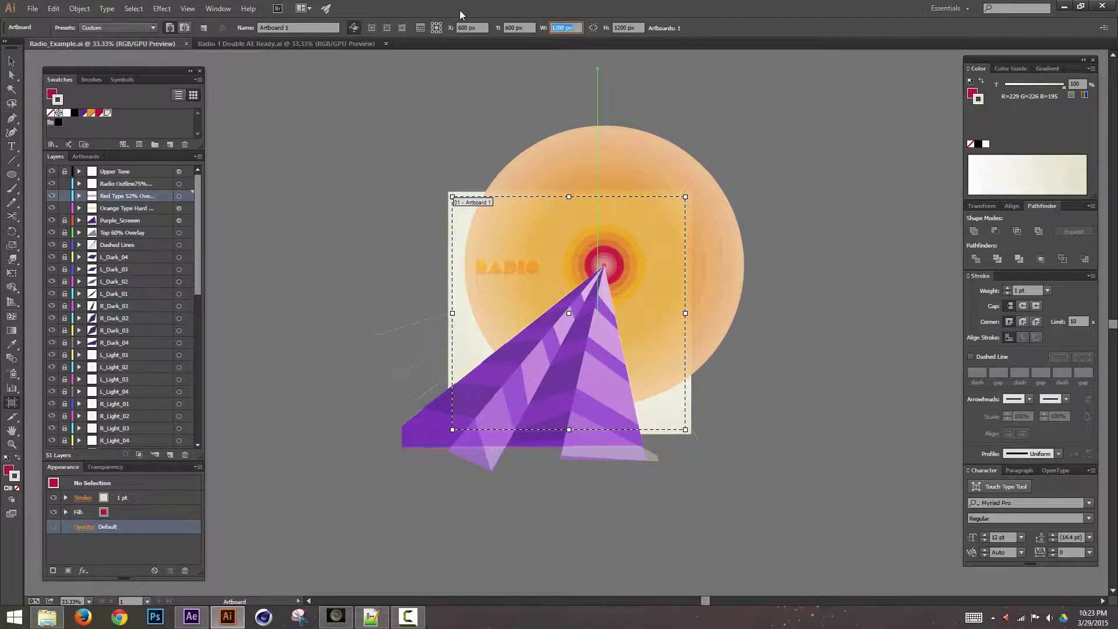
pyautogui.write('2400')
pyautogui.press('Return')
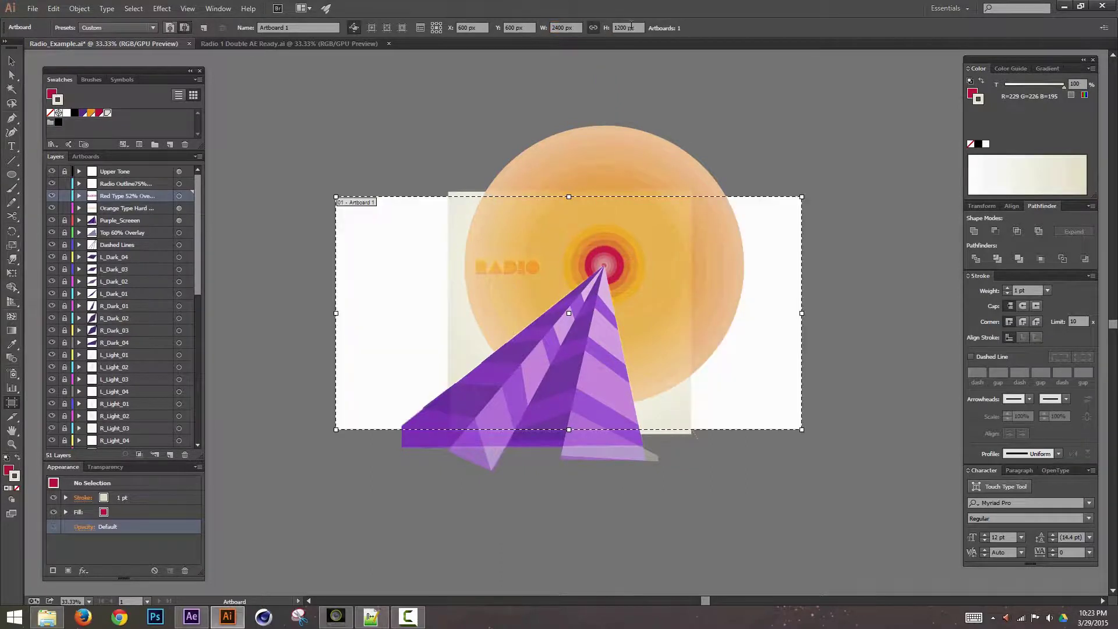
pyautogui.press('Tab')
pyautogui.write('2400')
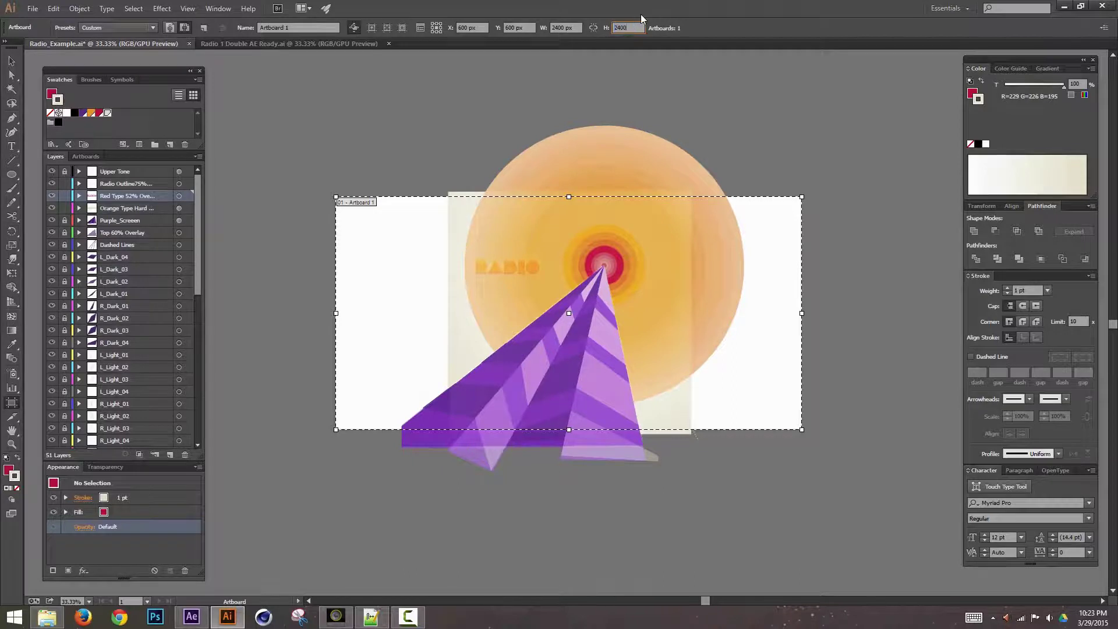
pyautogui.press('Return')
pyautogui.press('Escape')
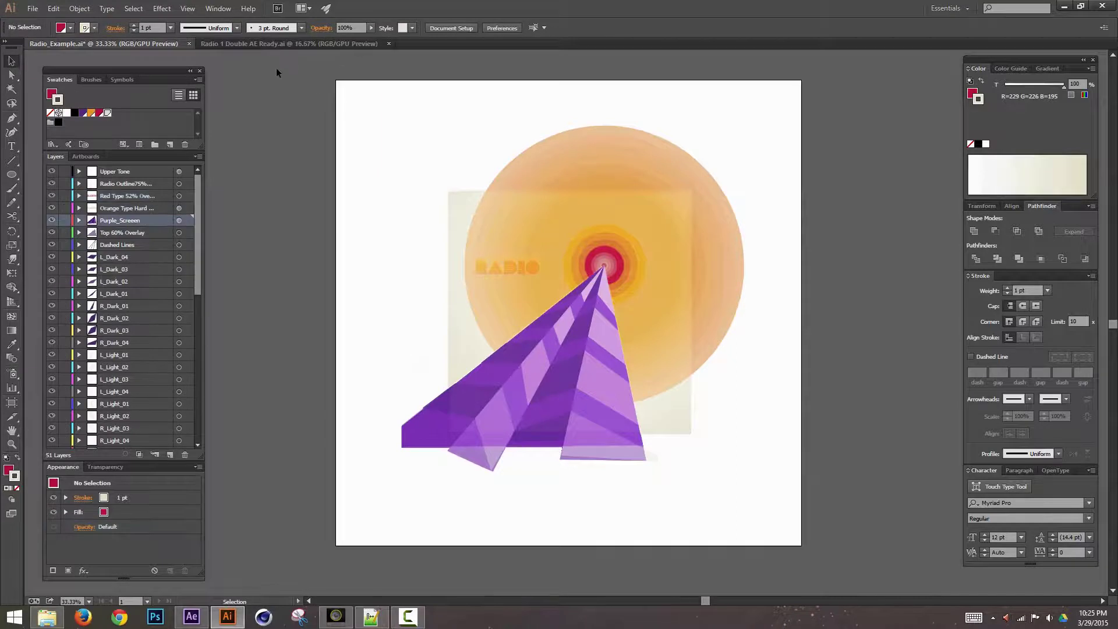
# Try to scale up all of the artwork to cover the enlarged artboard
pyautogui.hotkey('ctrl', 'a')
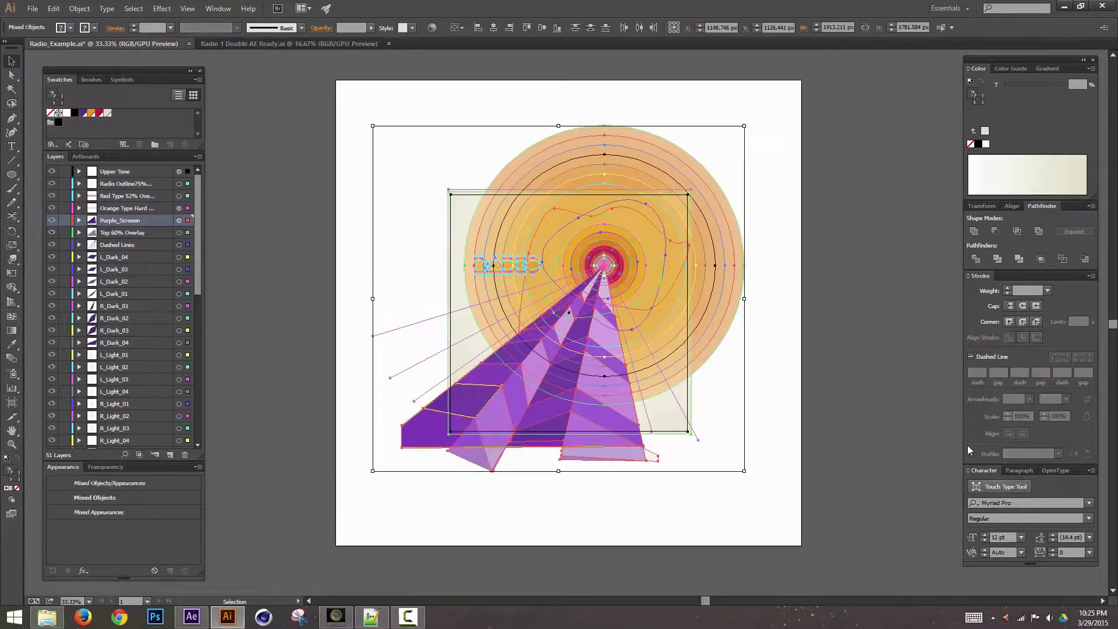
pyautogui.click(743, 473)
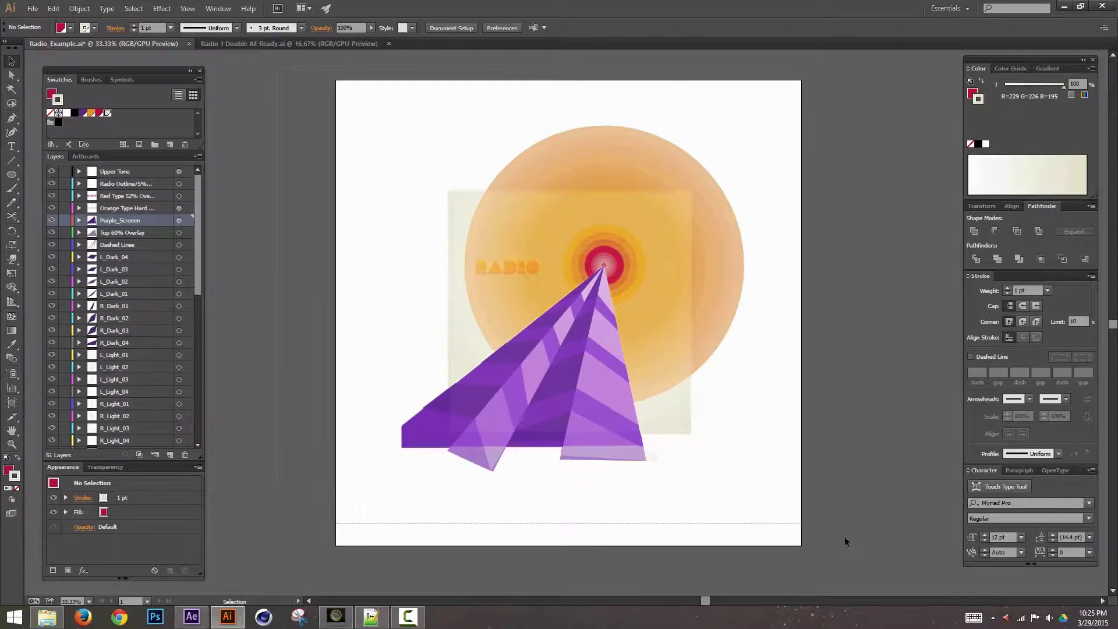
pyautogui.hotkey('ctrl', 'a')
pyautogui.moveTo(743, 470); pyautogui.dragTo(987, 537)
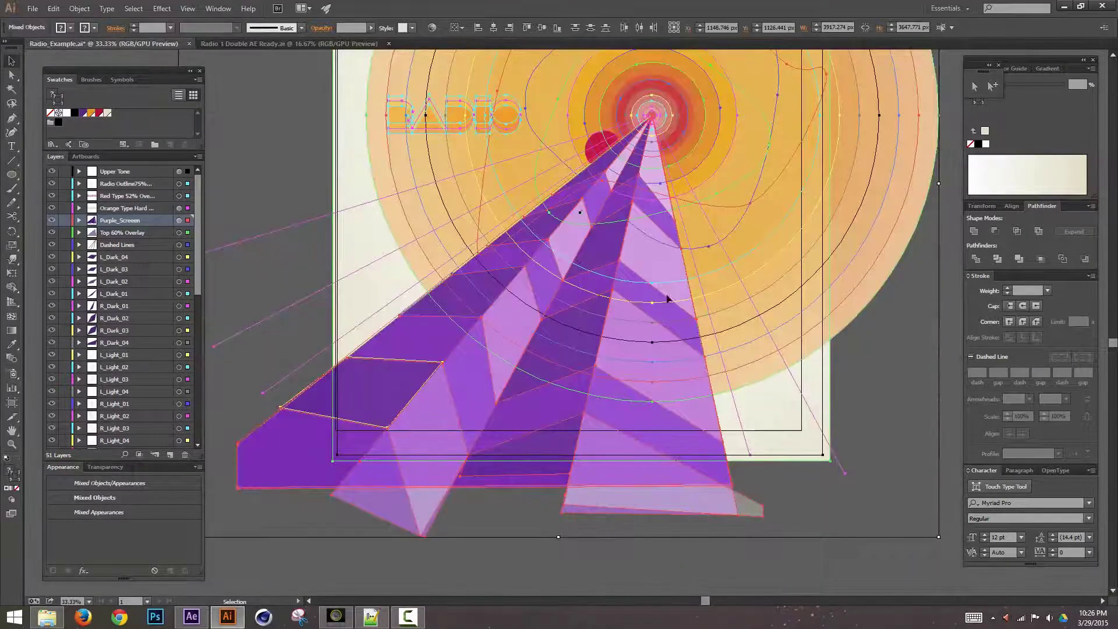
pyautogui.press('space')
pyautogui.moveTo(743, 180); pyautogui.dragTo(711, 417)
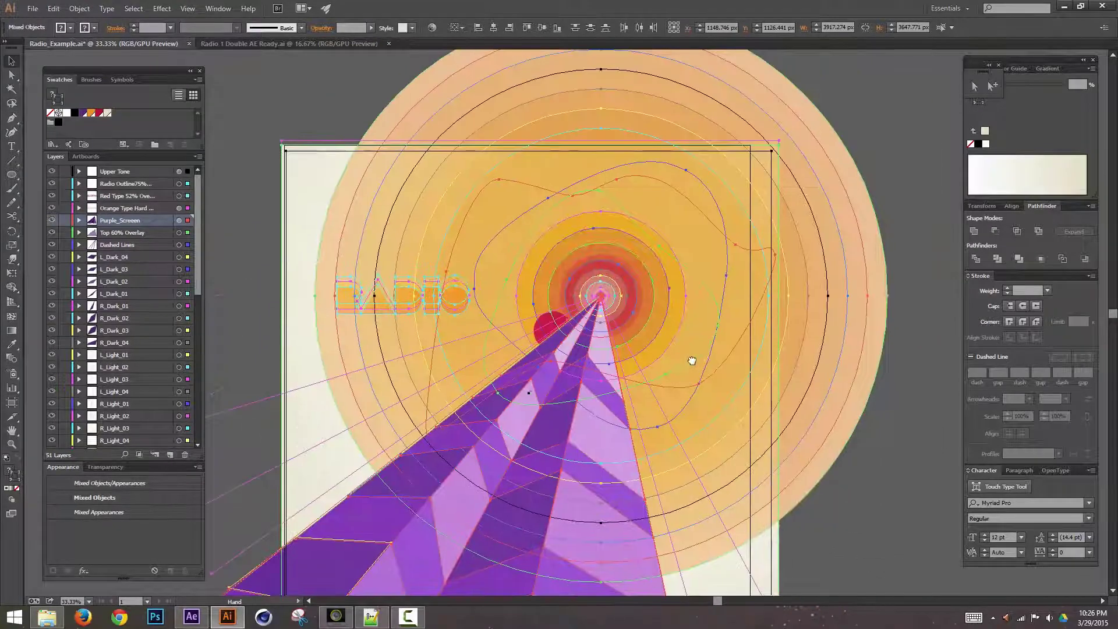
pyautogui.moveTo(692, 361); pyautogui.dragTo(703, 296)
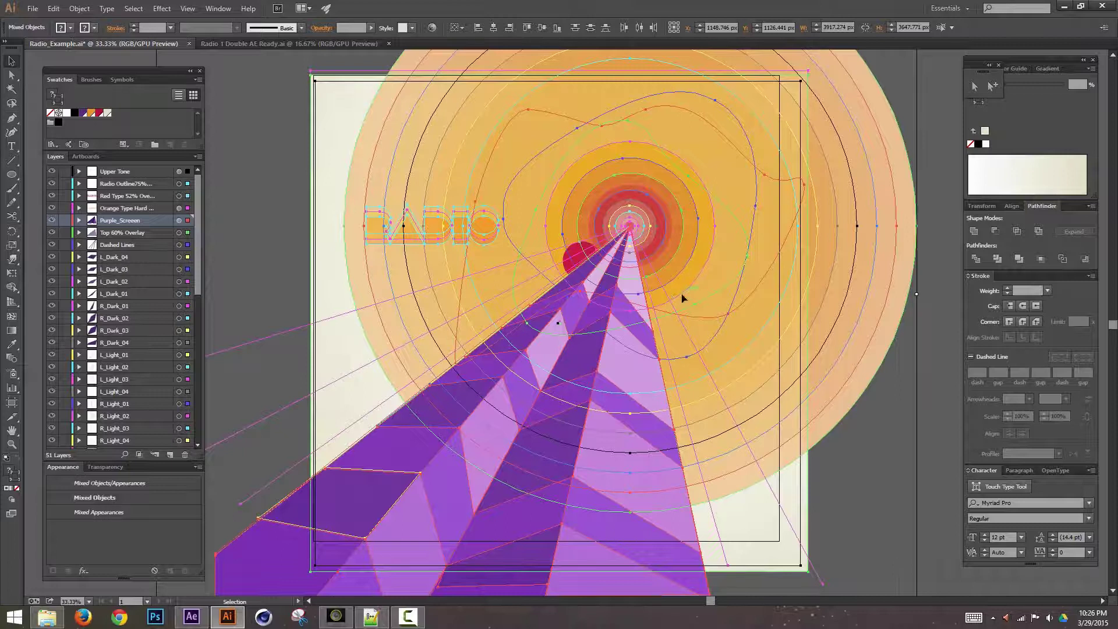
pyautogui.press('a')
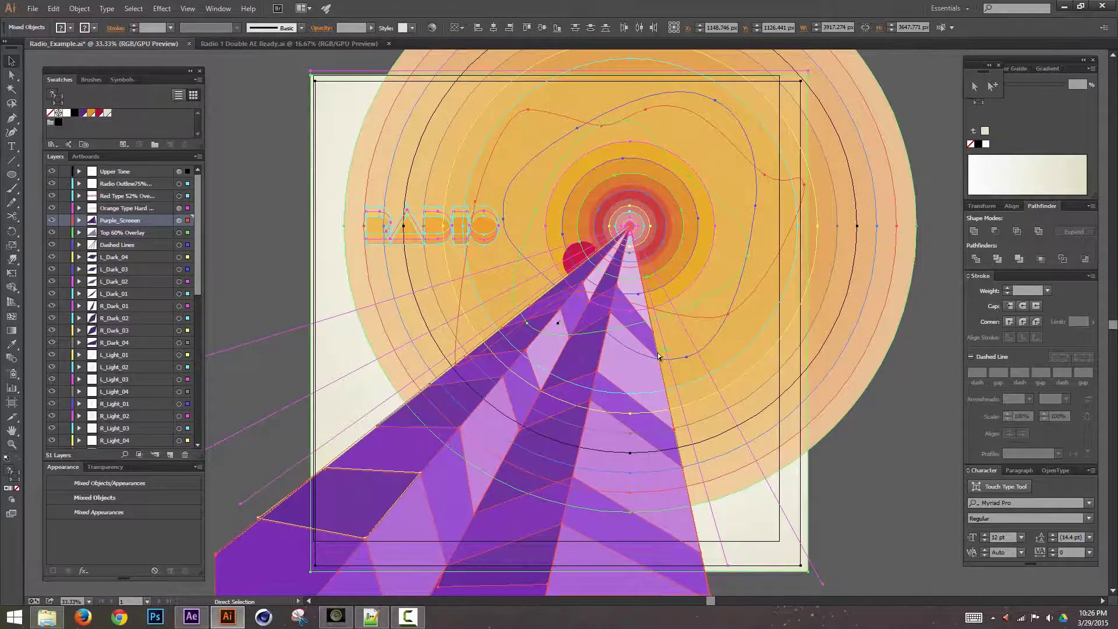
pyautogui.hotkey('ctrl', 'z')
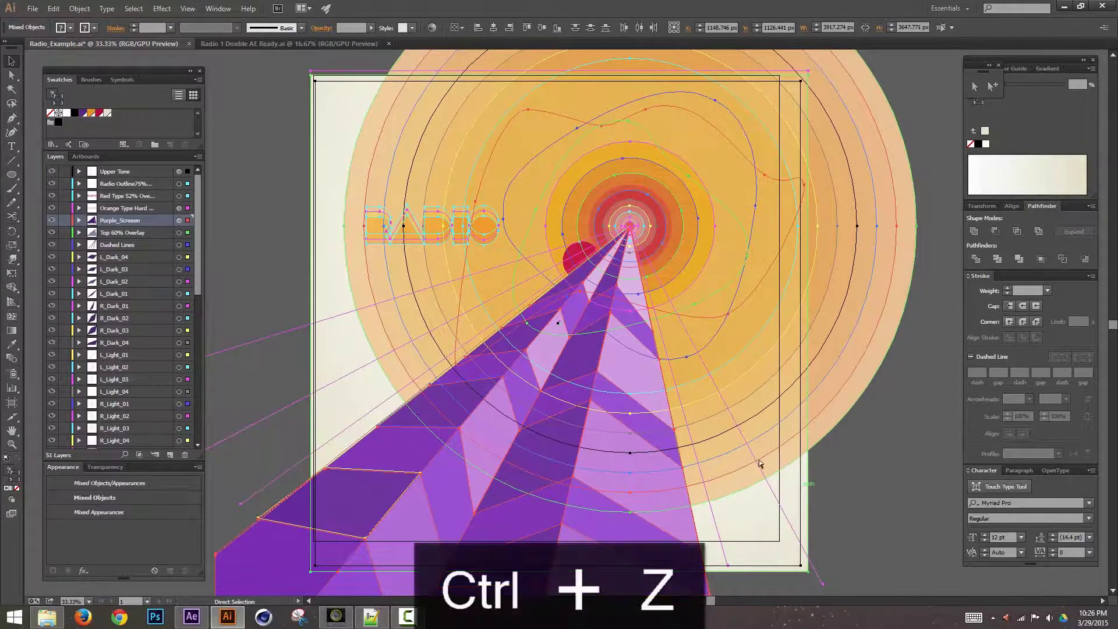
pyautogui.hotkey('ctrl', 'z')
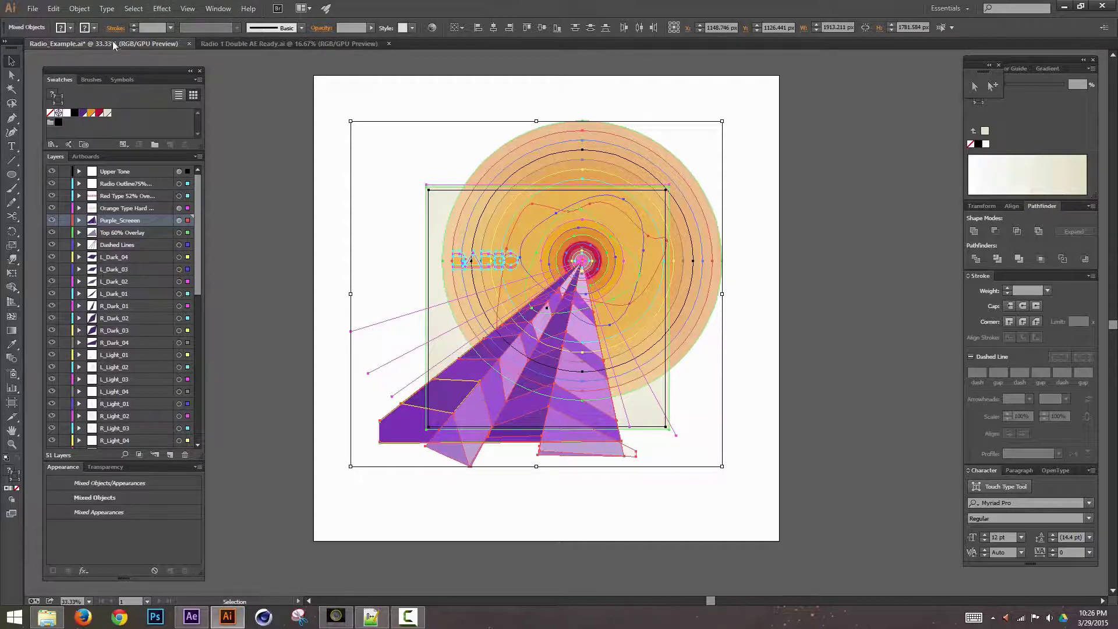
# Unlock all locked objects and scale the entire artwork up to about 3769 × 3510 px
pyautogui.click(86, 10)
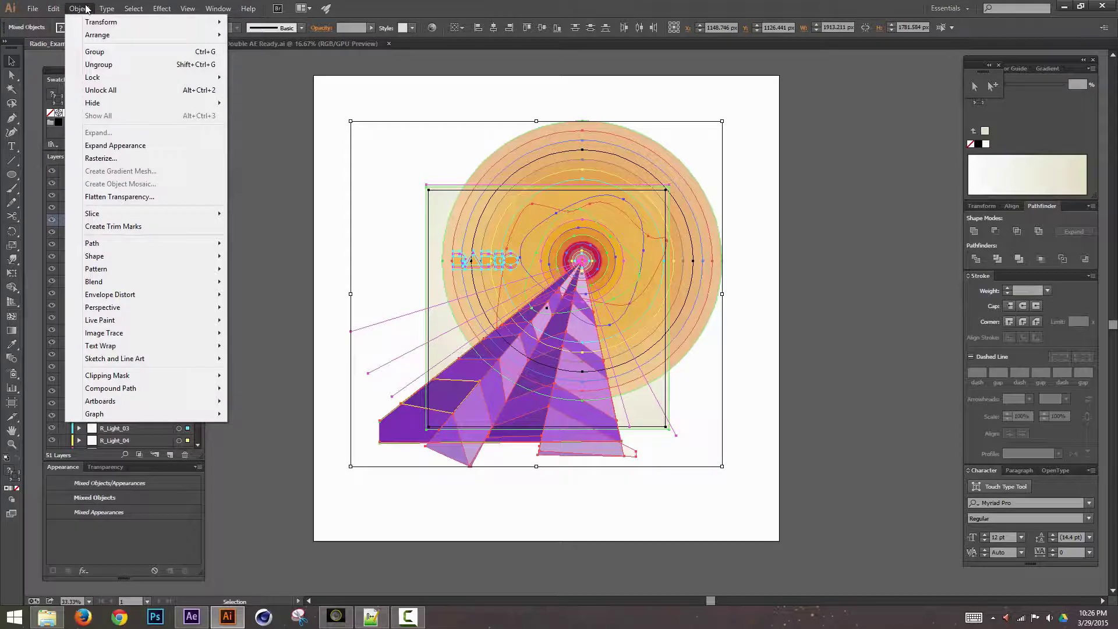
pyautogui.click(118, 90)
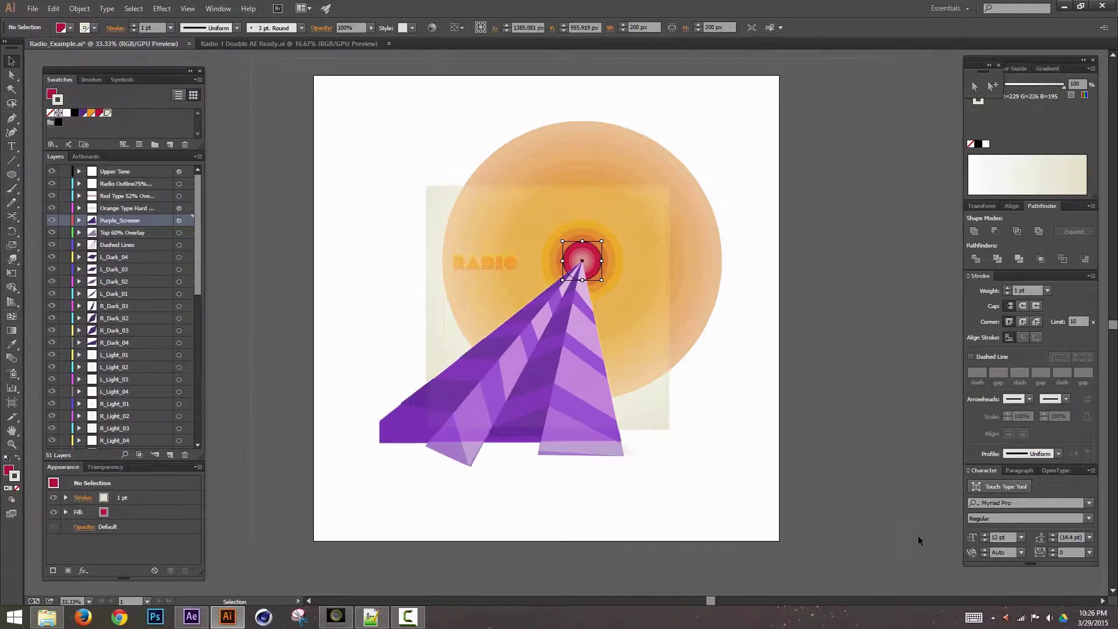
pyautogui.hotkey('ctrl', 'a')
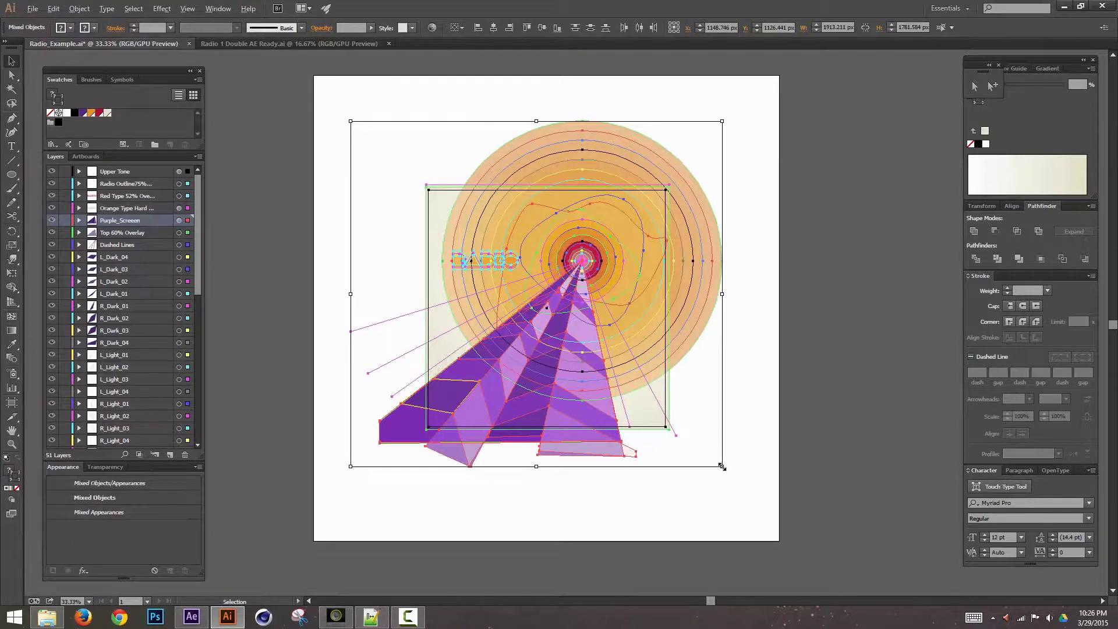
pyautogui.moveTo(722, 466); pyautogui.dragTo(986, 527)
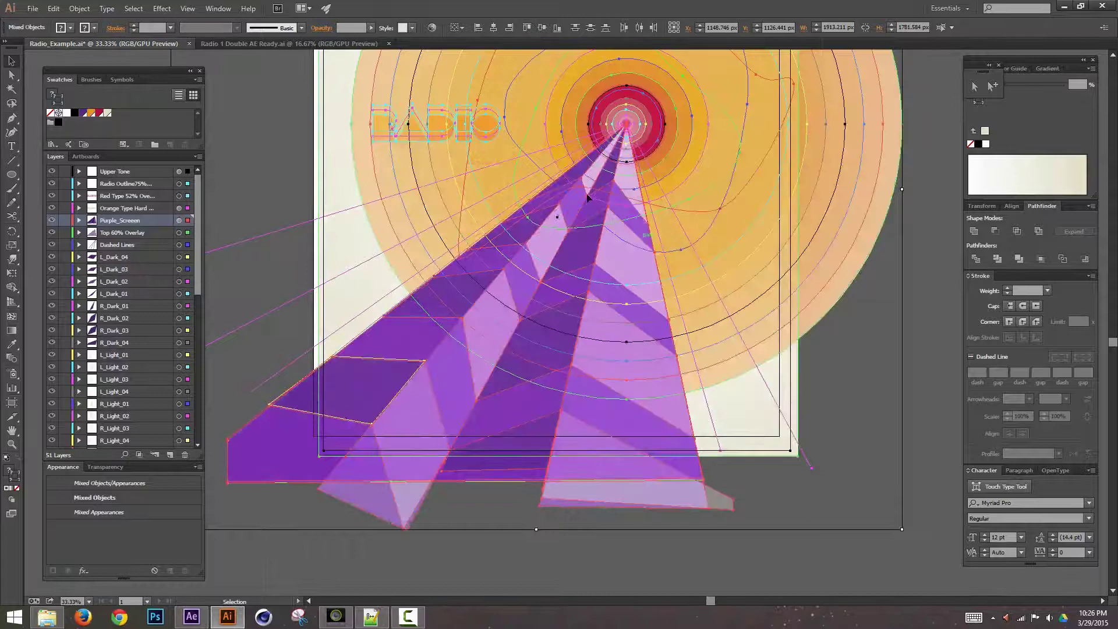
# Shift the enlarged artwork so its cream background slightly overhangs the artboard on every side, and save the file
pyautogui.moveTo(575, 206); pyautogui.dragTo(619, 330)
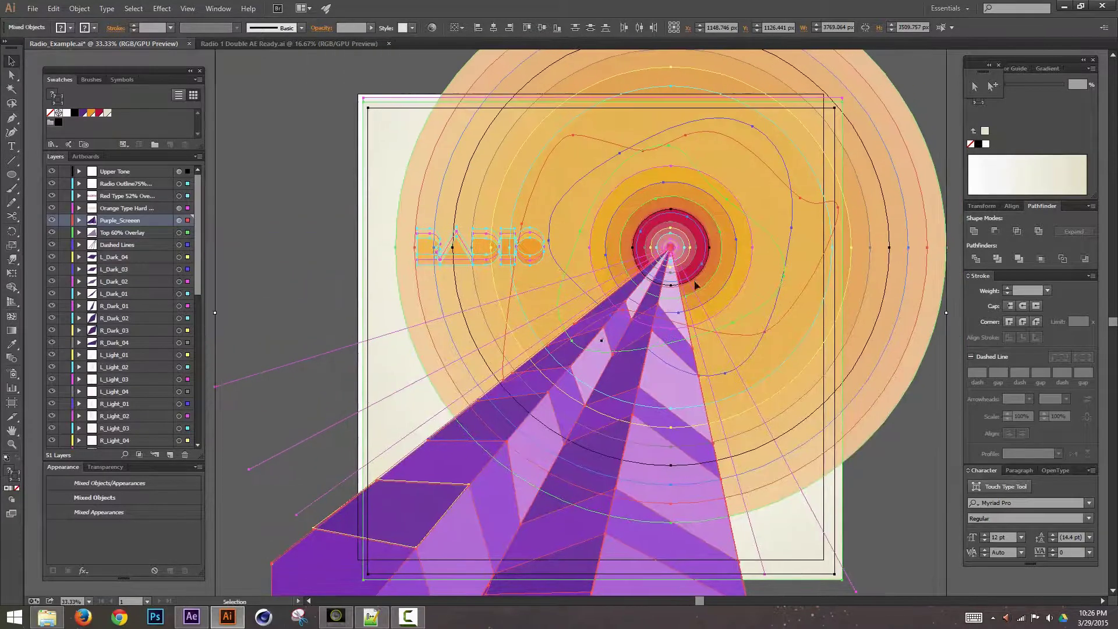
pyautogui.moveTo(735, 303); pyautogui.dragTo(755, 280)
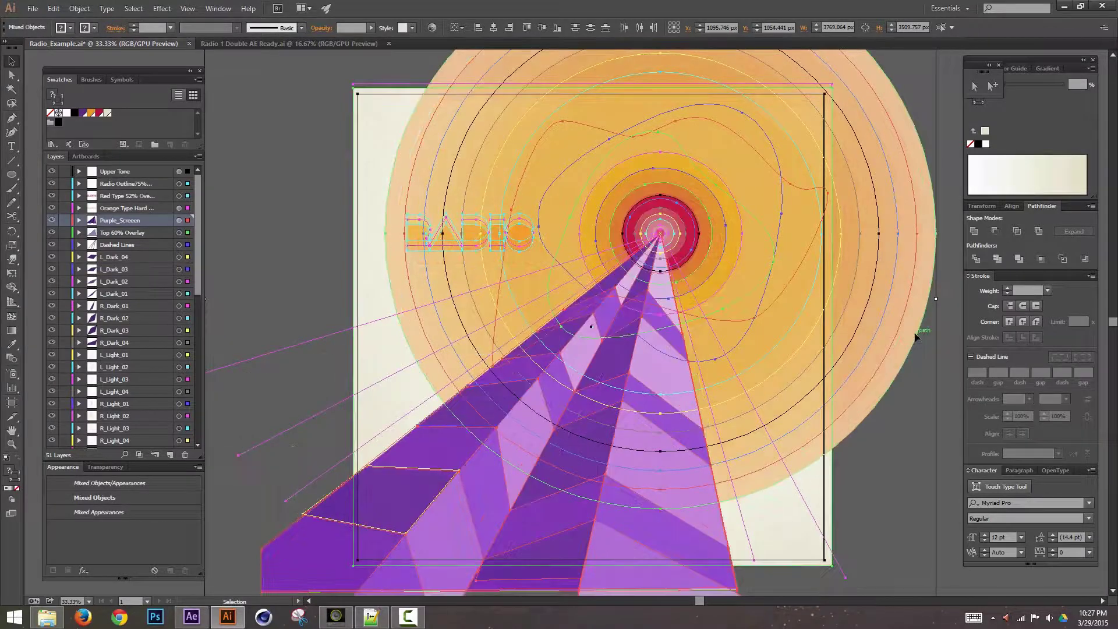
pyautogui.click(955, 263)
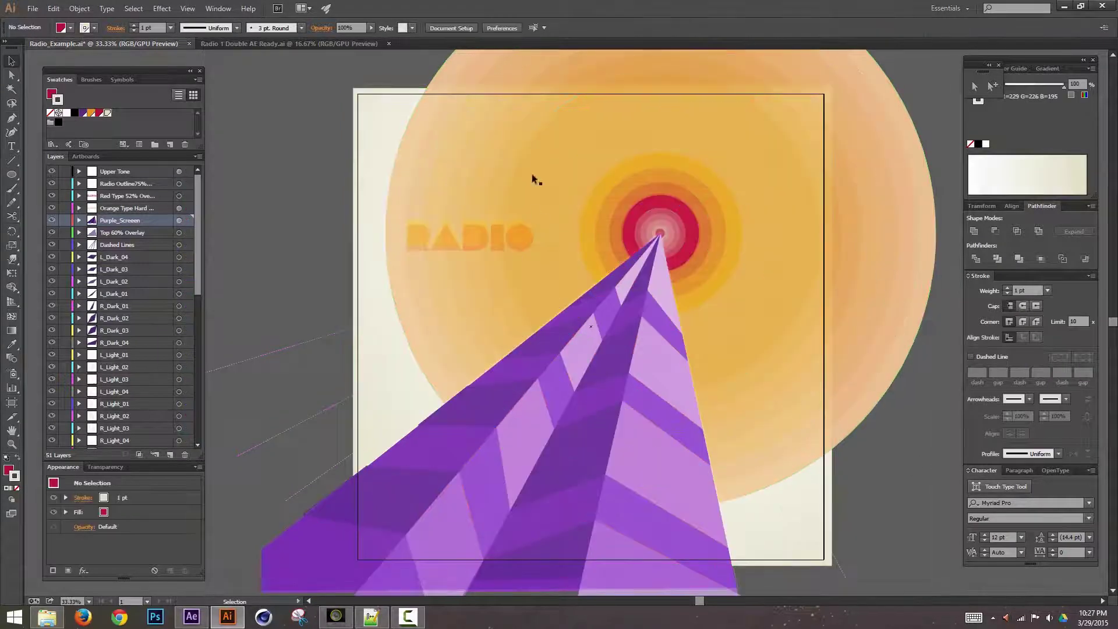
pyautogui.hotkey('ctrl', 's')
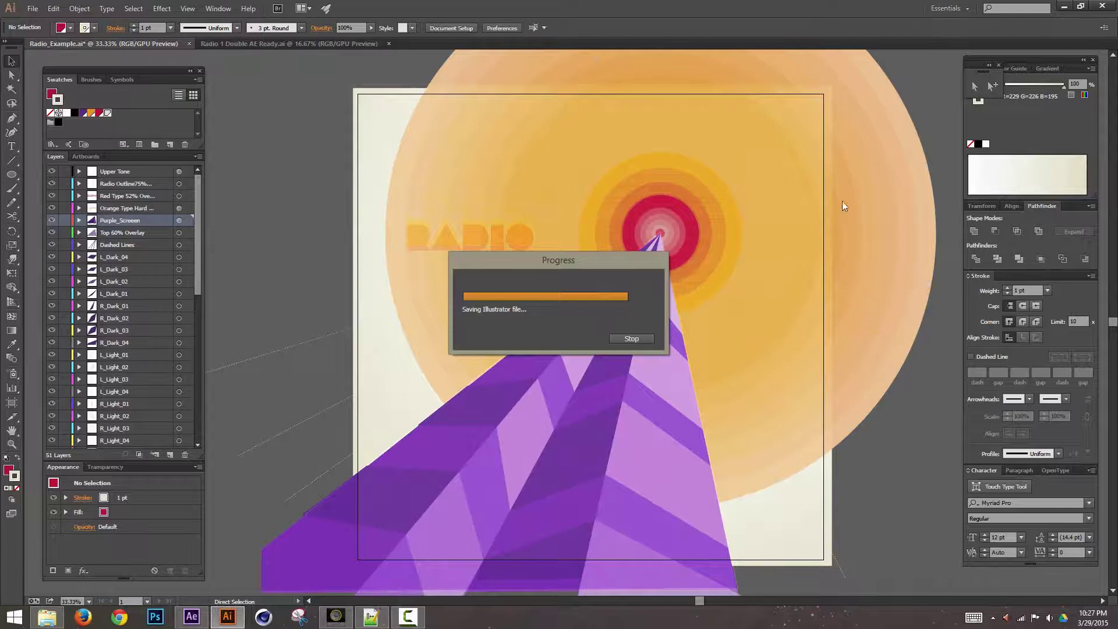
# Switch to After Effects and import Radio_Example as a Composition - Retain Layer Sizes
pyautogui.click(194, 617)
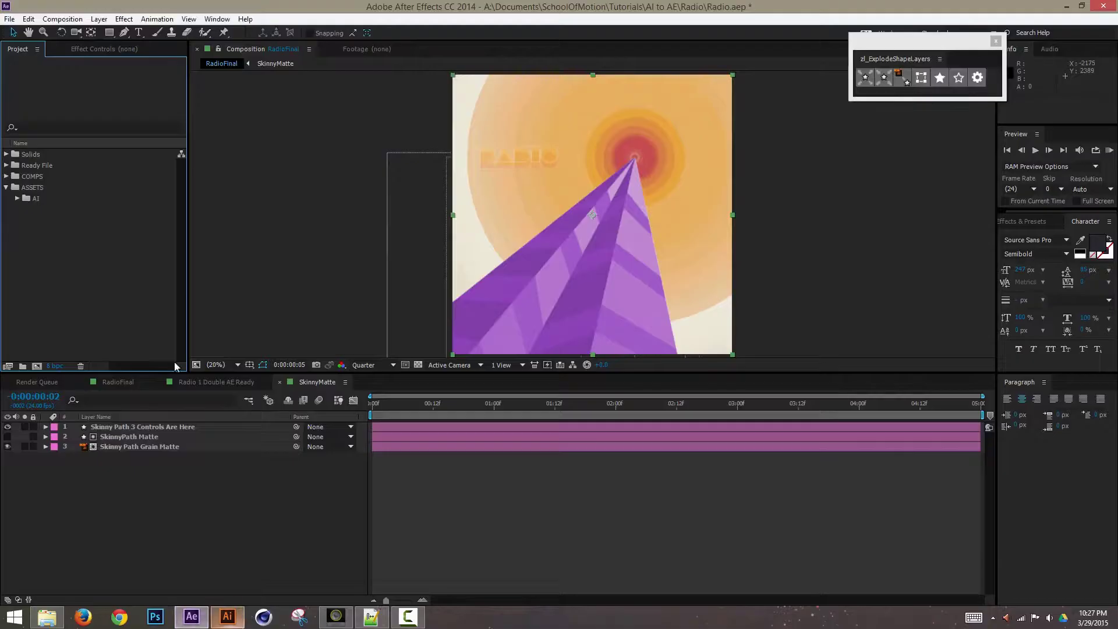
pyautogui.hotkey('ctrl', 'i')
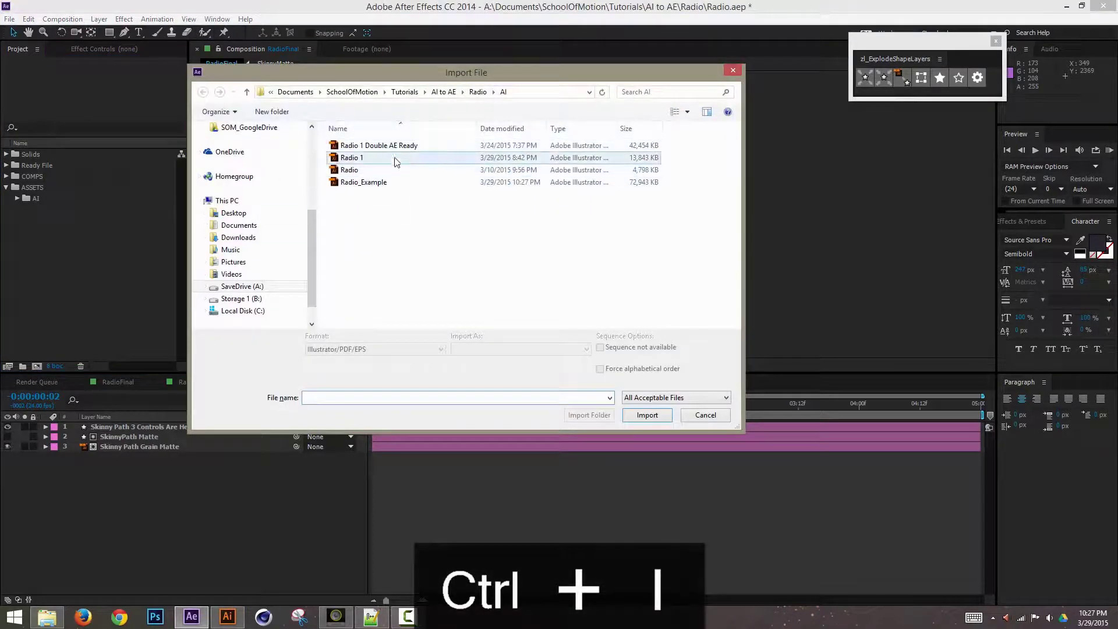
pyautogui.click(374, 182)
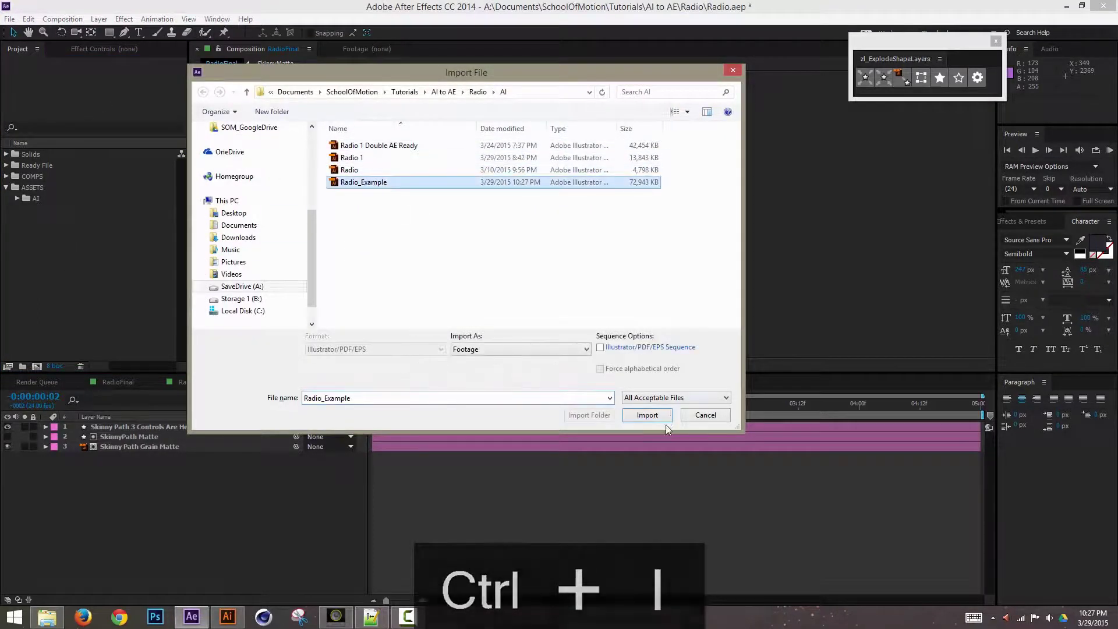
pyautogui.click(507, 352)
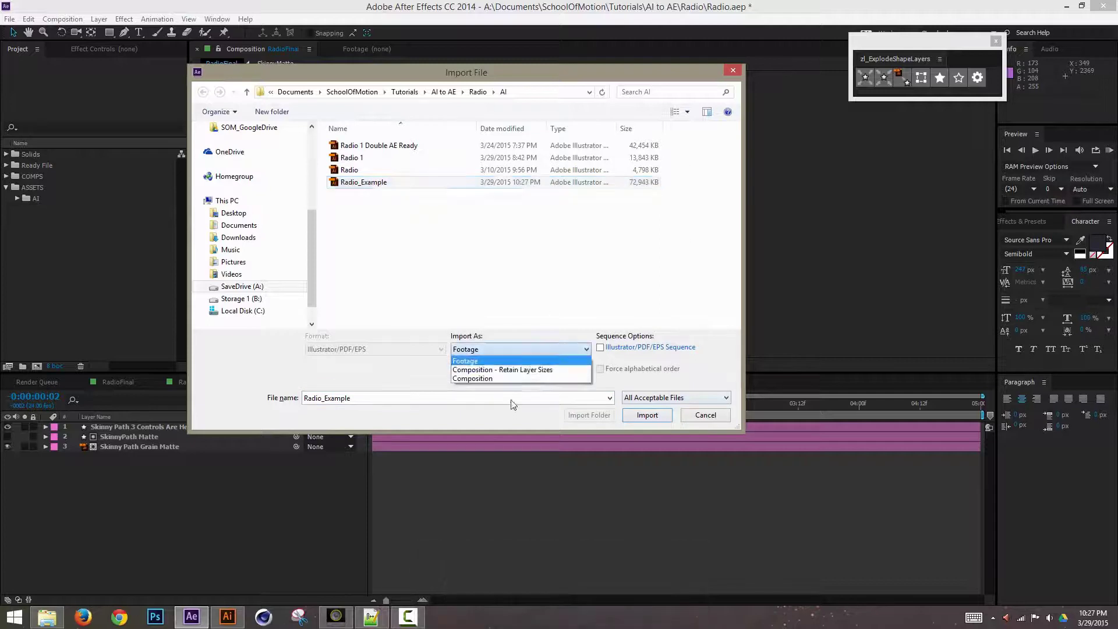
pyautogui.click(524, 370)
pyautogui.click(663, 415)
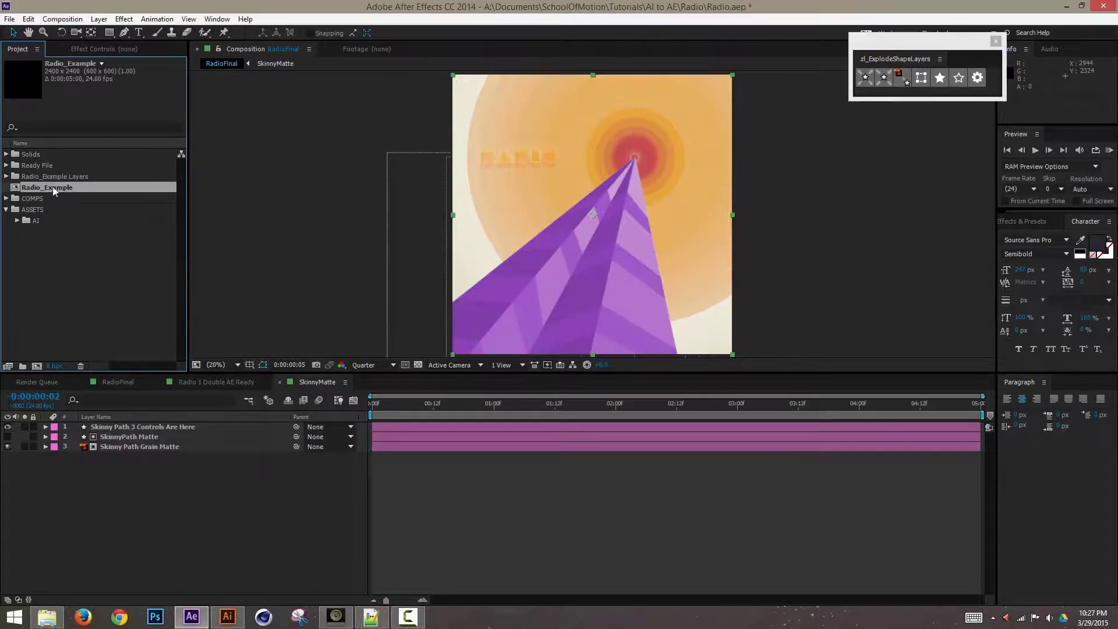
# Open the imported Radio_Example composition, inspect its layer stack, and move the current time to 0:00:01:01
pyautogui.doubleClick(53, 188)
pyautogui.moveTo(994, 447); pyautogui.dragTo(972, 382)
pyautogui.moveTo(980, 481); pyautogui.dragTo(954, 392)
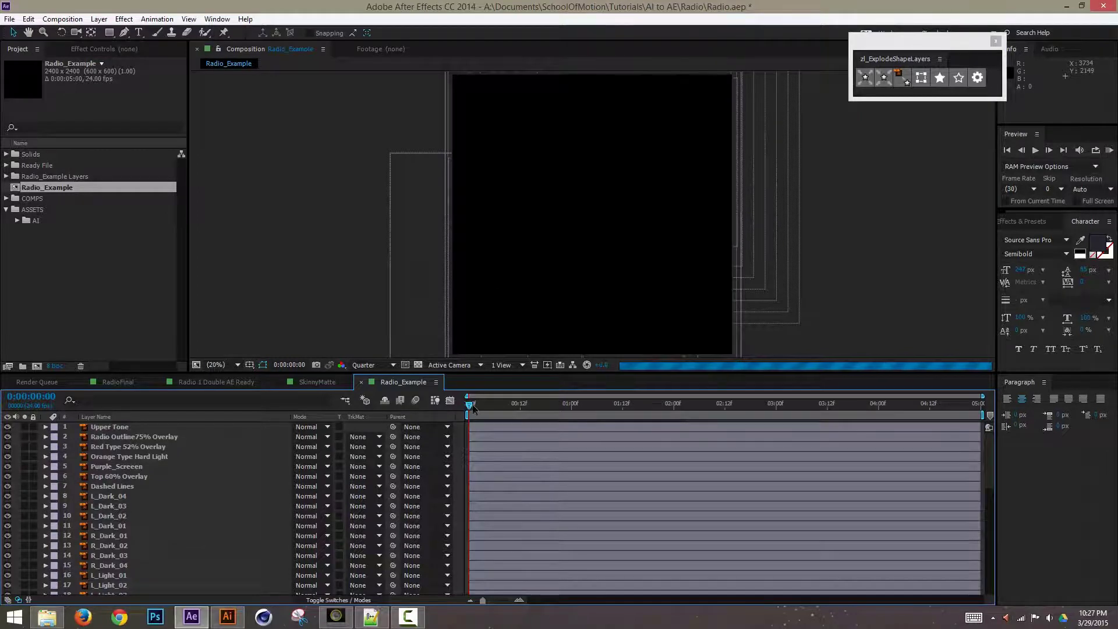
pyautogui.click(314, 382)
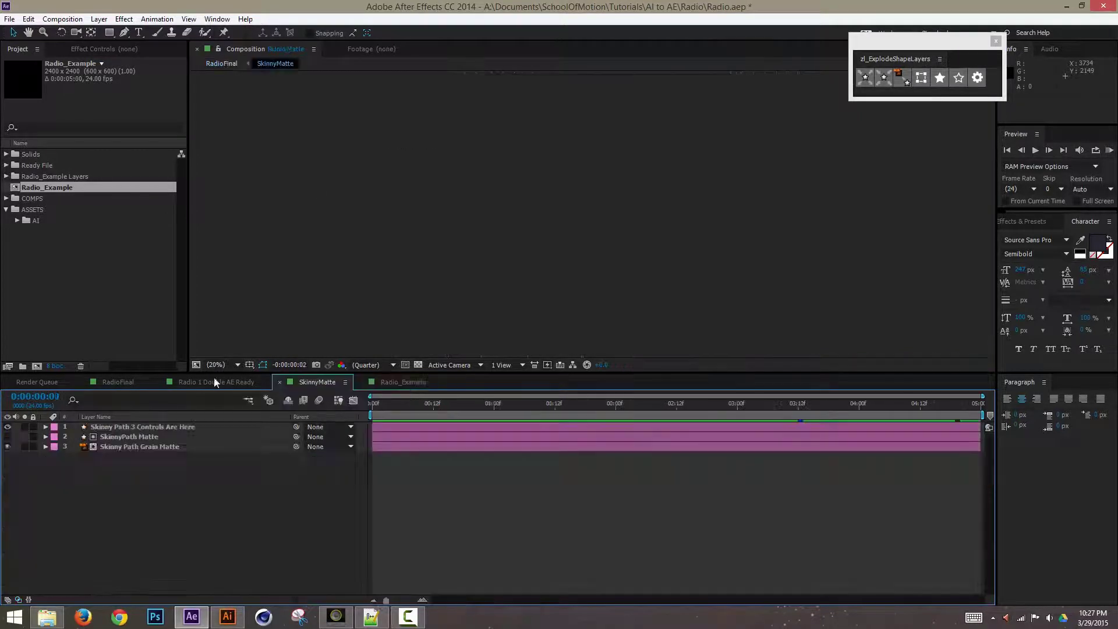
pyautogui.click(215, 384)
pyautogui.click(408, 382)
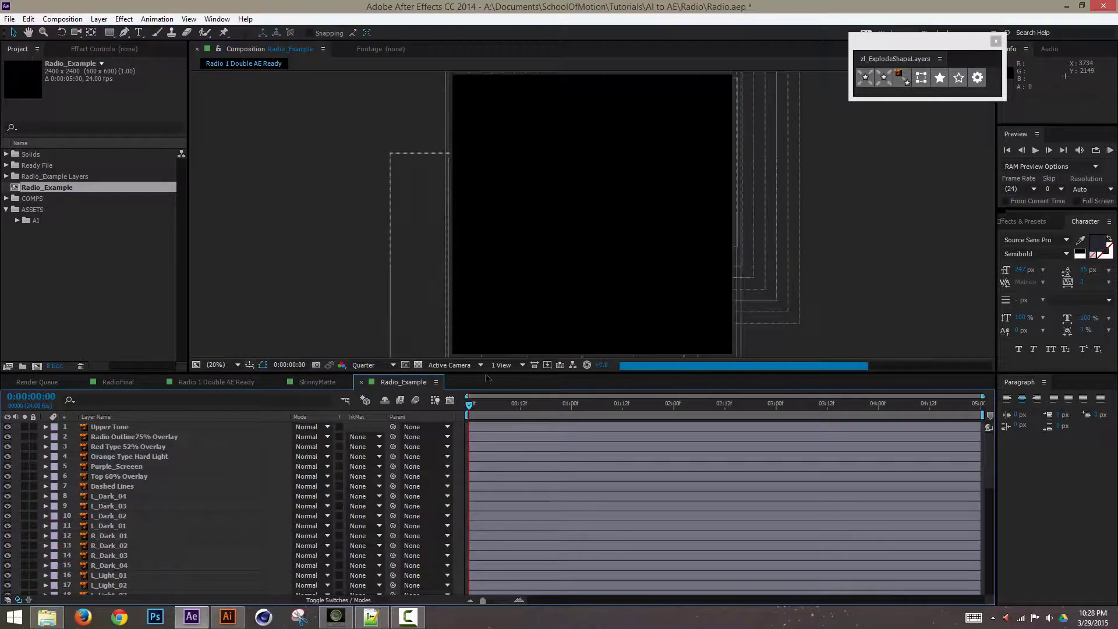
pyautogui.moveTo(468, 405); pyautogui.dragTo(575, 420)
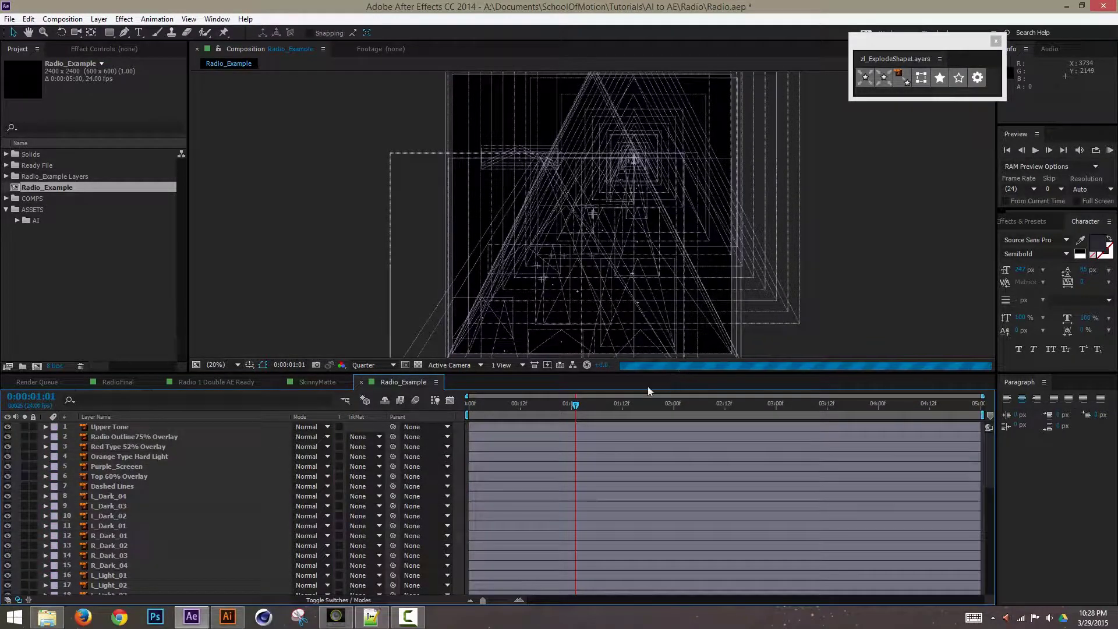
# Open the RadioFinal composition, enlarge the timeline area and show the layers' blend mode and track matte columns
pyautogui.click(219, 384)
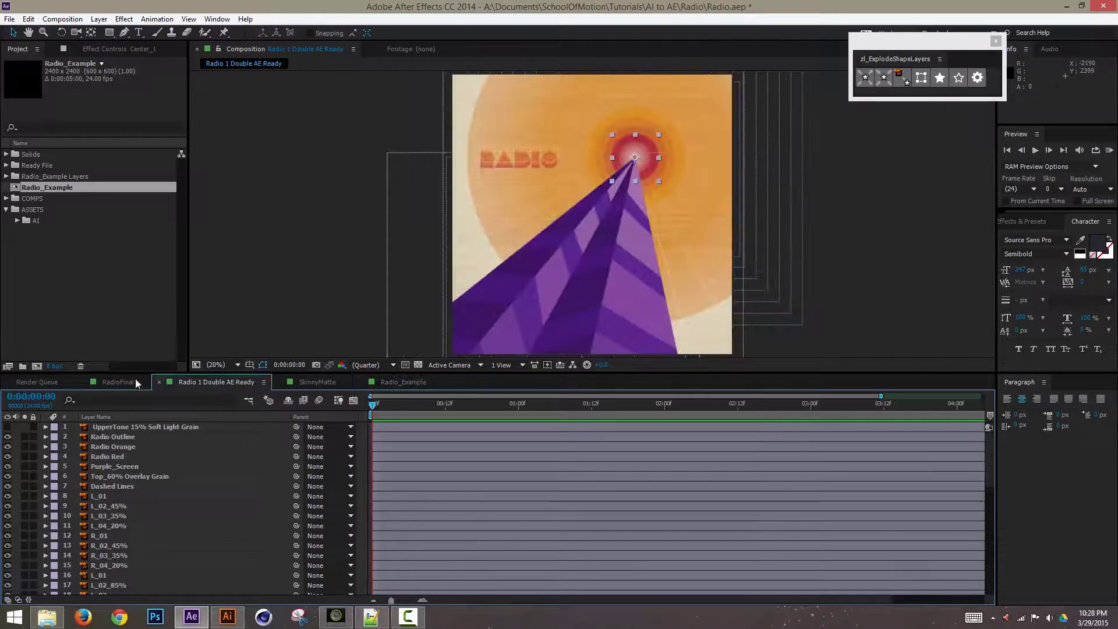
pyautogui.click(136, 383)
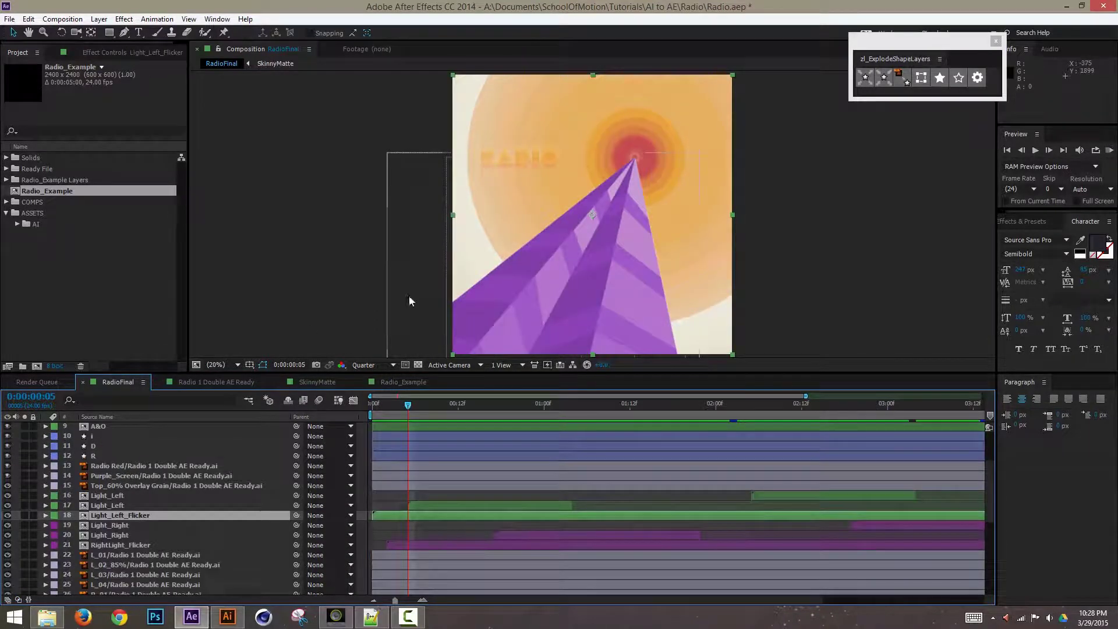
pyautogui.moveTo(583, 373); pyautogui.dragTo(585, 289)
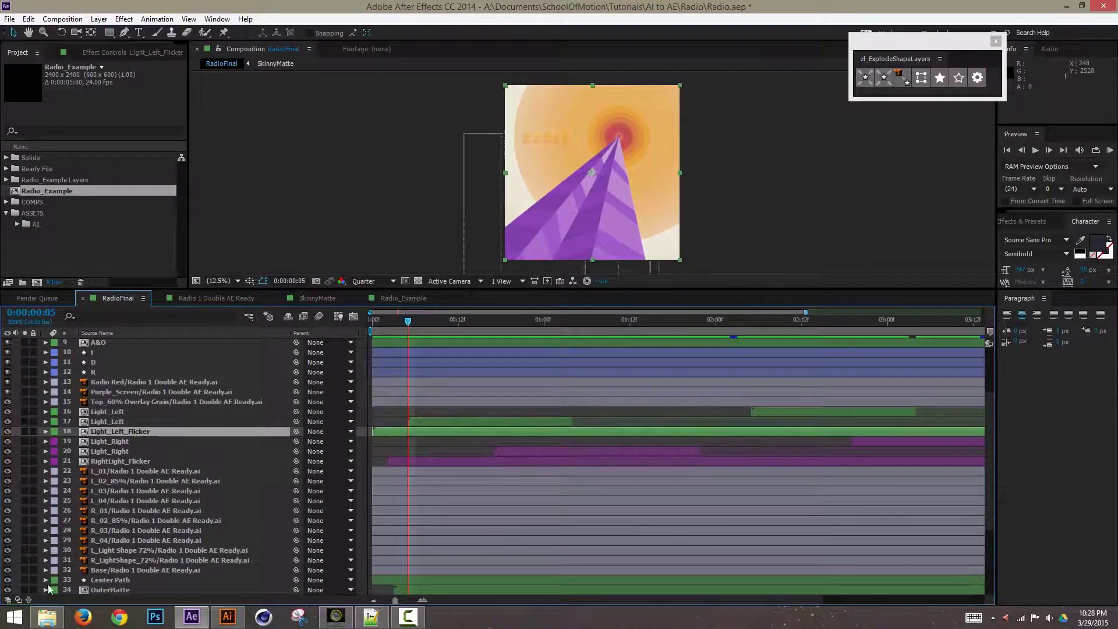
pyautogui.click(18, 599)
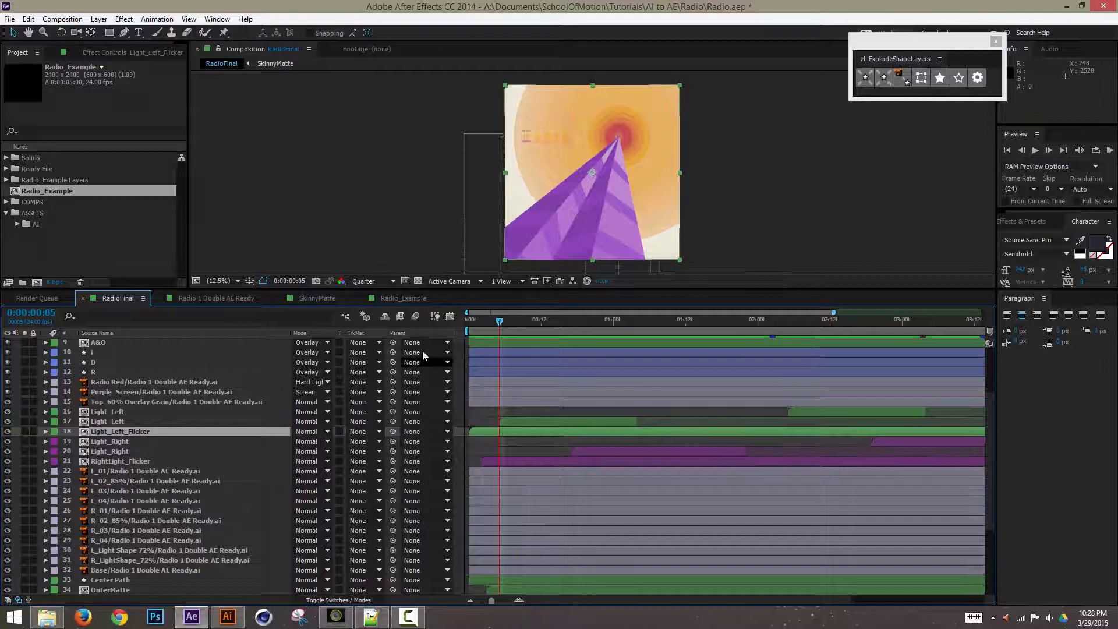
# Examine the RADIO lettering of the Radio Red layer up close with the preview resolution set to Full
pyautogui.moveTo(186, 386); pyautogui.dragTo(447, 307)
pyautogui.hotkey('ctrl', '=')
pyautogui.hotkey('ctrl', '=')
pyautogui.hotkey('ctrl', '=')
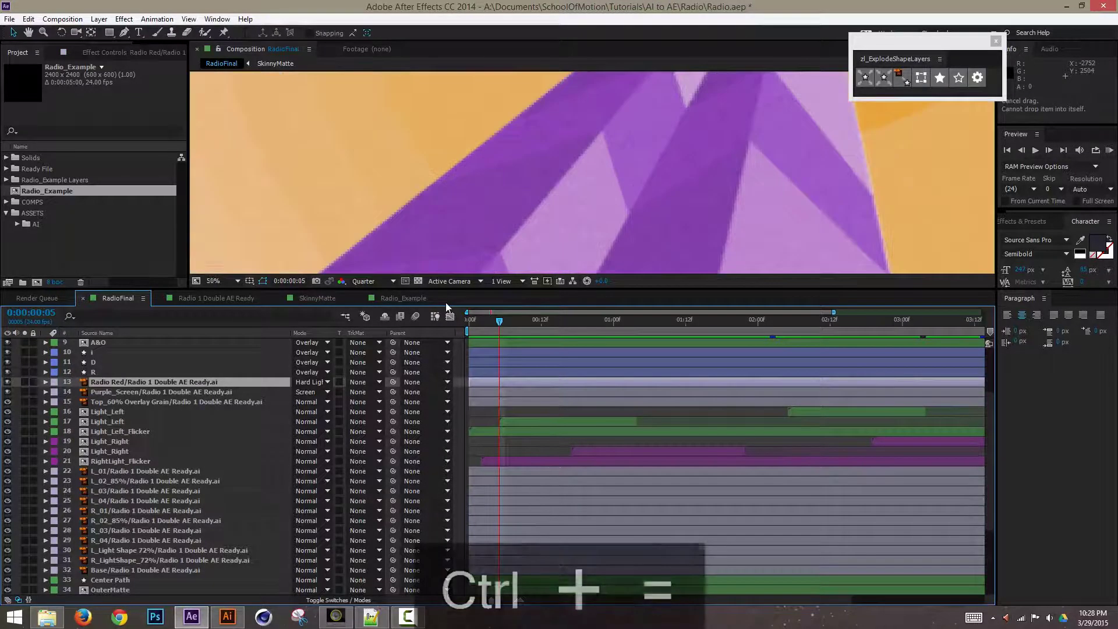
pyautogui.moveTo(633, 159); pyautogui.dragTo(733, 215)
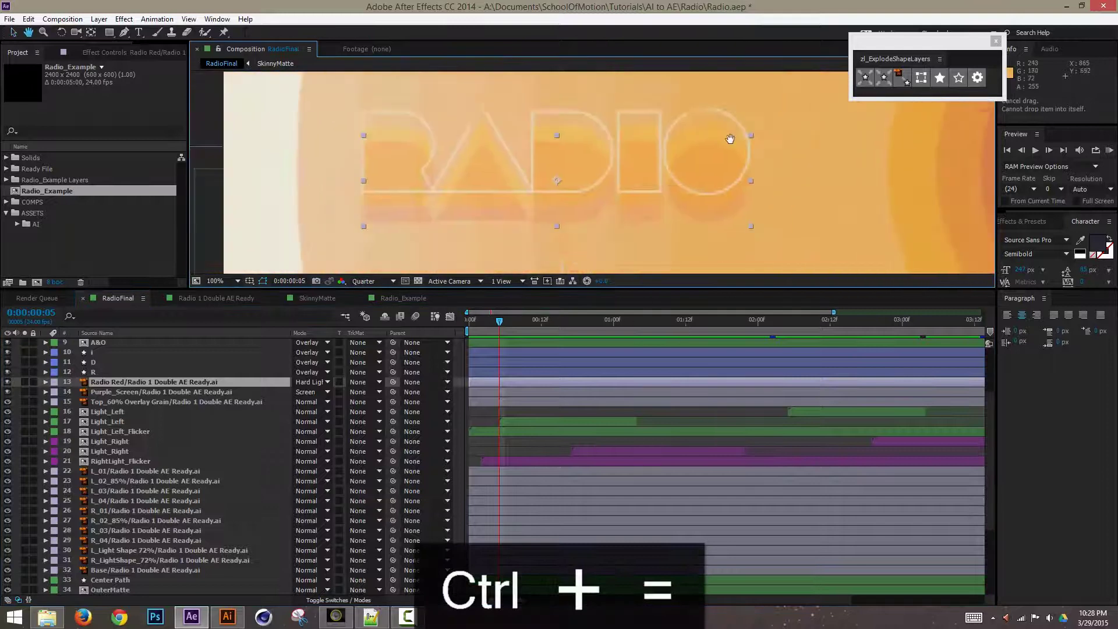
pyautogui.click(386, 281)
pyautogui.click(402, 312)
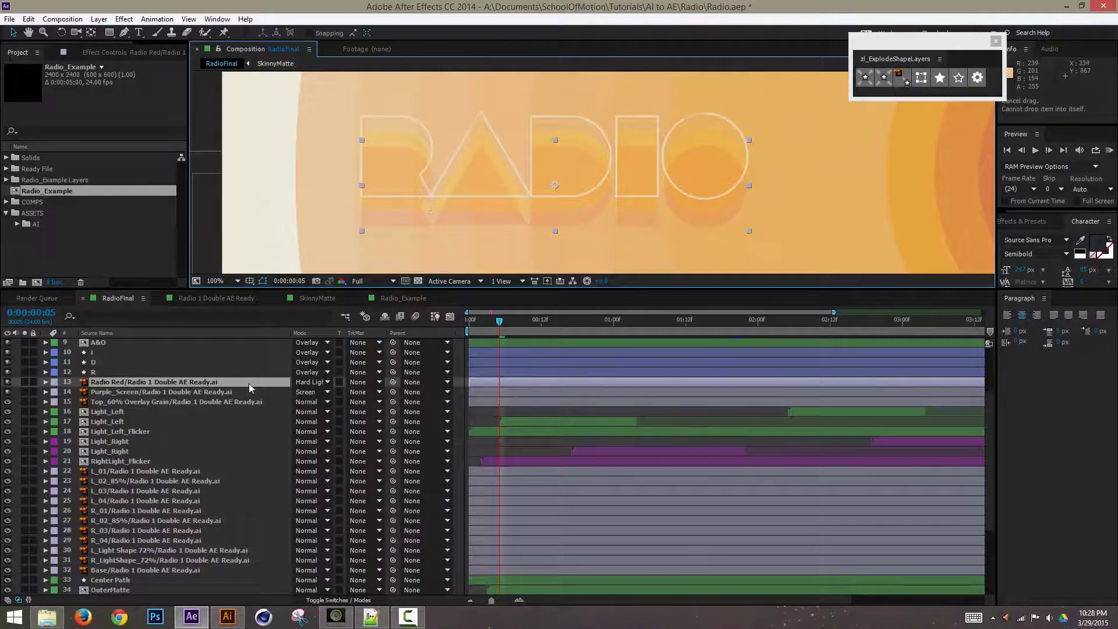
# Review the blend mode options for the Radio Red layer and return to the Radio_Example composition
pyautogui.click(319, 382)
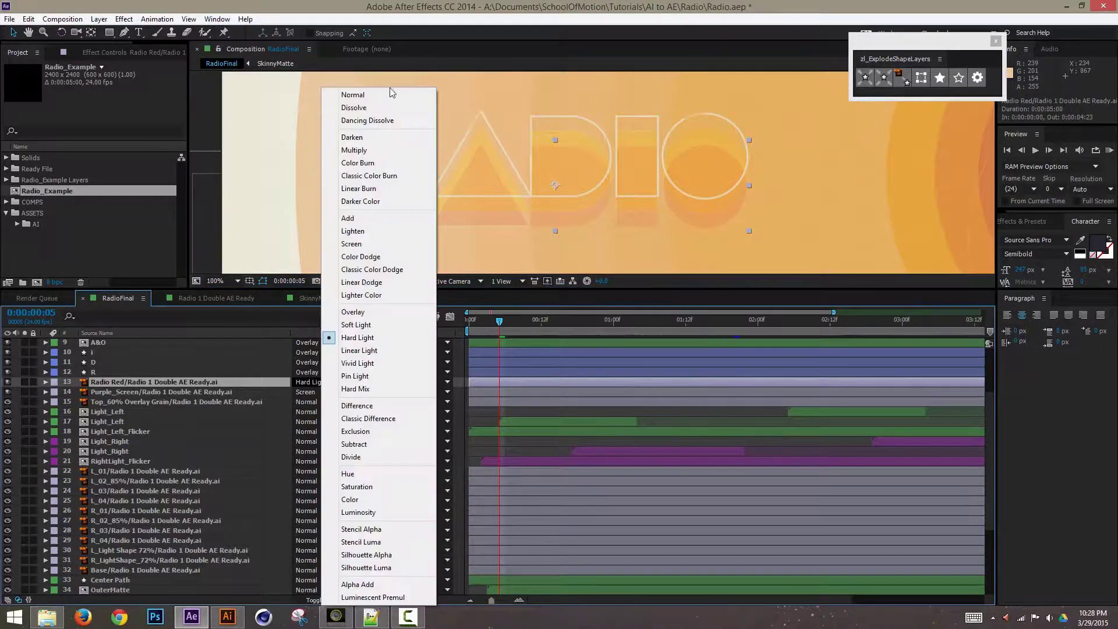
pyautogui.click(347, 150)
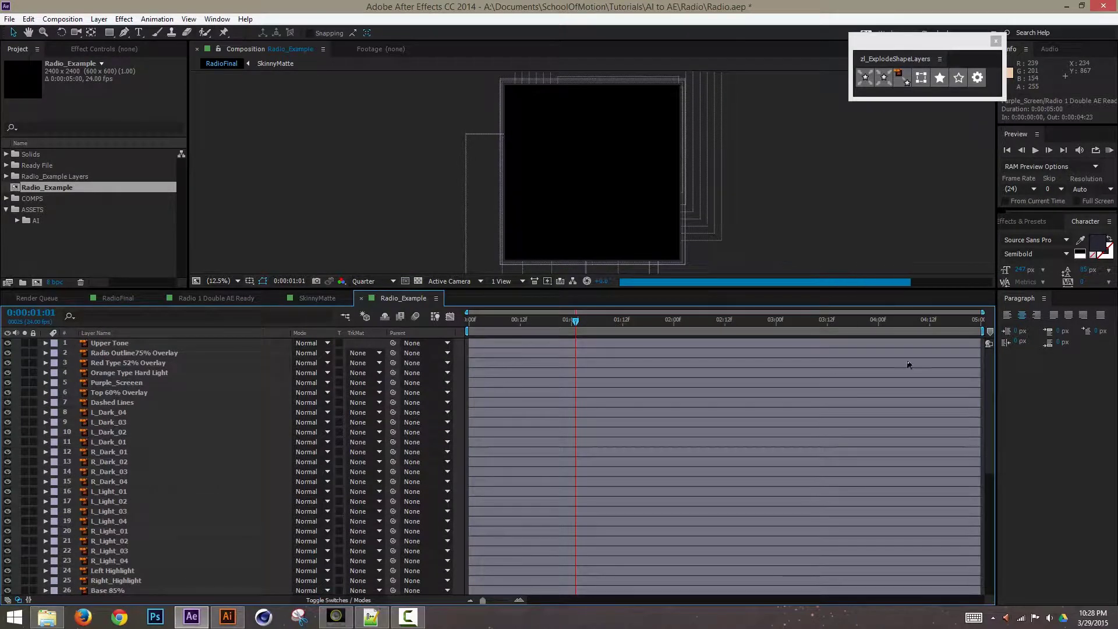
pyautogui.moveTo(992, 401)
pyautogui.mouseDown()
pyautogui.moveTo(994, 489)
pyautogui.moveTo(992, 401)
pyautogui.mouseUp()
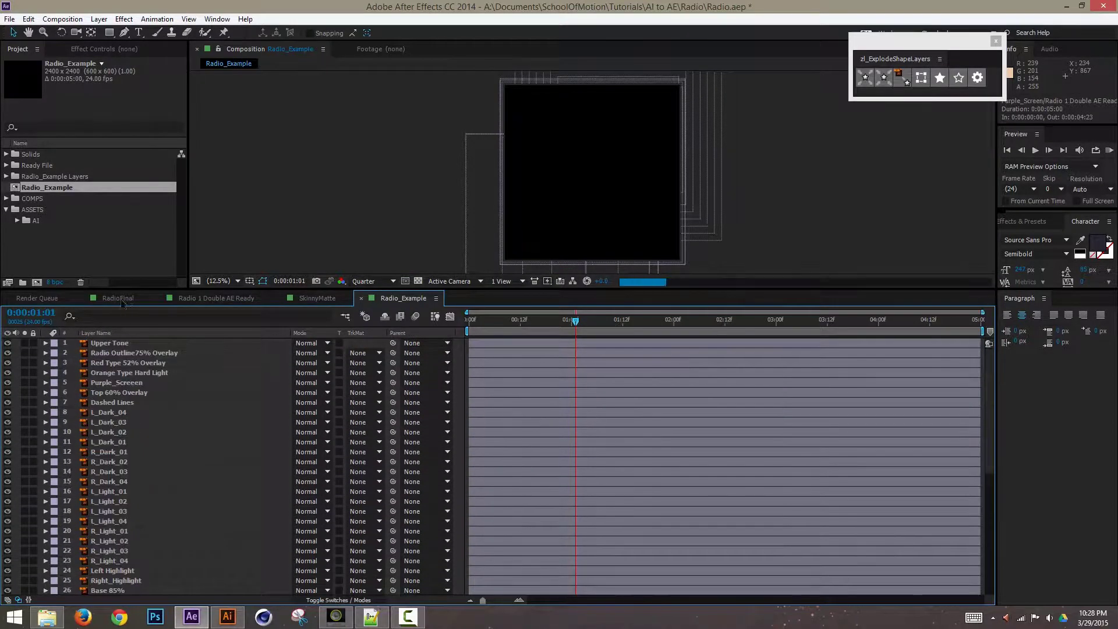
# Open the RadioFinal composition and inspect the Radio Red layer's blend mode options against the overall artwork and the RADIO lettering
pyautogui.click(118, 298)
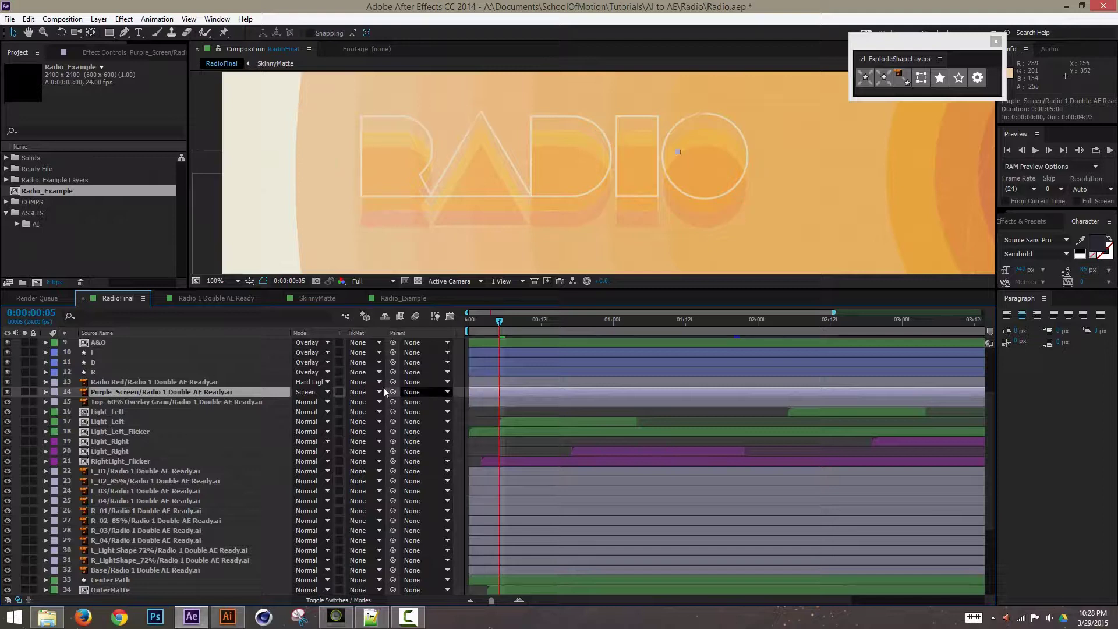
pyautogui.click(232, 382)
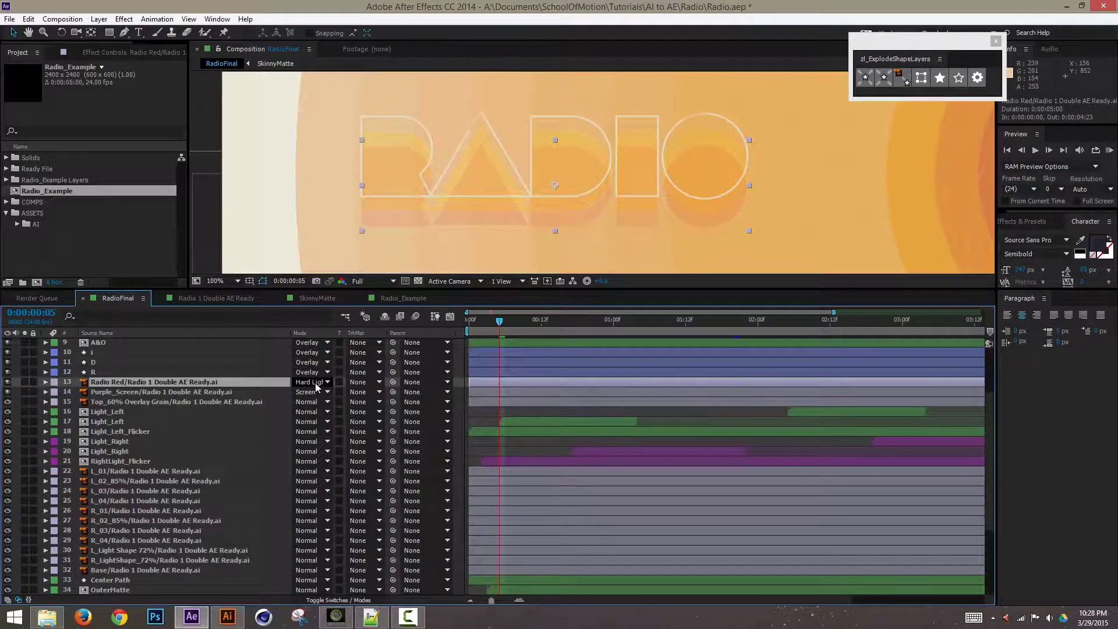
pyautogui.click(316, 383)
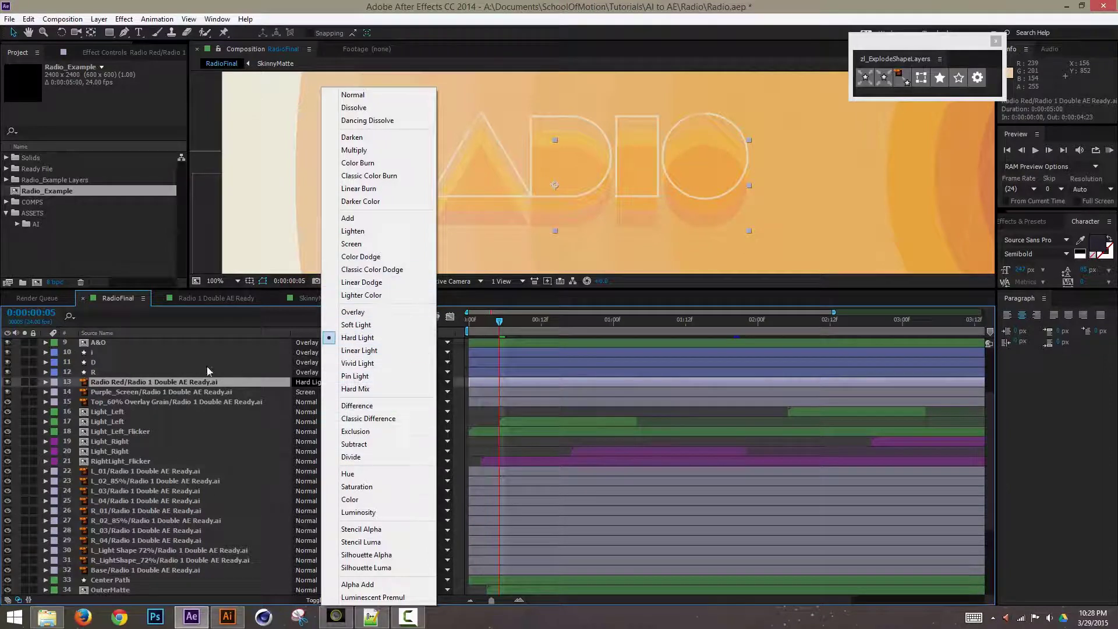
pyautogui.click(241, 356)
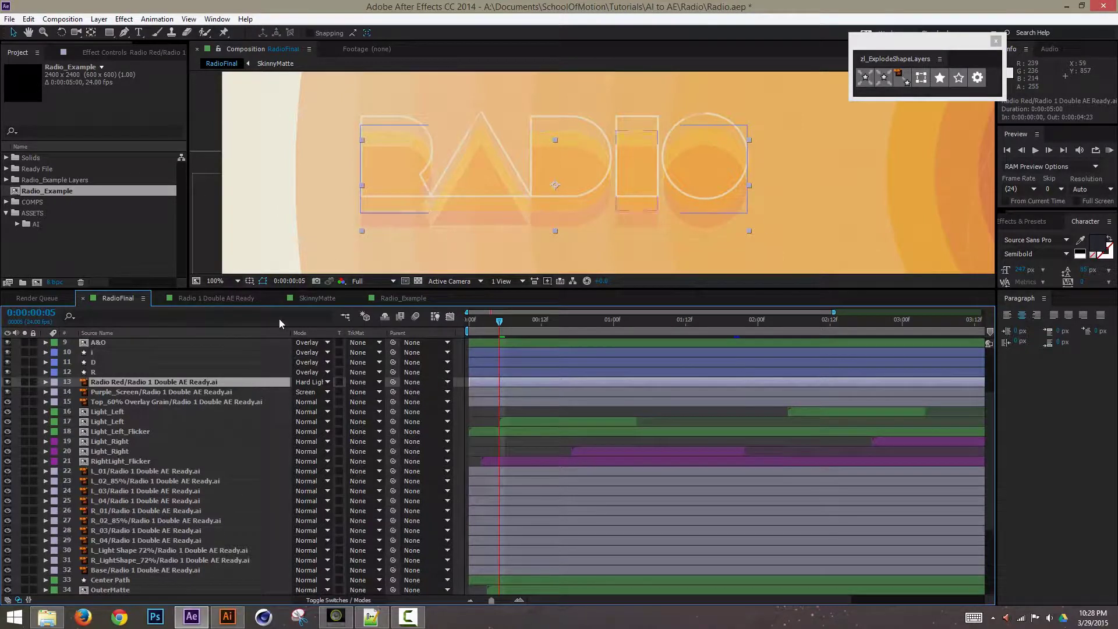
pyautogui.hotkey('ctrl', '-')
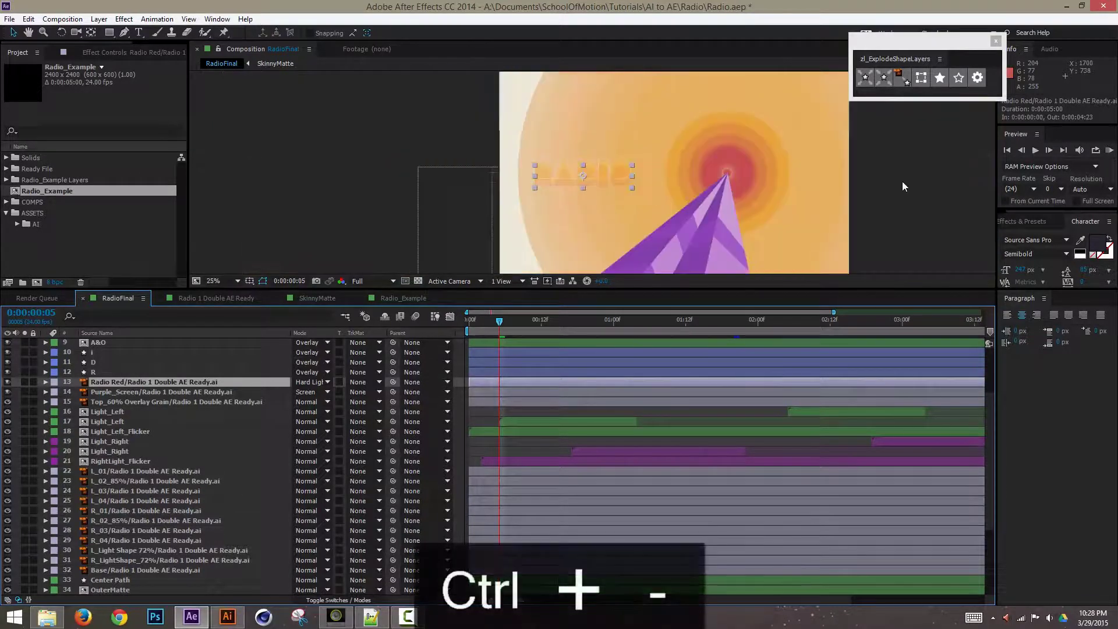
pyautogui.hotkey('ctrl', '=')
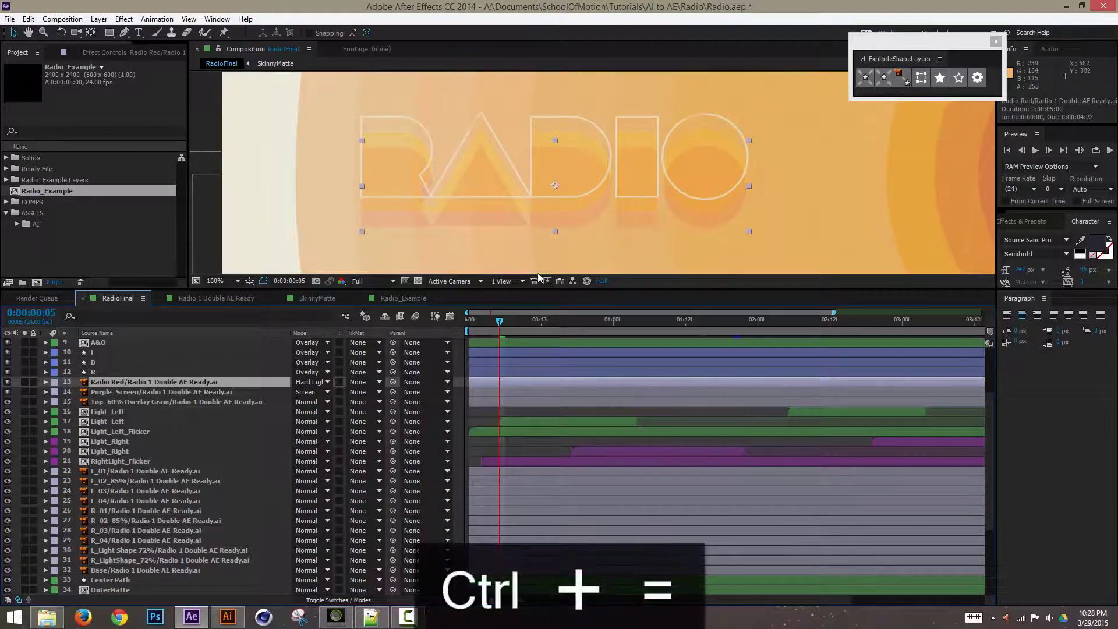
# Try the Hard Mix and Normal blend modes on the Radio Red layer and reveal its Opacity property
pyautogui.click(328, 382)
pyautogui.click(334, 378)
pyautogui.click(329, 383)
pyautogui.click(334, 390)
pyautogui.click(320, 382)
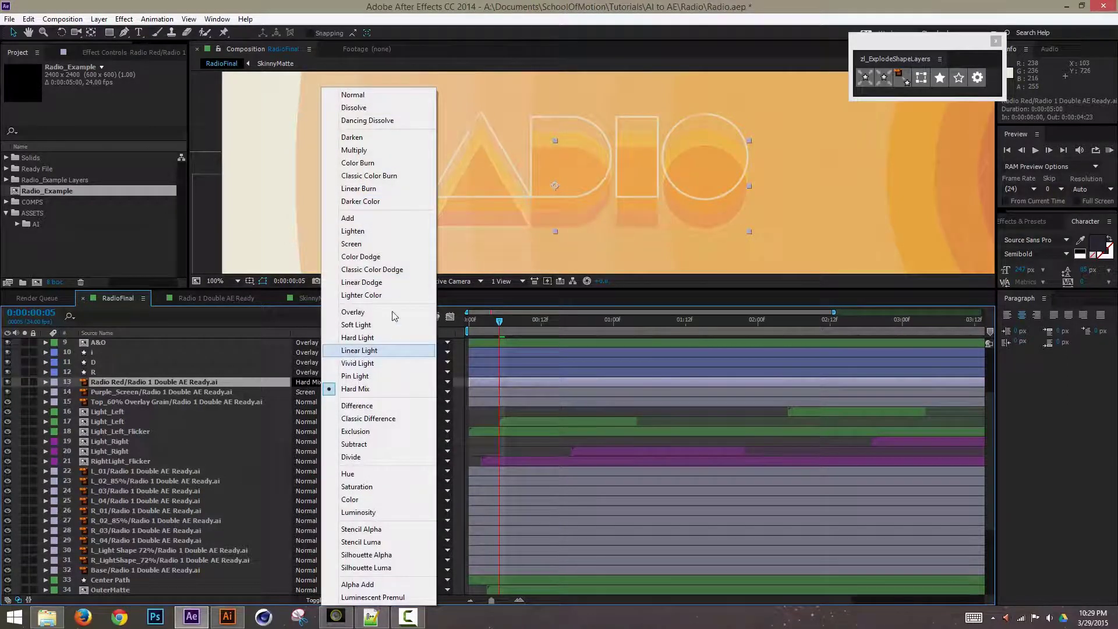
pyautogui.click(368, 96)
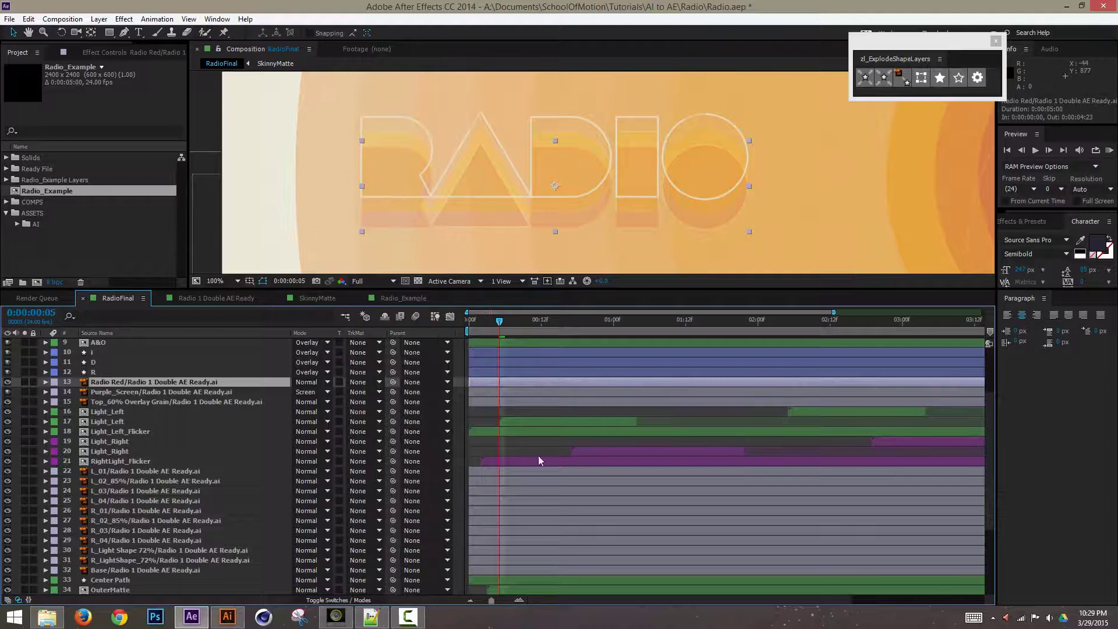
pyautogui.press('t')
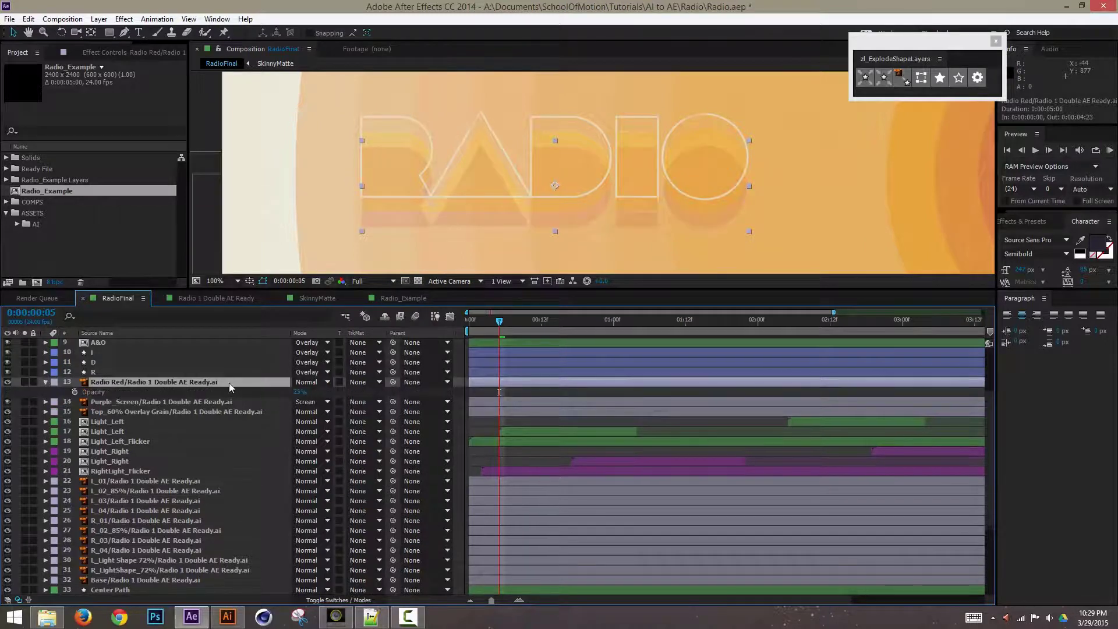
# Try the Darken and Add blend modes on the Radio Red layer
pyautogui.click(316, 387)
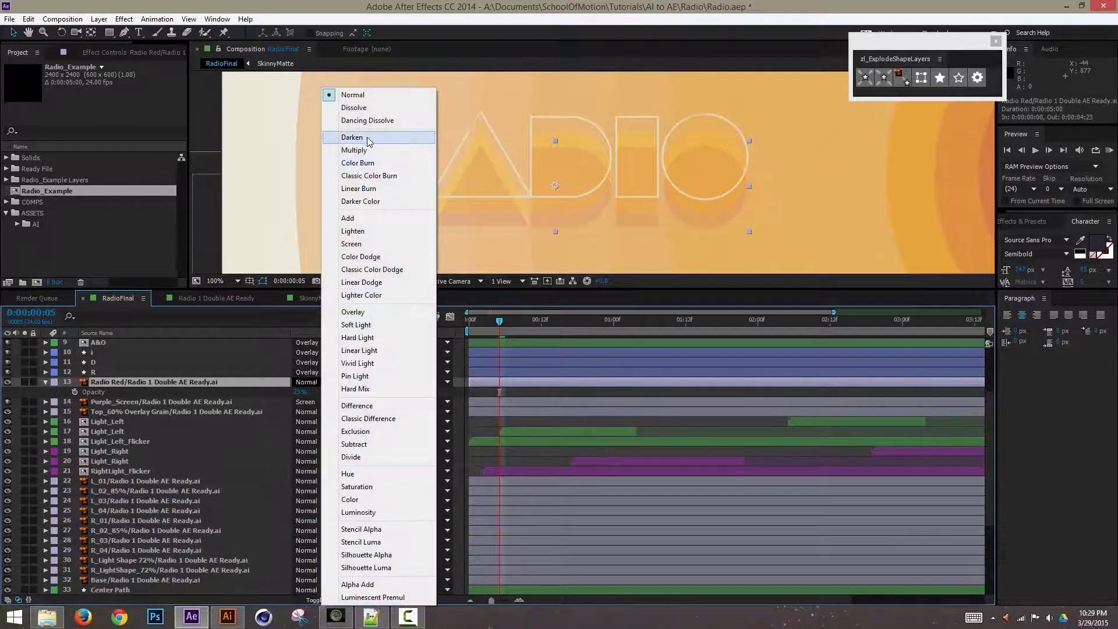
pyautogui.click(417, 138)
pyautogui.click(316, 382)
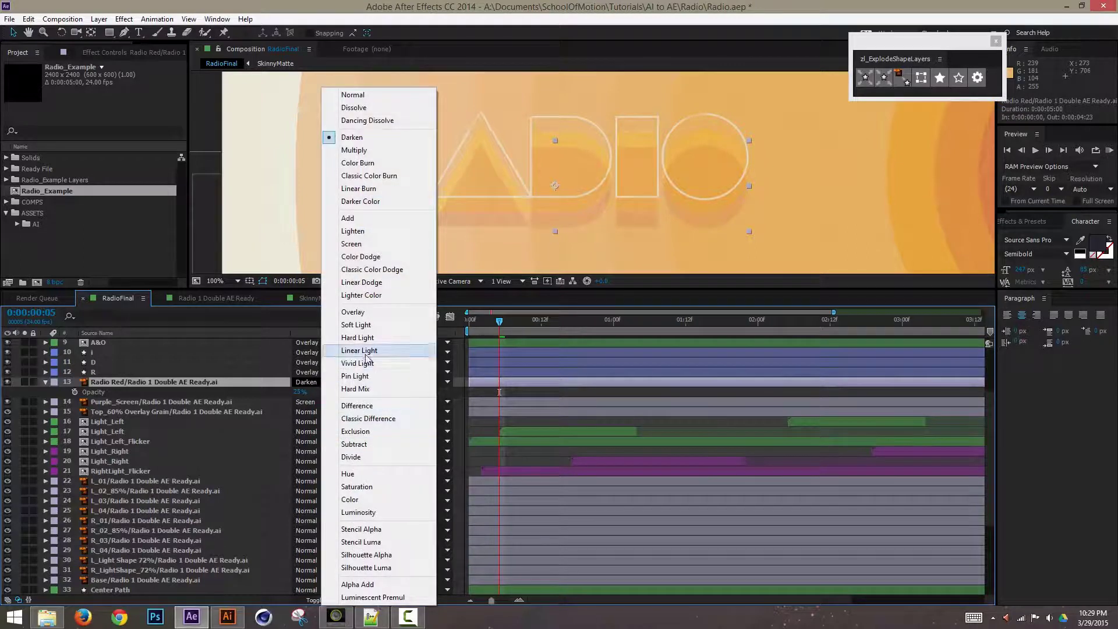
pyautogui.click(370, 220)
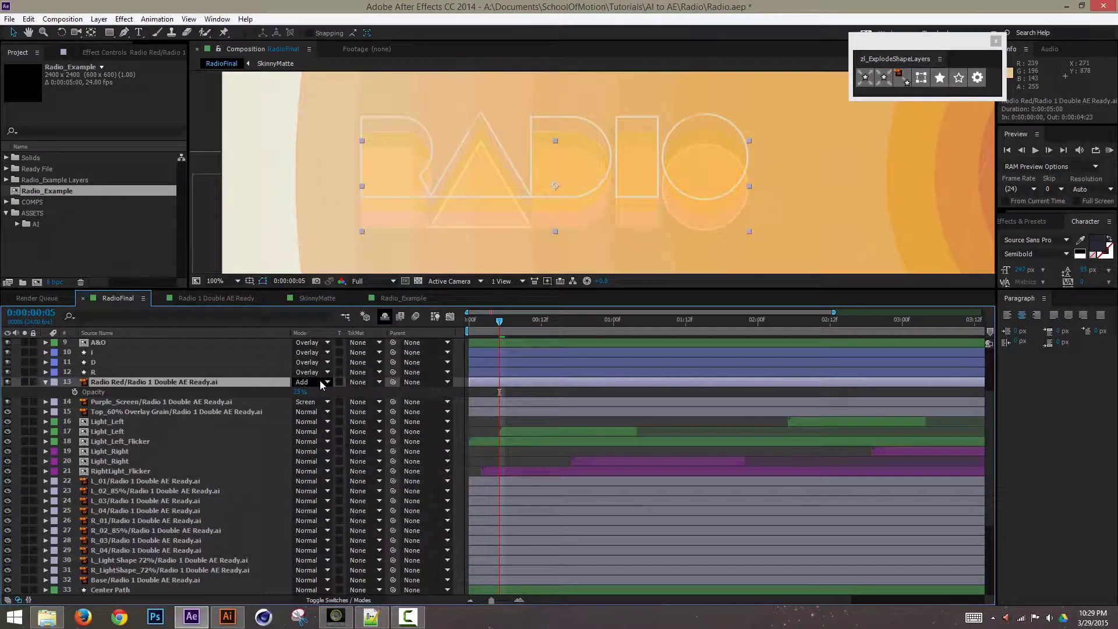
# View the Radio Red artwork on its own and set the layer's blend mode to Hard Light
pyautogui.click(309, 382)
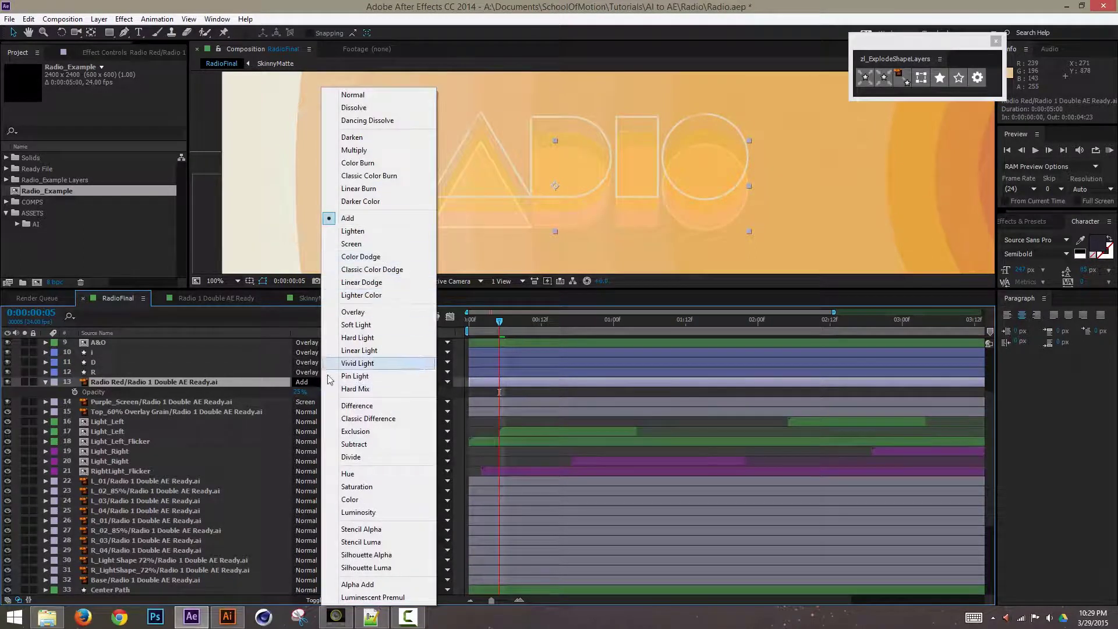
pyautogui.click(193, 382)
pyautogui.doubleClick(195, 381)
pyautogui.click(309, 382)
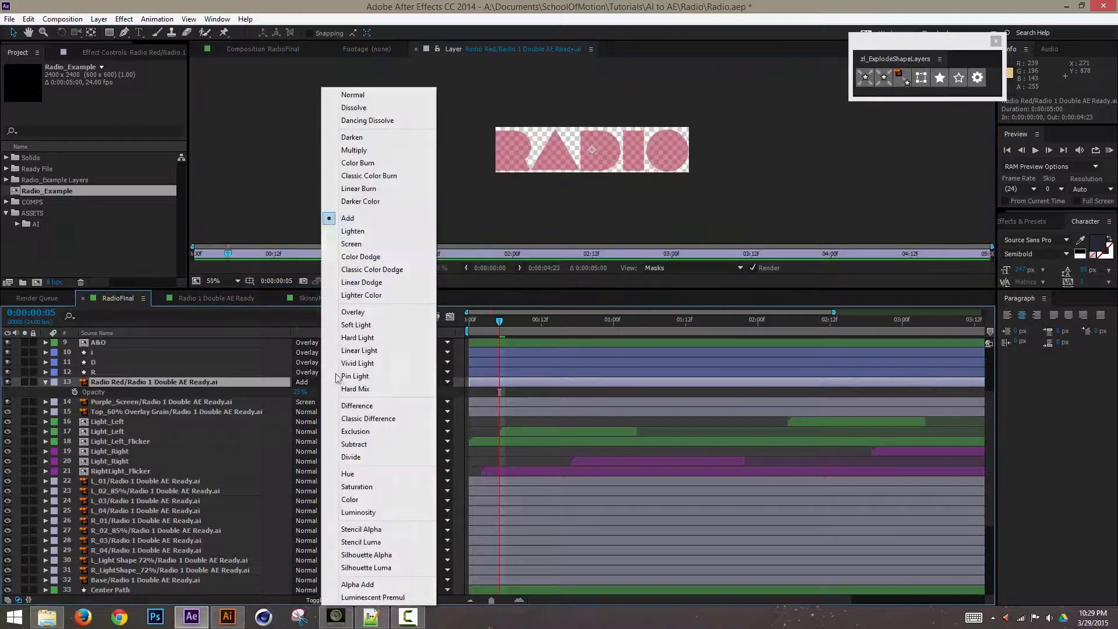
pyautogui.click(386, 337)
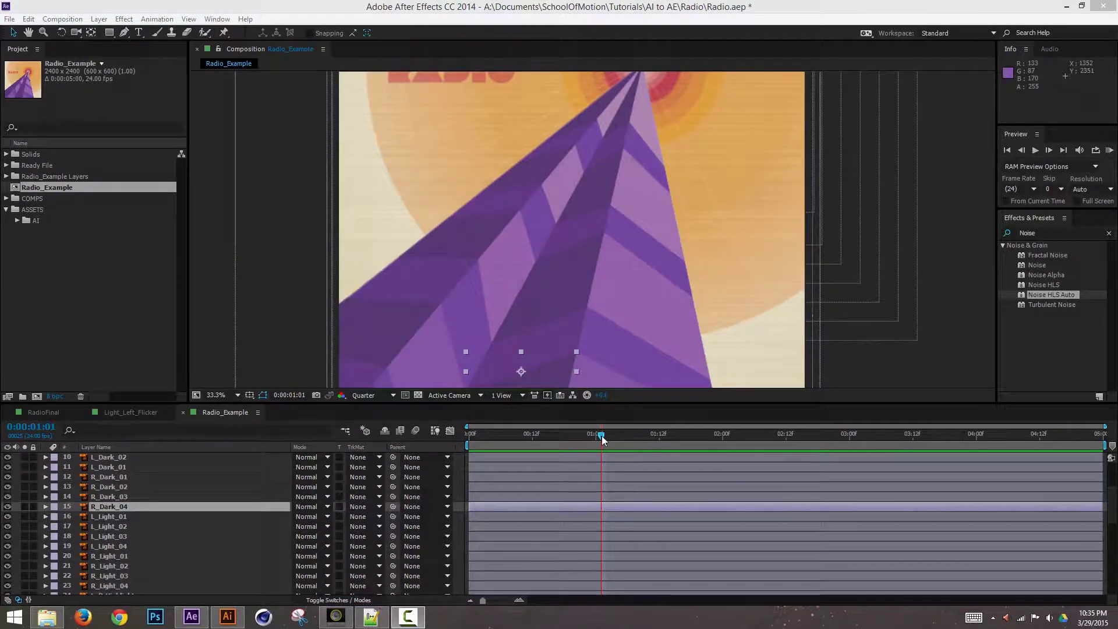
# In Radio_Example, return the current time to 0:00:00:00 and reveal the Opacity of layers R_Dark_01 to R_Dark_04
pyautogui.moveTo(602, 436); pyautogui.dragTo(260, 501)
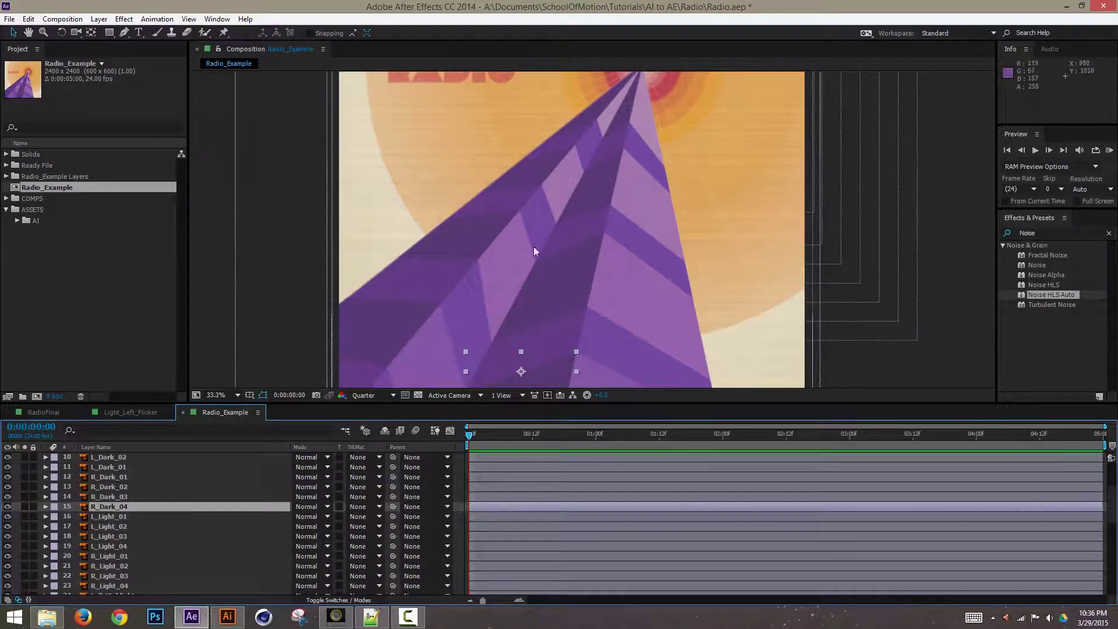
pyautogui.press('space')
pyautogui.moveTo(595, 132); pyautogui.dragTo(631, 118)
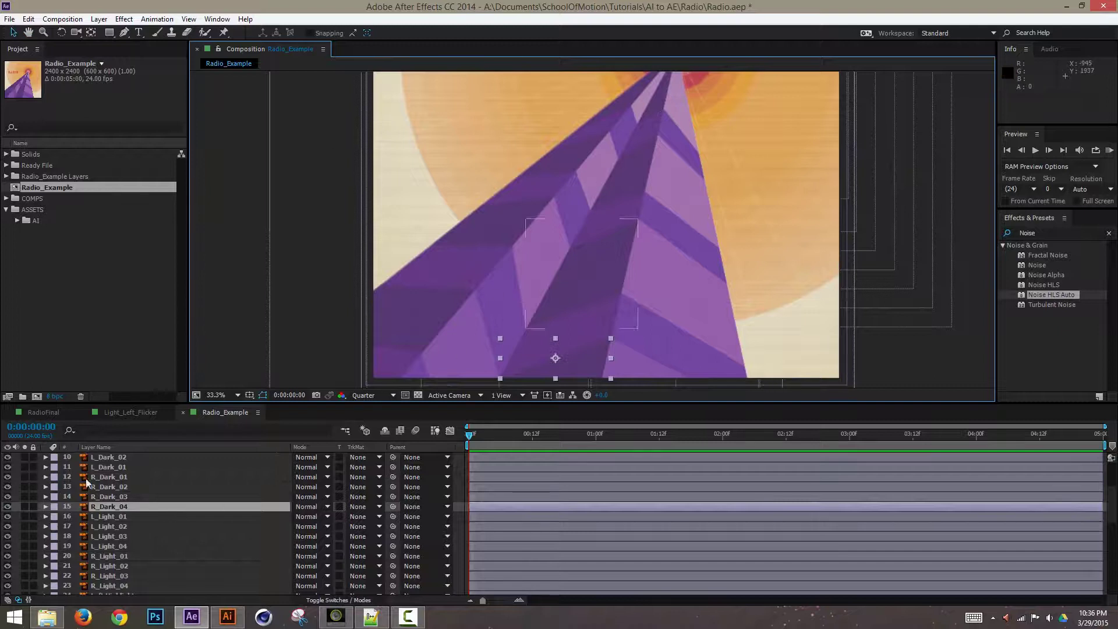
pyautogui.click(125, 477)
pyautogui.keyDown('shift'); pyautogui.click(123, 506); pyautogui.keyUp('shift')
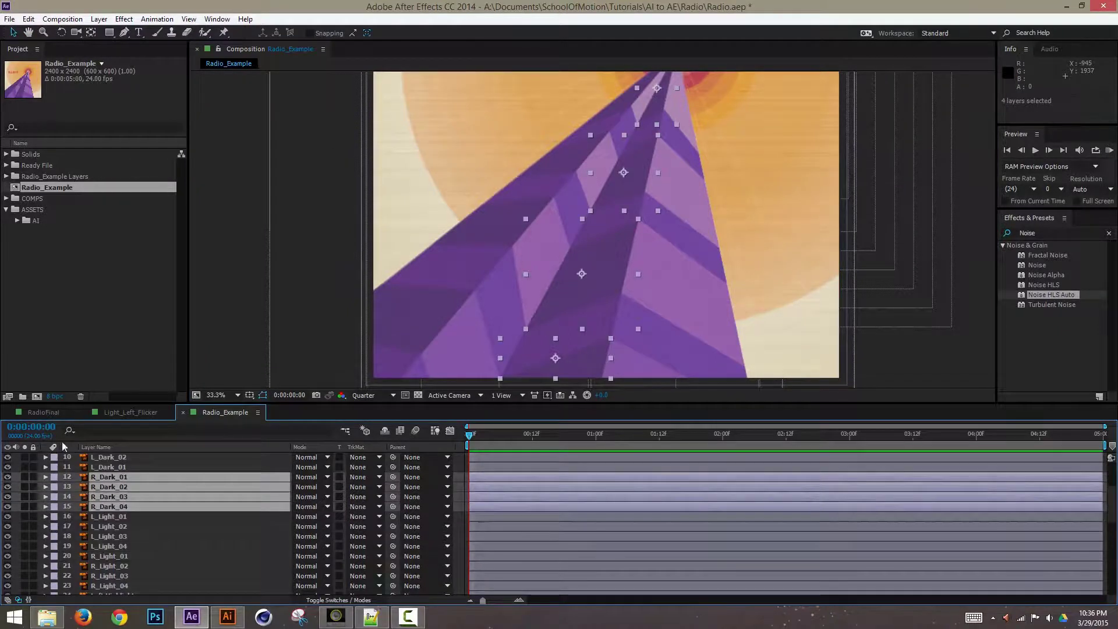
pyautogui.press('t')
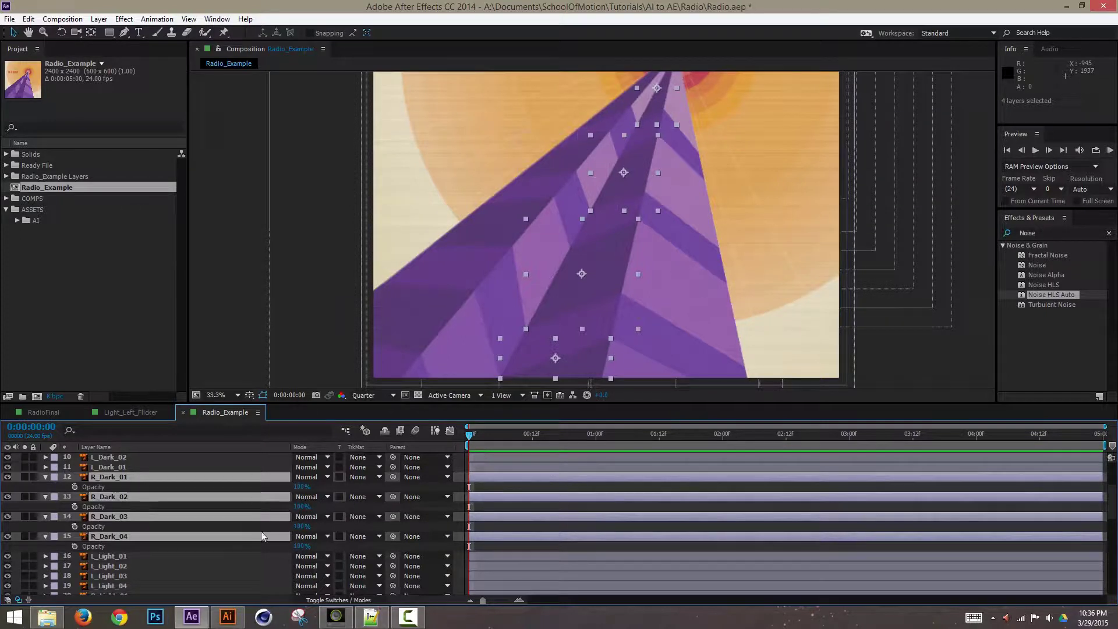
# Reveal the Opacity of layers L_Light_01 to L_Light_04 and leave these four layers selected
pyautogui.click(194, 557)
pyautogui.keyDown('shift'); pyautogui.click(139, 588); pyautogui.keyUp('shift')
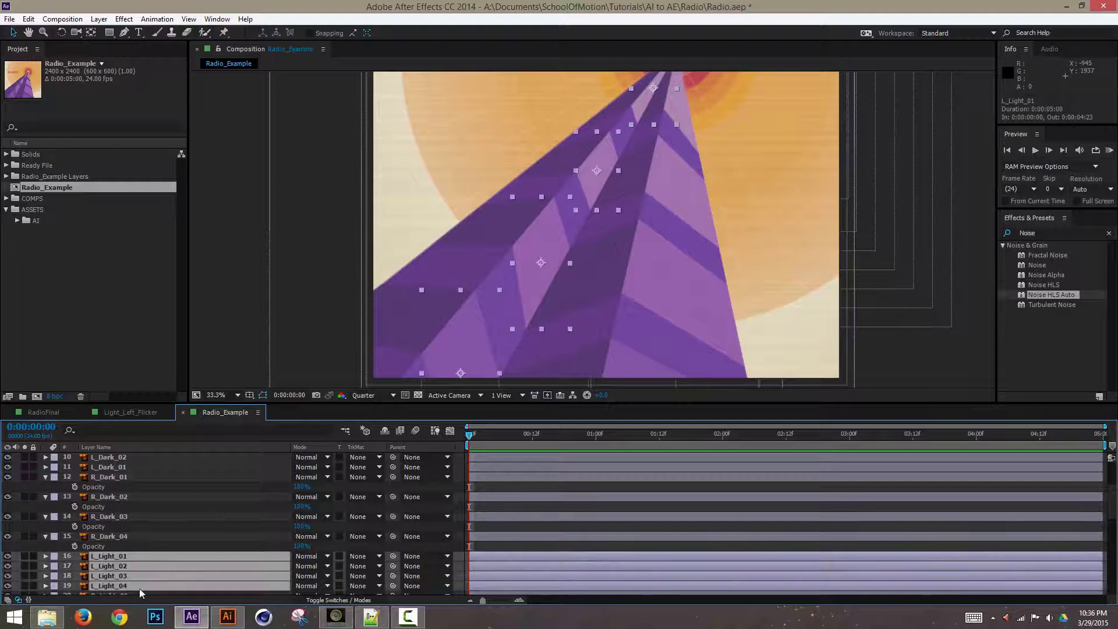
pyautogui.press('t')
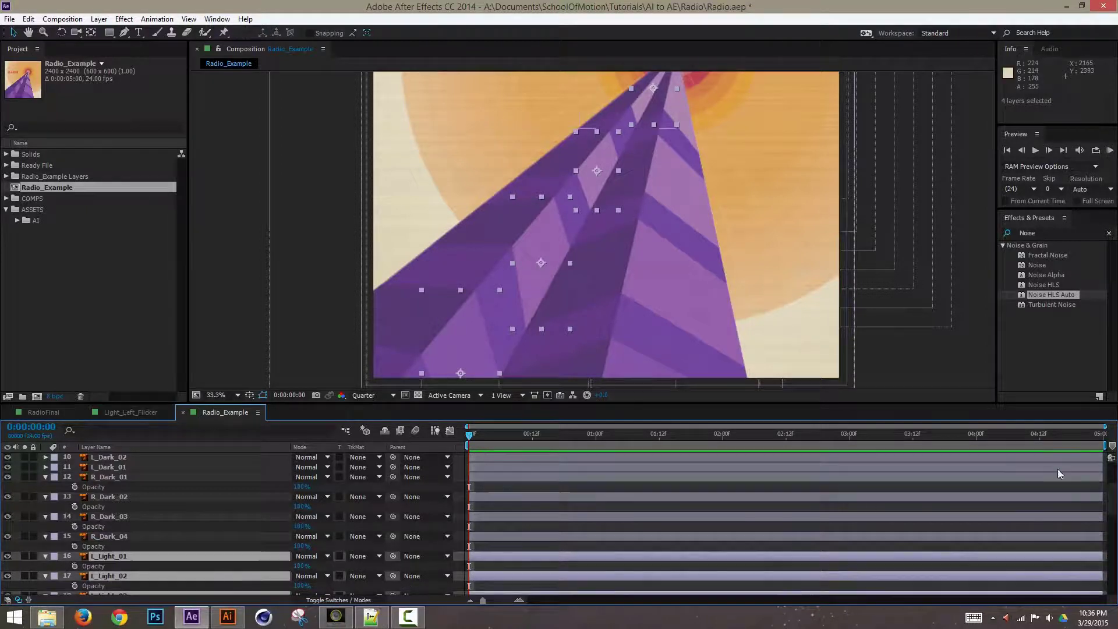
pyautogui.scroll(-3, 1057, 469)
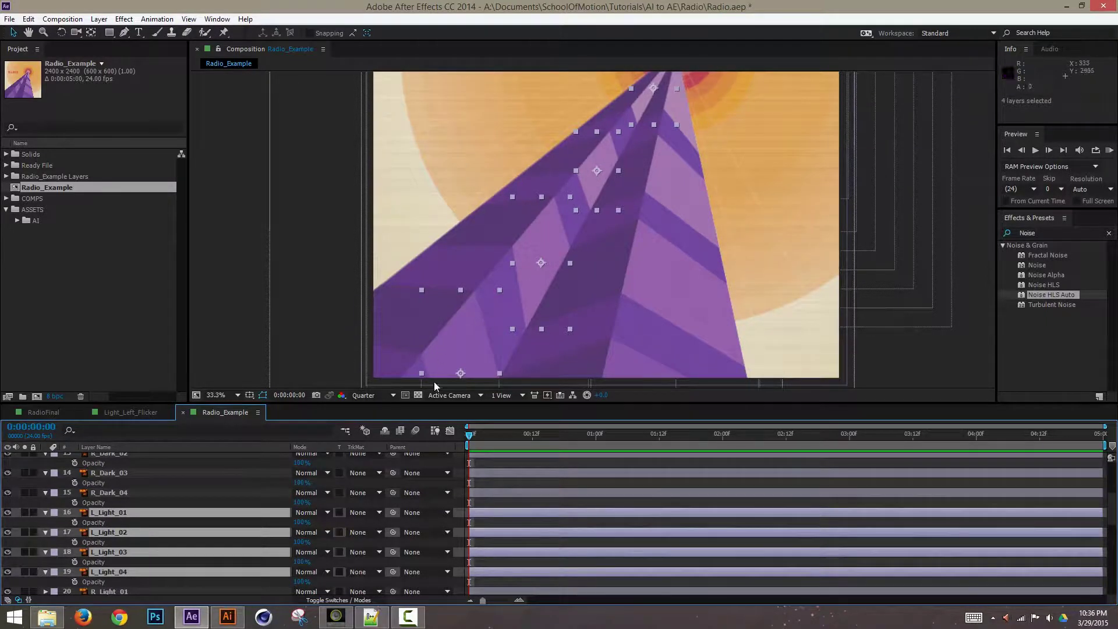
pyautogui.click(201, 573)
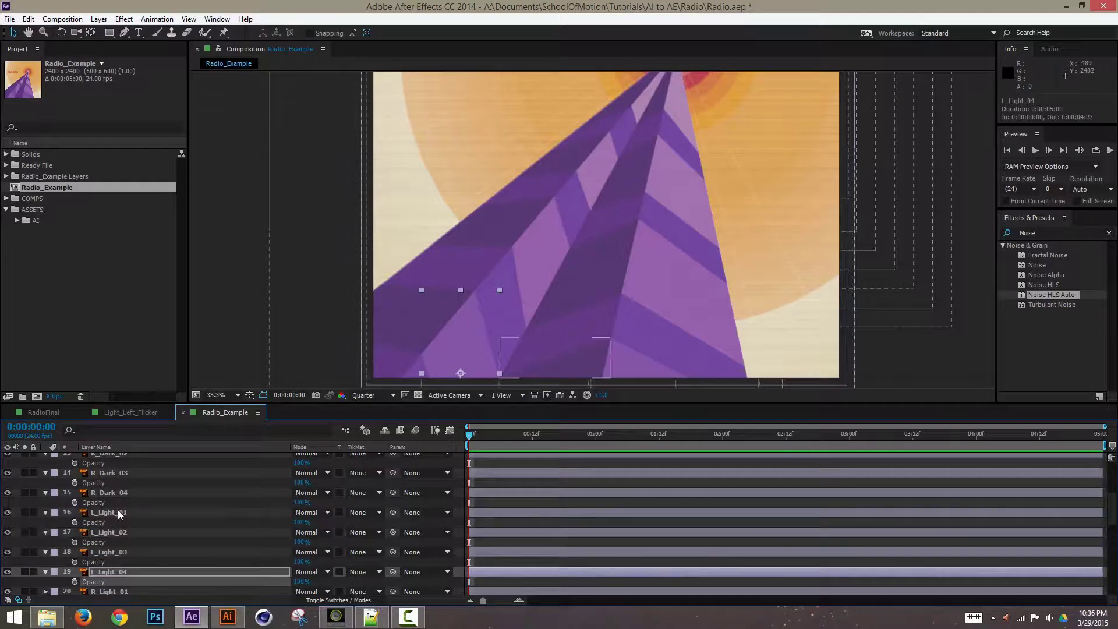
pyautogui.click(120, 513)
pyautogui.keyDown('shift'); pyautogui.click(141, 570); pyautogui.keyUp('shift')
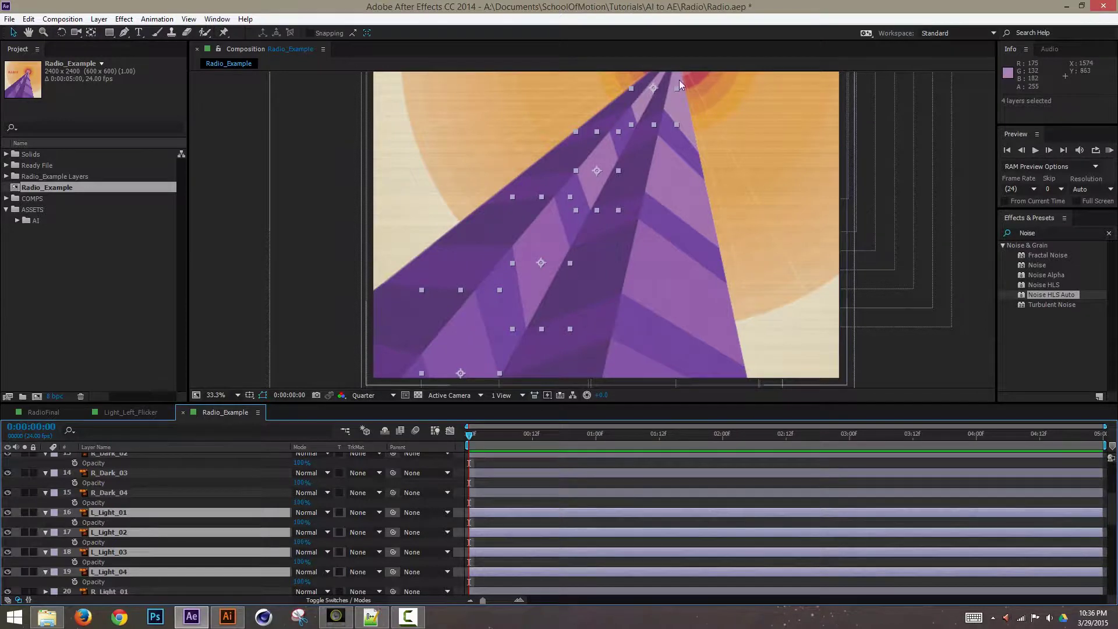
# View the Light_Left_Flicker composition, return to RadioFinal and preview the opening of its light flicker animation
pyautogui.click(136, 413)
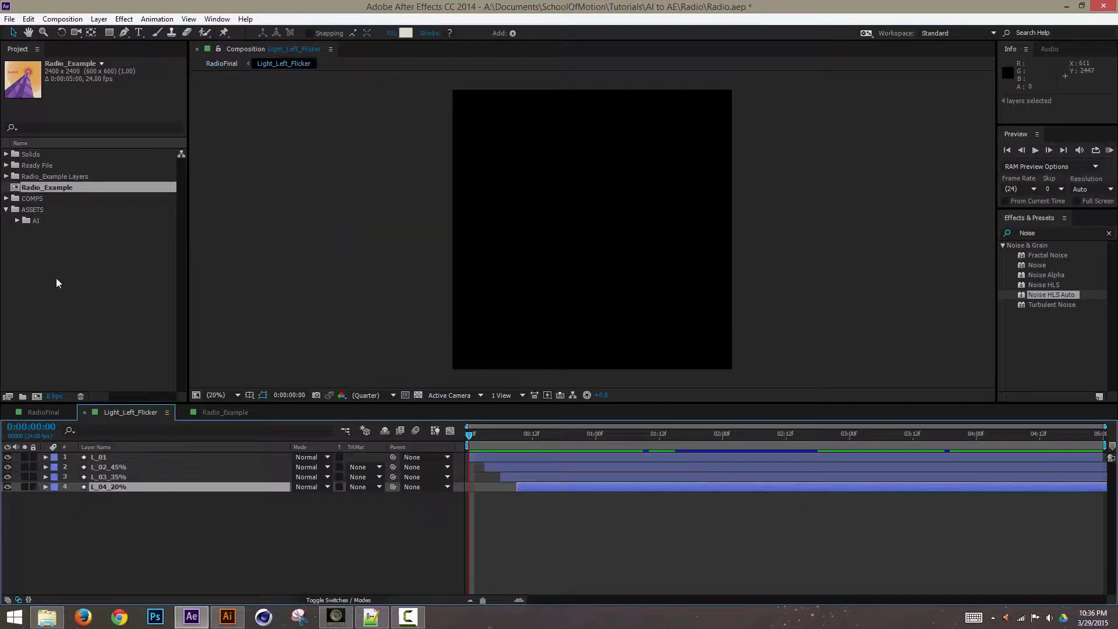
pyautogui.click(46, 412)
pyautogui.moveTo(469, 441); pyautogui.dragTo(523, 448)
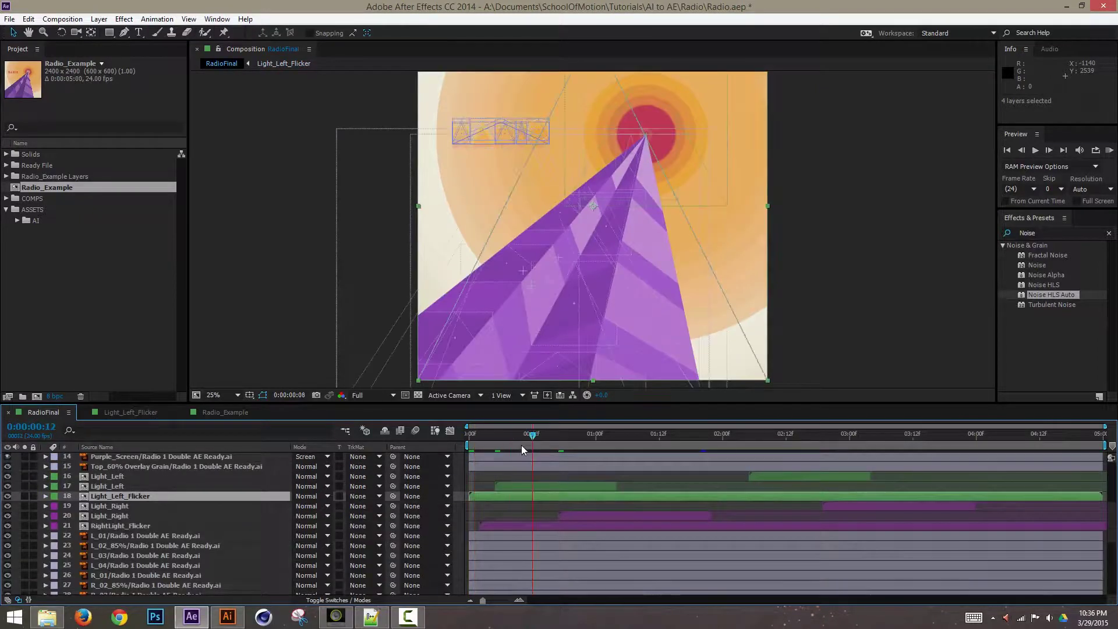
pyautogui.press('KP_0')
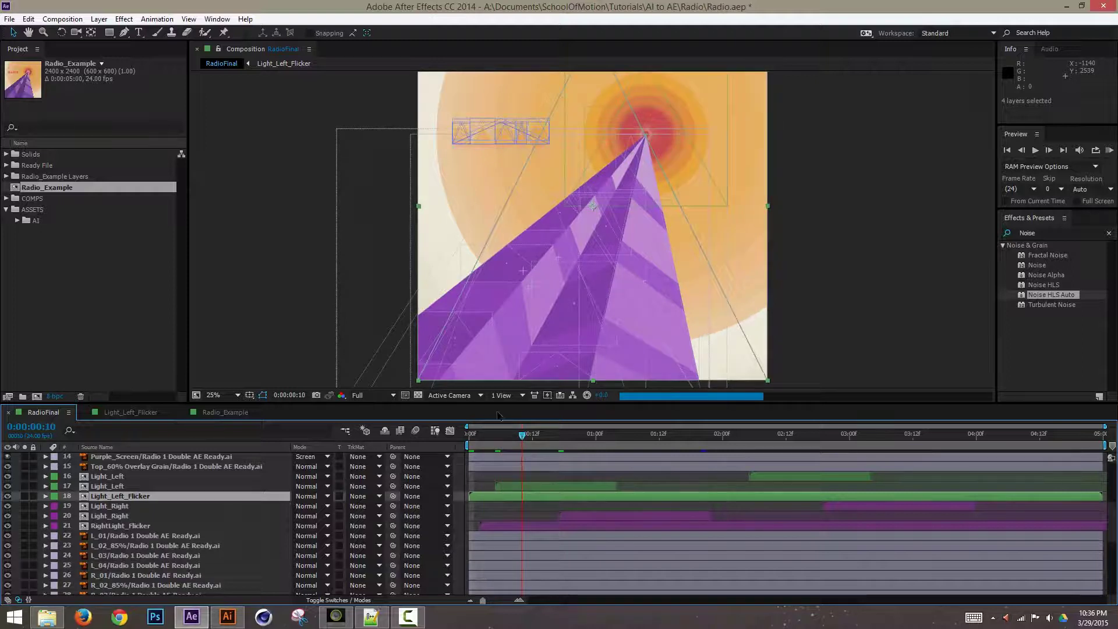
# Set the RadioFinal preview resolution to Auto and scrub through the flicker animation, ending at 0:00:00:23
pyautogui.click(393, 396)
pyautogui.click(378, 469)
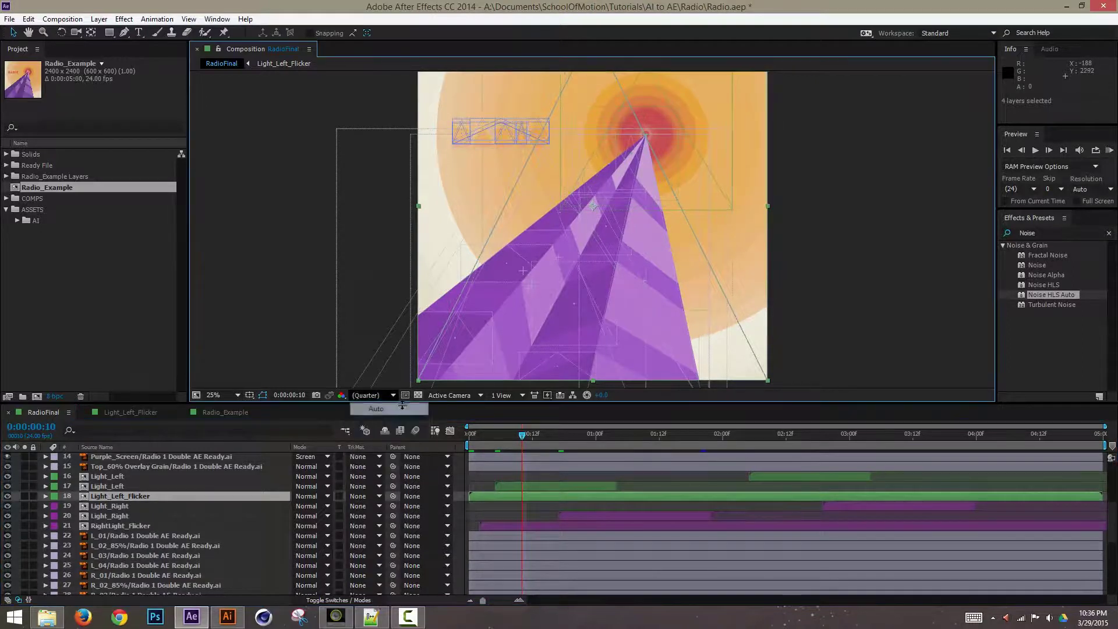
pyautogui.moveTo(512, 434); pyautogui.dragTo(680, 469)
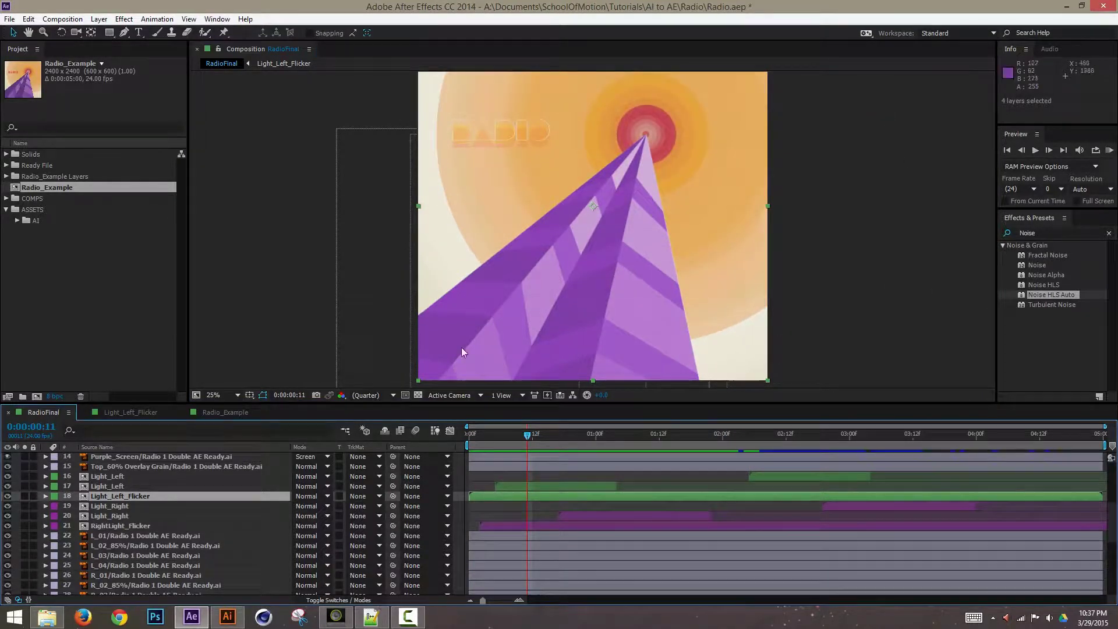
pyautogui.moveTo(528, 436); pyautogui.dragTo(591, 455)
# Open Light_Left_Flicker and identify the shape belonging to each layer from L_01 to L_04_20%
pyautogui.click(133, 413)
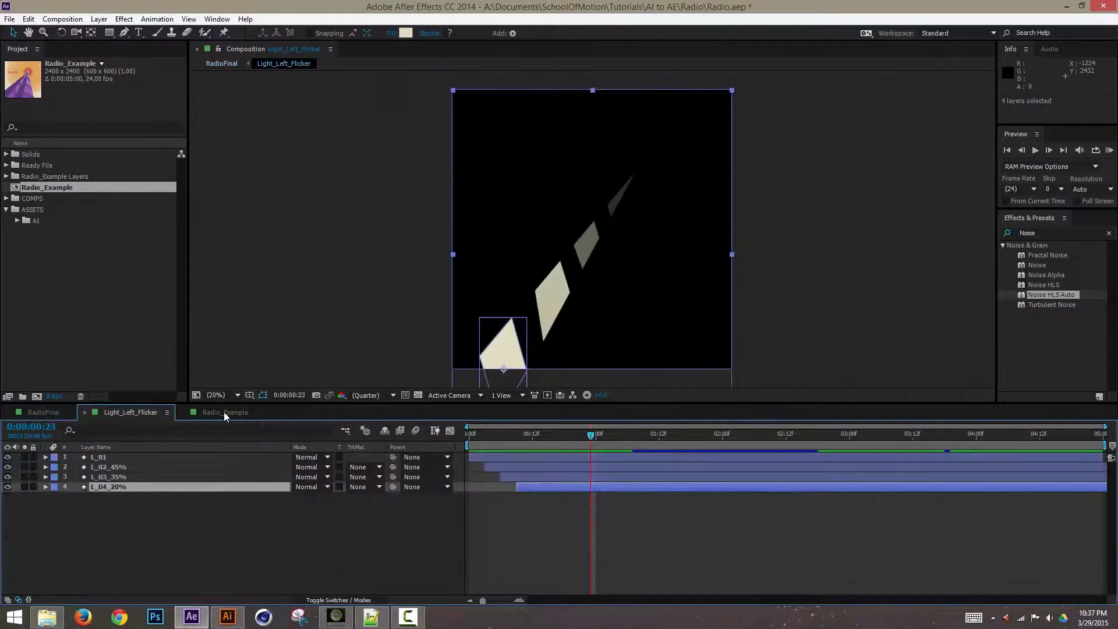
pyautogui.click(108, 458)
pyautogui.click(116, 467)
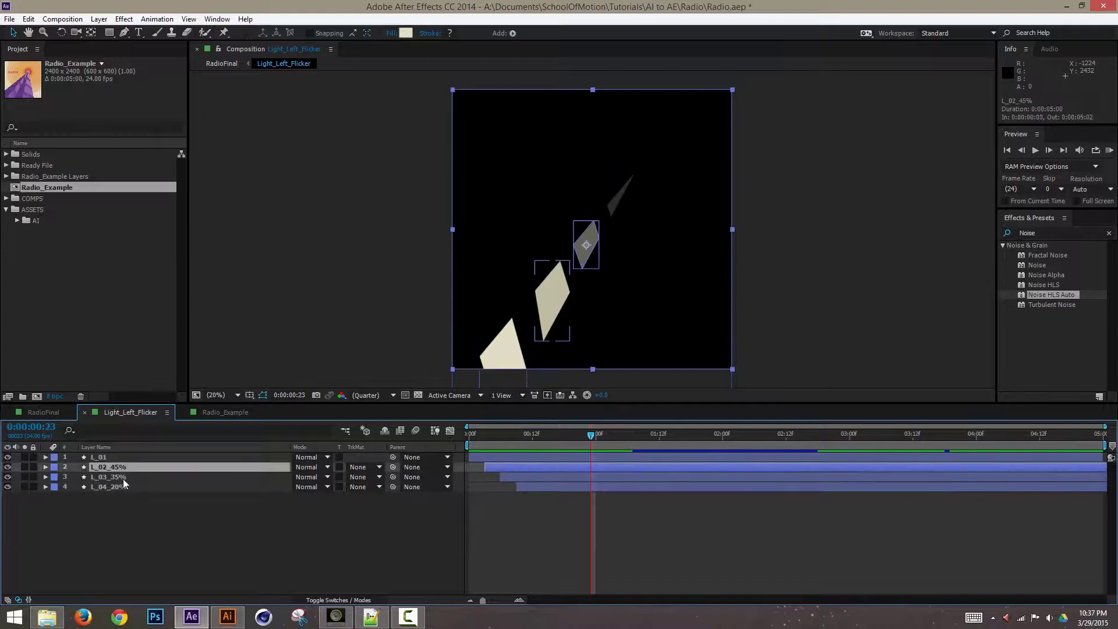
pyautogui.click(125, 478)
pyautogui.click(127, 484)
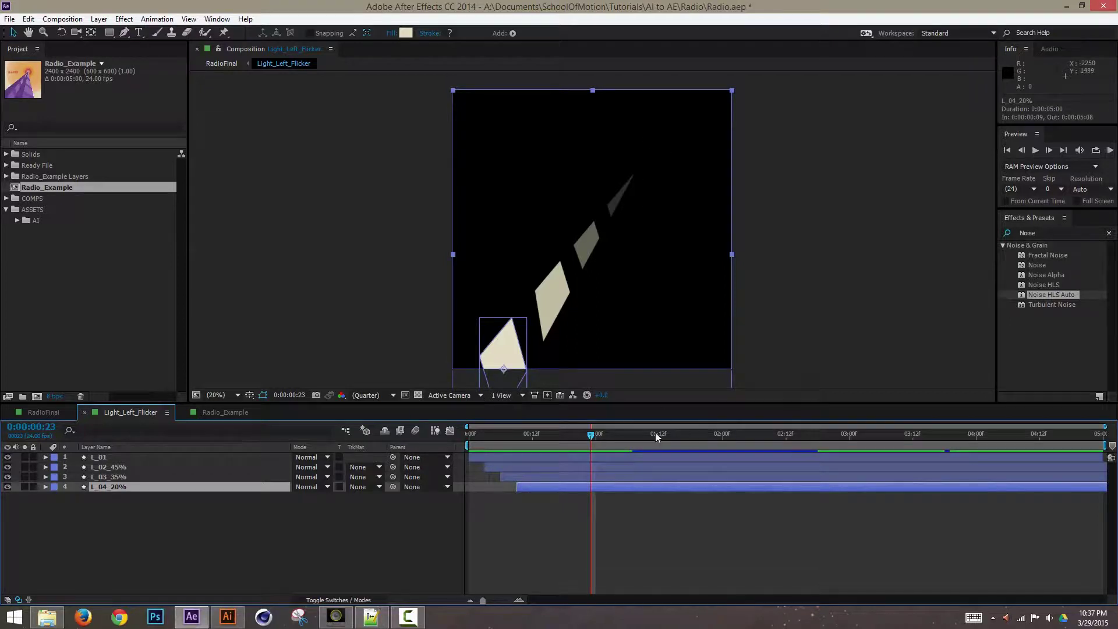
# Reveal the keyframes of all four flicker layers and play and scrub the animation to examine their staggered Opacity timing
pyautogui.moveTo(581, 438); pyautogui.dragTo(991, 447)
pyautogui.hotkey('ctrl', 'a')
pyautogui.press('u')
pyautogui.press('space')
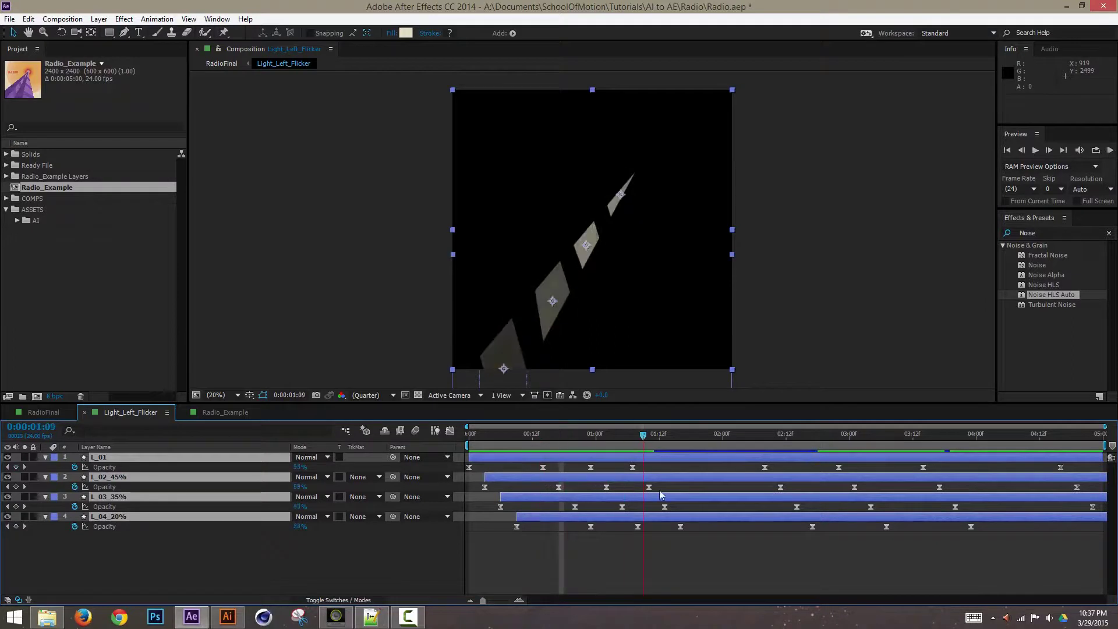
pyautogui.press('space')
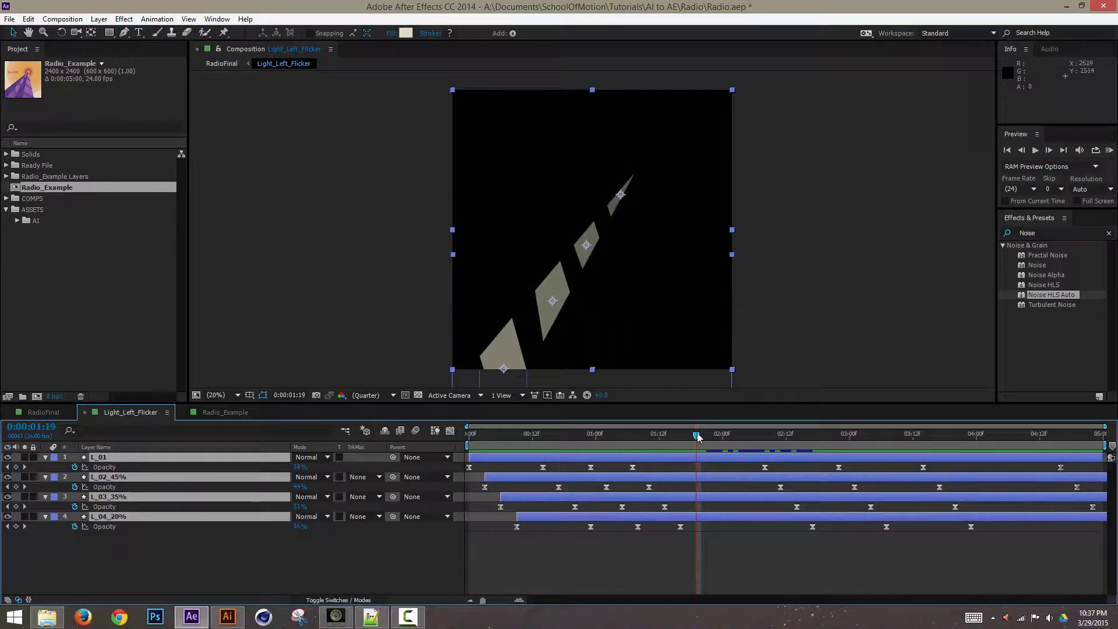
pyautogui.moveTo(698, 433); pyautogui.dragTo(553, 458)
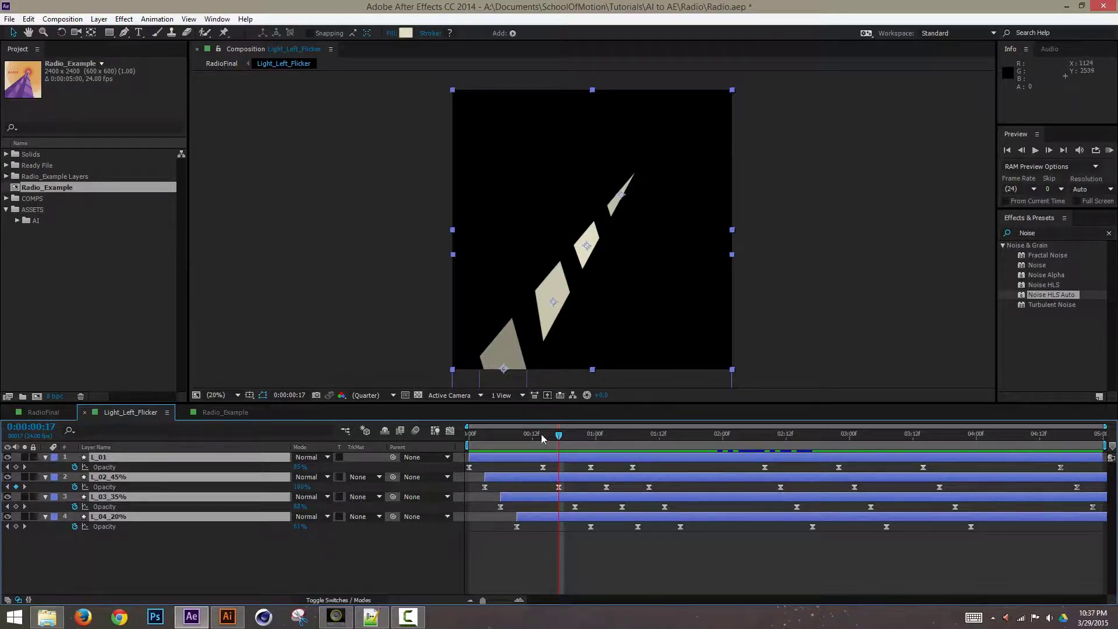
# Return to RadioFinal and scrub from the first frame to 0:00:00:17, checking the tower lights in an enlarged view
pyautogui.moveTo(541, 438); pyautogui.dragTo(378, 470)
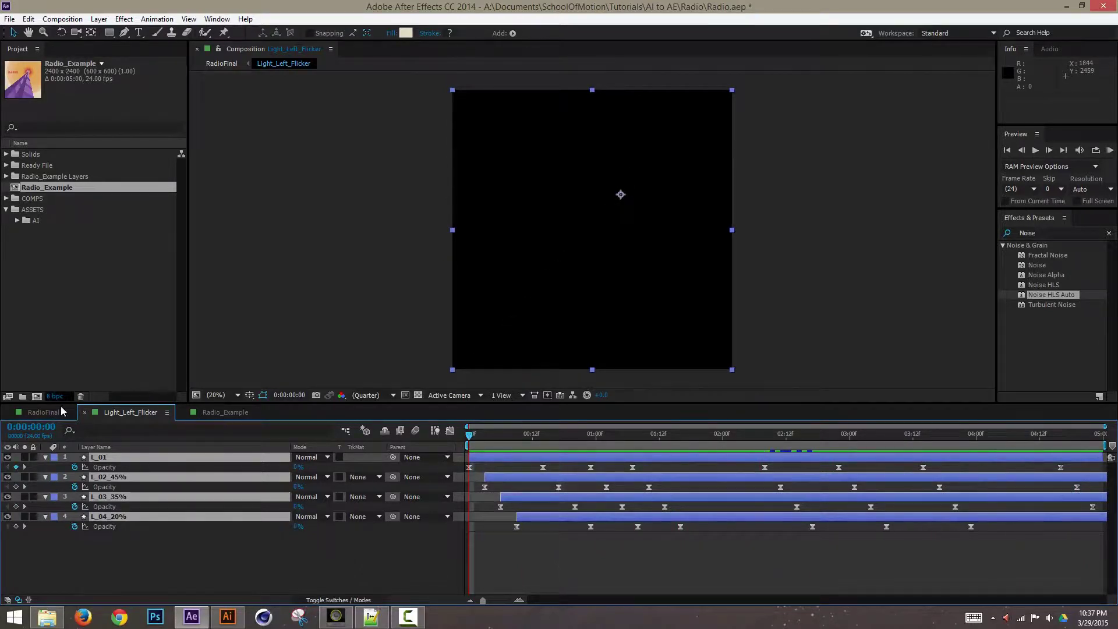
pyautogui.click(61, 407)
pyautogui.moveTo(470, 434); pyautogui.dragTo(376, 465)
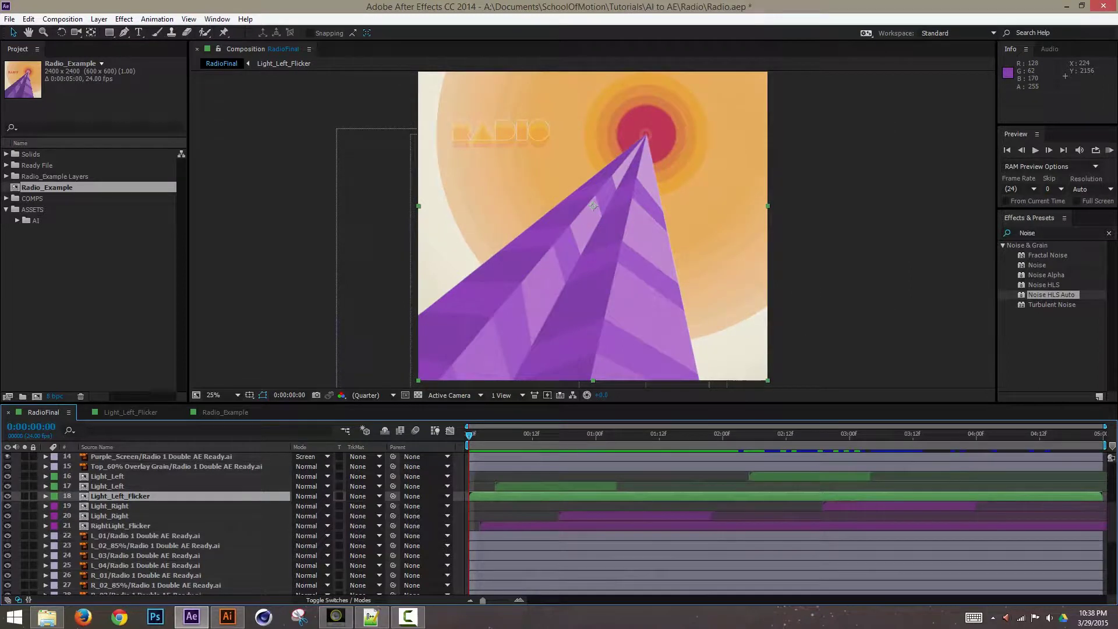
pyautogui.moveTo(473, 435); pyautogui.dragTo(564, 448)
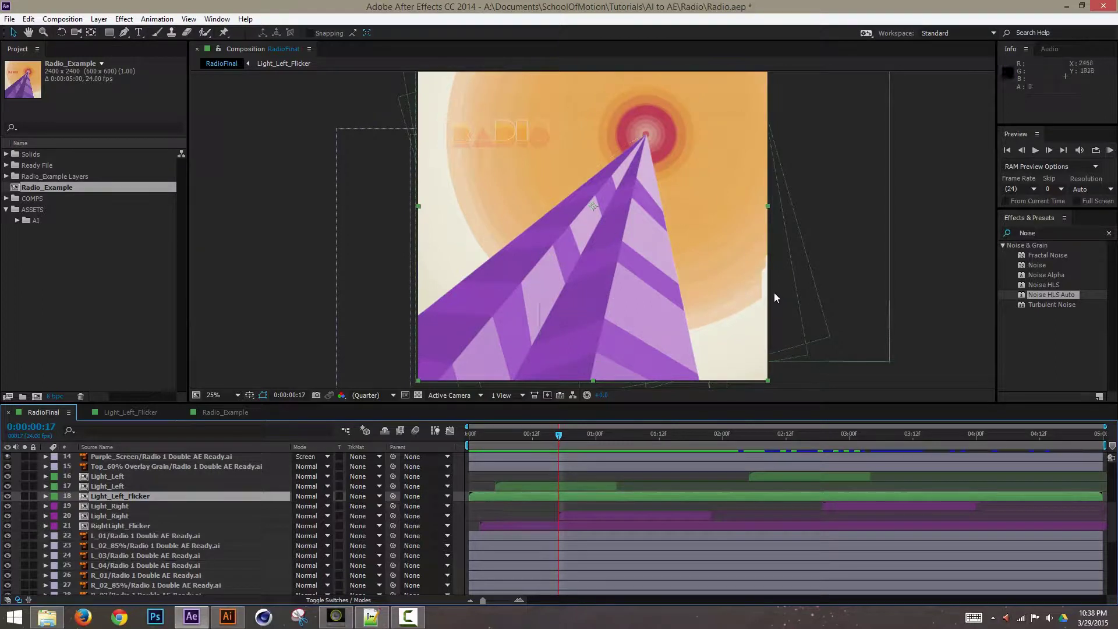
pyautogui.press('`')
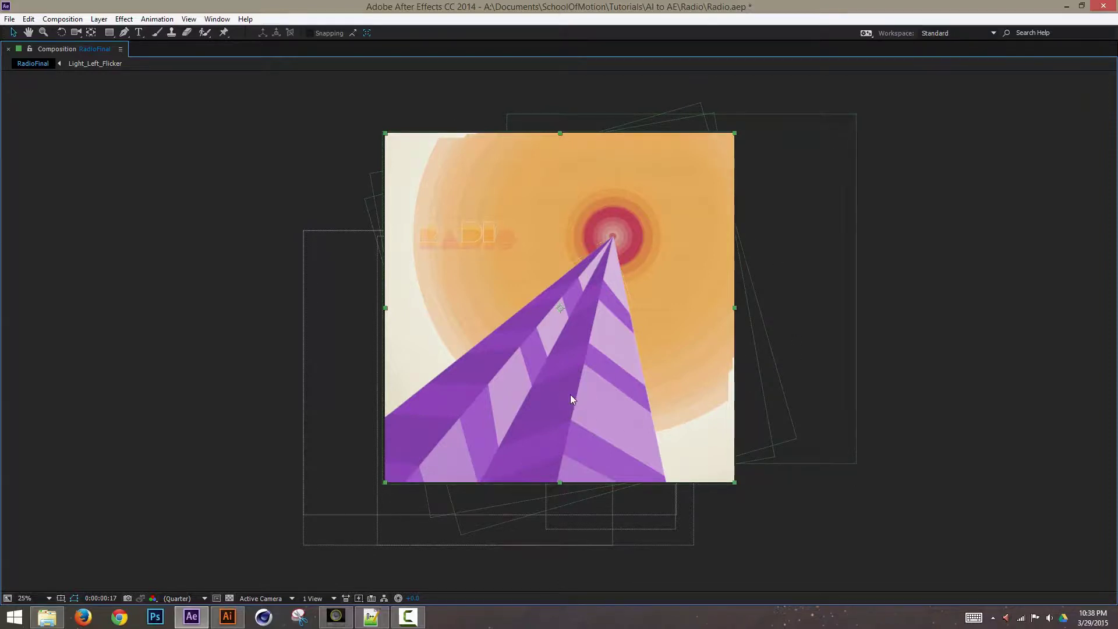
pyautogui.press('`')
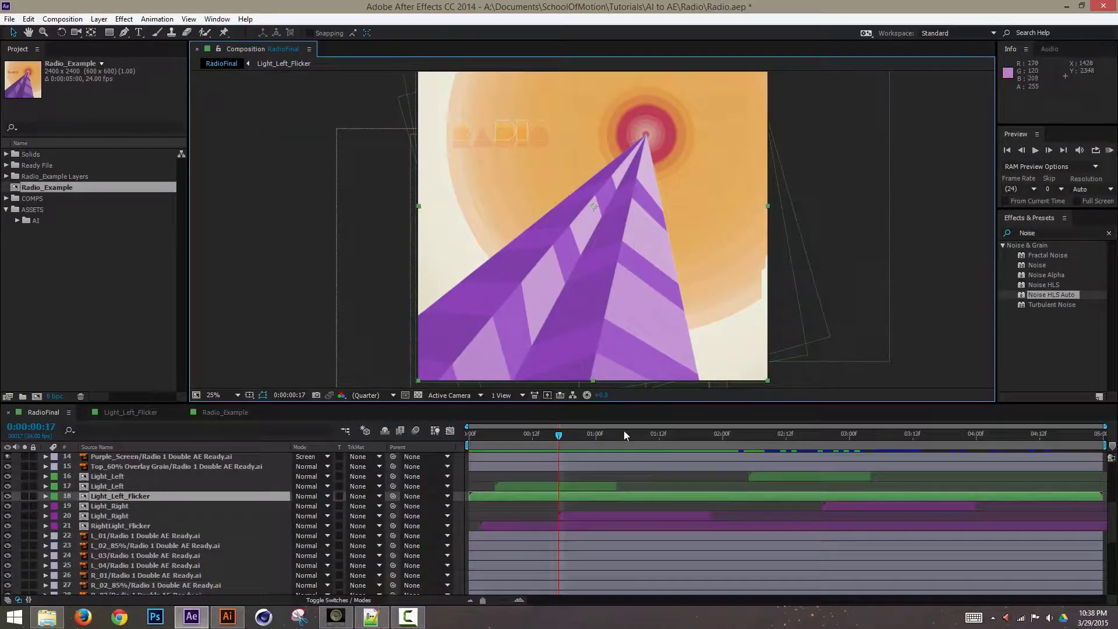
# Open the Sun composition from the lower Sun layer in RadioFinal, and open its nested OuterSun composition
pyautogui.click(157, 490)
pyautogui.click(140, 526)
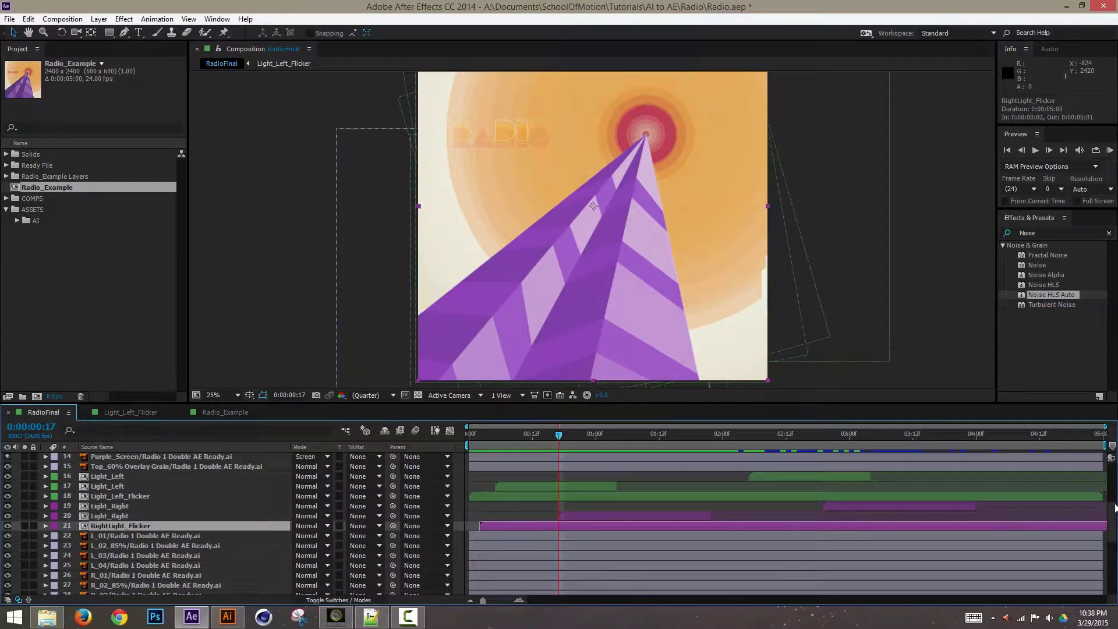
pyautogui.moveTo(1114, 508); pyautogui.dragTo(1111, 455)
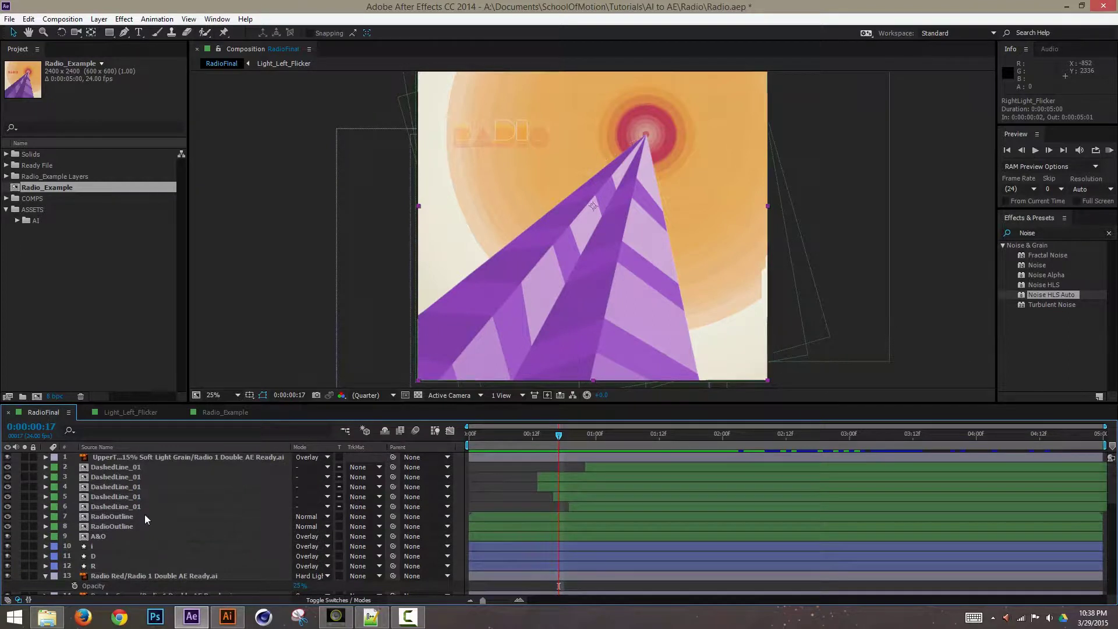
pyautogui.scroll(-9, 125, 562)
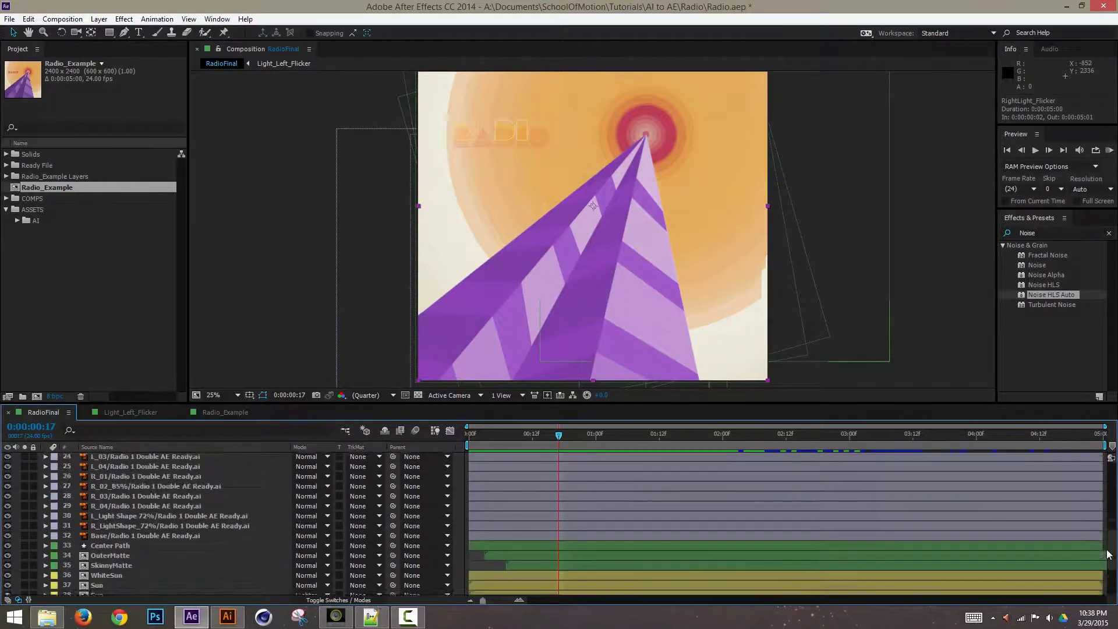
pyautogui.click(104, 563)
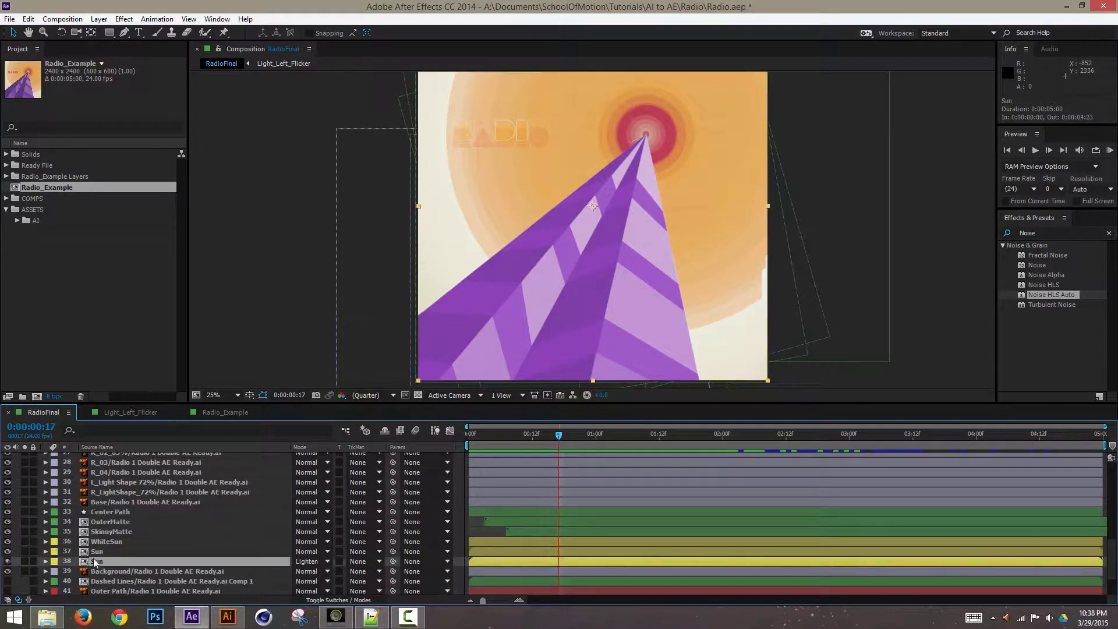
pyautogui.doubleClick(105, 562)
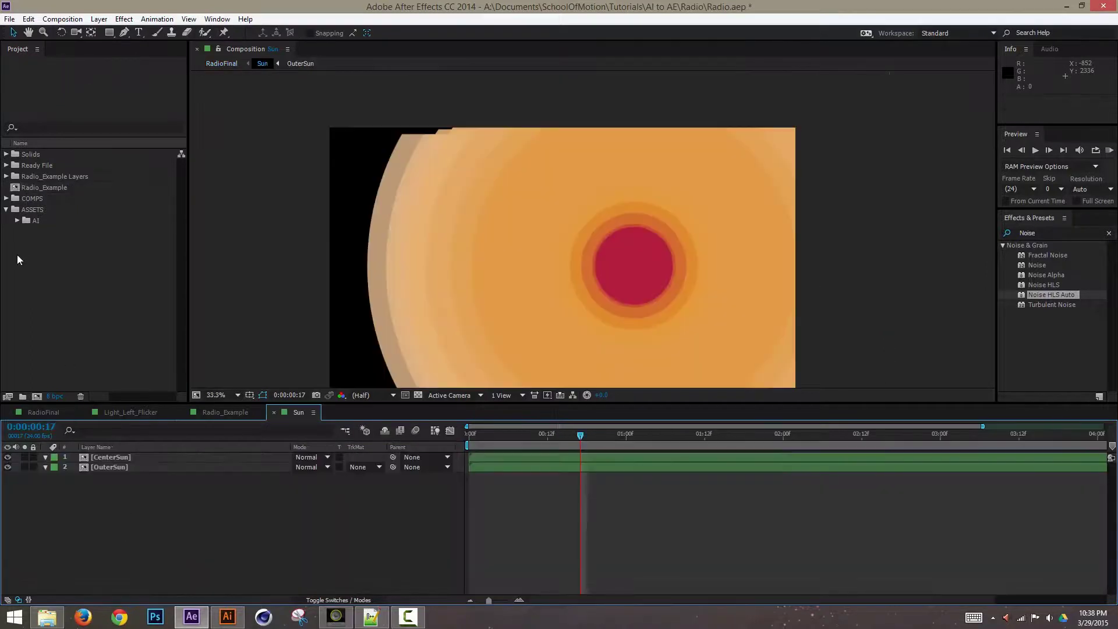
pyautogui.click(114, 458)
pyautogui.click(118, 467)
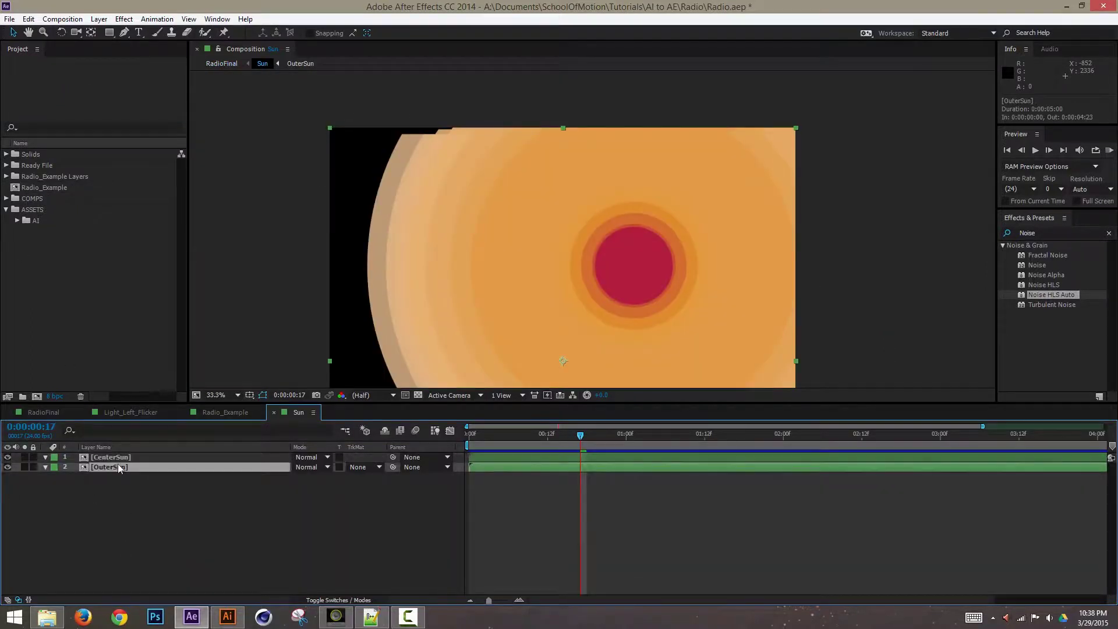
pyautogui.doubleClick(107, 468)
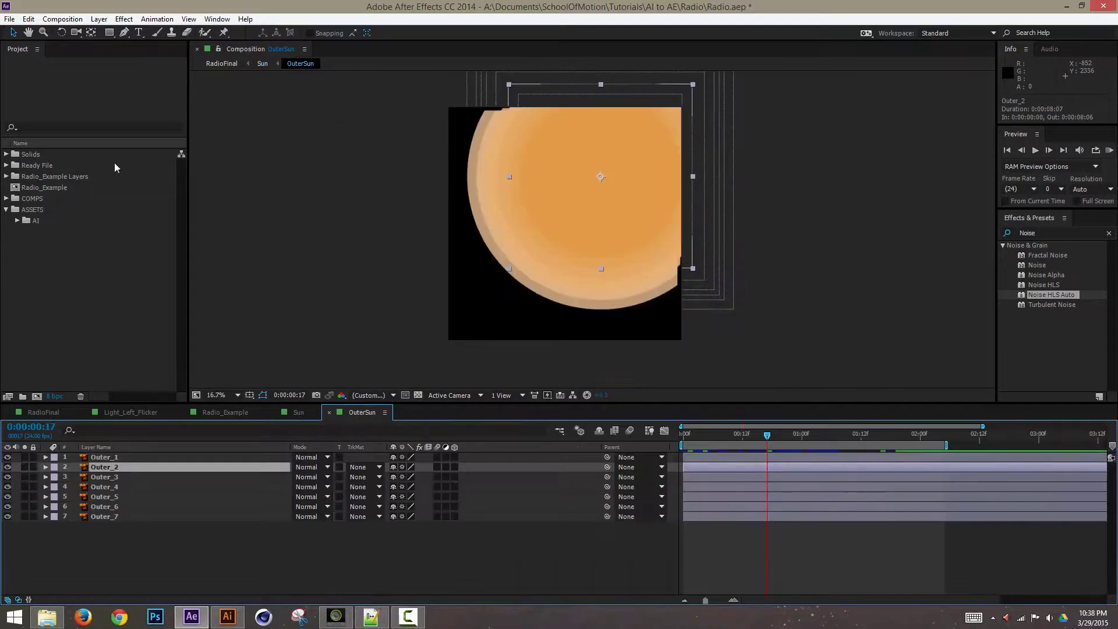
# View OuterSun at 100% magnification at 0:00:00:18 and examine the upper edge of the outer sun rings
pyautogui.moveTo(768, 435)
pyautogui.mouseDown()
pyautogui.moveTo(667, 444)
pyautogui.moveTo(794, 446)
pyautogui.moveTo(747, 449)
pyautogui.moveTo(772, 446)
pyautogui.mouseUp()
pyautogui.hotkey('ctrl', '=')
pyautogui.hotkey('ctrl', '=')
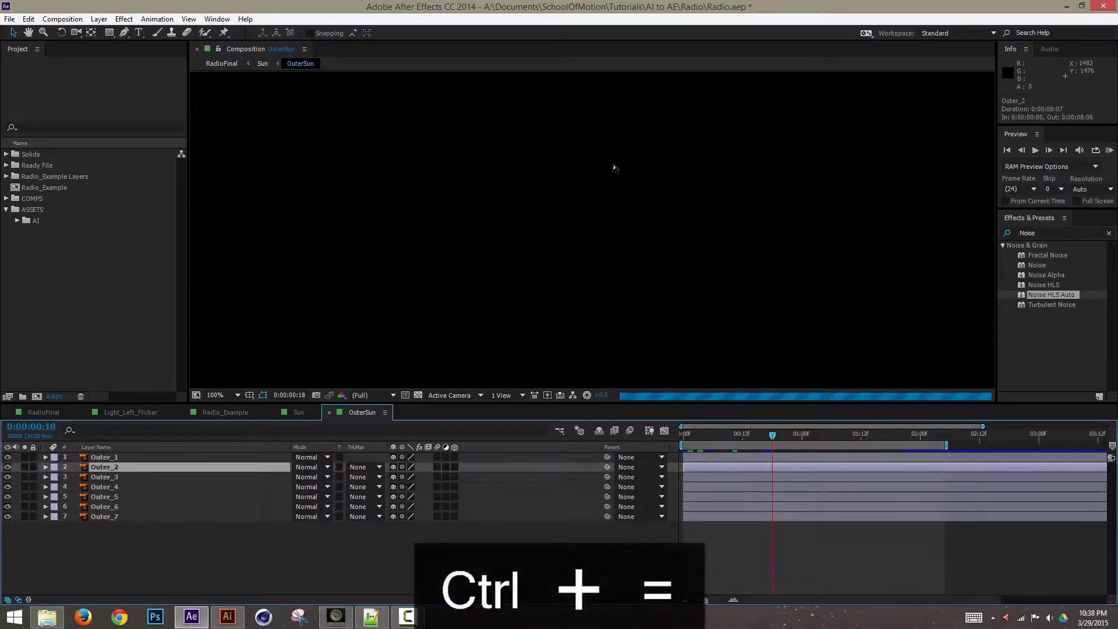
pyautogui.moveTo(658, 152); pyautogui.dragTo(664, 309)
pyautogui.moveTo(648, 186); pyautogui.dragTo(689, 285)
pyautogui.moveTo(617, 139); pyautogui.dragTo(687, 326)
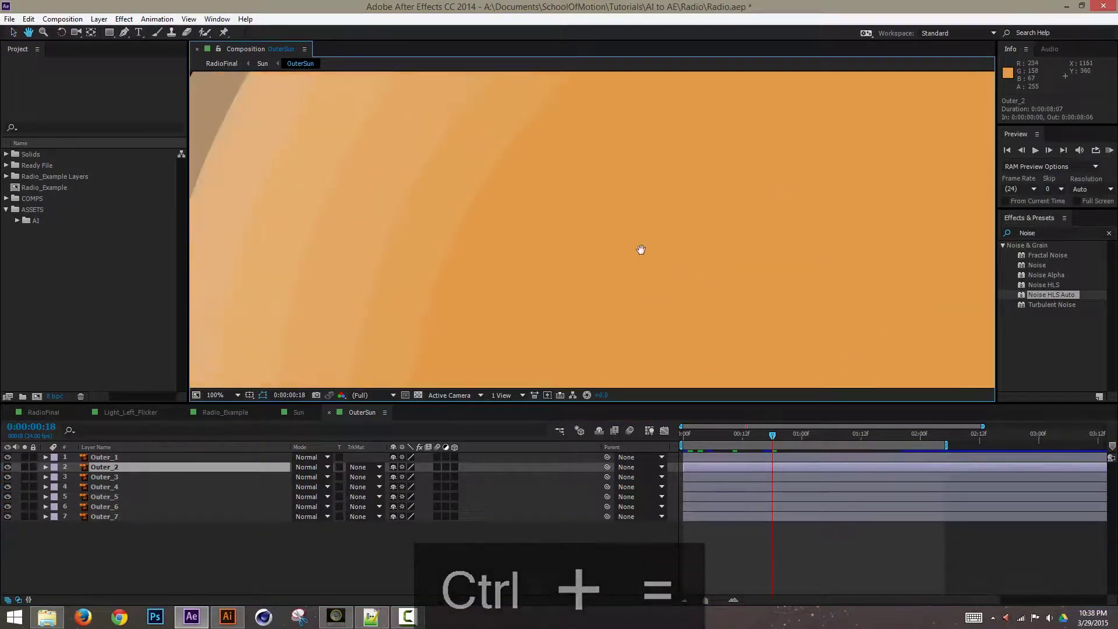
pyautogui.moveTo(669, 128); pyautogui.dragTo(778, 349)
pyautogui.moveTo(778, 177); pyautogui.dragTo(869, 157)
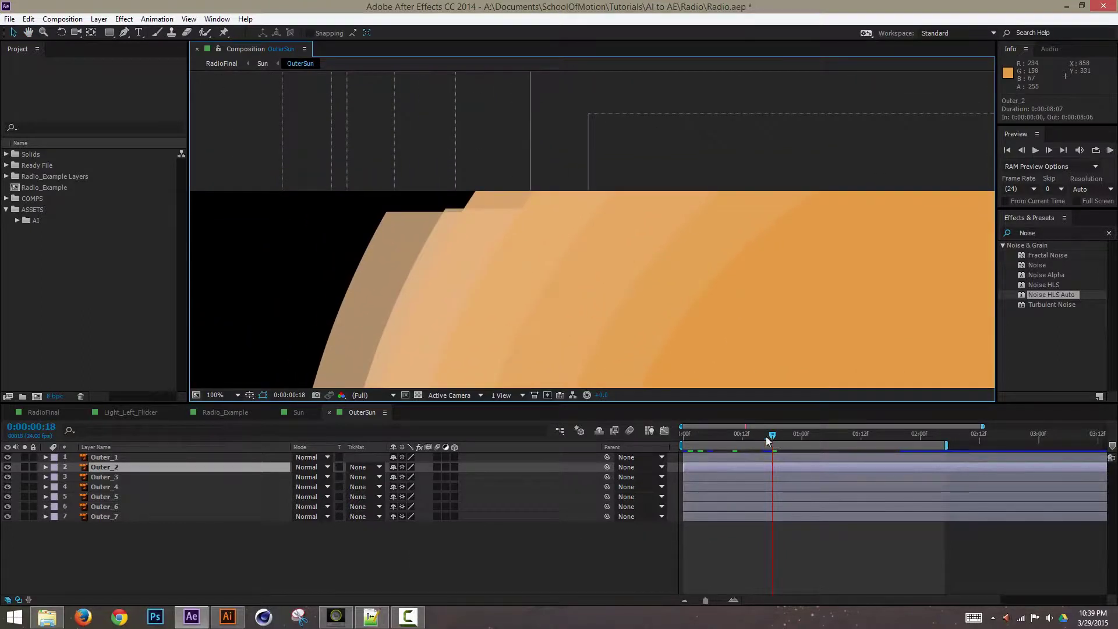
# Compare the ring edges at the first frame and 0:00:00:18, select Outer_7, and scrub to 0:00:00:22
pyautogui.press('Home')
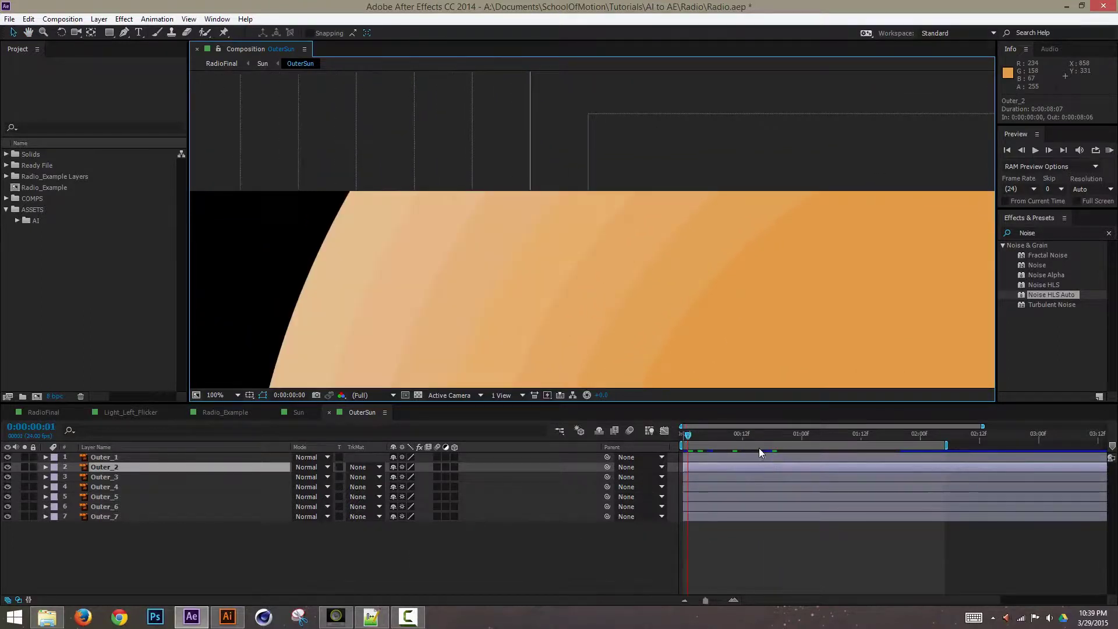
pyautogui.moveTo(760, 452); pyautogui.dragTo(772, 451)
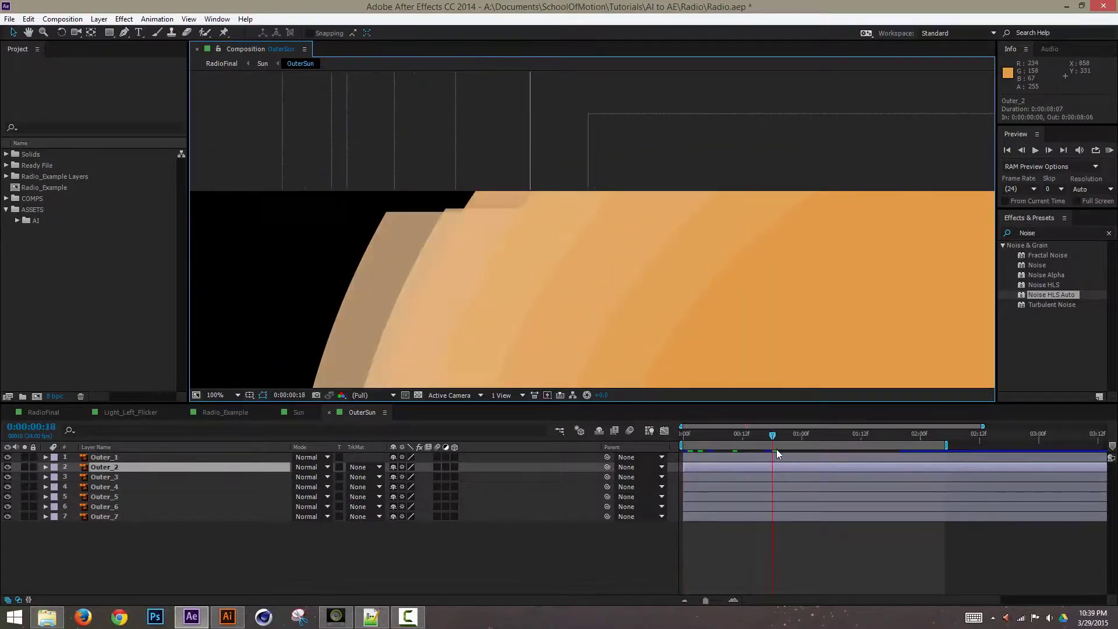
pyautogui.click(124, 517)
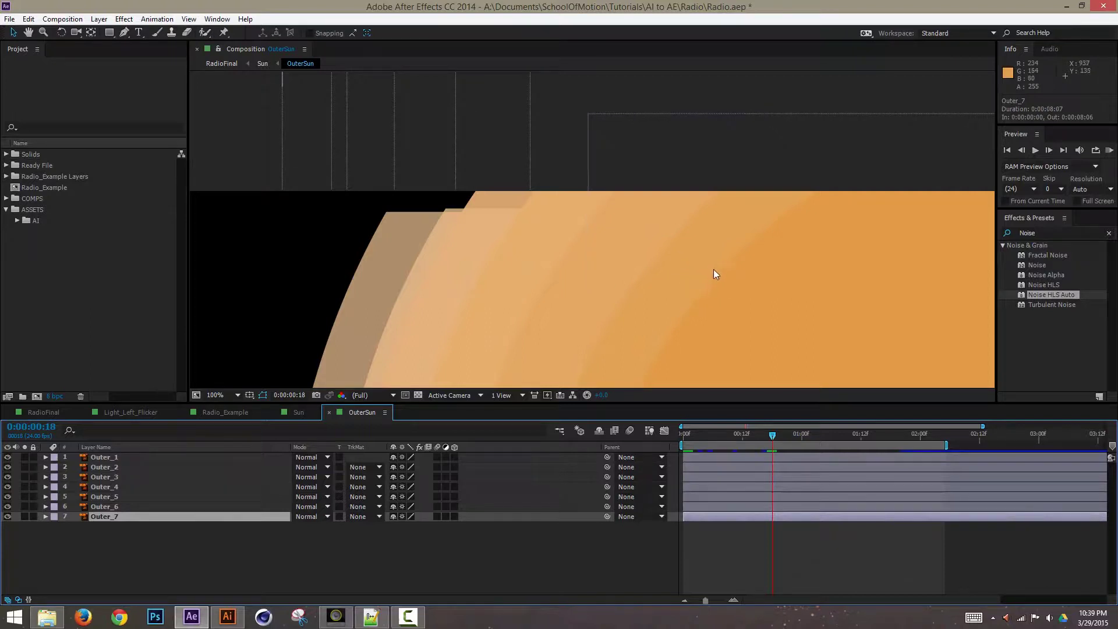
pyautogui.moveTo(774, 435)
pyautogui.mouseDown()
pyautogui.moveTo(696, 438)
pyautogui.moveTo(757, 436)
pyautogui.mouseUp()
pyautogui.click(793, 445)
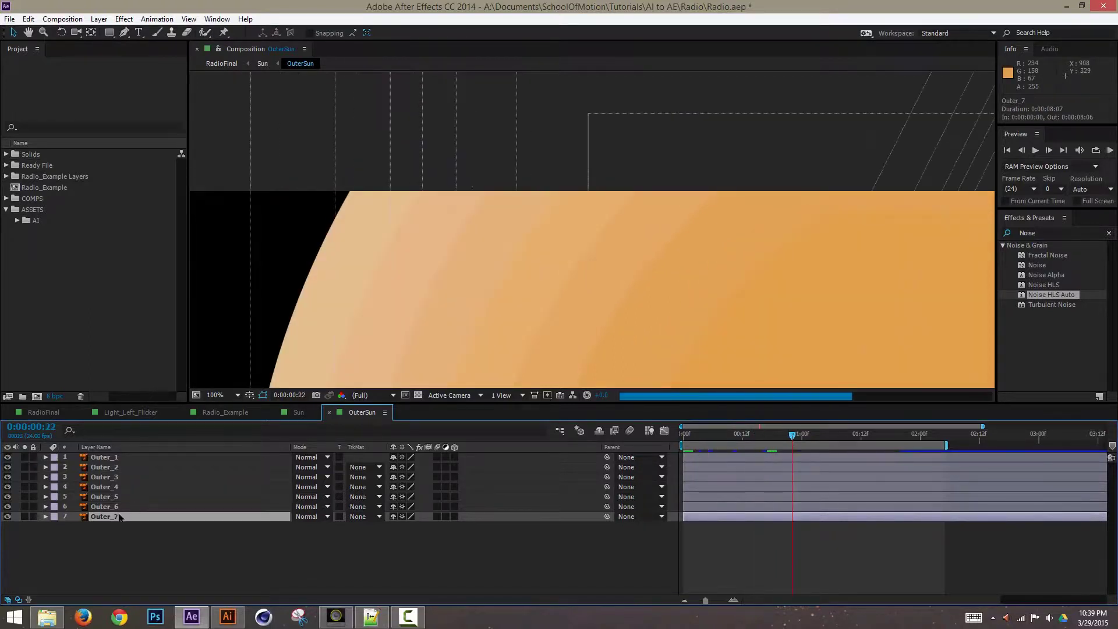
# Convert all seven Illustrator layers, Outer_1 to Outer_7, to shape layers using the zl_ExplodeShapeLayers script
pyautogui.click(129, 548)
pyautogui.click(110, 458)
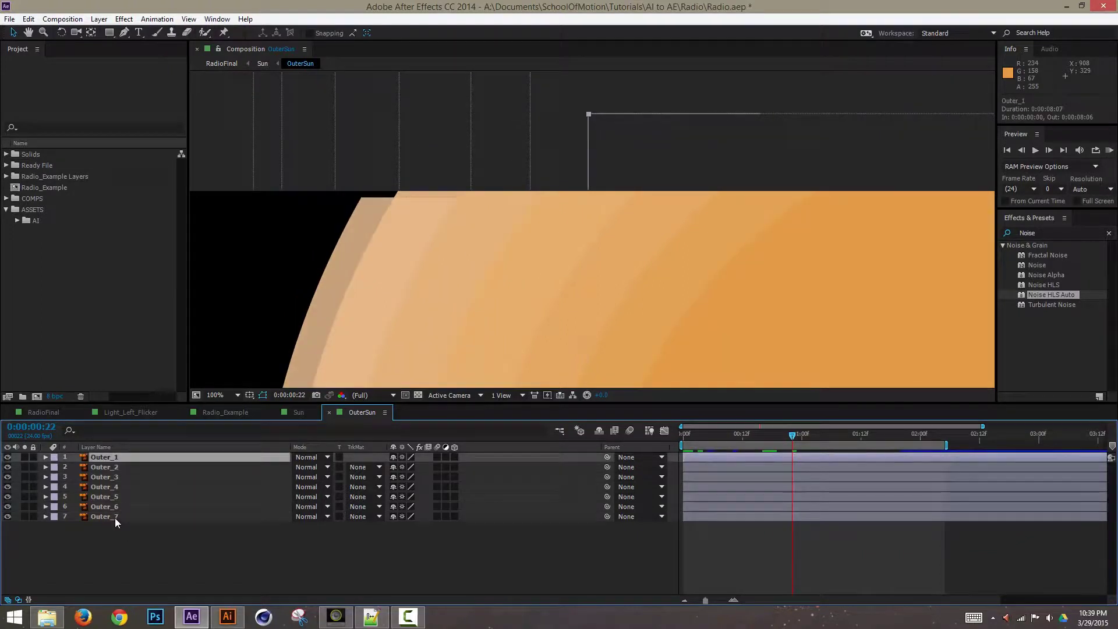
pyautogui.keyDown('shift'); pyautogui.click(114, 517); pyautogui.keyUp('shift')
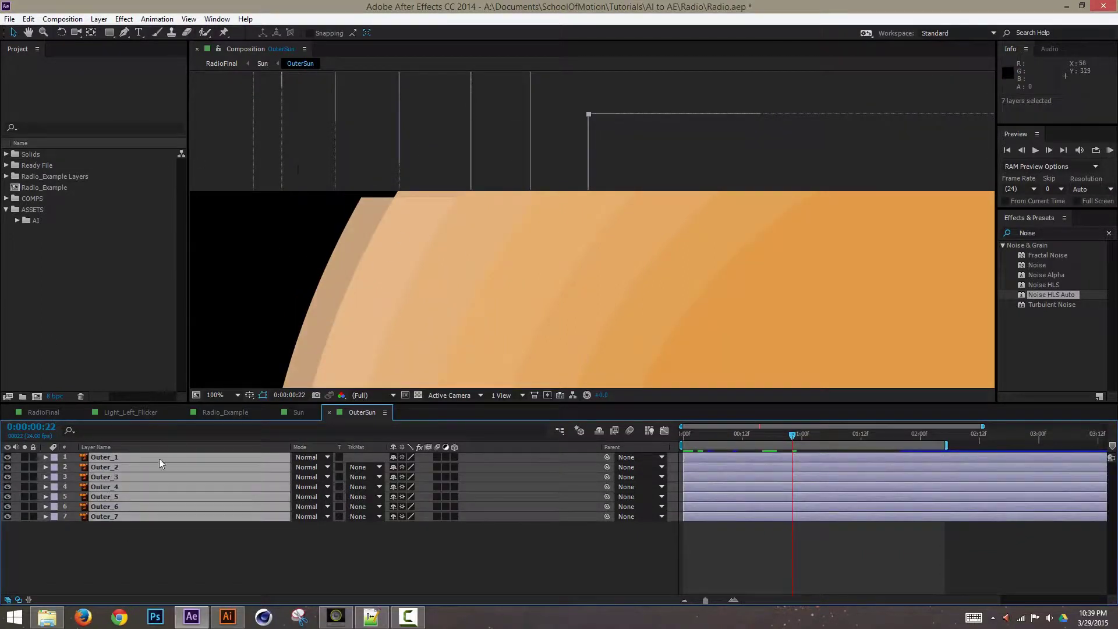
pyautogui.click(208, 17)
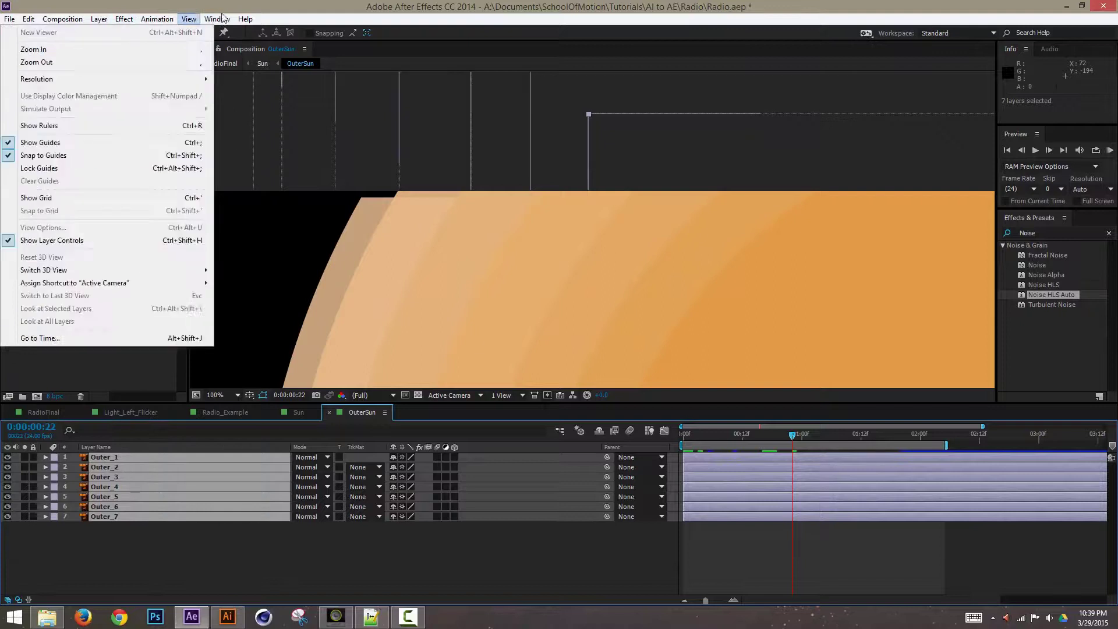
pyautogui.click(111, 561)
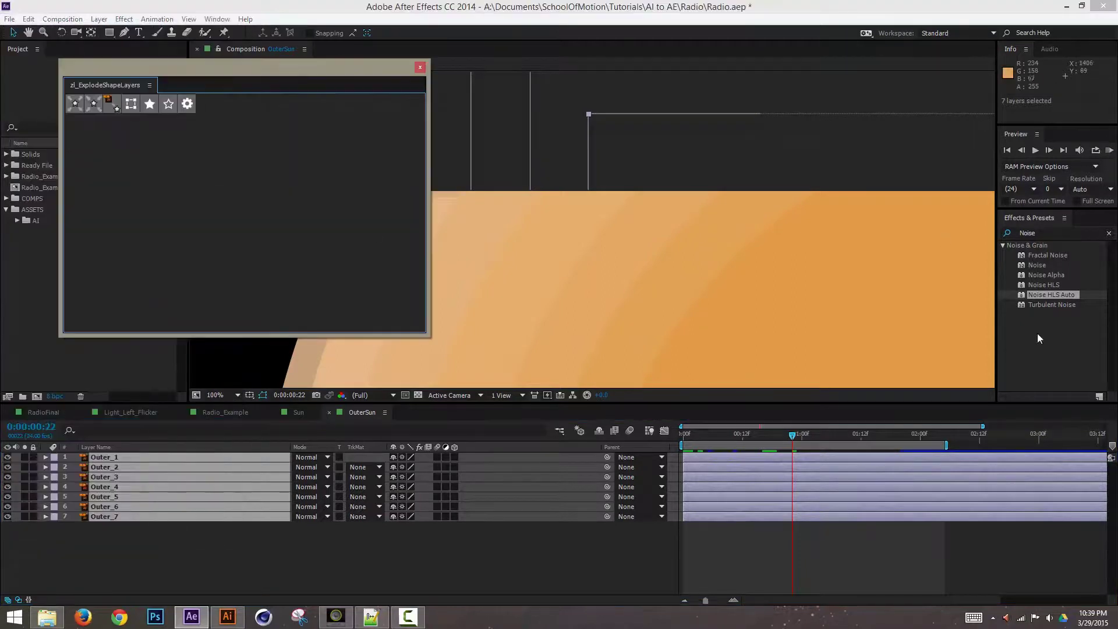
pyautogui.moveTo(428, 336); pyautogui.dragTo(211, 127)
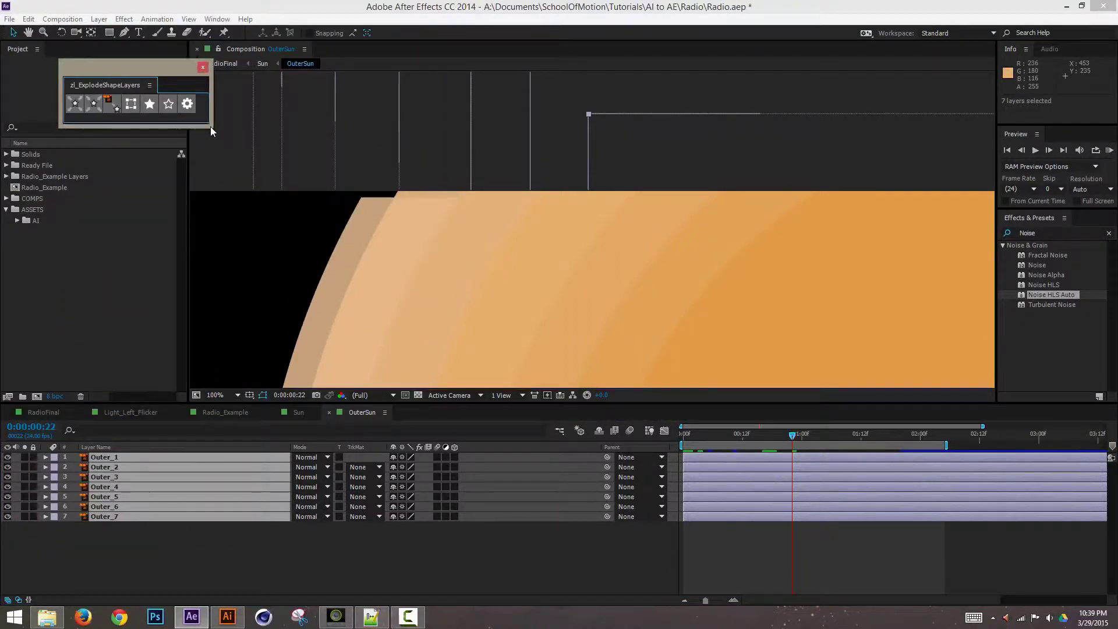
pyautogui.click(114, 106)
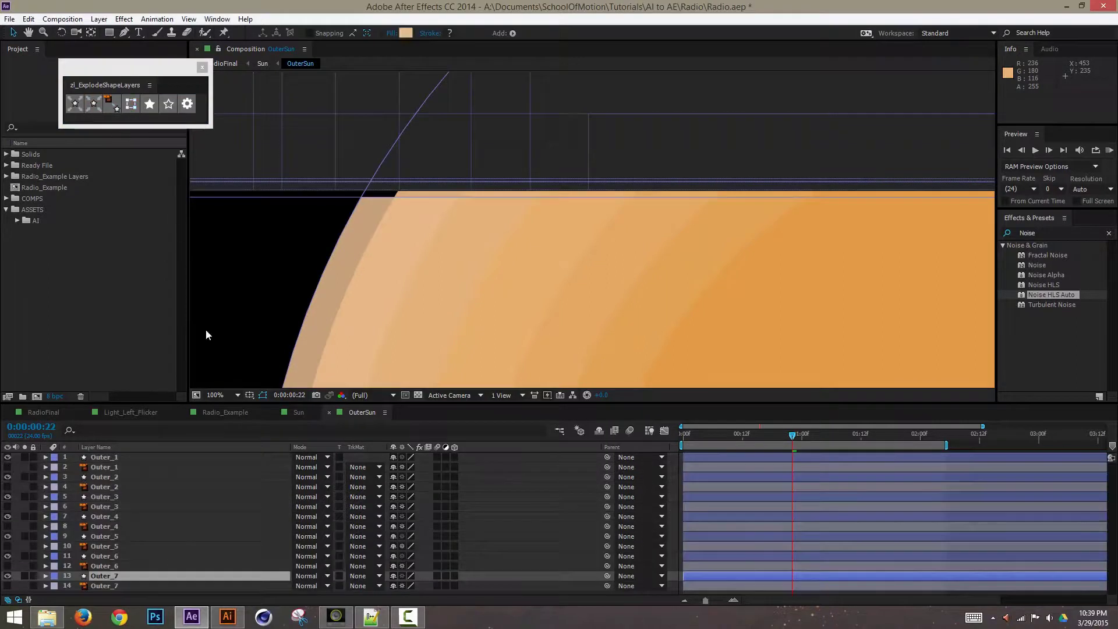
# Compare the Outer_7 shape layer with the original Outer_7 Illustrator layer
pyautogui.click(107, 578)
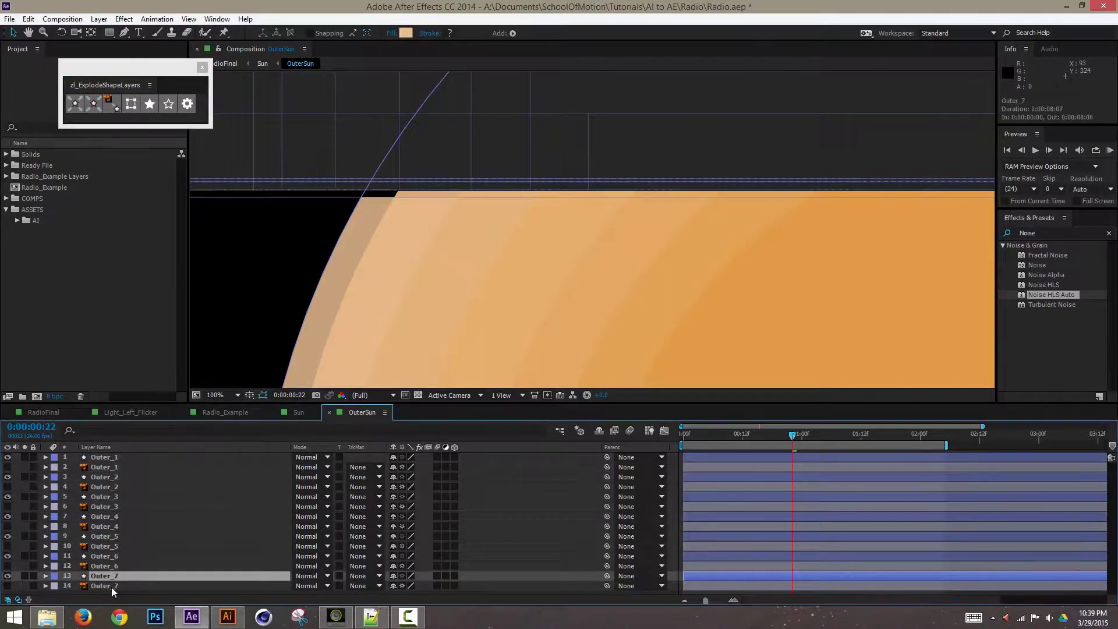
pyautogui.click(113, 586)
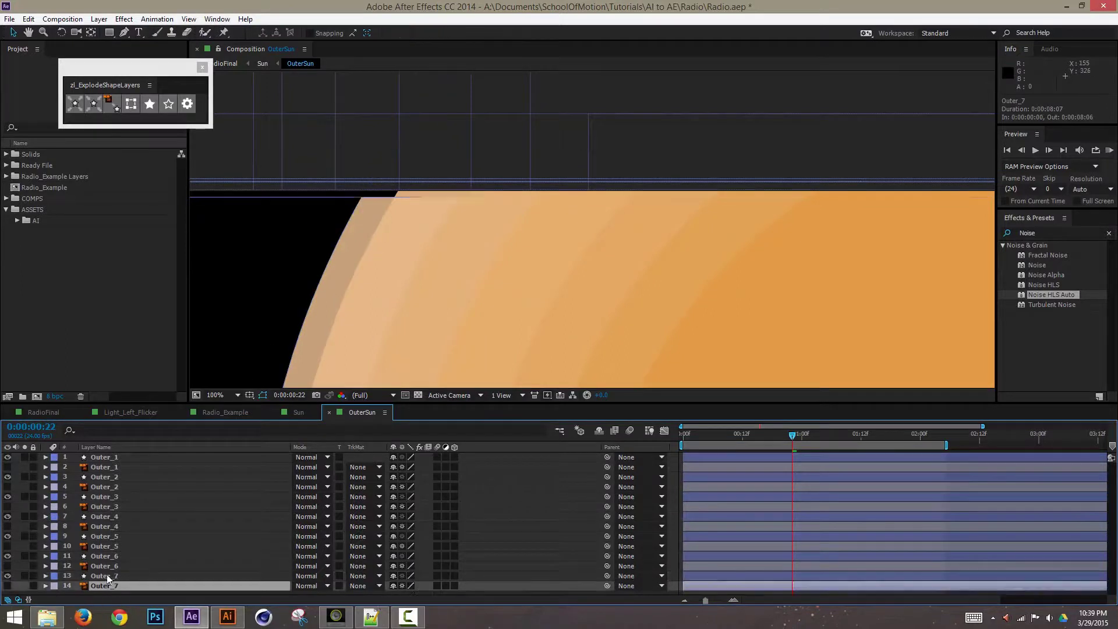
pyautogui.click(107, 575)
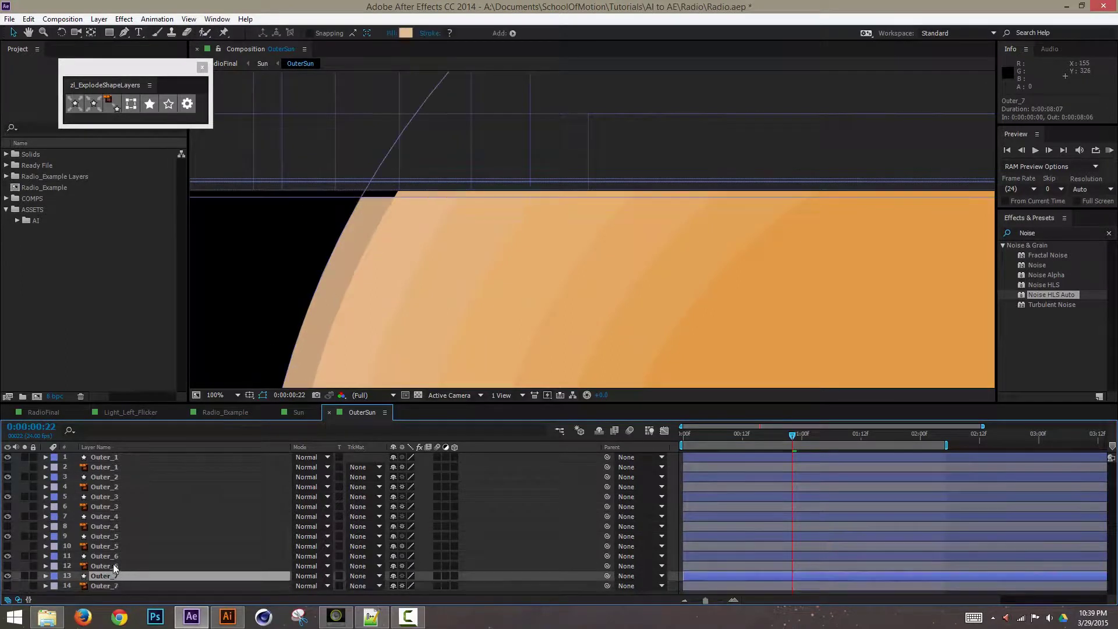
# Move the original Illustrator layers Outer_1 to Outer_6 below all seven shape layers in the stacking order
pyautogui.click(108, 565)
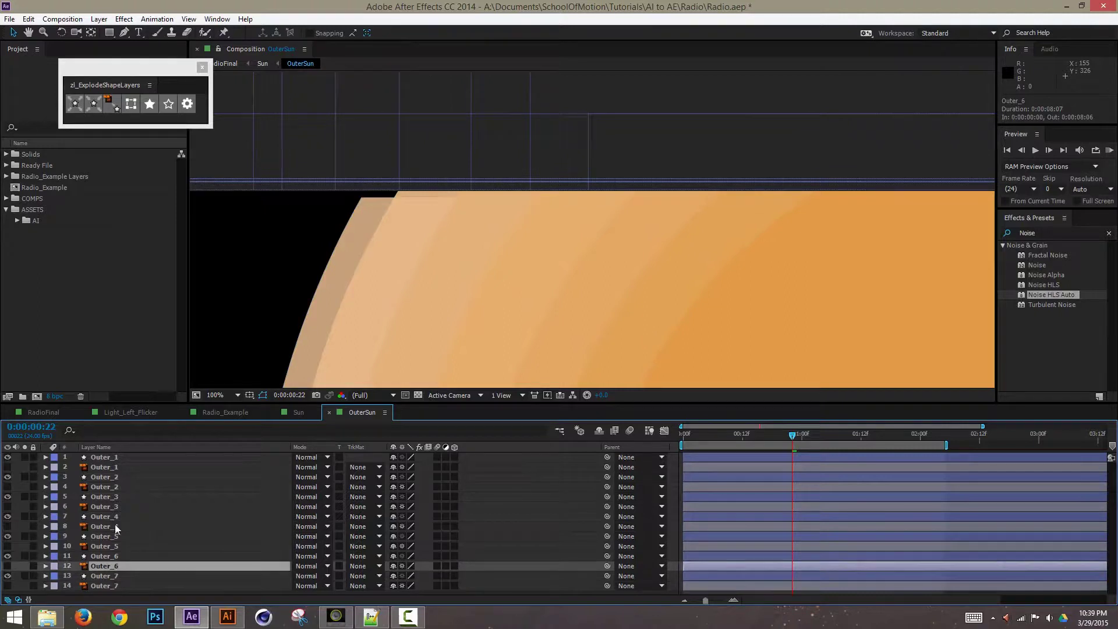
pyautogui.keyDown('ctrl'); pyautogui.click(113, 546); pyautogui.keyUp('ctrl')
pyautogui.keyDown('ctrl'); pyautogui.click(114, 526); pyautogui.keyUp('ctrl')
pyautogui.keyDown('ctrl'); pyautogui.click(113, 506); pyautogui.keyUp('ctrl')
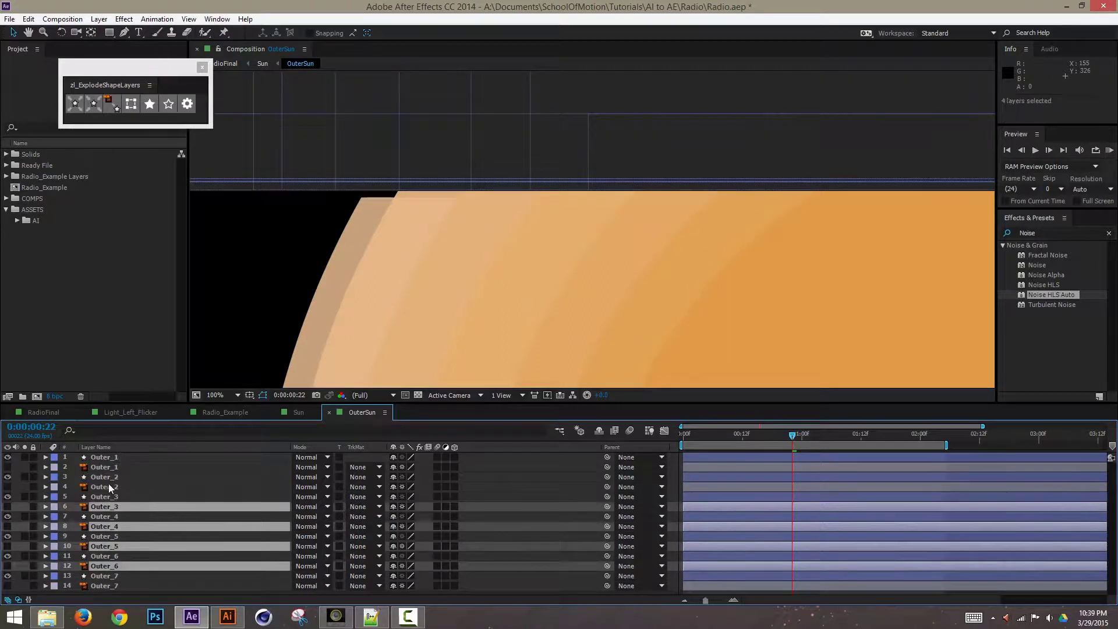
pyautogui.keyDown('ctrl'); pyautogui.click(108, 486); pyautogui.keyUp('ctrl')
pyautogui.keyDown('ctrl'); pyautogui.click(113, 466); pyautogui.keyUp('ctrl')
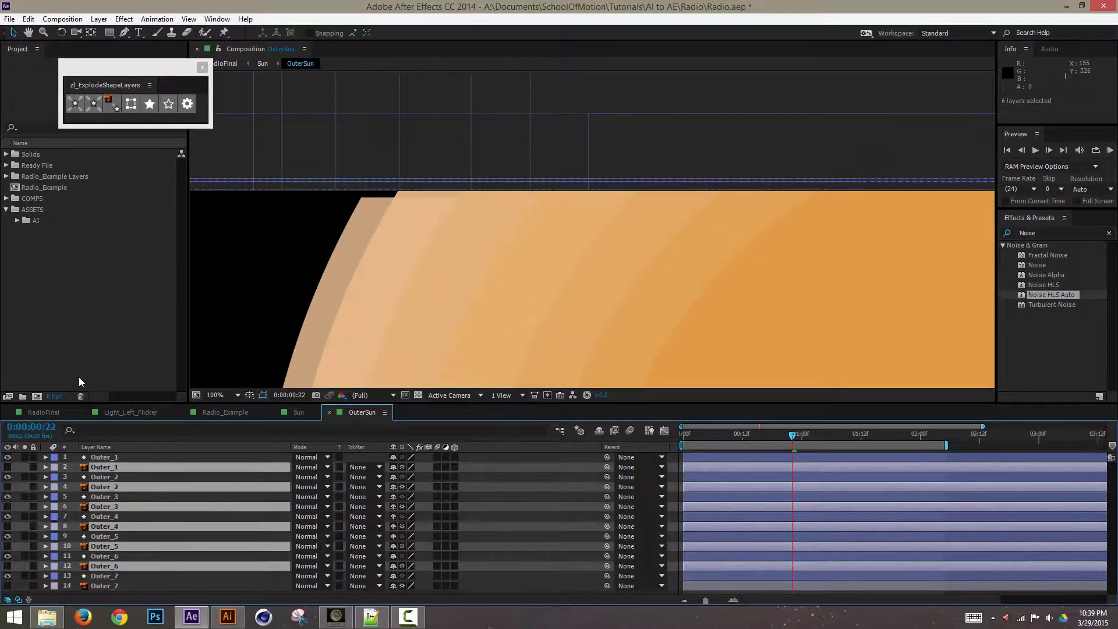
pyautogui.hotkey('ctrl', ']')
pyautogui.hotkey('ctrl', ']')
pyautogui.hotkey('ctrl', ']')
pyautogui.hotkey('ctrl', ']')
pyautogui.hotkey('ctrl', ']')
pyautogui.hotkey('ctrl', ']')
pyautogui.hotkey('ctrl', '[')
pyautogui.hotkey('ctrl', '[')
pyautogui.hotkey('ctrl', '[')
pyautogui.hotkey('ctrl', '[')
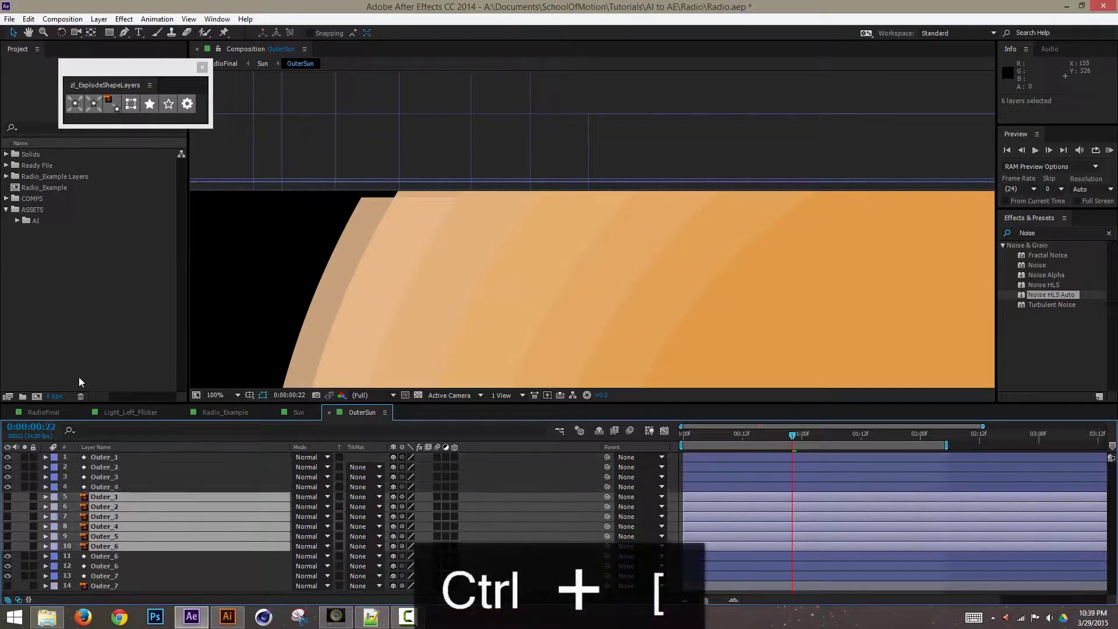
pyautogui.hotkey('ctrl', '[')
pyautogui.hotkey('ctrl', '[')
pyautogui.hotkey('ctrl', '[')
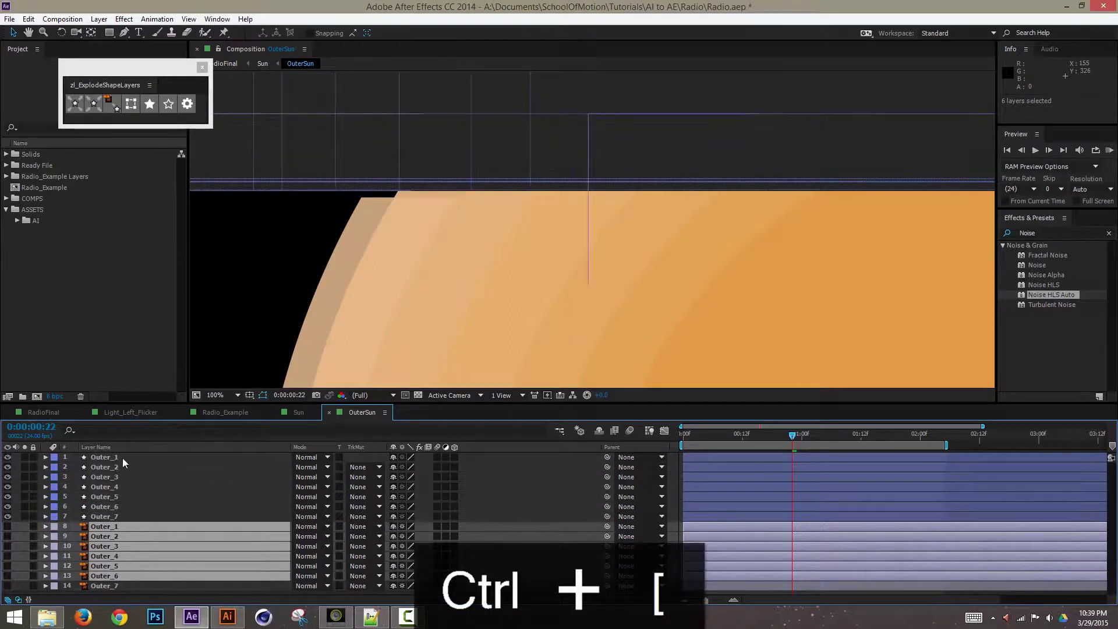
# Select the Outer_1 shape layer and scrub OuterSun to 0:00:00:19 to check the ring edges
pyautogui.click(122, 458)
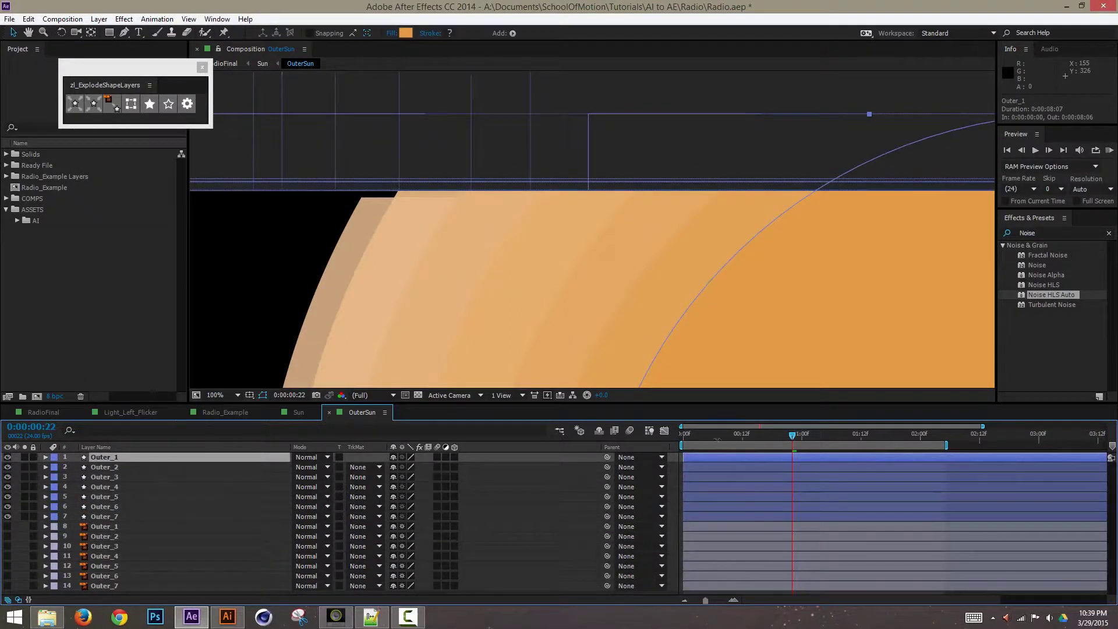
pyautogui.moveTo(796, 434); pyautogui.dragTo(776, 482)
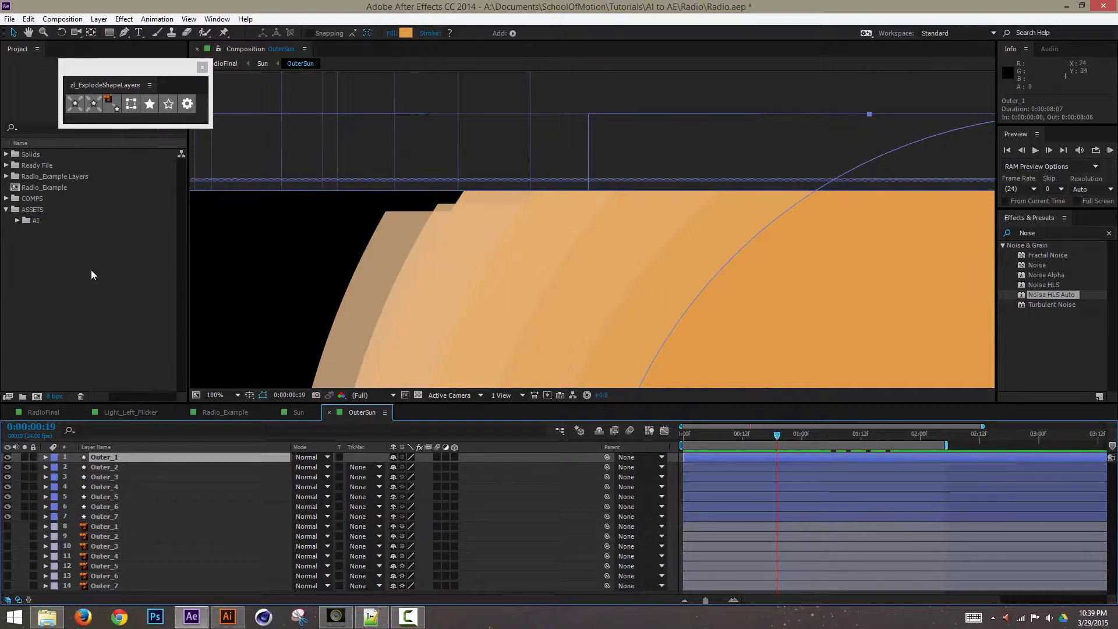
# Compare the outlines of the Outer_1, Outer_2 and Outer_3 shape layers individually, and select Outer_4 to Outer_7 together
pyautogui.click(142, 475)
pyautogui.click(113, 457)
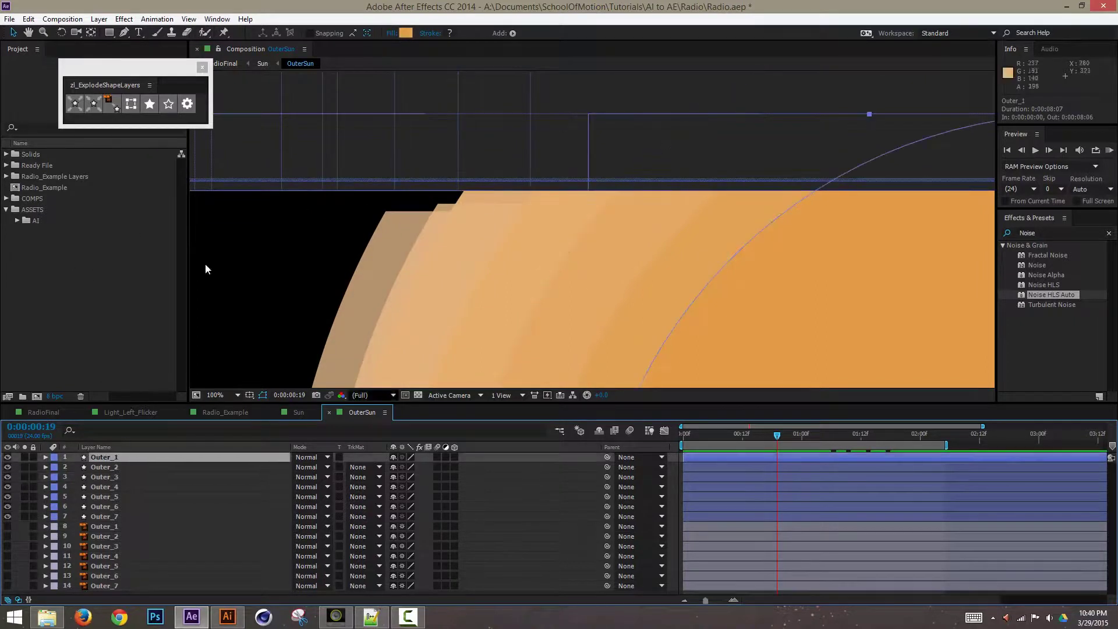
pyautogui.click(105, 467)
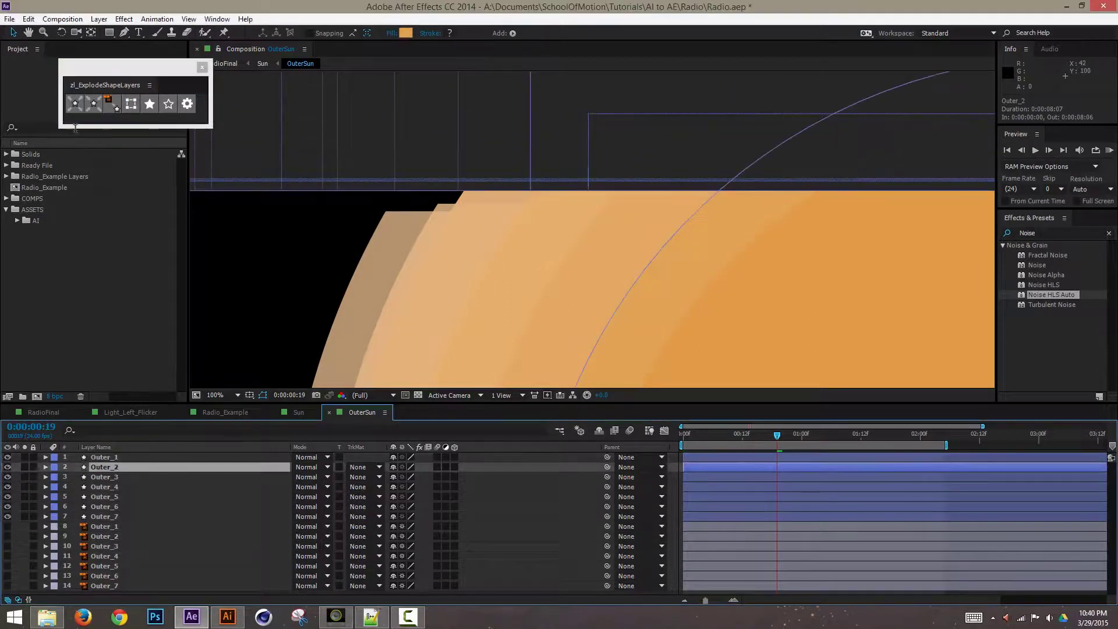
pyautogui.click(117, 477)
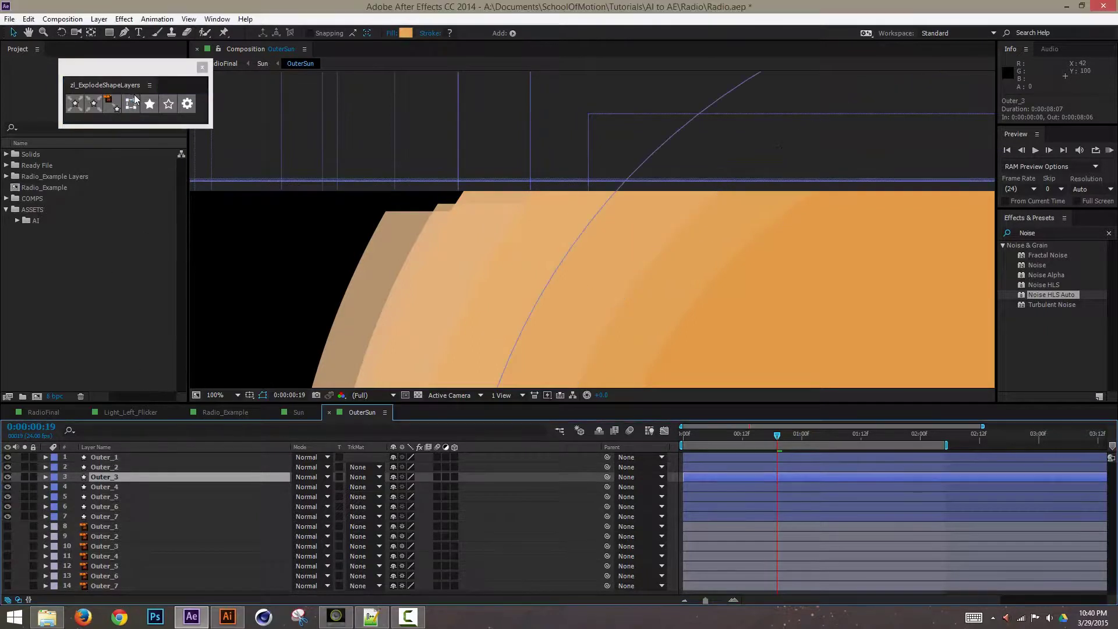
pyautogui.click(127, 486)
pyautogui.keyDown('shift'); pyautogui.click(120, 517); pyautogui.keyUp('shift')
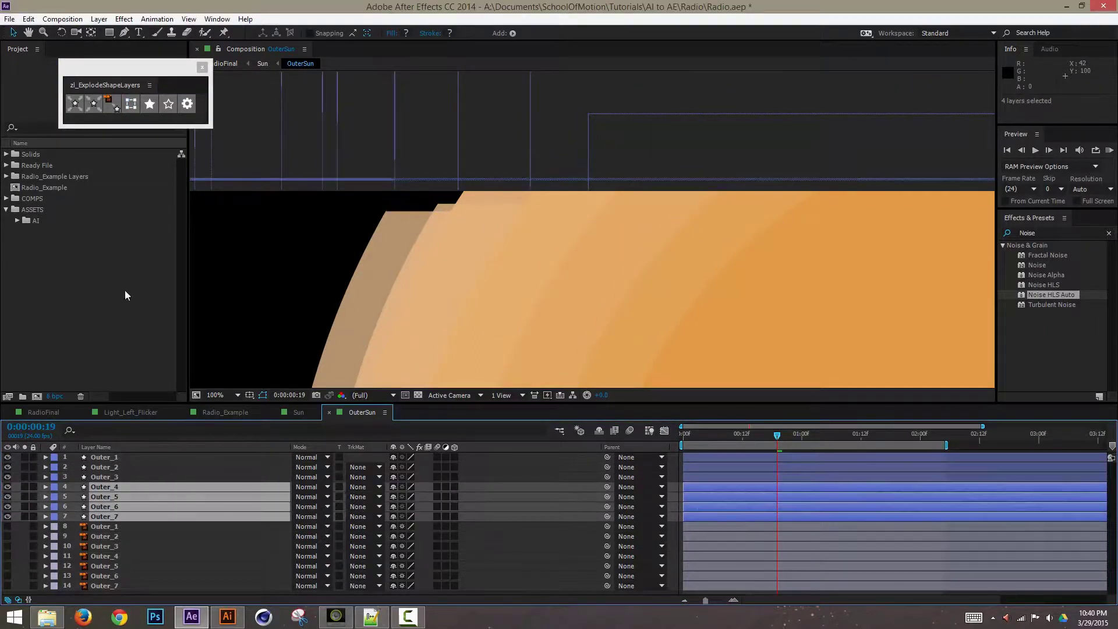
pyautogui.click(114, 102)
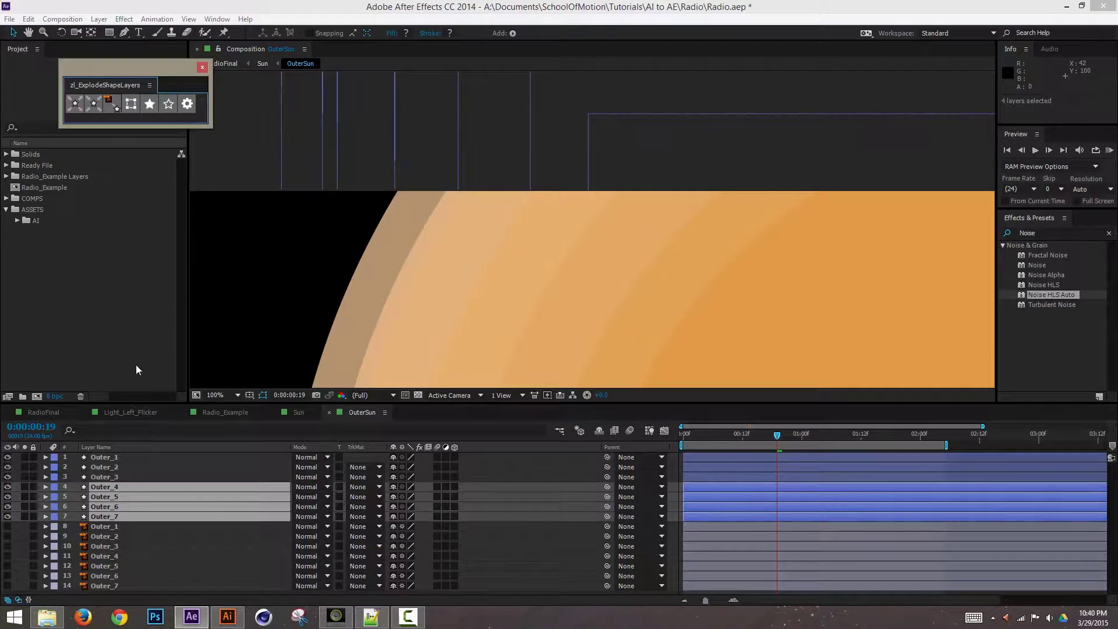
# Scrub OuterSun back to 0:00:00:00 to check the complete rings, and preview the opening frames of the RadioFinal composition
pyautogui.click(174, 556)
pyautogui.moveTo(774, 435)
pyautogui.mouseDown()
pyautogui.moveTo(664, 435)
pyautogui.moveTo(772, 441)
pyautogui.mouseUp()
pyautogui.hotkey('ctrl', '-')
pyautogui.hotkey('ctrl', '-')
pyautogui.hotkey('ctrl', '-')
pyautogui.hotkey('ctrl', '-')
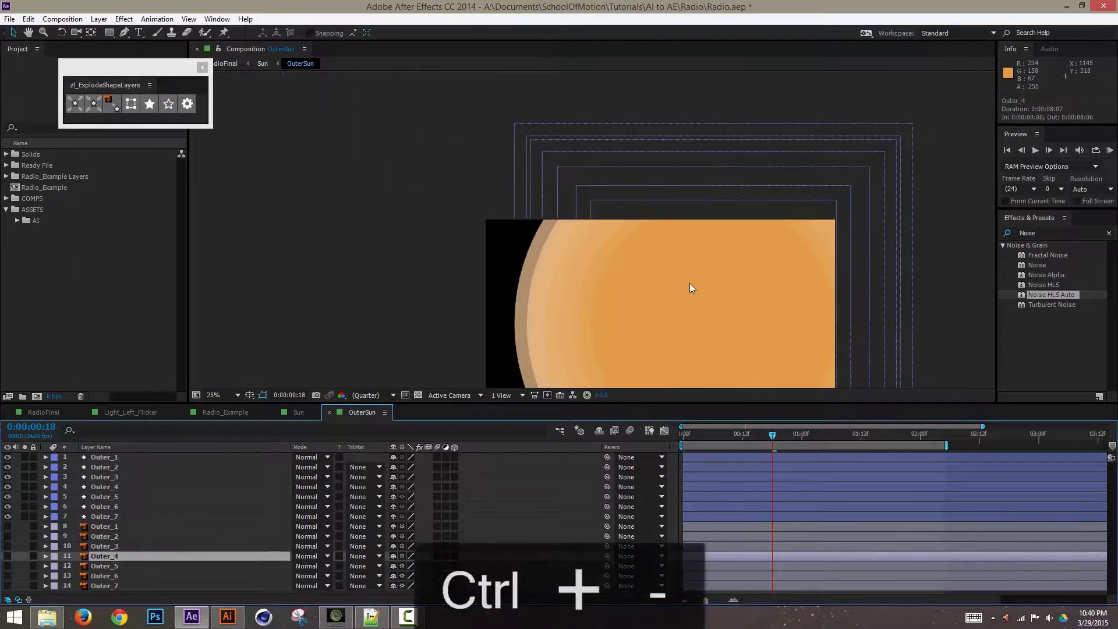
pyautogui.moveTo(772, 435); pyautogui.dragTo(663, 457)
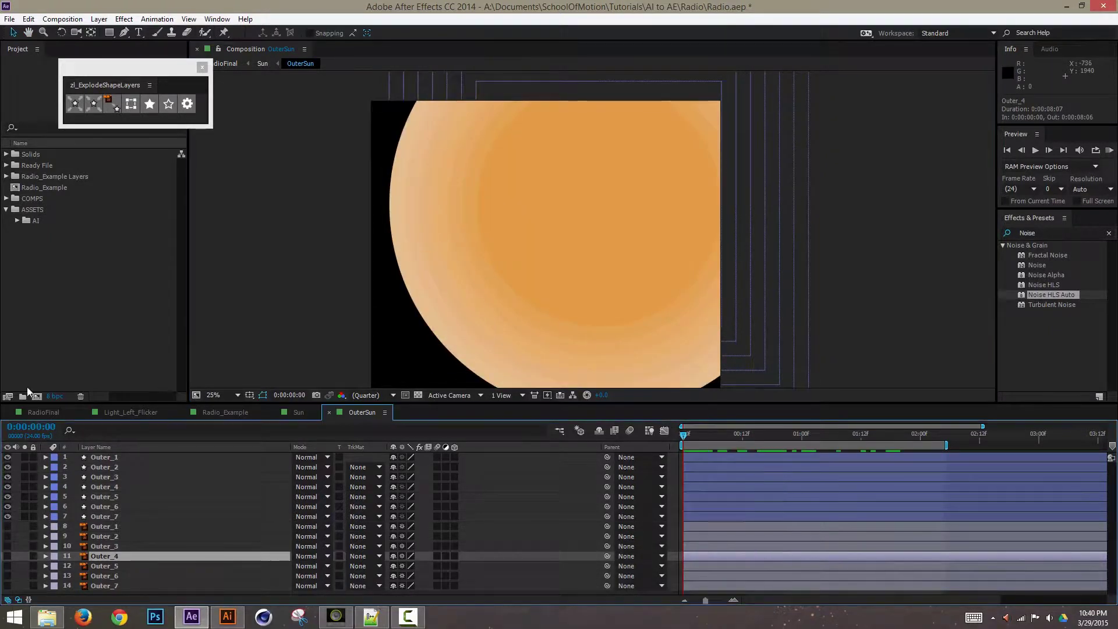
pyautogui.click(47, 413)
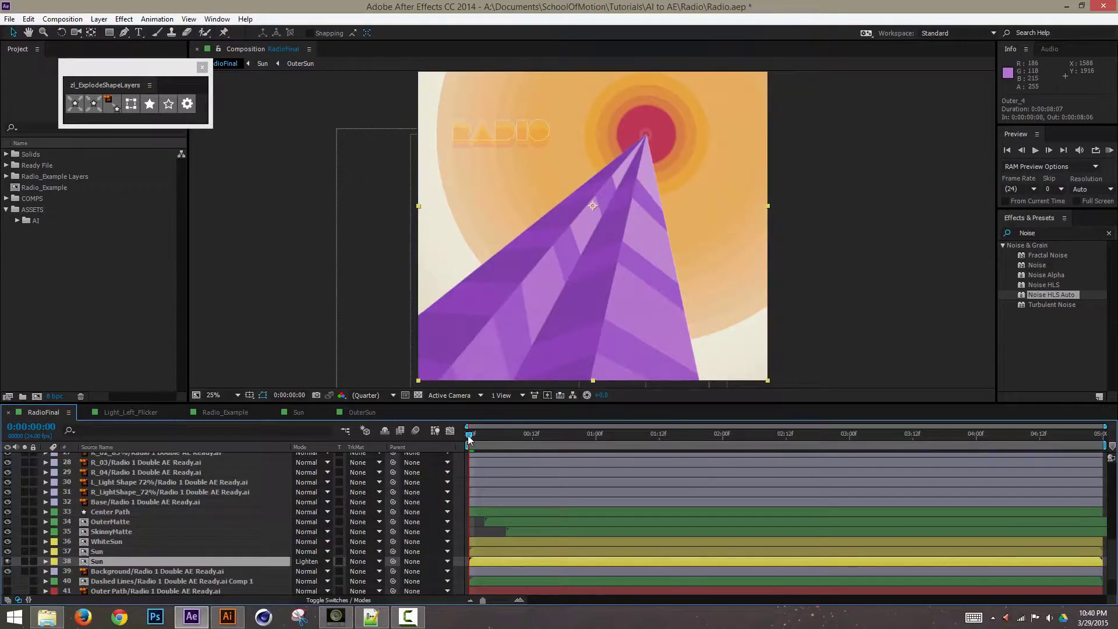
pyautogui.moveTo(467, 435); pyautogui.dragTo(491, 437)
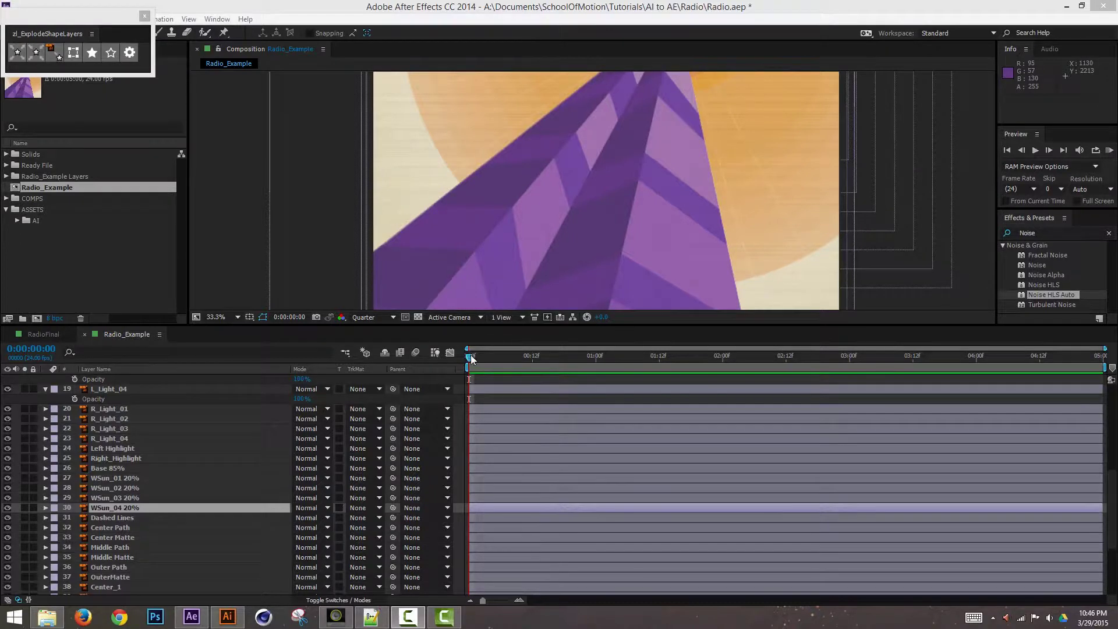
# Isolate the Center Path layer in Radio_Example to inspect its outline, and restore the display of all layers
pyautogui.moveTo(470, 357)
pyautogui.mouseDown()
pyautogui.moveTo(487, 359)
pyautogui.moveTo(467, 357)
pyautogui.mouseUp()
pyautogui.moveTo(676, 219); pyautogui.dragTo(650, 299)
pyautogui.moveTo(687, 93); pyautogui.dragTo(671, 184)
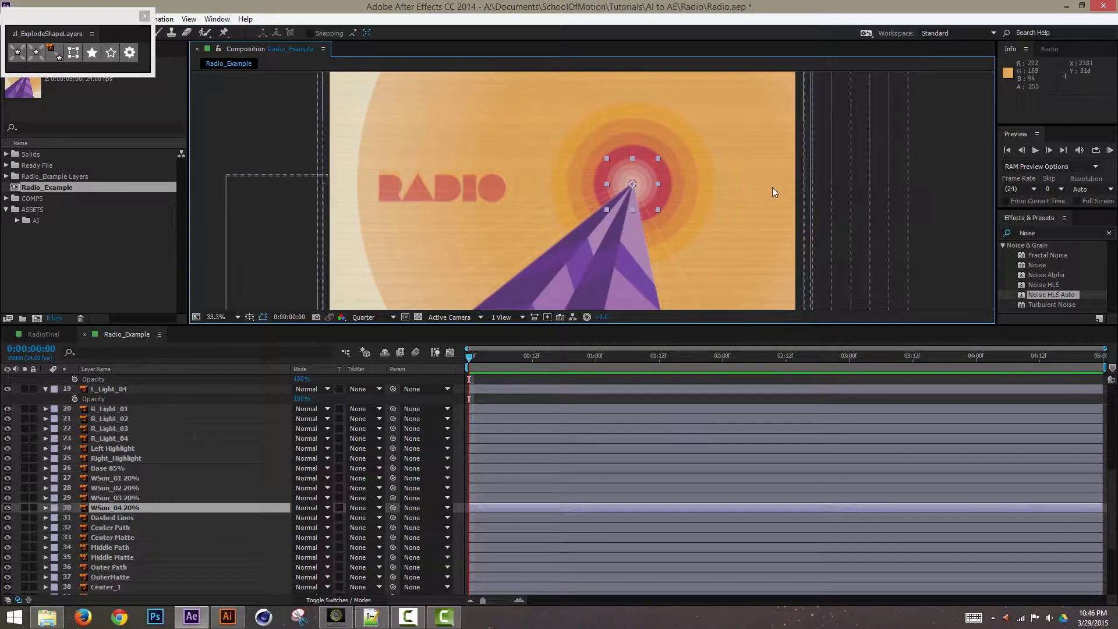
pyautogui.moveTo(648, 289); pyautogui.dragTo(651, 208)
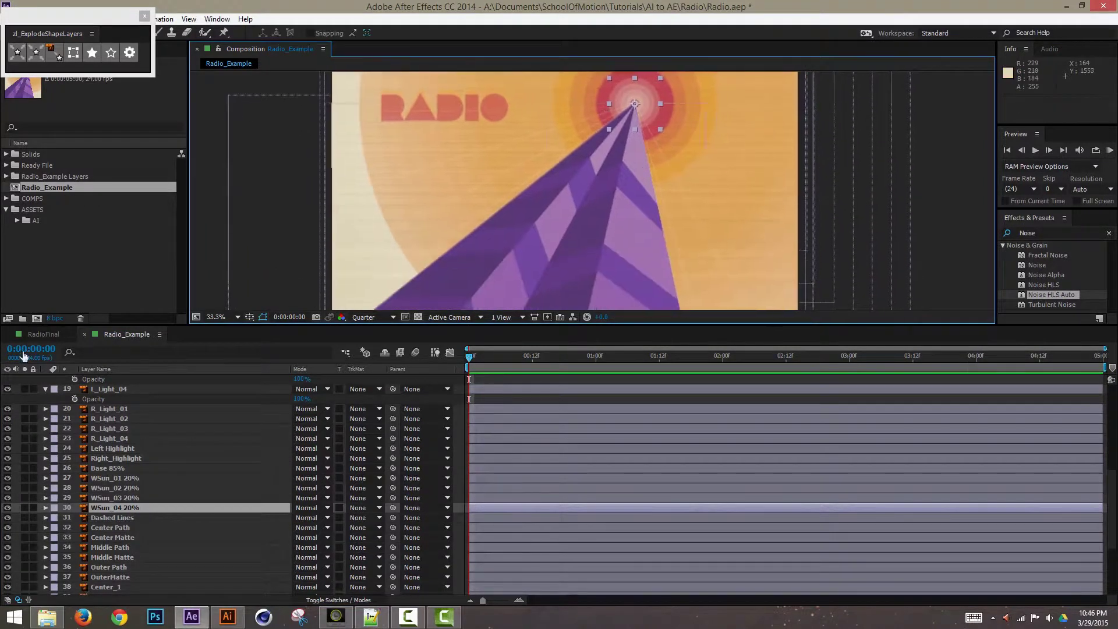
pyautogui.click(142, 527)
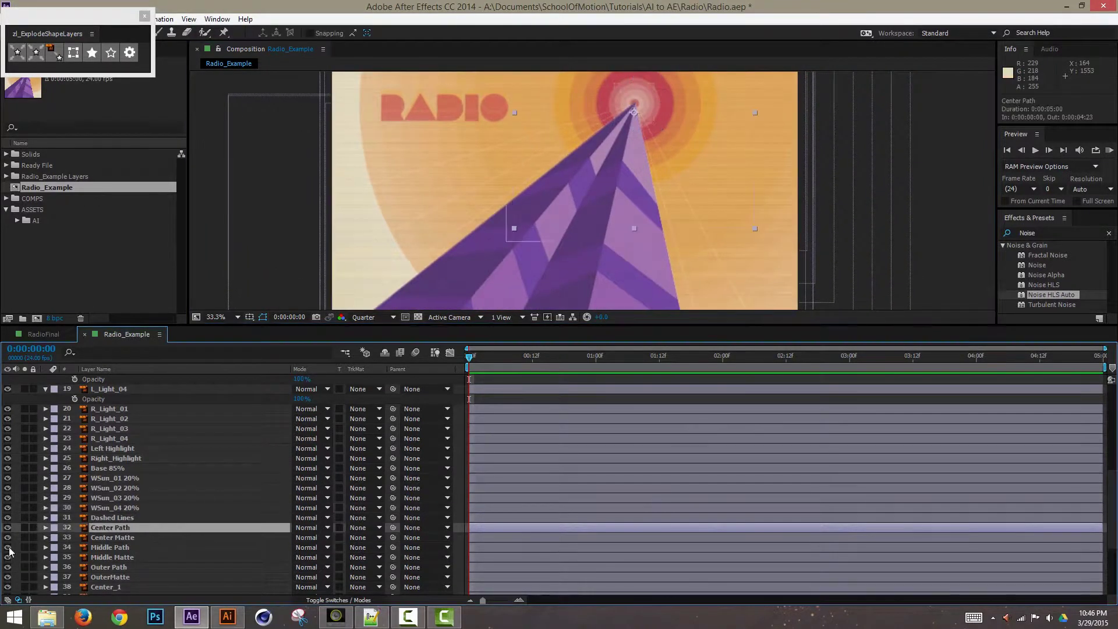
pyautogui.click(24, 527)
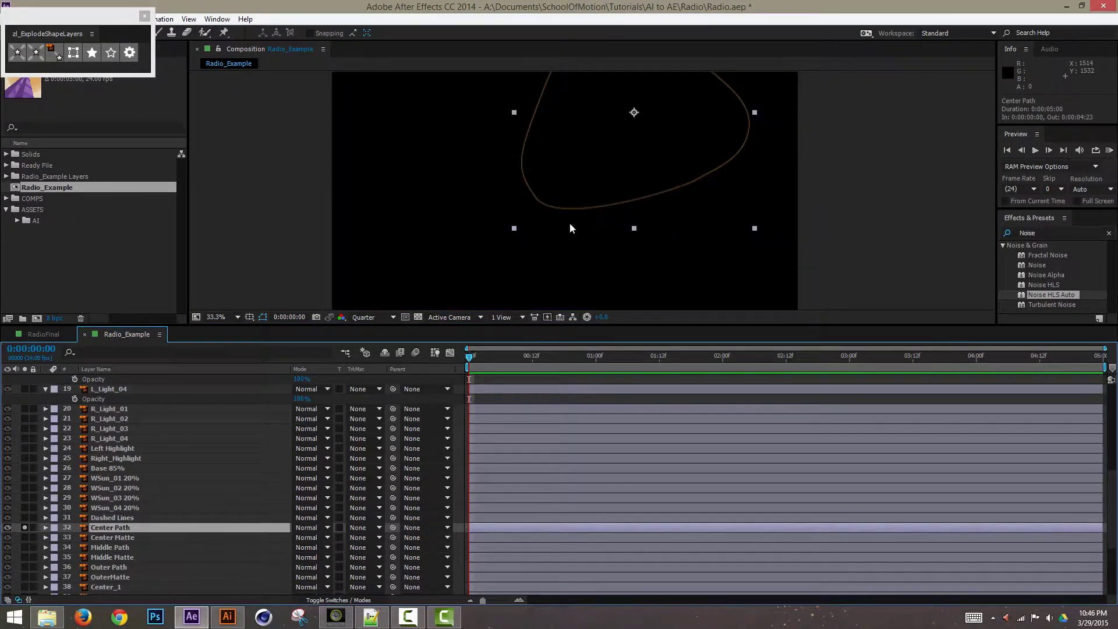
pyautogui.moveTo(632, 149); pyautogui.dragTo(608, 219)
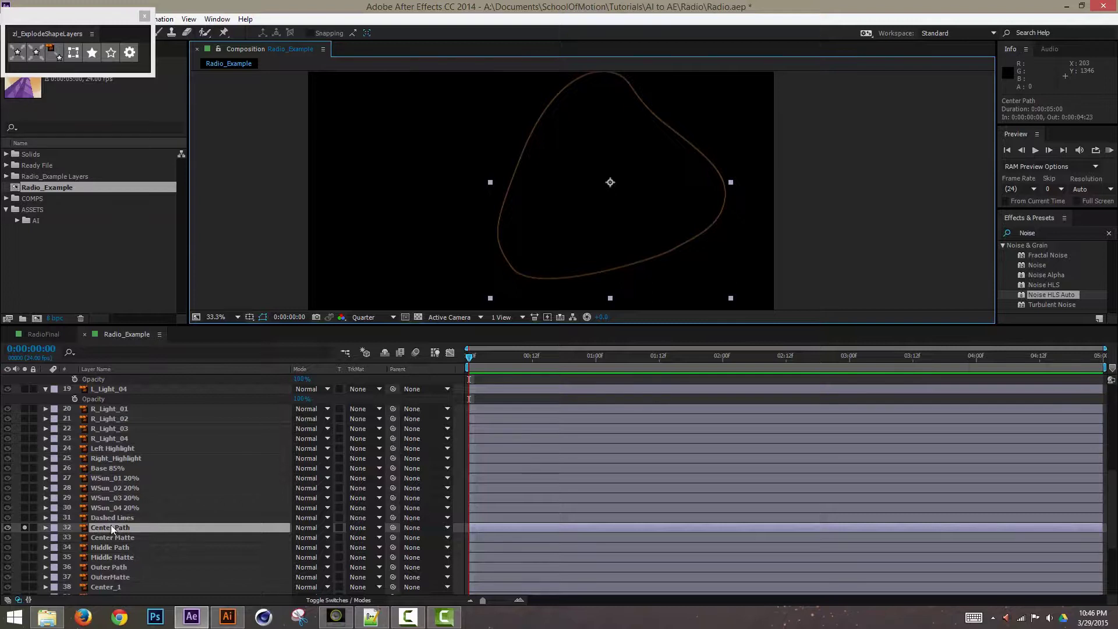
pyautogui.click(24, 528)
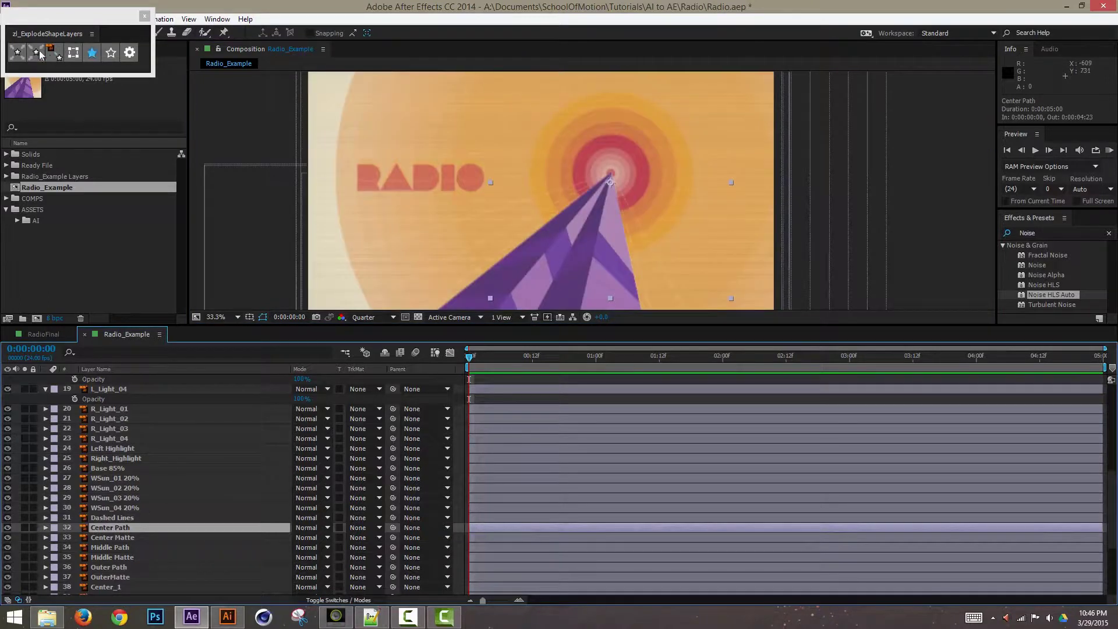
# Convert the Center Path Illustrator layer to a shape layer with zl_ExplodeShapeLayers and select Path 1 inside its Group 1
pyautogui.click(56, 54)
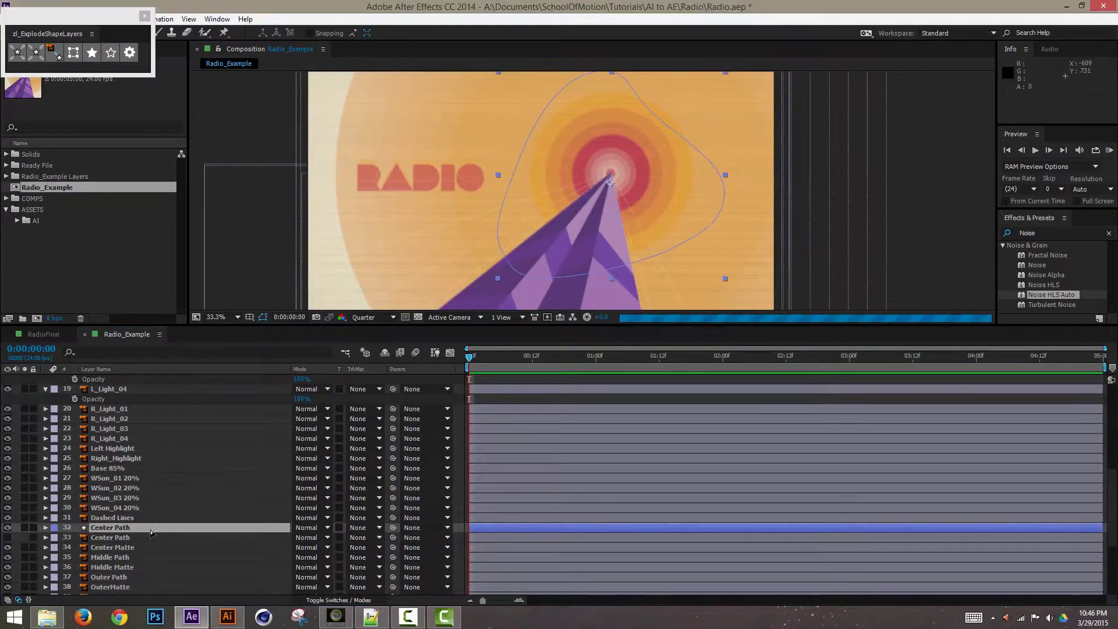
pyautogui.click(46, 528)
pyautogui.click(72, 538)
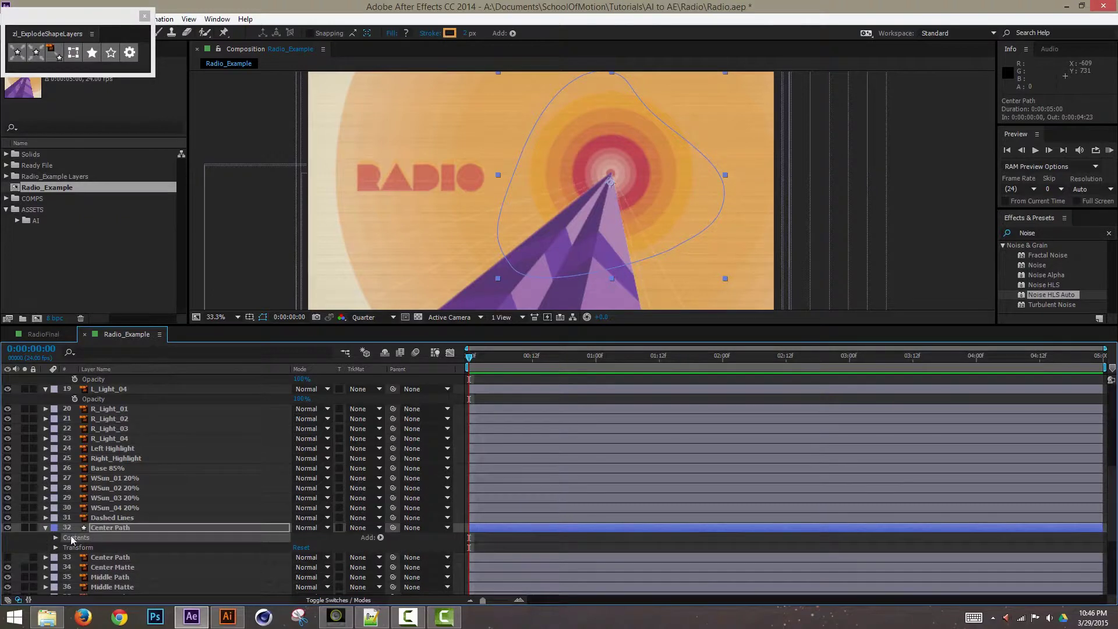
pyautogui.click(56, 537)
pyautogui.click(84, 548)
pyautogui.click(65, 548)
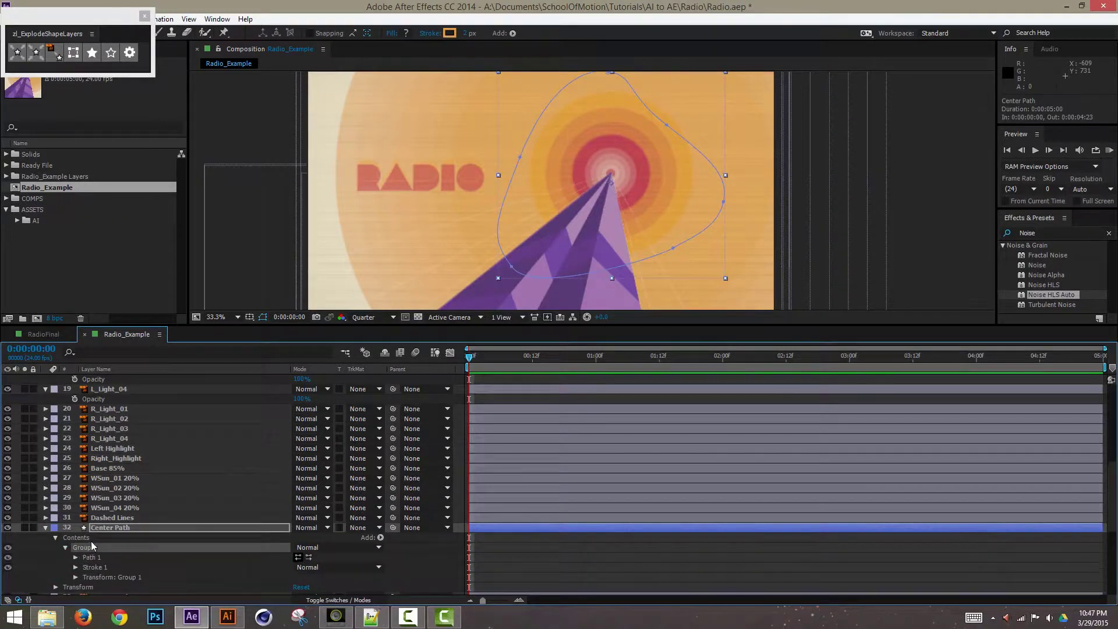
pyautogui.click(96, 558)
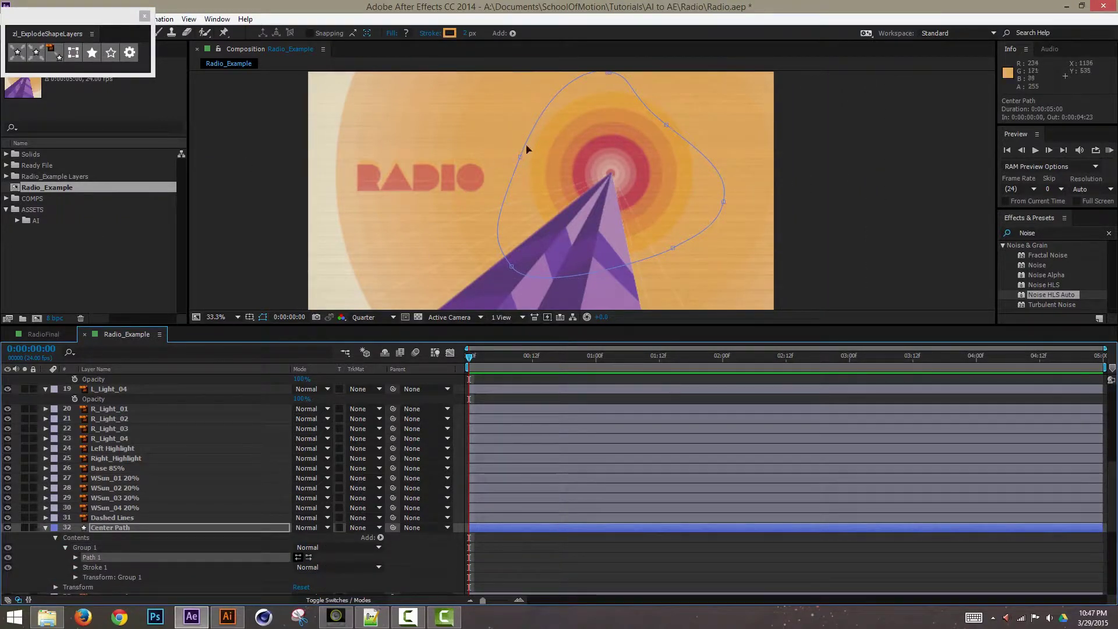
# Try moving the uppermost vertex of Center Path's Path 1 down toward the sun
pyautogui.moveTo(656, 193); pyautogui.dragTo(686, 211)
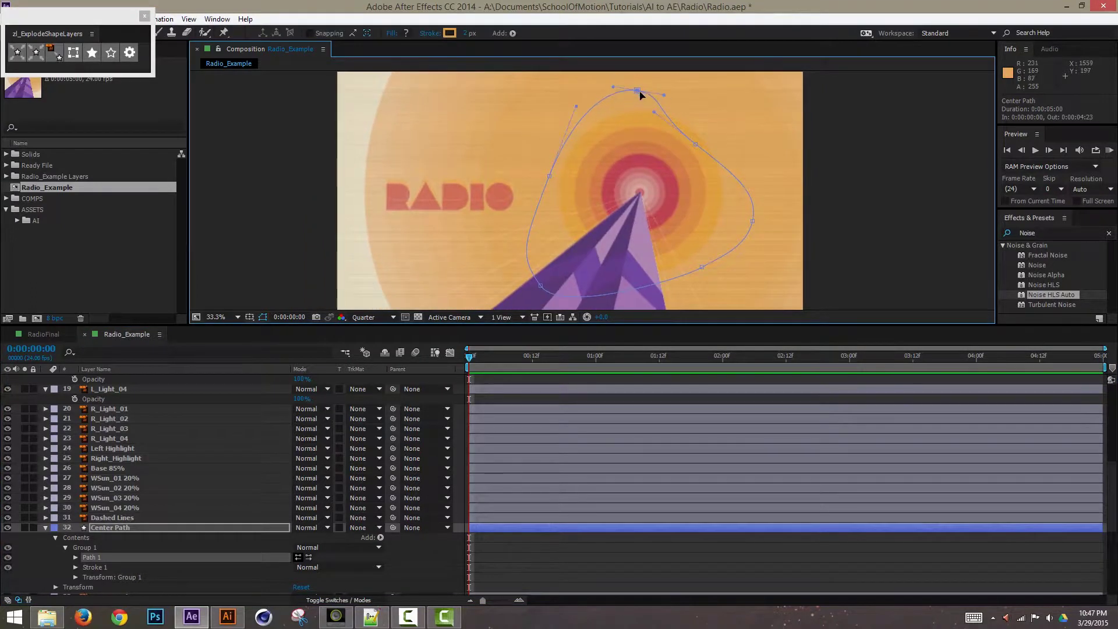
pyautogui.moveTo(637, 91); pyautogui.dragTo(620, 110)
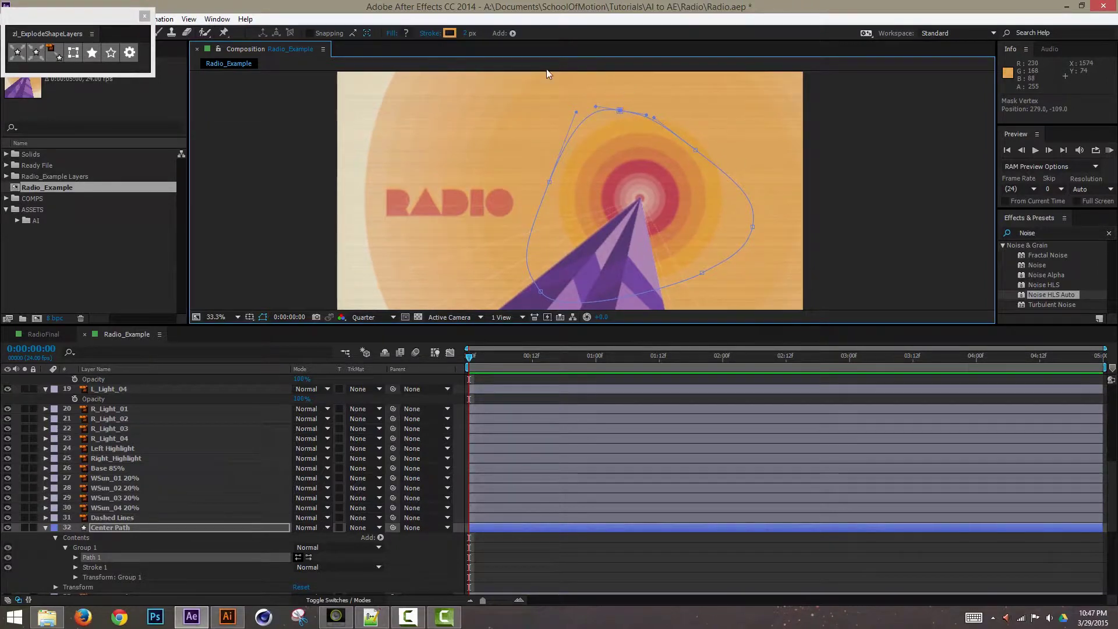
pyautogui.hotkey('ctrl', 'z')
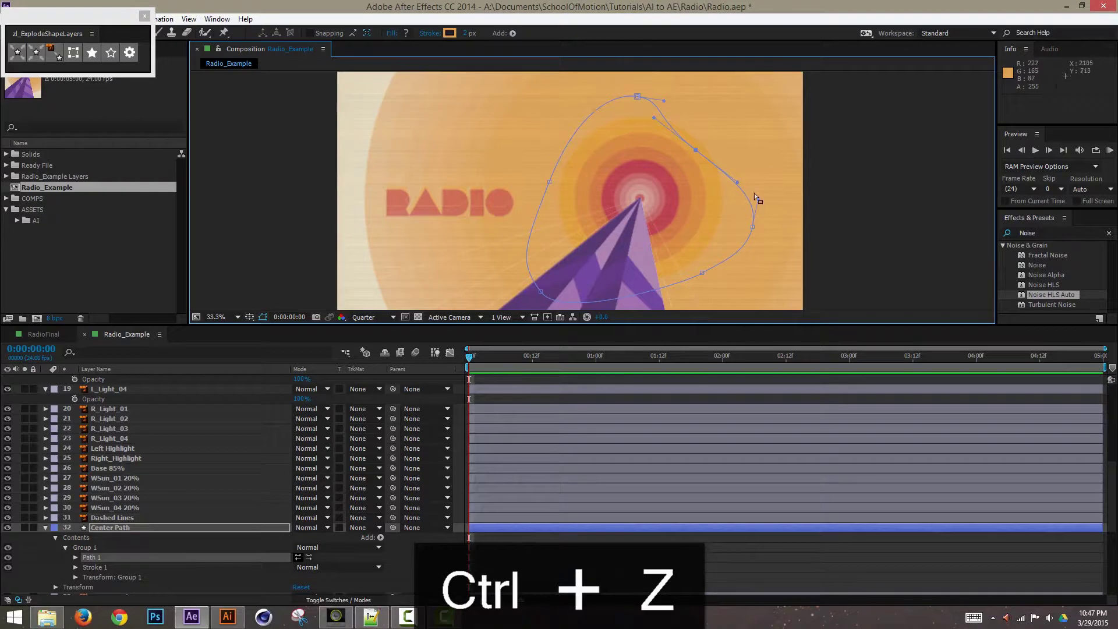
# Reshape Path 1 of Center Path by moving its lower-left vertex inward to about position 163, 196
pyautogui.click(544, 293)
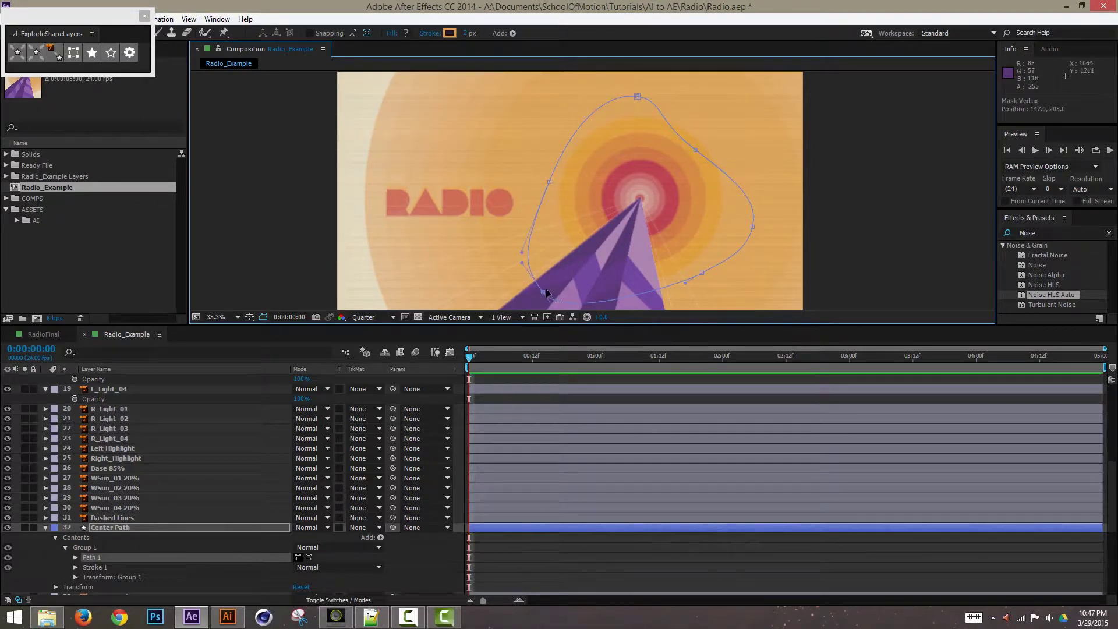
pyautogui.moveTo(542, 292); pyautogui.dragTo(552, 262)
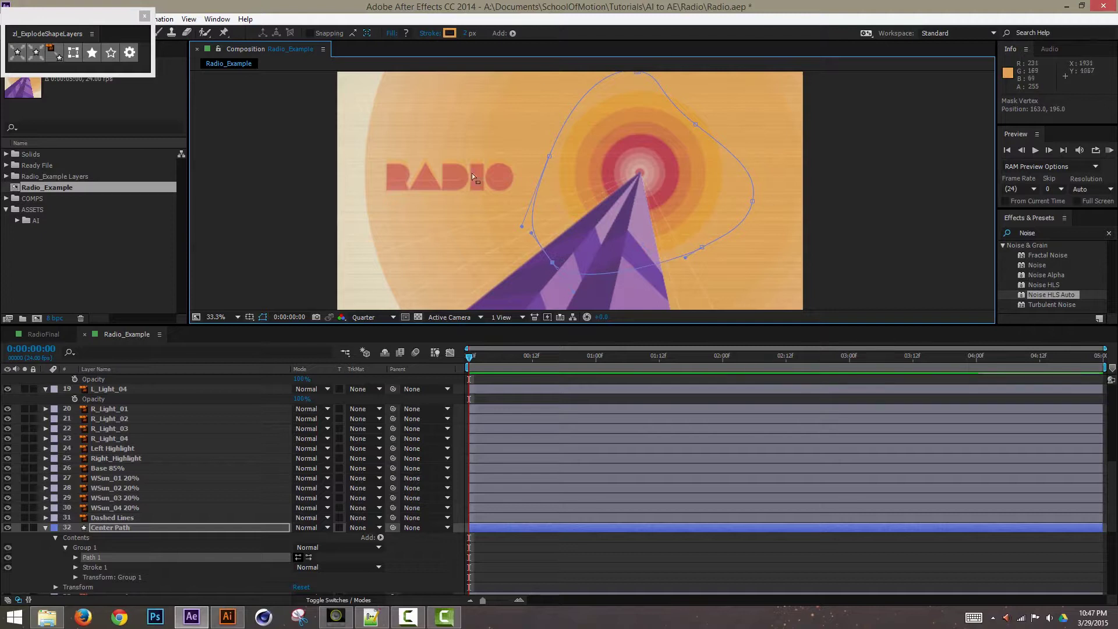
# Look through the RadioFinal layer stack, from the lettering and light layers down to Center Path and OuterMatte
pyautogui.click(49, 335)
pyautogui.click(152, 478)
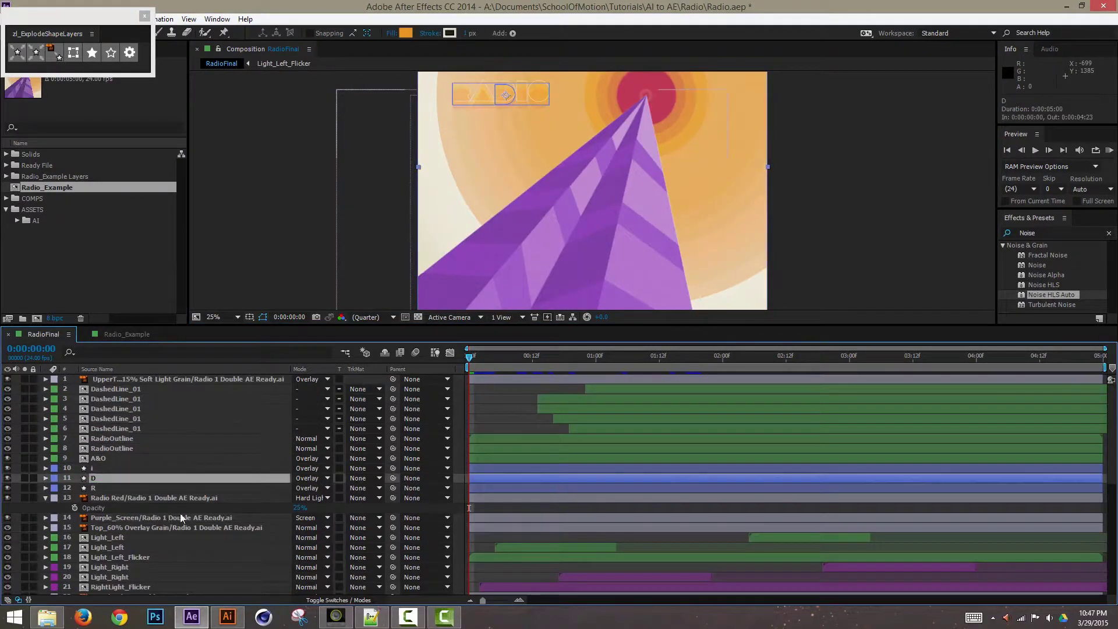
pyautogui.click(182, 518)
pyautogui.moveTo(1112, 440); pyautogui.dragTo(1112, 532)
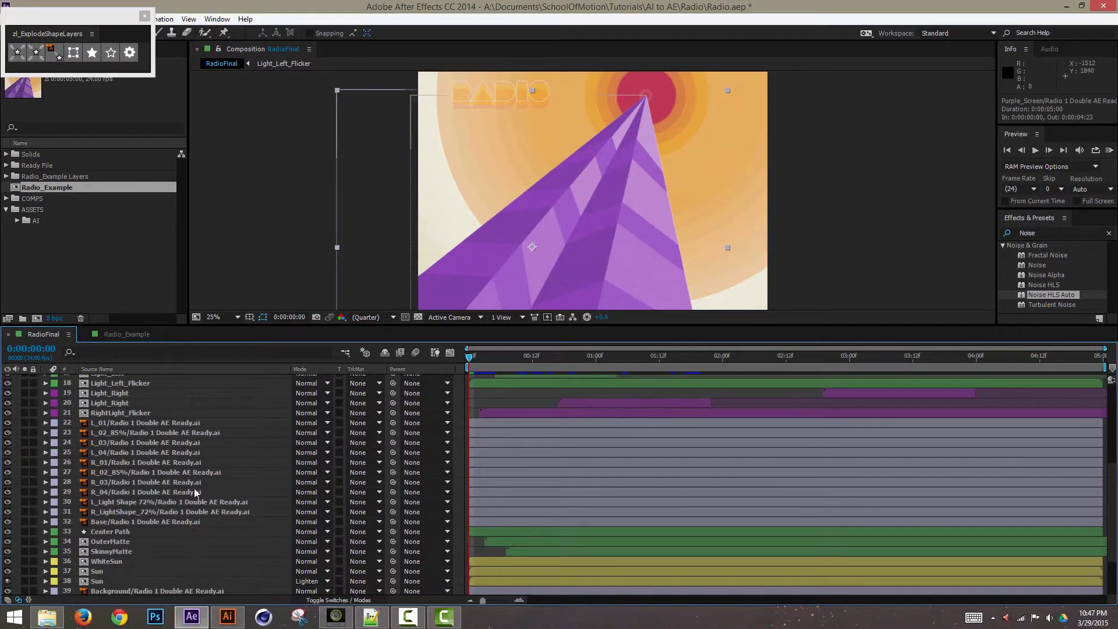
pyautogui.click(120, 393)
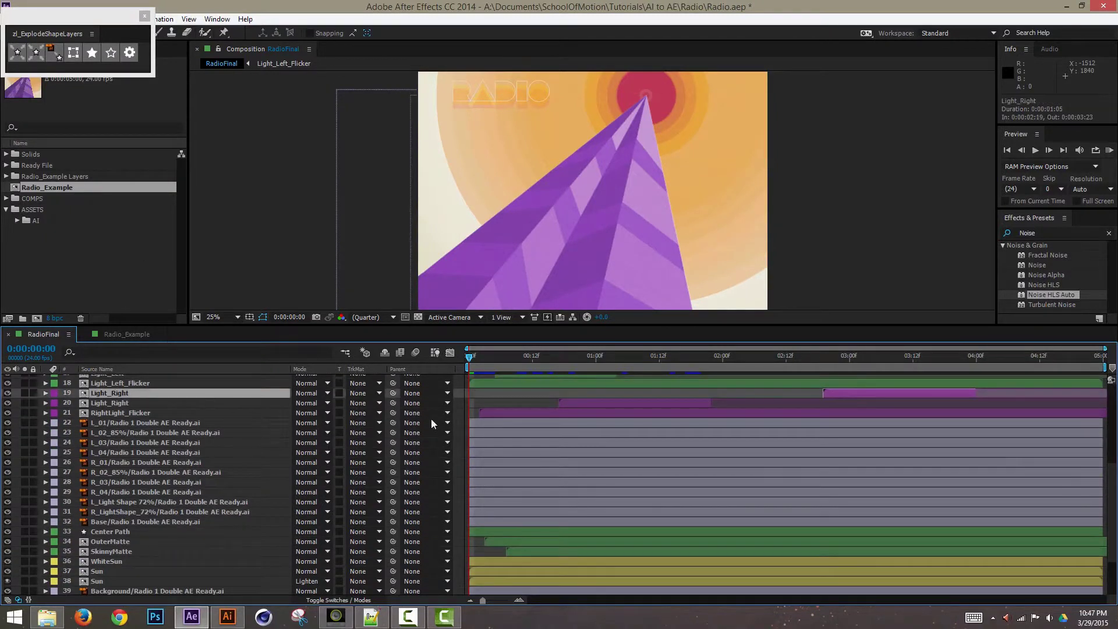
pyautogui.click(133, 542)
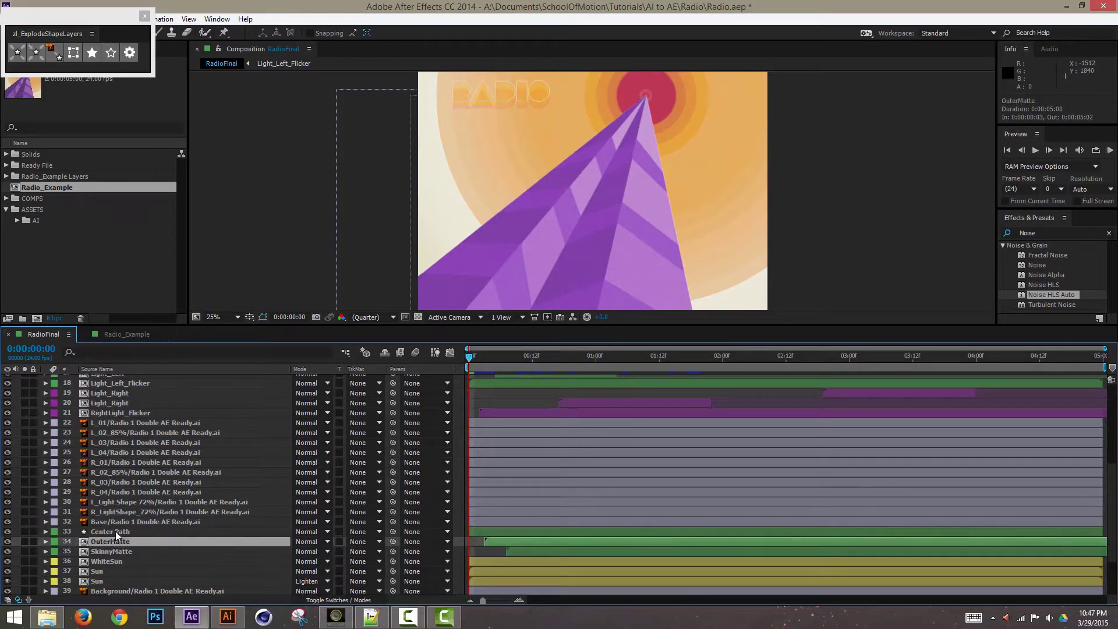
pyautogui.click(123, 532)
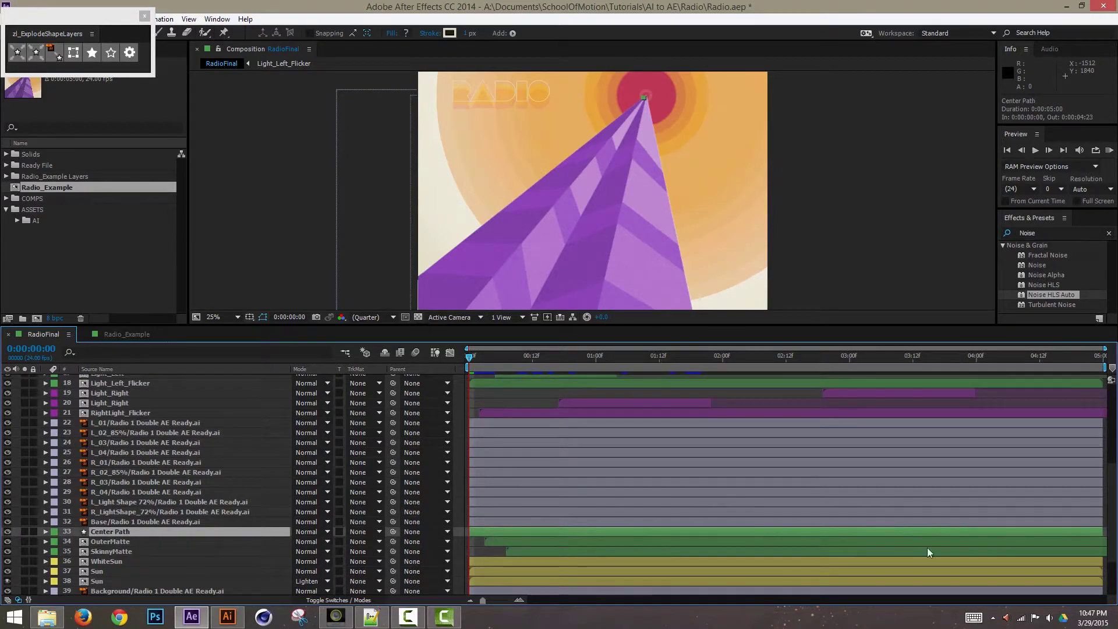
pyautogui.click(119, 542)
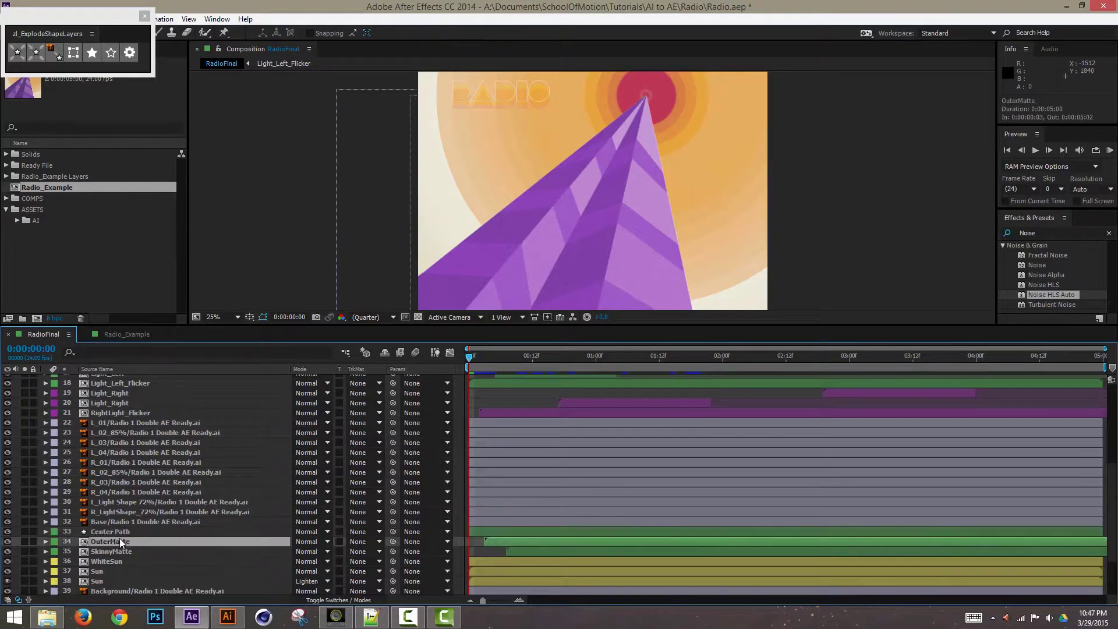
# Open the OuterMatte precomp and scrub through it to examine the Outer Path MATTE shape and its animation
pyautogui.doubleClick(117, 542)
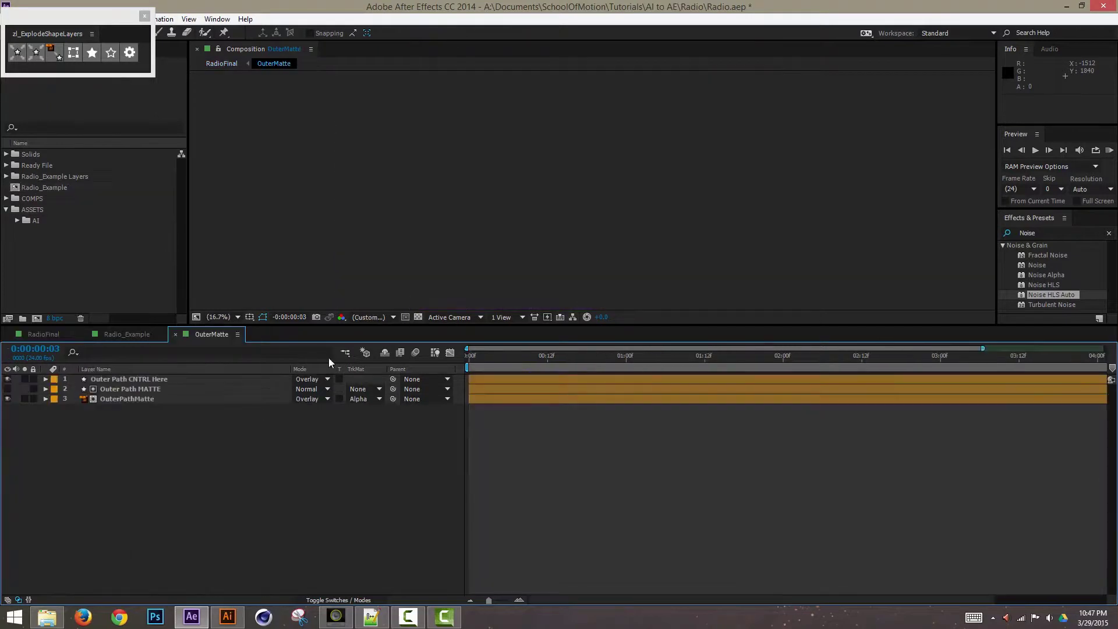
pyautogui.click(156, 399)
pyautogui.click(146, 389)
pyautogui.click(475, 357)
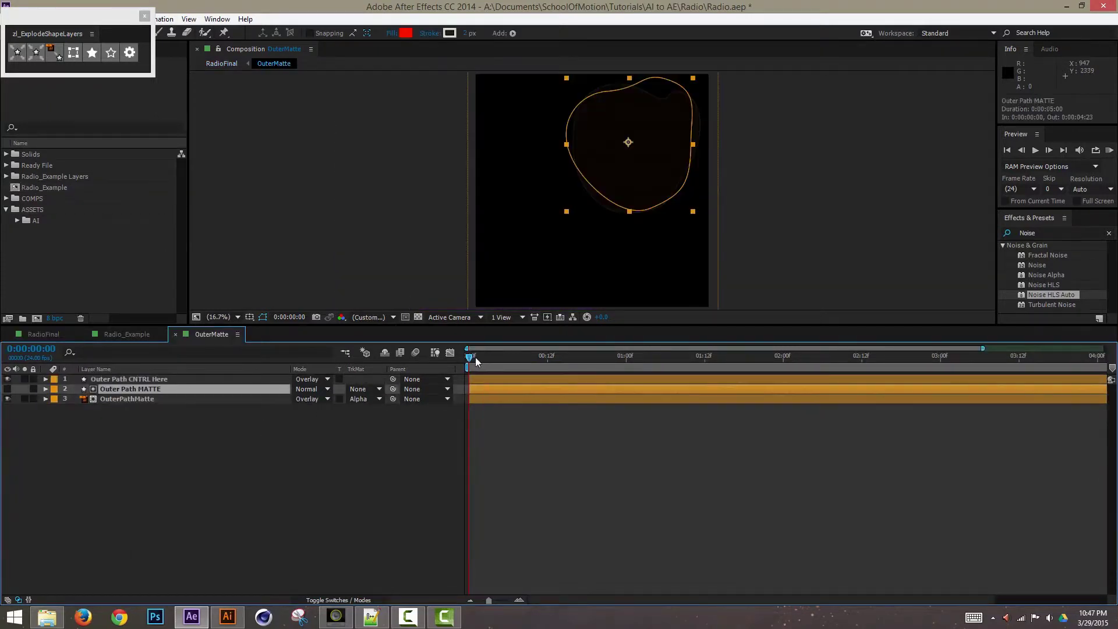
pyautogui.moveTo(533, 363); pyautogui.dragTo(738, 373)
pyautogui.click(813, 222)
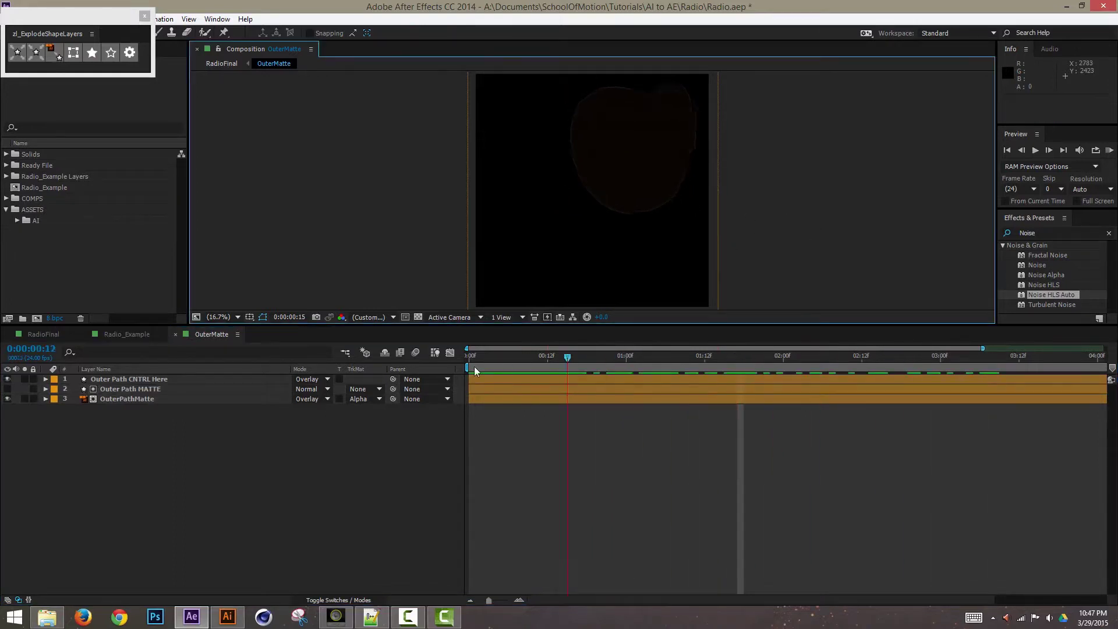
pyautogui.moveTo(475, 368); pyautogui.dragTo(565, 402)
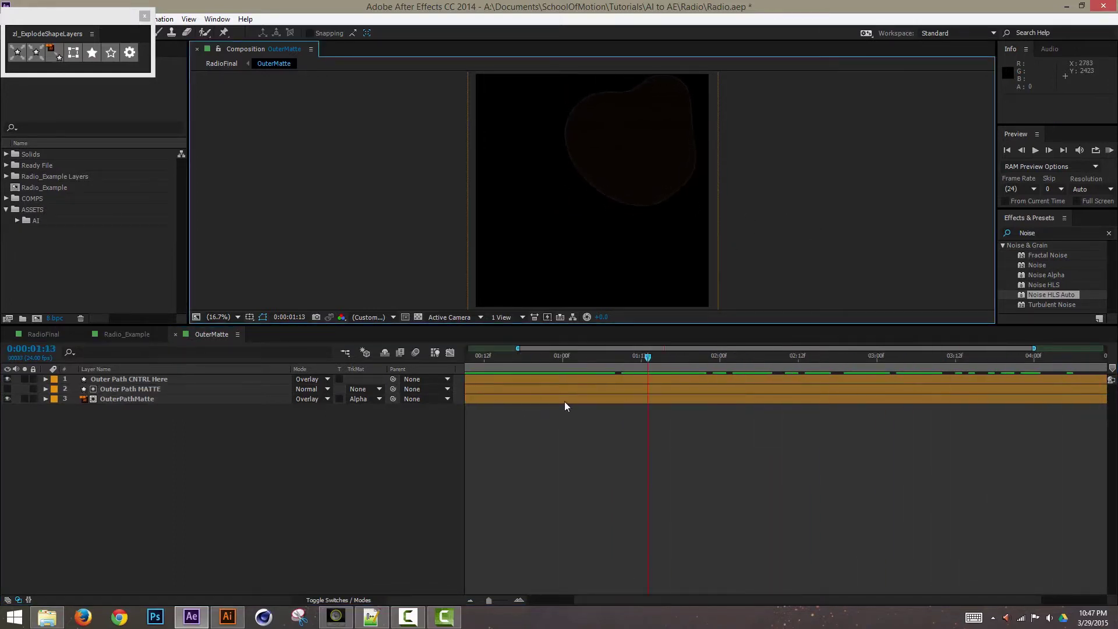
pyautogui.press('Home')
pyautogui.click(169, 385)
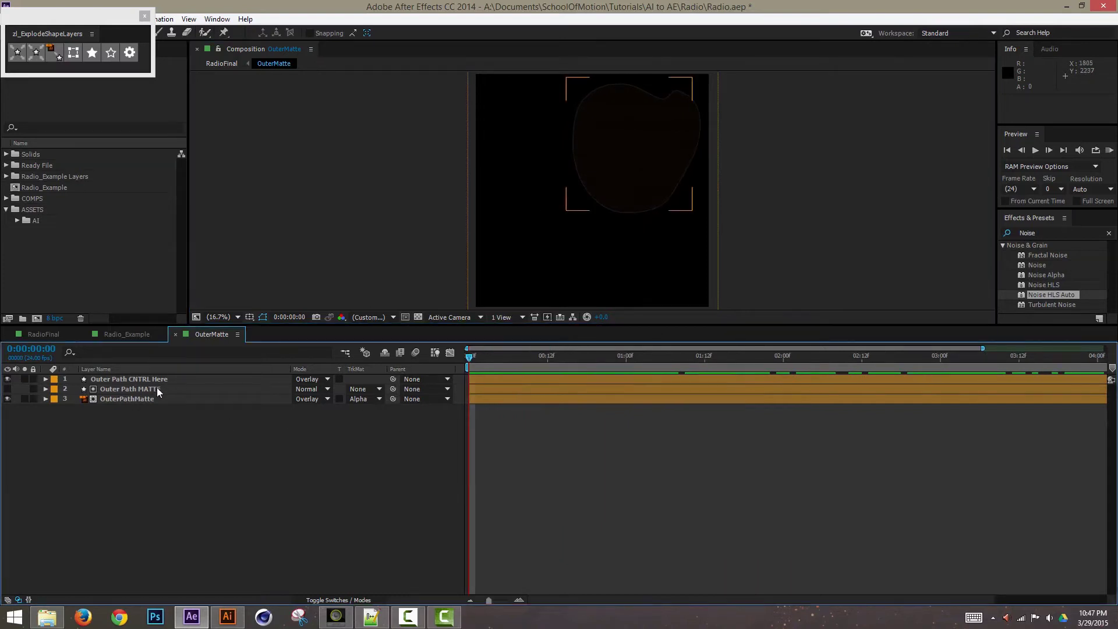
pyautogui.click(157, 390)
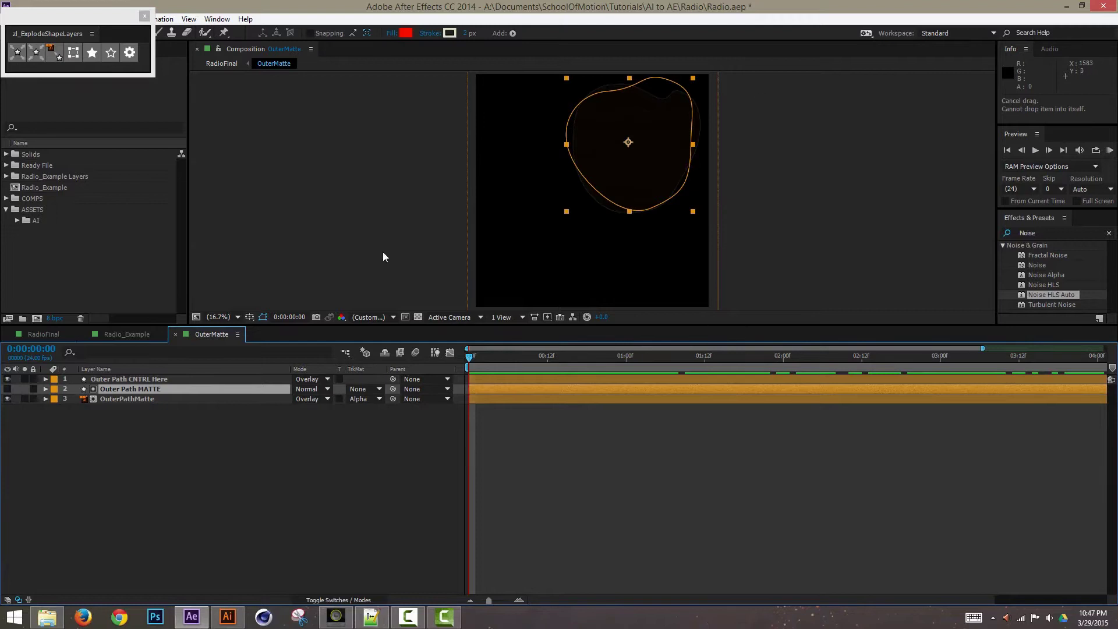
# Return to RadioFinal and examine the Center Path shape layer at the tower's tip
pyautogui.click(52, 337)
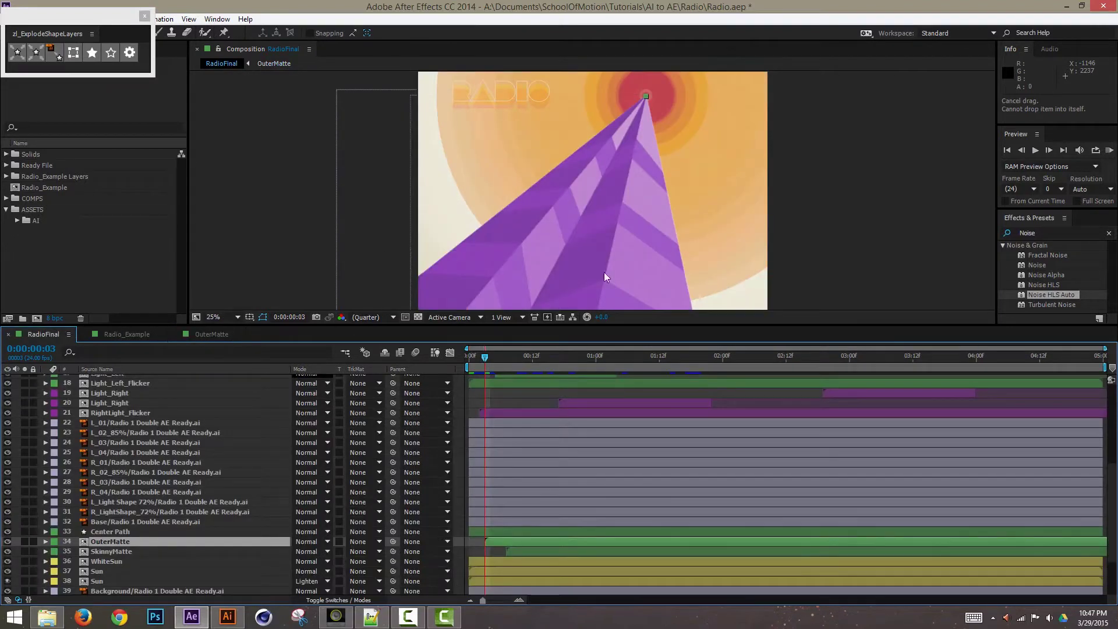
pyautogui.moveTo(681, 90); pyautogui.dragTo(650, 129)
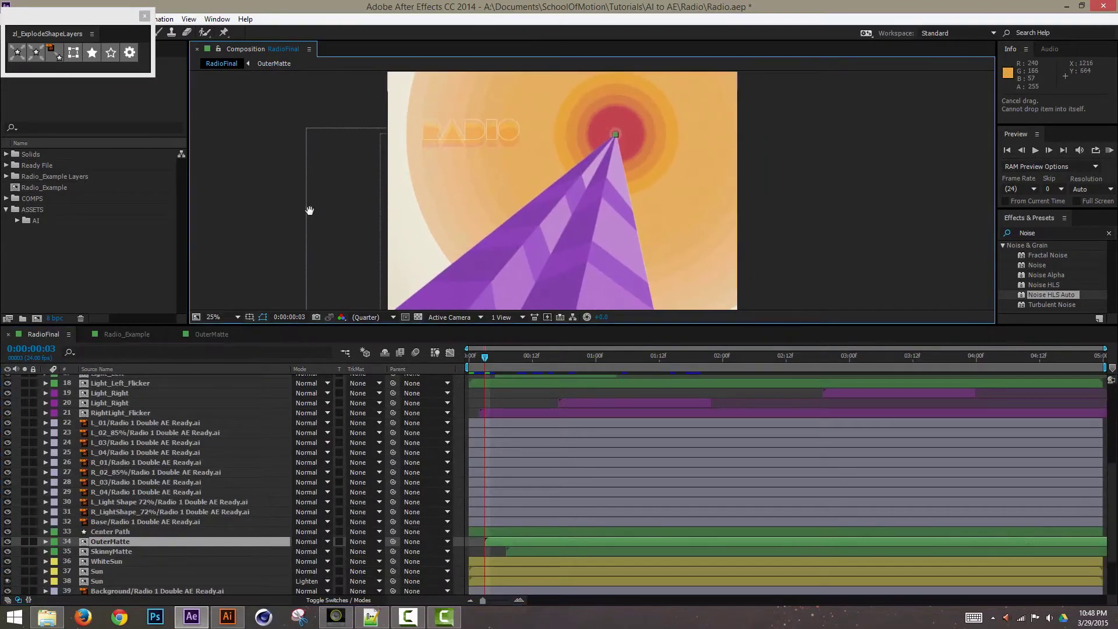
pyautogui.click(123, 532)
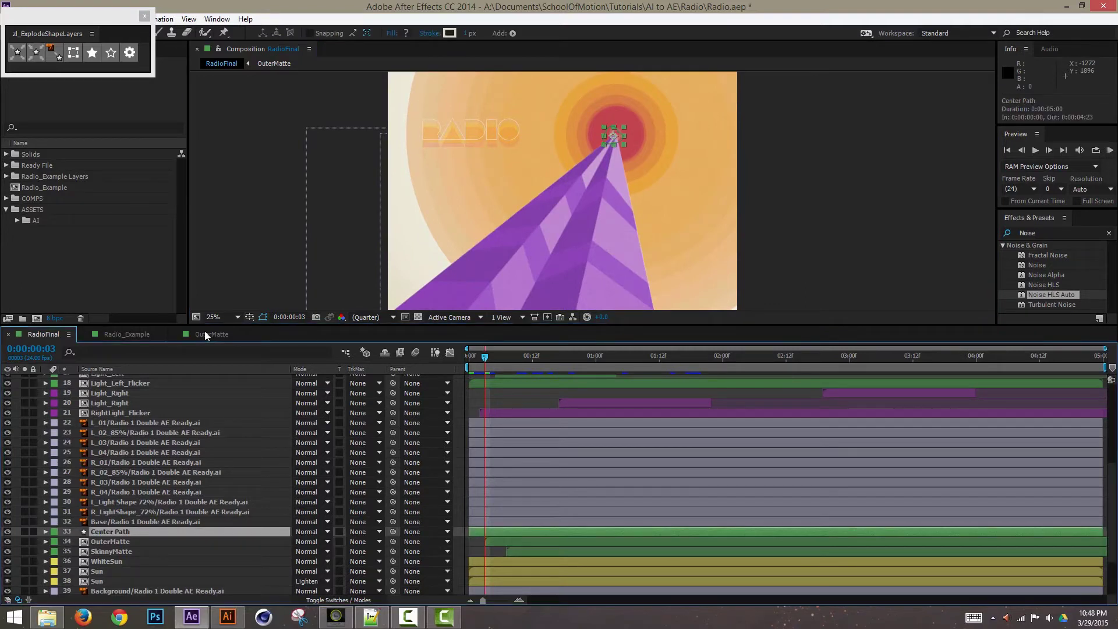